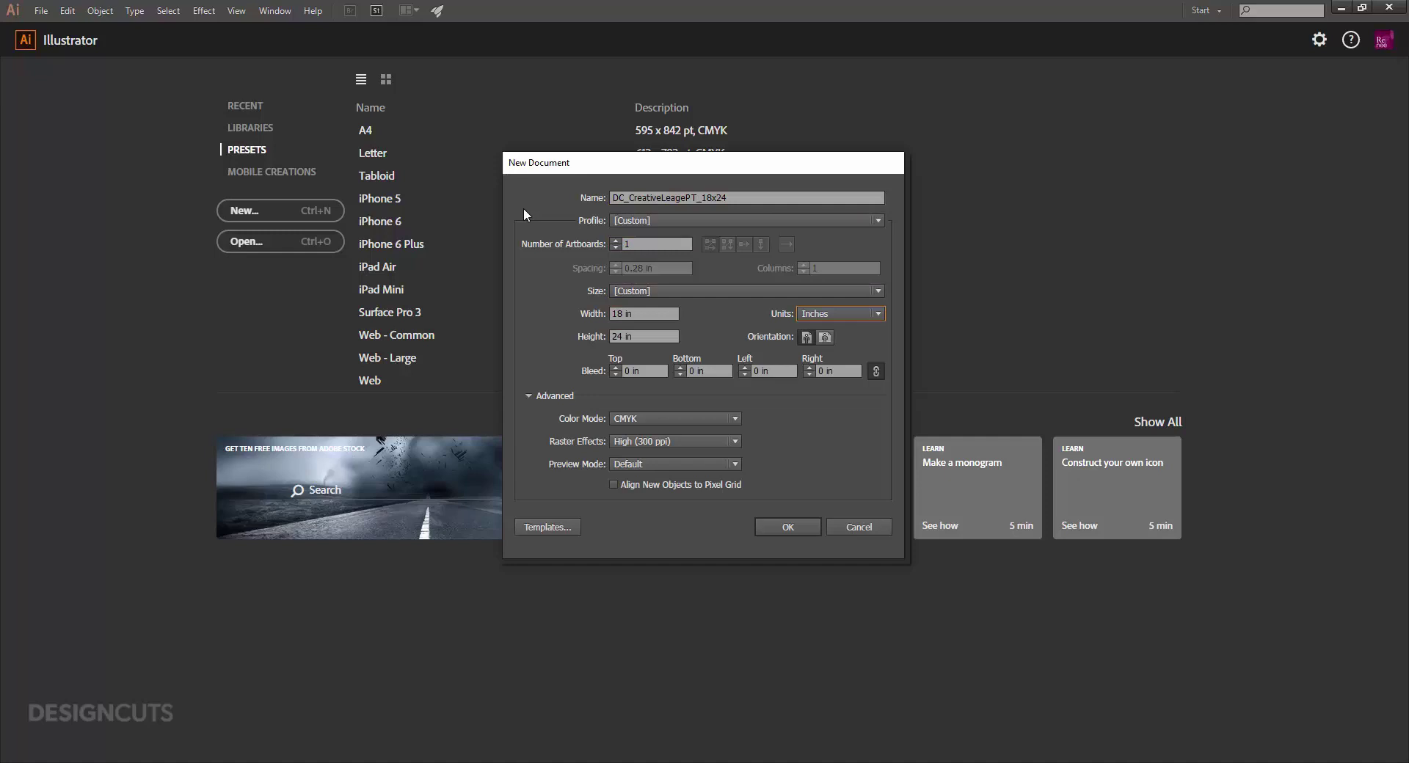
# Set a 0.125 in bleed on all sides and create the 18 × 24 in CMYK document.
pyautogui.click(617, 369)
pyautogui.click(615, 367)
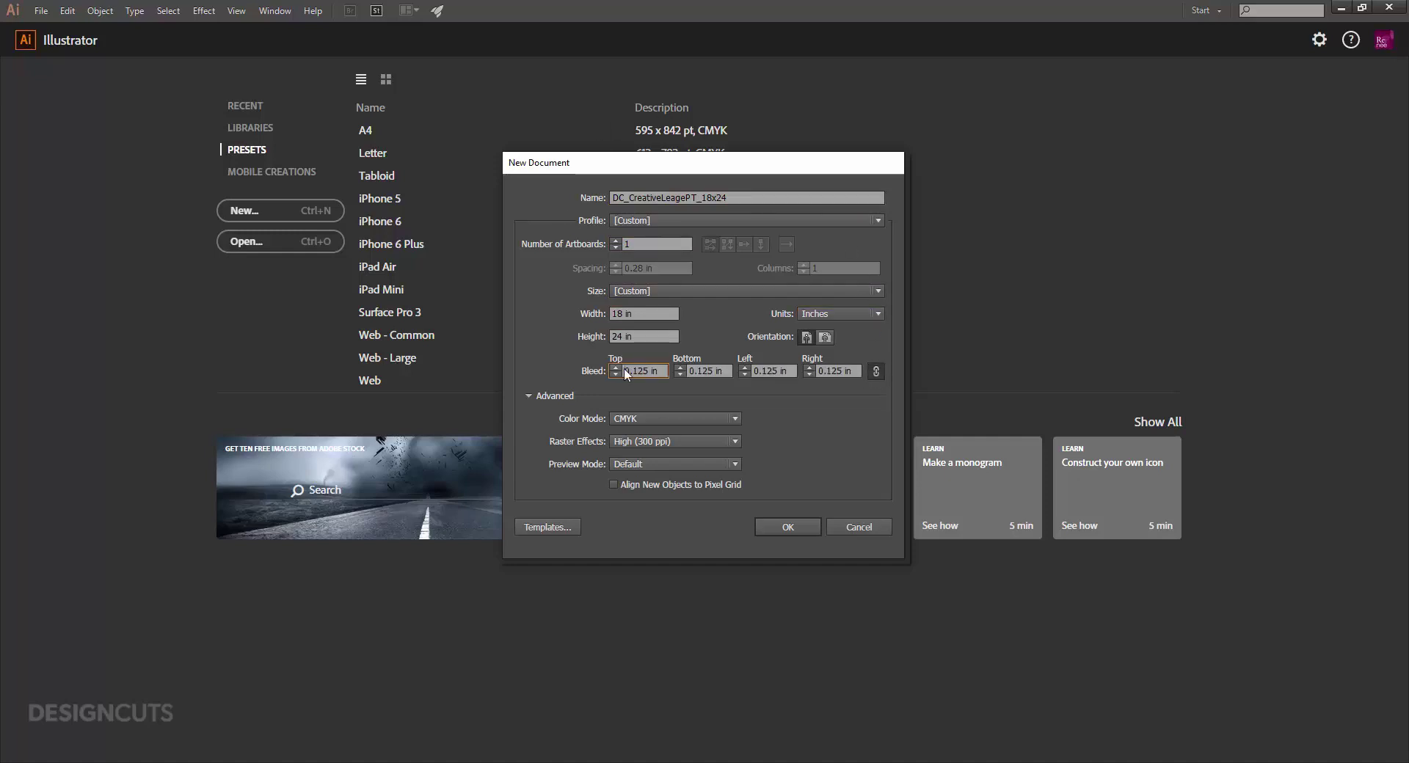
pyautogui.click(766, 526)
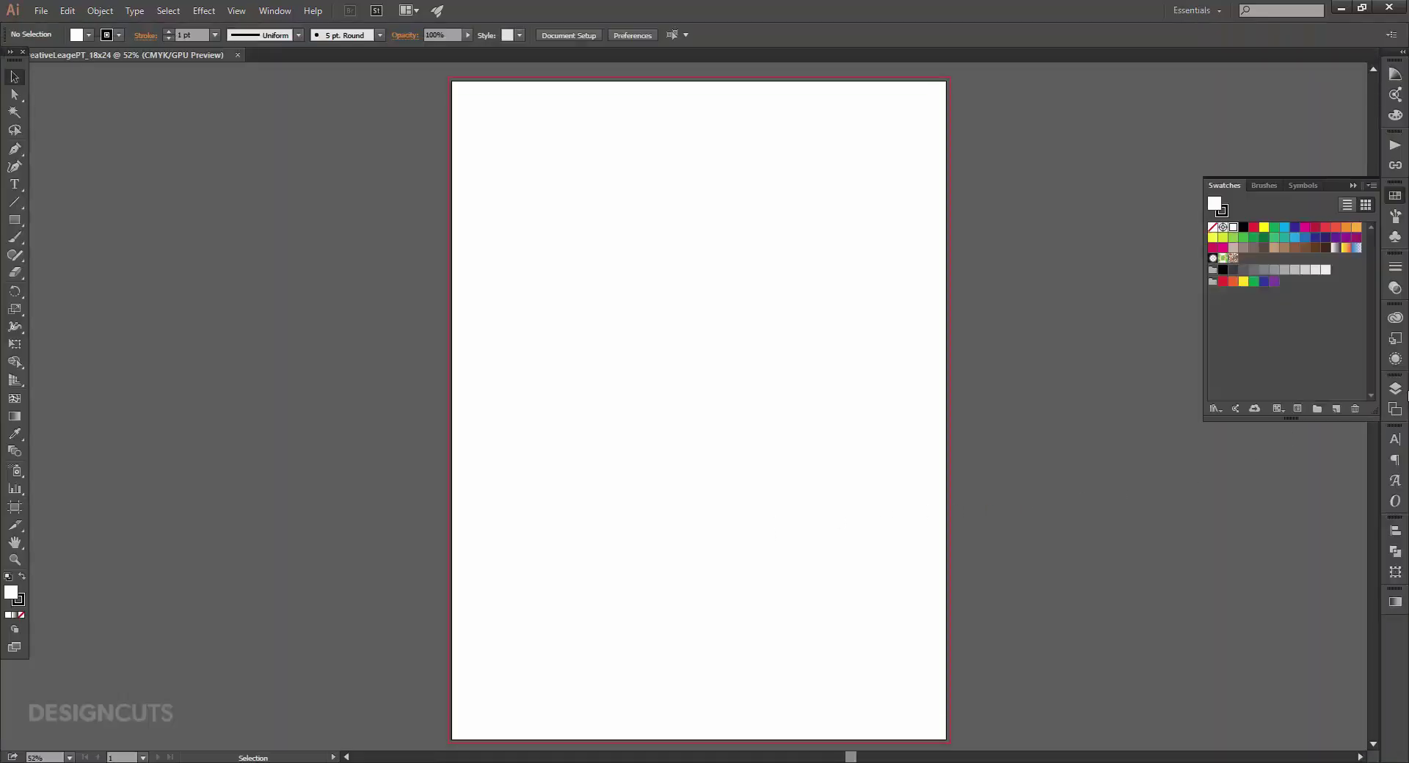
# Rename Layer 1 to 'Background' in the Layers panel, then pick the Rectangle tool.
pyautogui.click(1396, 389)
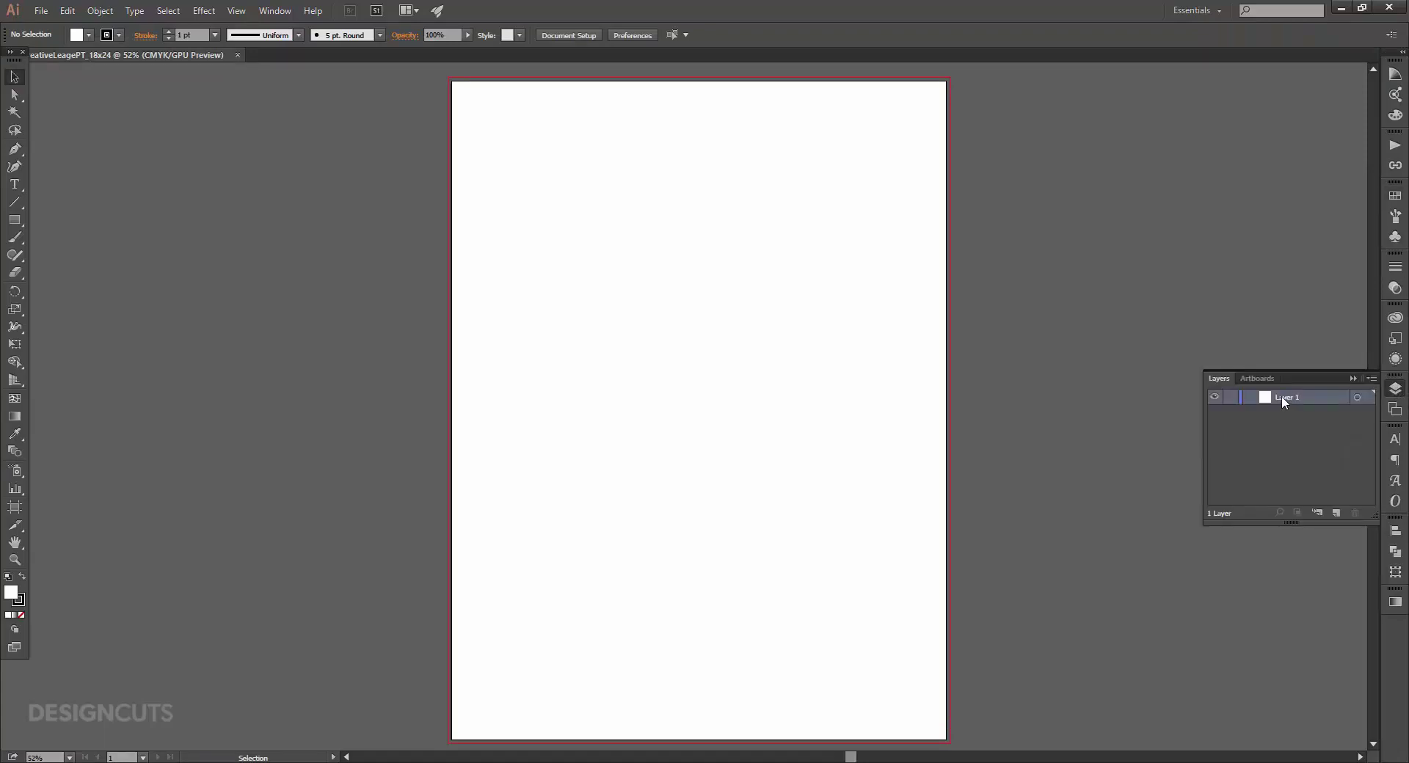
pyautogui.doubleClick(1283, 400)
pyautogui.write('Background')
pyautogui.press('Return')
pyautogui.click(13, 223)
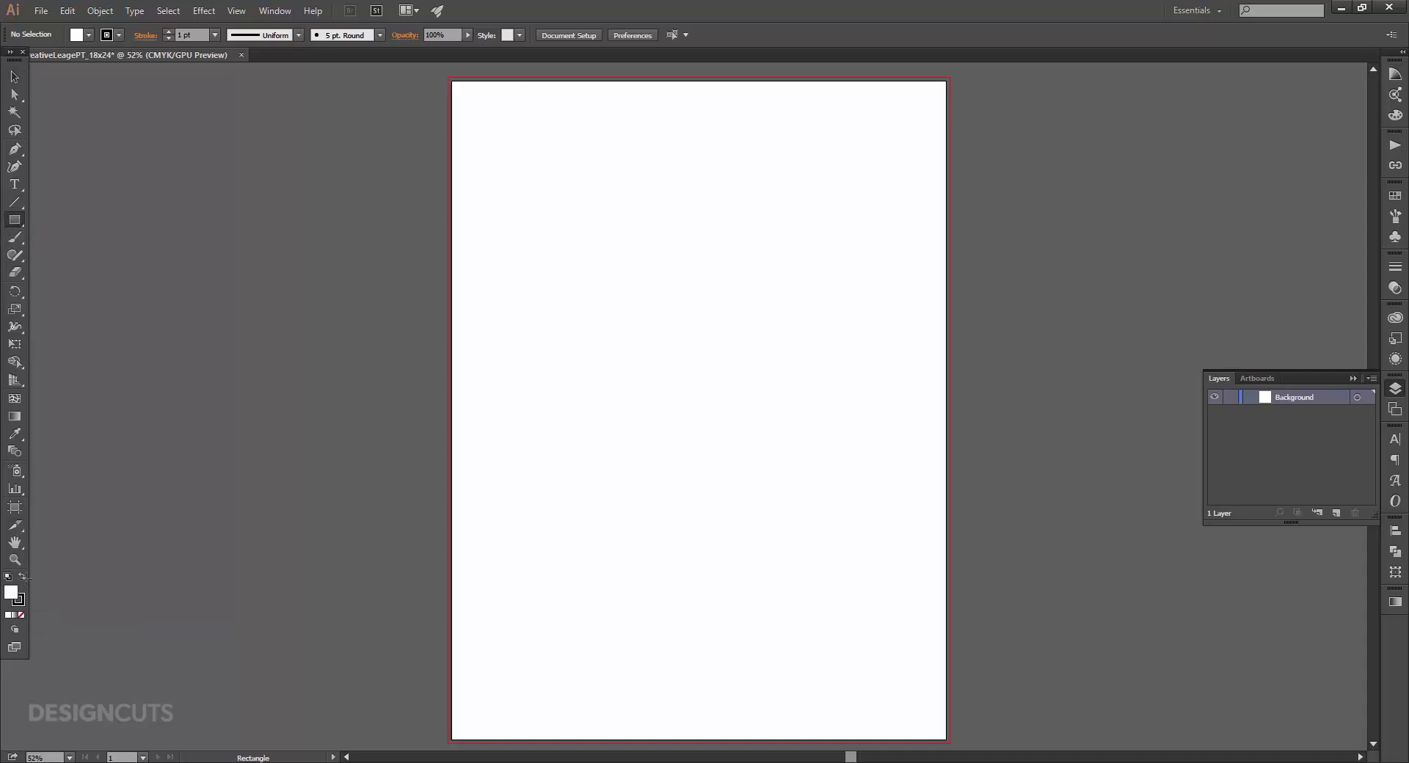
# Set the fill colour to C15 M90 Y60 K0 in the Color Picker.
pyautogui.doubleClick(10, 593)
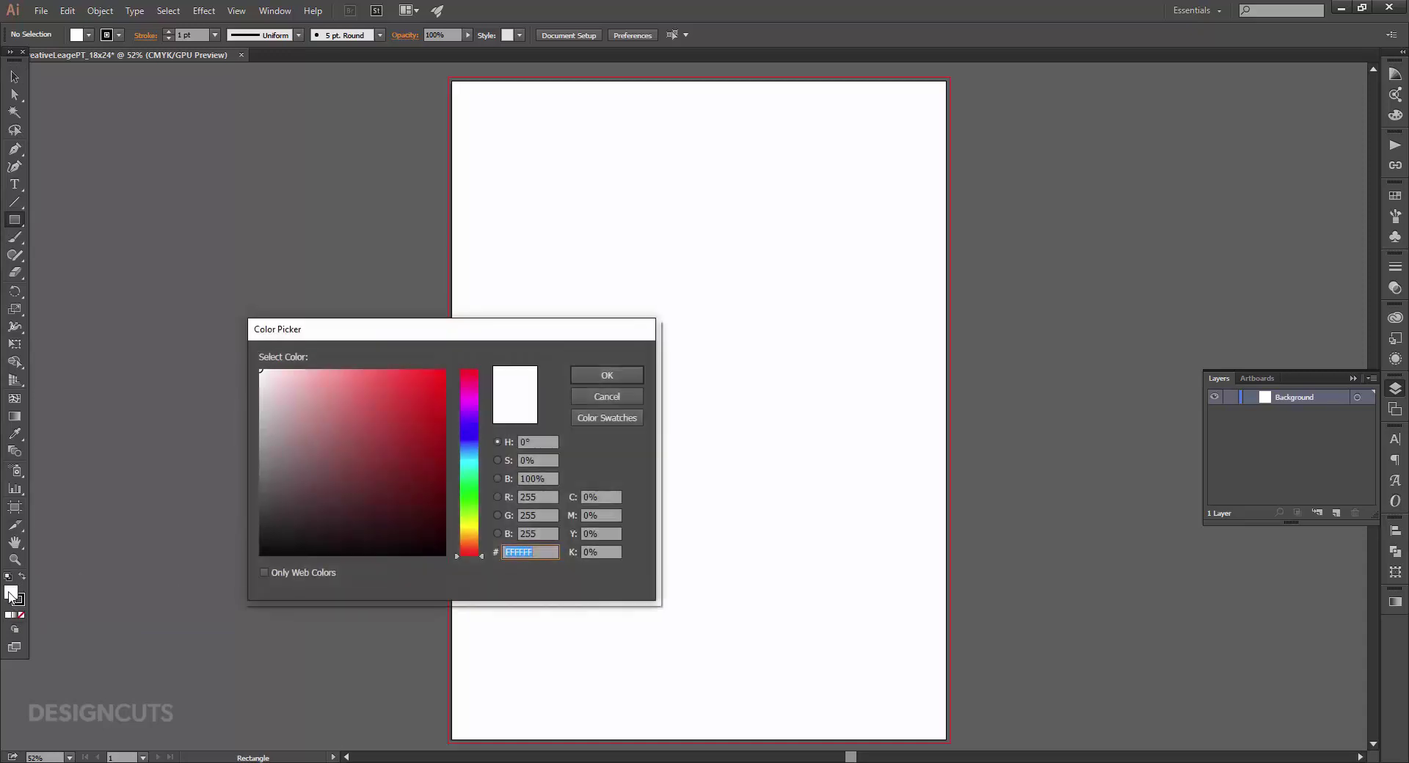
pyautogui.click(615, 496)
pyautogui.moveTo(614, 496); pyautogui.dragTo(567, 497)
pyautogui.write('15')
pyautogui.press('Tab')
pyautogui.write('90')
pyautogui.press('Tab')
pyautogui.write('60')
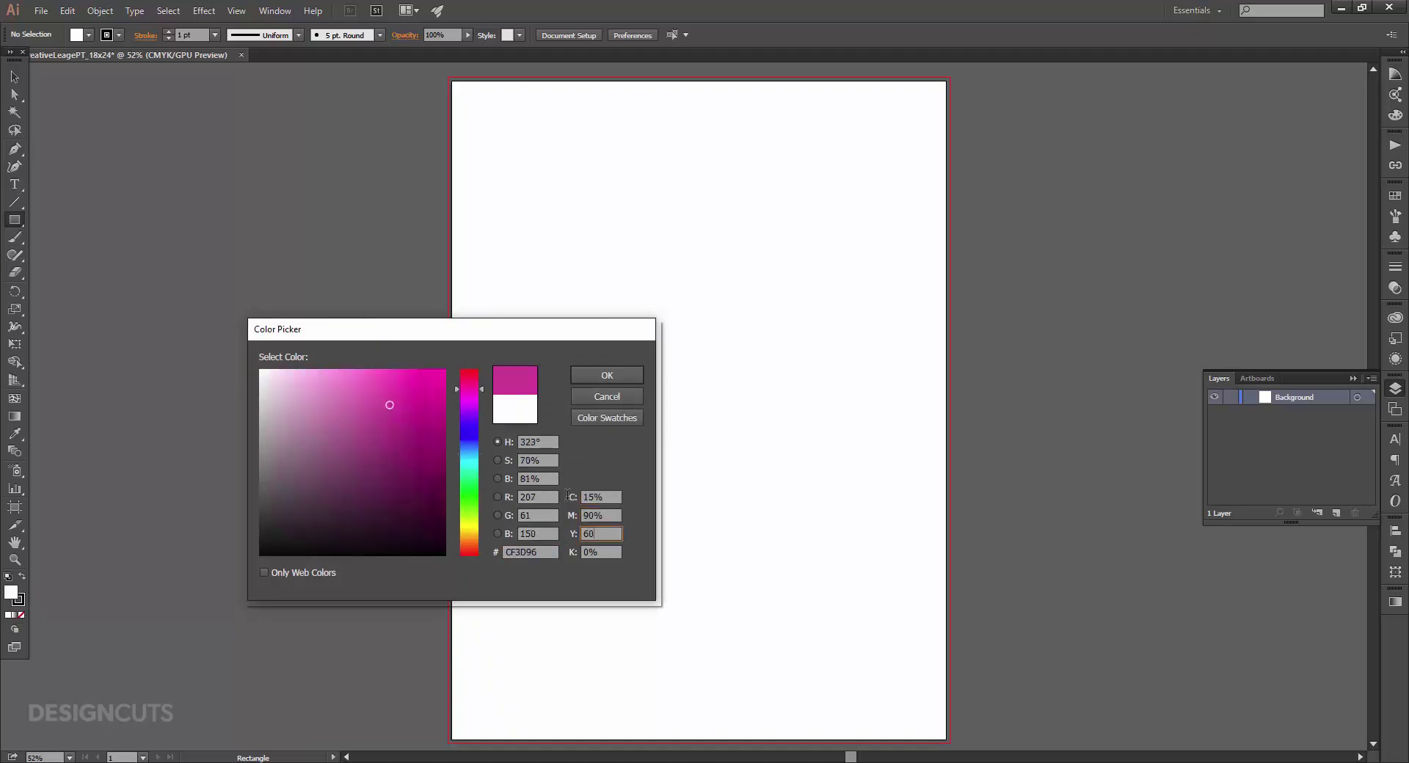
pyautogui.press('Tab')
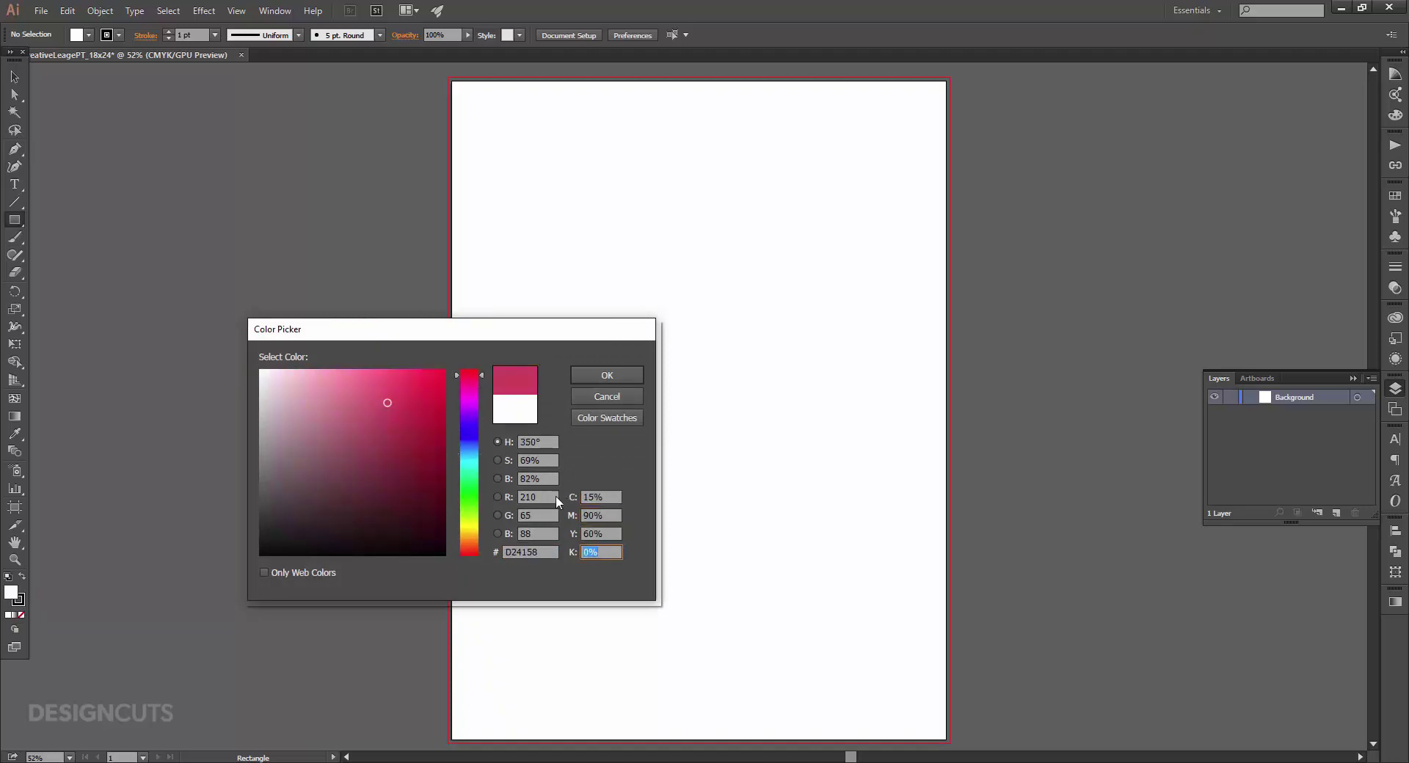
pyautogui.click(621, 376)
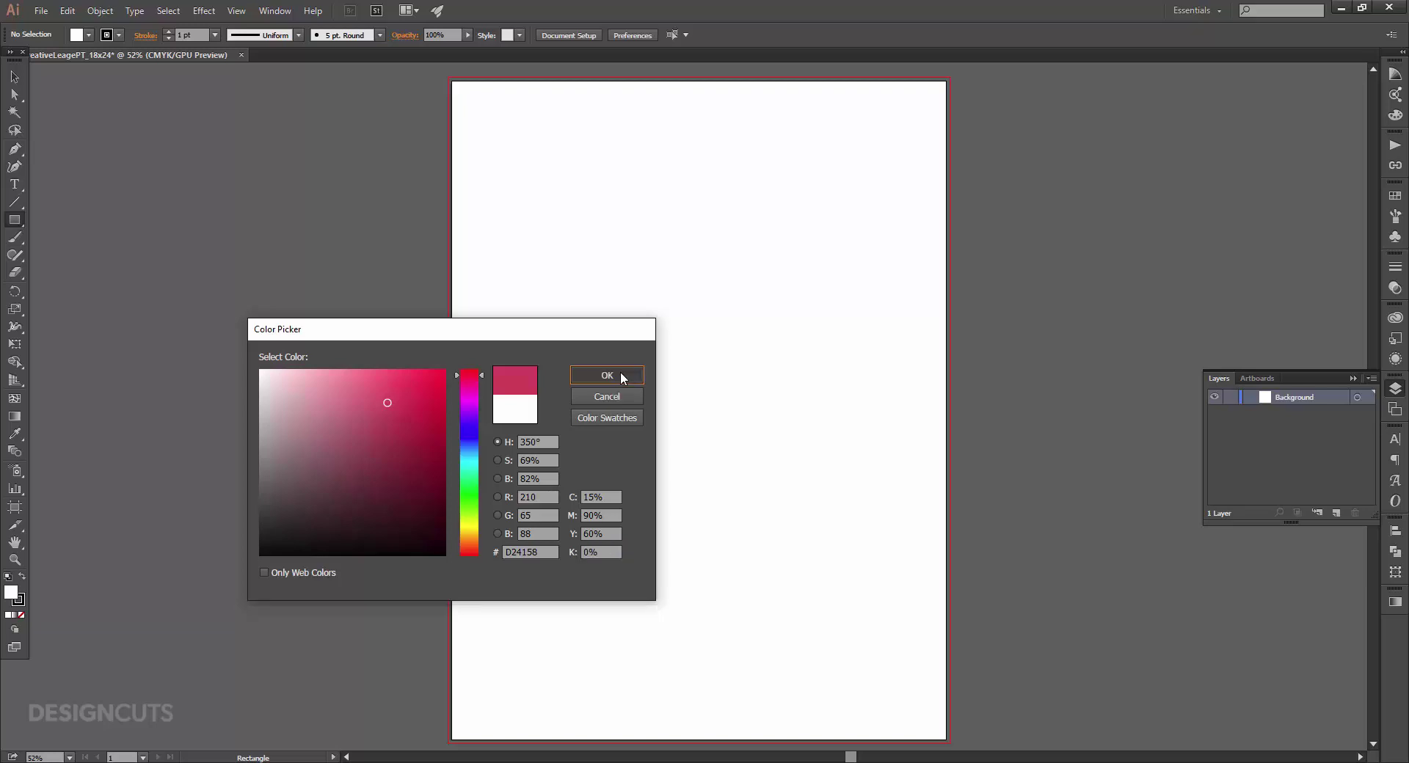
# Save the fill as a new swatch named 'Eraser Pin'.
pyautogui.click(1396, 195)
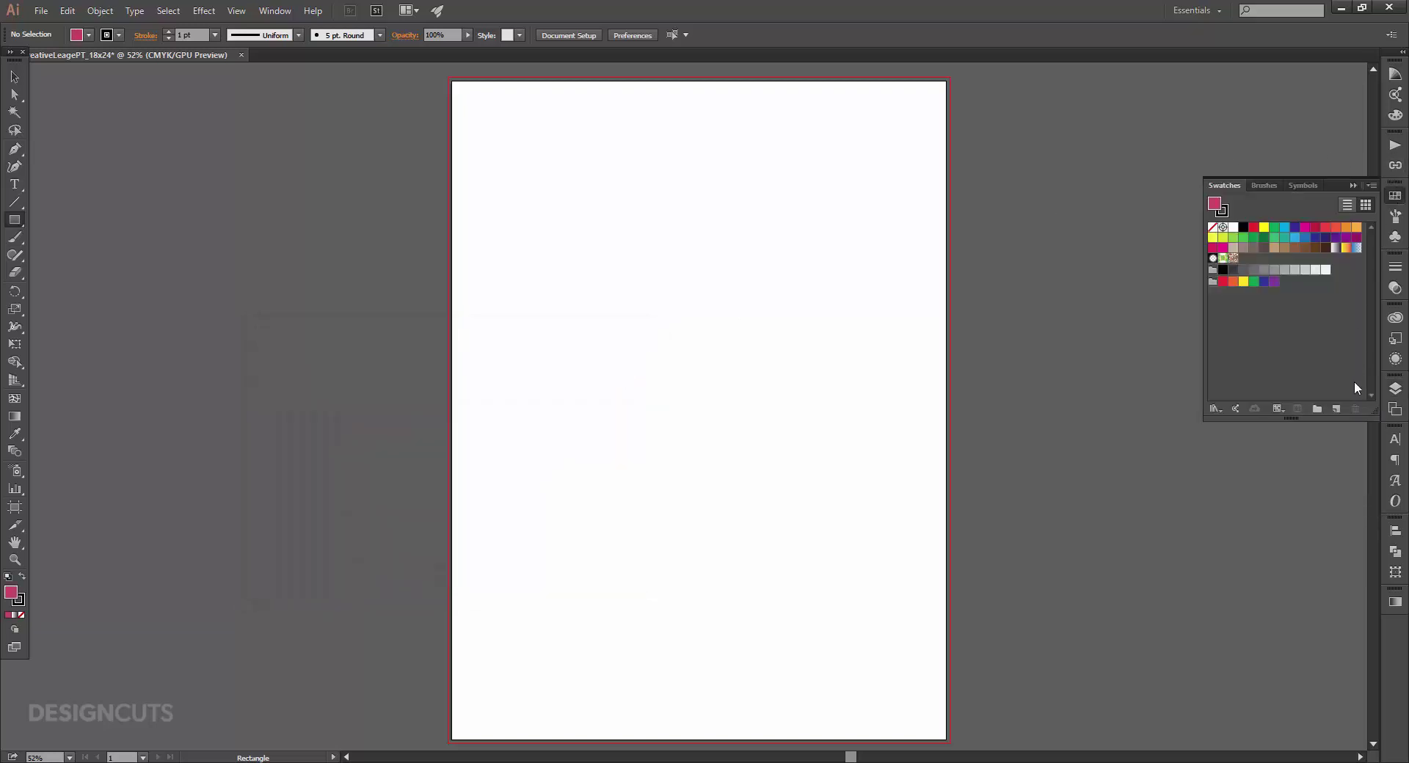
pyautogui.click(1337, 409)
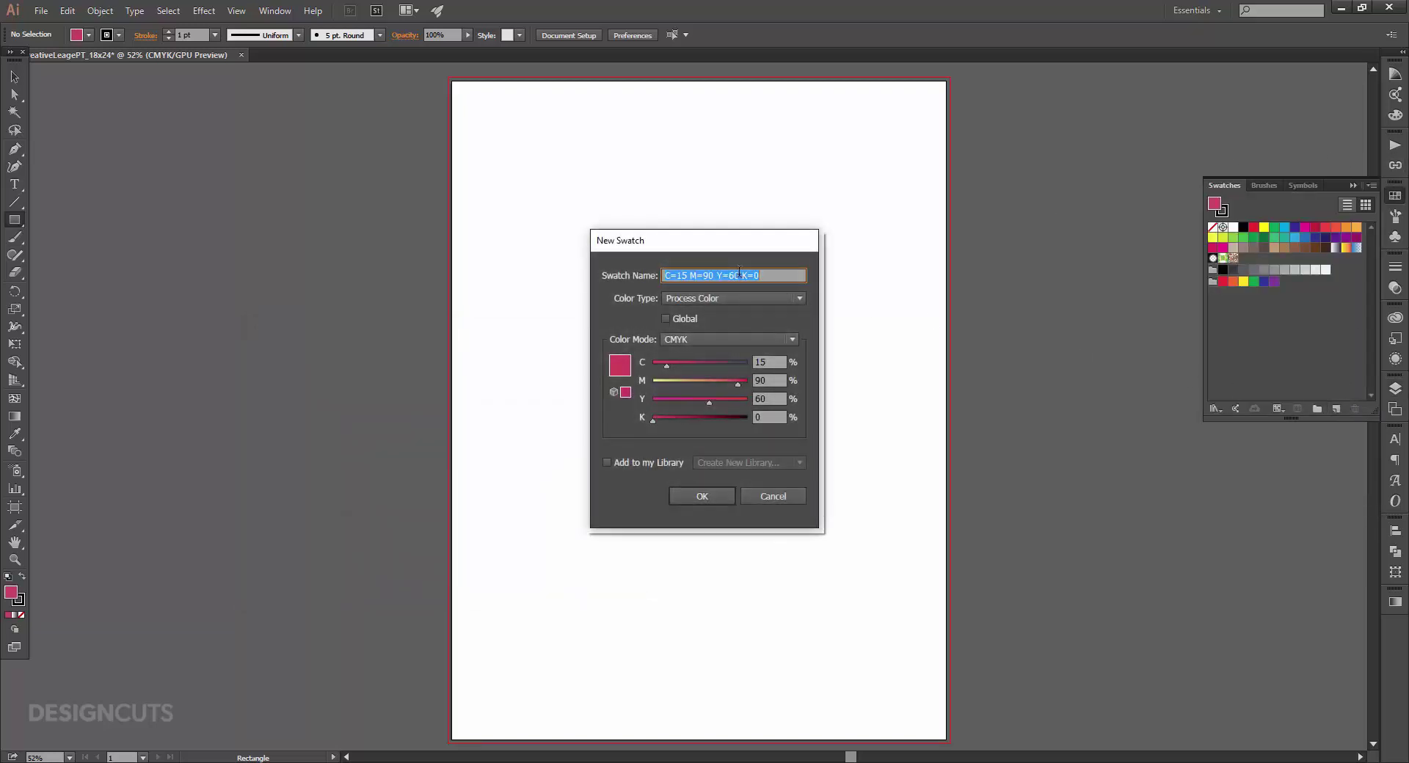
pyautogui.write('Eraser Pink')
pyautogui.click(720, 495)
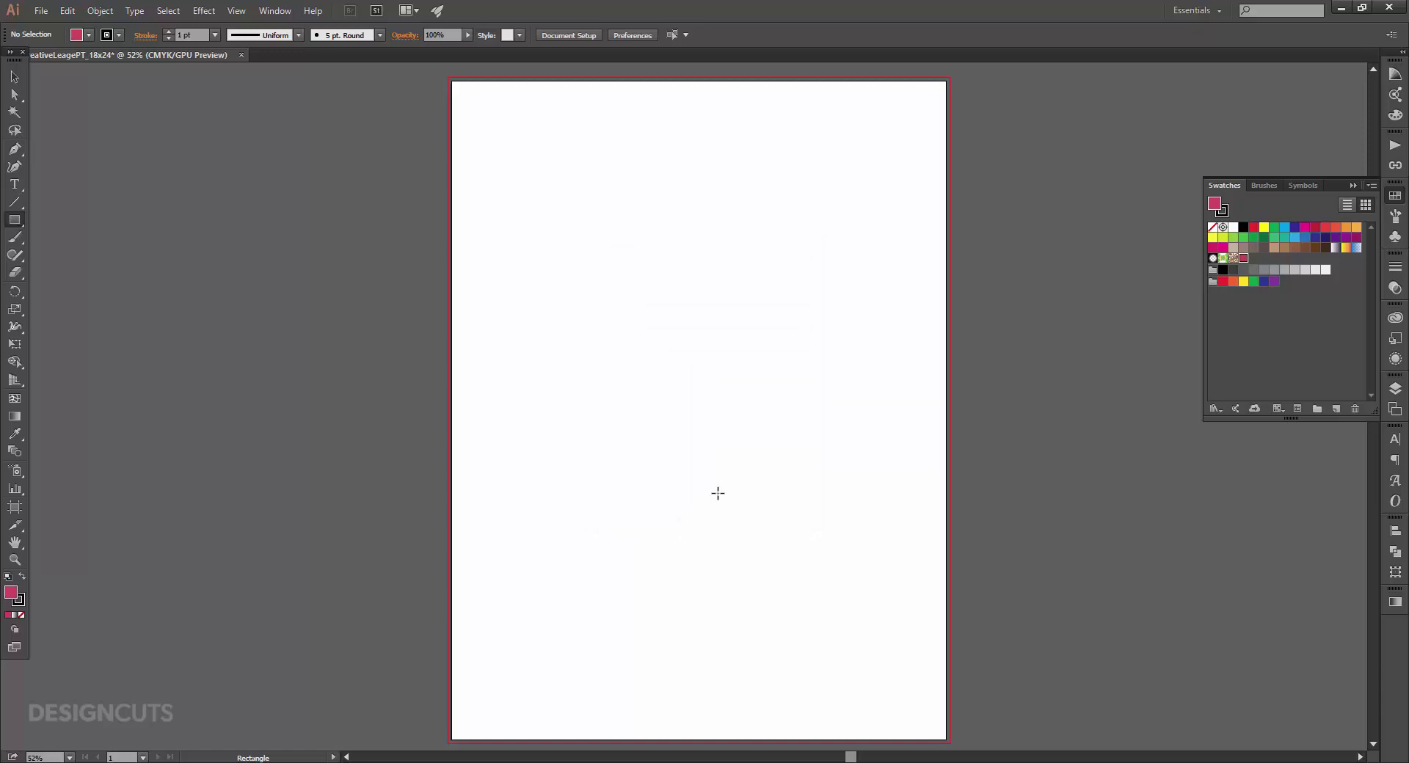
# Create an 18.25 × 24.25 in rectangle on the artboard.
pyautogui.click(696, 384)
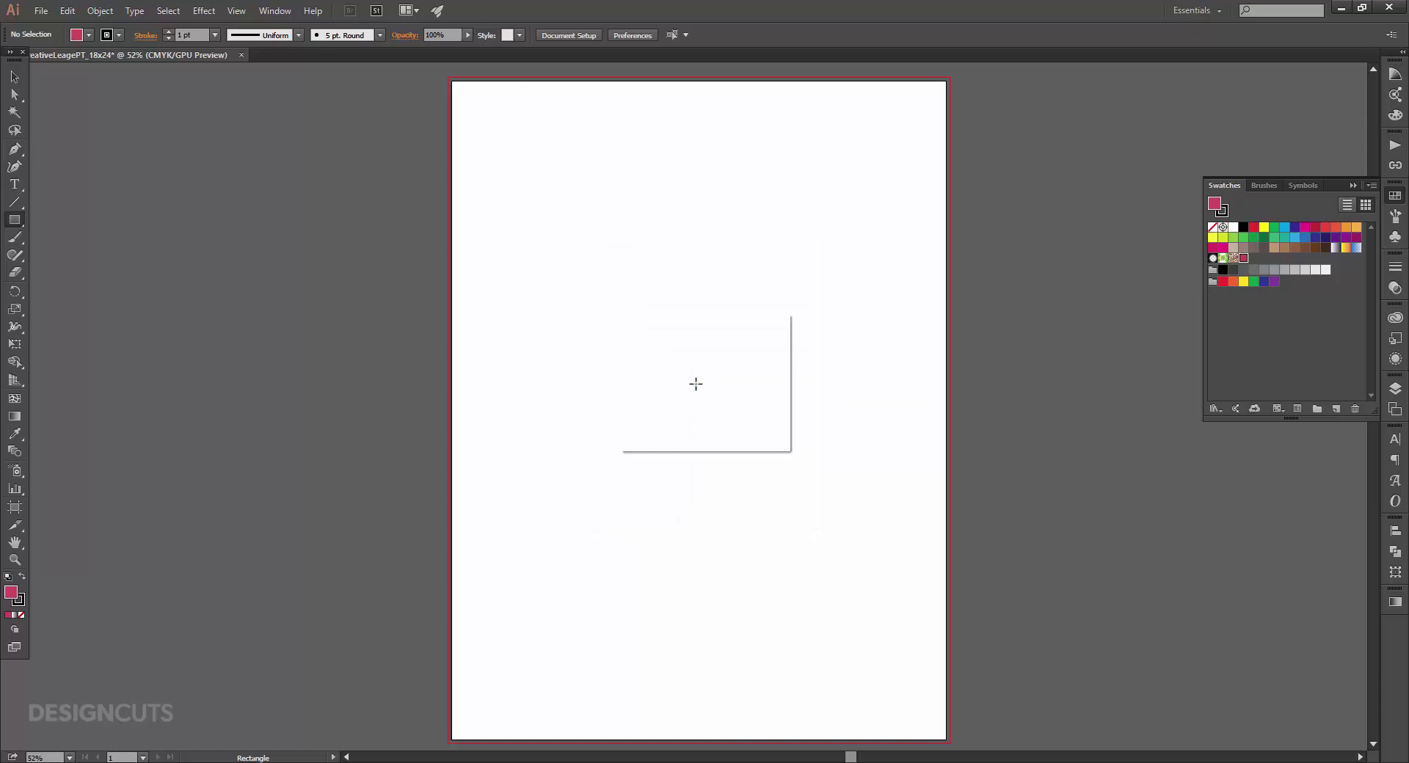
pyautogui.write('18.25')
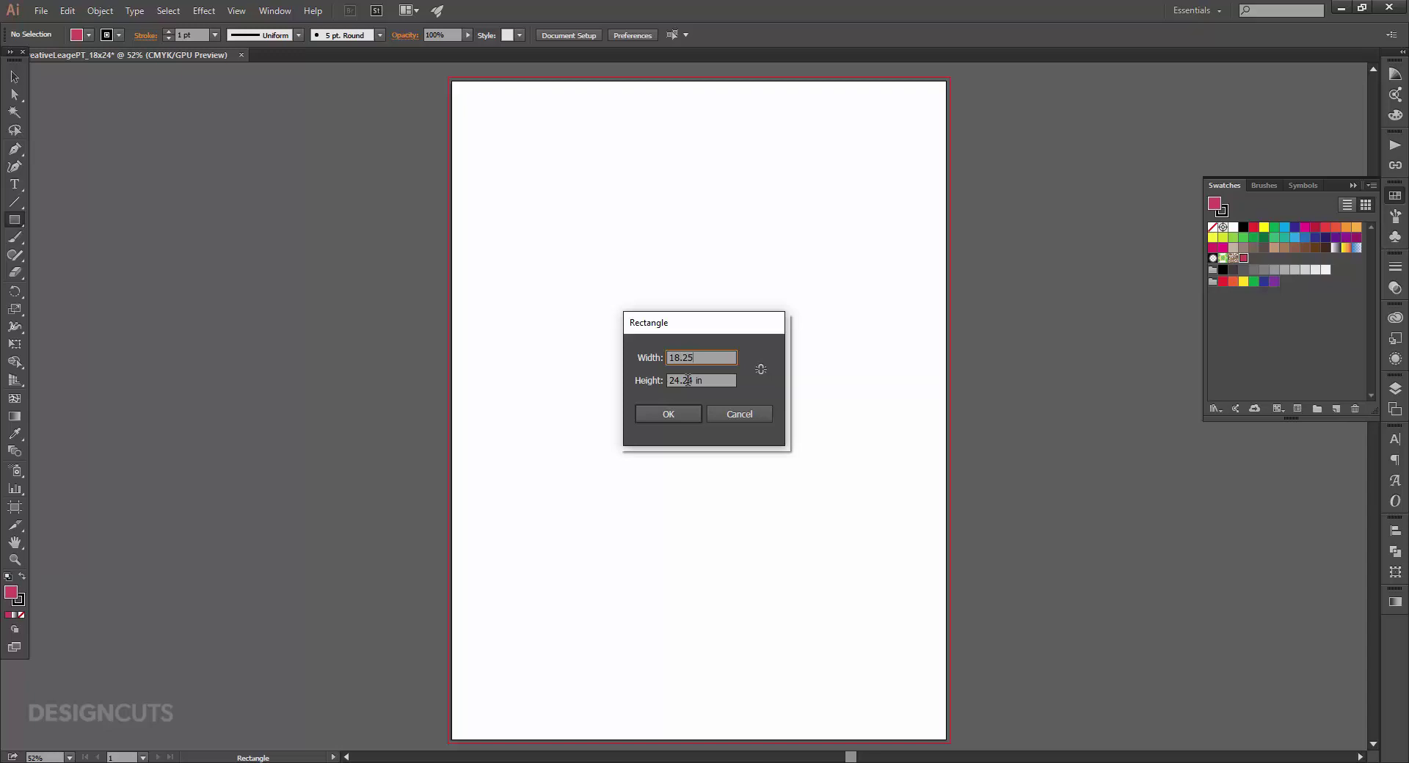
pyautogui.press('Tab')
pyautogui.write('2')
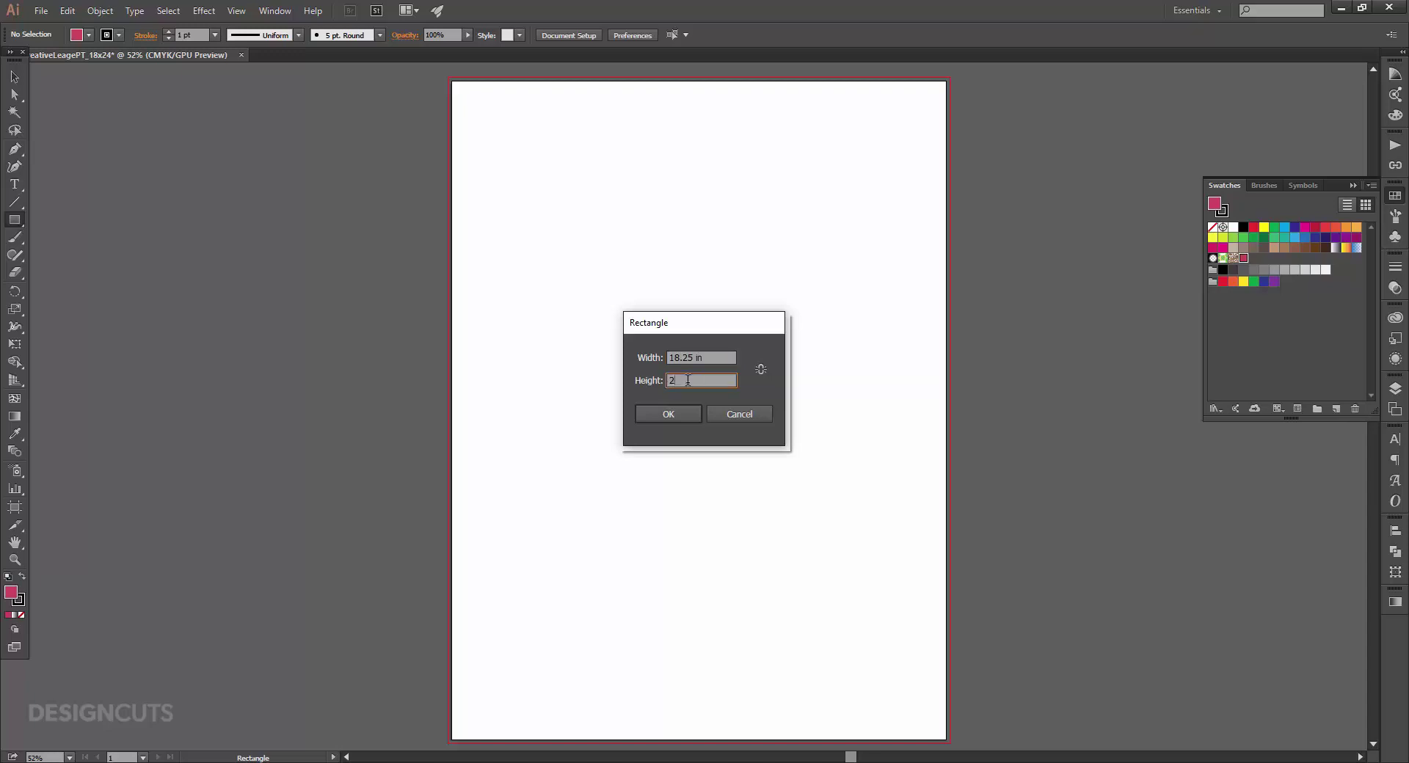
pyautogui.write('4.25')
pyautogui.click(667, 413)
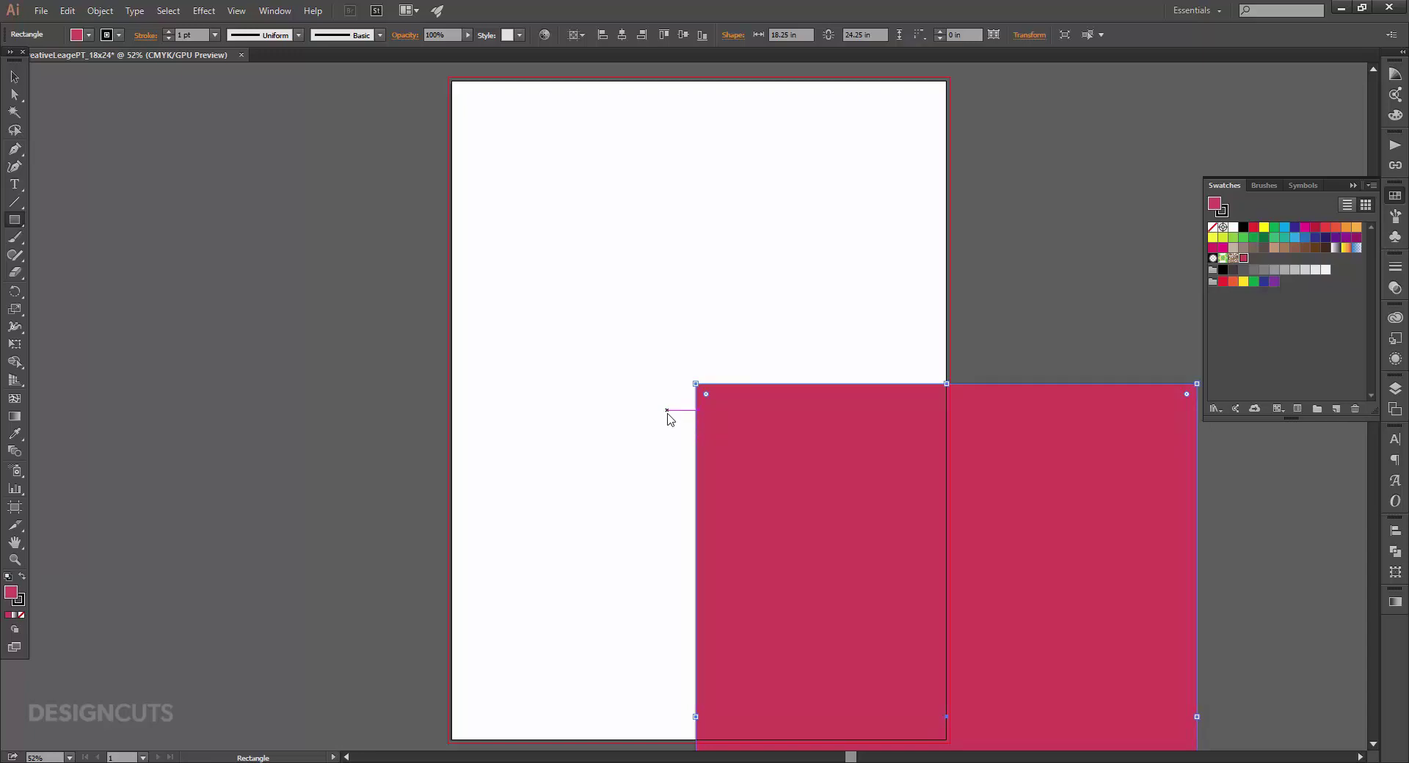
# Centre the rectangle on the artboard both ways and lock the Background layer.
pyautogui.click(1399, 532)
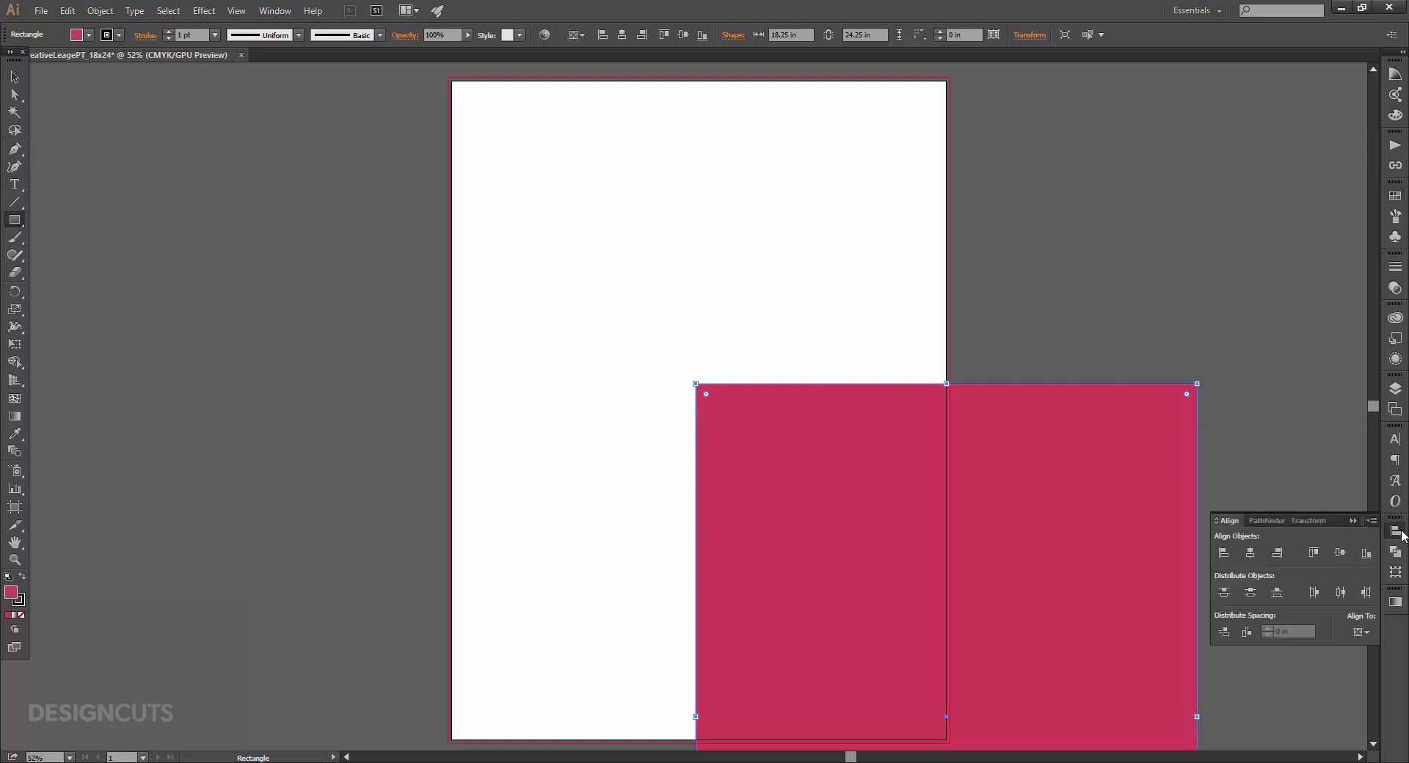
pyautogui.click(1366, 632)
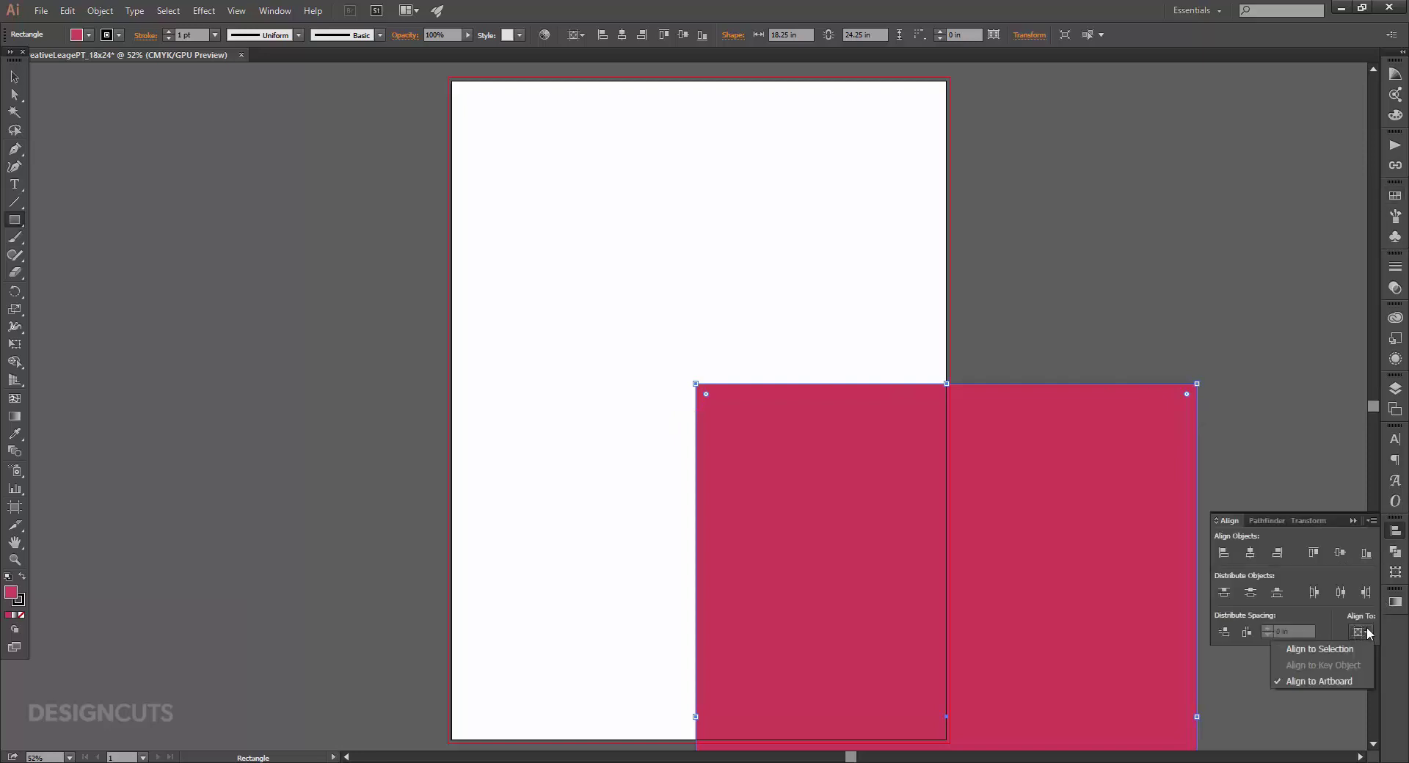
pyautogui.click(1344, 679)
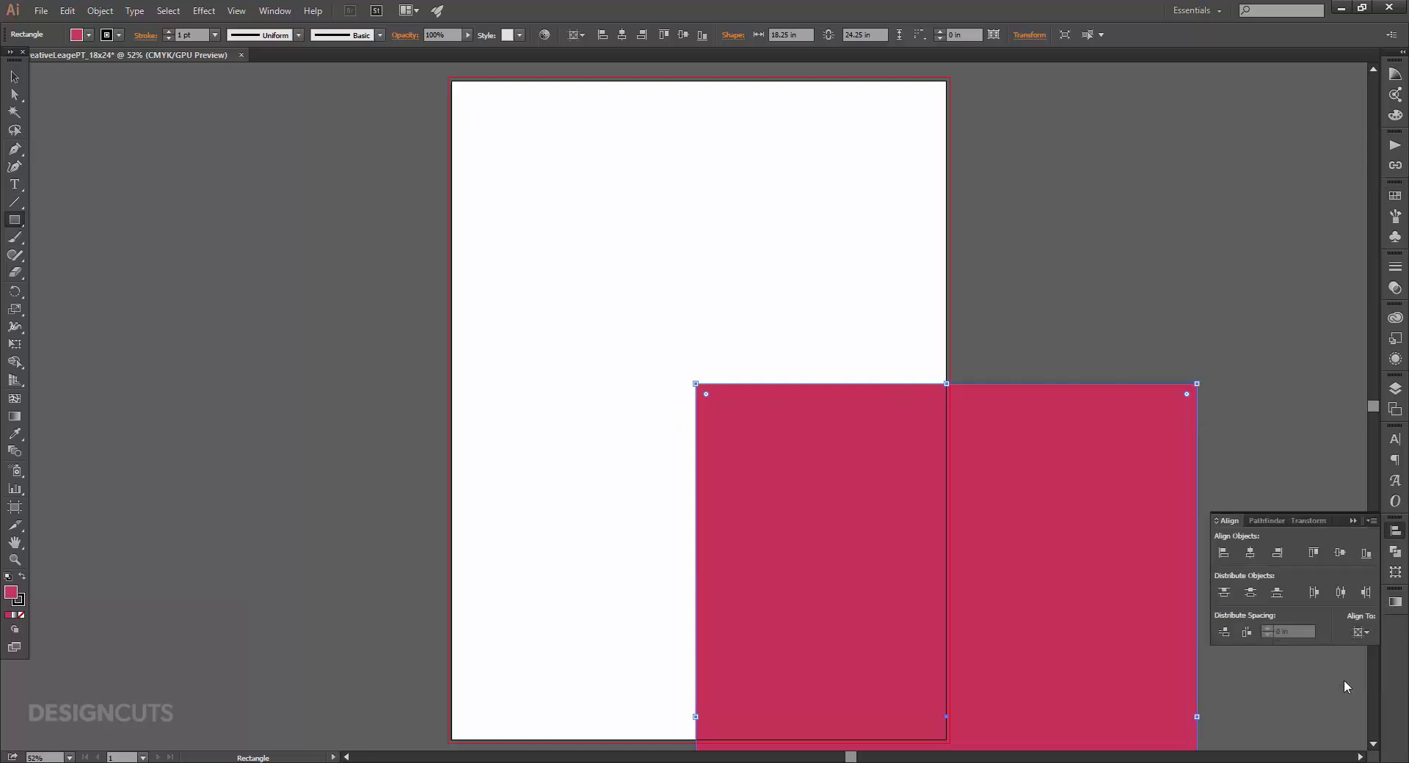
pyautogui.click(1250, 553)
pyautogui.click(1340, 552)
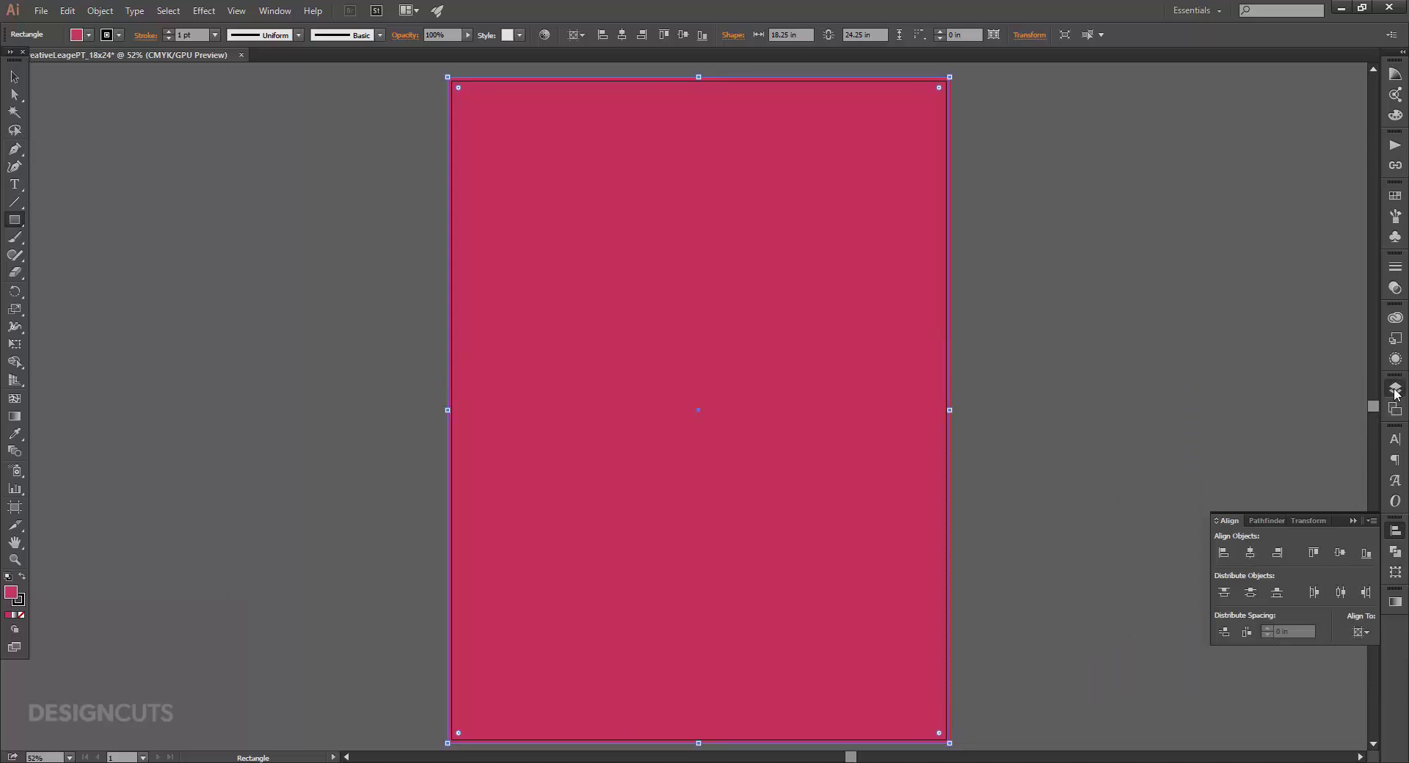
pyautogui.click(1395, 388)
pyautogui.click(1231, 397)
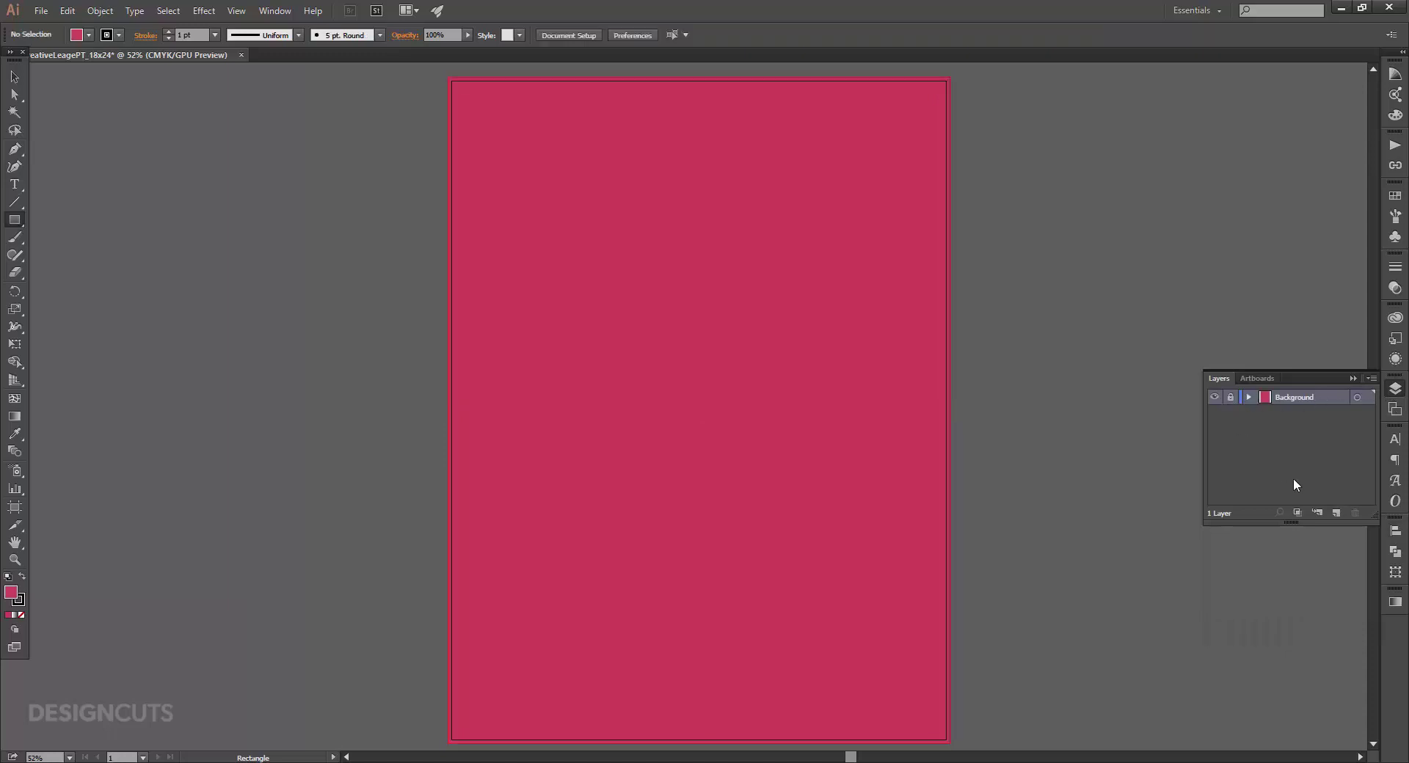
# Create a new layer above Background and name it 'Content'.
pyautogui.click(1337, 513)
pyautogui.write('Content')
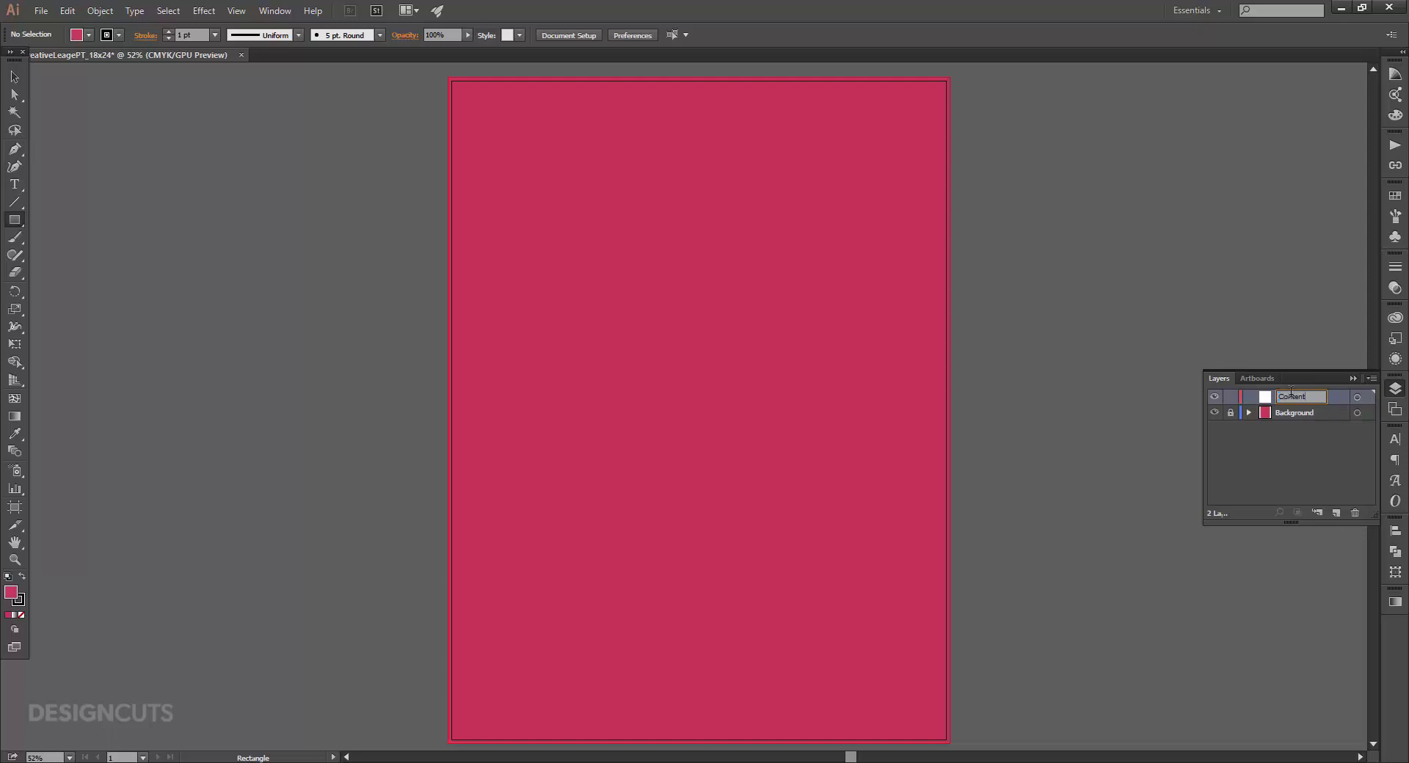
pyautogui.press('Return')
# Type the subtitle text near the poster's upper left.
pyautogui.press('t')
pyautogui.click(508, 264)
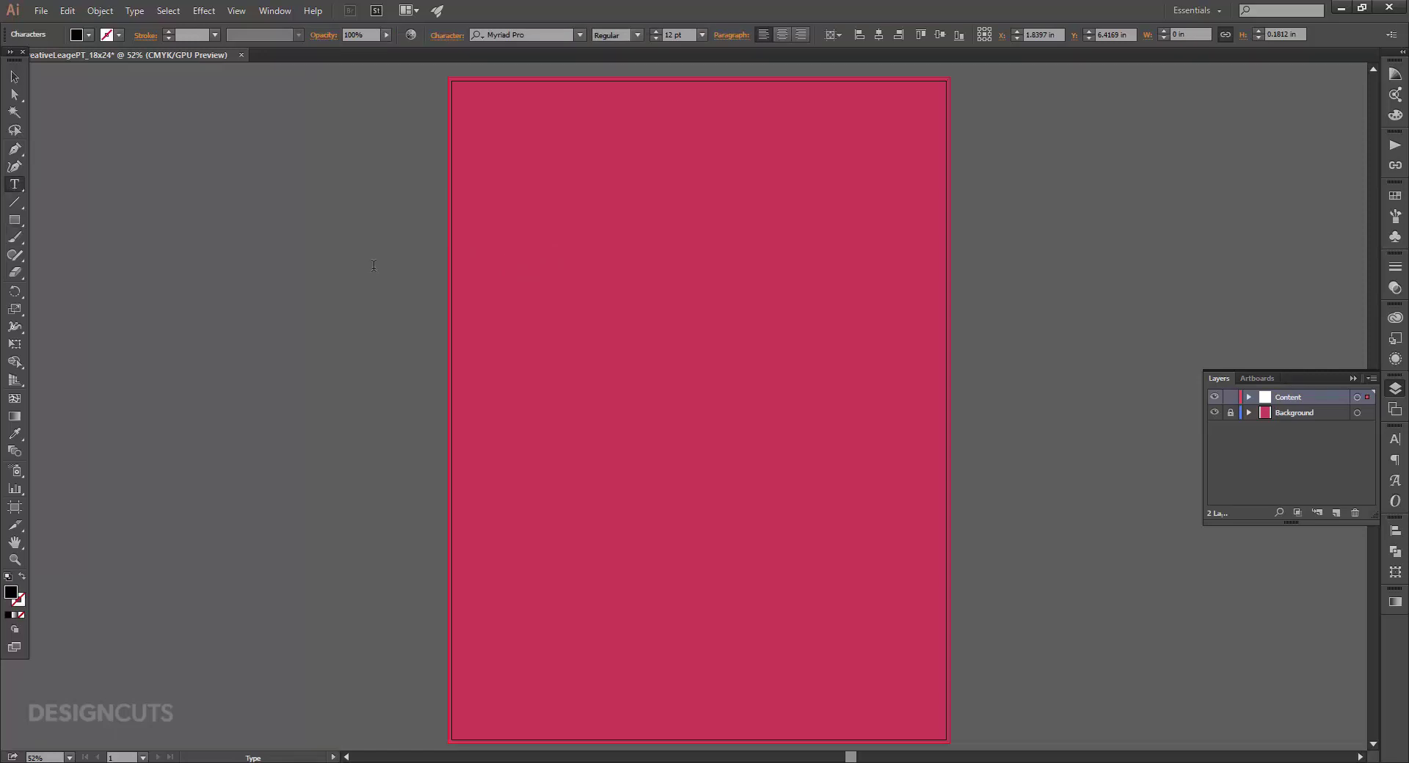
pyautogui.write('the')
# Set the subtitle font to Bw Mitga Bold at 45 pt.
pyautogui.click(12, 78)
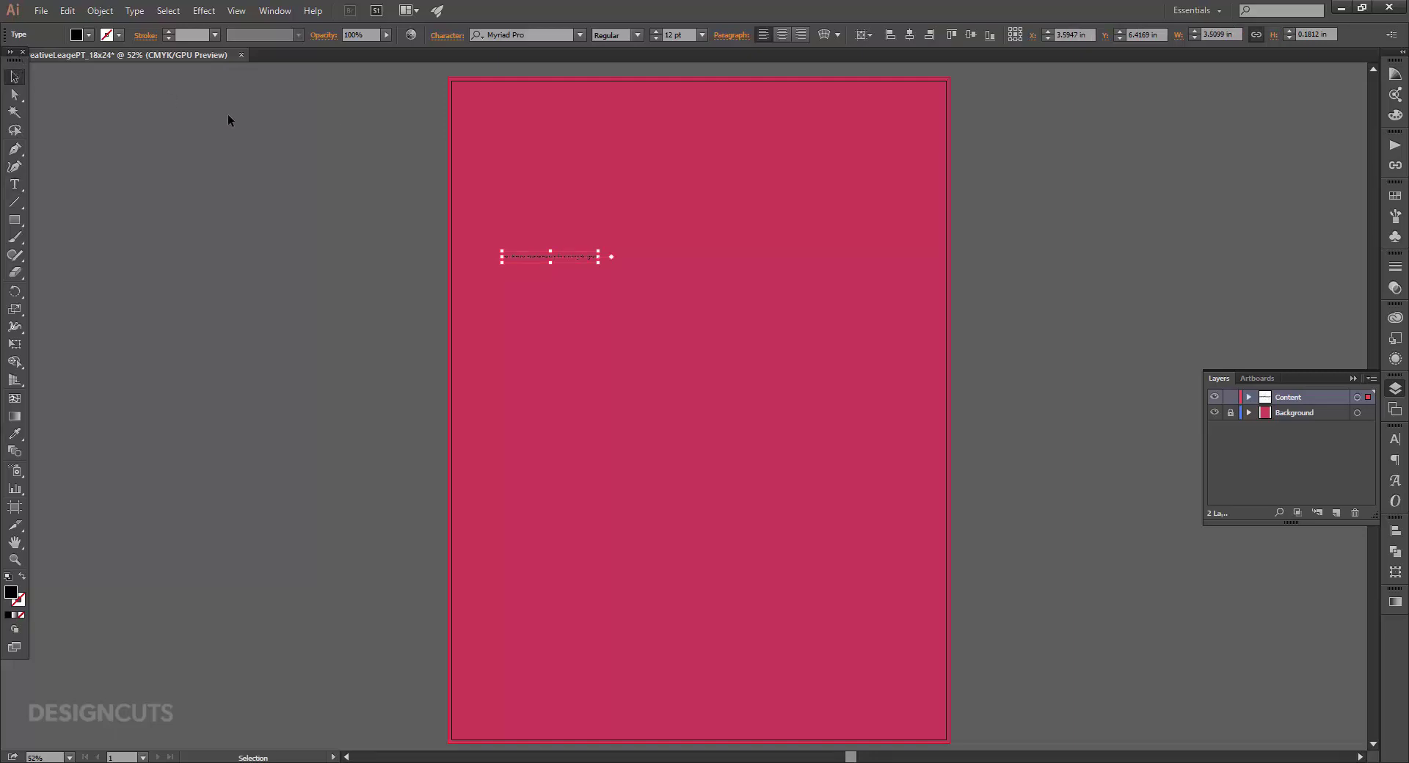
pyautogui.click(1395, 439)
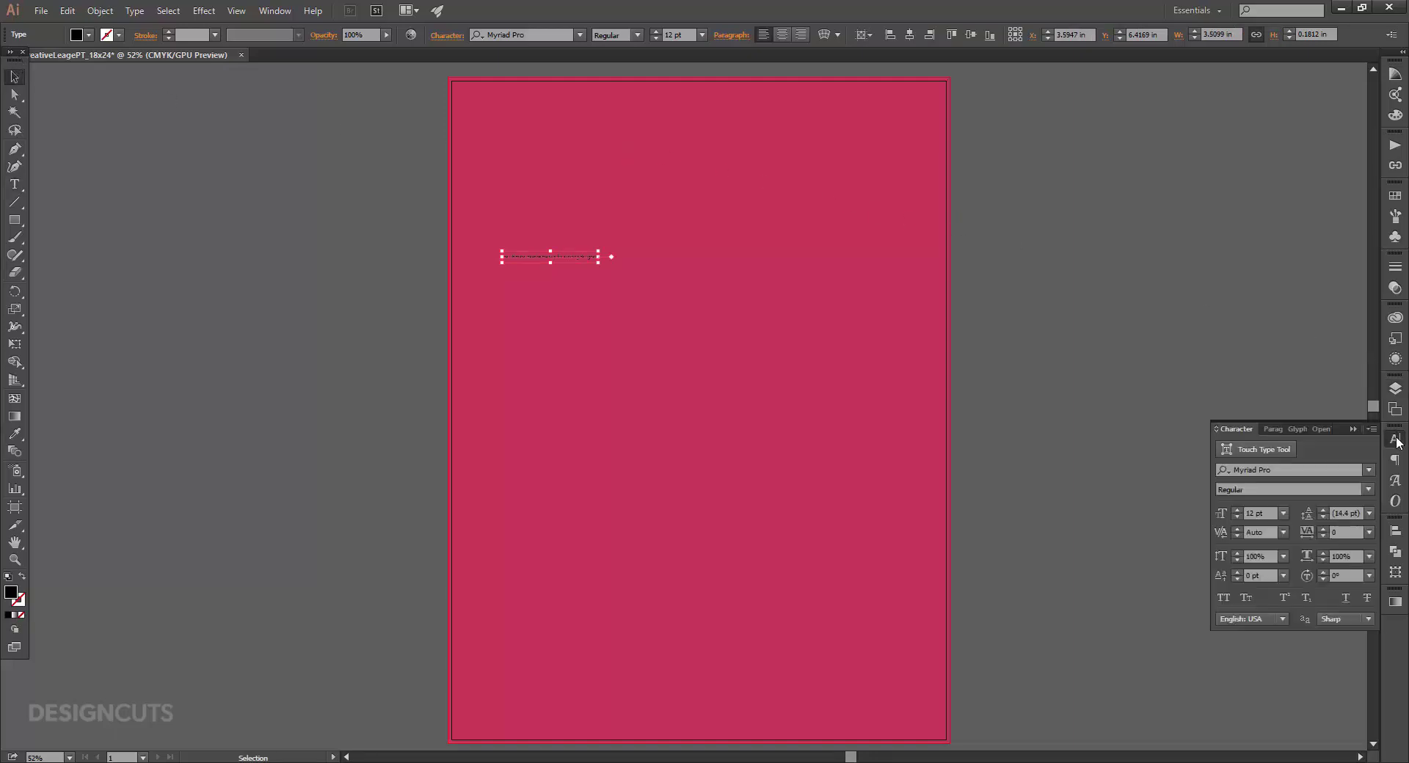
pyautogui.click(1329, 468)
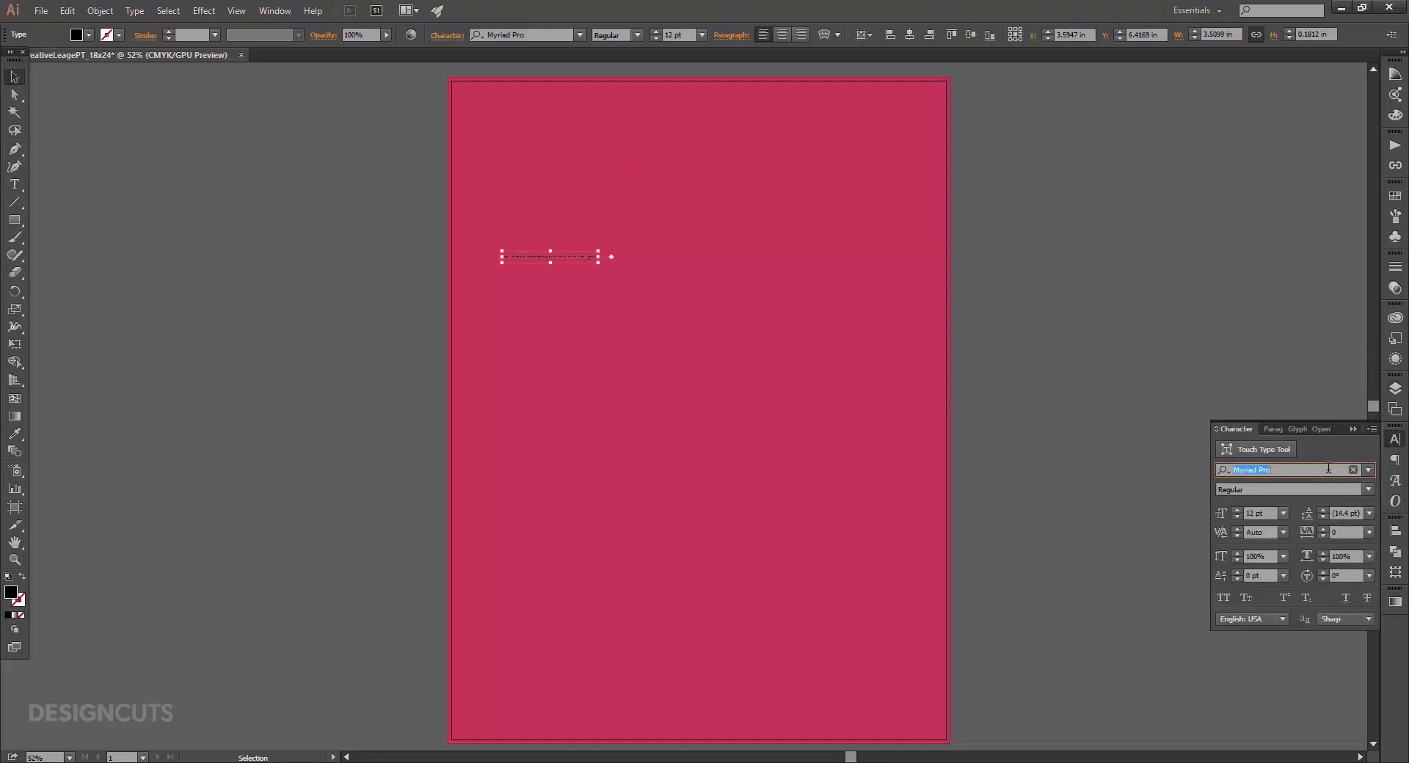
pyautogui.write('bw m')
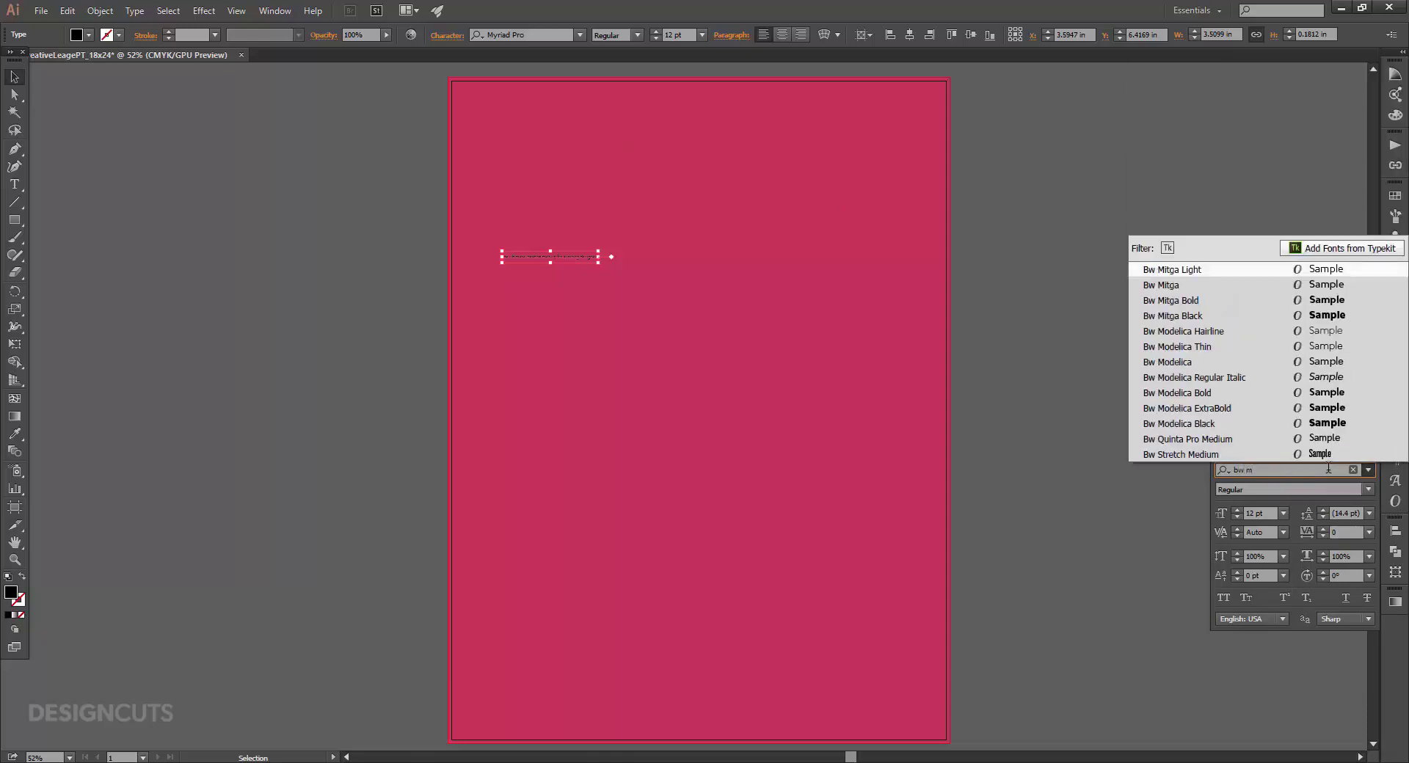
pyautogui.click(1256, 300)
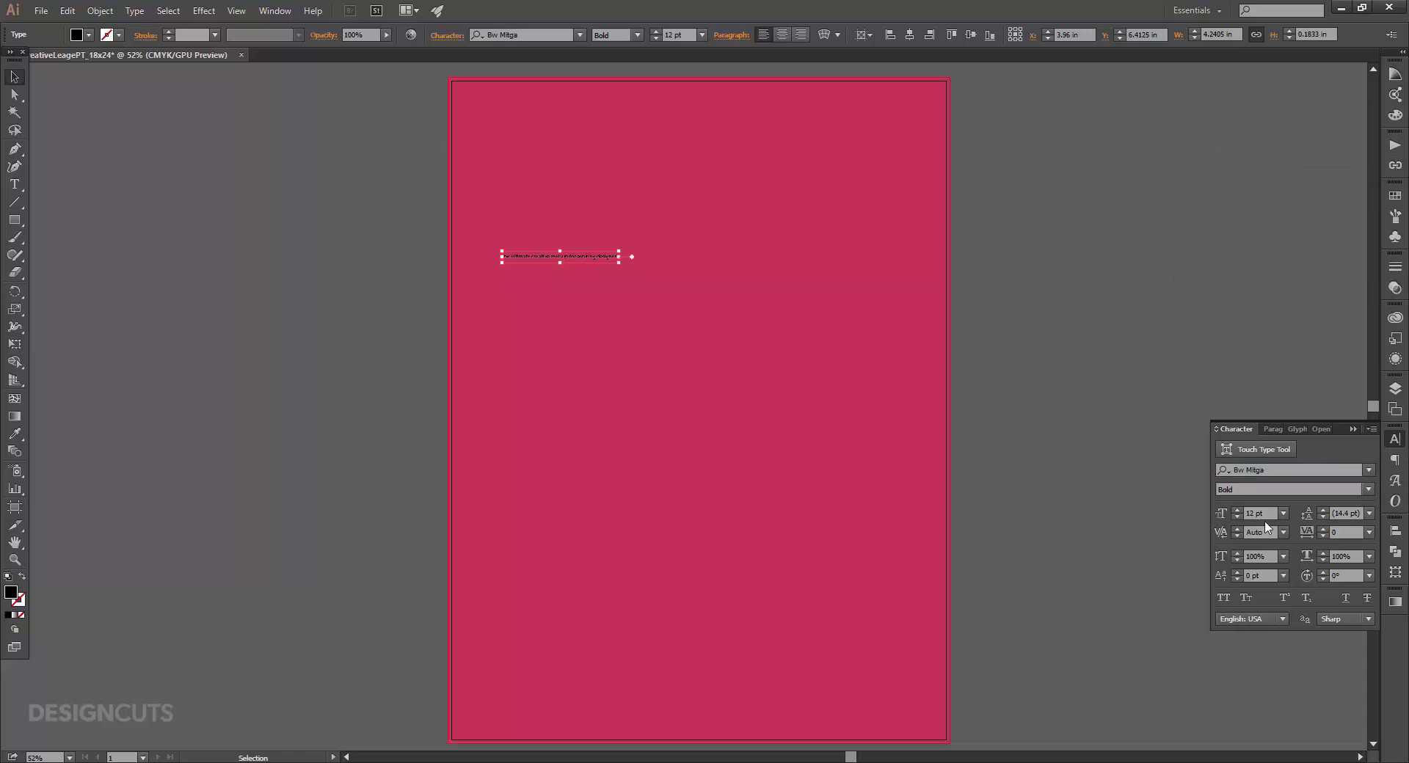
pyautogui.click(1249, 513)
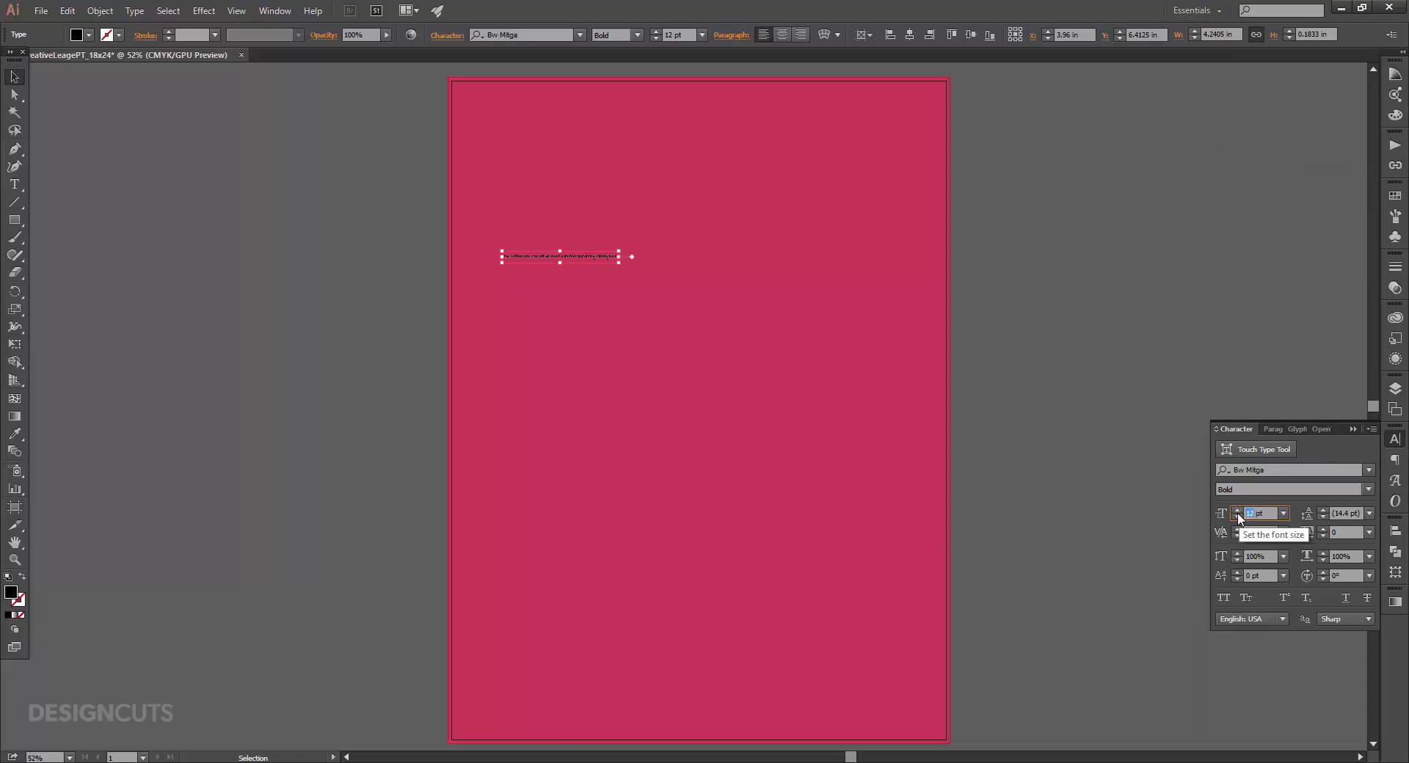
pyautogui.write('45')
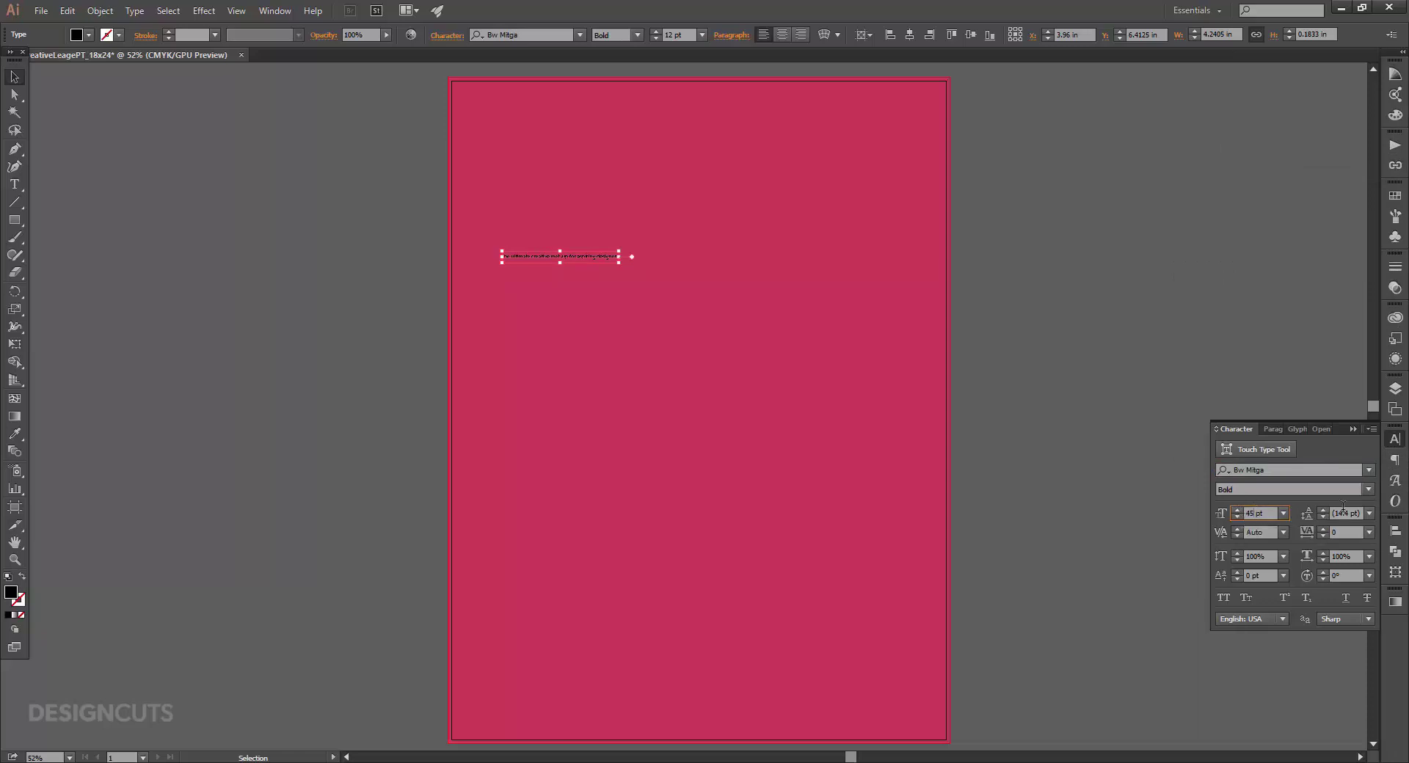
pyautogui.click(1347, 513)
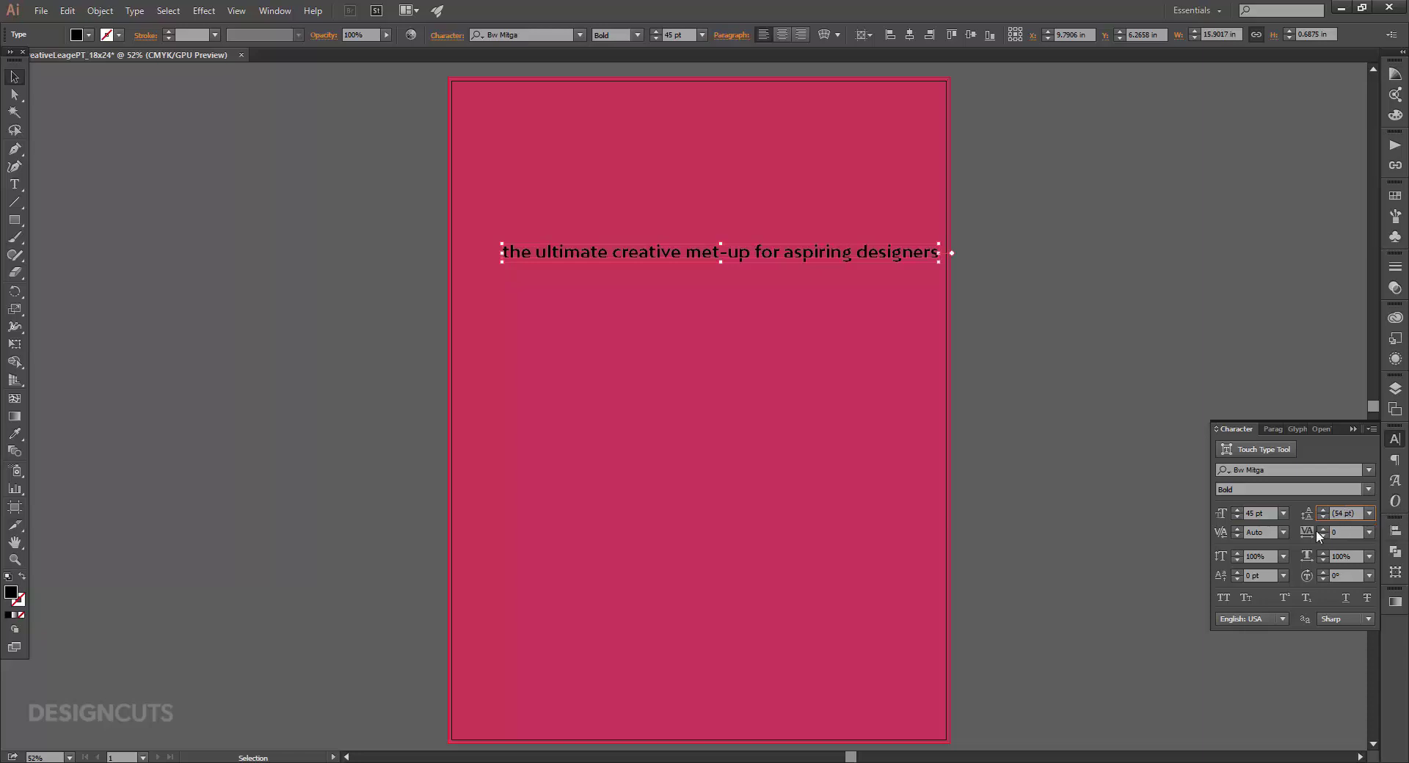
# Give the subtitle optical kerning and a white fill.
pyautogui.click(1284, 533)
pyautogui.click(1321, 264)
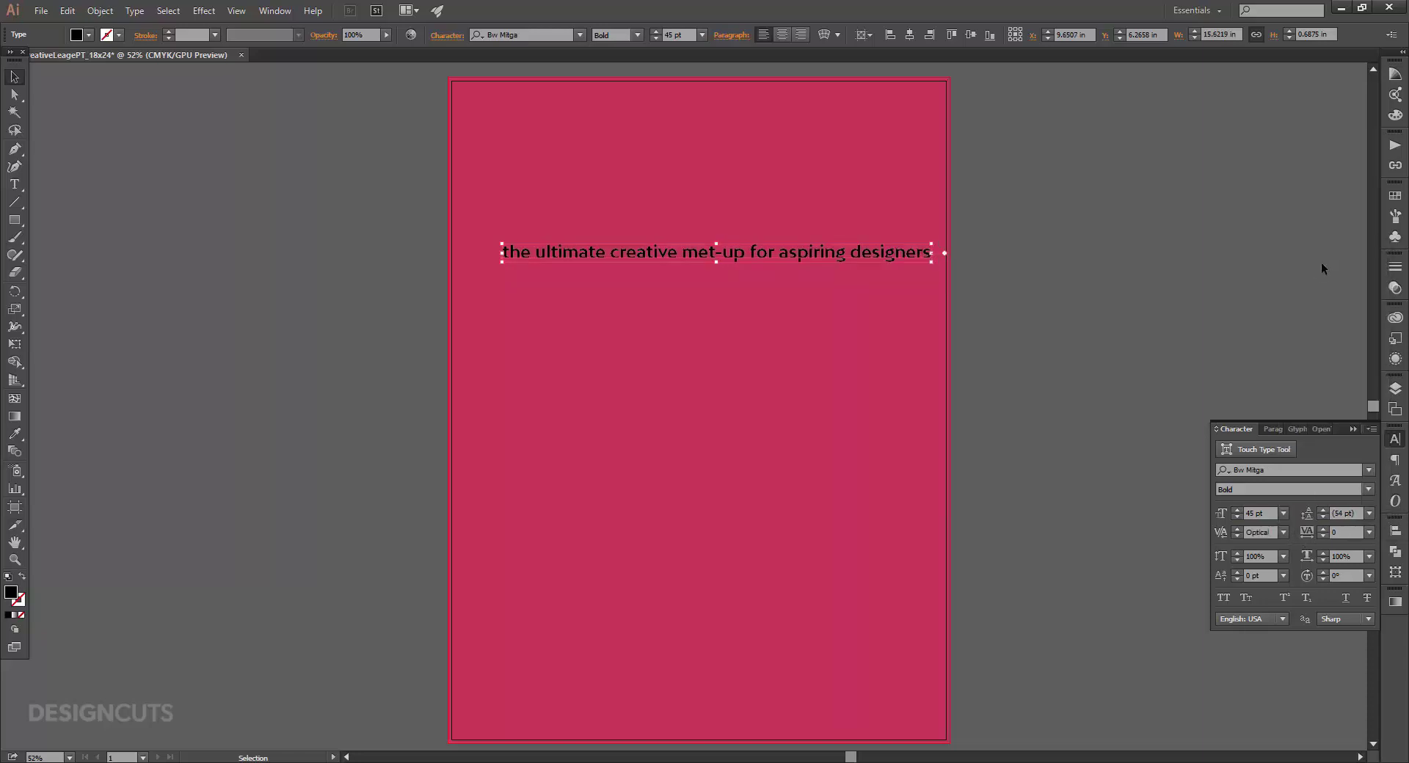
pyautogui.click(1395, 196)
pyautogui.click(1233, 227)
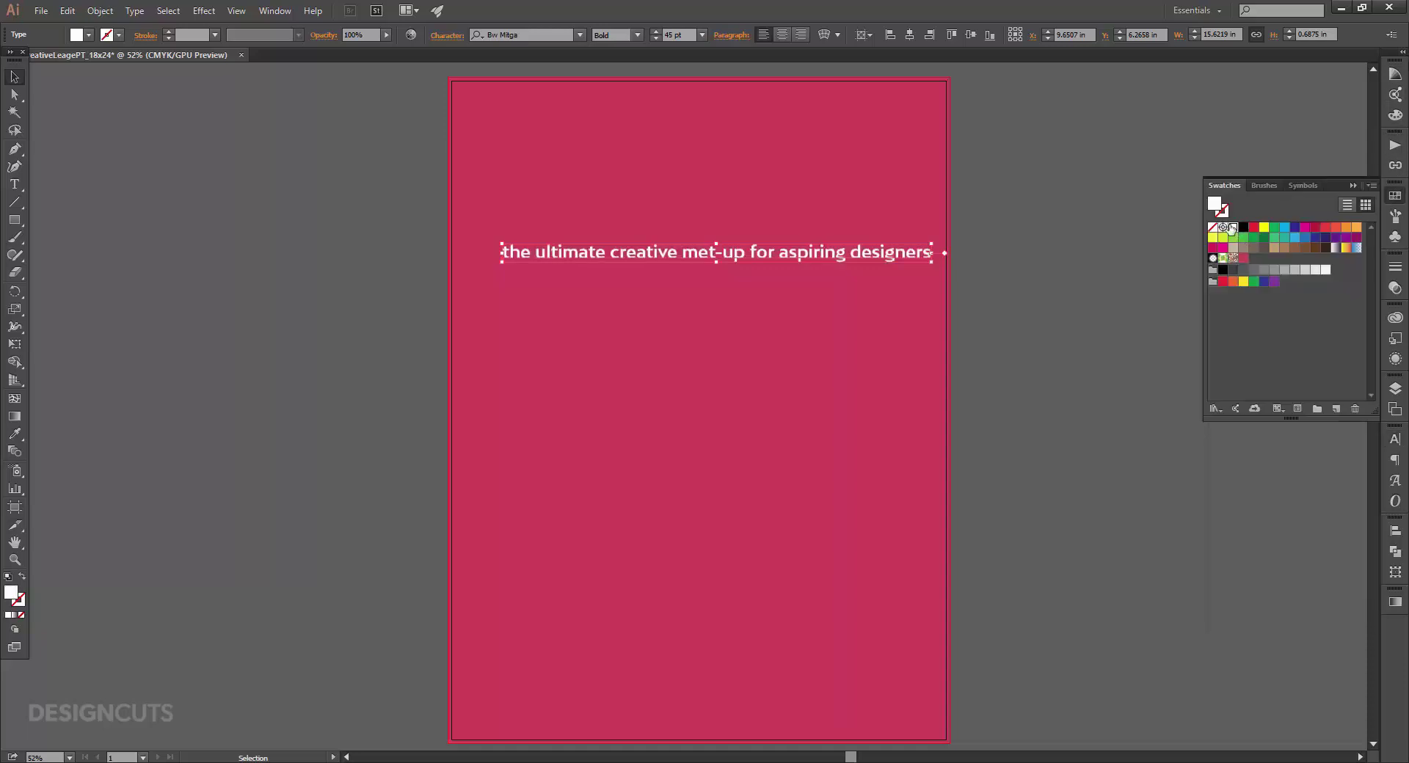
# Correct 'met-up' to 'meet-up' in the subtitle.
pyautogui.click(14, 185)
pyautogui.click(708, 251)
pyautogui.write('e')
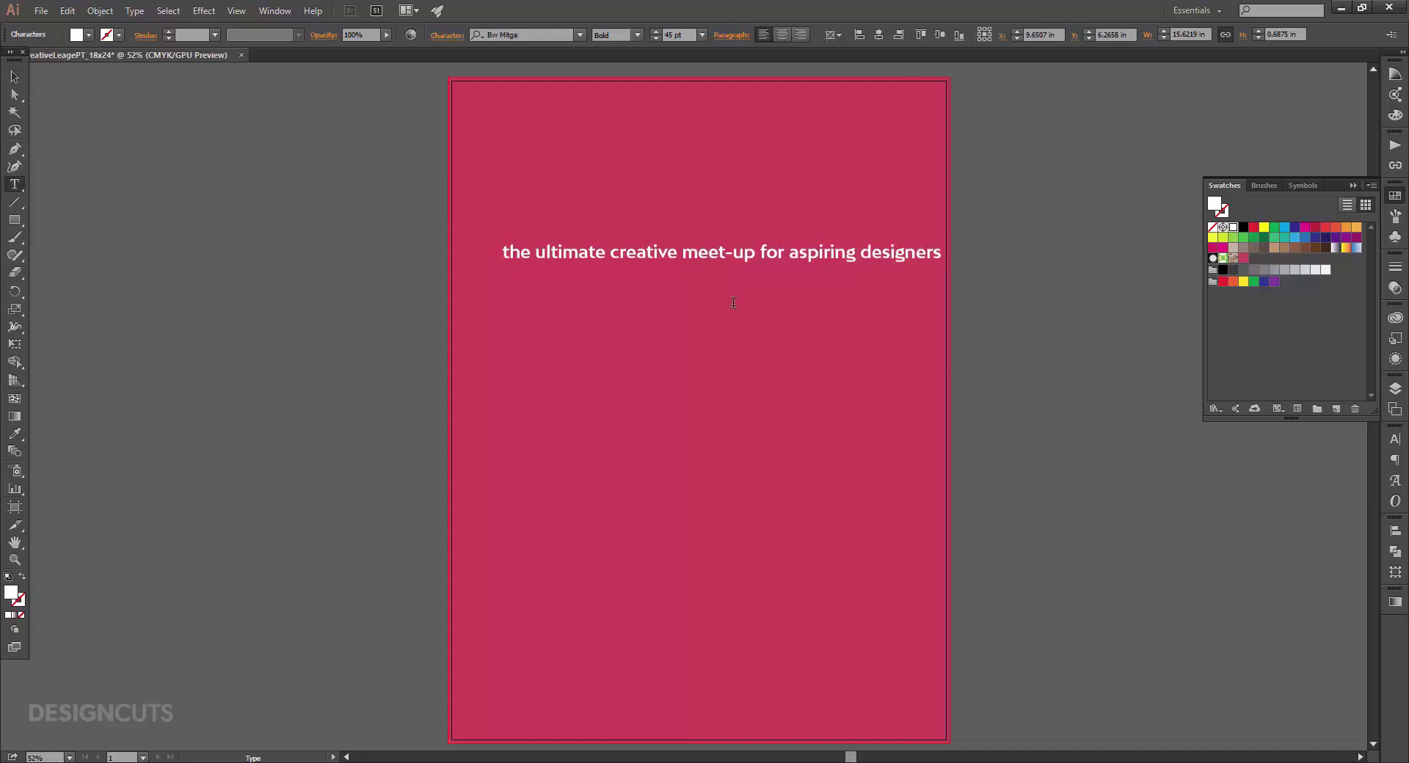
pyautogui.click(14, 76)
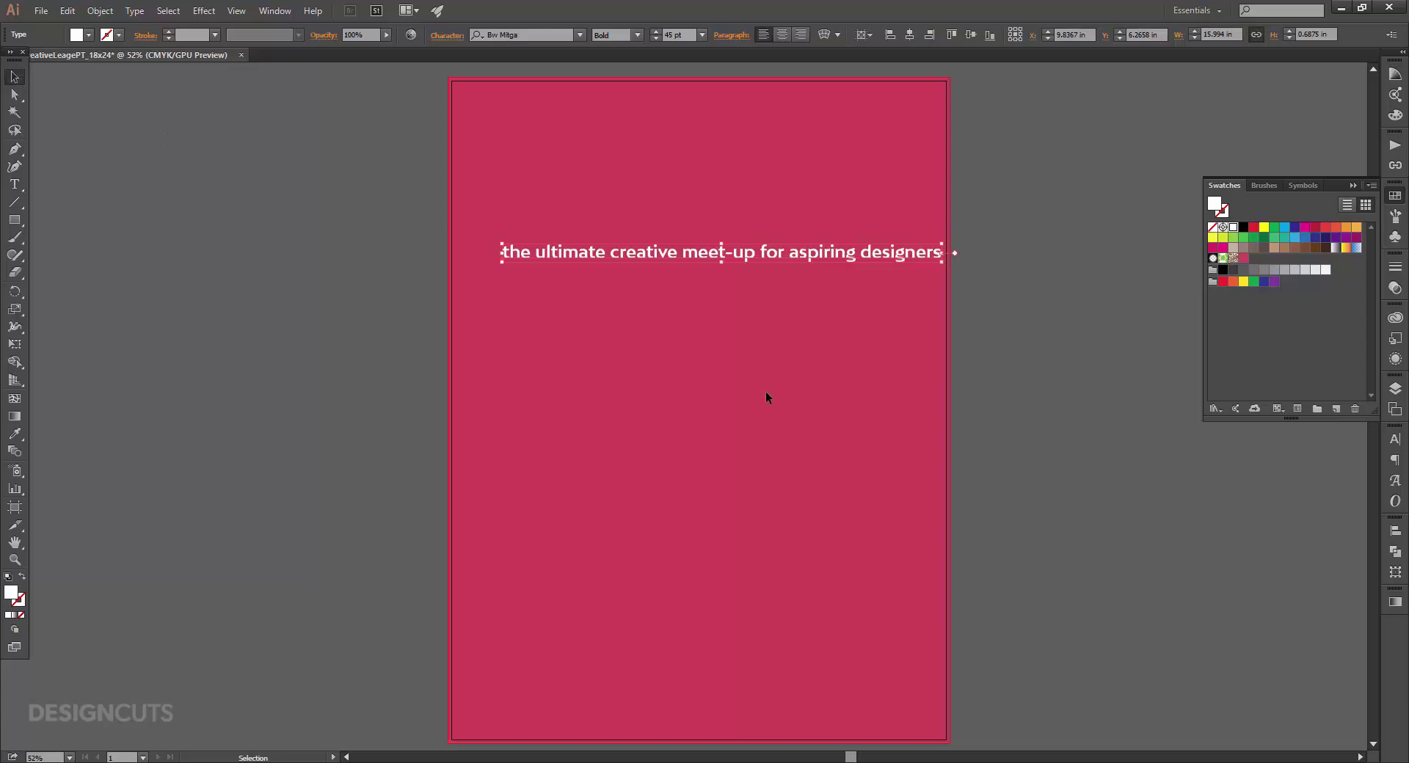
# Rotate the subtitle 8° and drag it up near the poster's top edge.
pyautogui.click(1395, 572)
pyautogui.click(1264, 577)
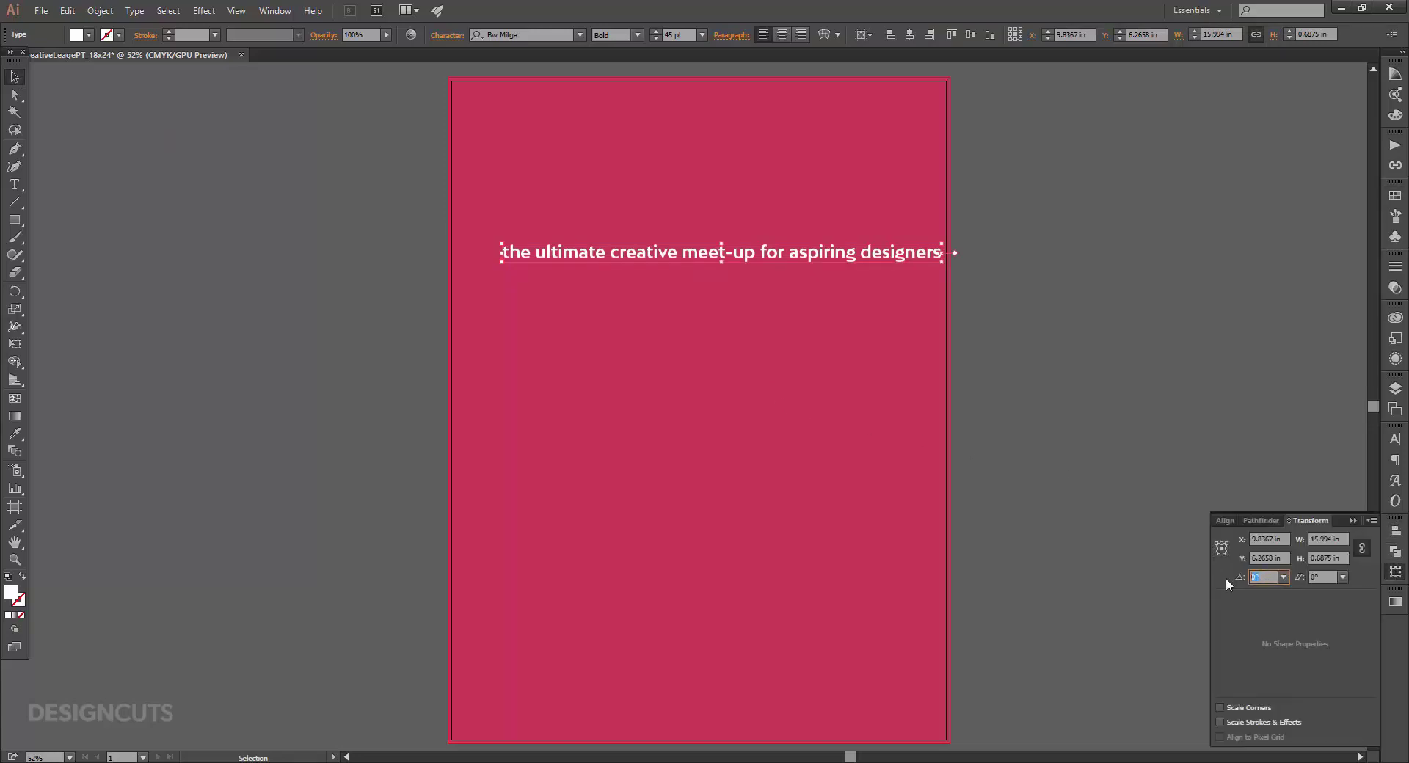
pyautogui.write('8')
pyautogui.press('Return')
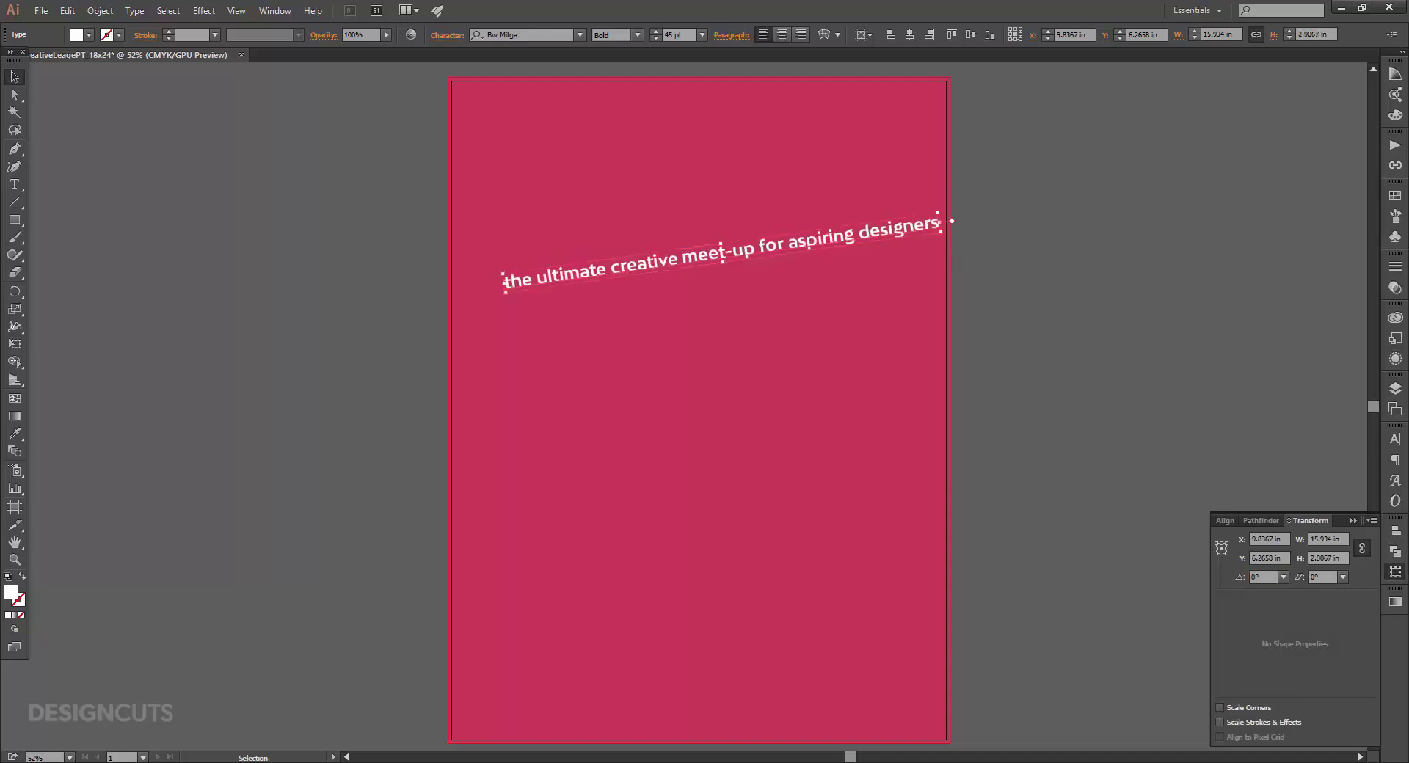
pyautogui.moveTo(857, 236); pyautogui.dragTo(816, 111)
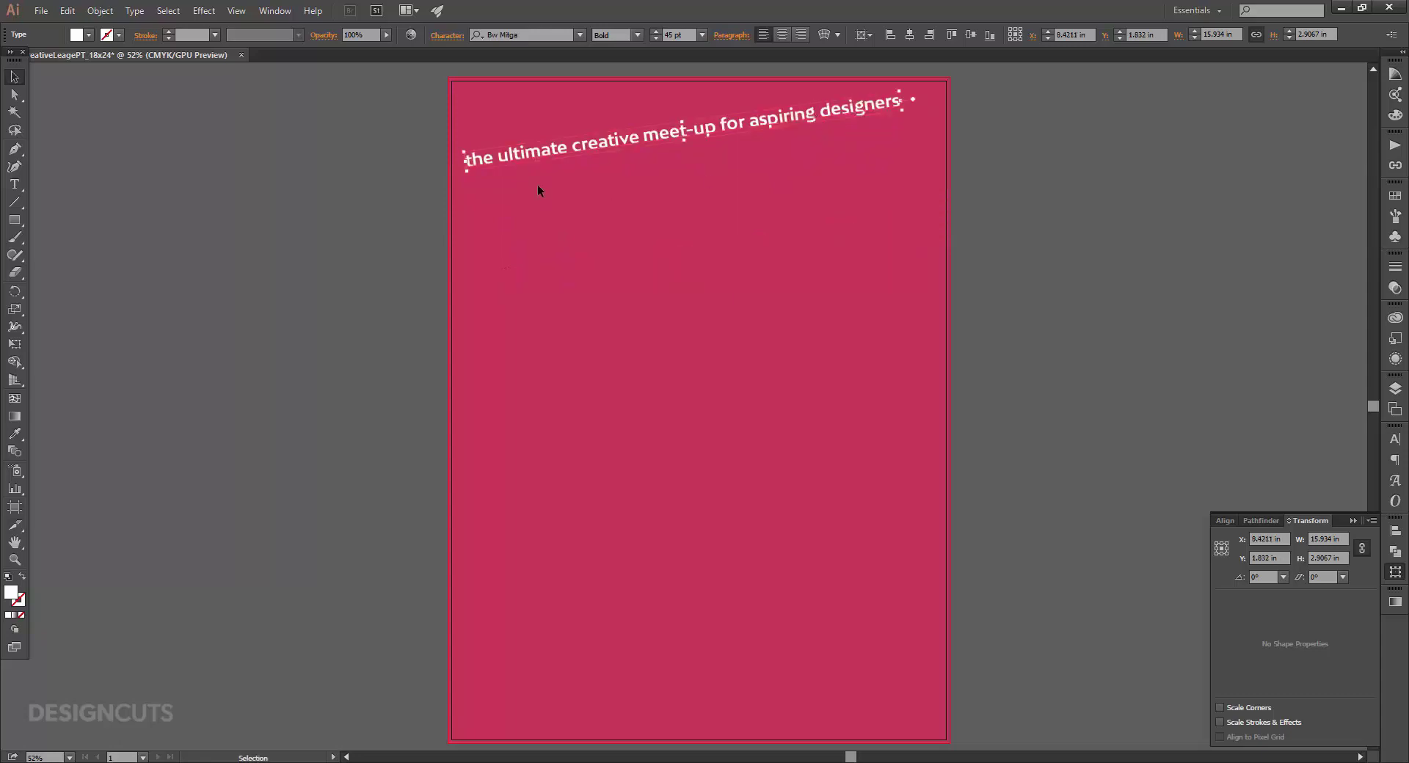
pyautogui.click(14, 221)
# Draw a wide bar across the poster and fill it orange C0 M50 Y100 K0.
pyautogui.moveTo(442, 207); pyautogui.dragTo(992, 248)
pyautogui.click(14, 77)
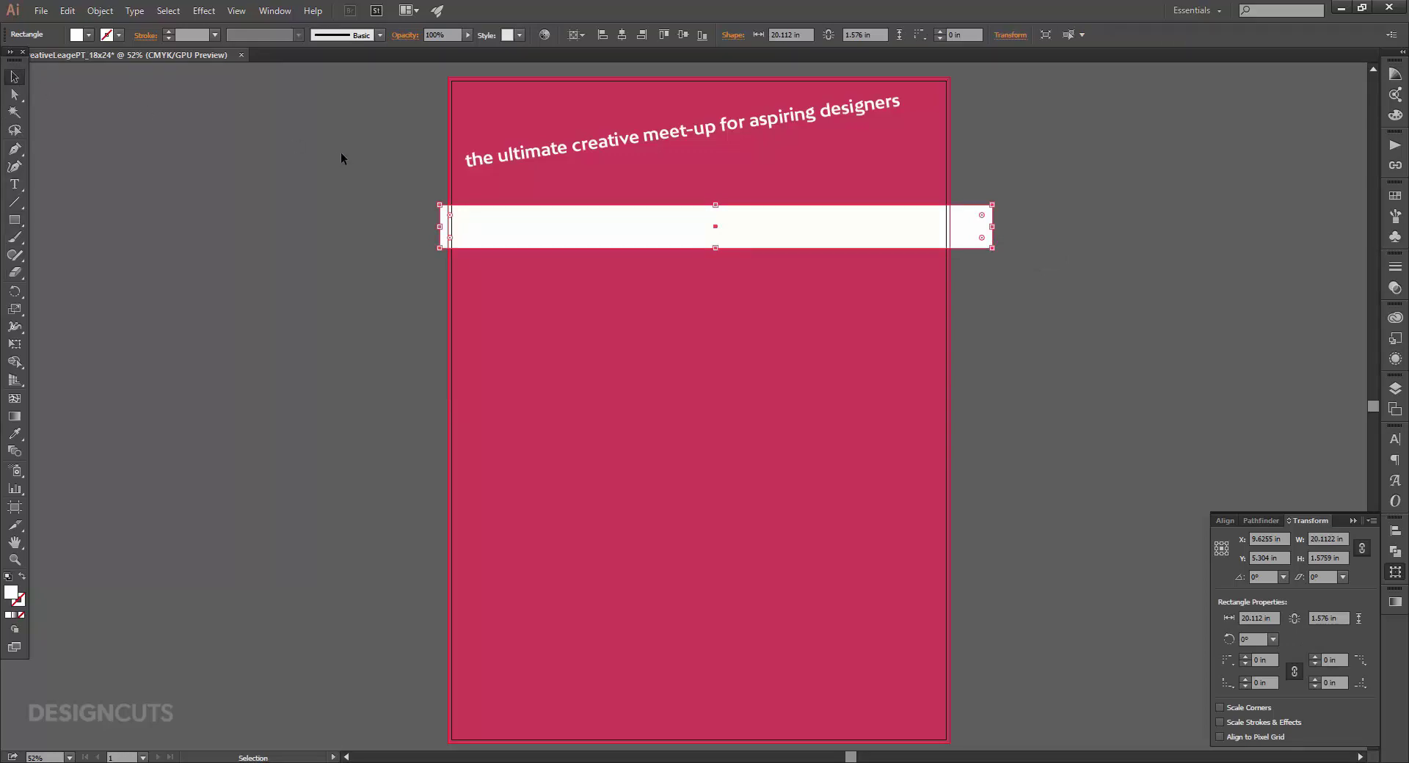
pyautogui.doubleClick(11, 593)
pyautogui.click(591, 516)
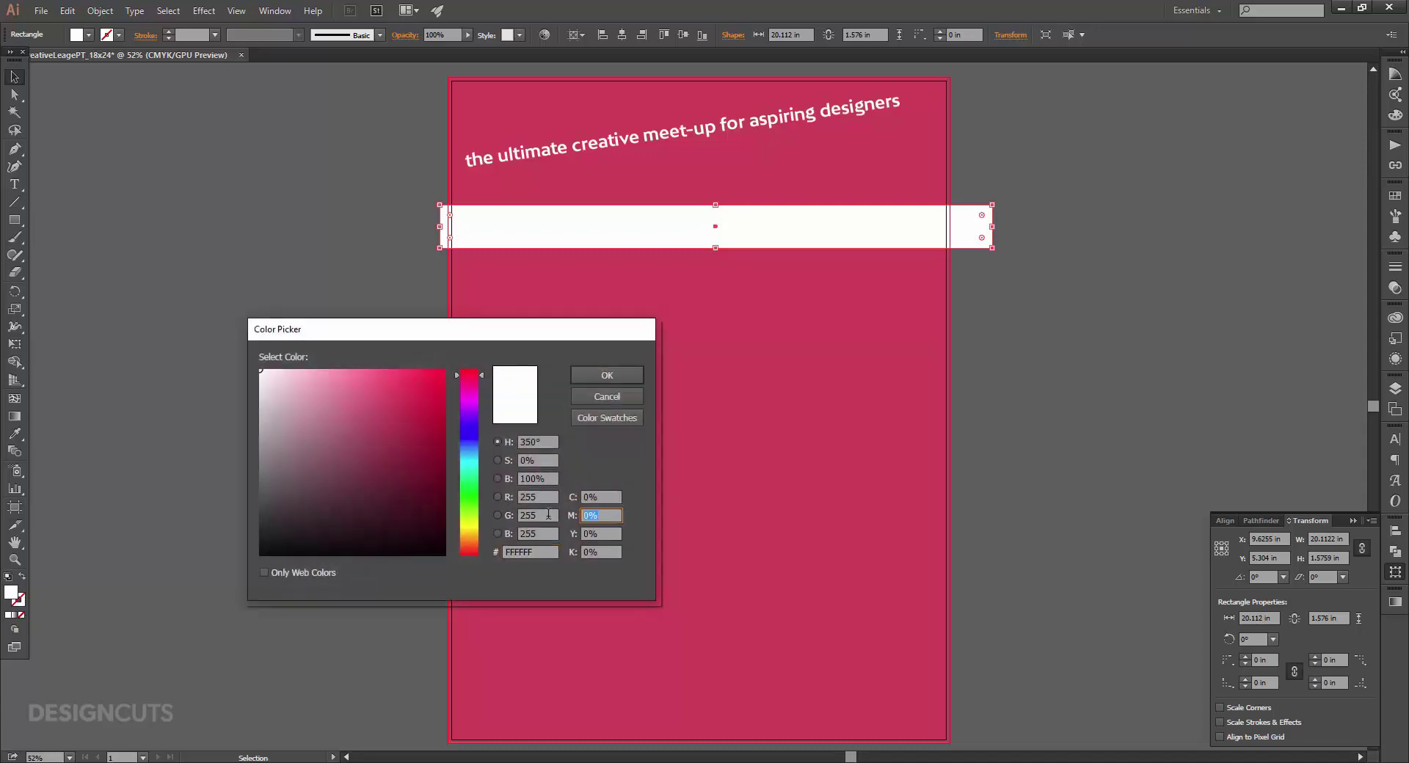
pyautogui.write('50')
pyautogui.press('Tab')
pyautogui.write('100')
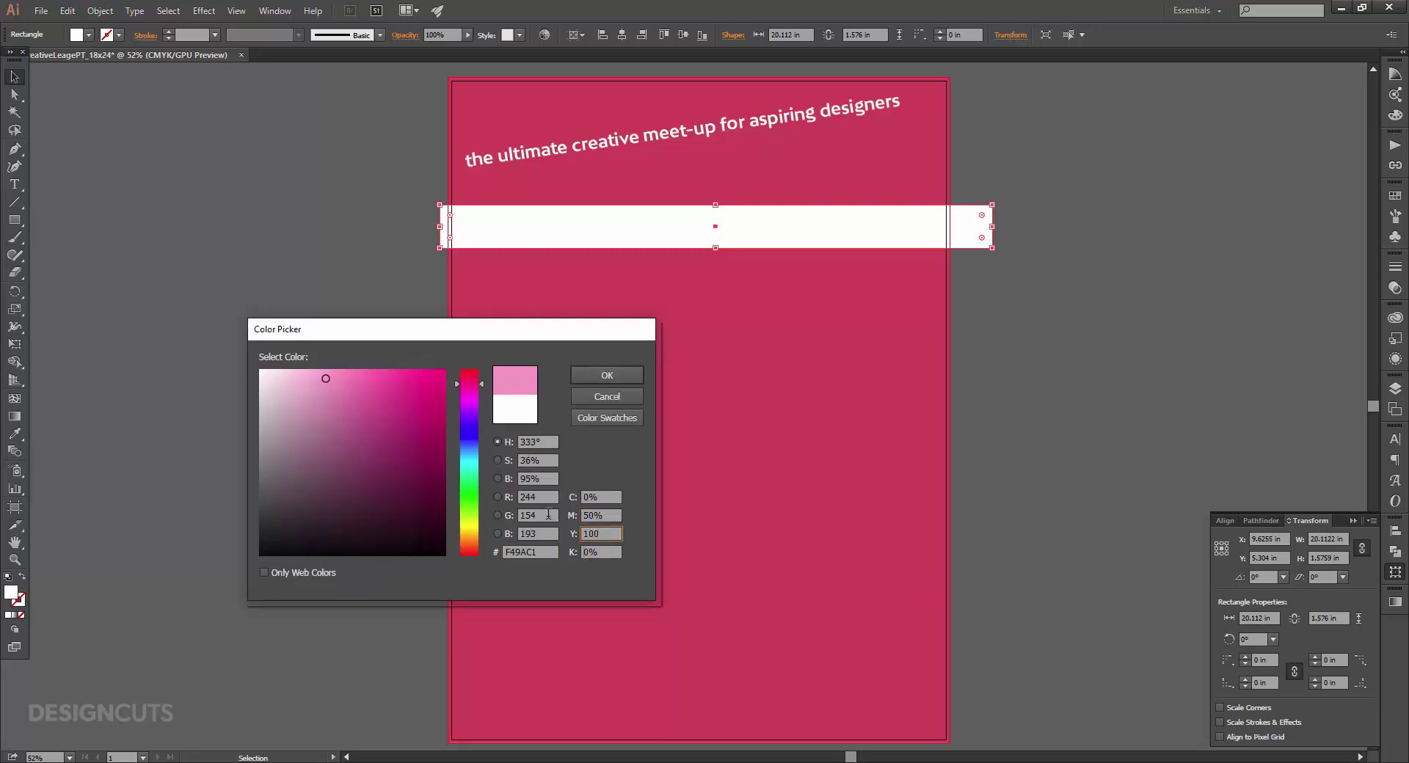
pyautogui.press('Tab')
pyautogui.press('Return')
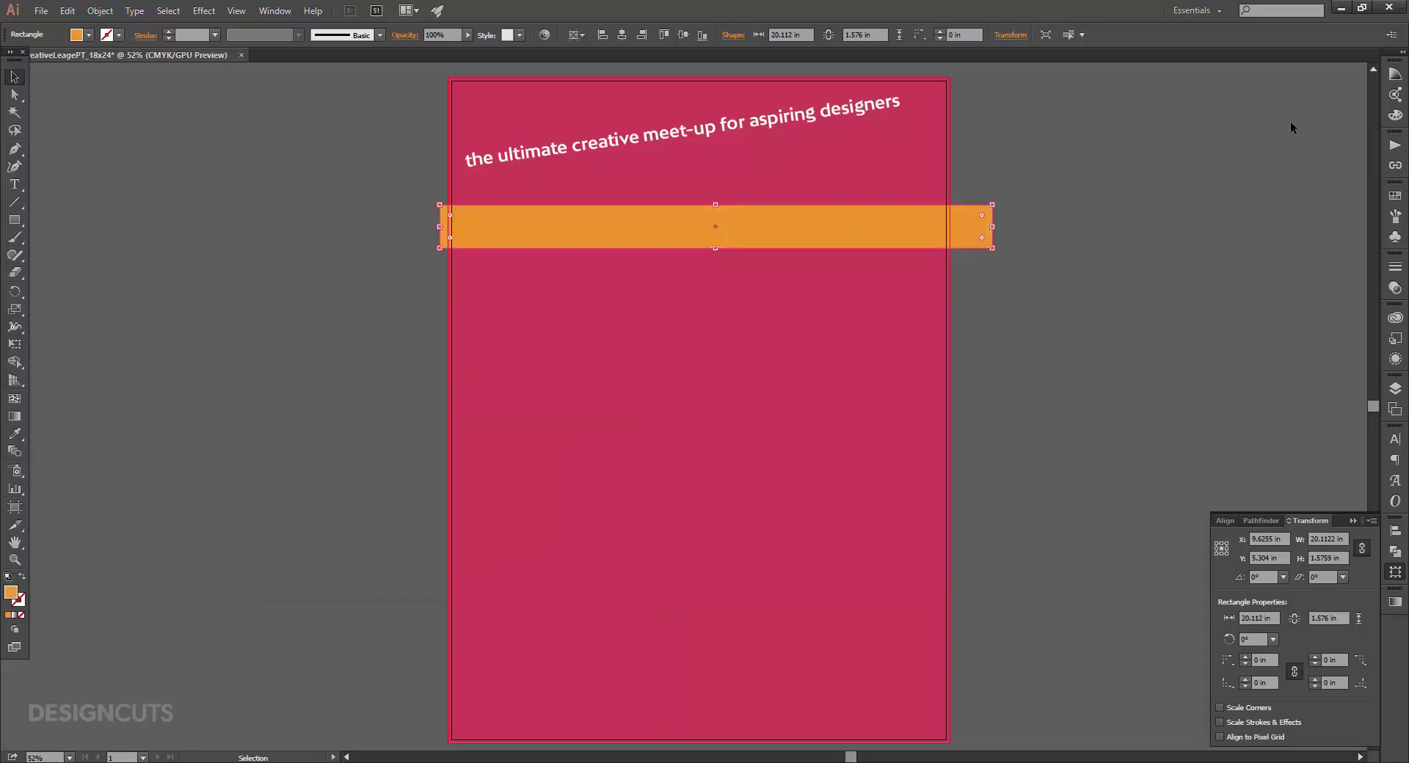
# Save the orange fill as a new swatch named 'Pencil Yellow'.
pyautogui.click(1395, 195)
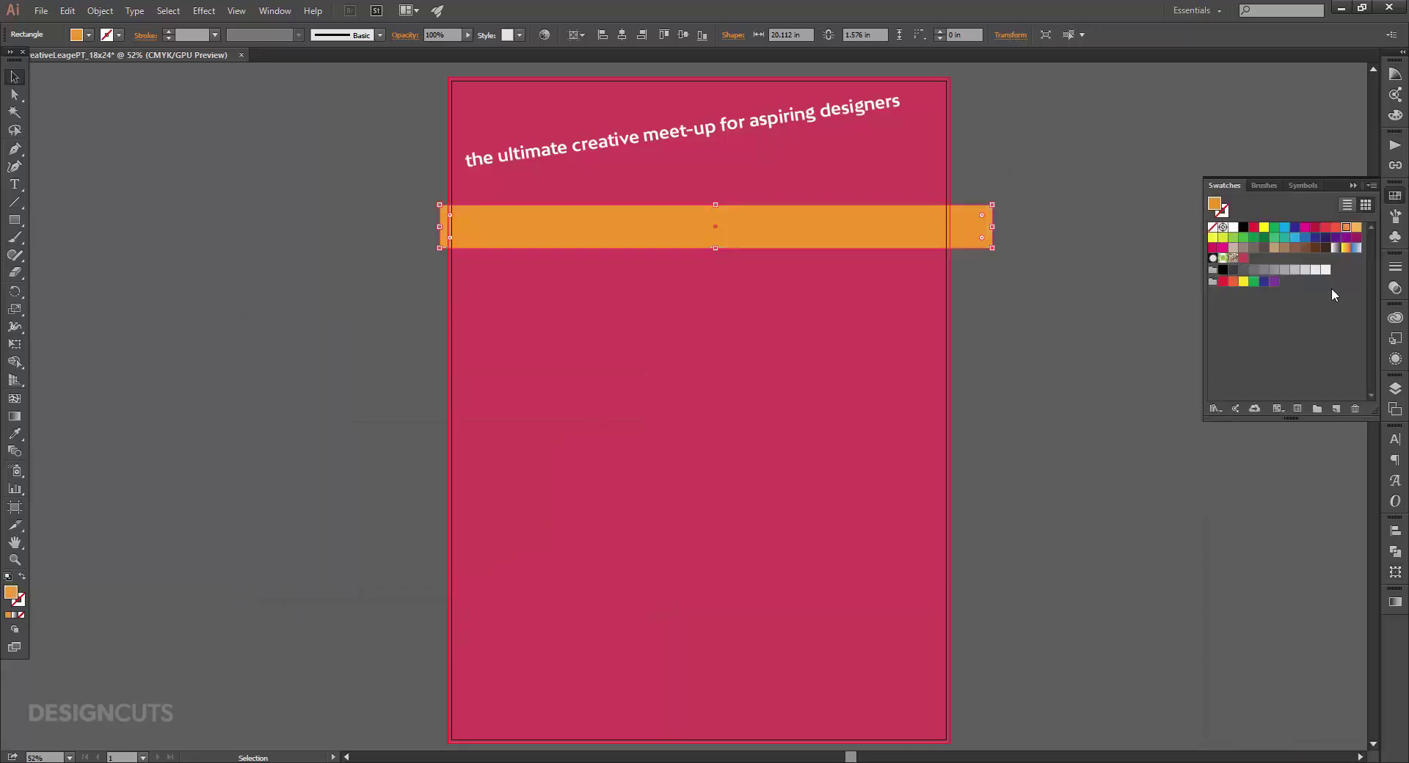
pyautogui.click(1334, 408)
pyautogui.write('Pencil yello')
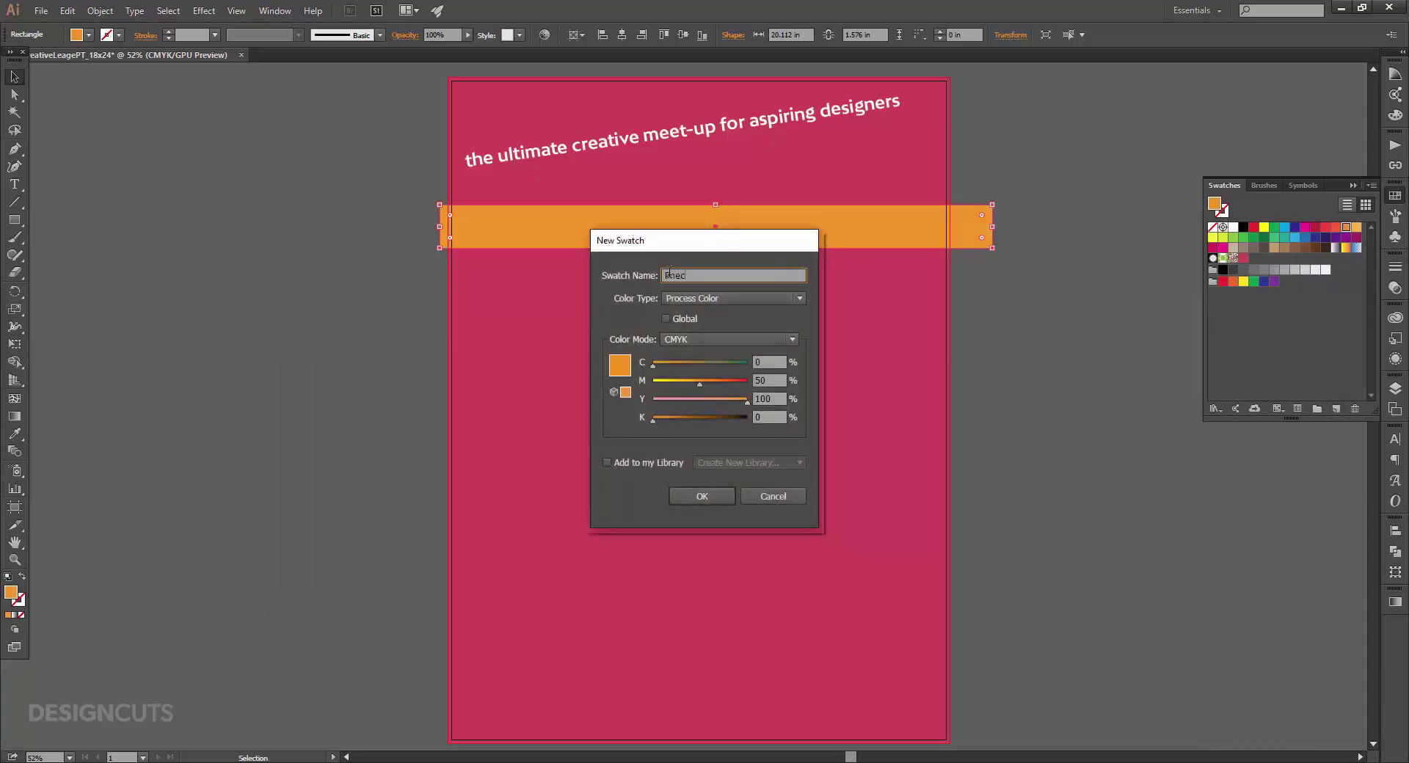
pyautogui.press('BackSpace')
pyautogui.press('BackSpace')
pyautogui.press('BackSpace')
pyautogui.press('BackSpace')
pyautogui.press('BackSpace')
pyautogui.write('Yellow')
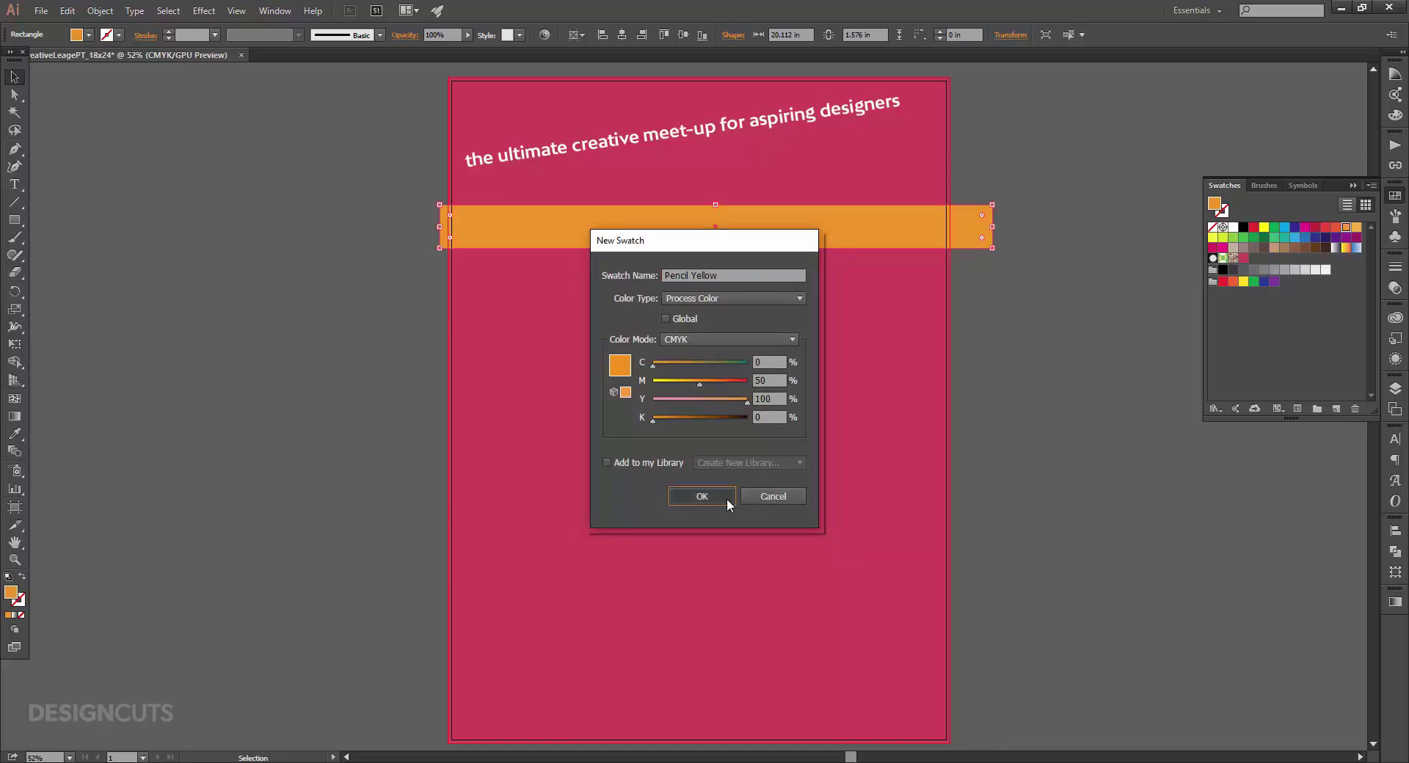
pyautogui.click(724, 497)
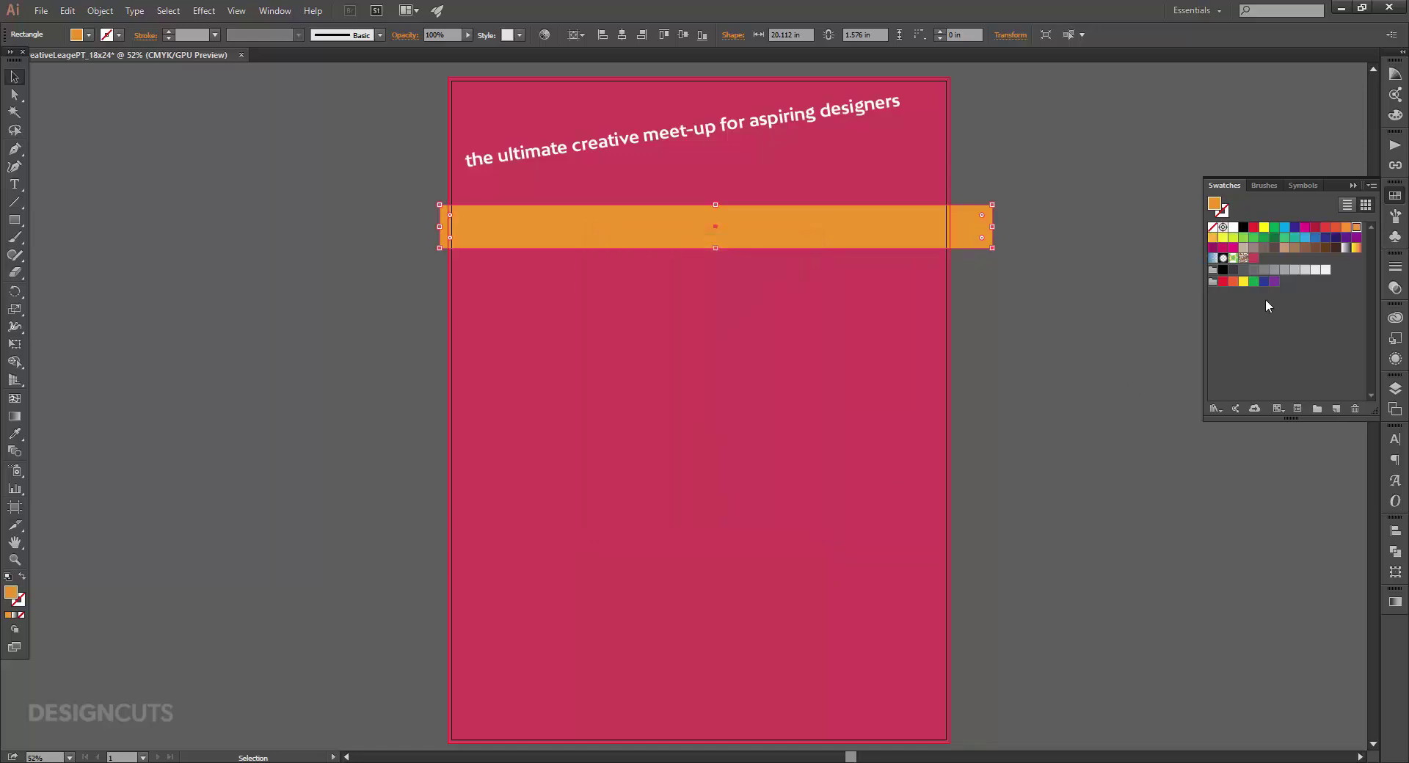
# Angle the orange bar 8° and move it up behind the subtitle as a banner.
pyautogui.moveTo(1356, 228); pyautogui.dragTo(1276, 261)
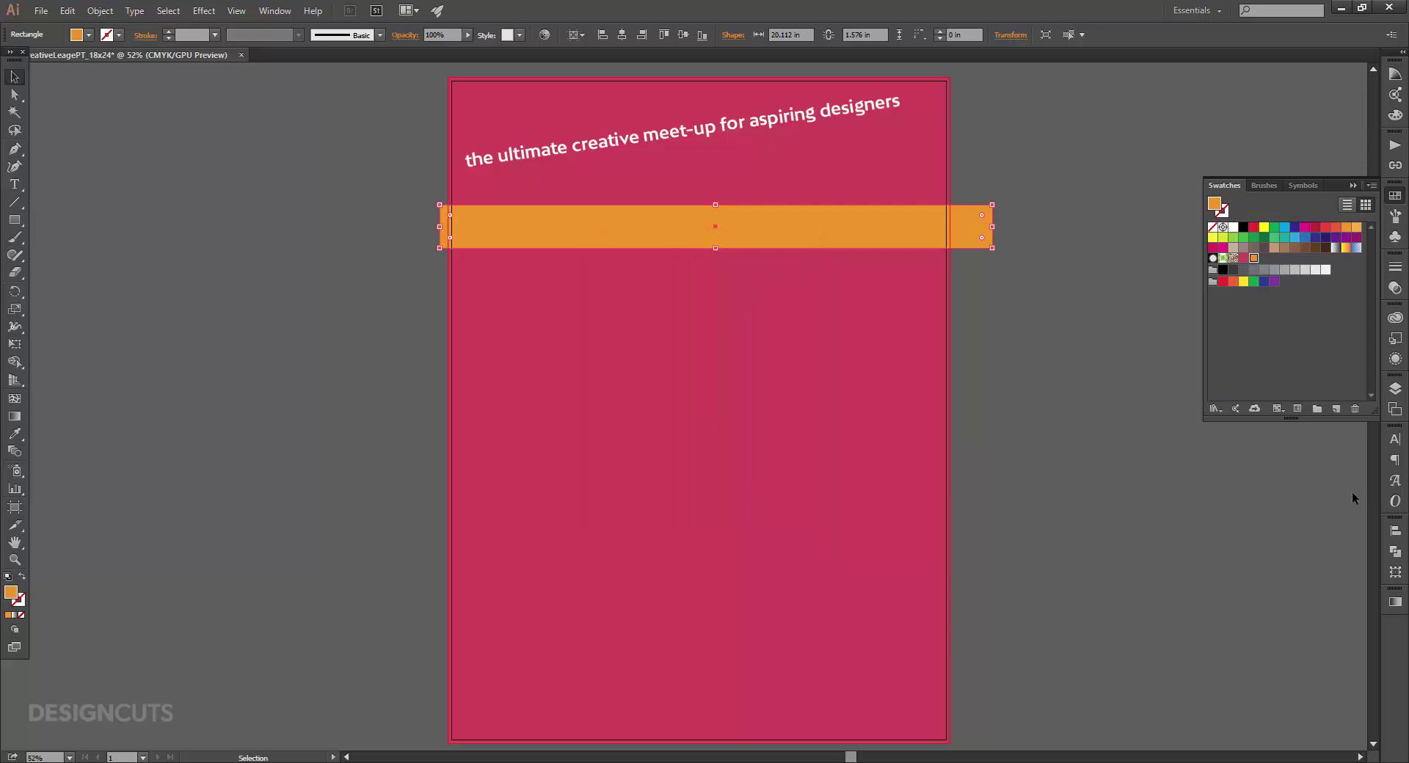
pyautogui.click(1395, 572)
pyautogui.click(1257, 639)
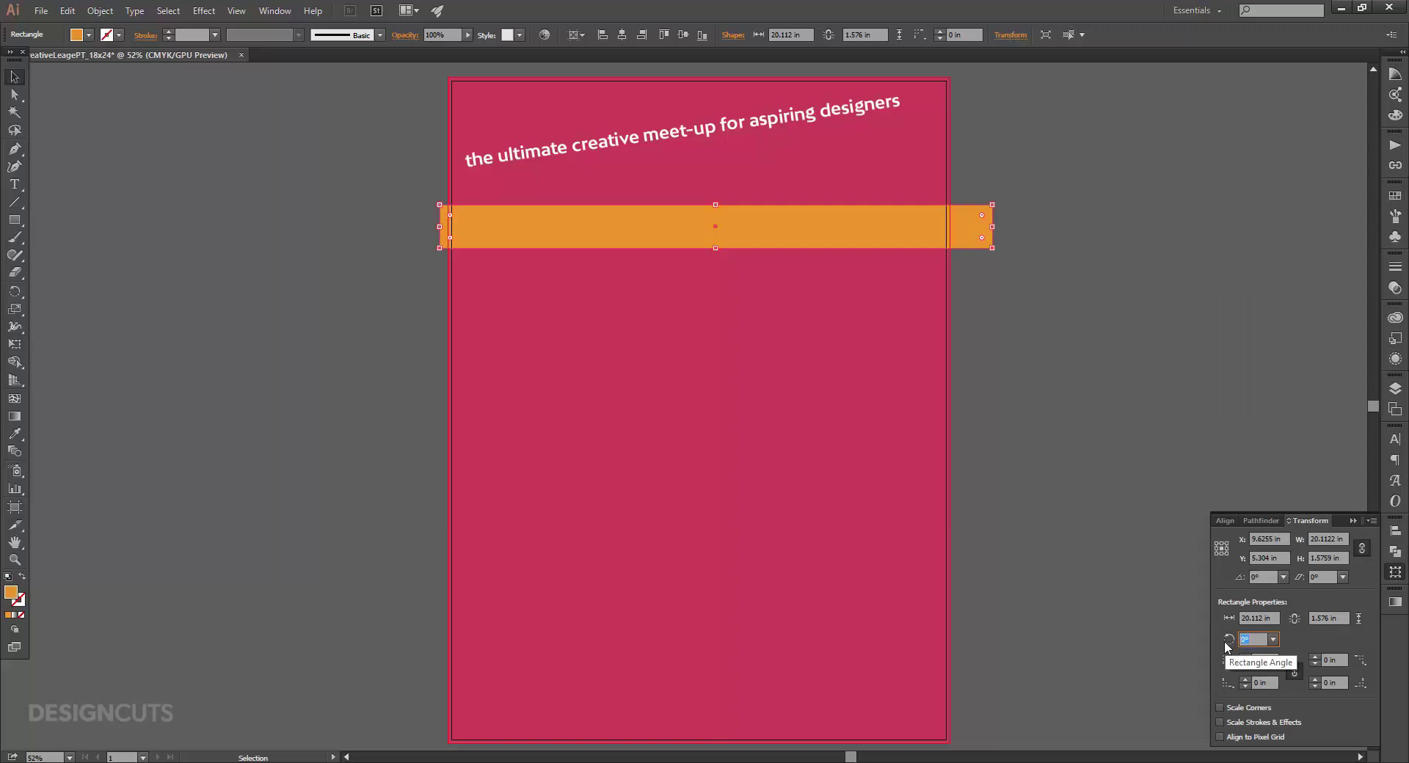
pyautogui.write('8')
pyautogui.press('Return')
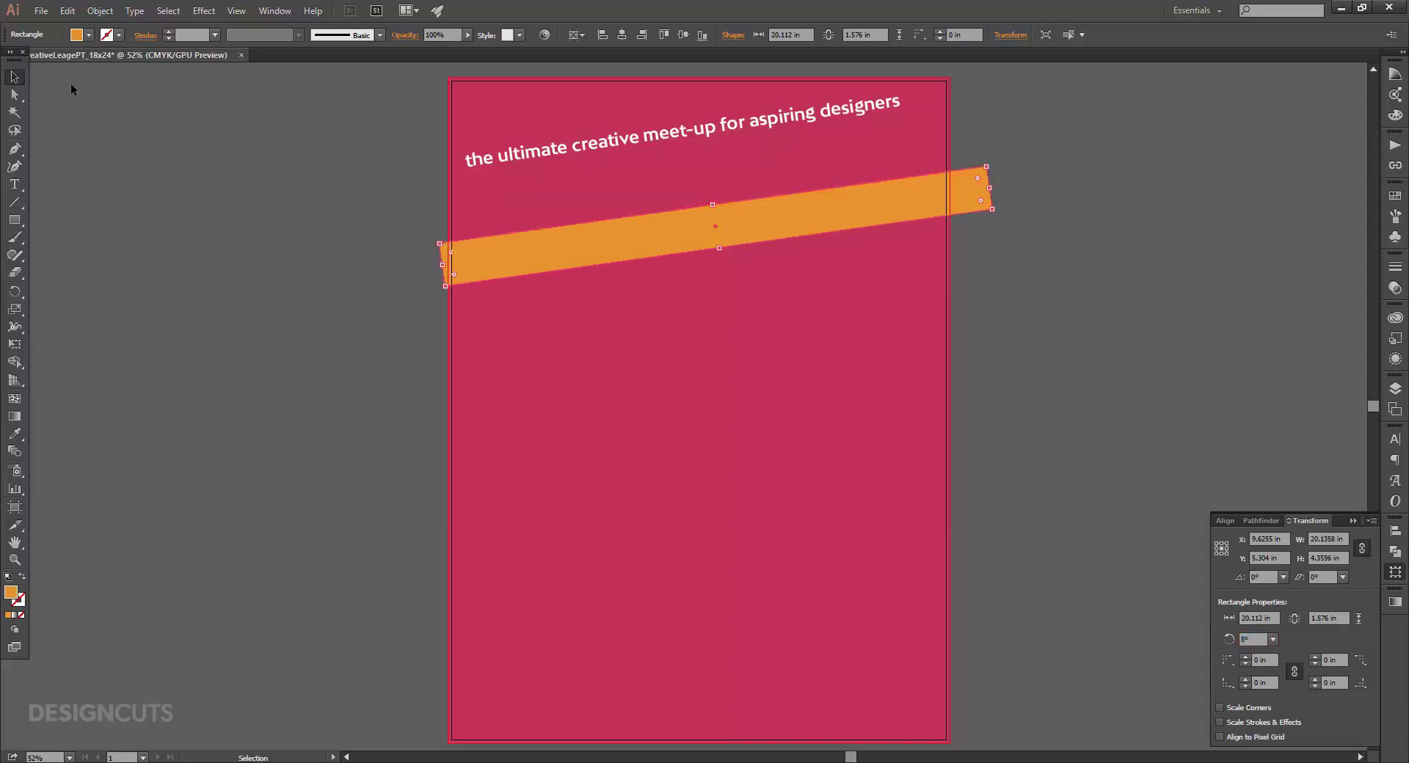
pyautogui.moveTo(893, 202); pyautogui.dragTo(892, 112)
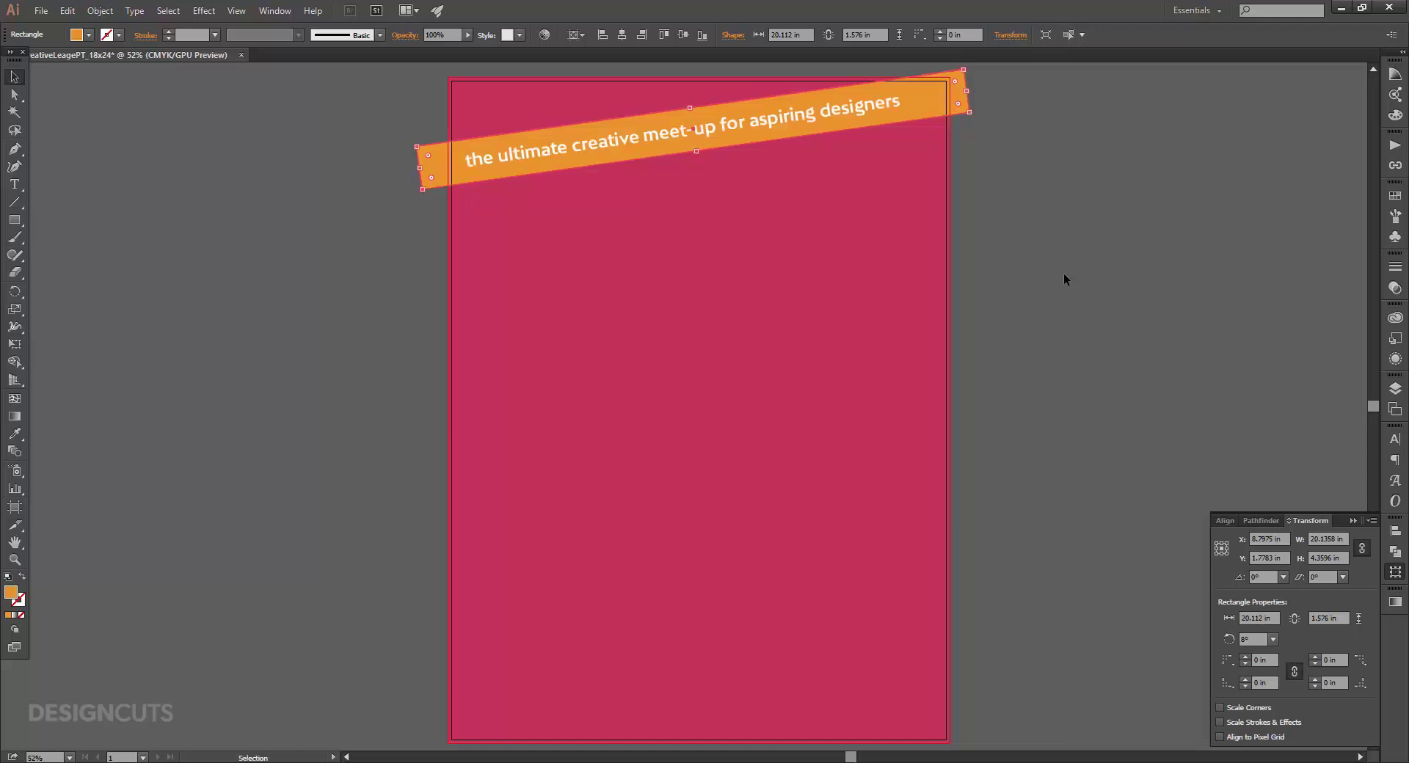
pyautogui.press('Up')
pyautogui.press('Up')
pyautogui.press('Up')
pyautogui.press('Up')
pyautogui.press('Up')
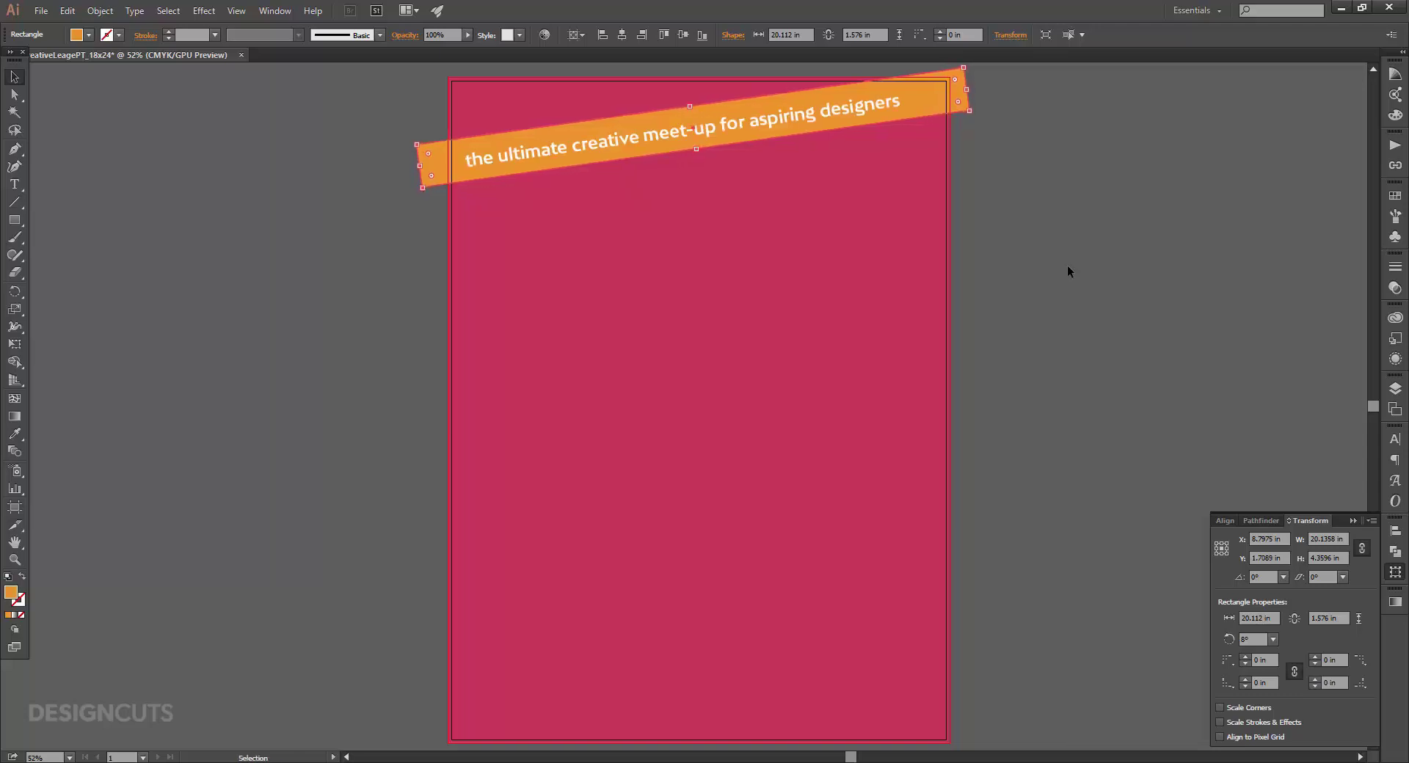
pyautogui.click(14, 185)
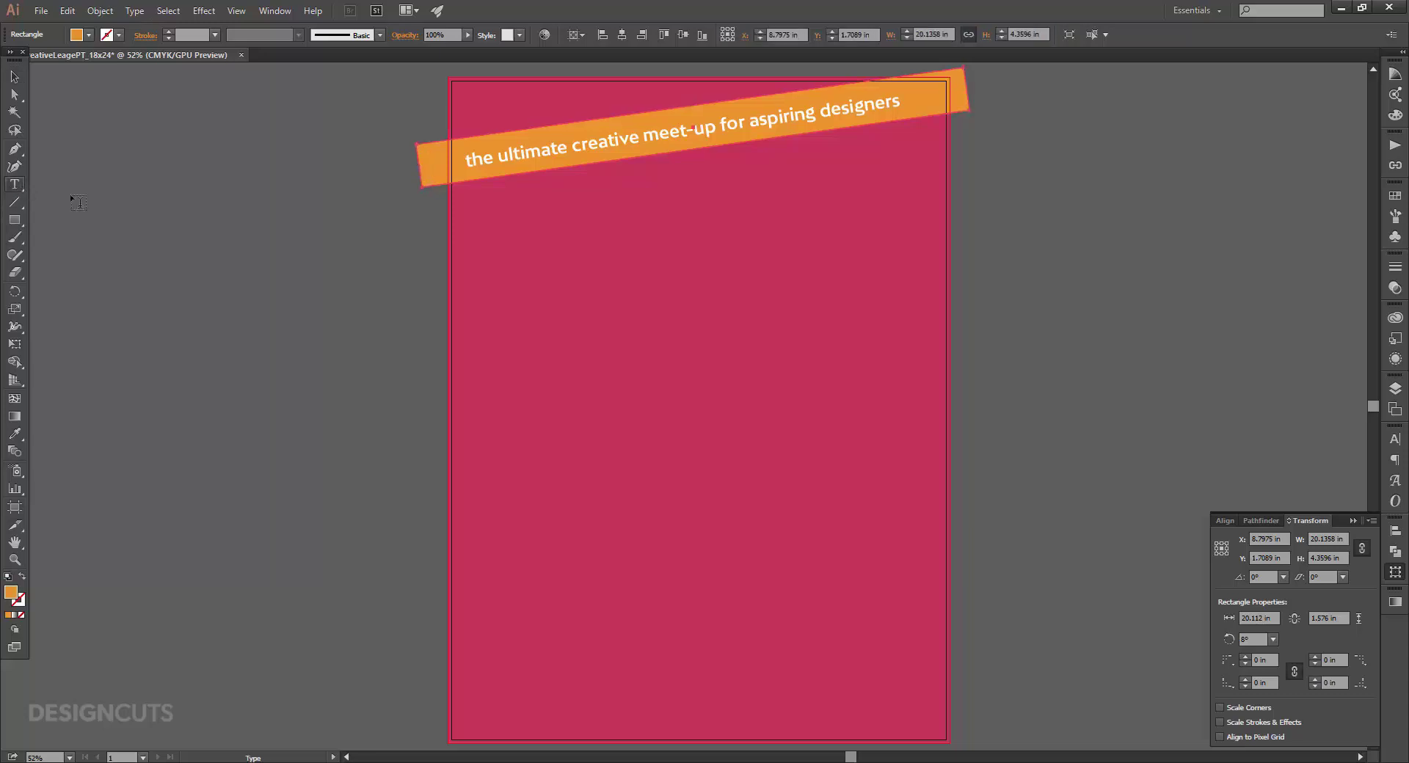
# Type 'creative' as a new text object and make it white.
pyautogui.click(509, 294)
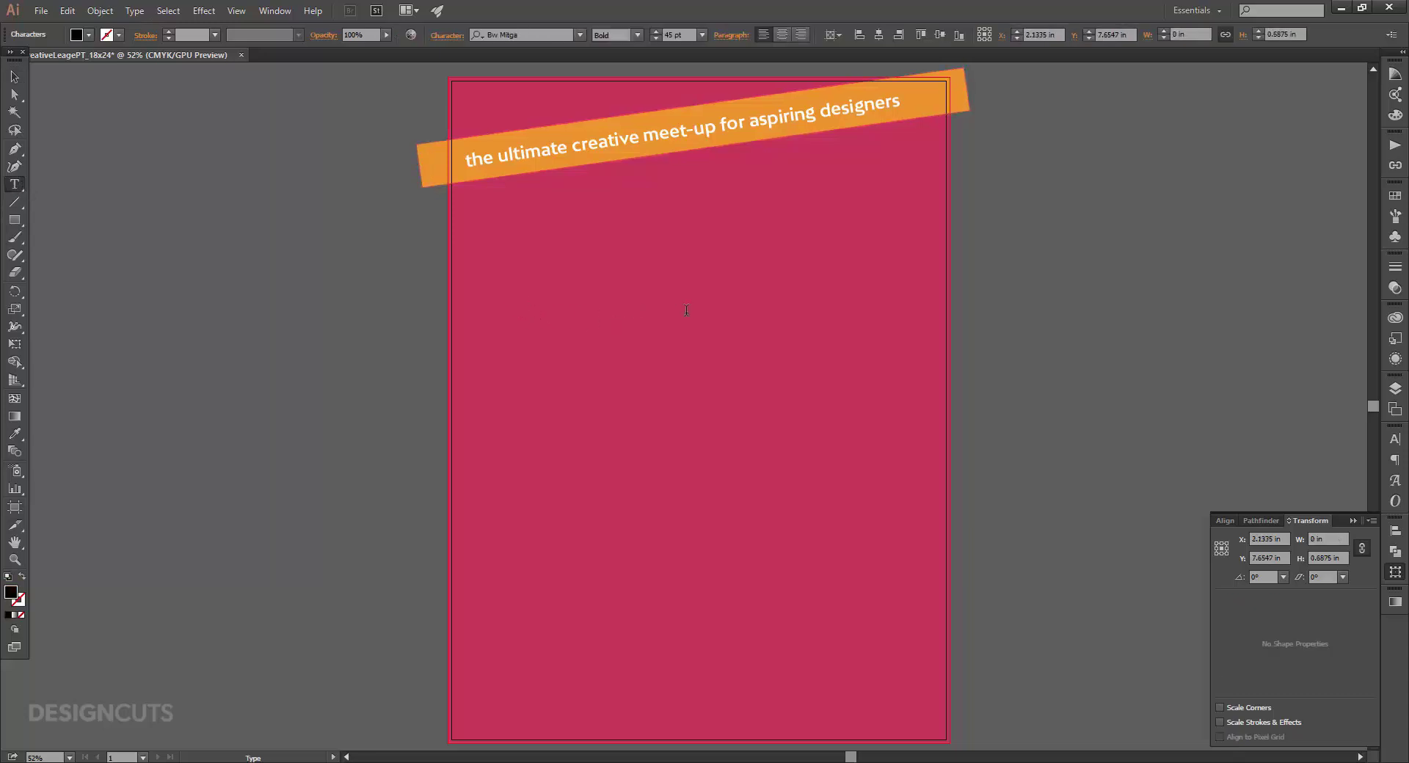
pyautogui.write('creative')
pyautogui.press('Escape')
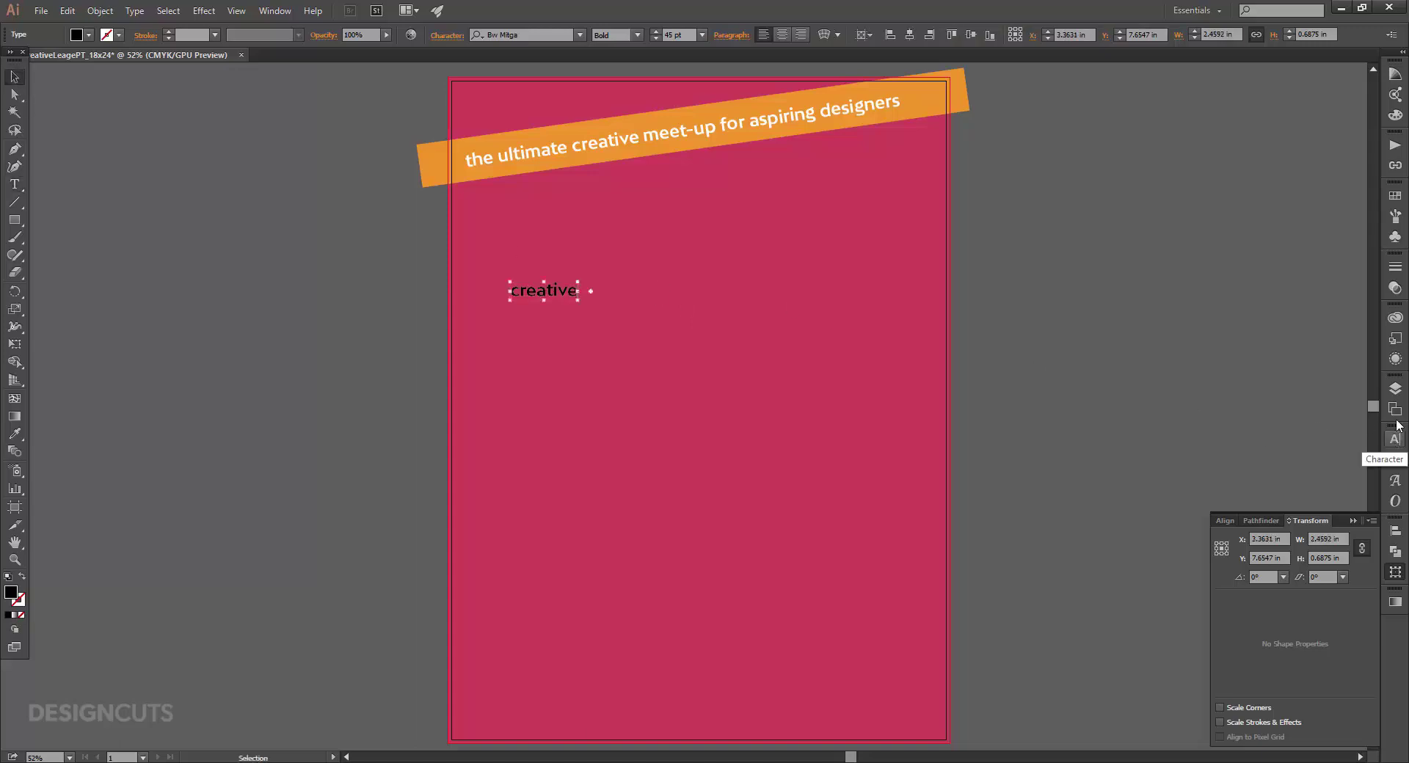
pyautogui.click(1396, 196)
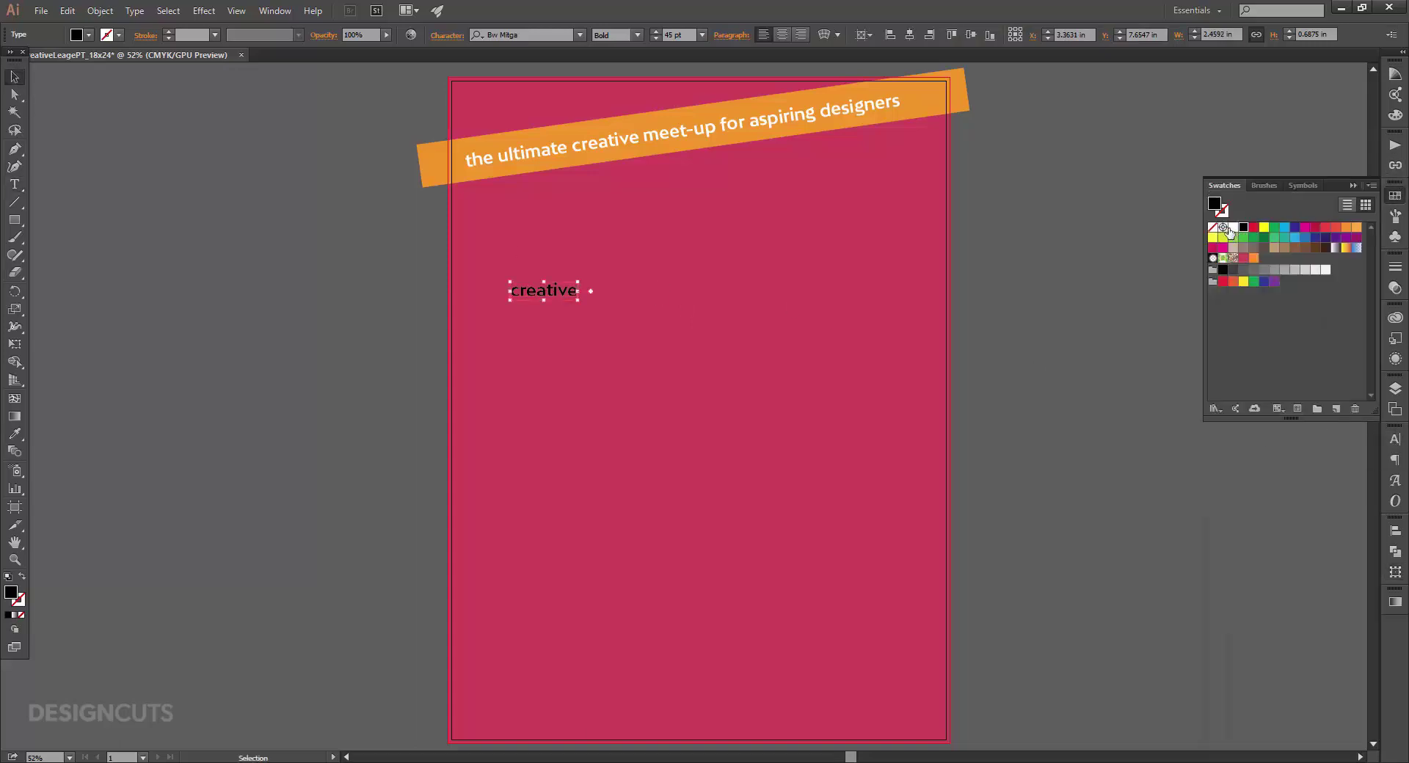
pyautogui.click(1236, 227)
# Set 'creative' to the Tuesday-Script font at 280 pt.
pyautogui.click(1395, 439)
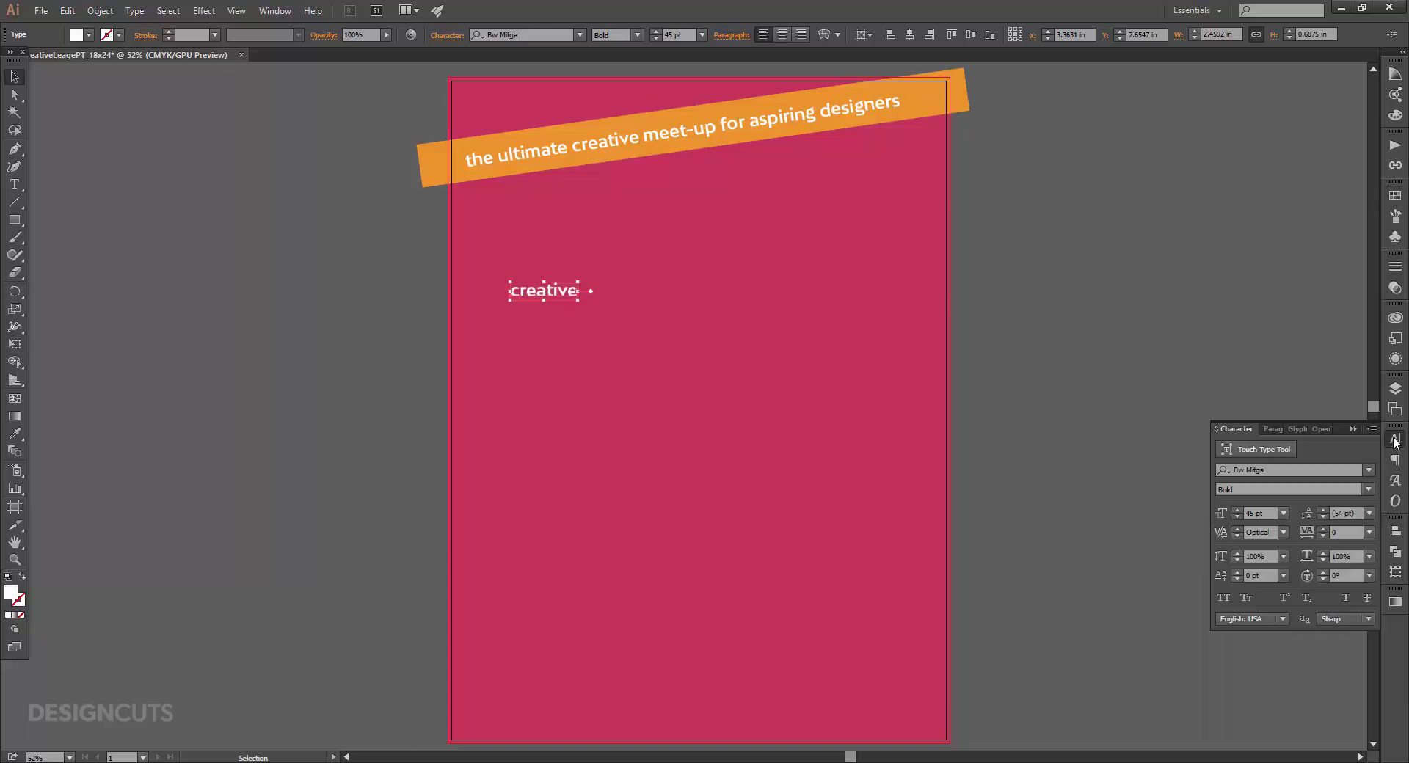
pyautogui.click(1304, 469)
pyautogui.click(1303, 469)
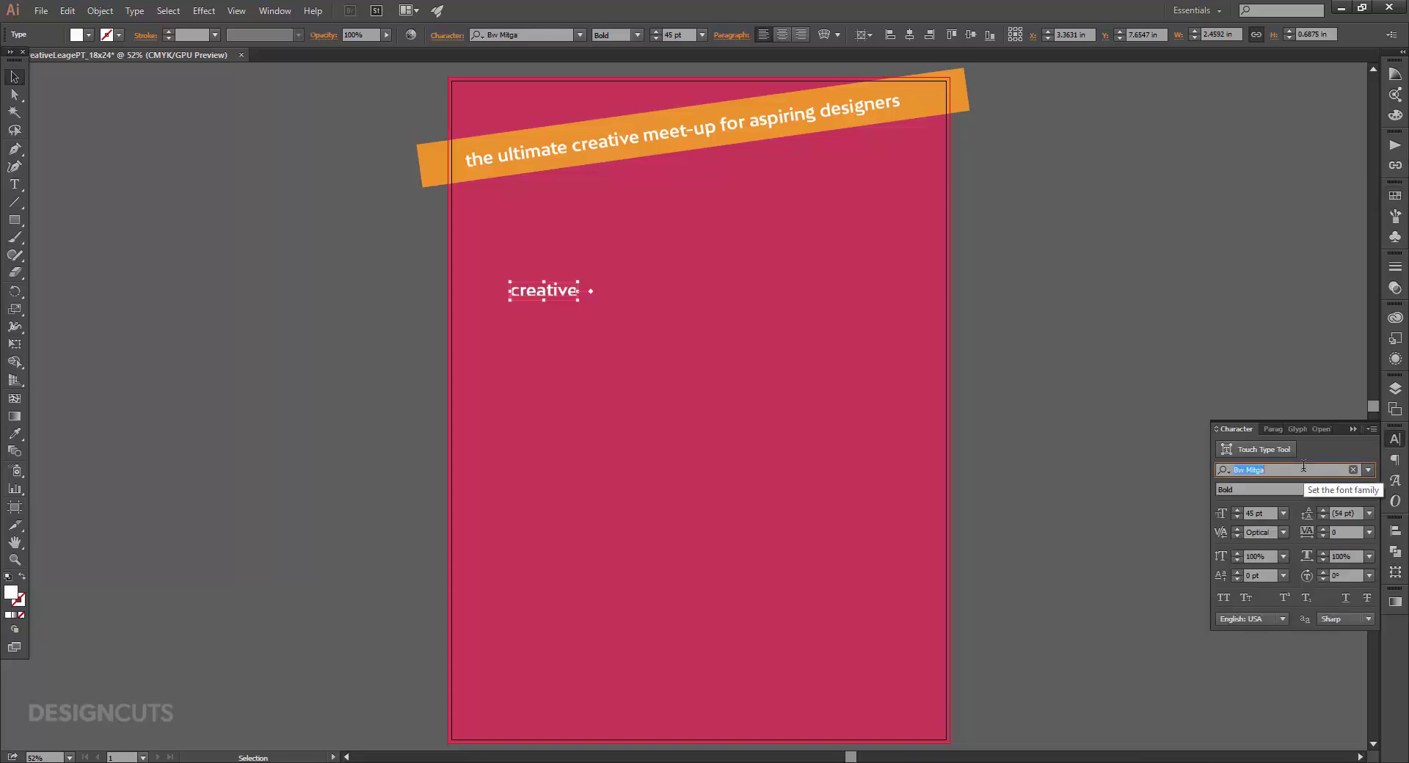
pyautogui.write('tues')
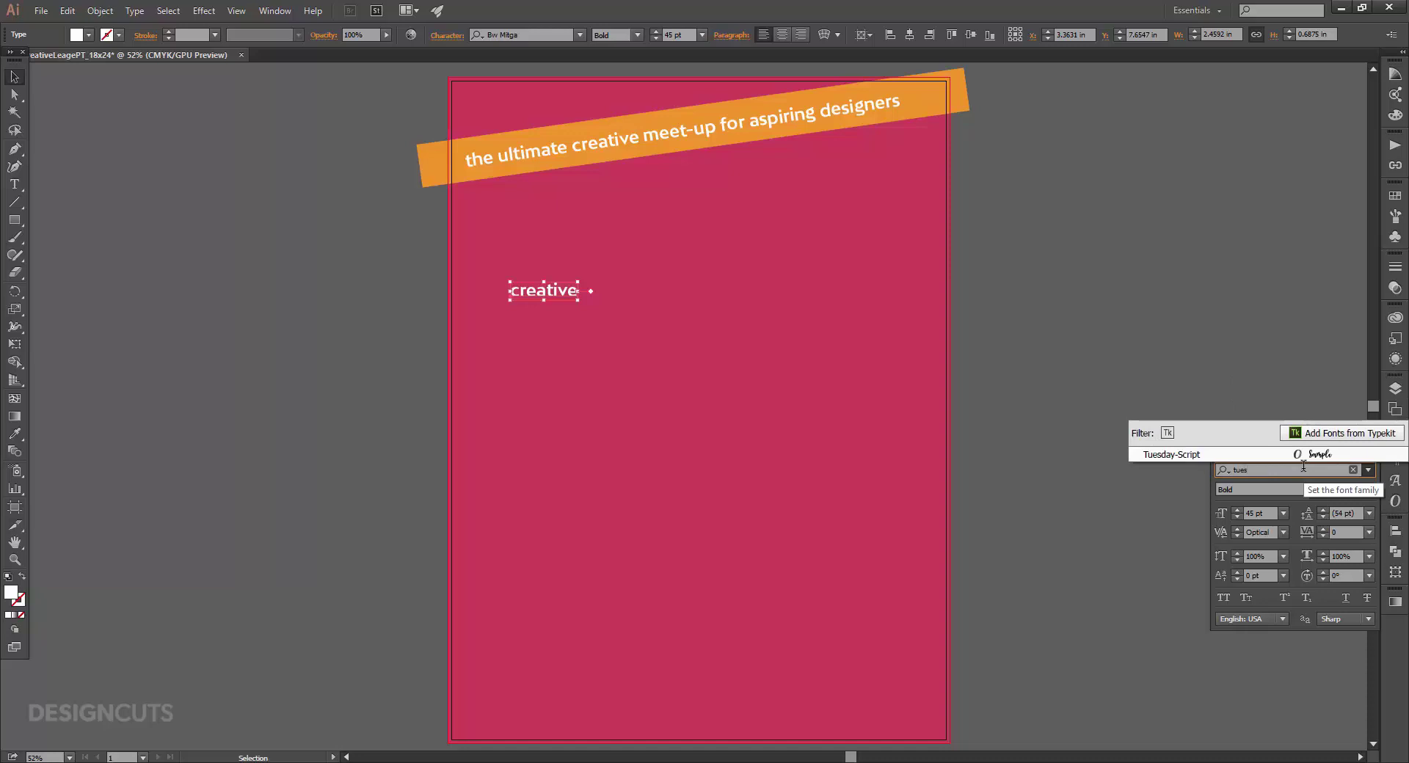
pyautogui.click(1260, 456)
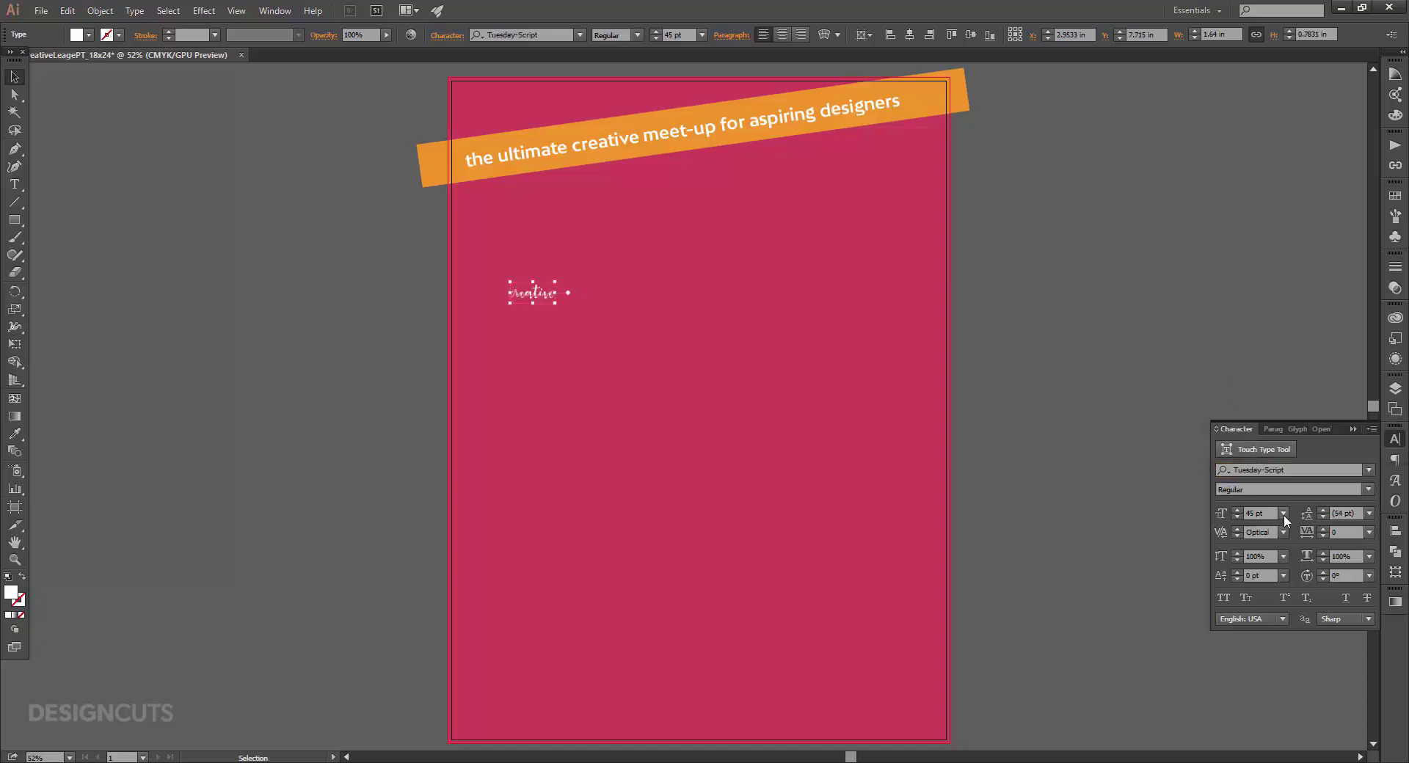
pyautogui.doubleClick(1252, 513)
pyautogui.write('280')
pyautogui.press('Return')
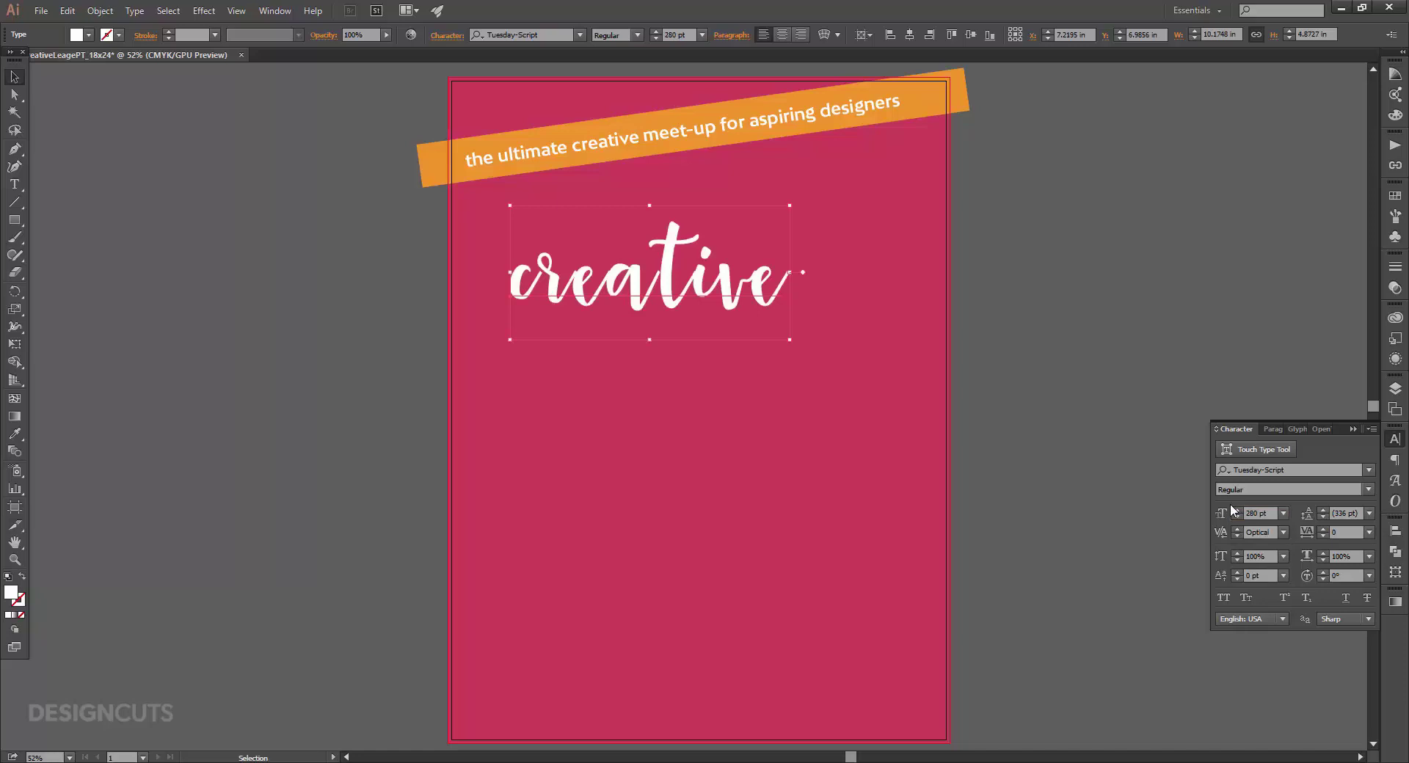
# Apply Auto kerning and add a long swash glyph after 'creative'.
pyautogui.click(1283, 532)
pyautogui.click(1293, 248)
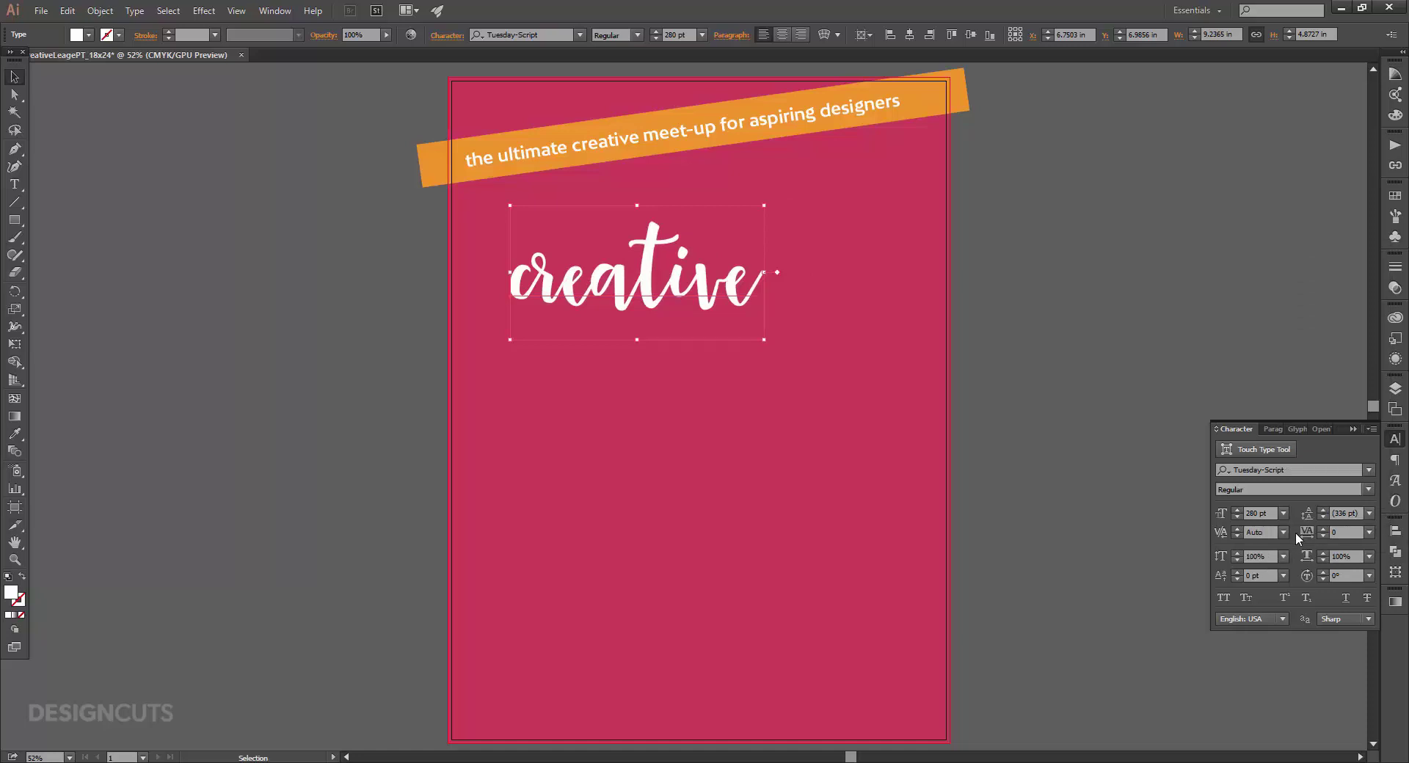
pyautogui.press('t')
pyautogui.click(766, 288)
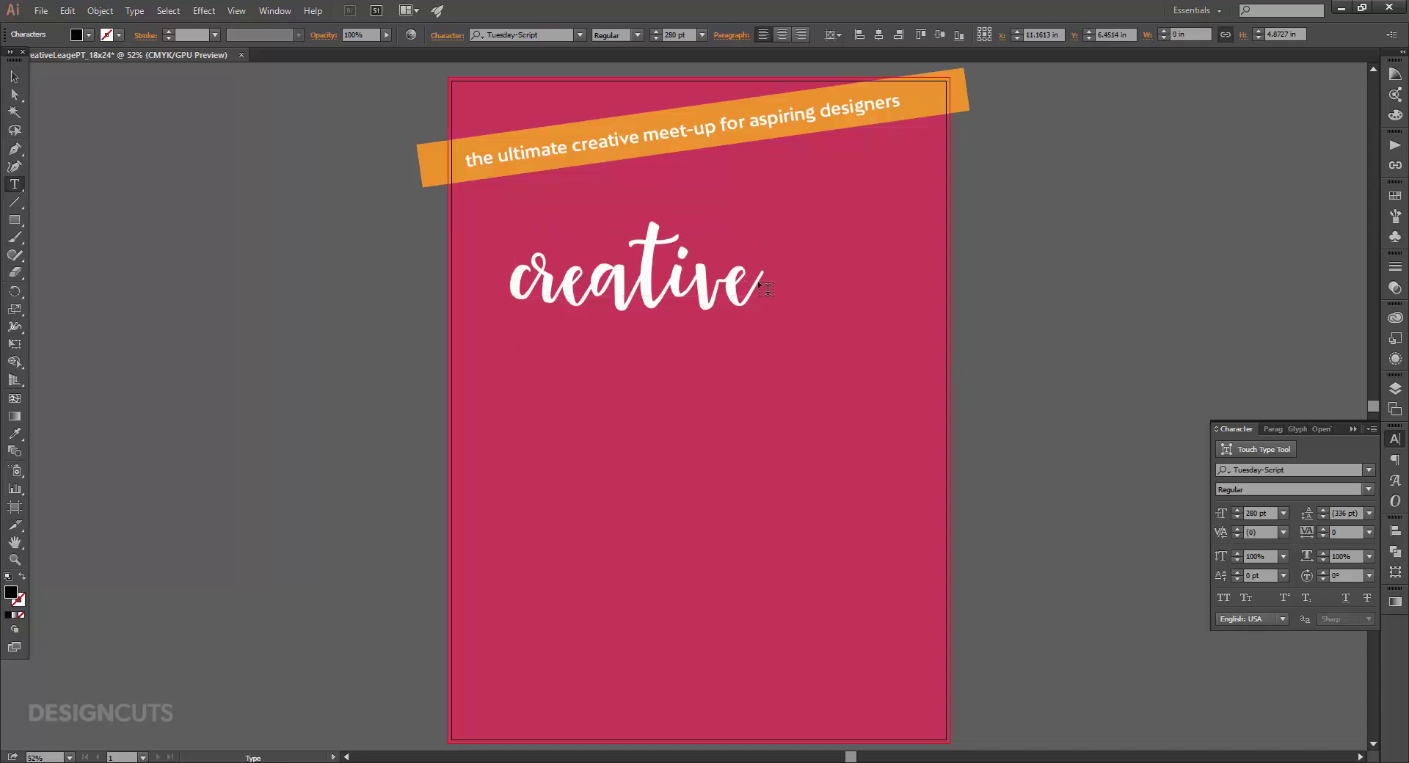
pyautogui.click(1395, 479)
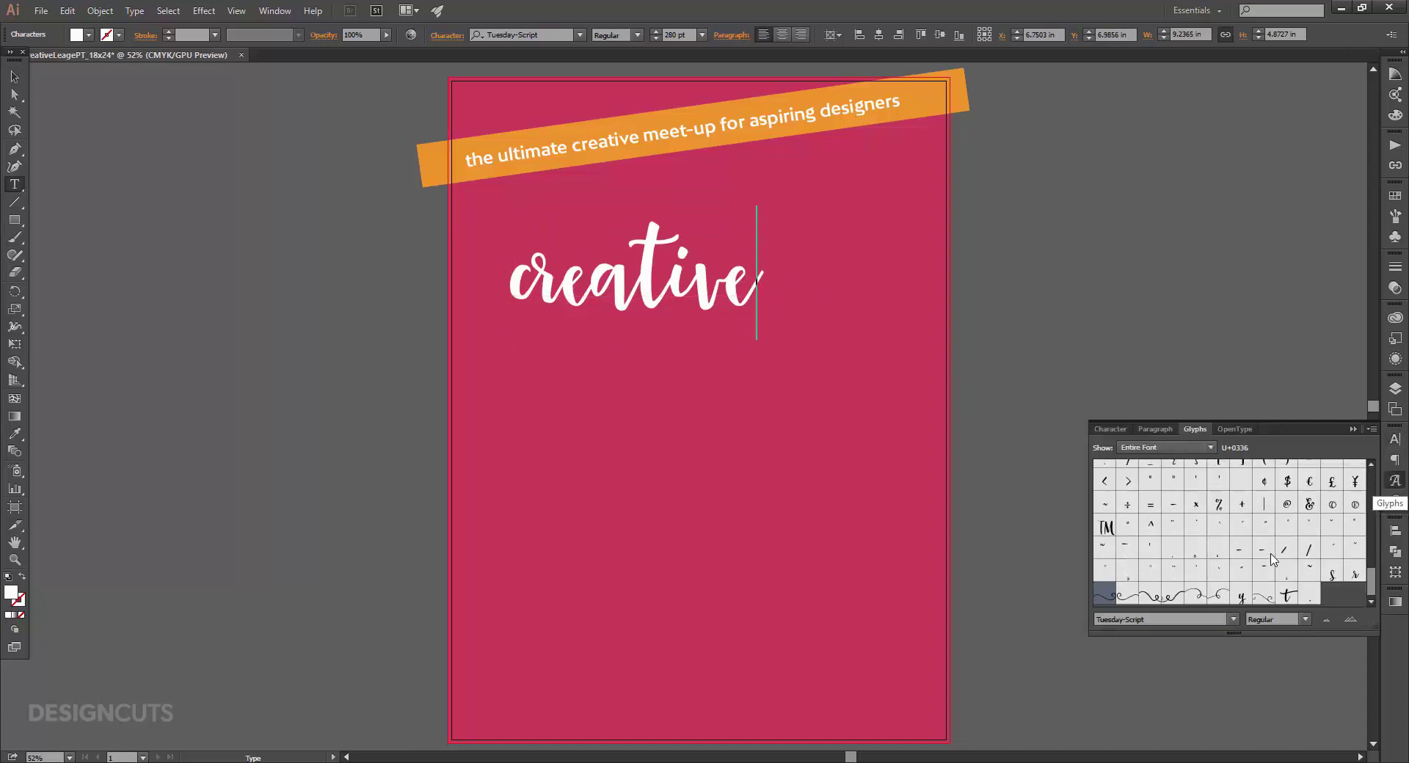
pyautogui.doubleClick(1104, 595)
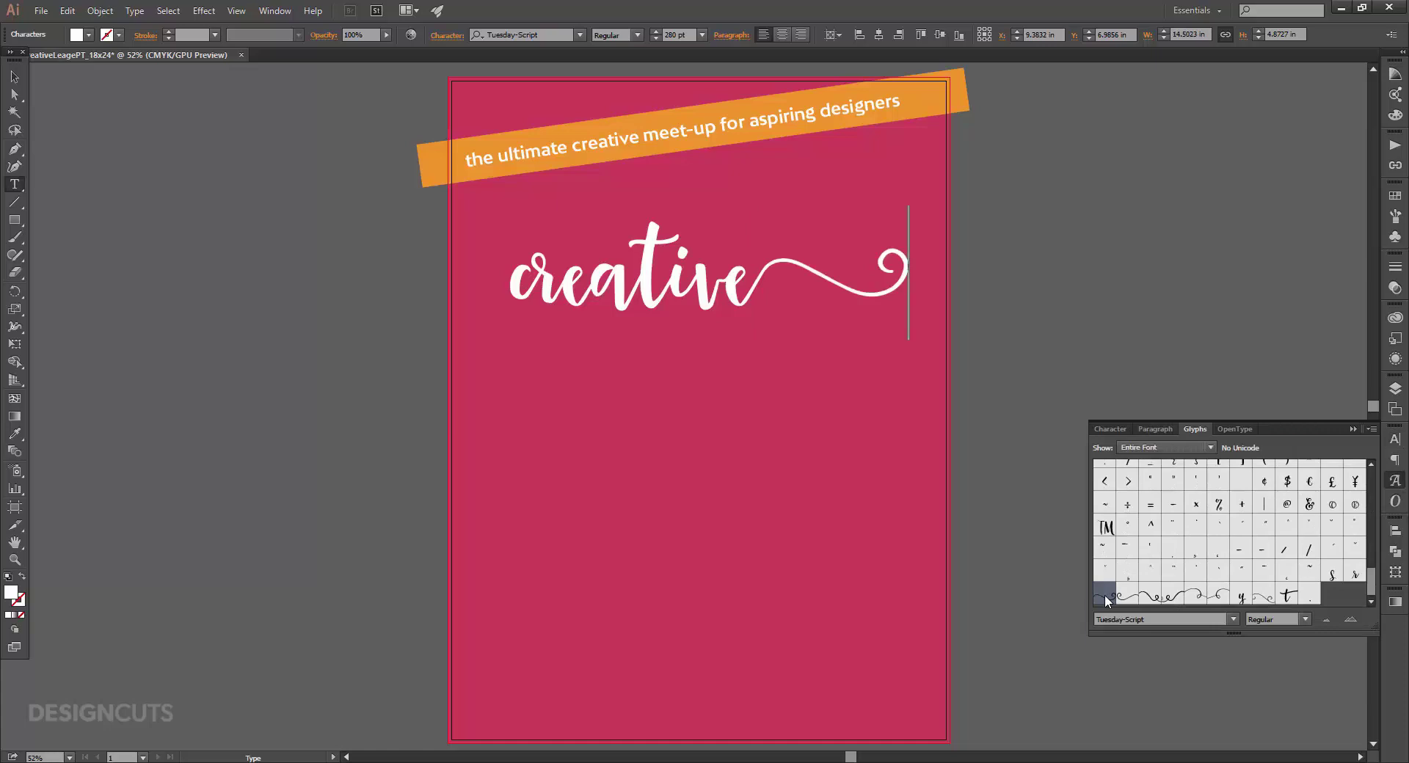
# Move 'creative' up just beneath the orange banner.
pyautogui.click(15, 76)
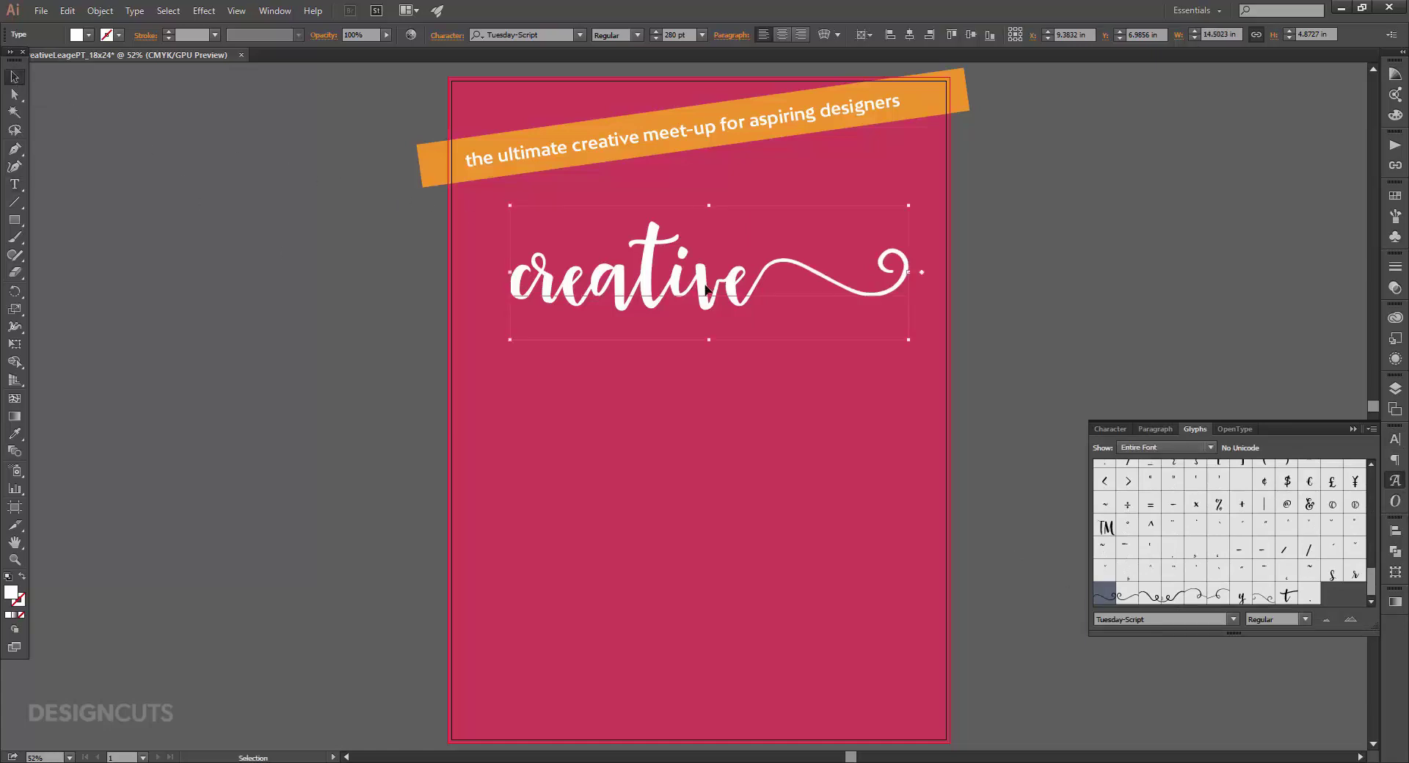
pyautogui.moveTo(708, 287); pyautogui.dragTo(669, 241)
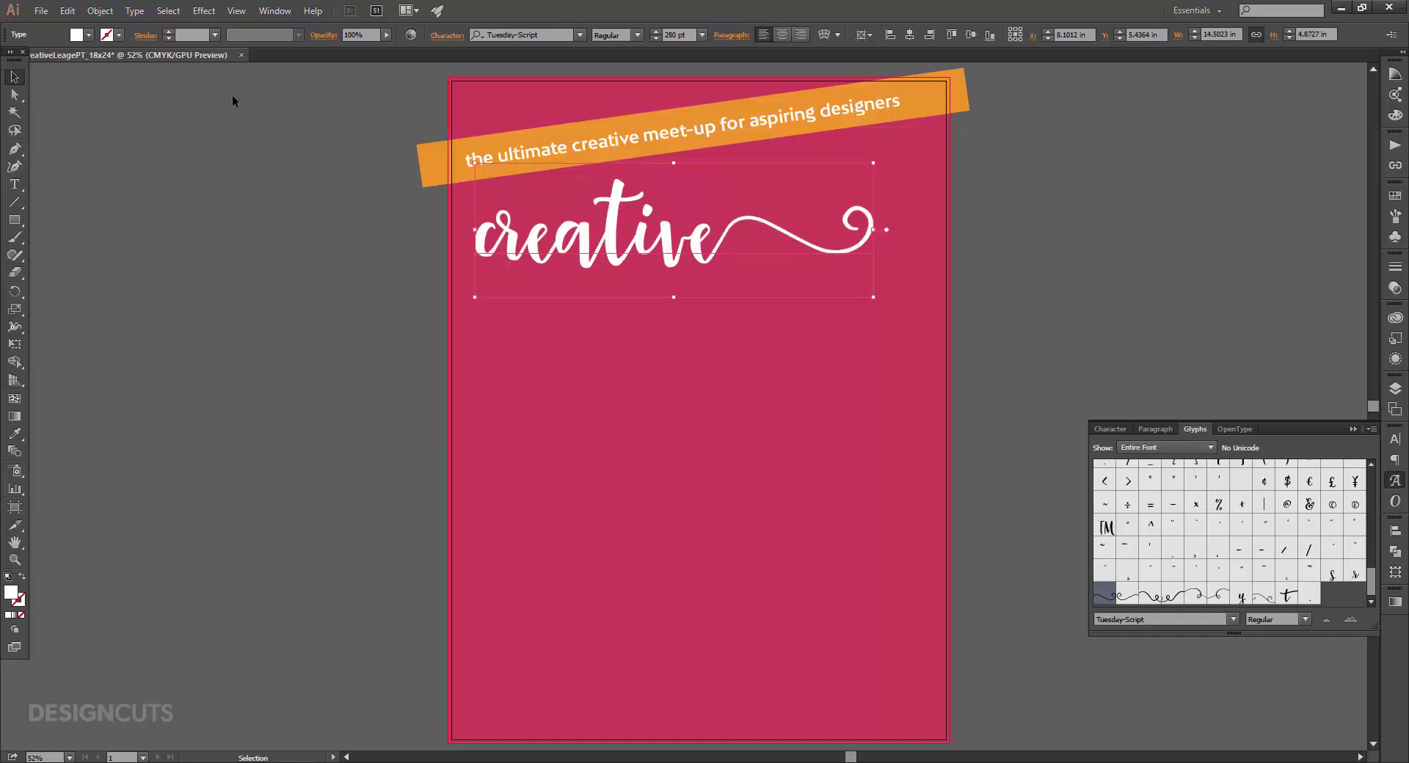
pyautogui.click(15, 184)
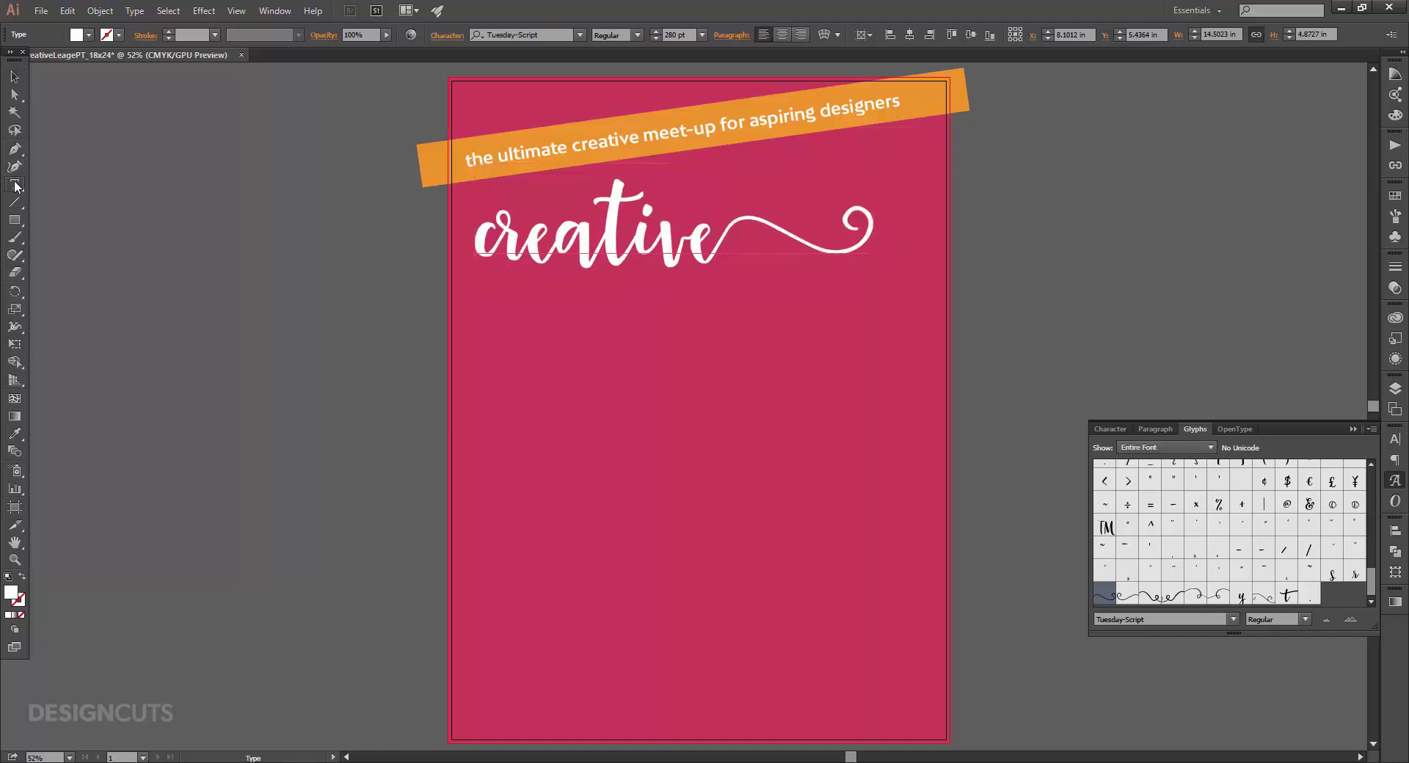
# Type LEAGUE below creative and set it in Bw Modelica Black at 270 pt.
pyautogui.click(562, 428)
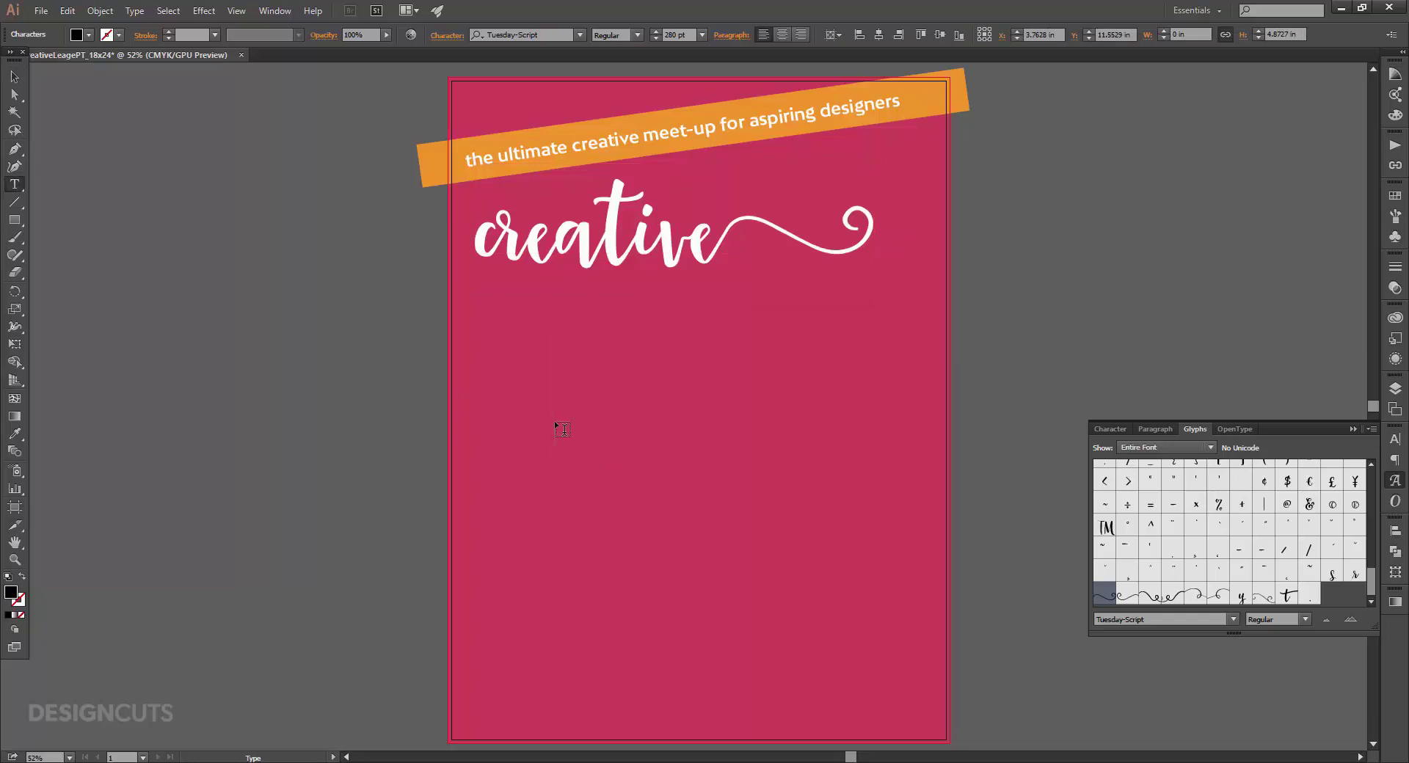
pyautogui.write('LEAGUE')
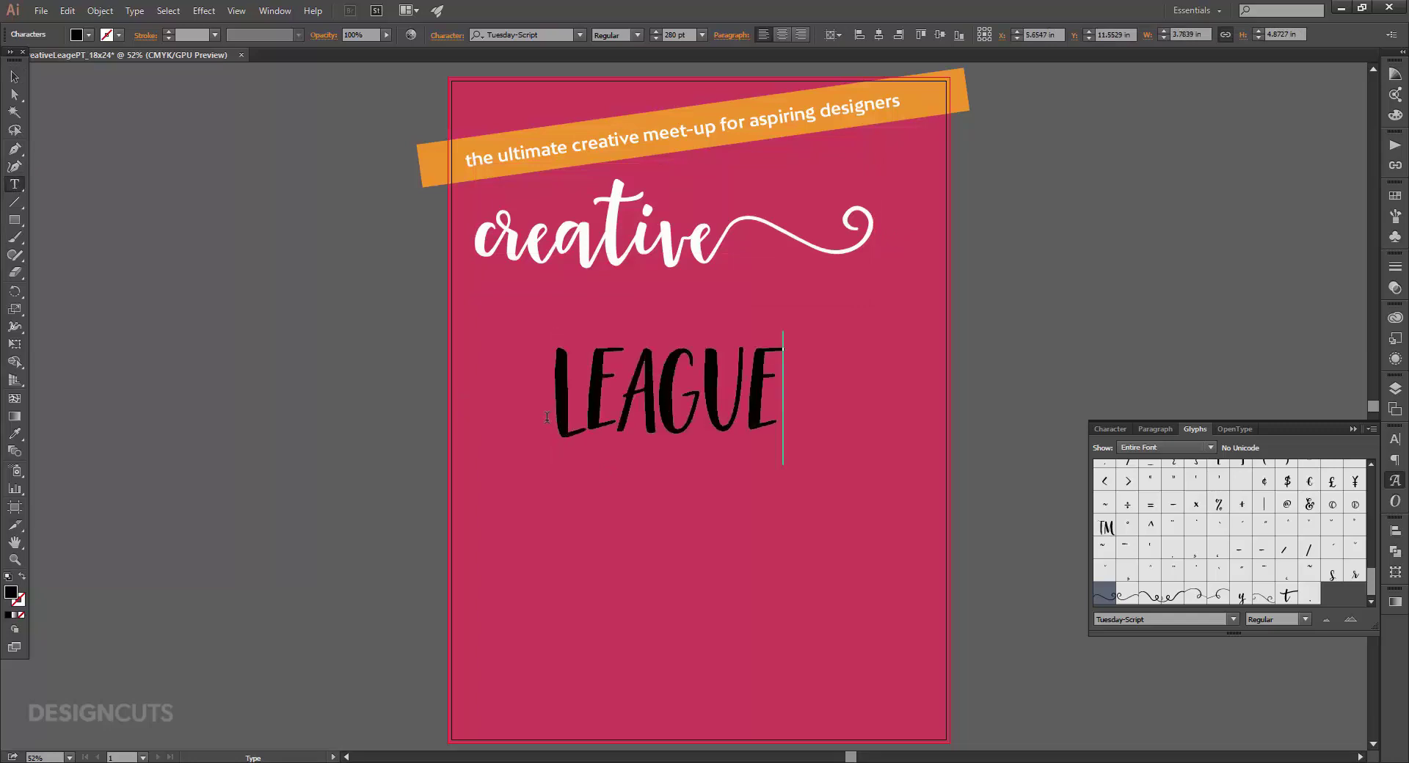
pyautogui.click(14, 77)
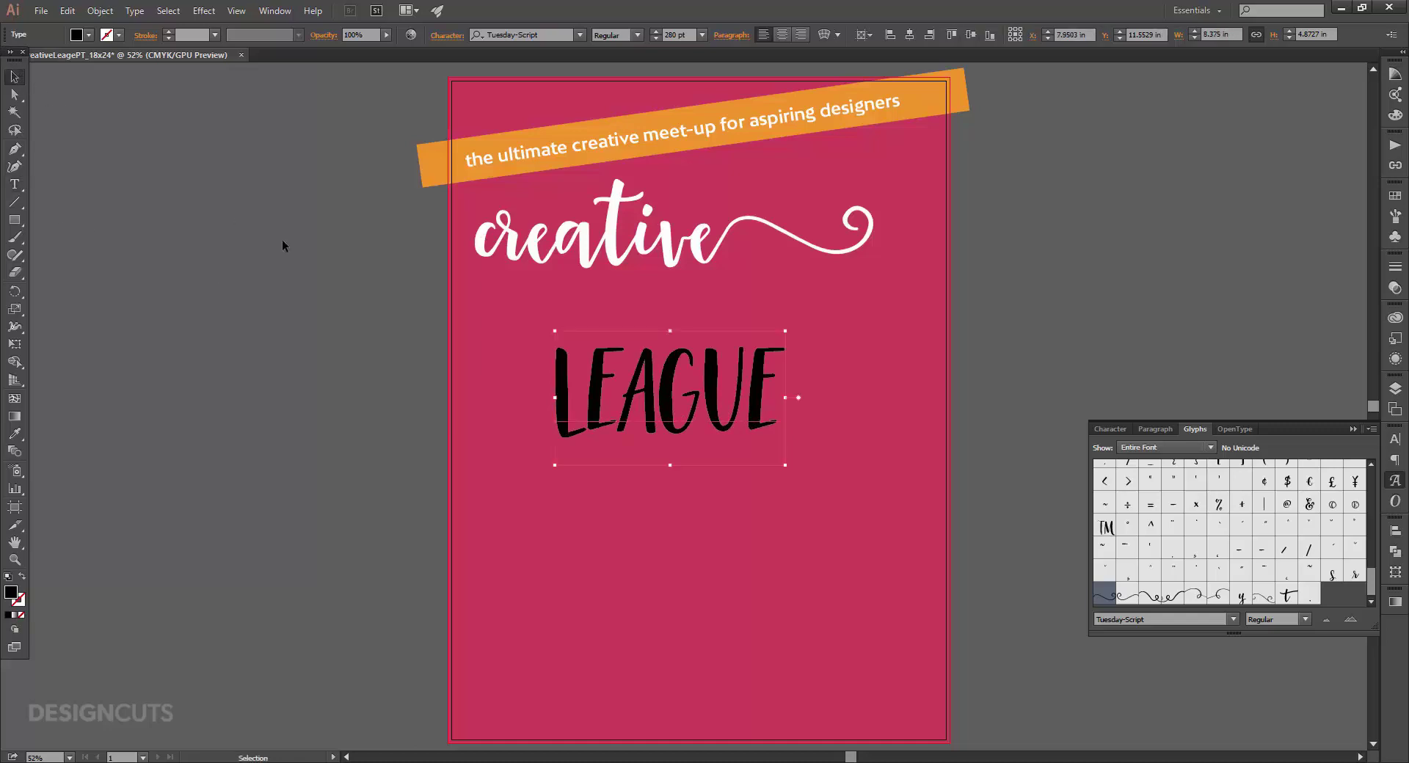
pyautogui.click(1111, 429)
pyautogui.click(1272, 468)
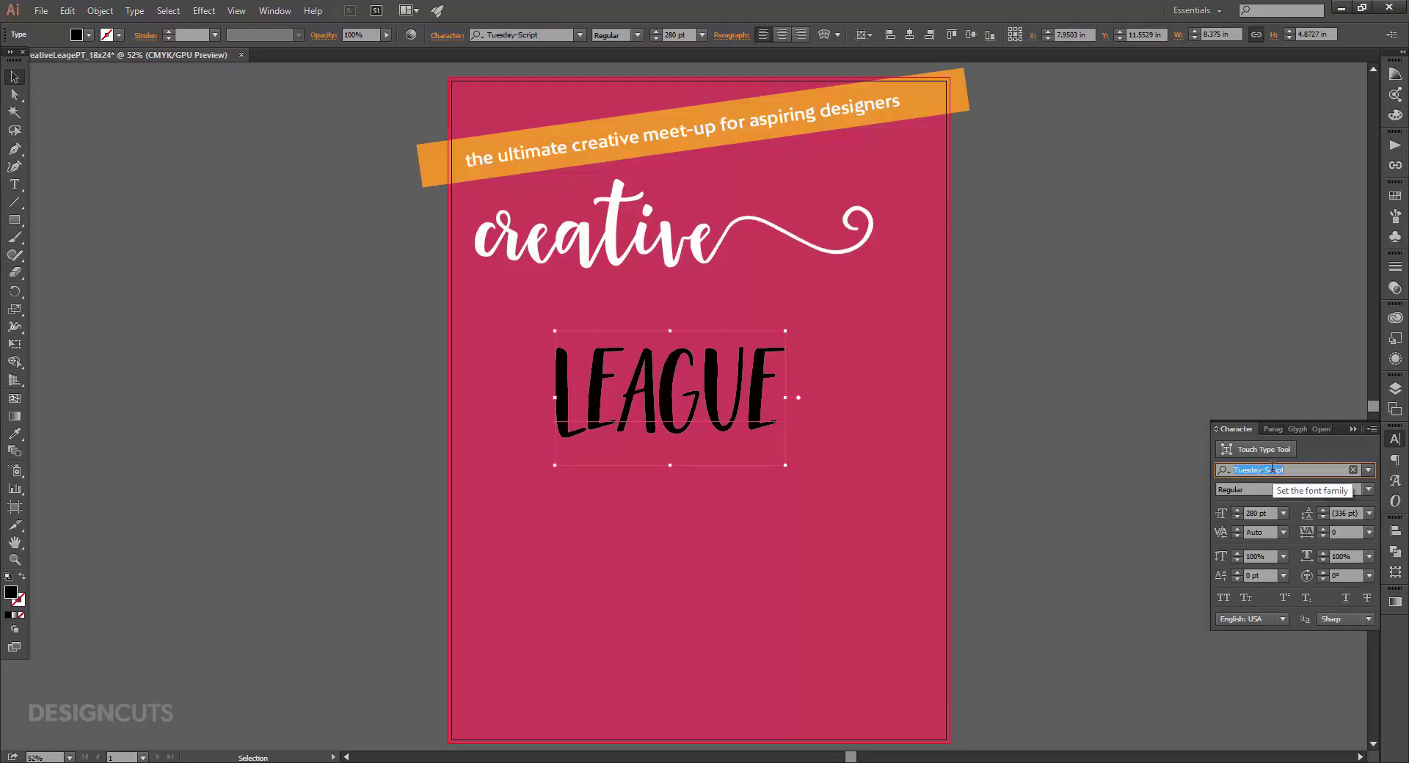
pyautogui.write('bw mod')
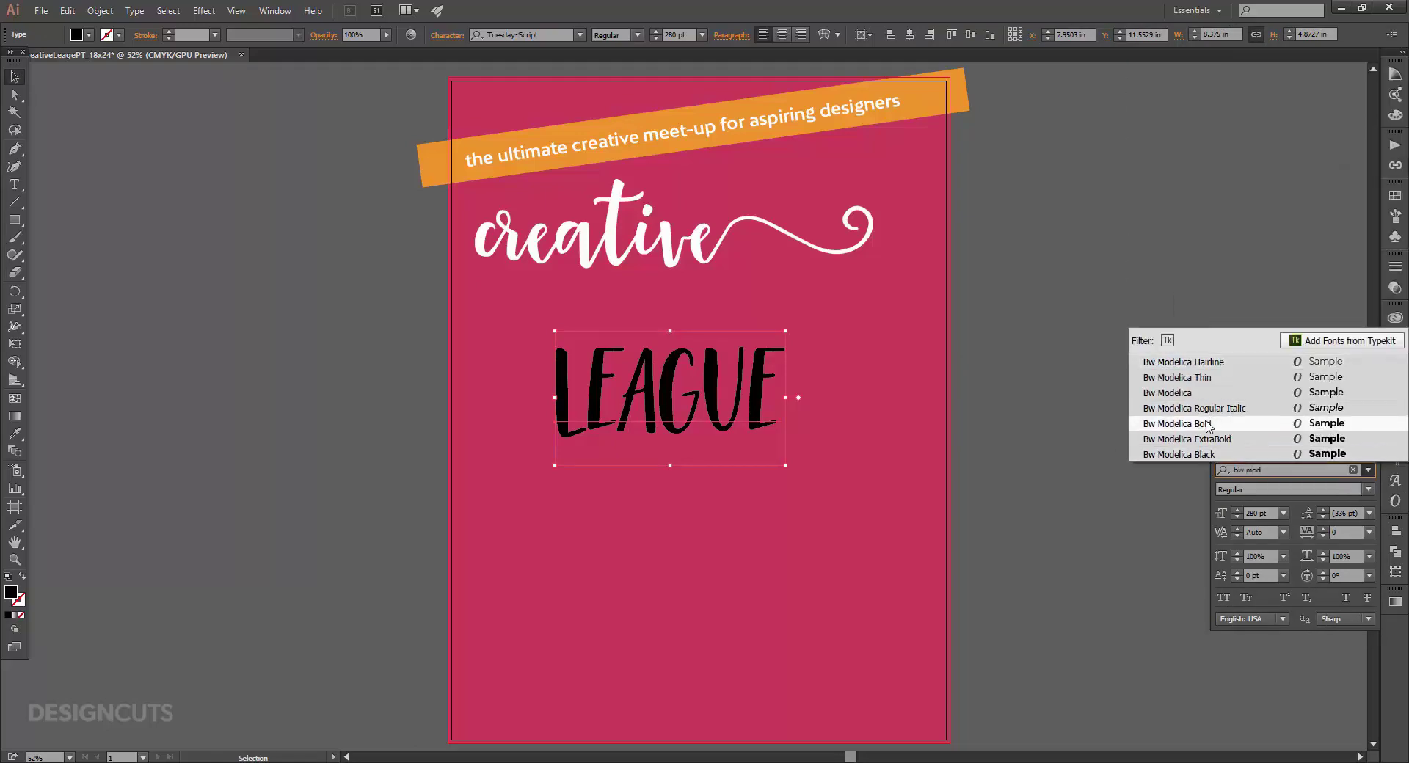
pyautogui.click(1209, 454)
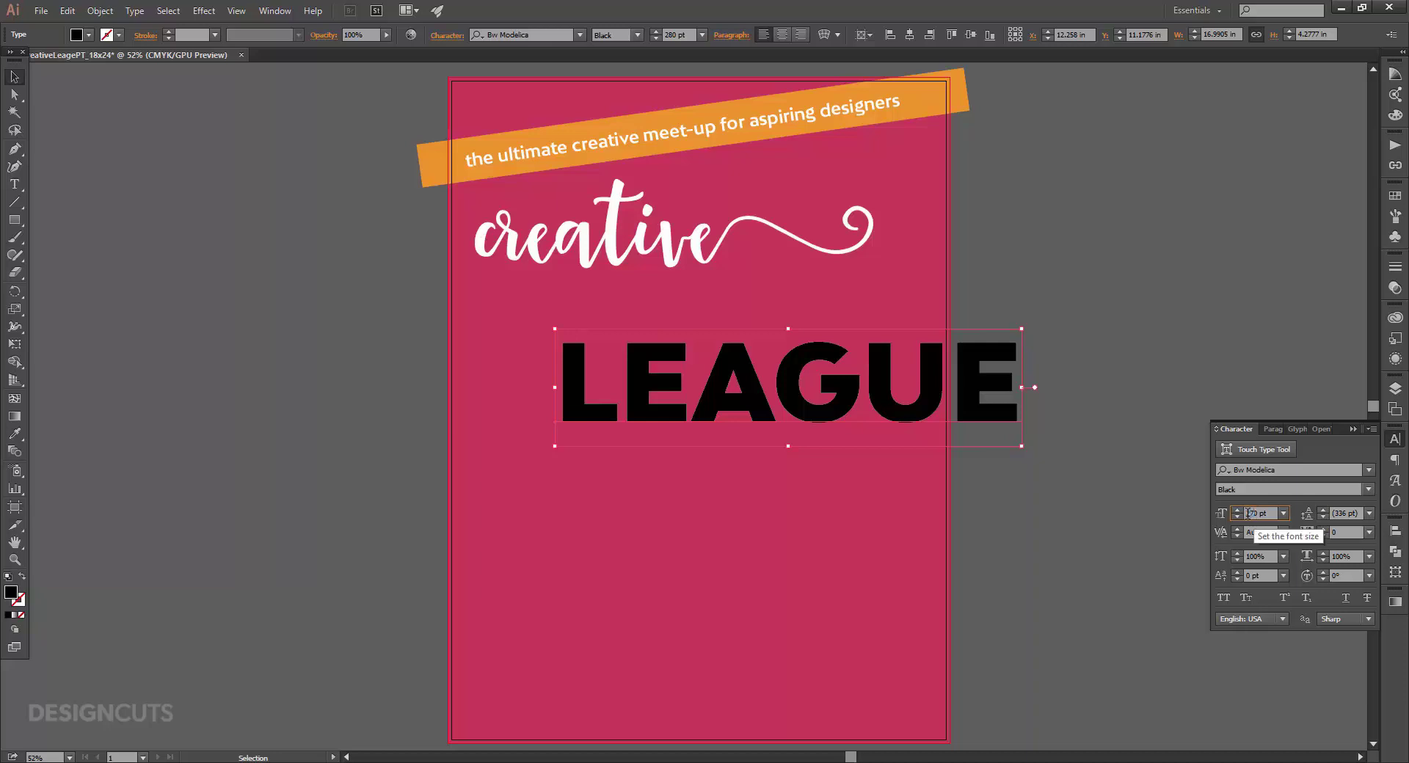
pyautogui.press('Return')
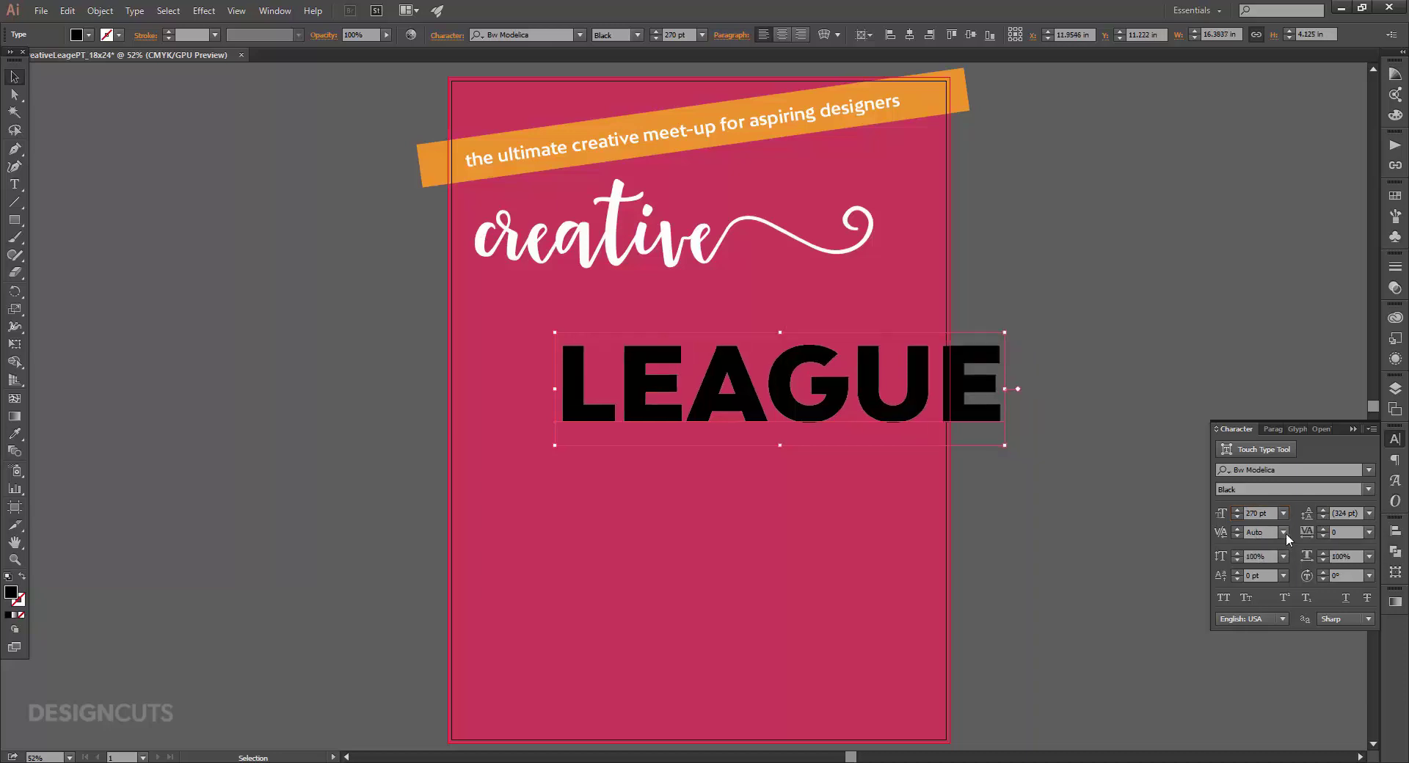
# Give LEAGUE optical kerning and a white fill, and place it directly beneath creative.
pyautogui.click(1283, 533)
pyautogui.click(1313, 265)
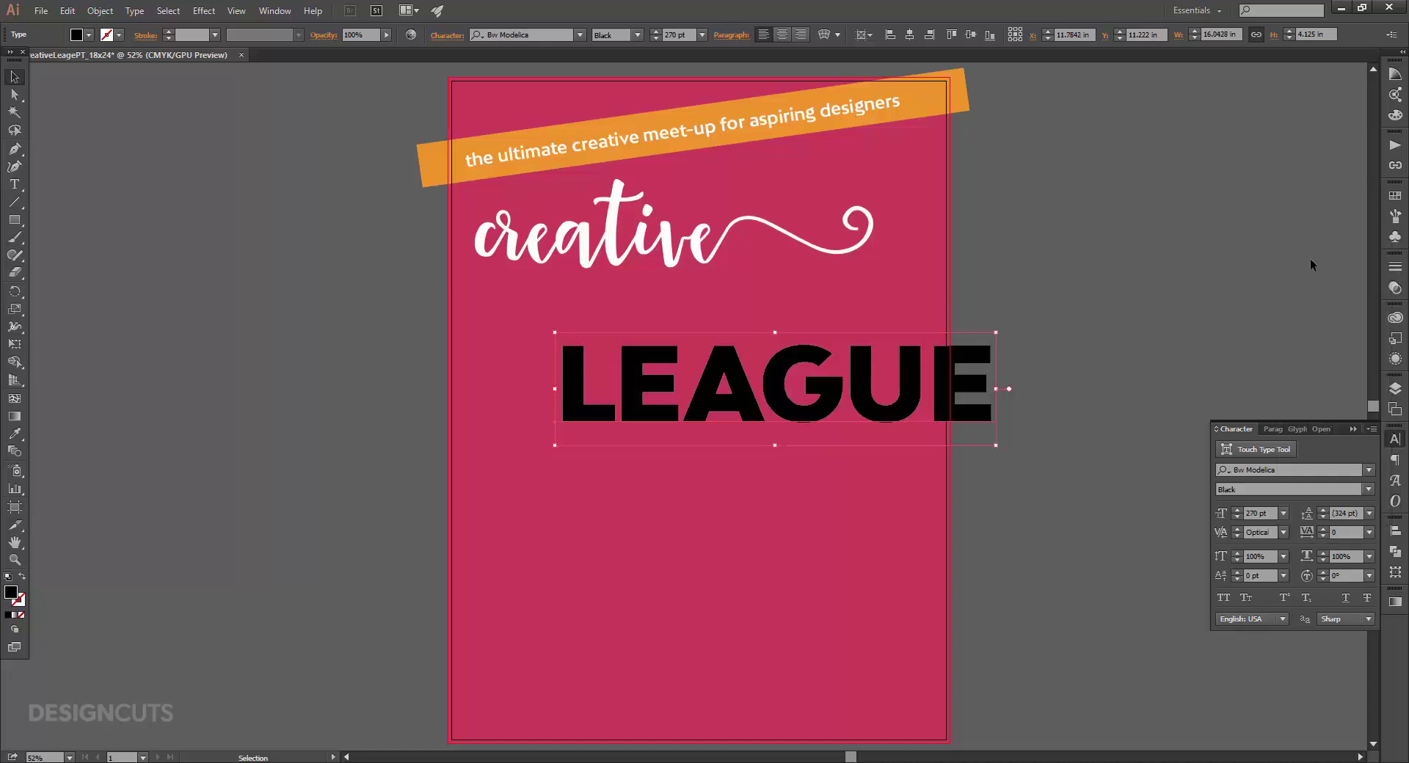
pyautogui.click(1397, 196)
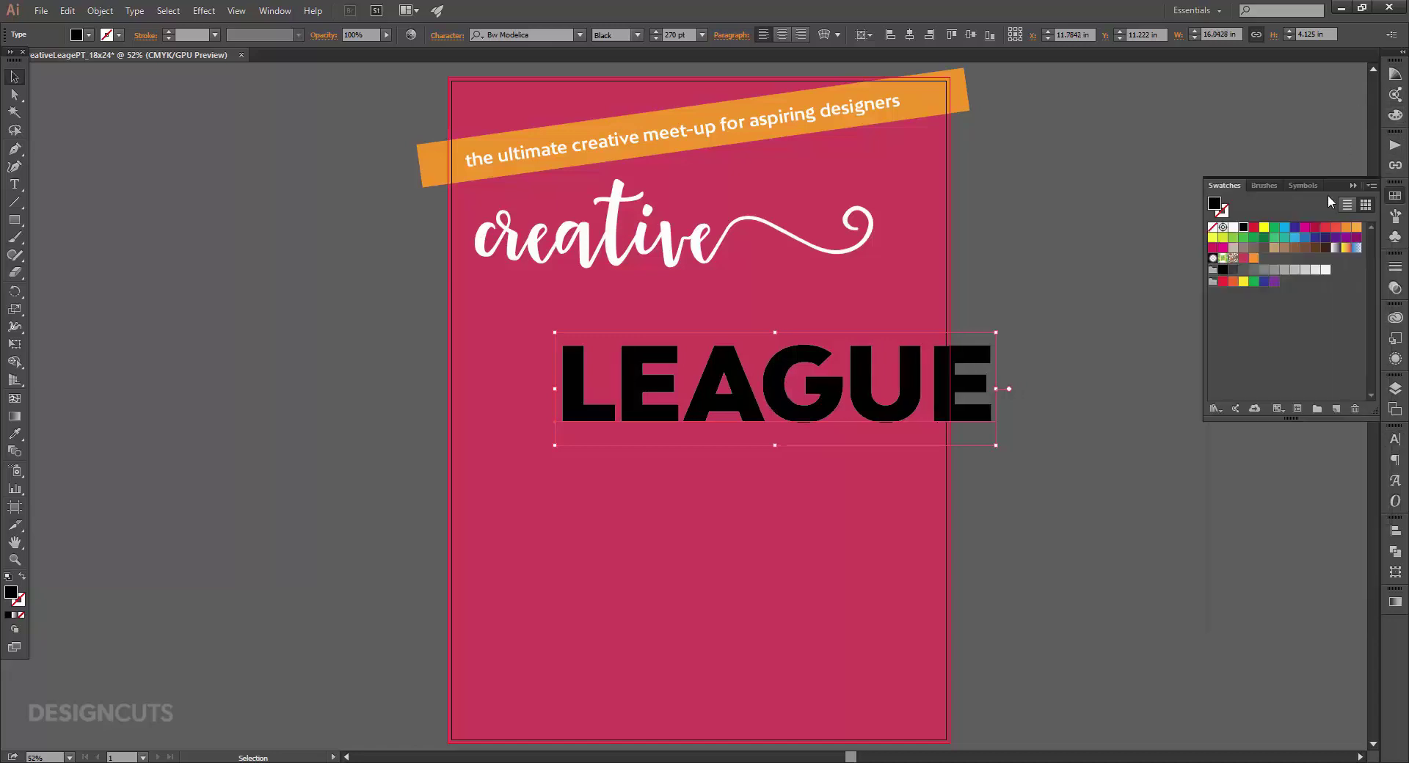
pyautogui.click(1233, 228)
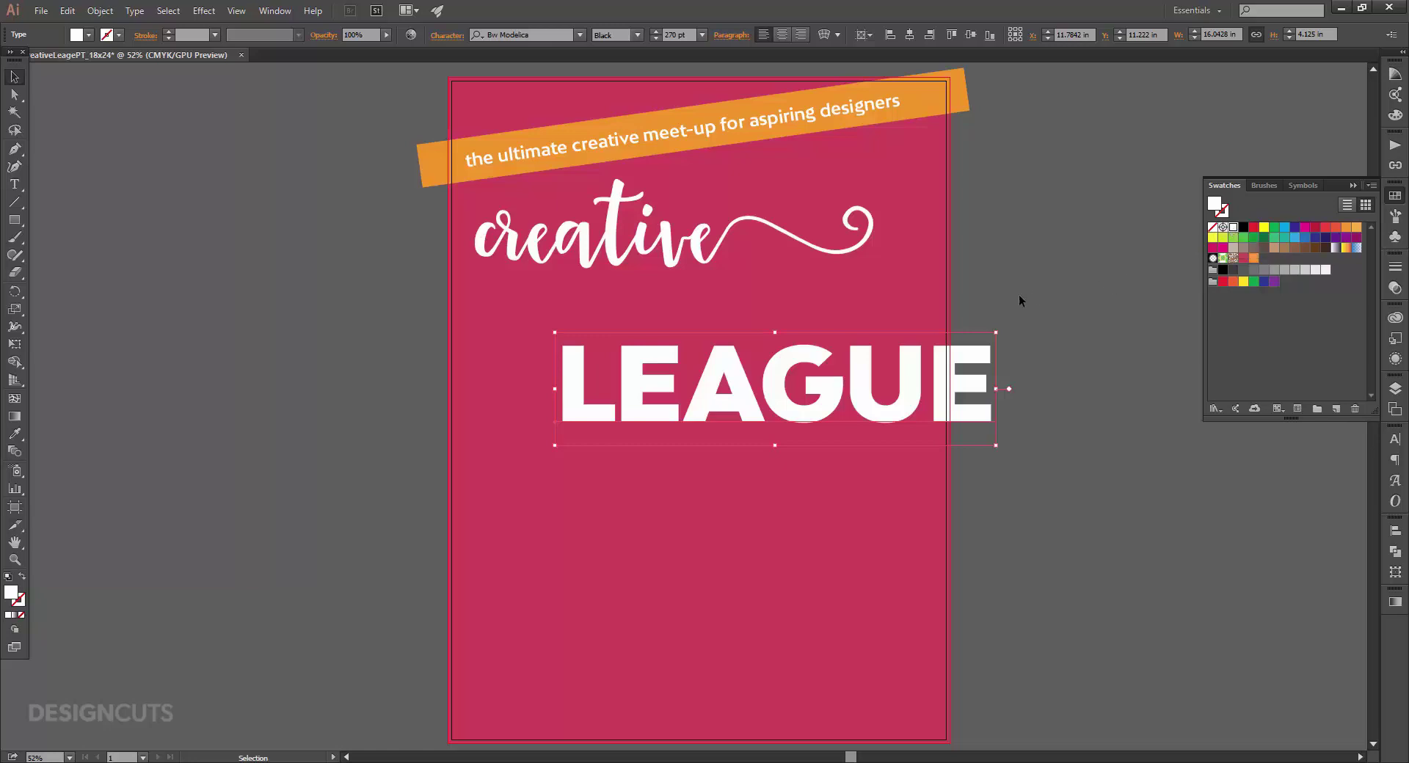
pyautogui.moveTo(877, 406); pyautogui.dragTo(796, 342)
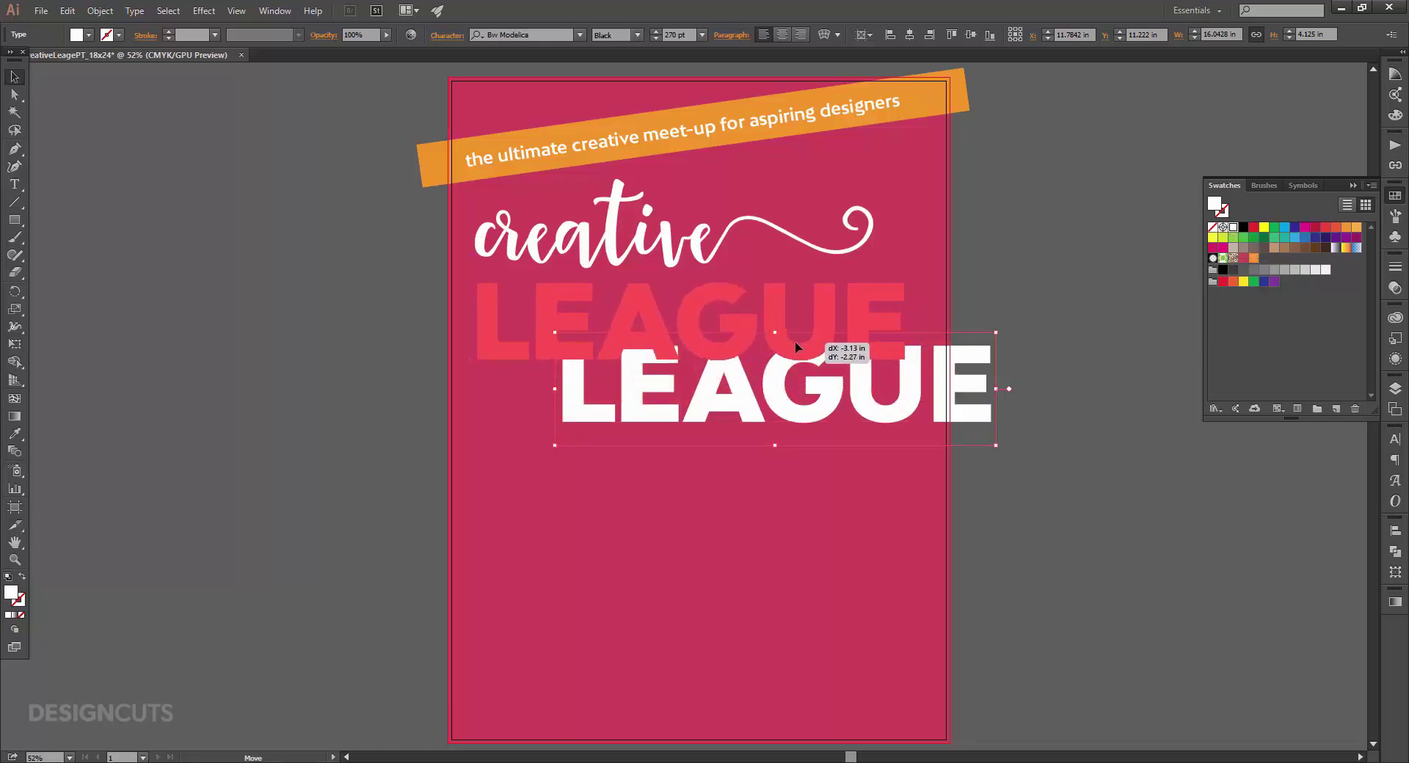
pyautogui.moveTo(796, 342); pyautogui.dragTo(798, 344)
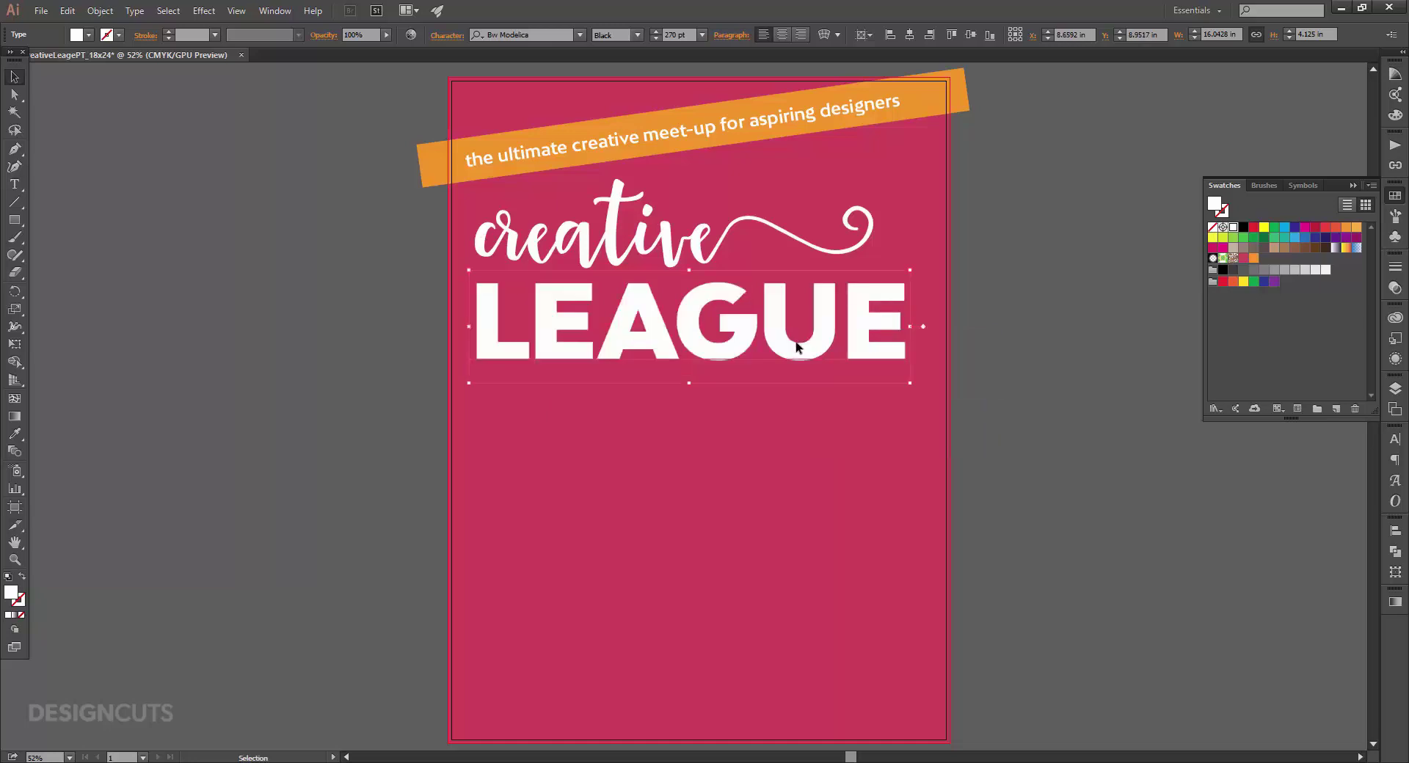
# Set tracking after the E in LEAGUE to 20 and tighten the U to -40.
pyautogui.press('t')
pyautogui.moveTo(593, 339); pyautogui.dragTo(530, 339)
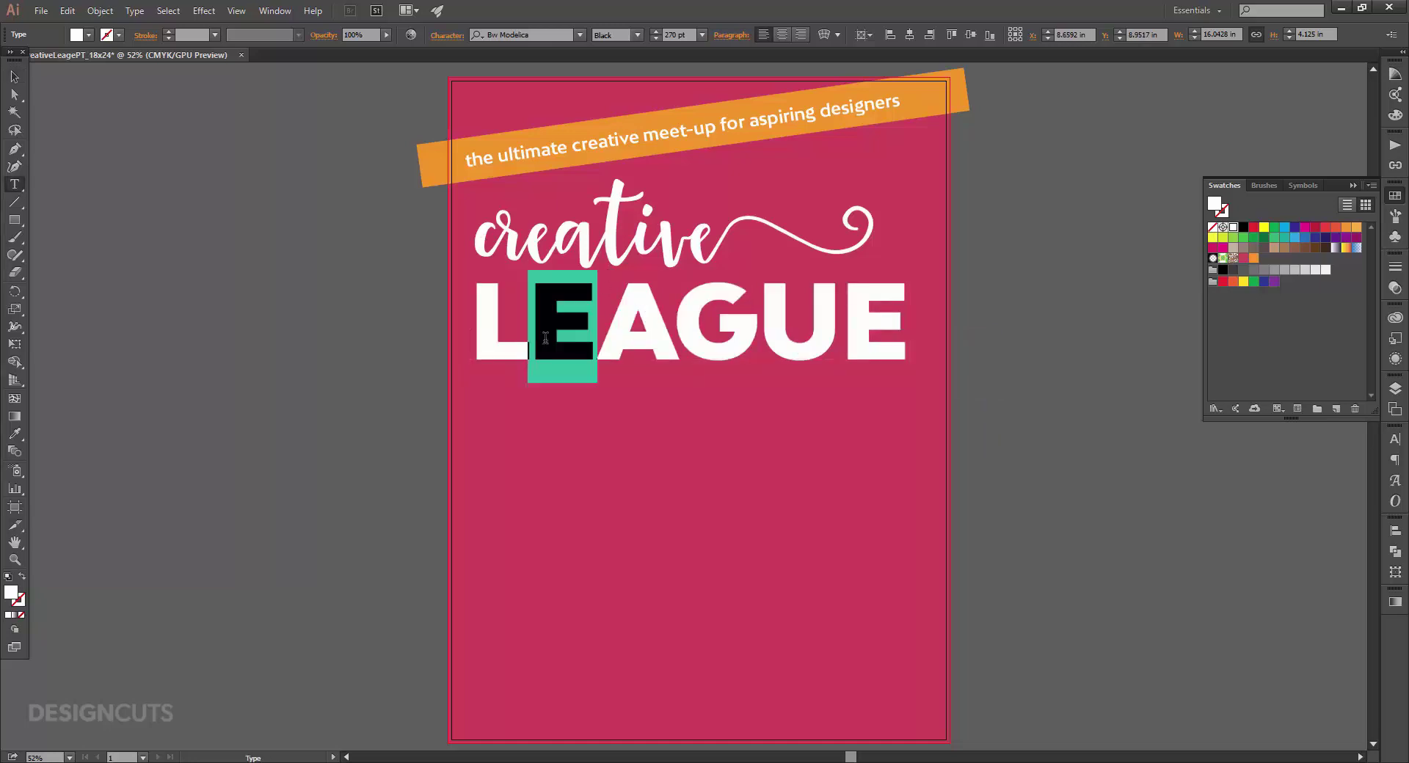
pyautogui.click(1395, 441)
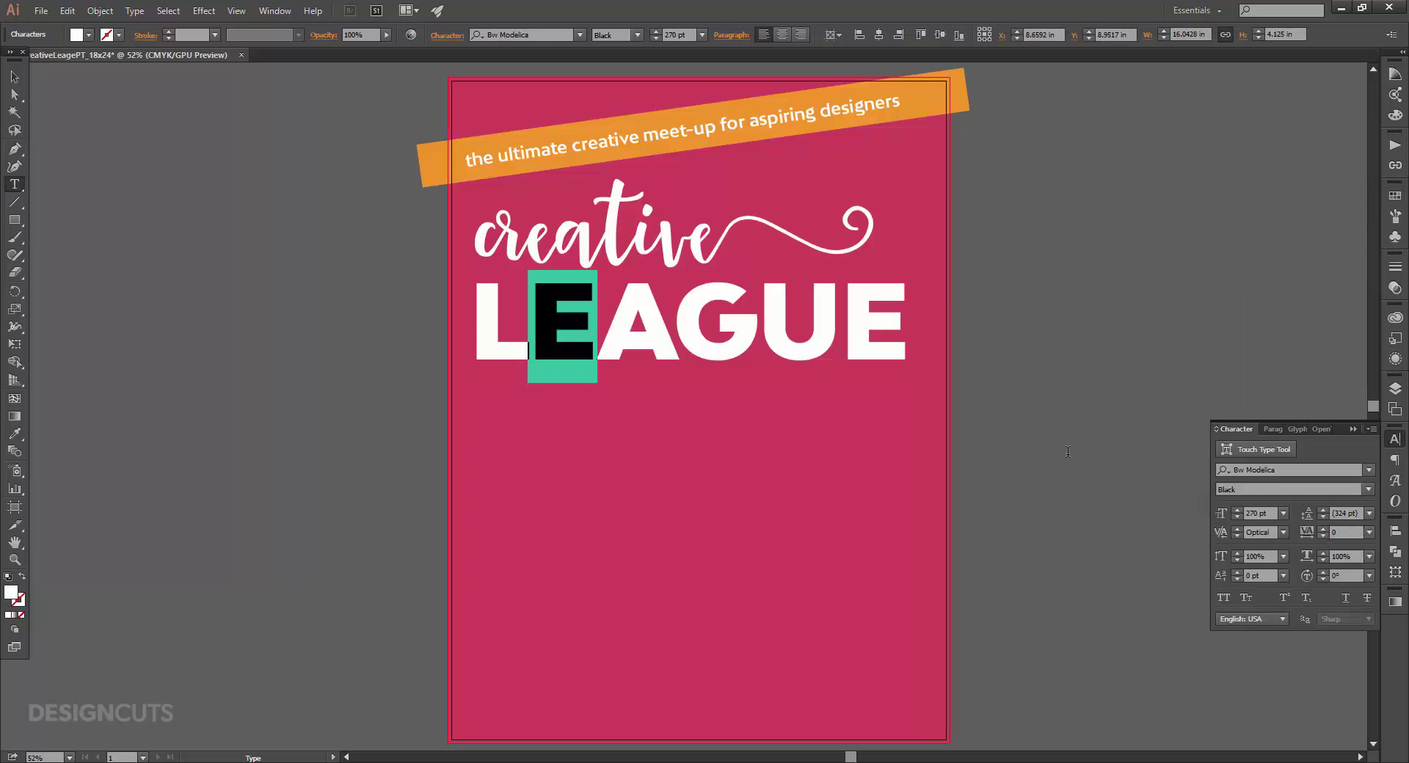
pyautogui.hotkey('alt', 'Right')
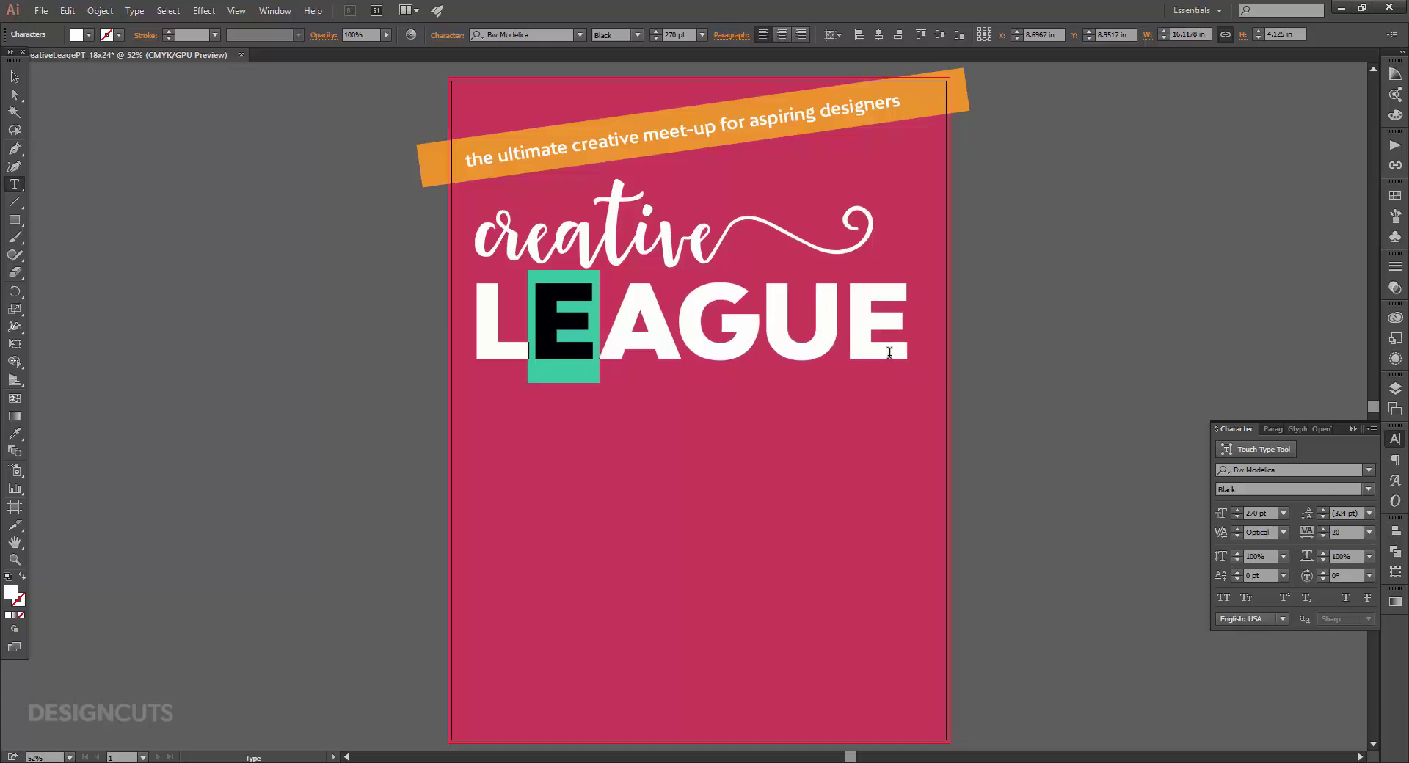
pyautogui.click(803, 345)
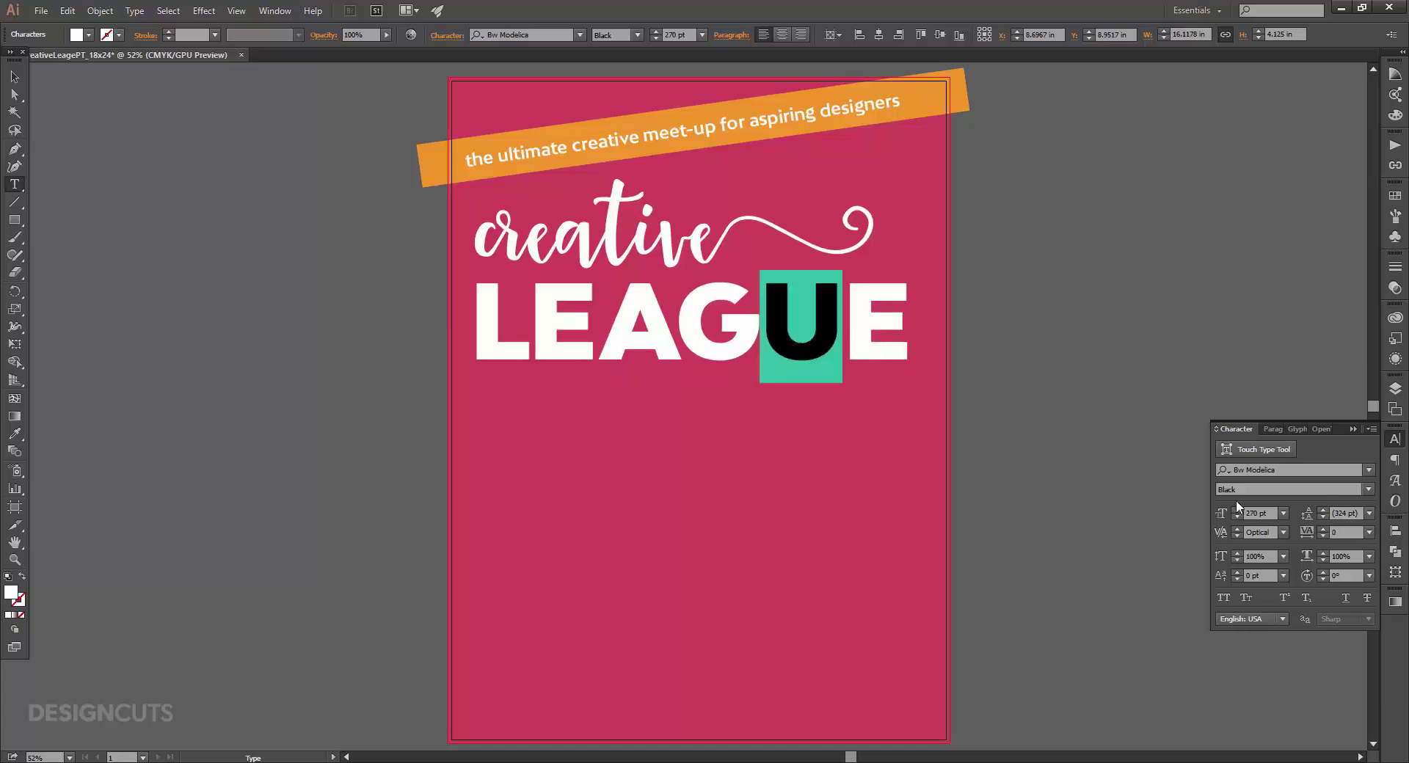
pyautogui.write('-20')
pyautogui.press('Return')
pyautogui.hotkey('alt', 'Left')
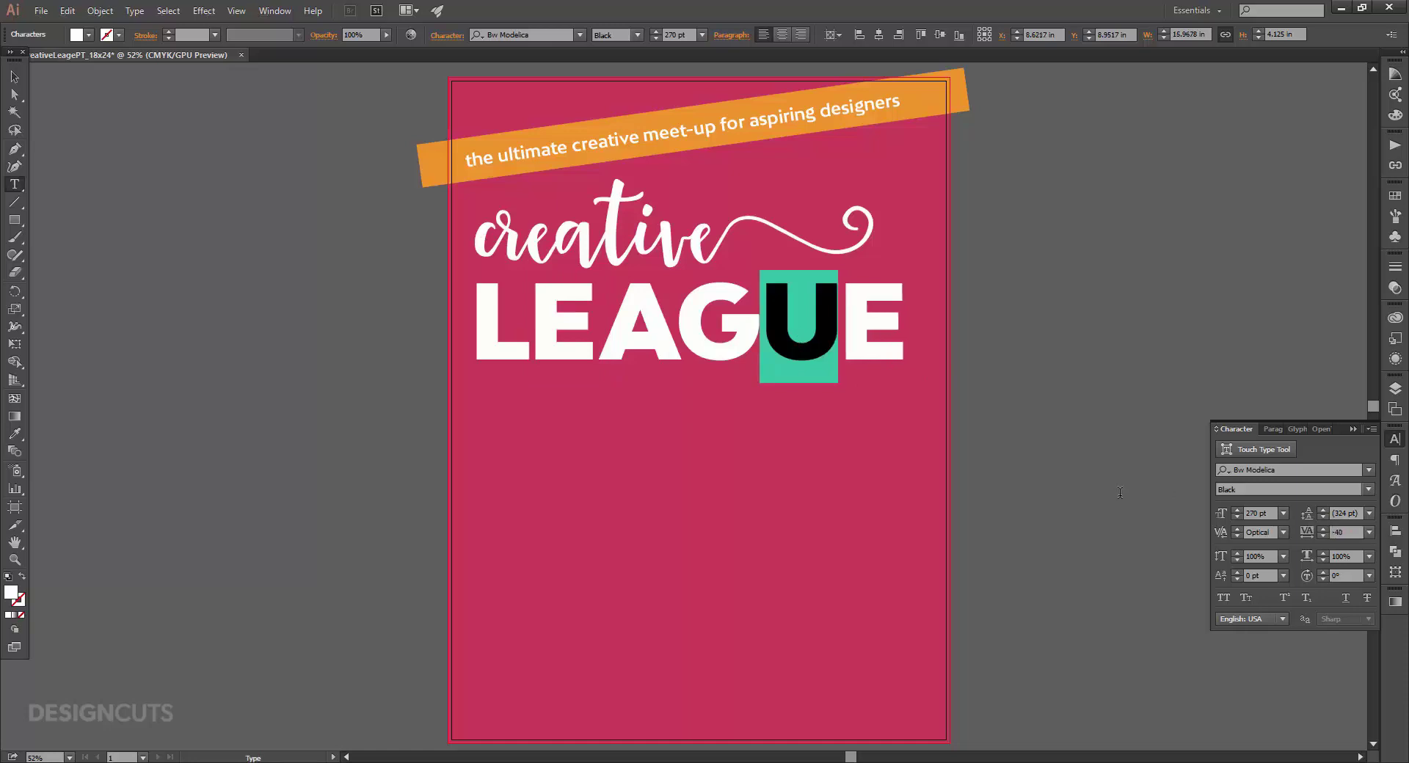
# Nudge the creative/LEAGUE headline slightly to the right.
pyautogui.click(14, 76)
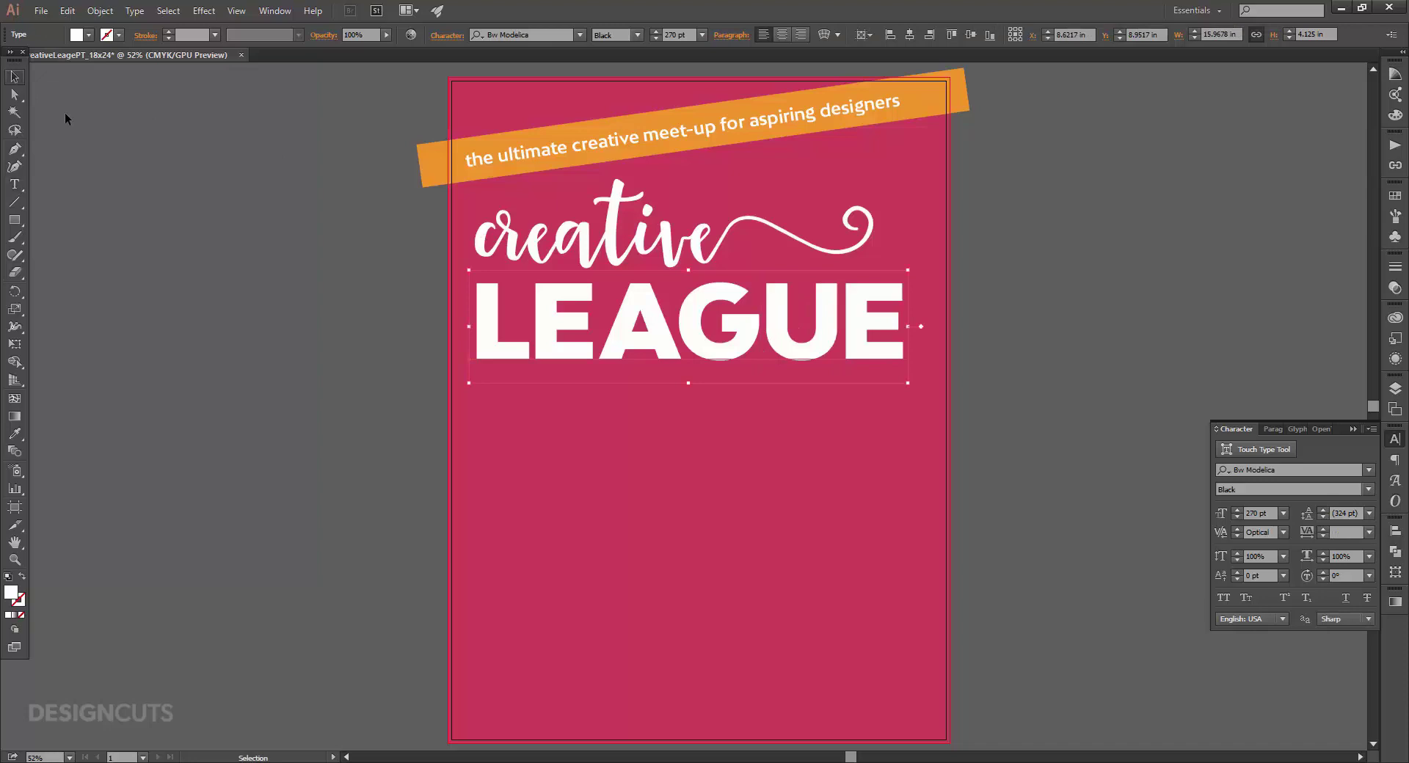
pyautogui.click(312, 232)
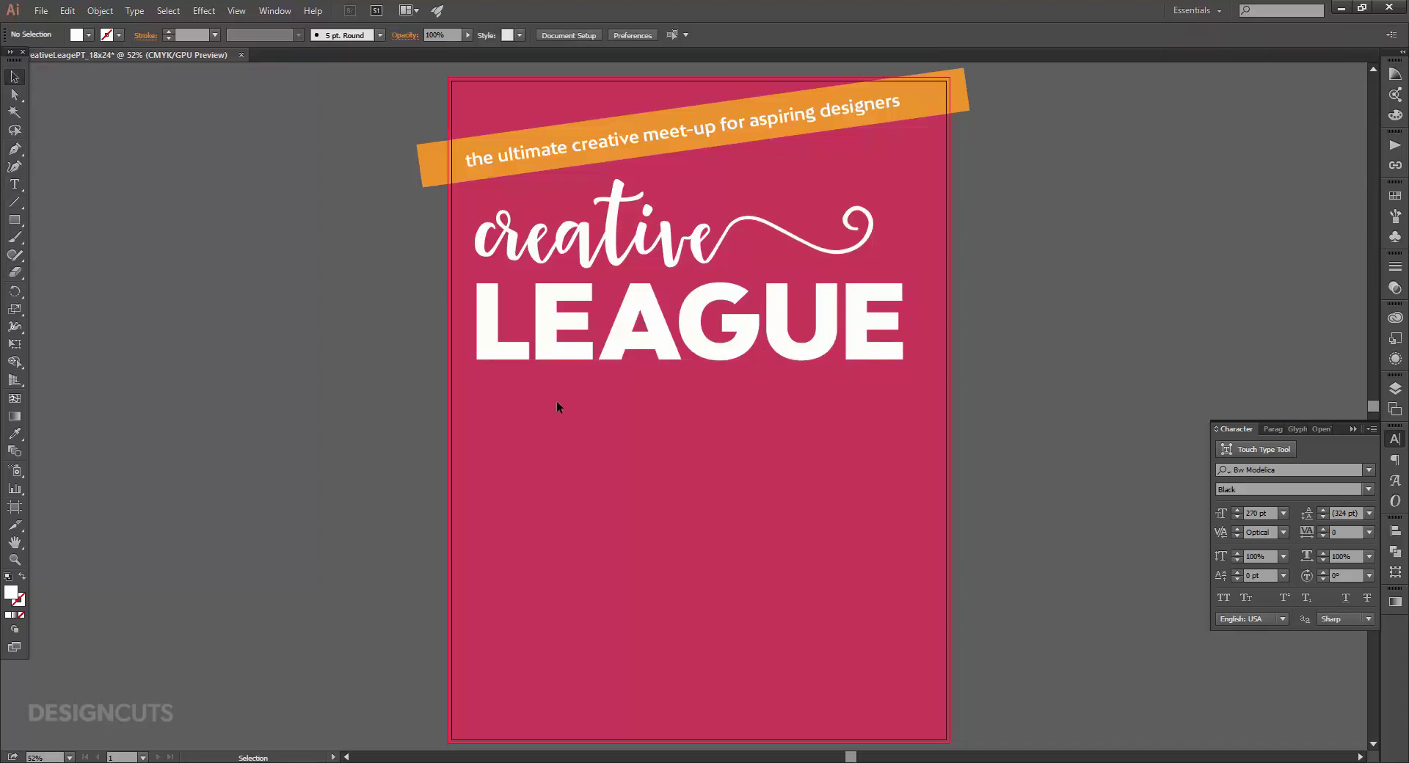
pyautogui.click(623, 220)
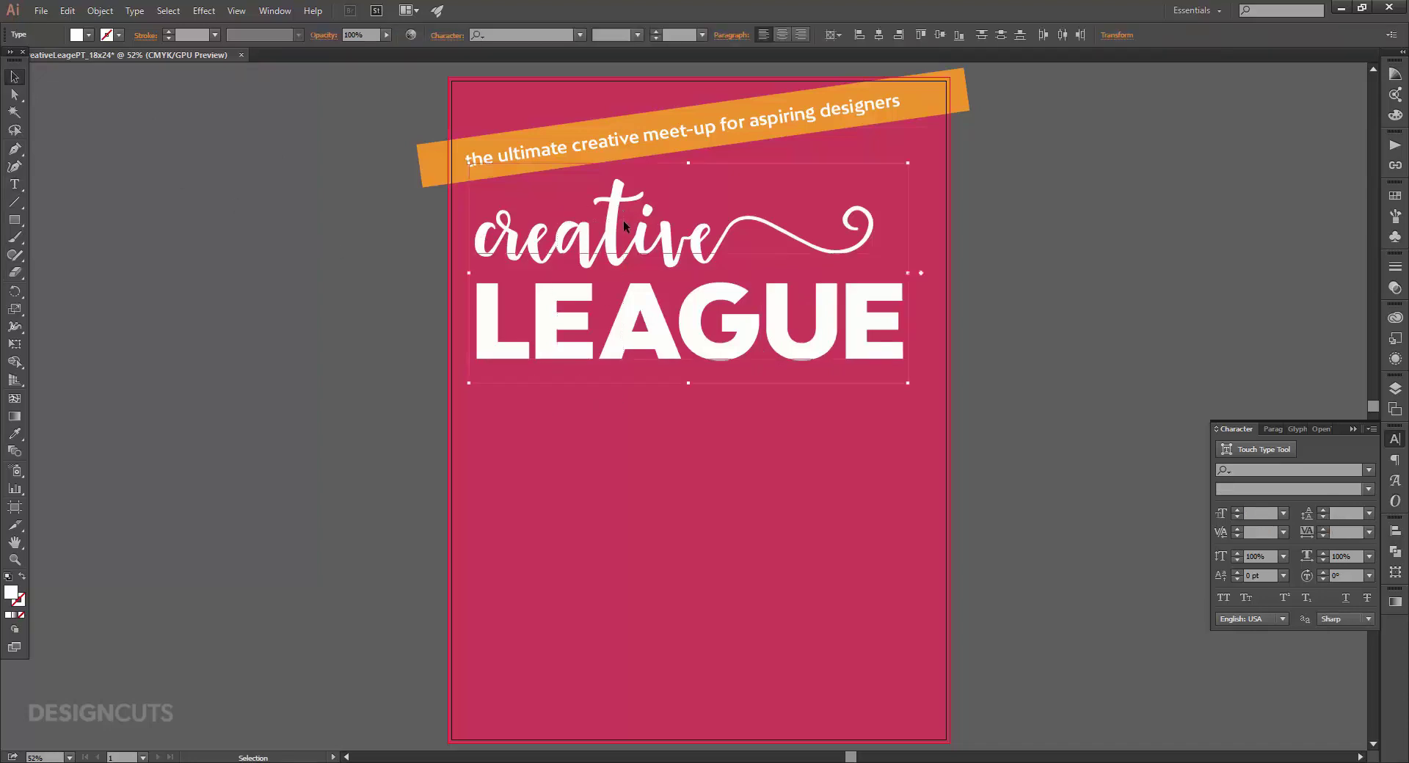
pyautogui.hotkey('shift', 'Right')
pyautogui.hotkey('shift', 'Right')
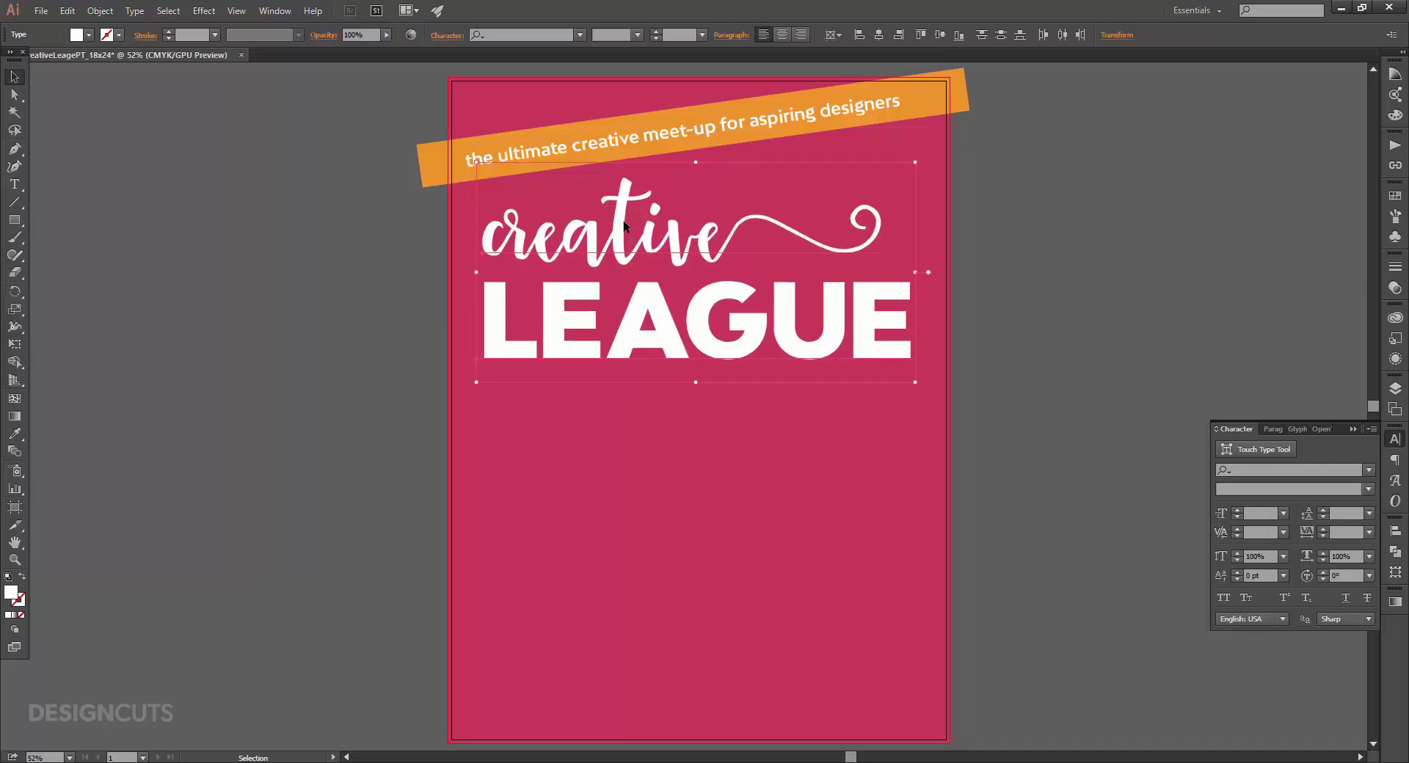
pyautogui.click(380, 317)
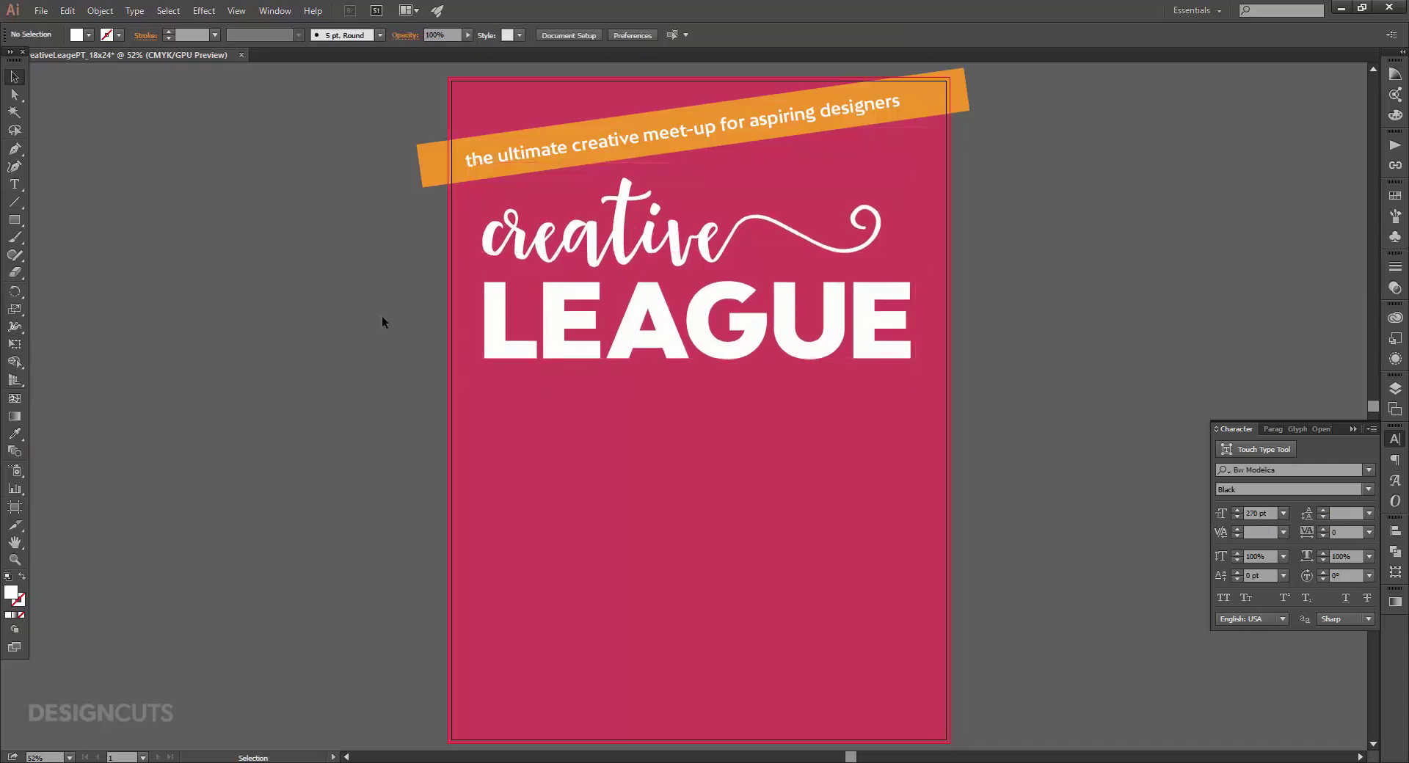
# Type a 48 pt footer with the ticket phone number, designcuts.com, and the 'Want to showcase your work?' call for art.
pyautogui.press('t')
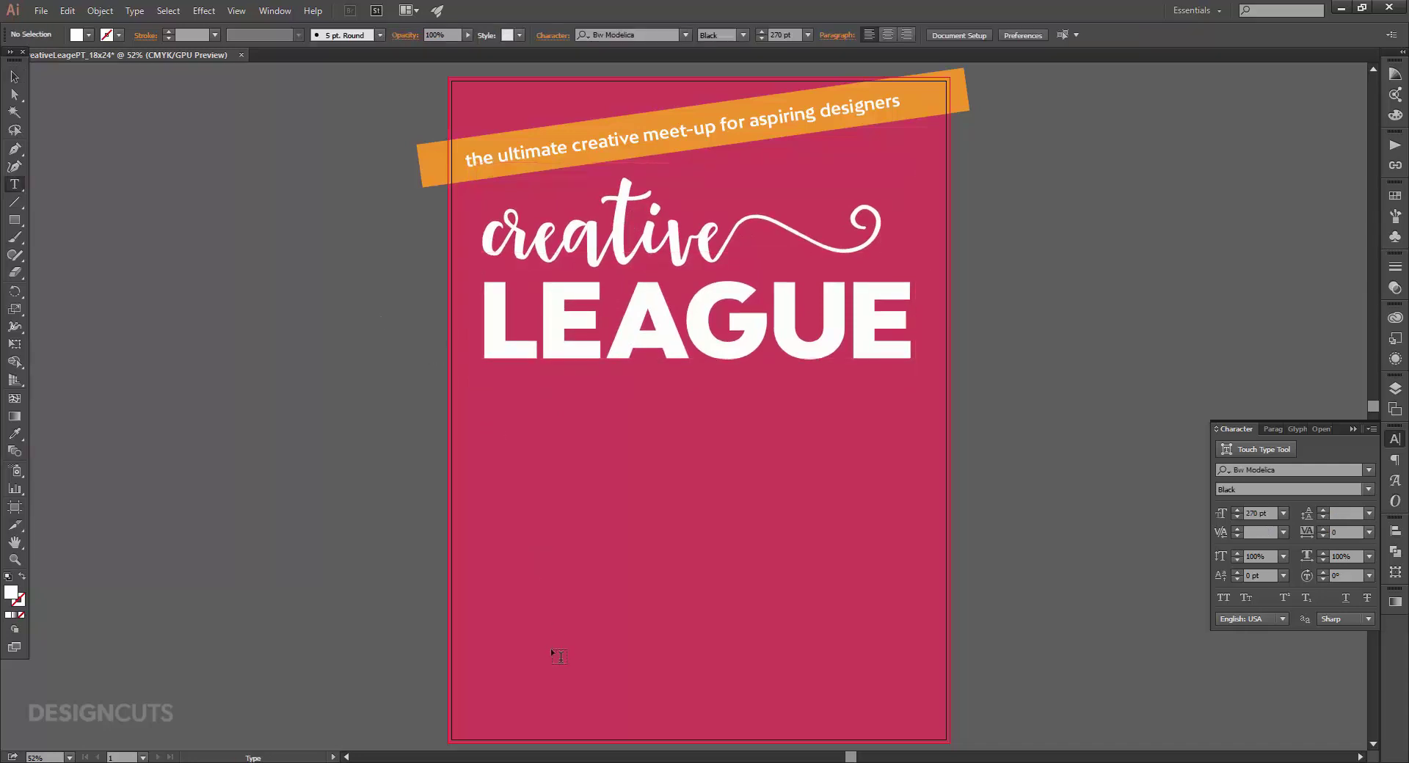
pyautogui.click(551, 649)
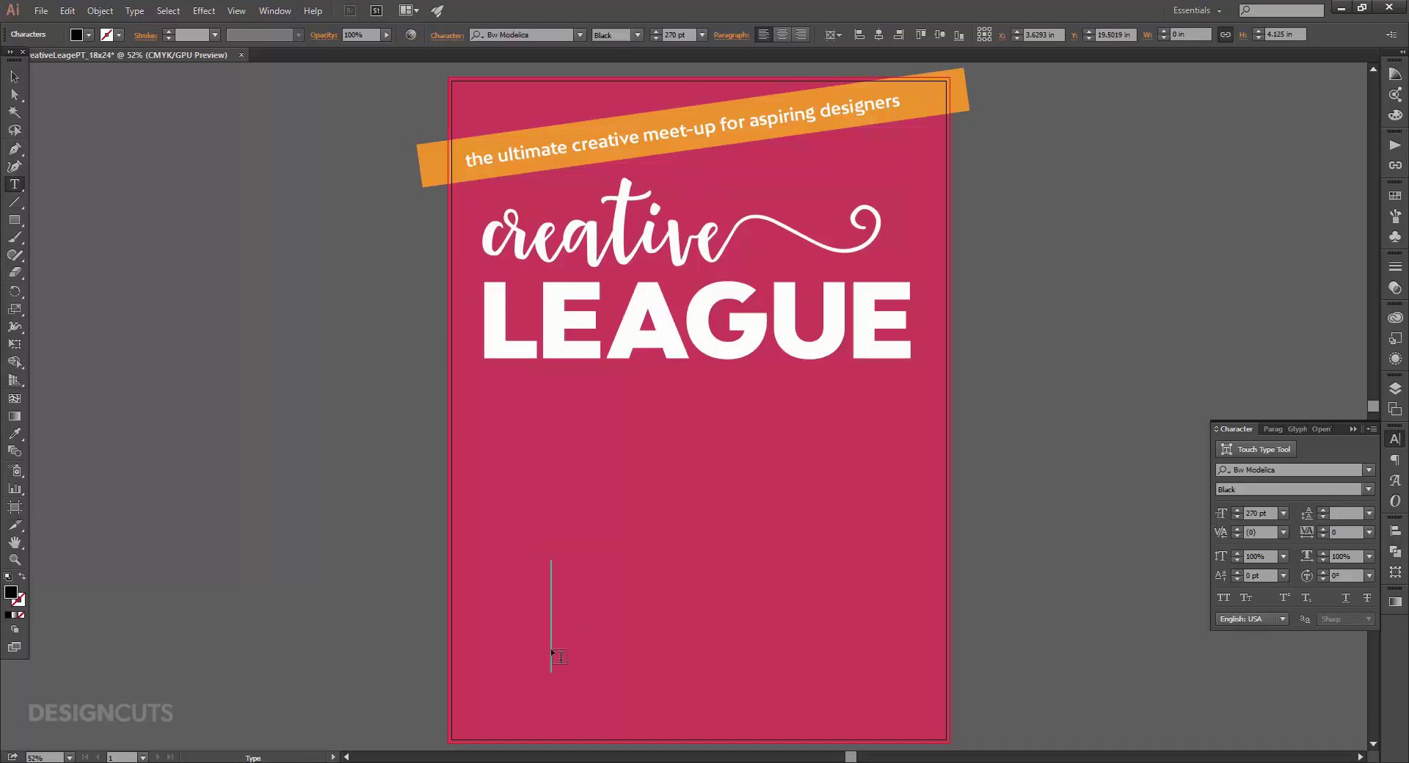
pyautogui.write('For')
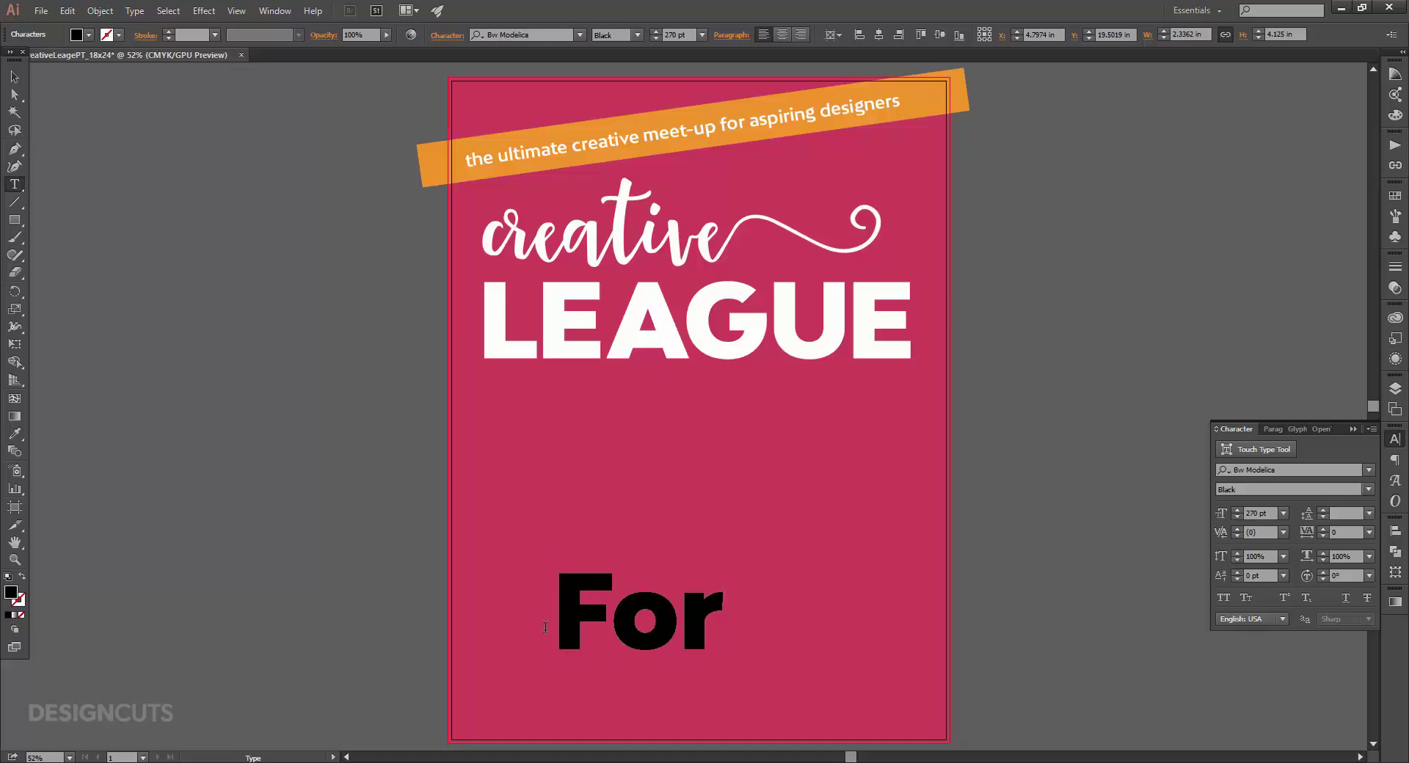
pyautogui.click(22, 80)
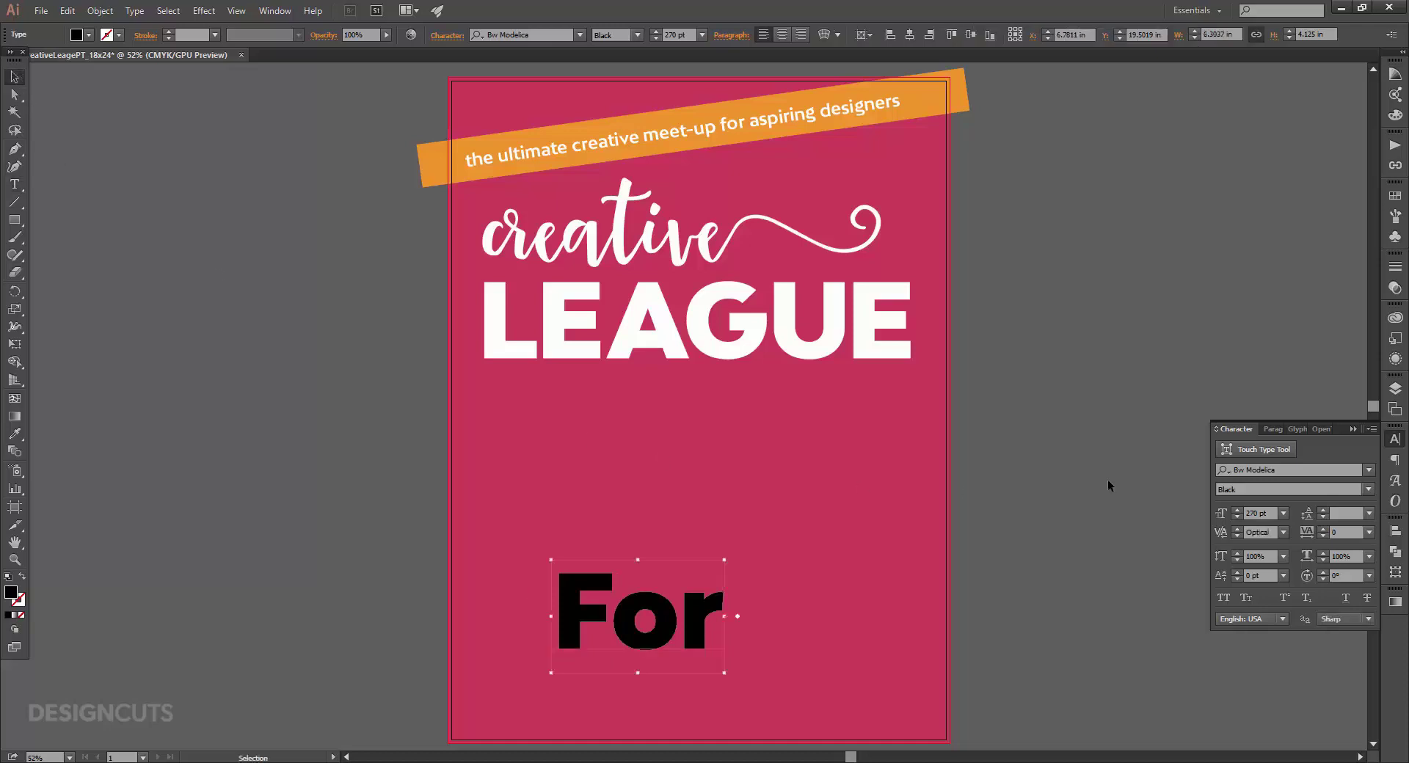
pyautogui.click(1284, 513)
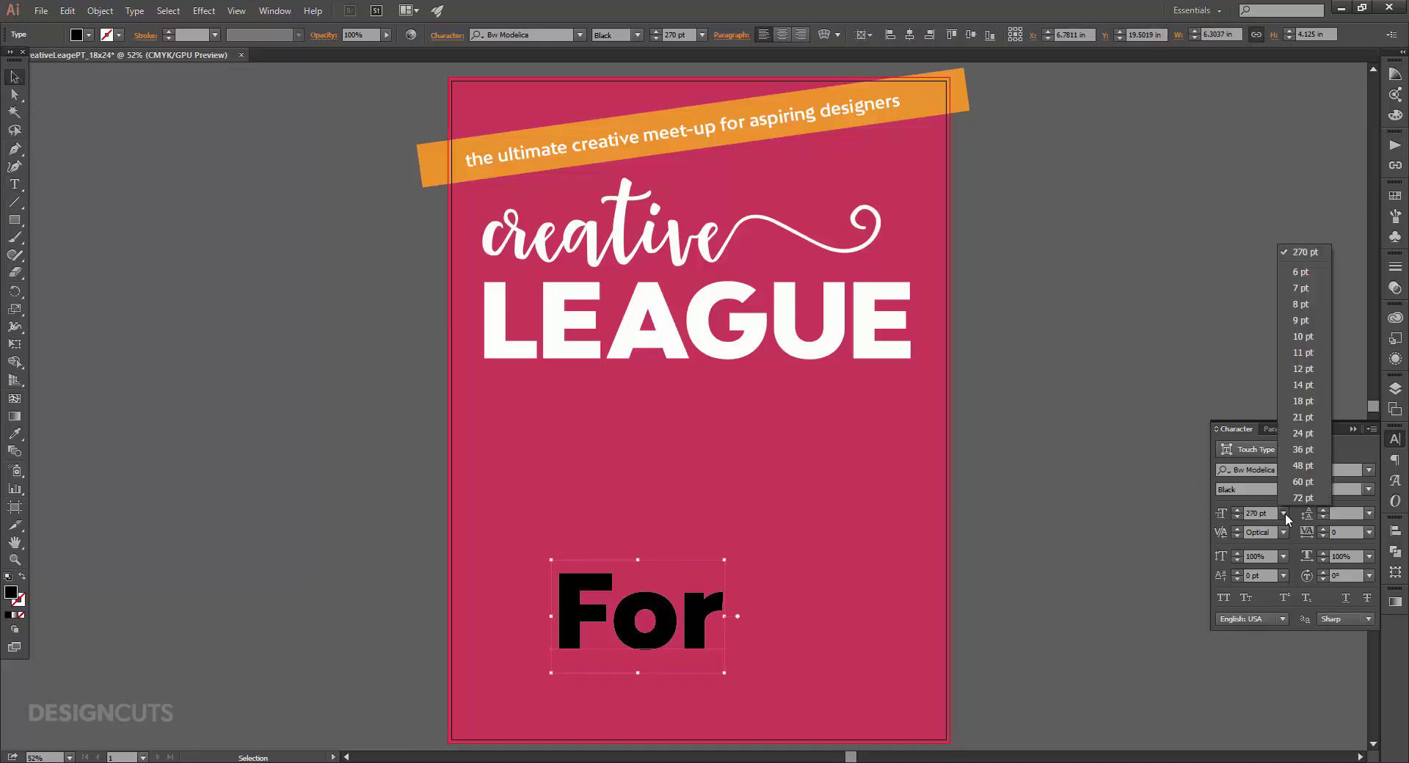
pyautogui.click(1303, 467)
pyautogui.press('t')
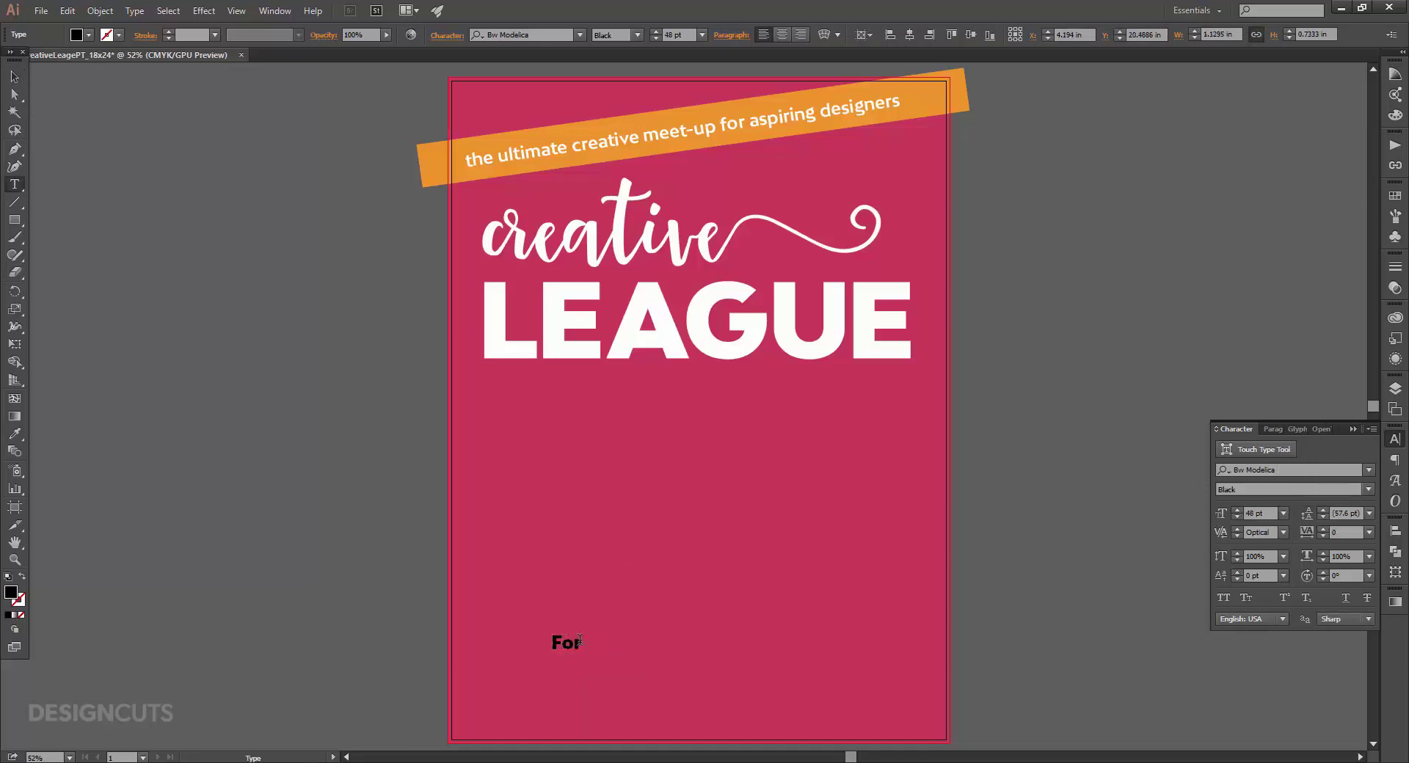
pyautogui.click(580, 640)
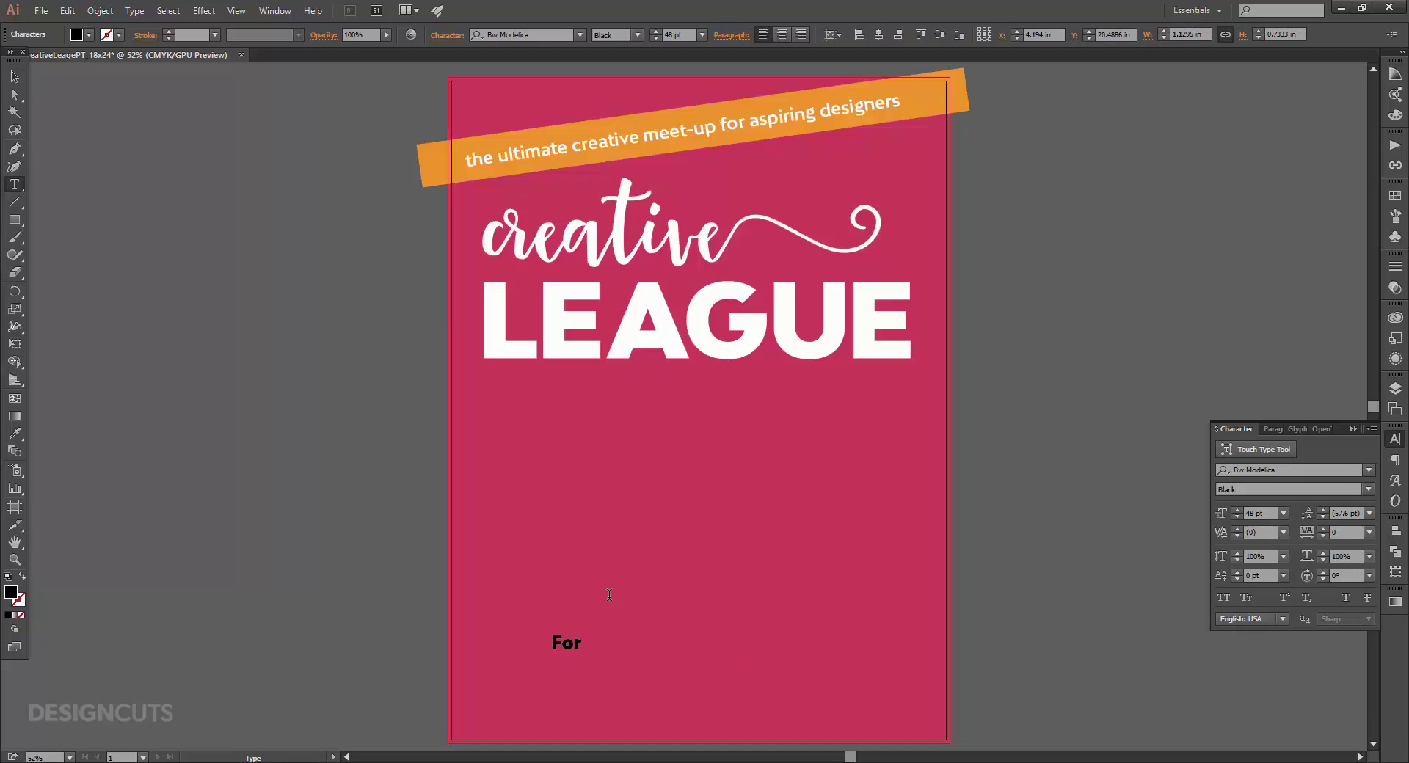
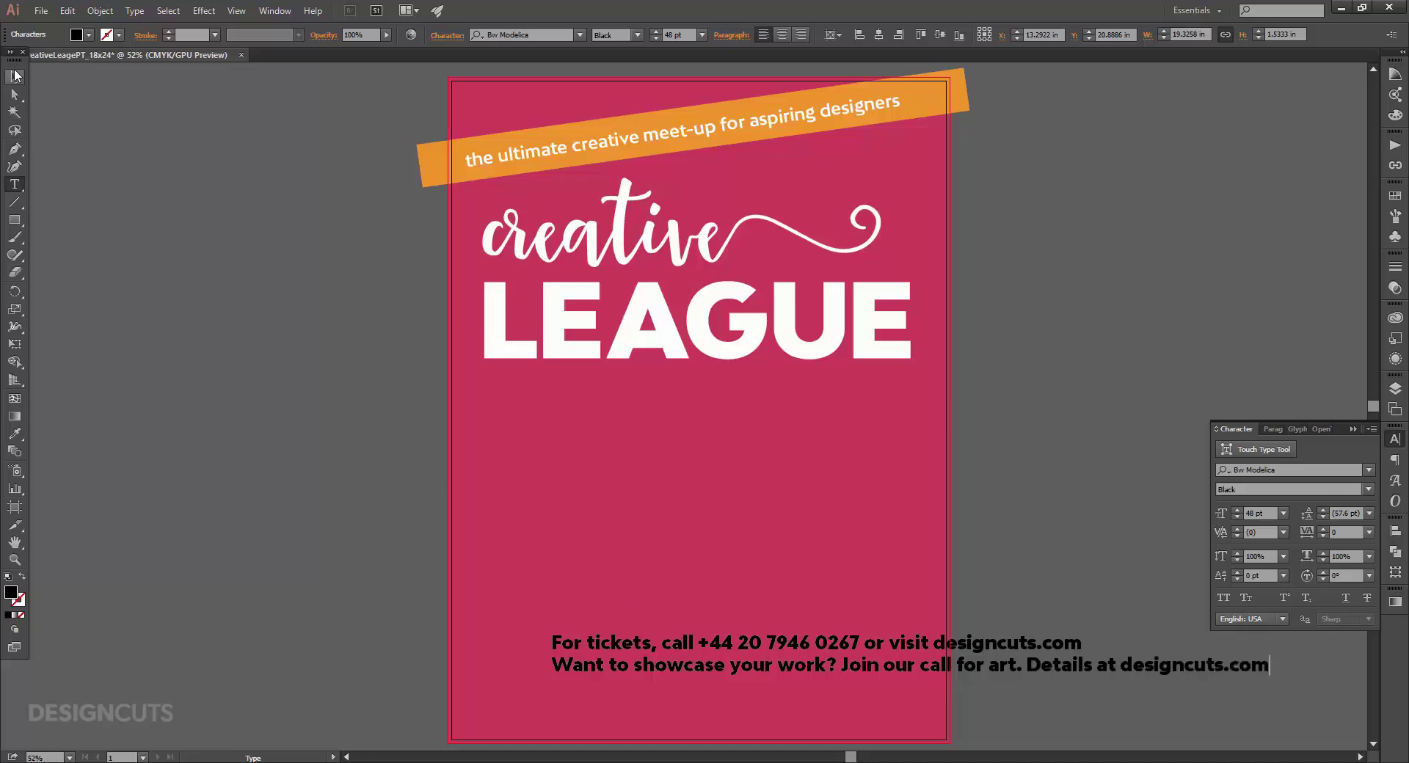
# Make the footer text white in Ridley Grotesk Regular.
pyautogui.click(14, 76)
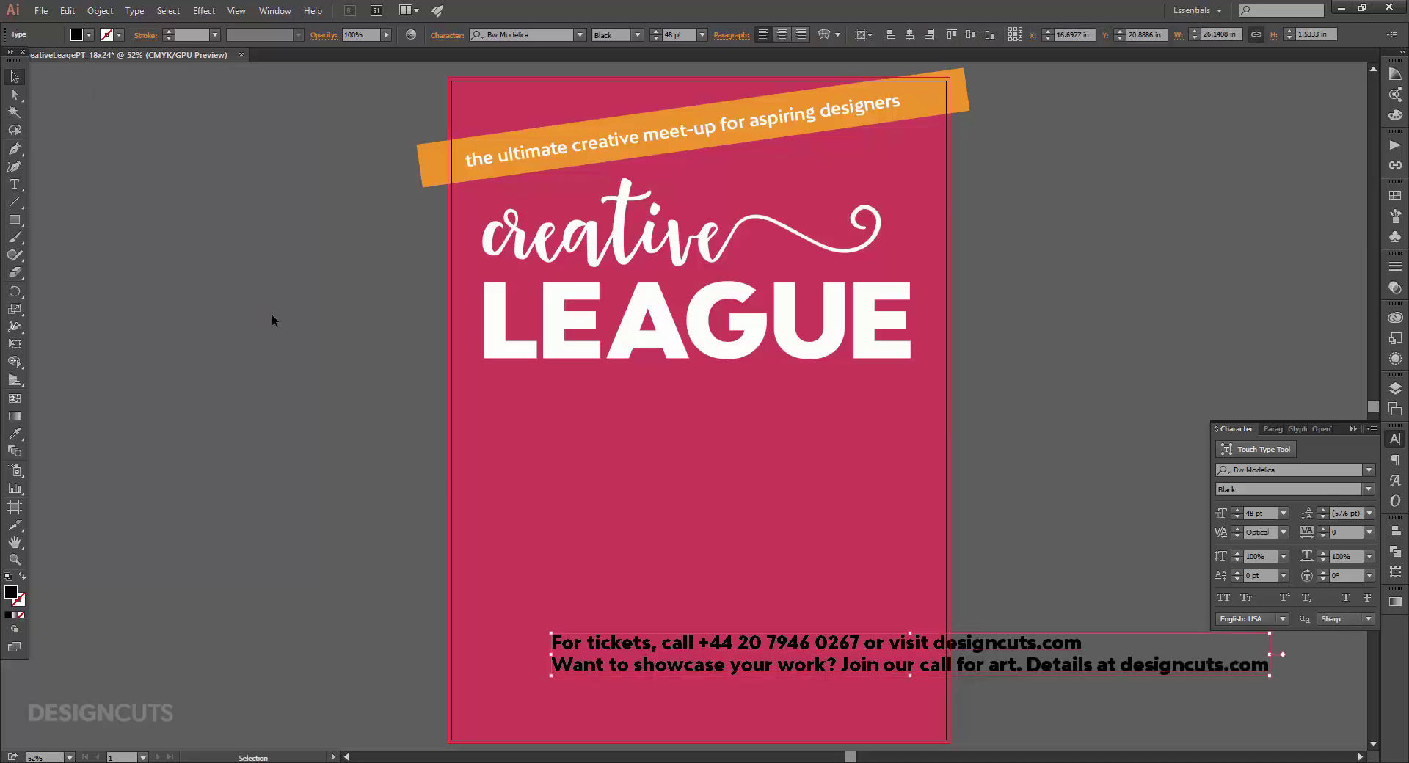
pyautogui.click(1397, 195)
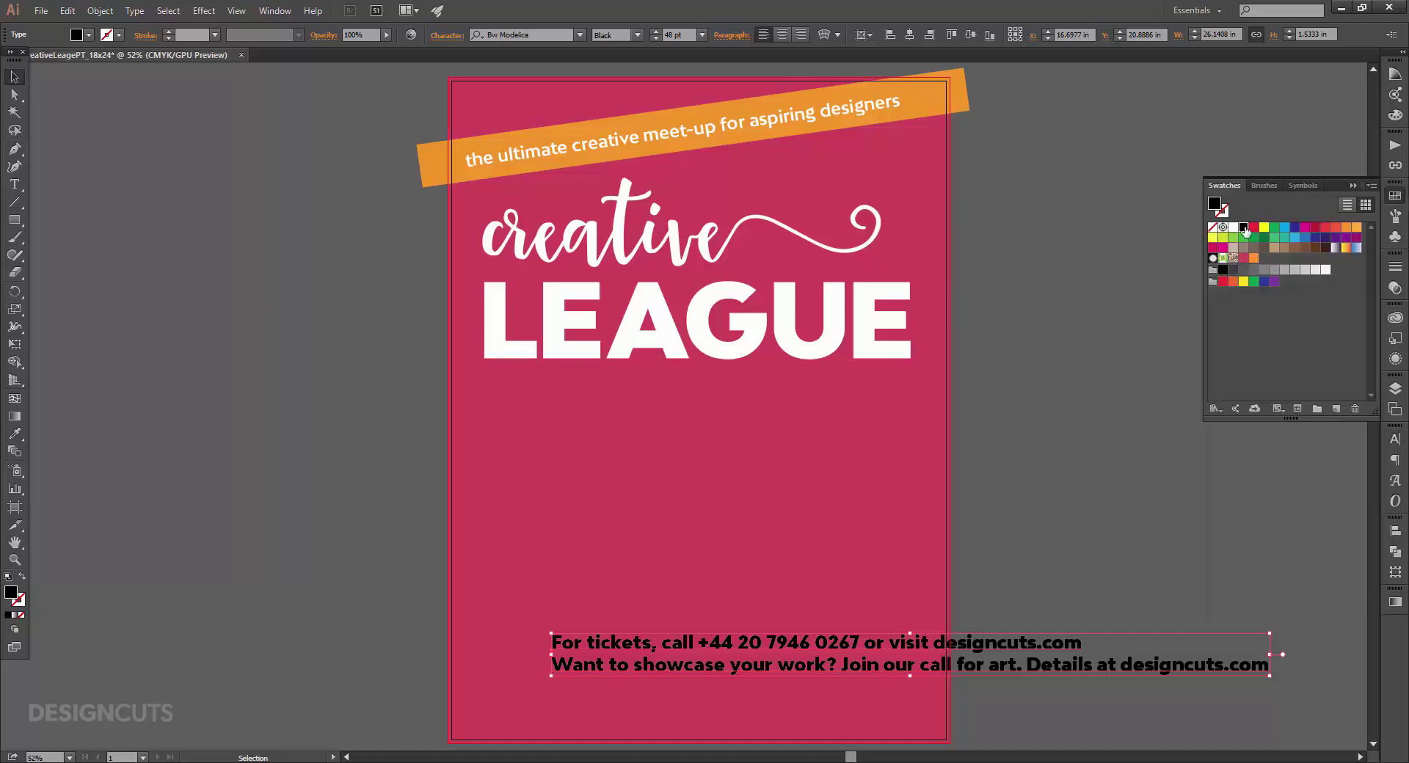
pyautogui.click(1234, 227)
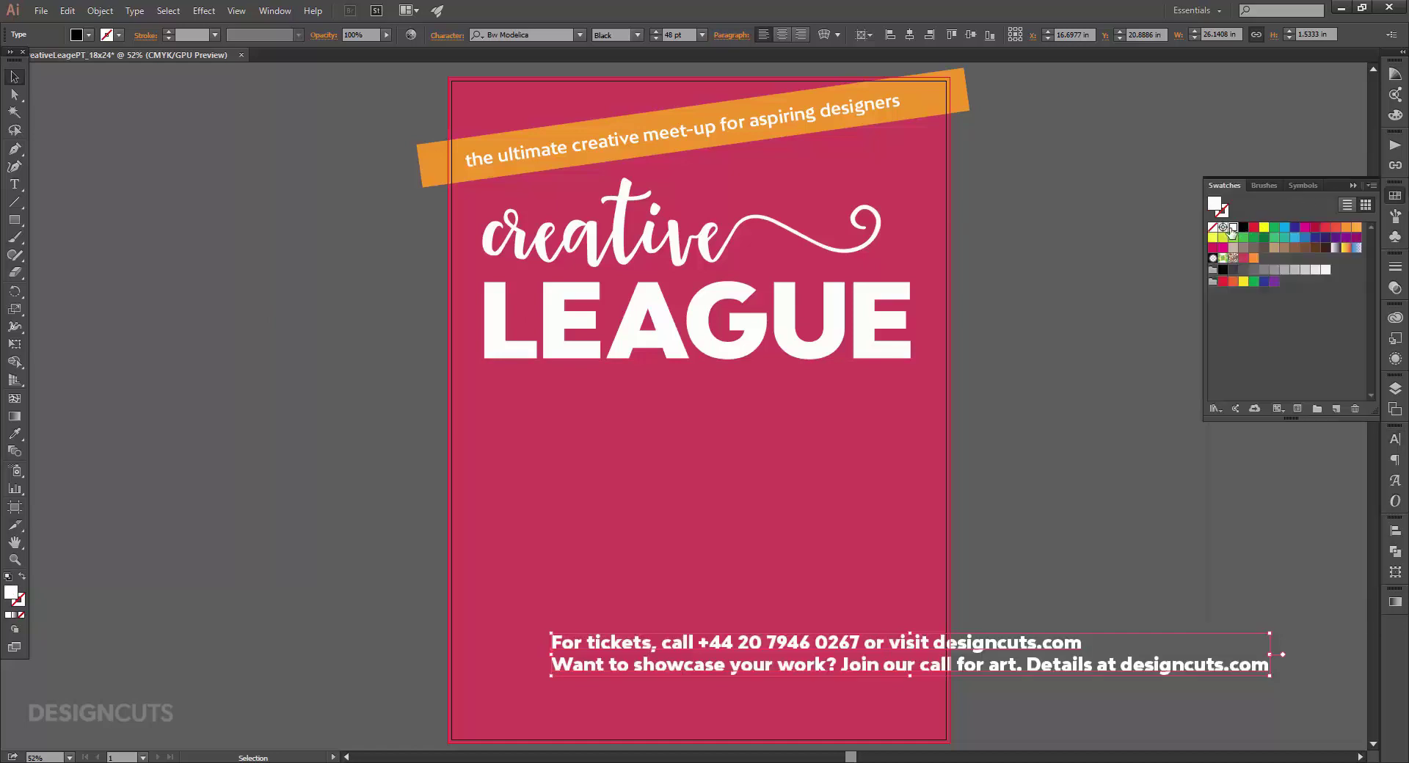
pyautogui.click(1395, 439)
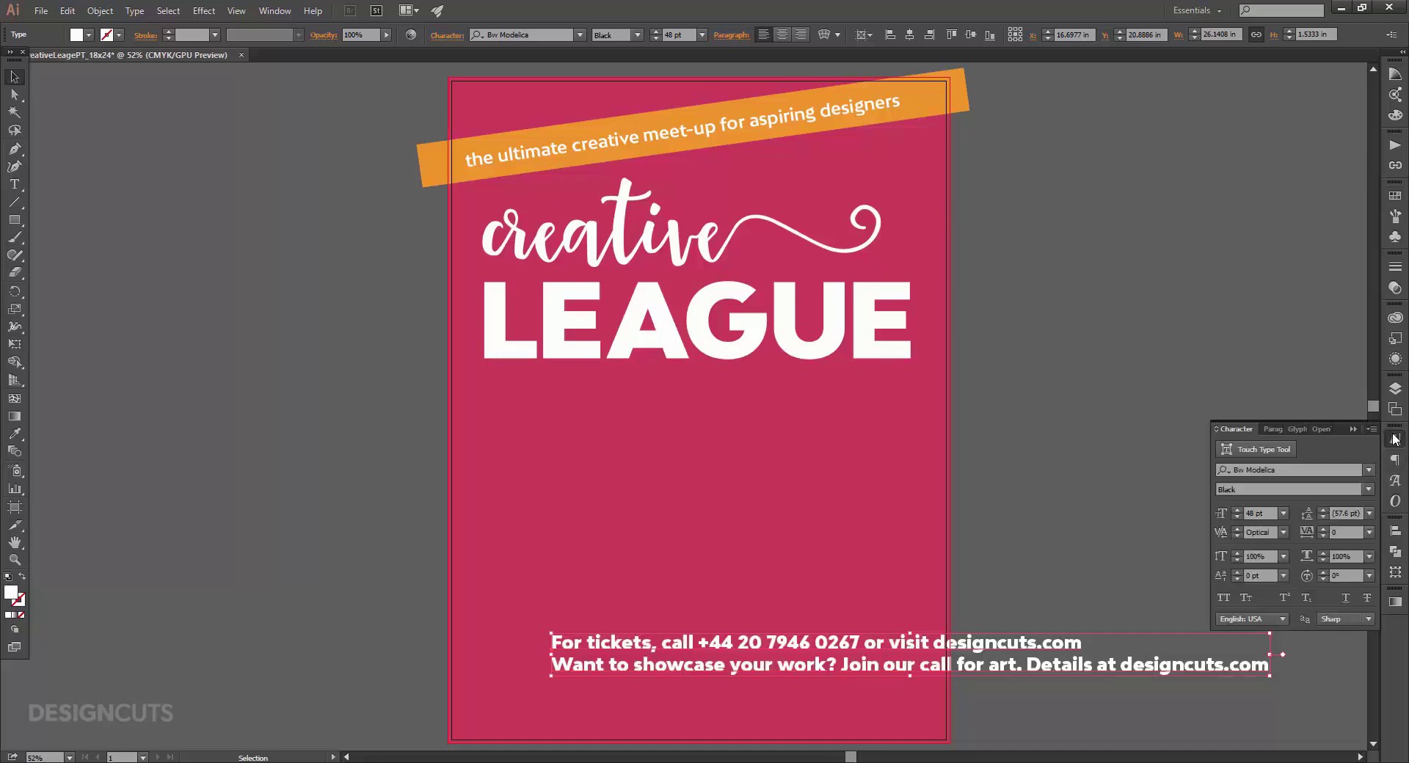
pyautogui.click(1301, 470)
pyautogui.write('ridle')
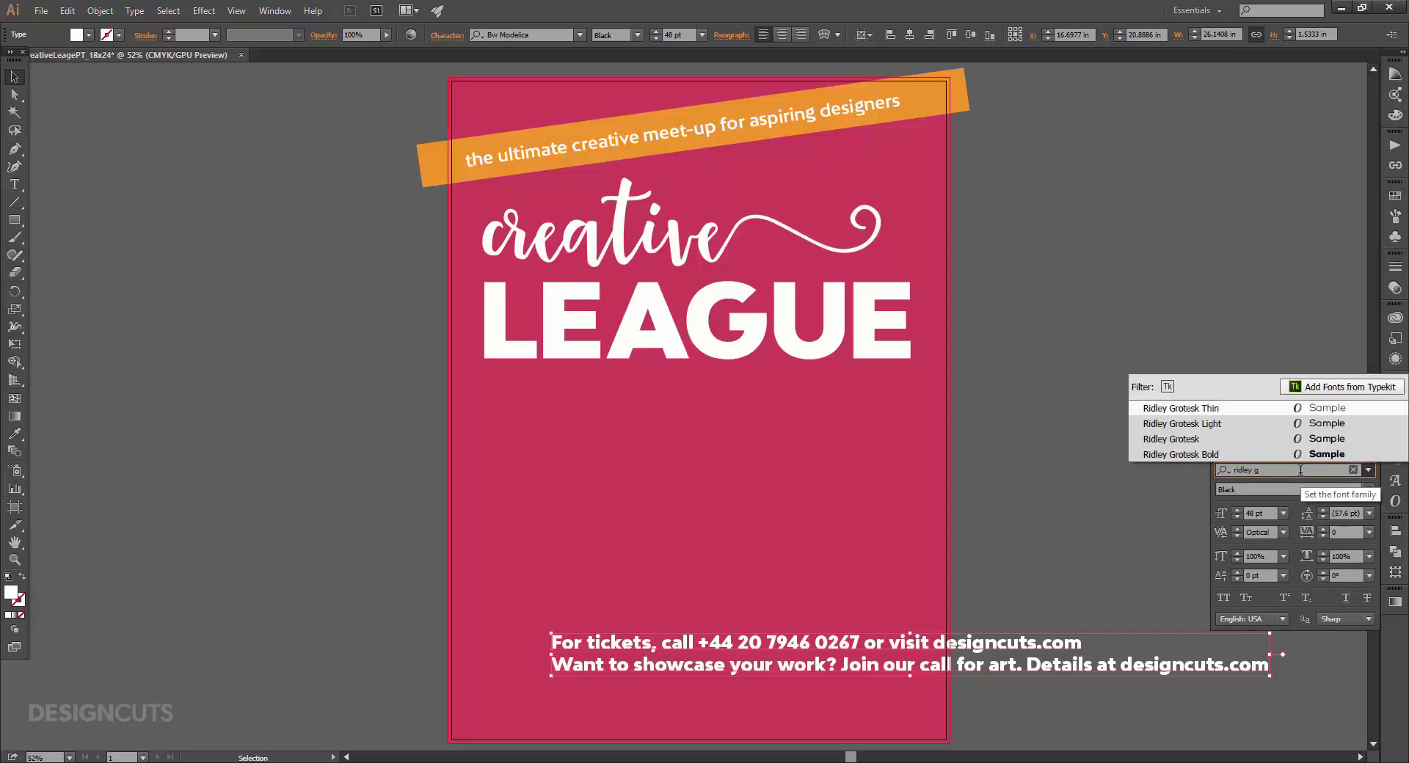
pyautogui.write('y g')
pyautogui.click(1305, 439)
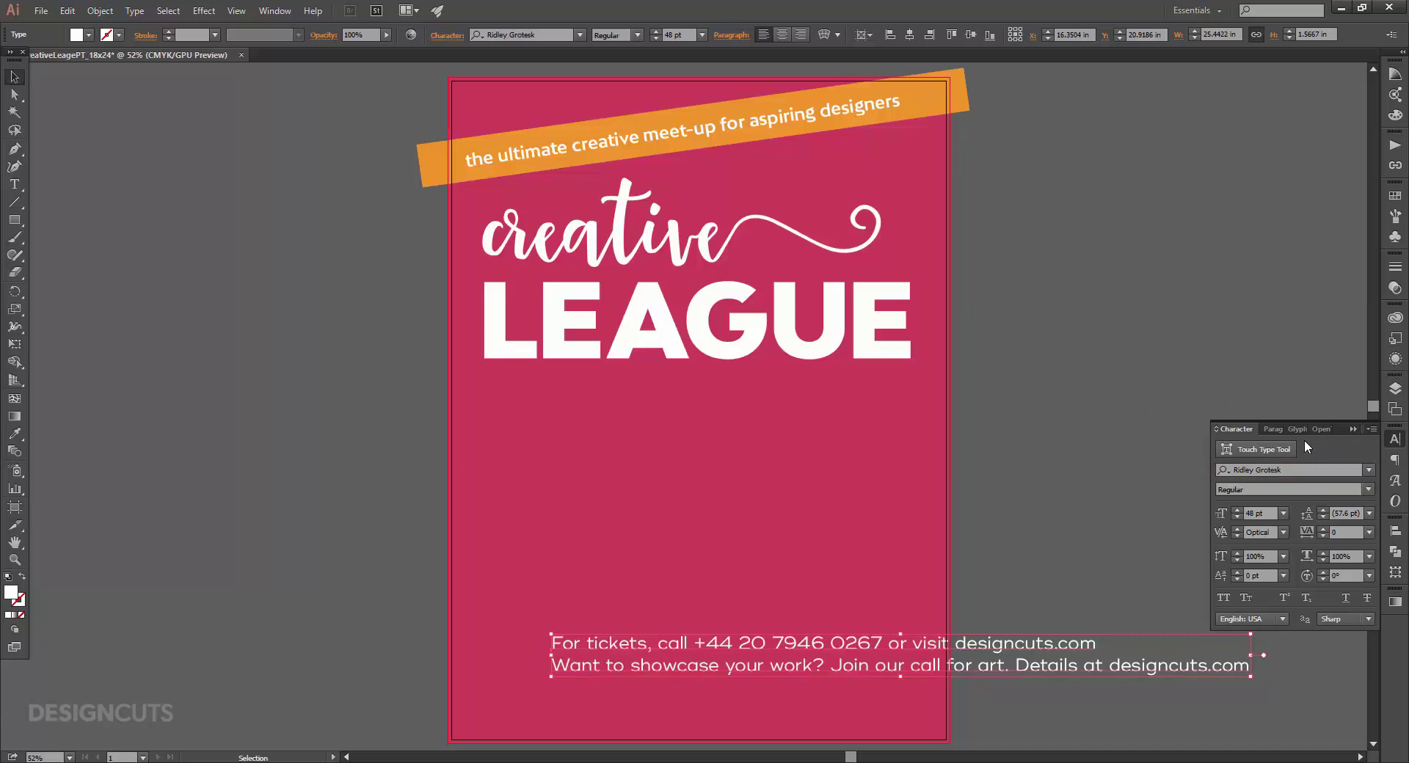
# Set the footer to 22 pt and centre-align both lines.
pyautogui.click(1252, 513)
pyautogui.write('22')
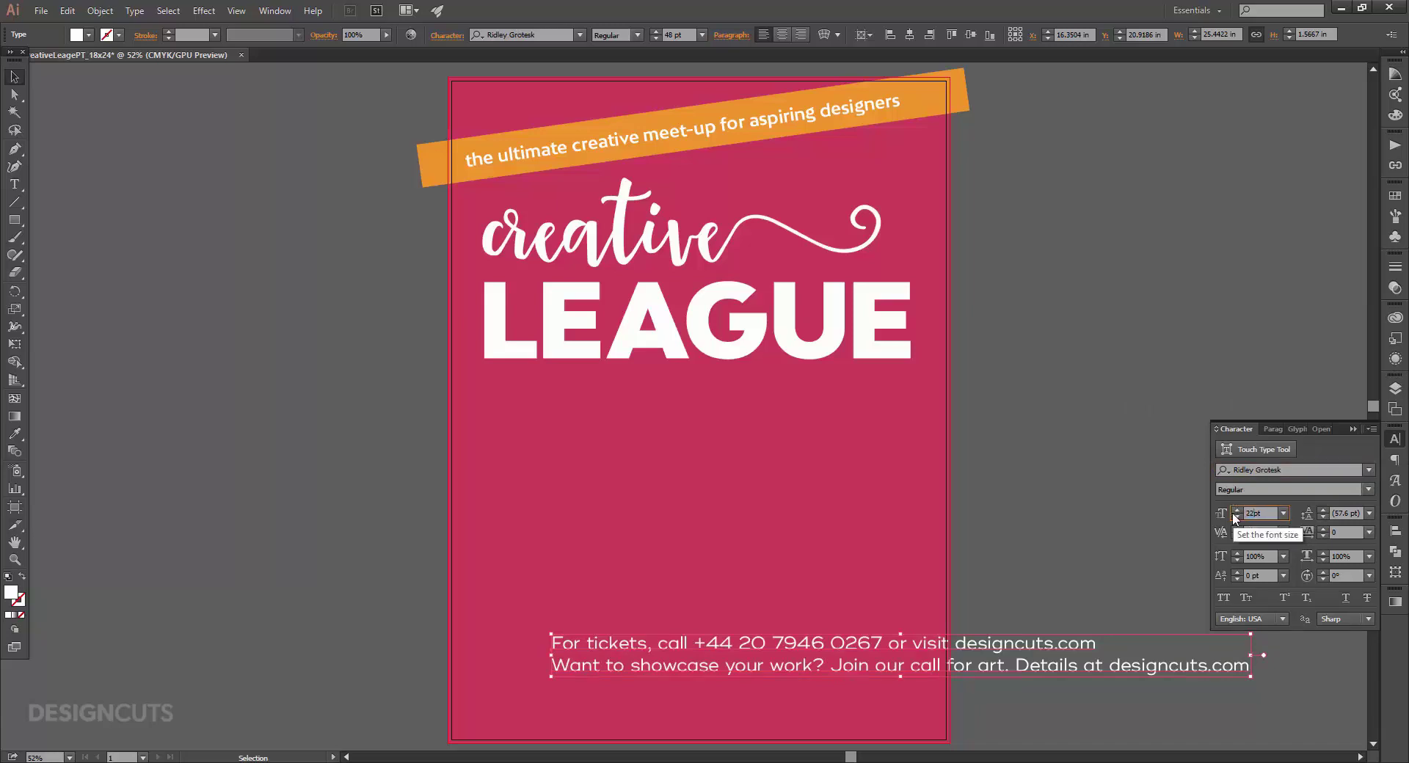
pyautogui.press('Return')
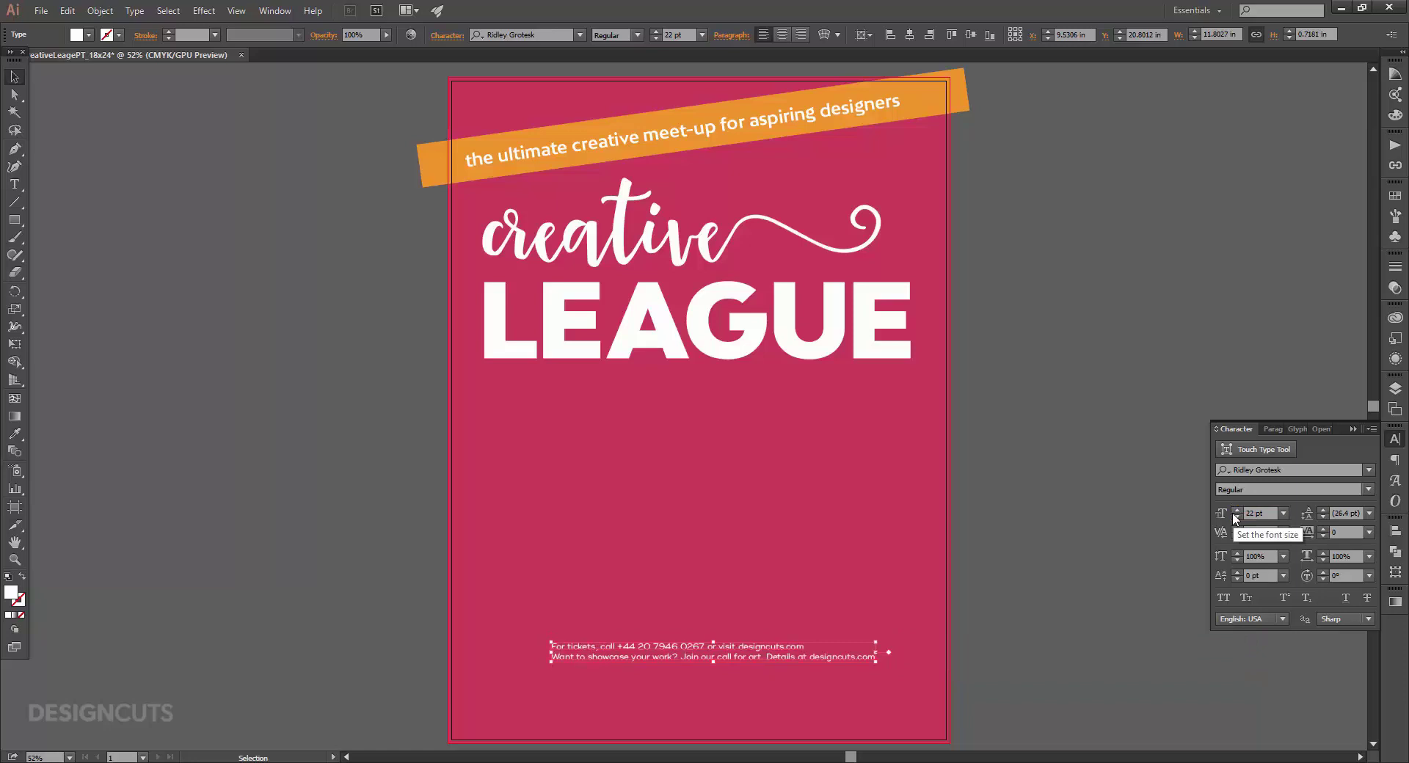
pyautogui.click(1274, 429)
pyautogui.click(1249, 449)
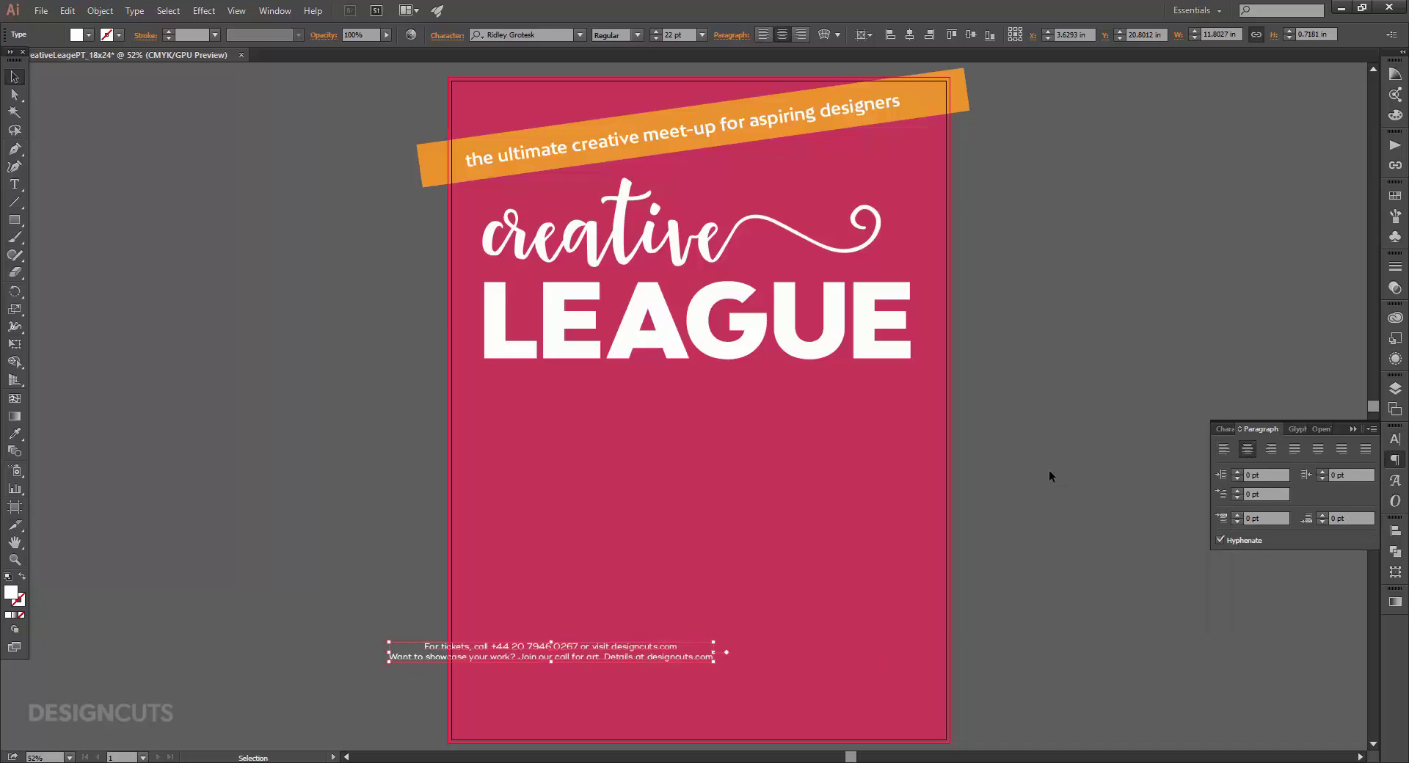
# Make the ticket line orange in Kardia Thick.
pyautogui.press('t')
pyautogui.tripleClick(638, 643)
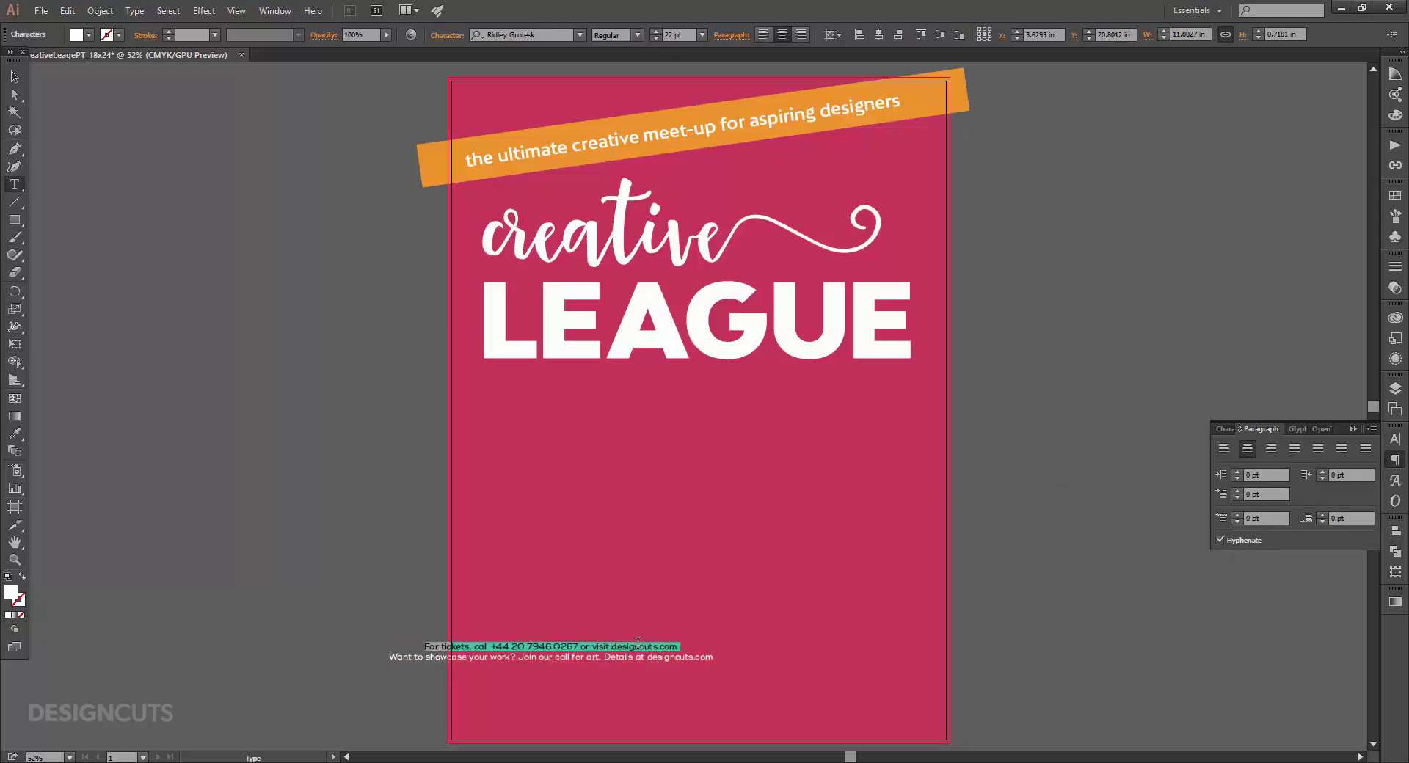
pyautogui.click(1396, 196)
pyautogui.click(1255, 260)
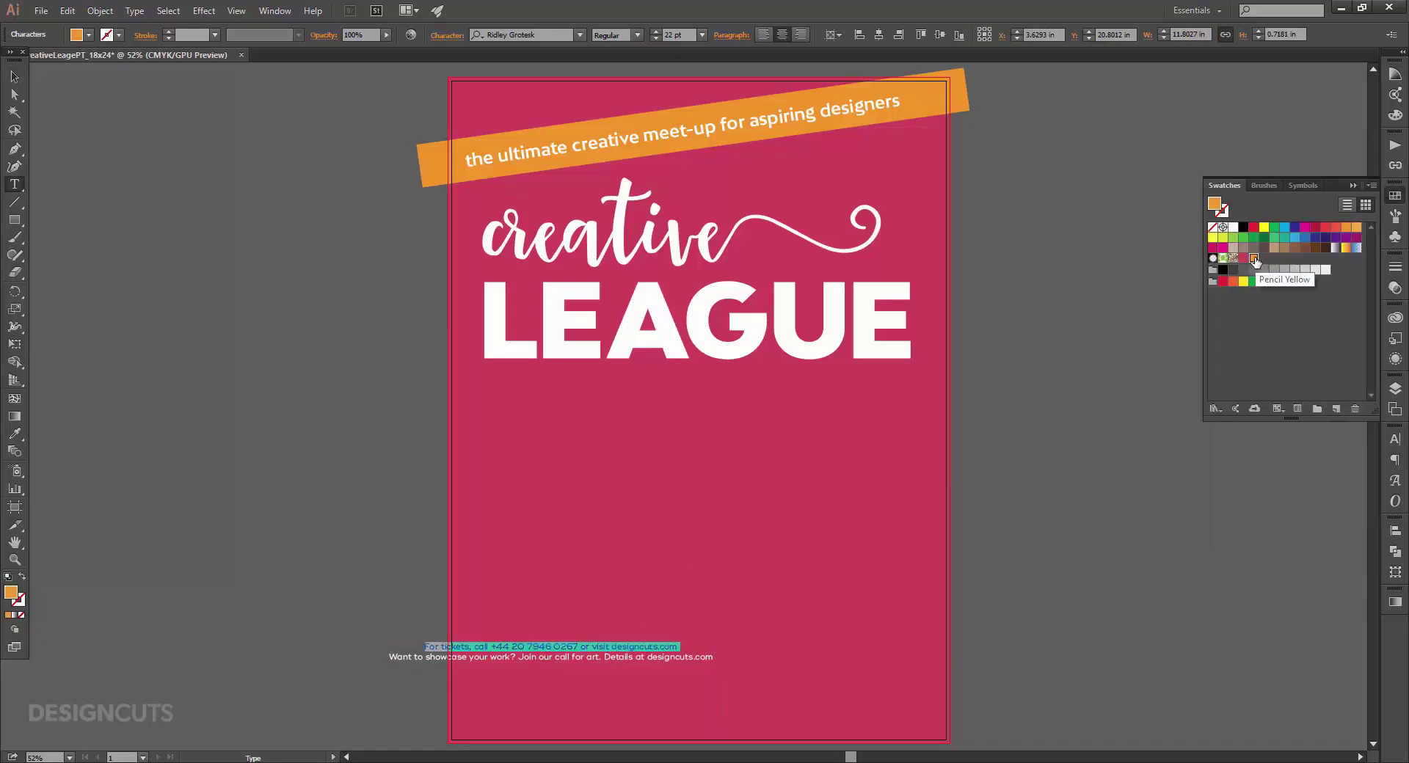
pyautogui.click(1395, 437)
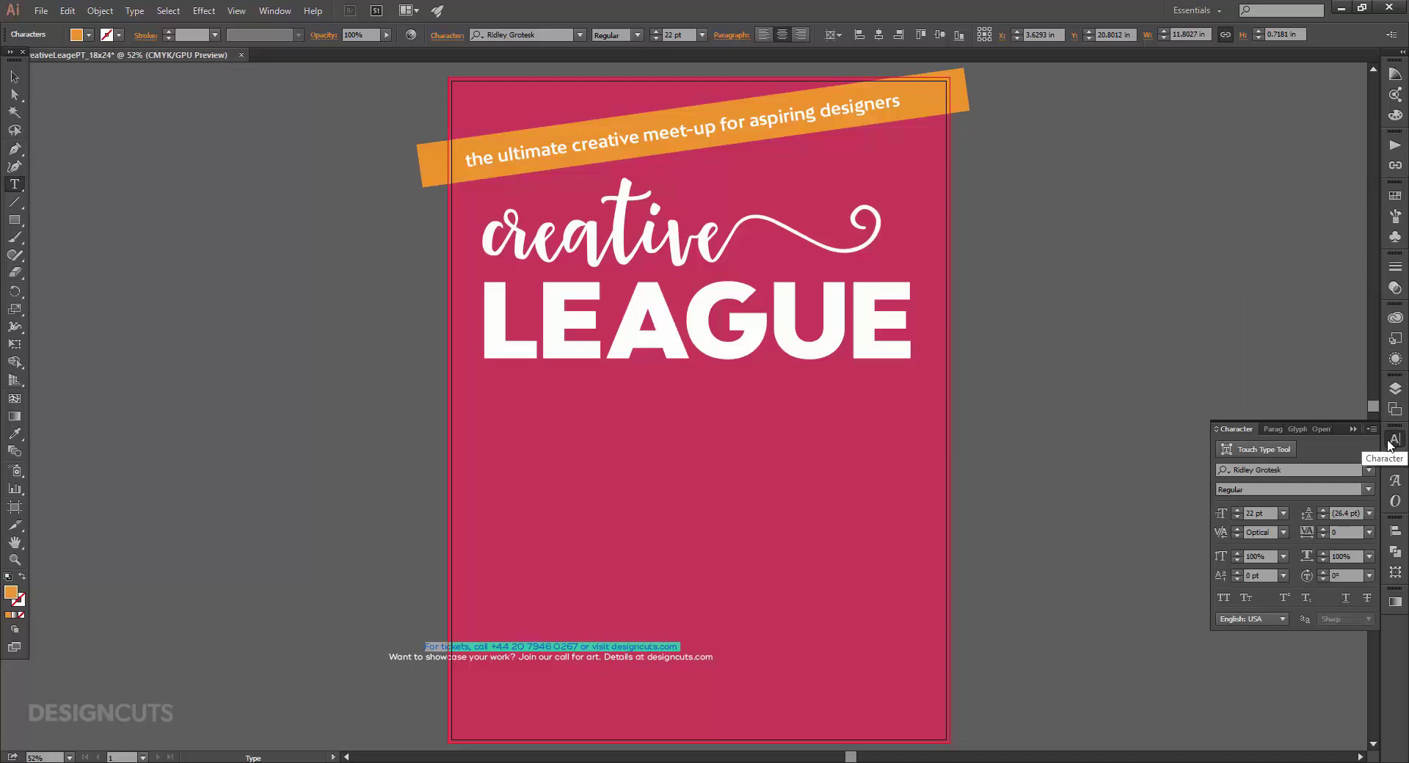
pyautogui.click(1298, 471)
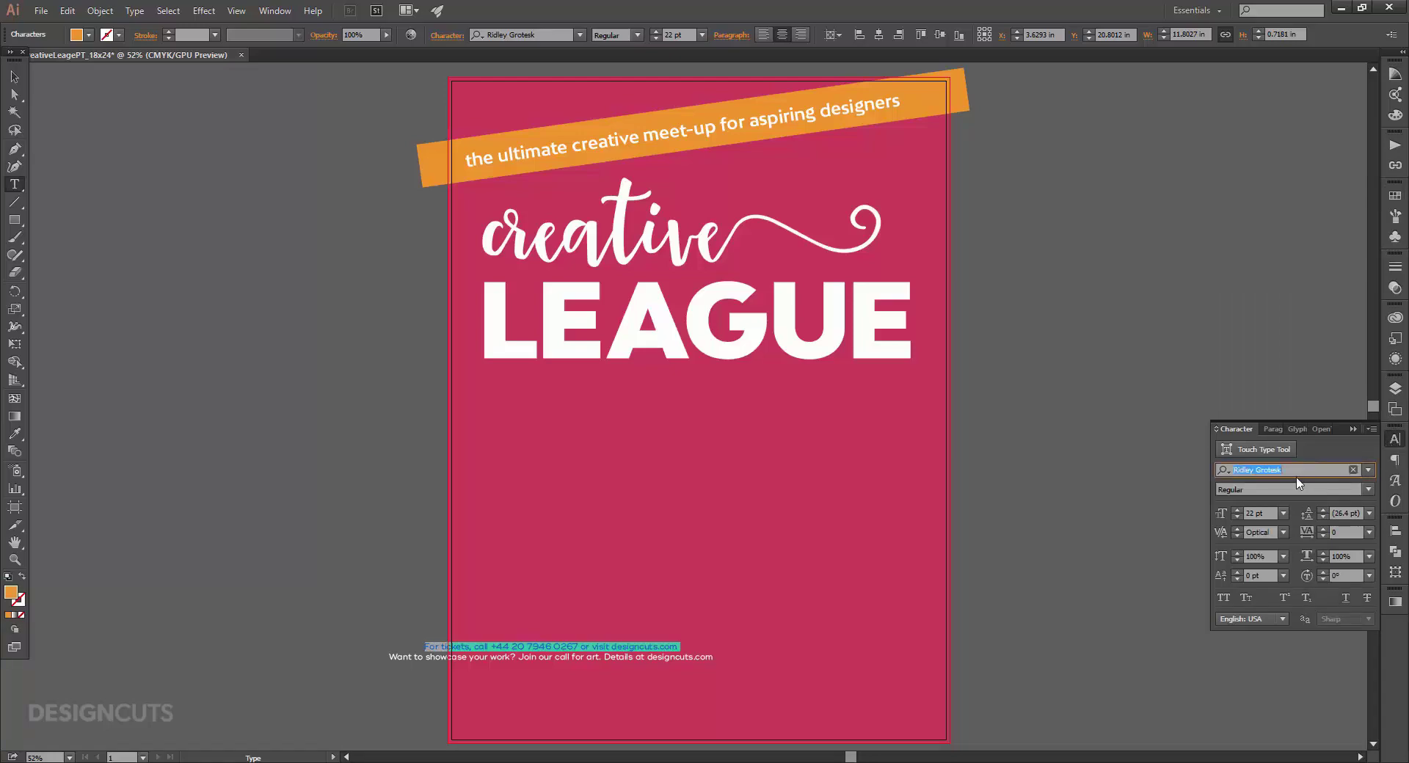
pyautogui.write('ka')
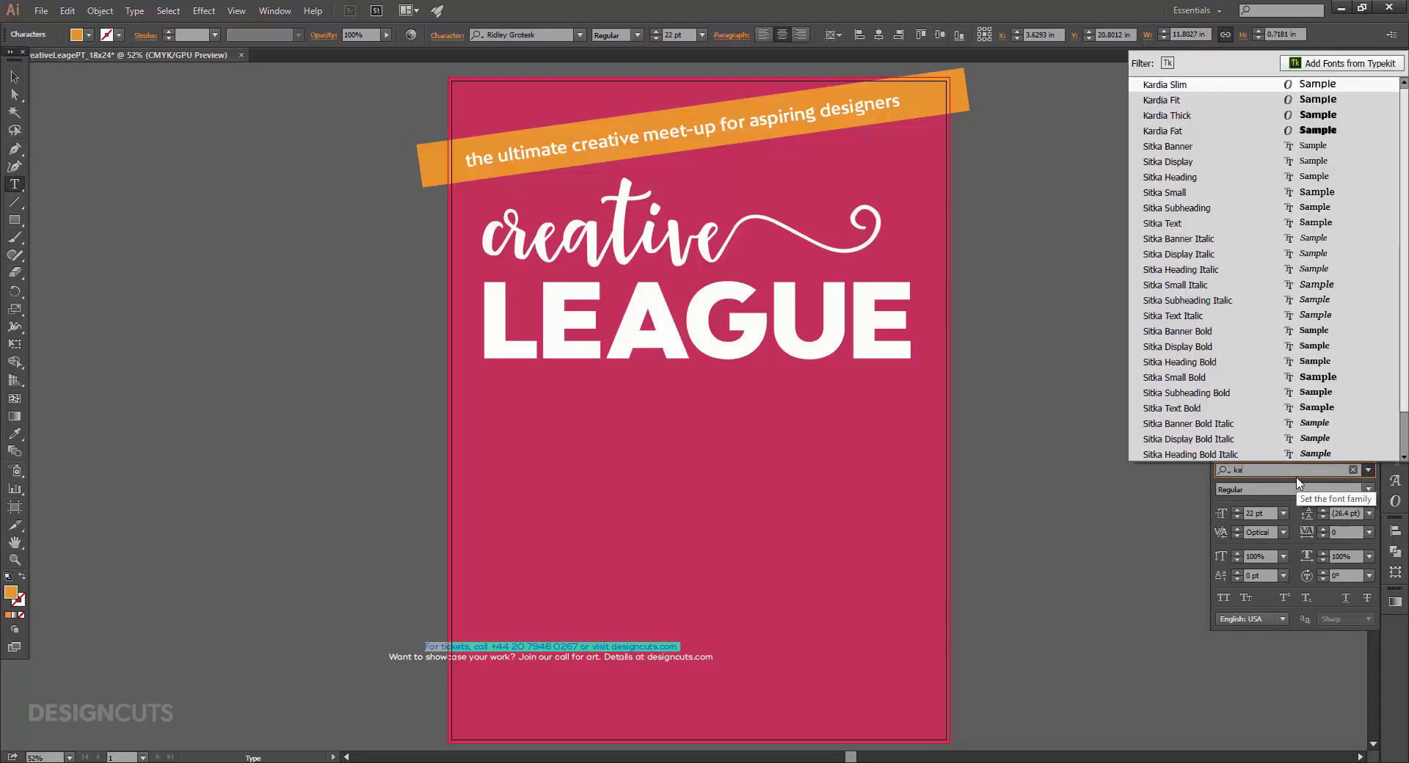
pyautogui.write('rdi')
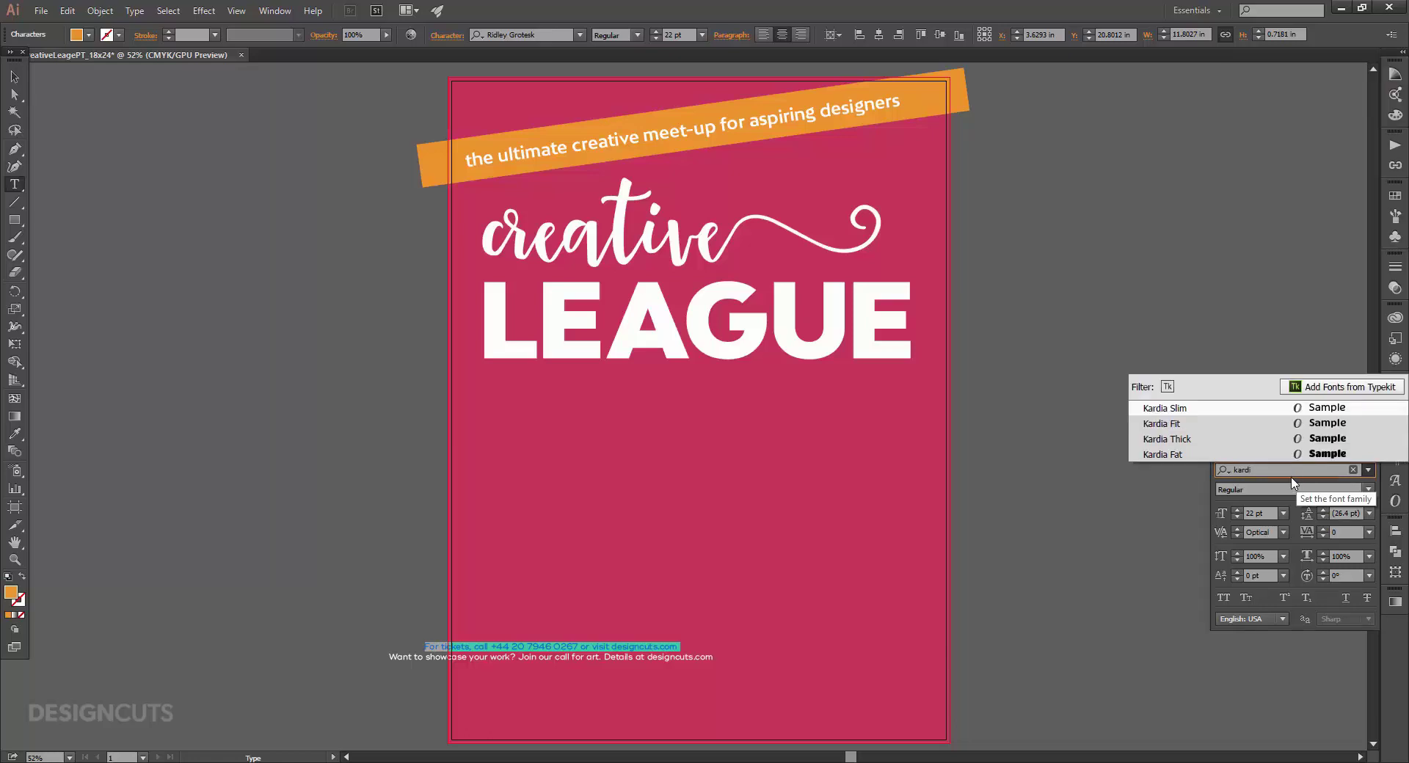
pyautogui.click(1311, 438)
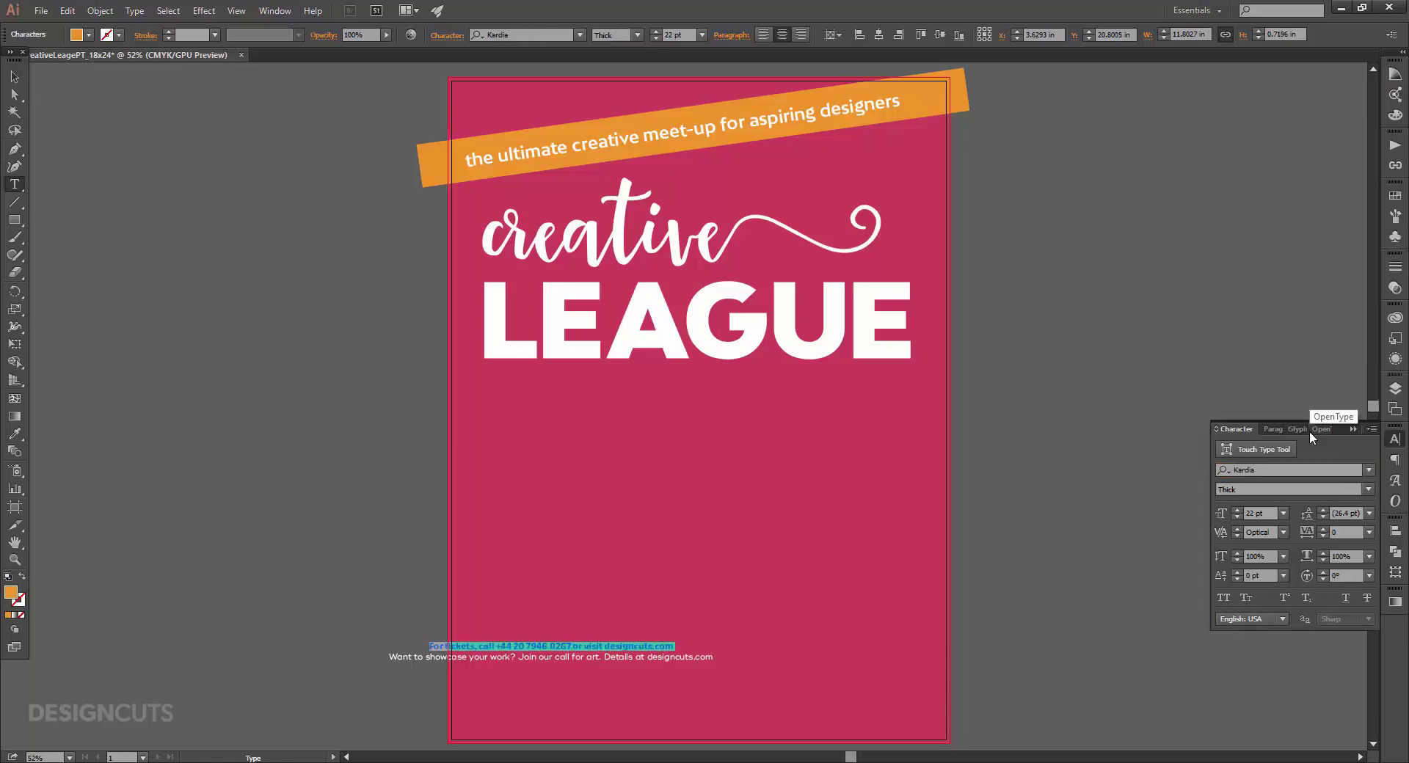
# Enlarge the ticket line to 28 pt and set it in All Caps.
pyautogui.click(1237, 511)
pyautogui.click(1237, 510)
pyautogui.click(1237, 510)
pyautogui.click(1237, 510)
pyautogui.click(1237, 510)
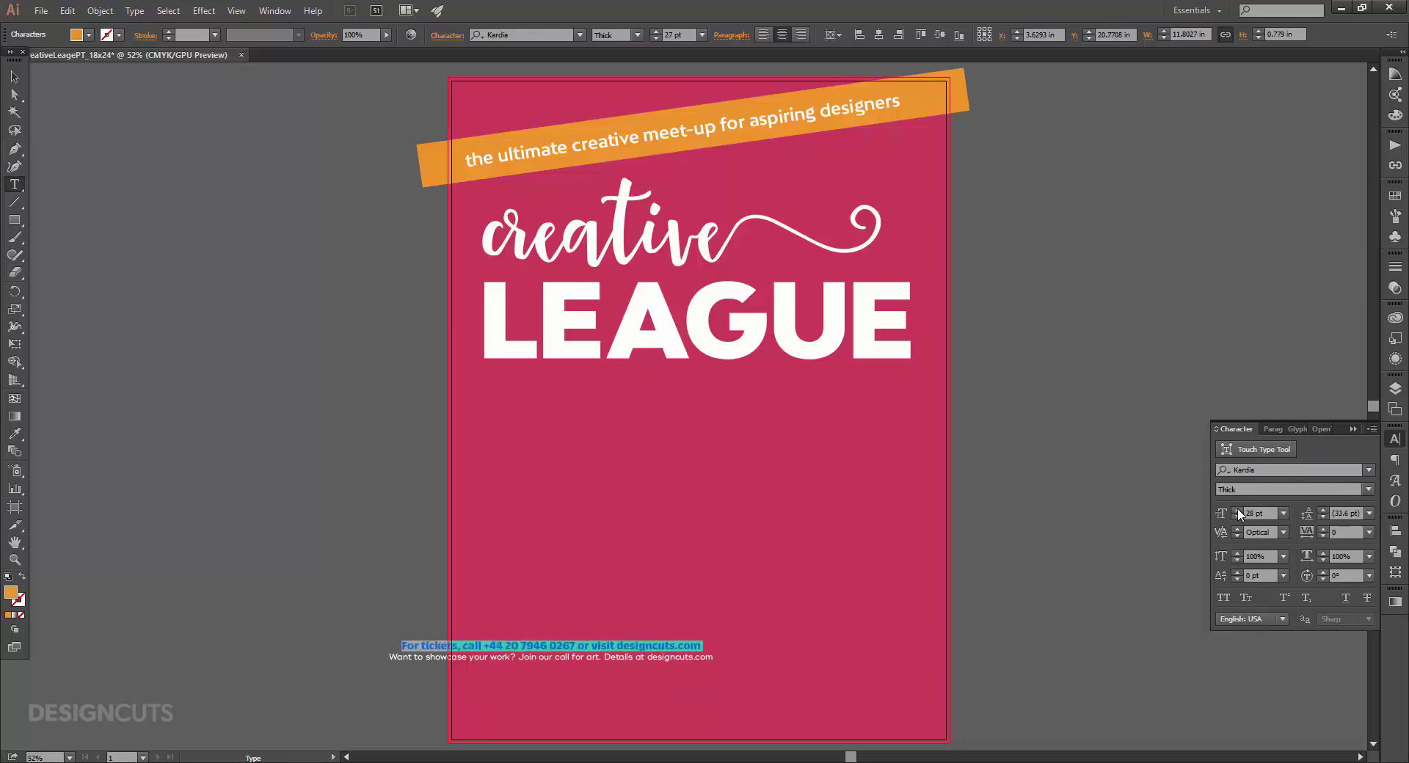
pyautogui.click(1238, 510)
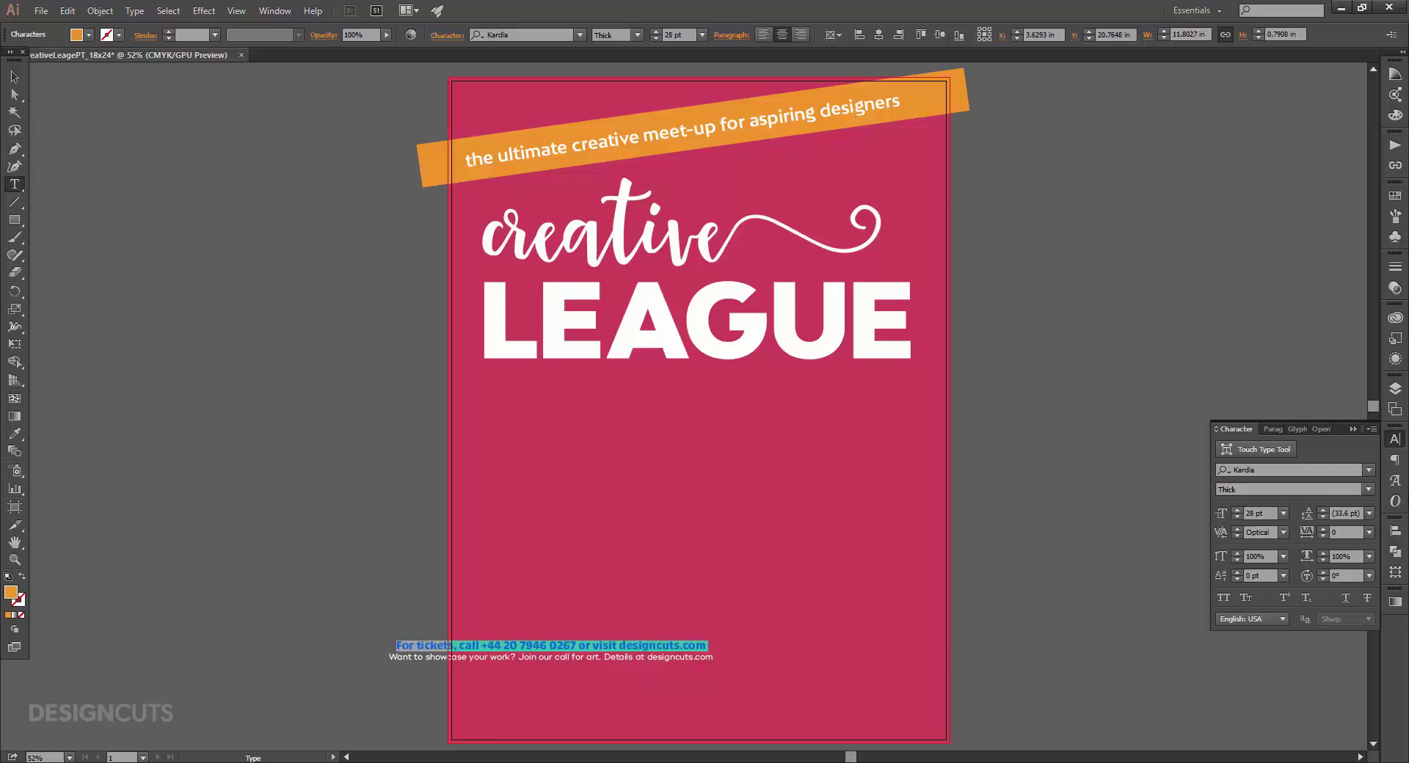
pyautogui.click(1372, 429)
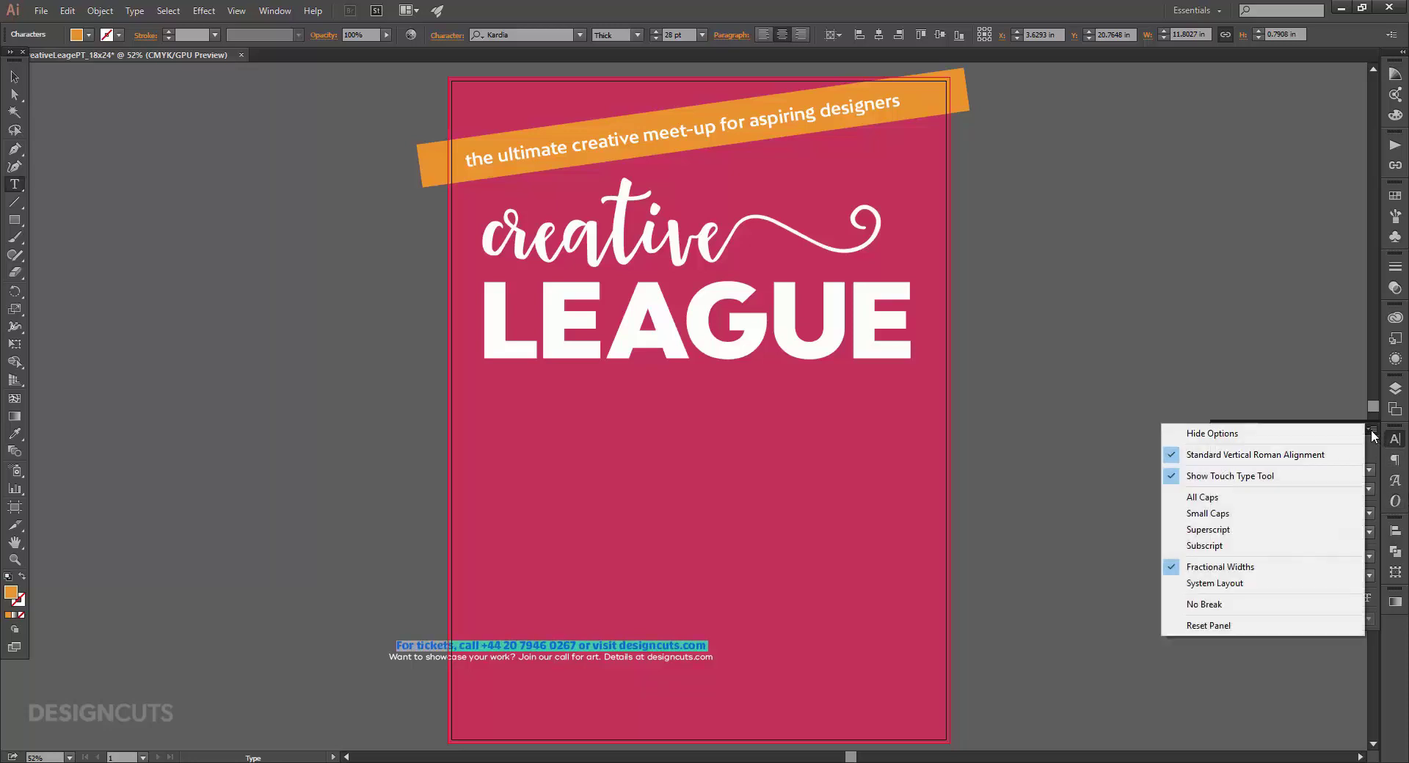
pyautogui.click(1227, 496)
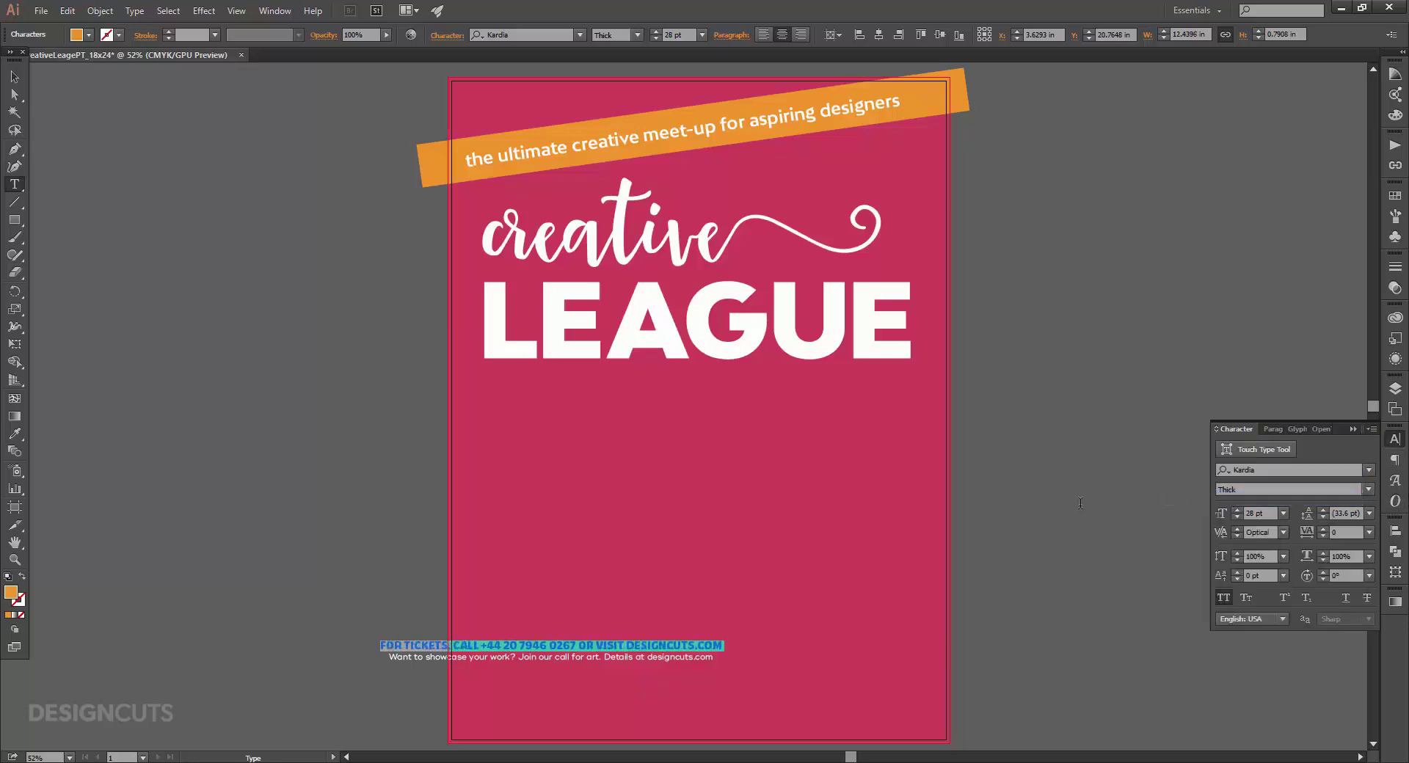
# Move the footer to the poster bottom and centre it horizontally on the artboard.
pyautogui.press('Escape')
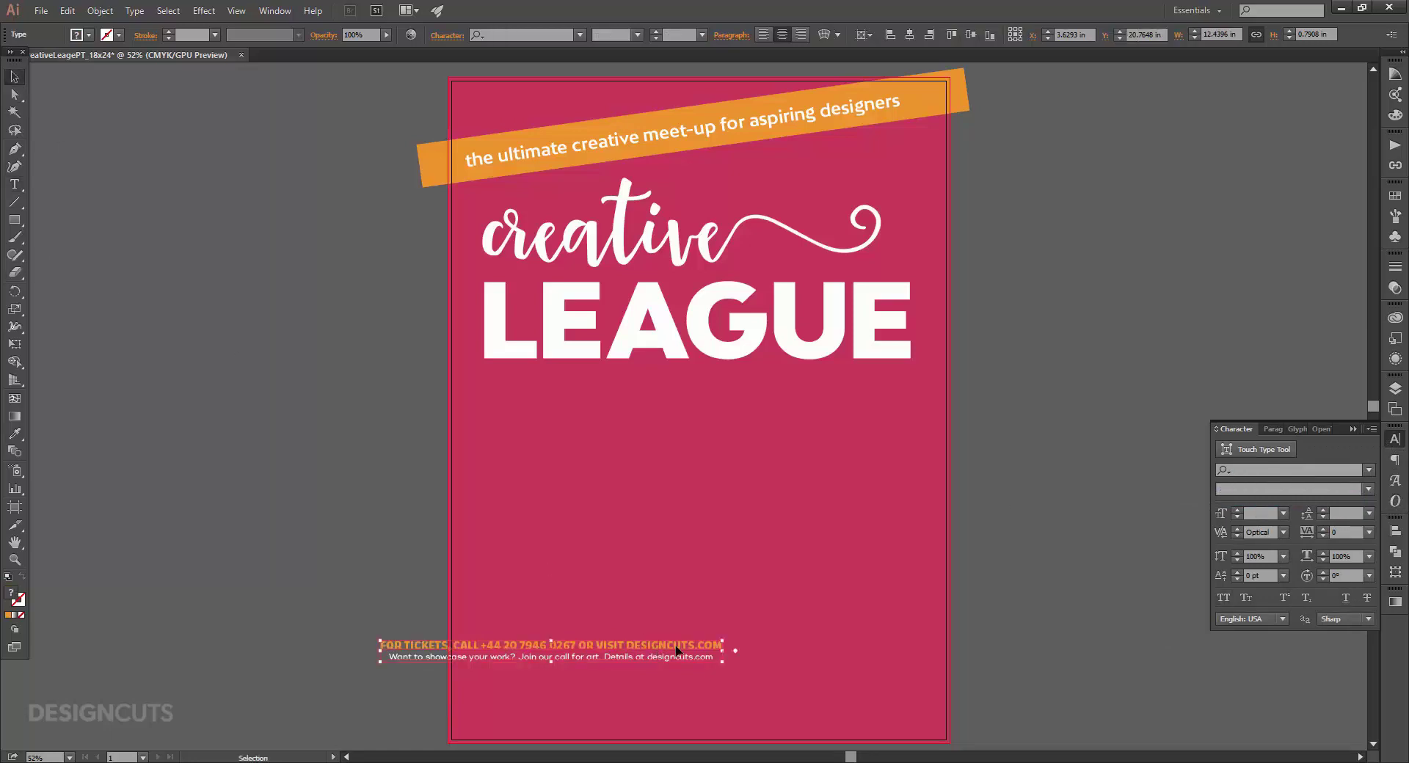
pyautogui.moveTo(661, 646); pyautogui.dragTo(807, 711)
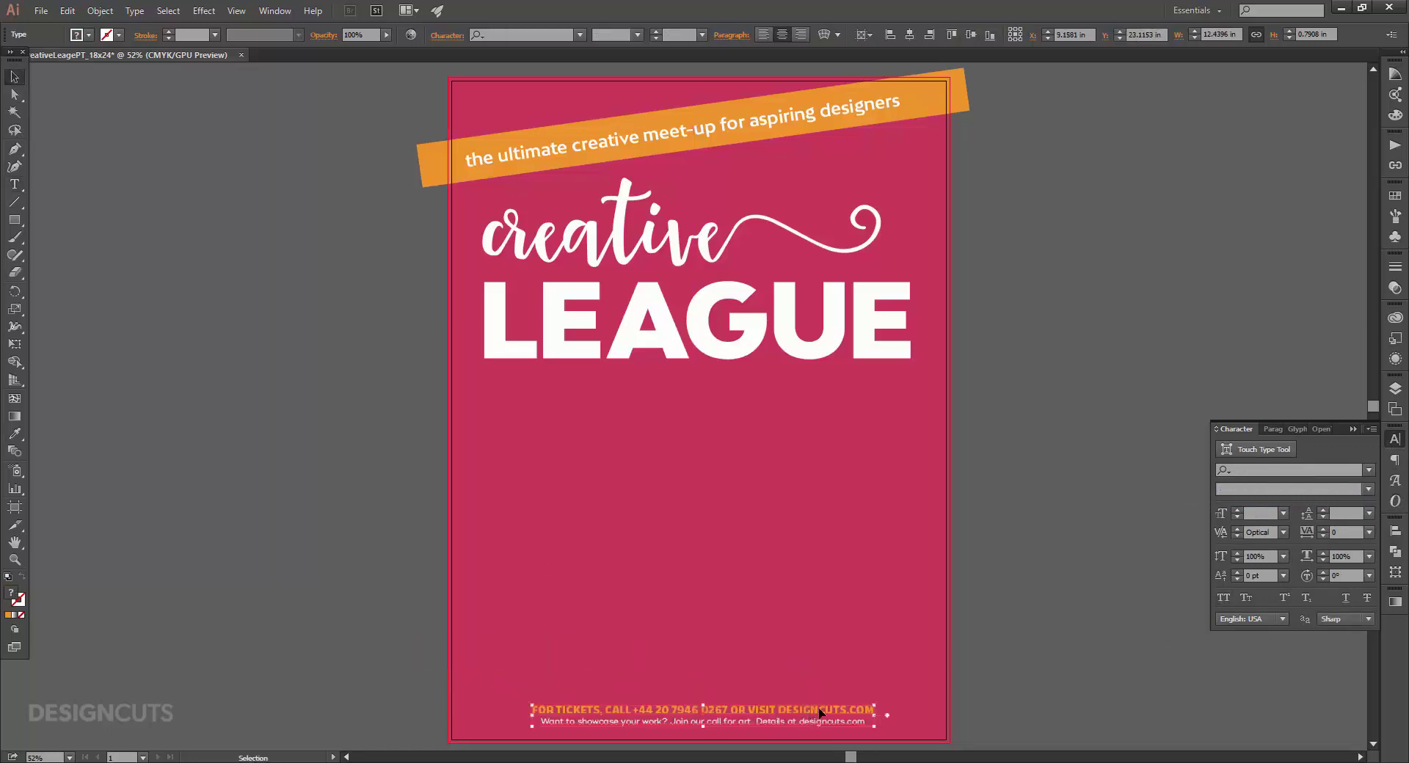
pyautogui.click(1395, 530)
pyautogui.click(1251, 554)
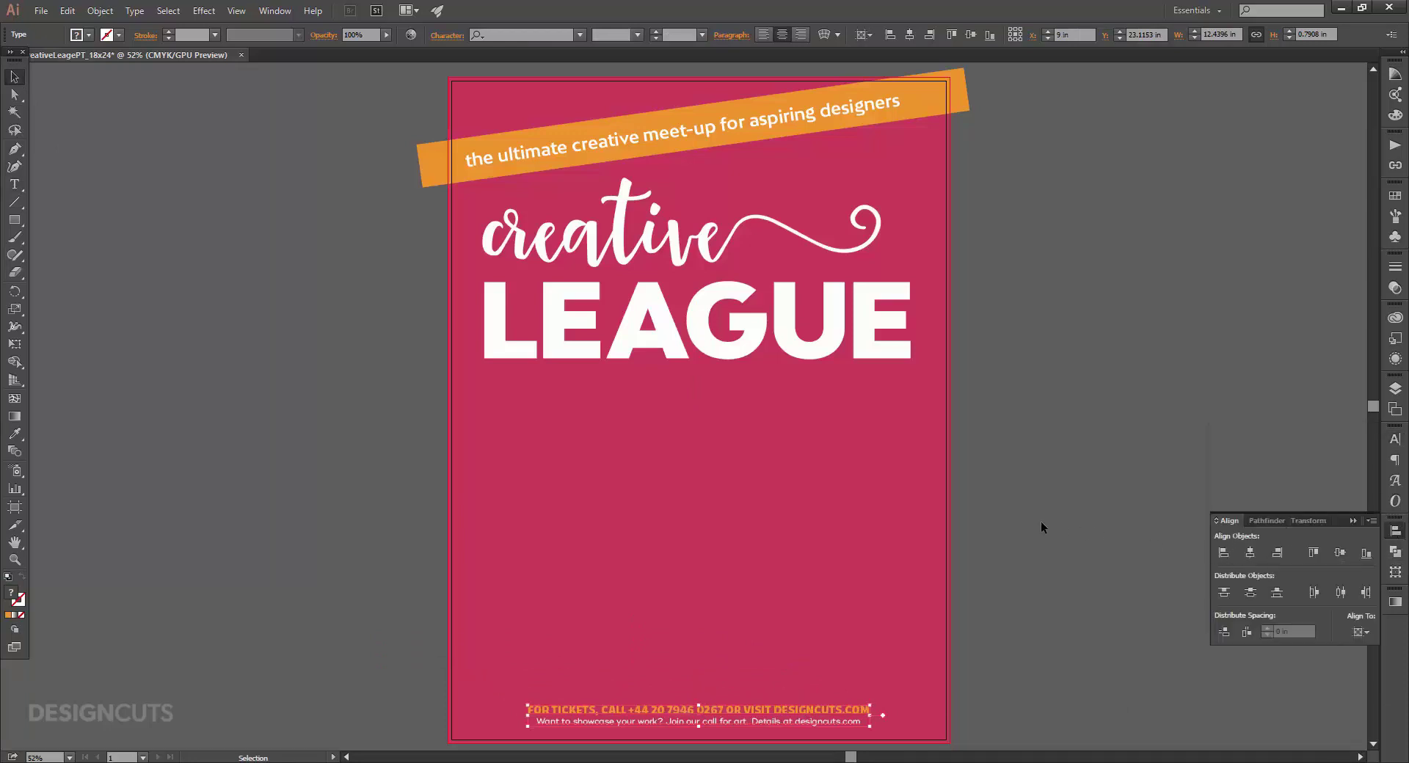
pyautogui.click(14, 184)
pyautogui.click(549, 496)
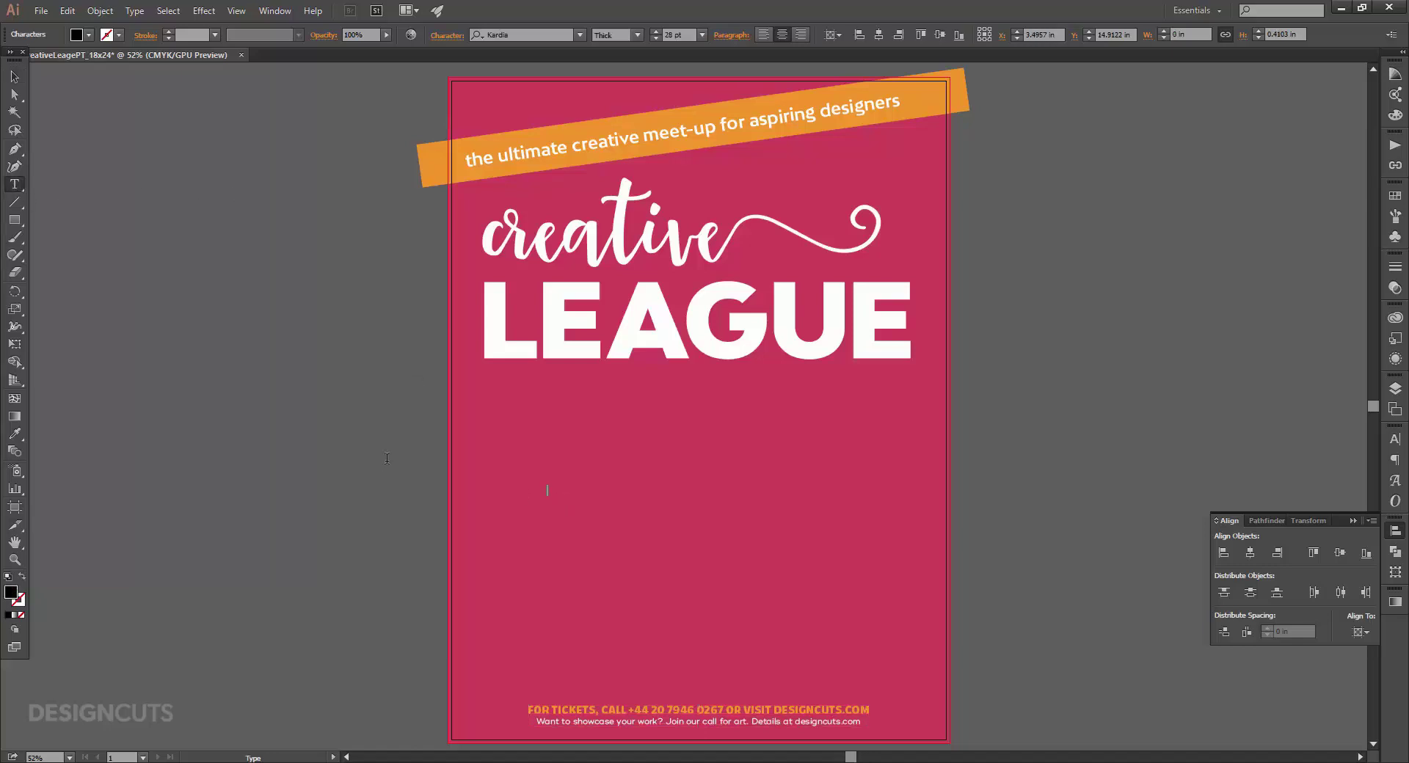
# Type 'LIVE MUSIC, ART, DANCE AND DESIGN' and make it white.
pyautogui.write('LIVE MUSIC, ART, DANCE AND DESIGN')
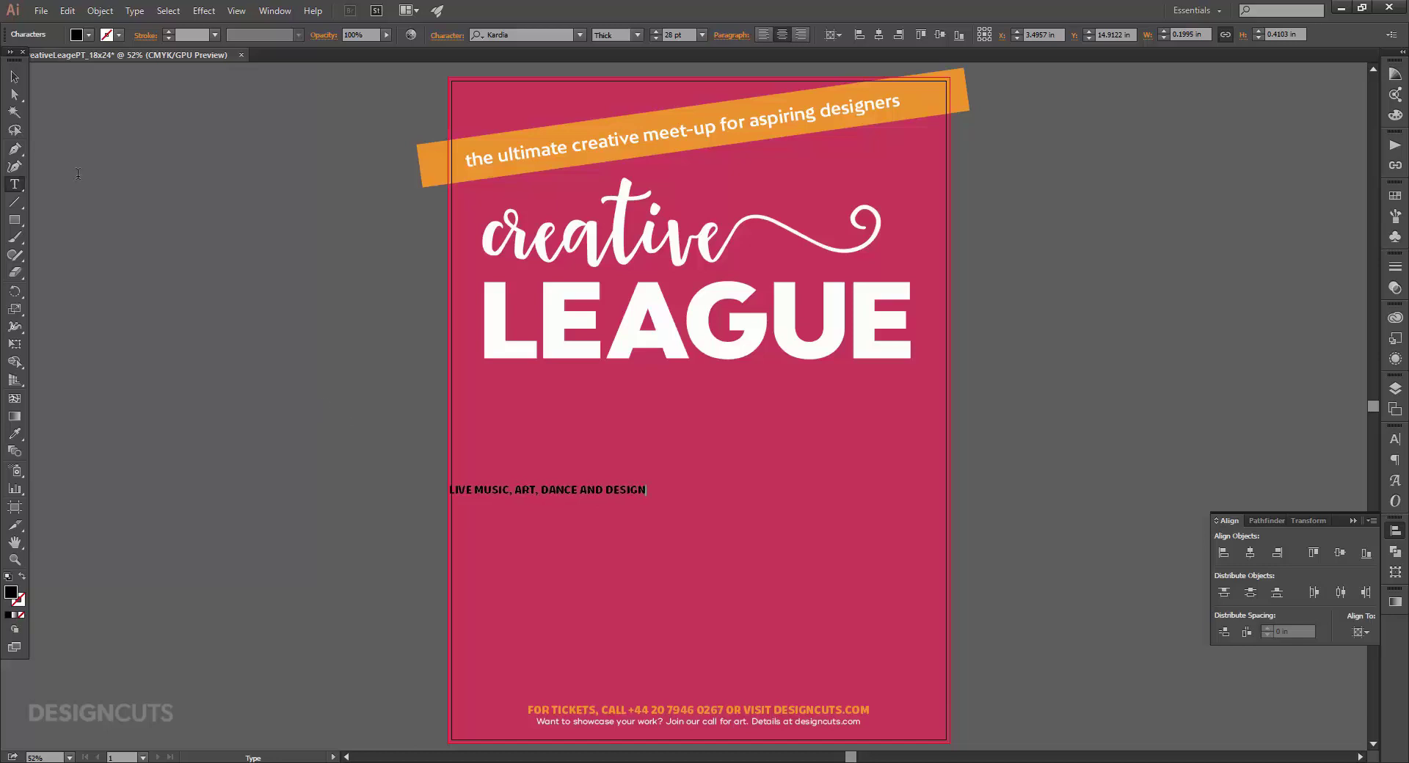
pyautogui.click(17, 77)
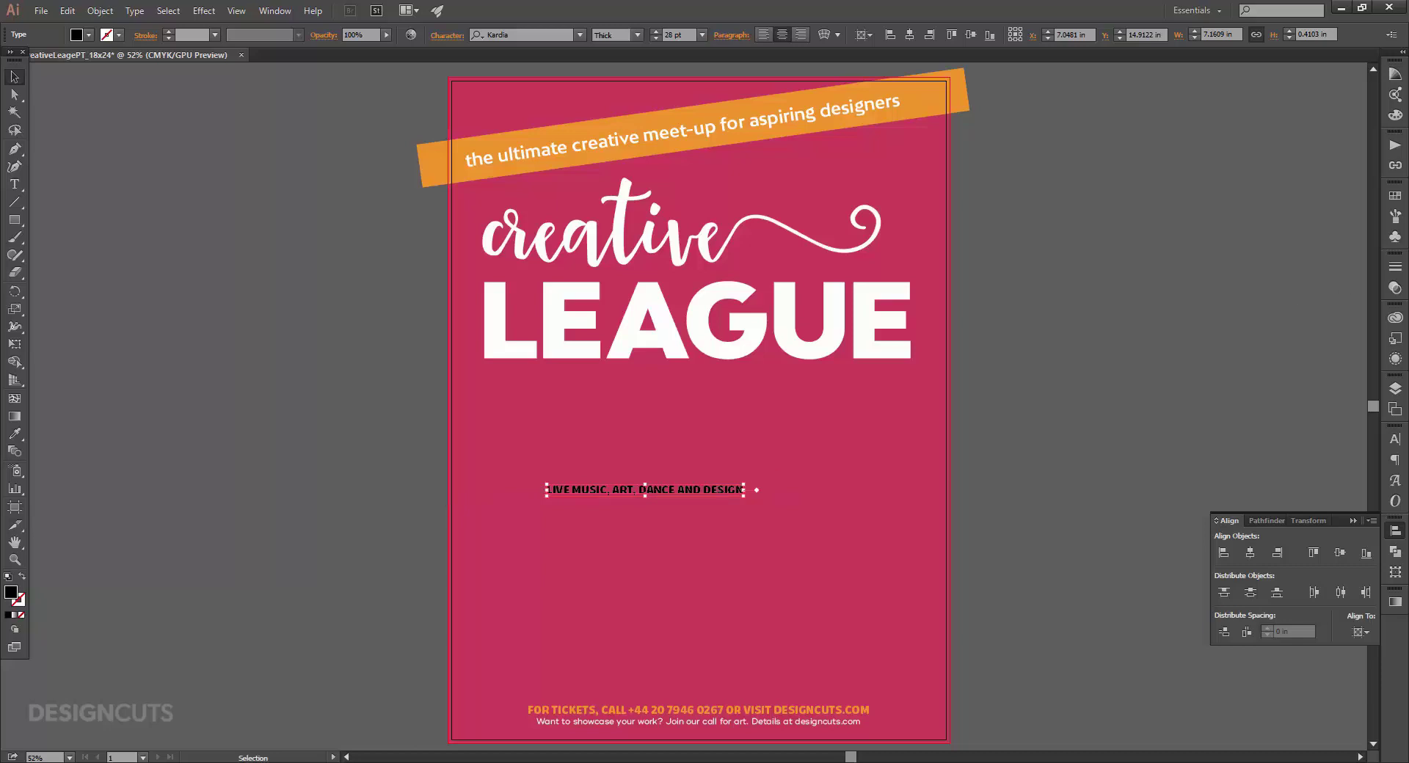
pyautogui.click(1395, 195)
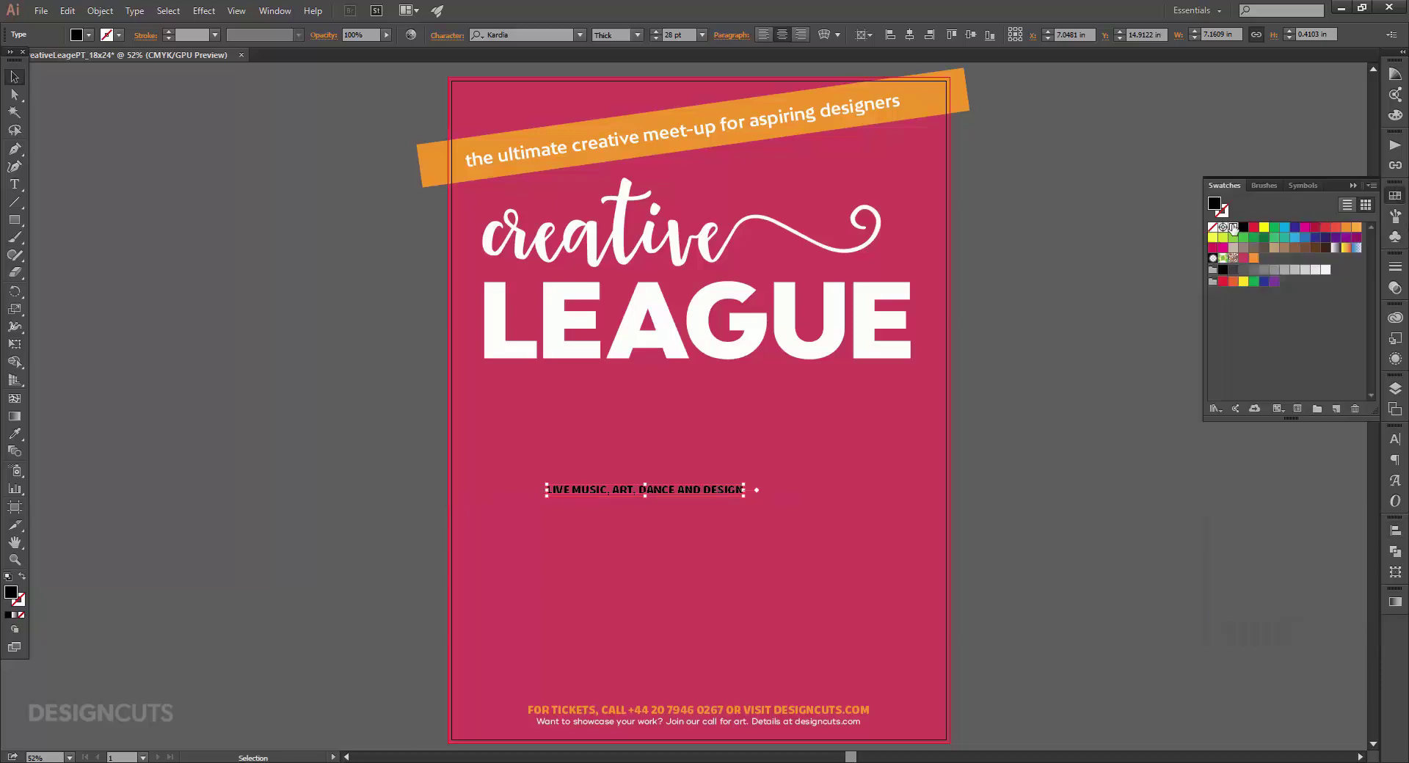
pyautogui.click(1234, 228)
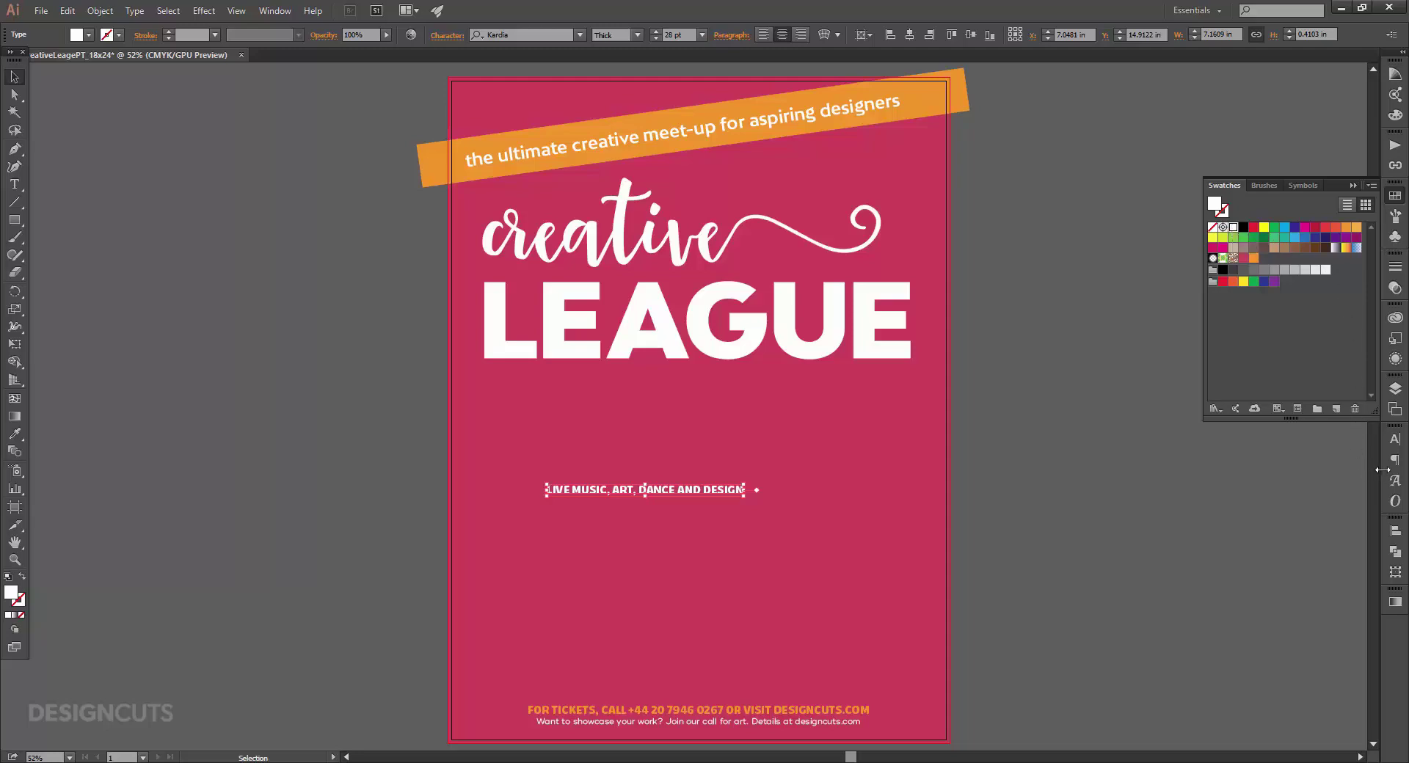
# Set the subtitle line in Bw Stretch at 50 pt.
pyautogui.click(1395, 439)
pyautogui.click(1267, 469)
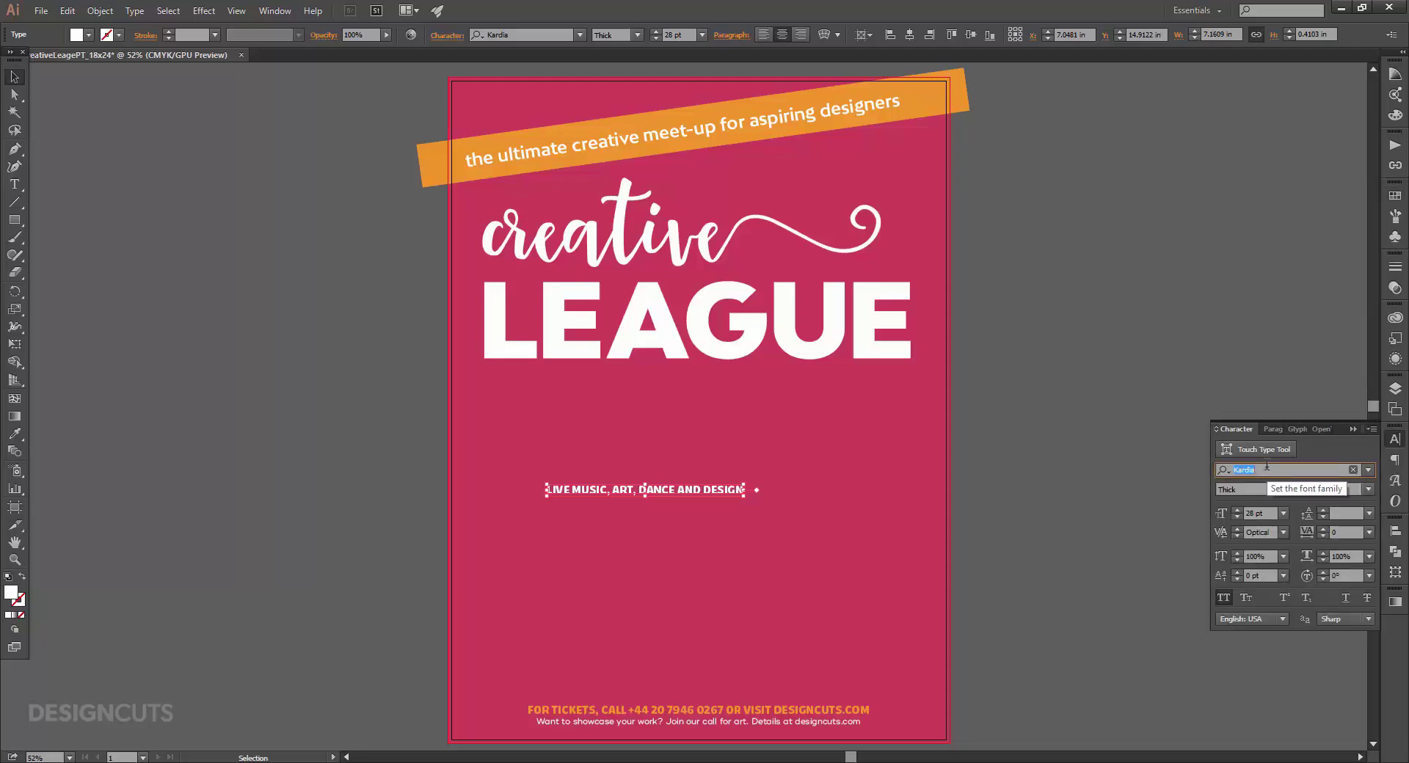
pyautogui.write('bw stre')
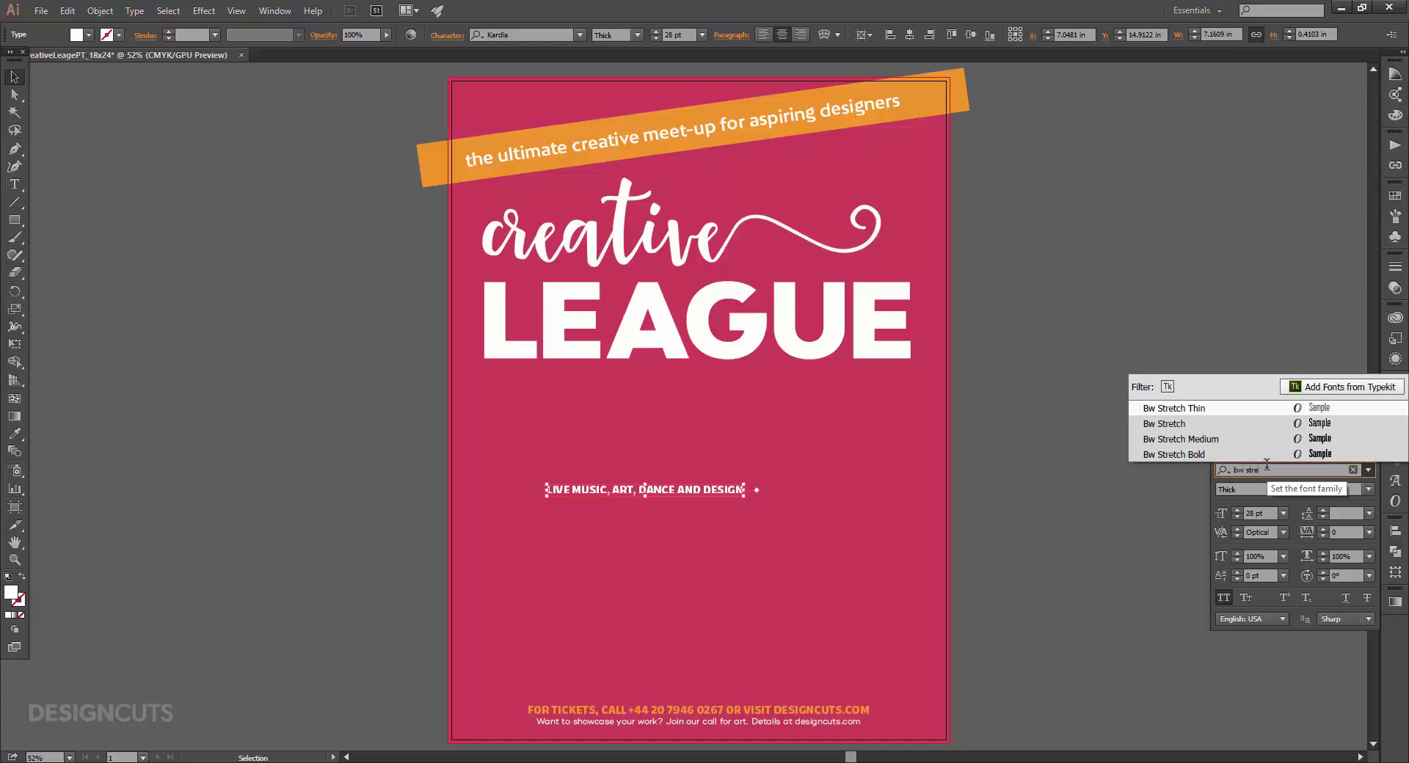
pyautogui.click(1273, 426)
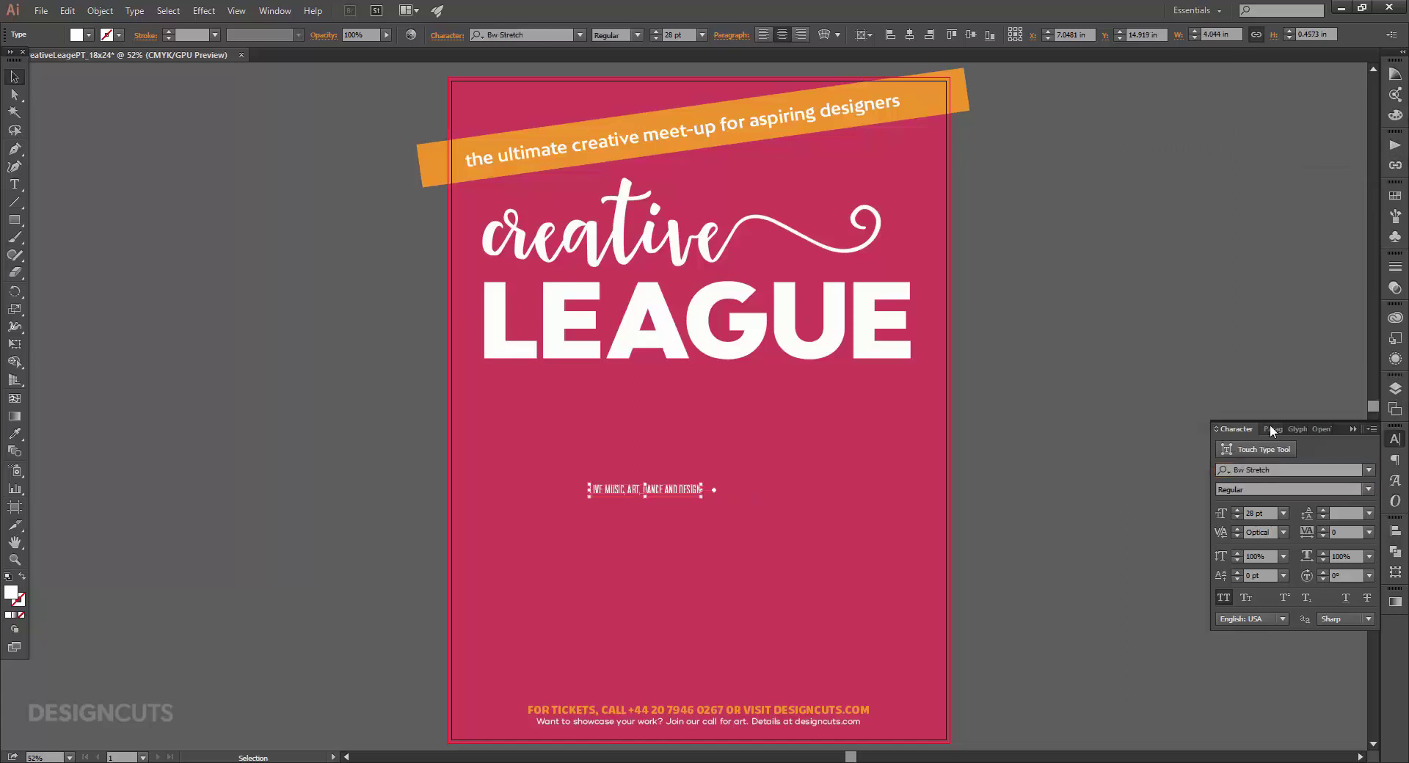
pyautogui.click(1249, 513)
pyautogui.write('50')
pyautogui.press('Return')
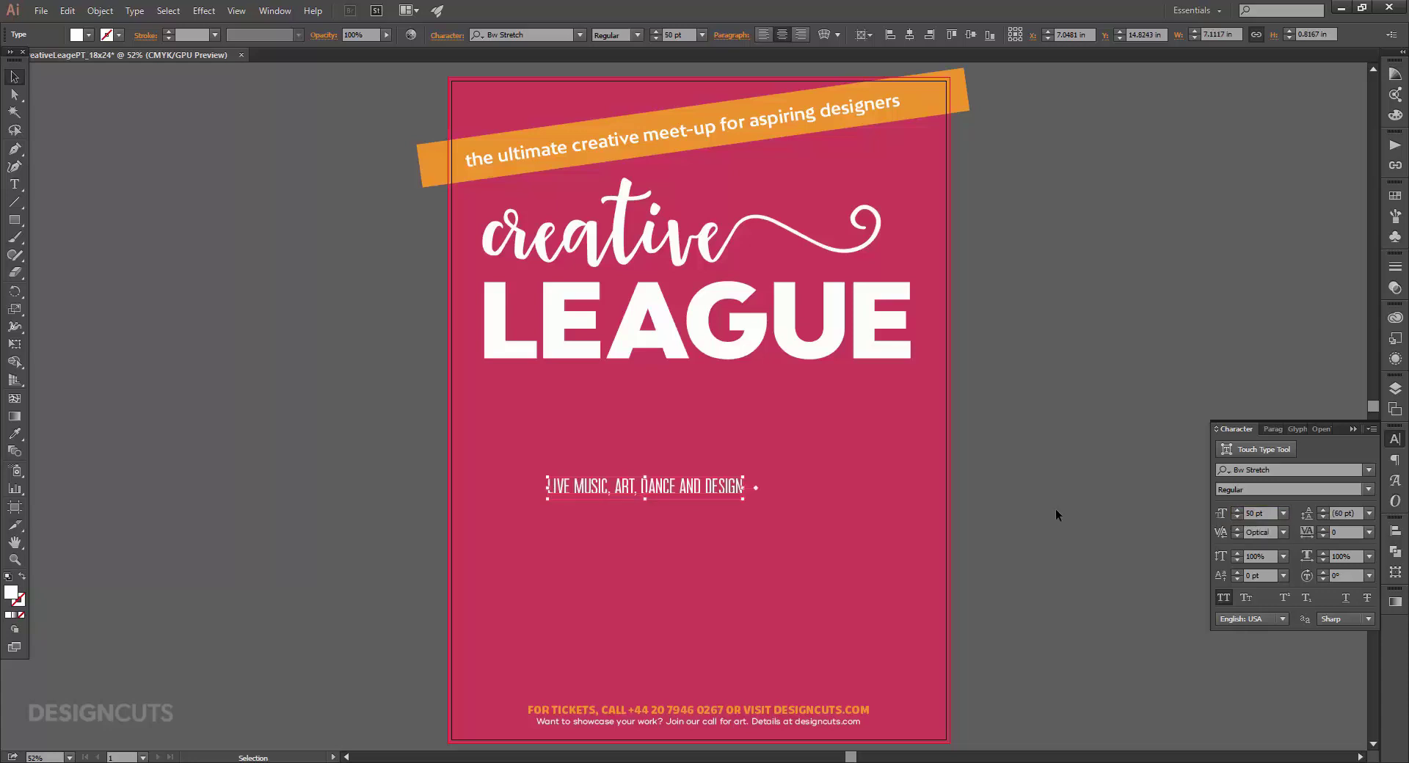
pyautogui.click(1313, 428)
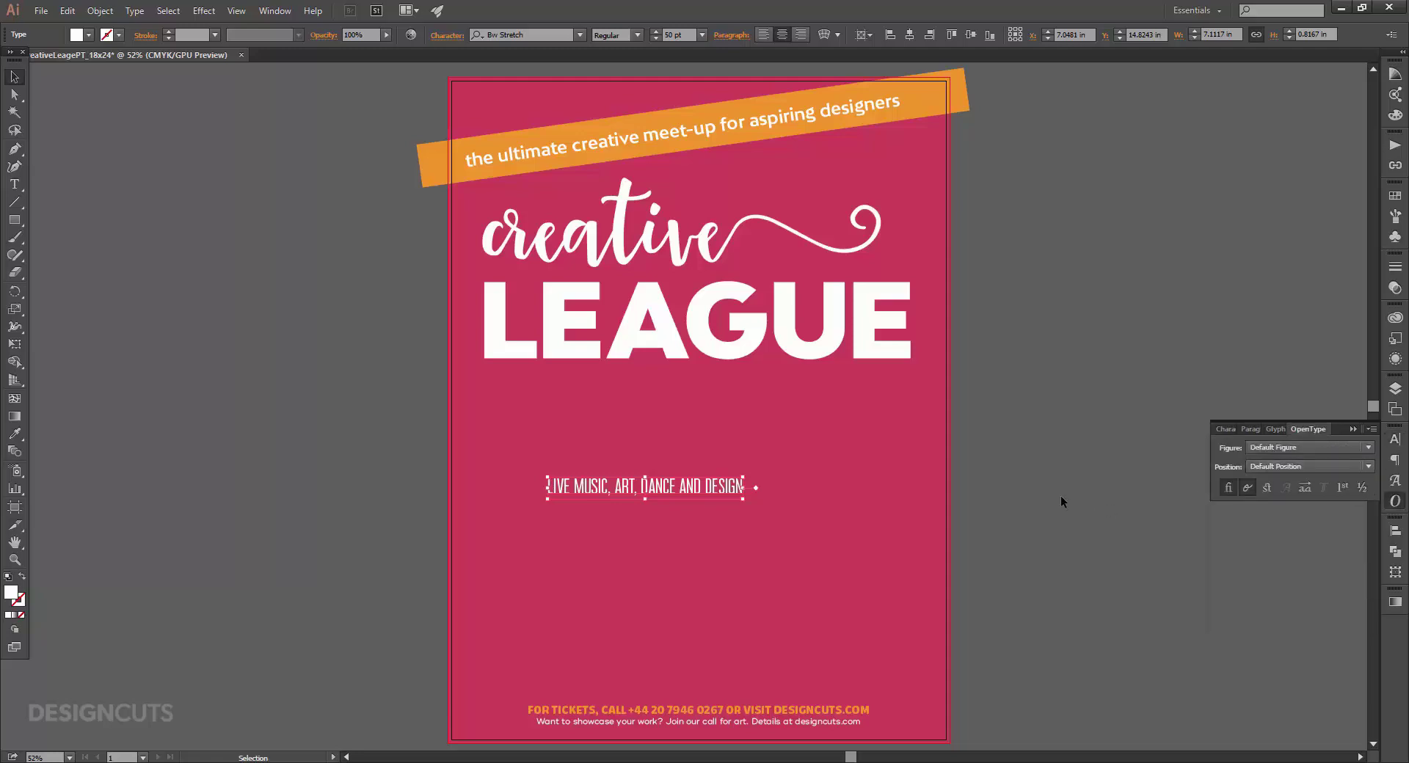
# Swap the E in LIVE, C in MUSIC and A in ART for stylistic alternate glyphs.
pyautogui.click(275, 10)
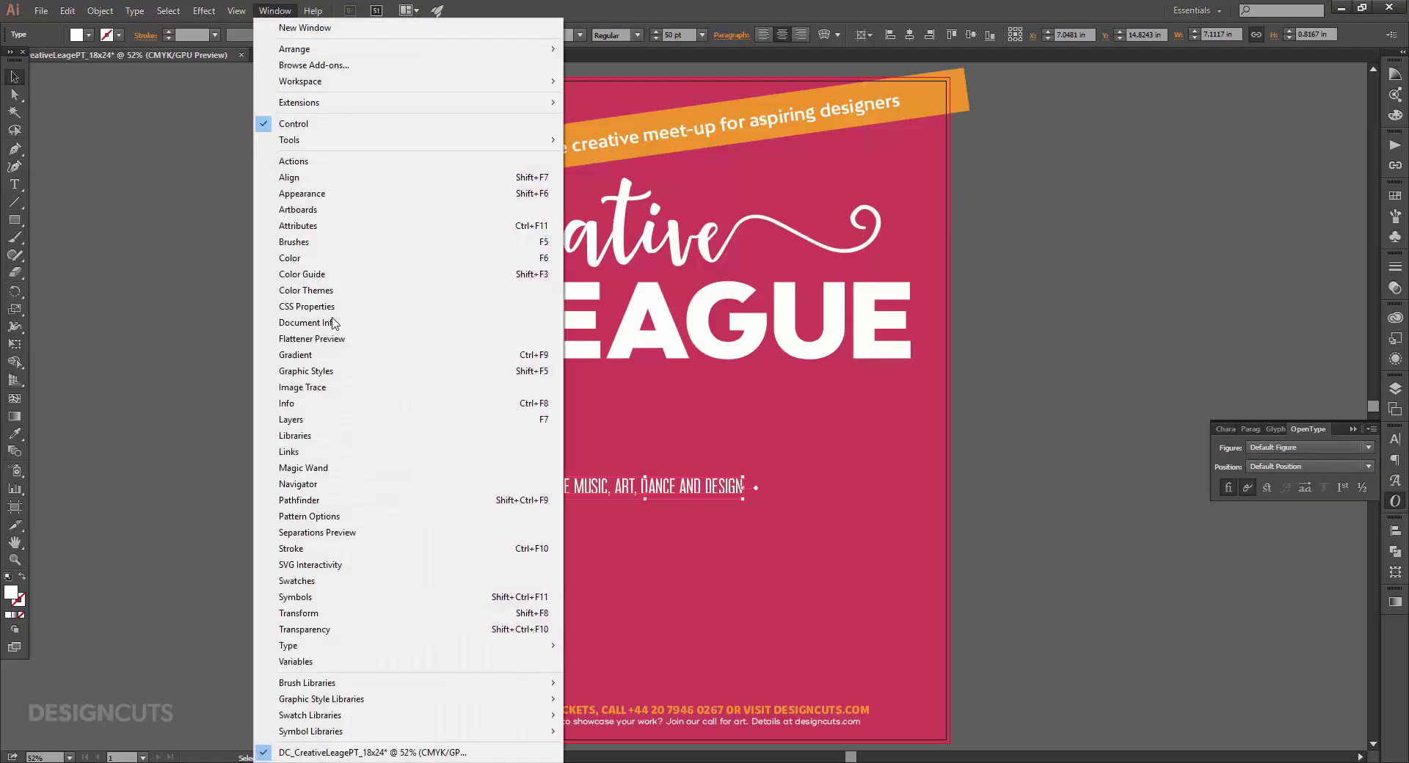
pyautogui.moveTo(355, 645)
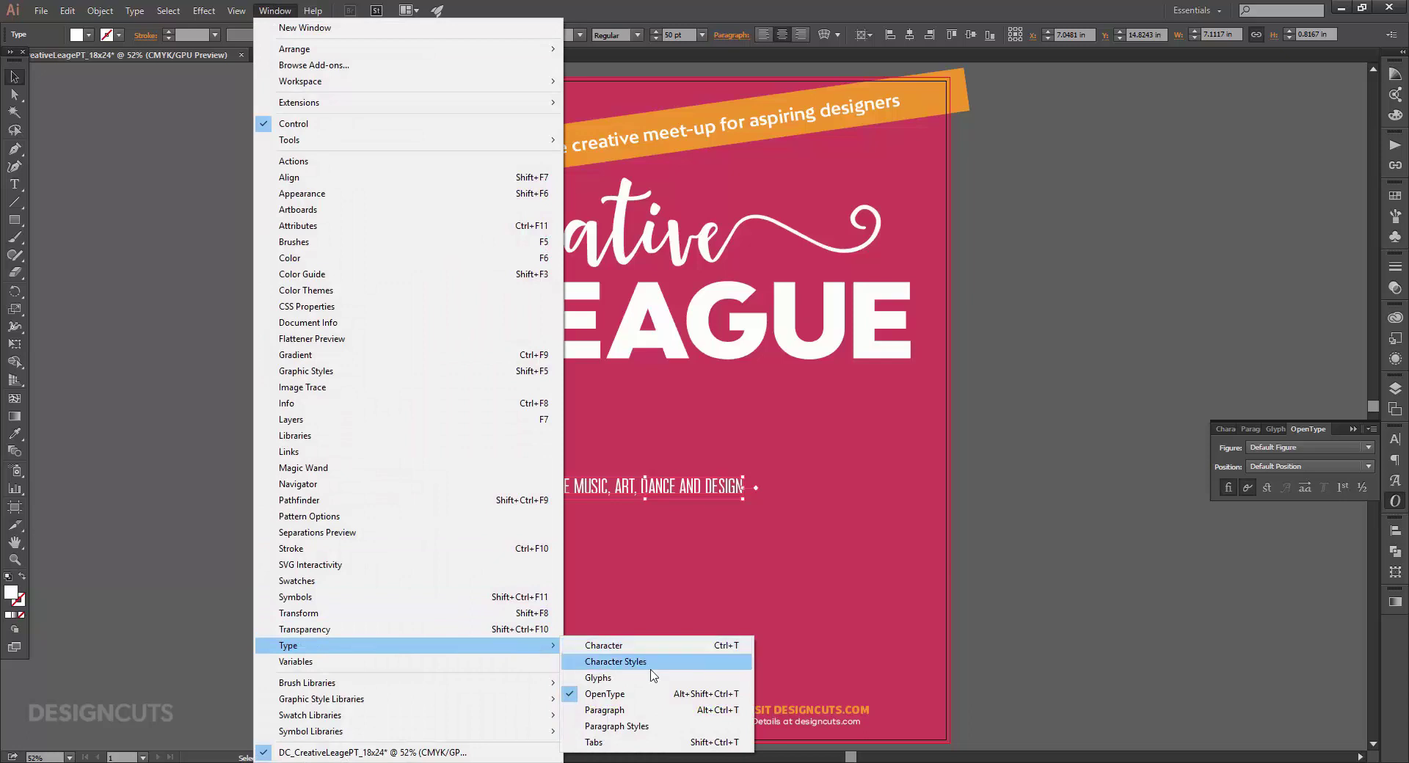
pyautogui.click(1287, 555)
pyautogui.click(14, 184)
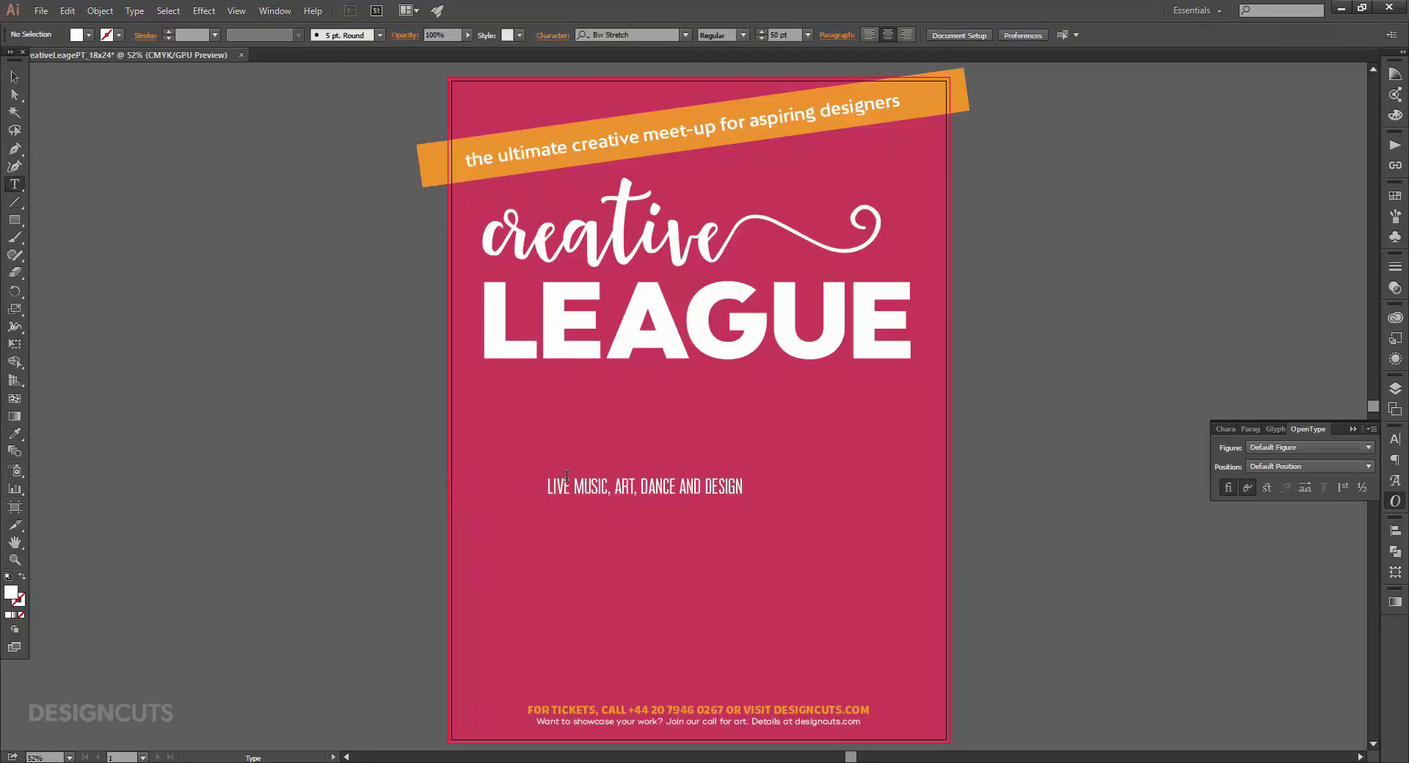
pyautogui.moveTo(563, 484); pyautogui.dragTo(571, 484)
pyautogui.click(1307, 487)
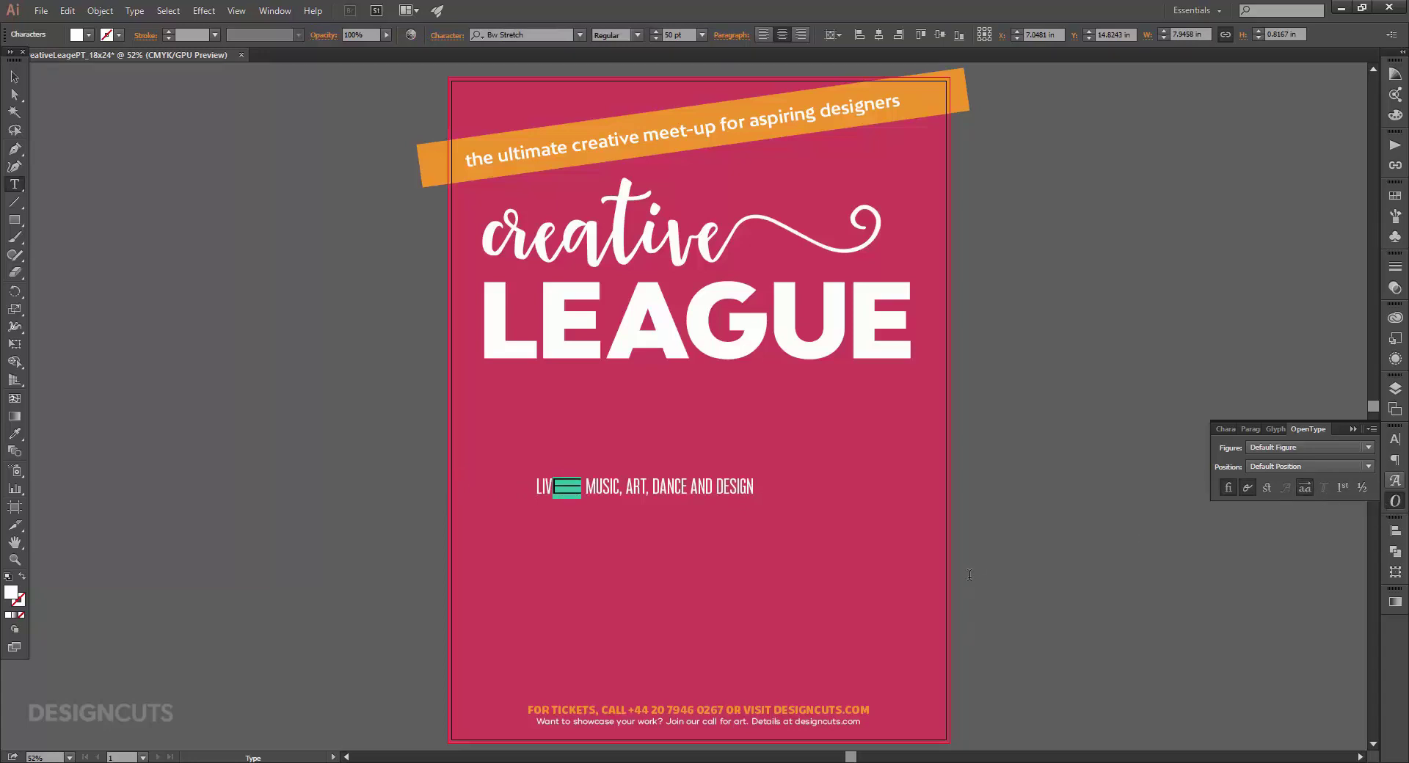
pyautogui.moveTo(613, 486); pyautogui.dragTo(620, 486)
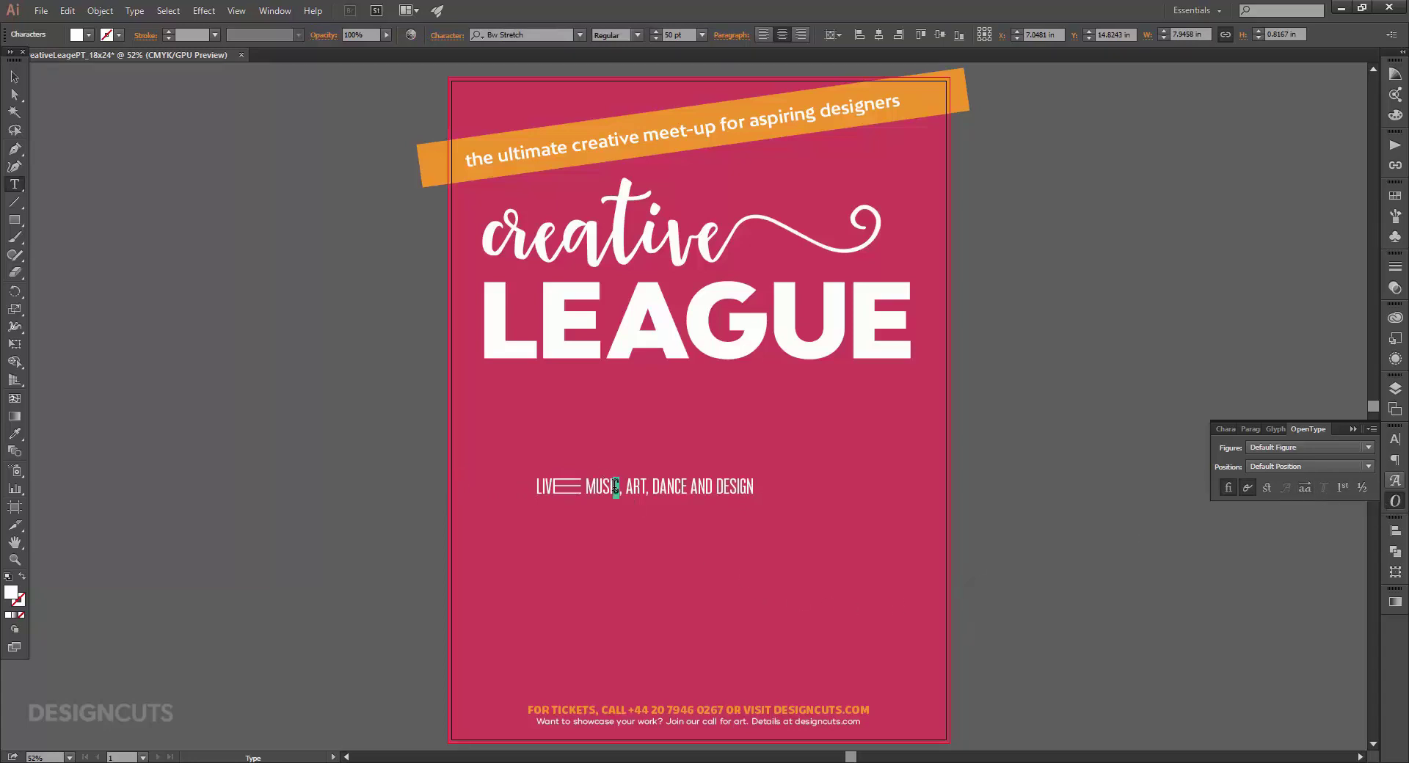
pyautogui.click(1303, 488)
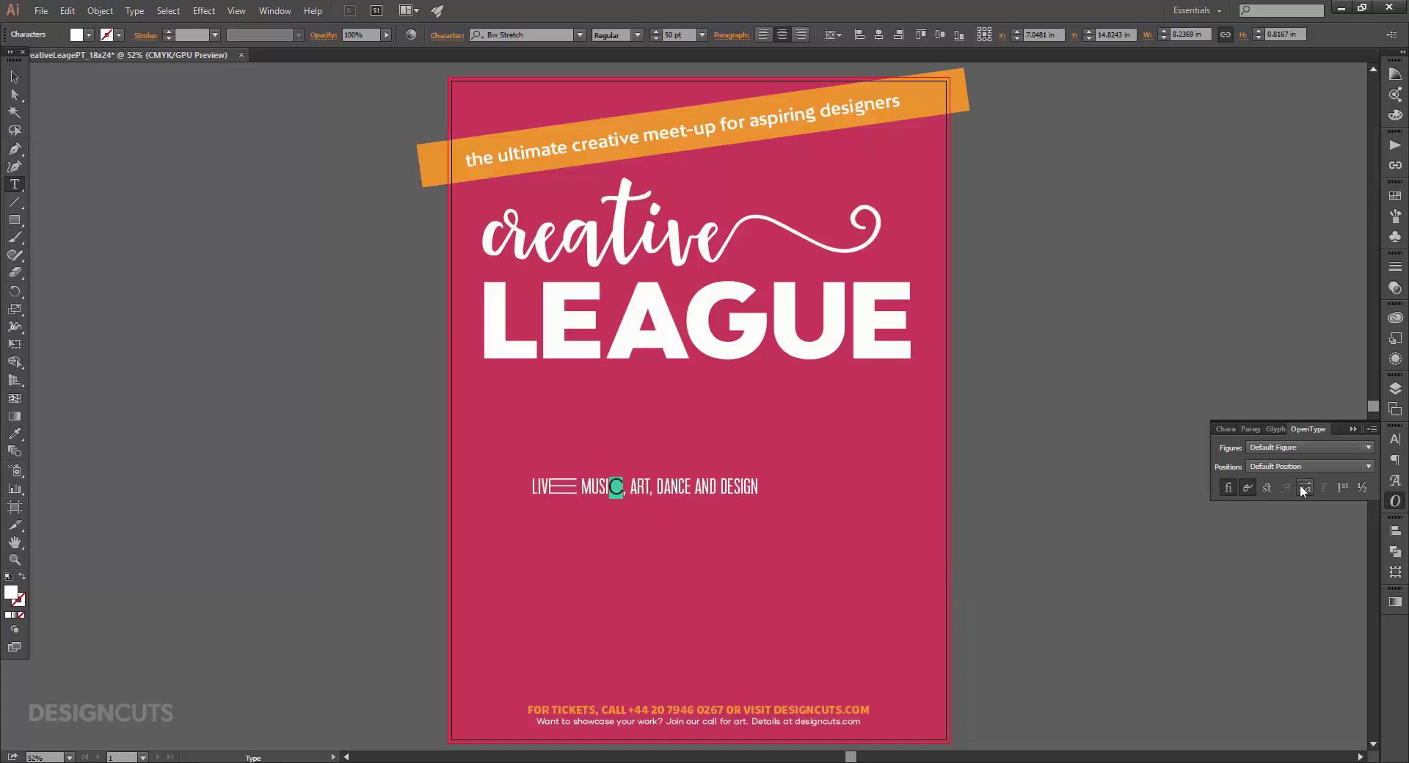
pyautogui.moveTo(629, 487); pyautogui.dragTo(638, 487)
pyautogui.click(1308, 487)
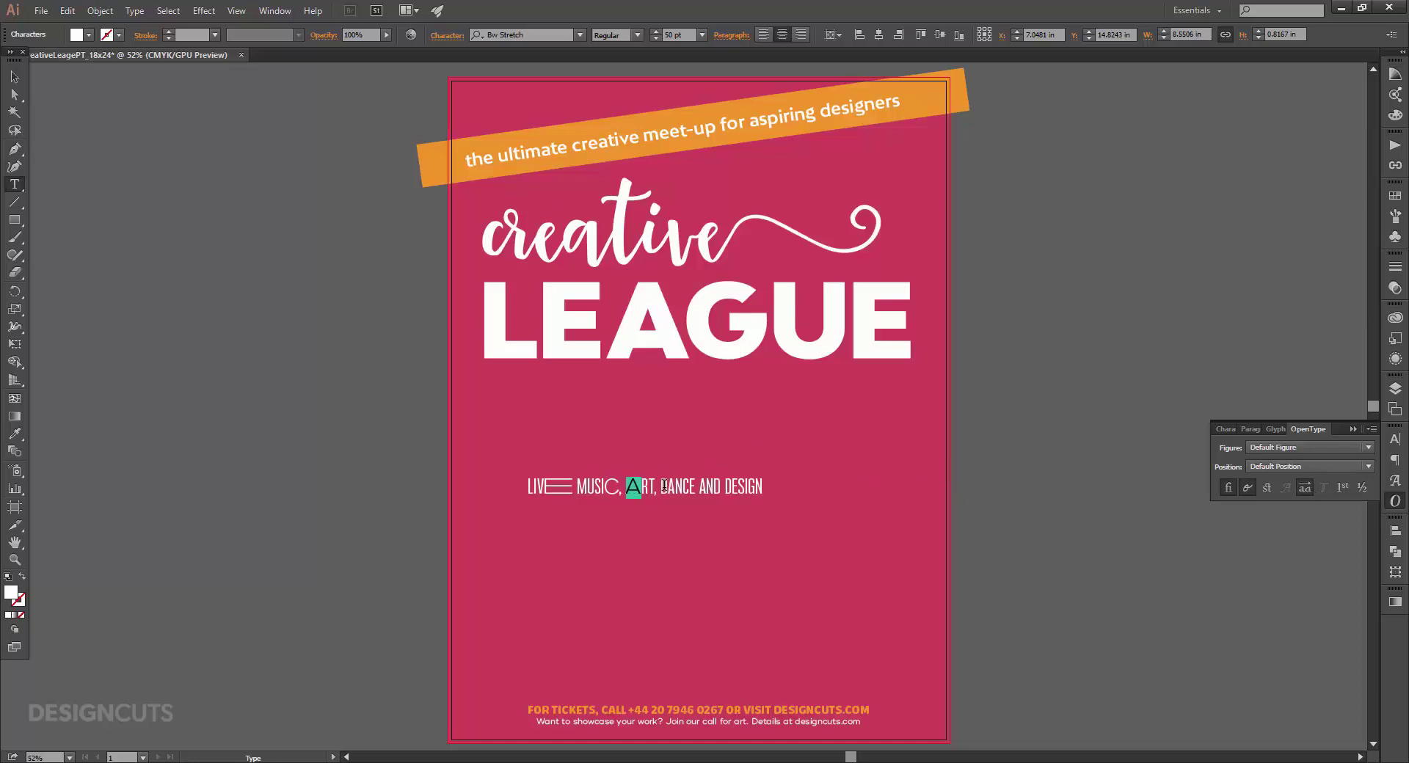
# Swap the D in DANCE and the E and G in DESIGN for alternate glyphs.
pyautogui.moveTo(661, 487); pyautogui.dragTo(741, 486)
pyautogui.click(1301, 488)
pyautogui.click(1305, 488)
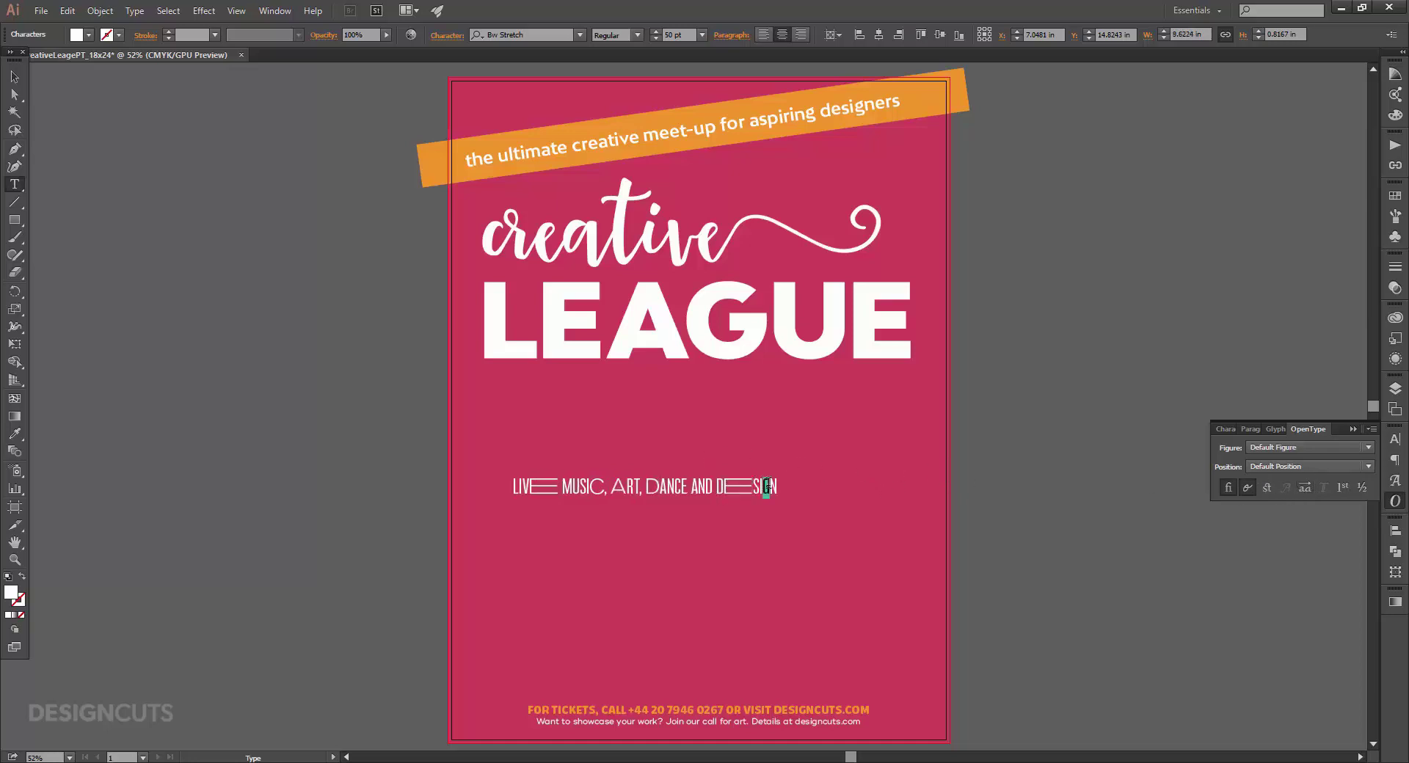
pyautogui.click(1304, 488)
# Move the subtitle line right to re-centre it on the poster.
pyautogui.press('Escape')
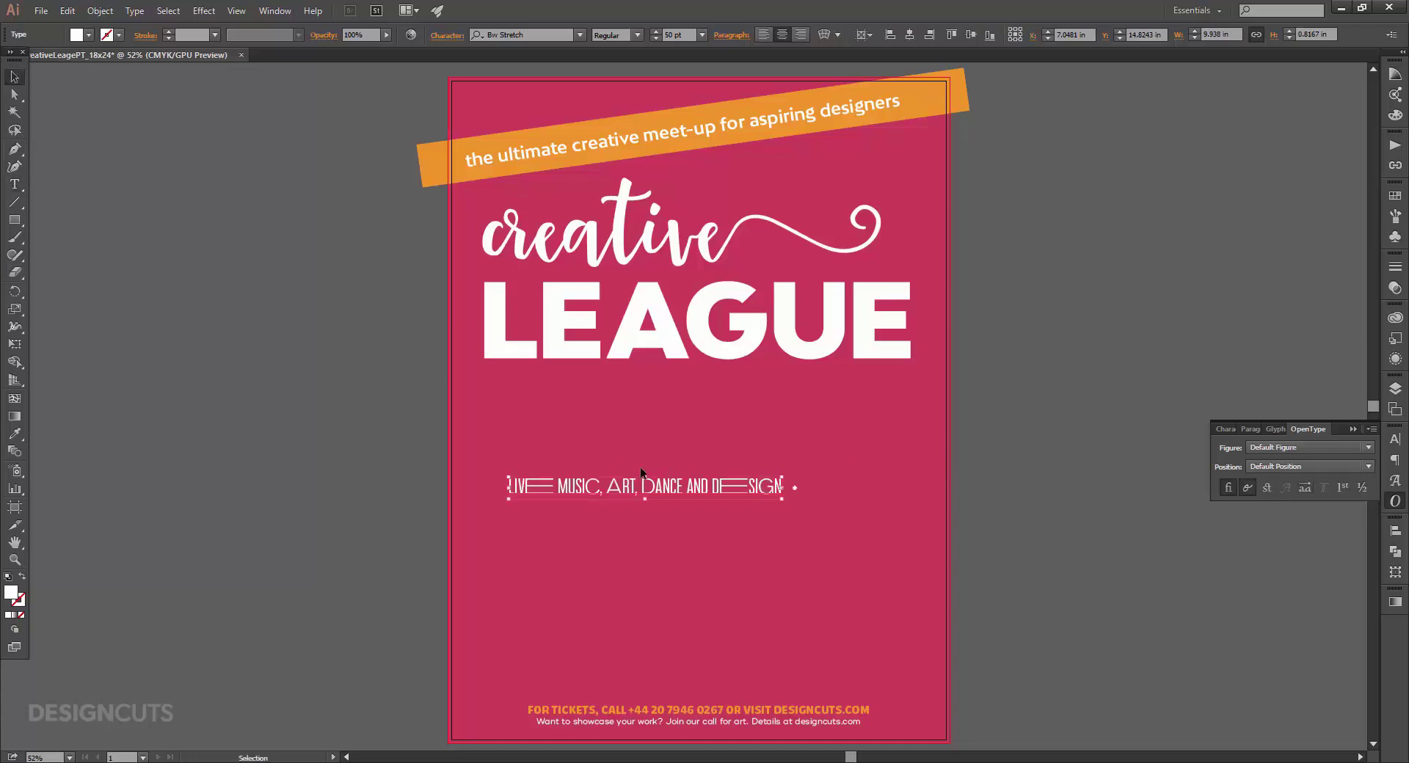
pyautogui.moveTo(703, 500); pyautogui.dragTo(733, 493)
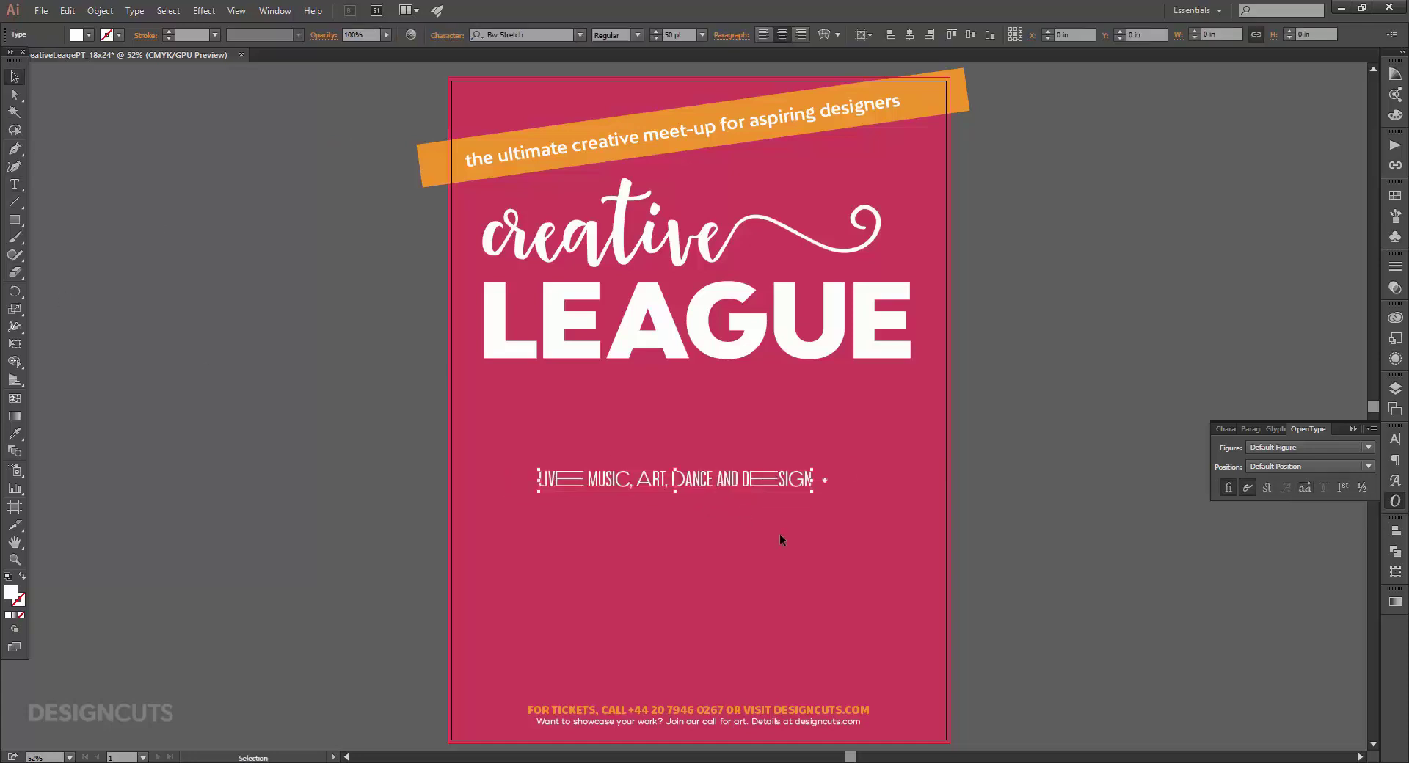
pyautogui.click(1015, 559)
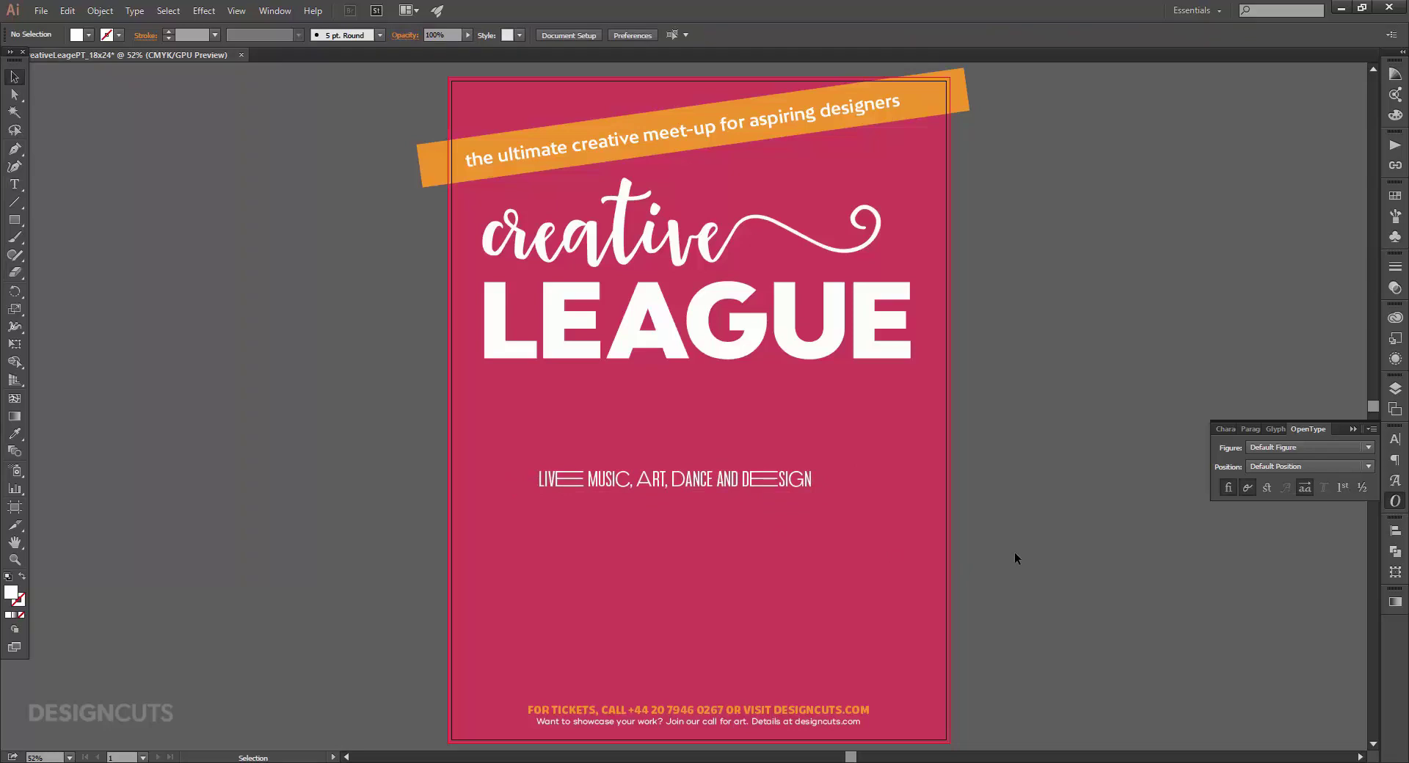
# Copy the wide alternate E from LIVE and paste it at the start of the subtitle line.
pyautogui.press('t')
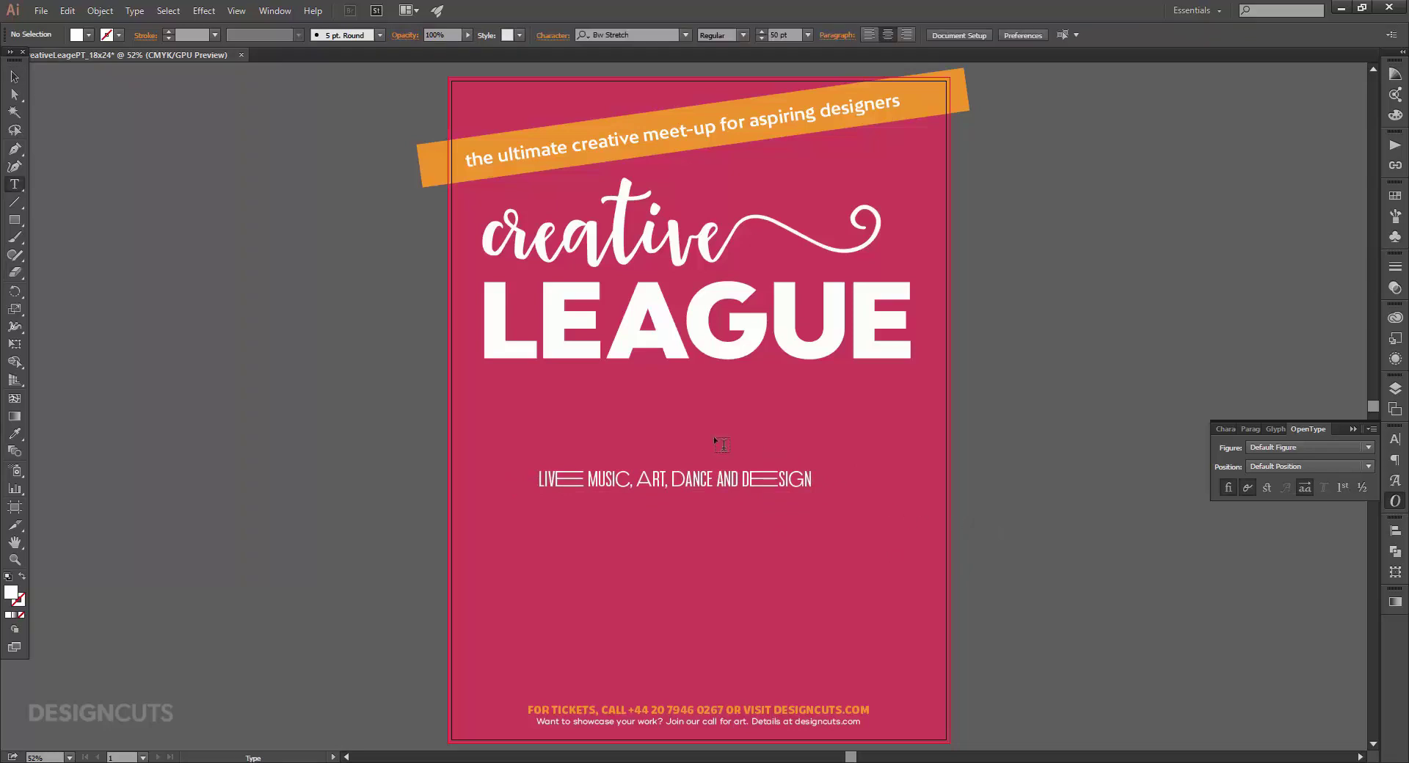
pyautogui.moveTo(585, 478); pyautogui.dragTo(560, 477)
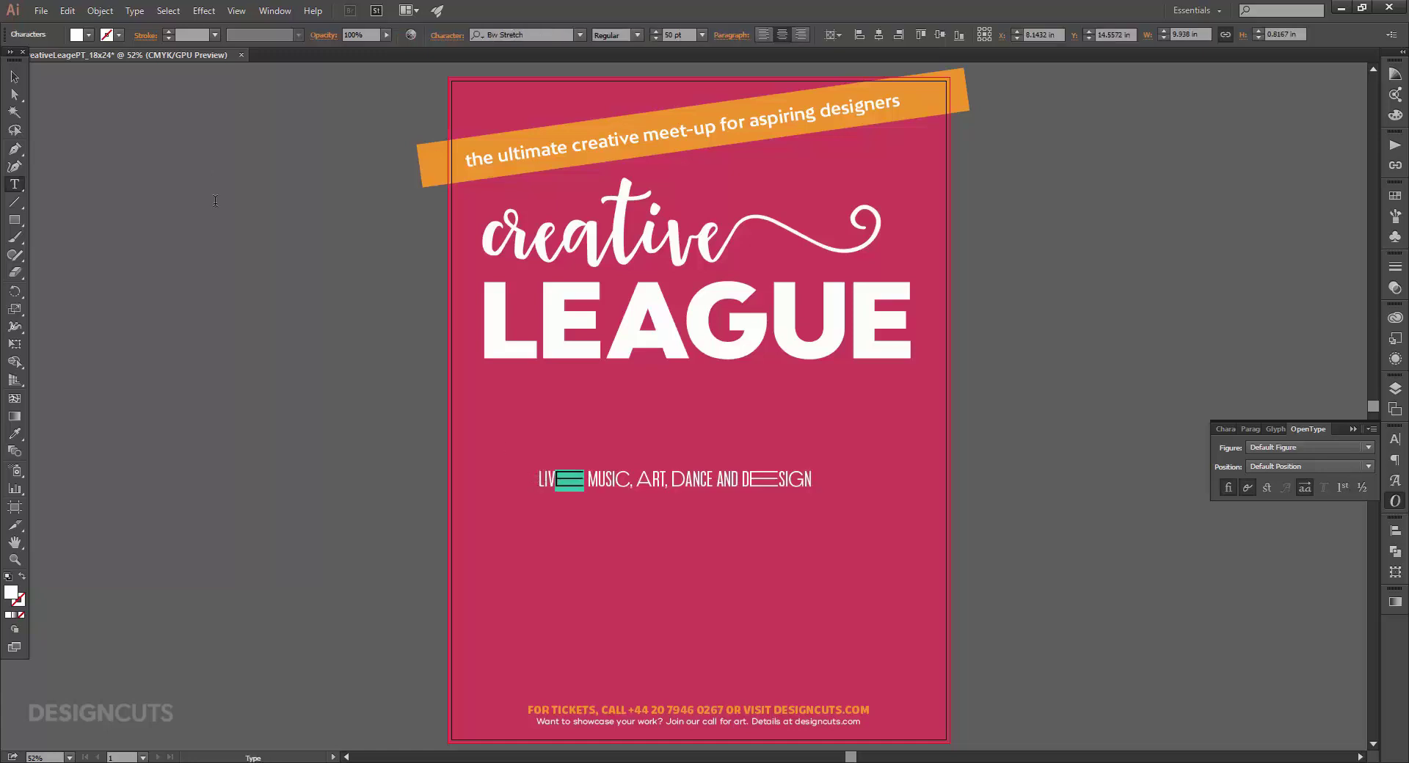
pyautogui.click(68, 11)
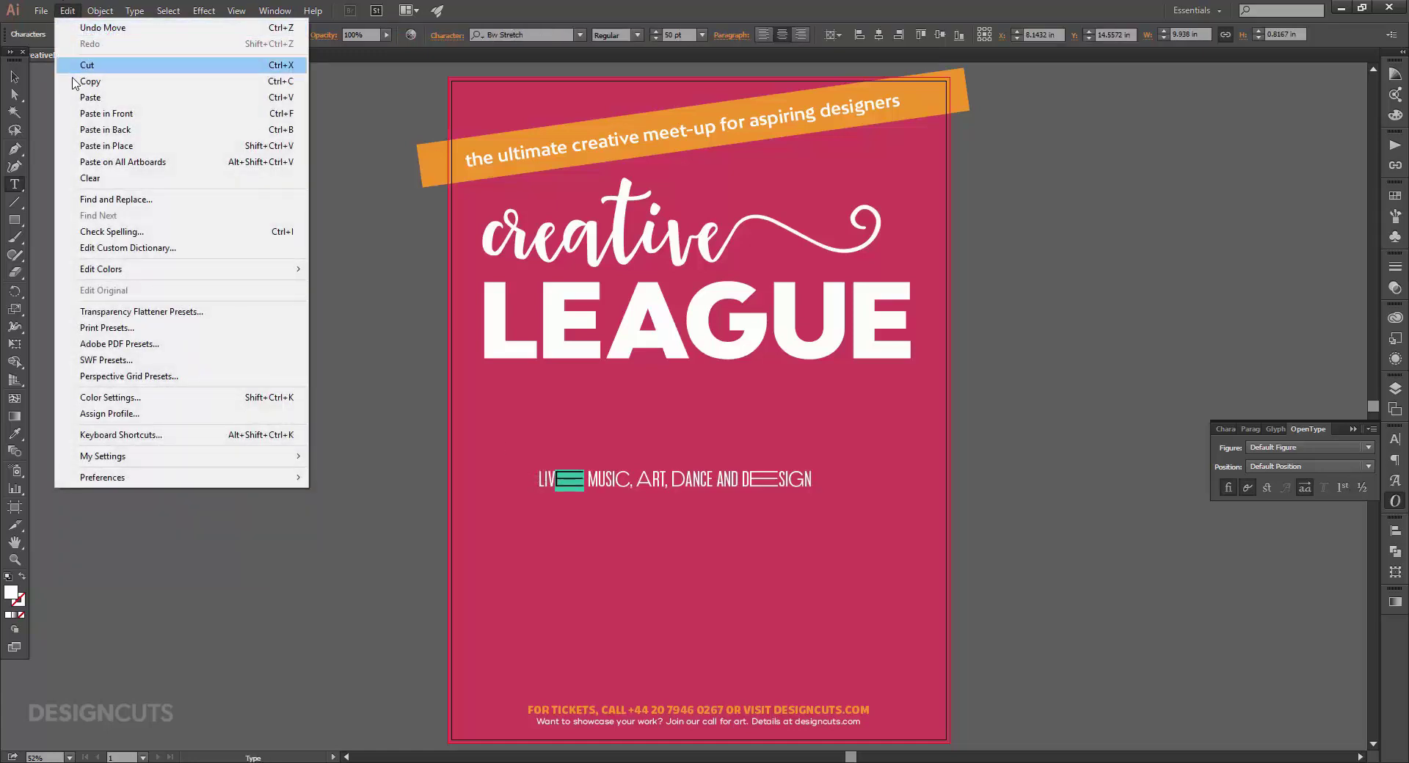
pyautogui.click(91, 82)
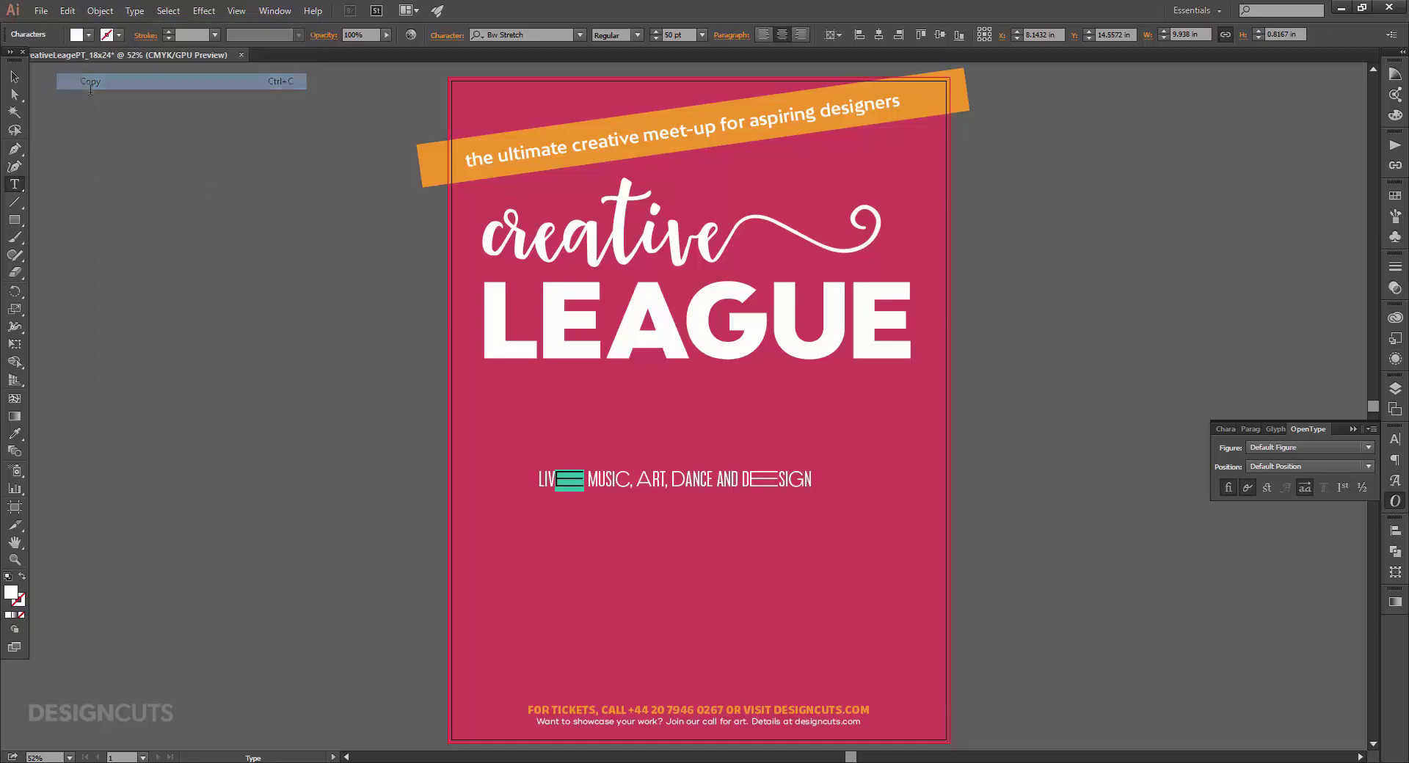
pyautogui.click(538, 478)
pyautogui.hotkey('ctrl', 'v')
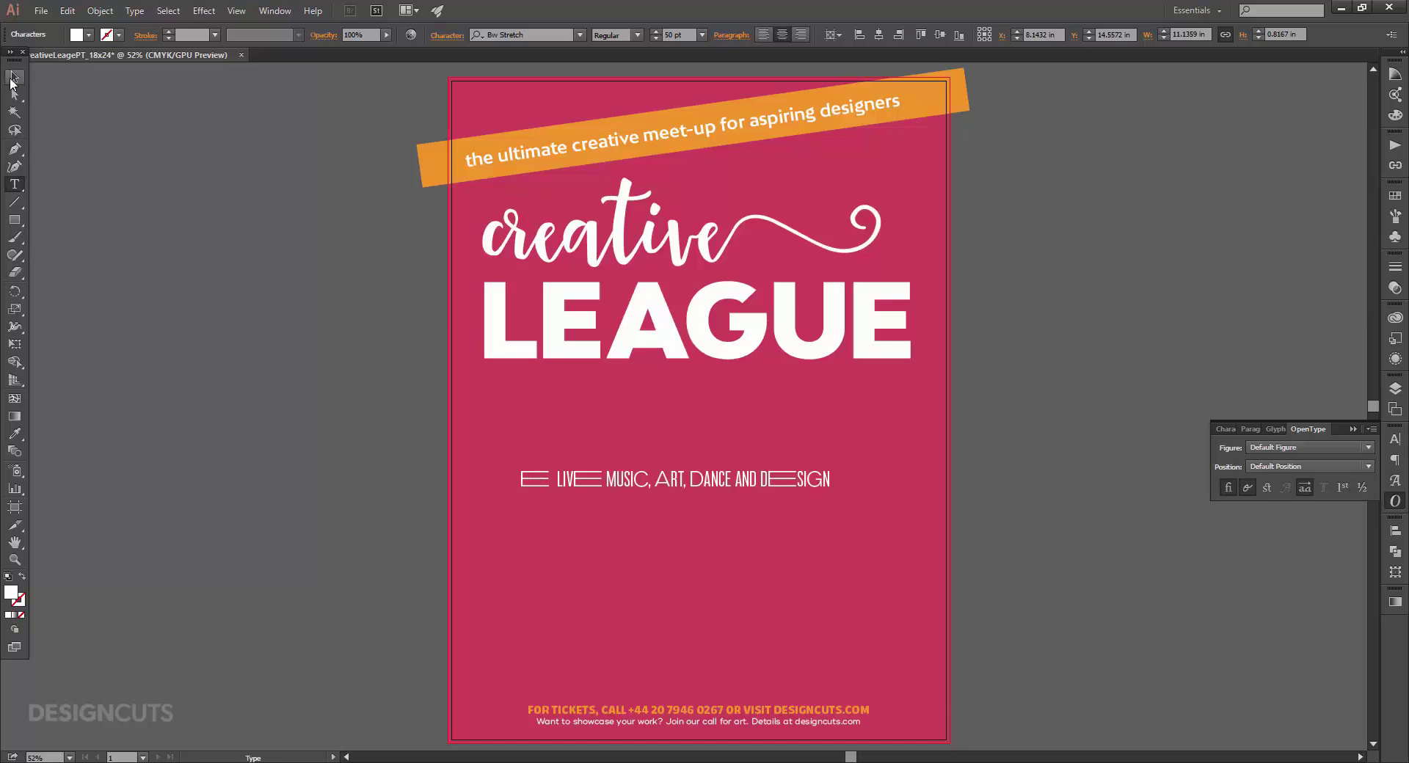
pyautogui.click(15, 76)
pyautogui.press('z')
pyautogui.moveTo(731, 511); pyautogui.dragTo(843, 529)
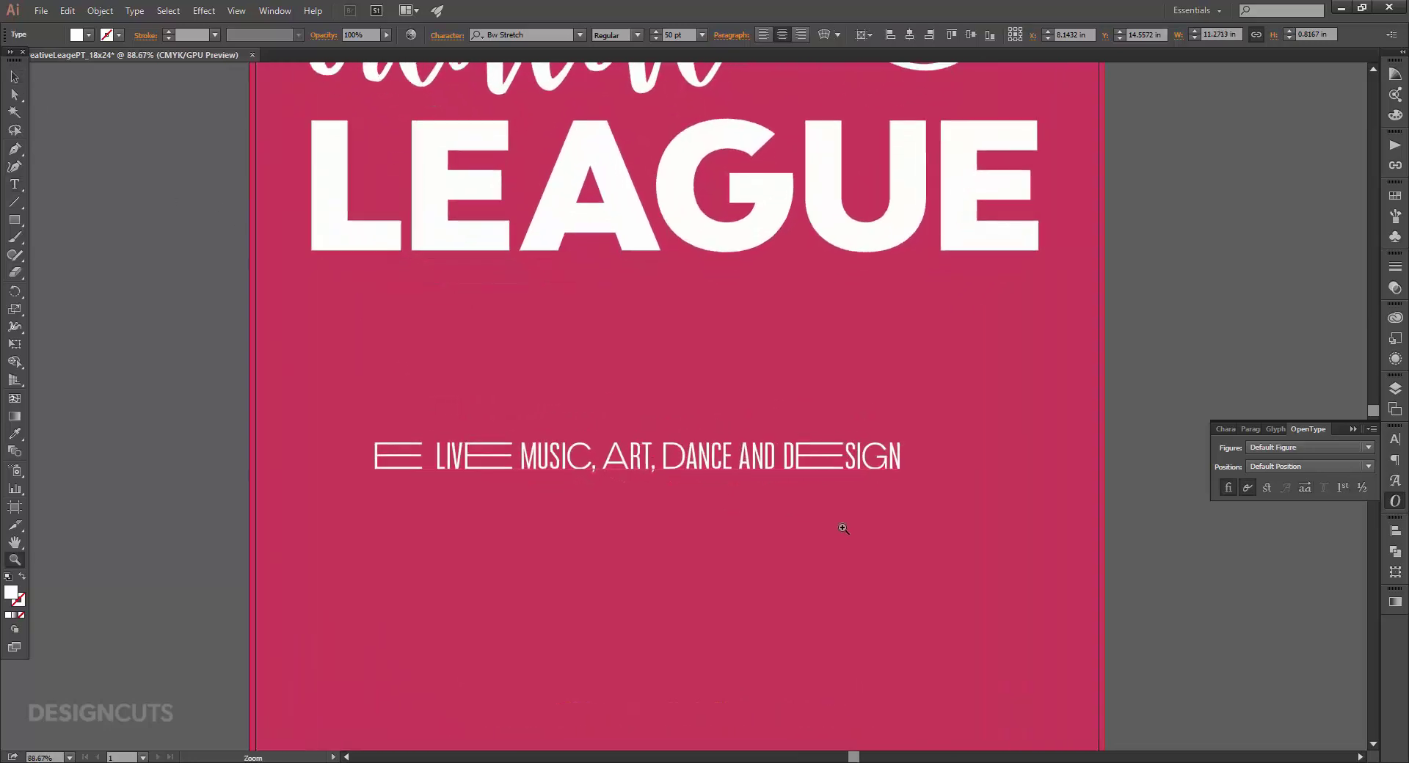
# Move the subtitle line up just below LEAGUE.
pyautogui.click(9, 78)
pyautogui.moveTo(708, 461); pyautogui.dragTo(739, 346)
pyautogui.click(179, 356)
# Draw a small white square below the subtitle and rotate it 45° into a diamond.
pyautogui.click(14, 219)
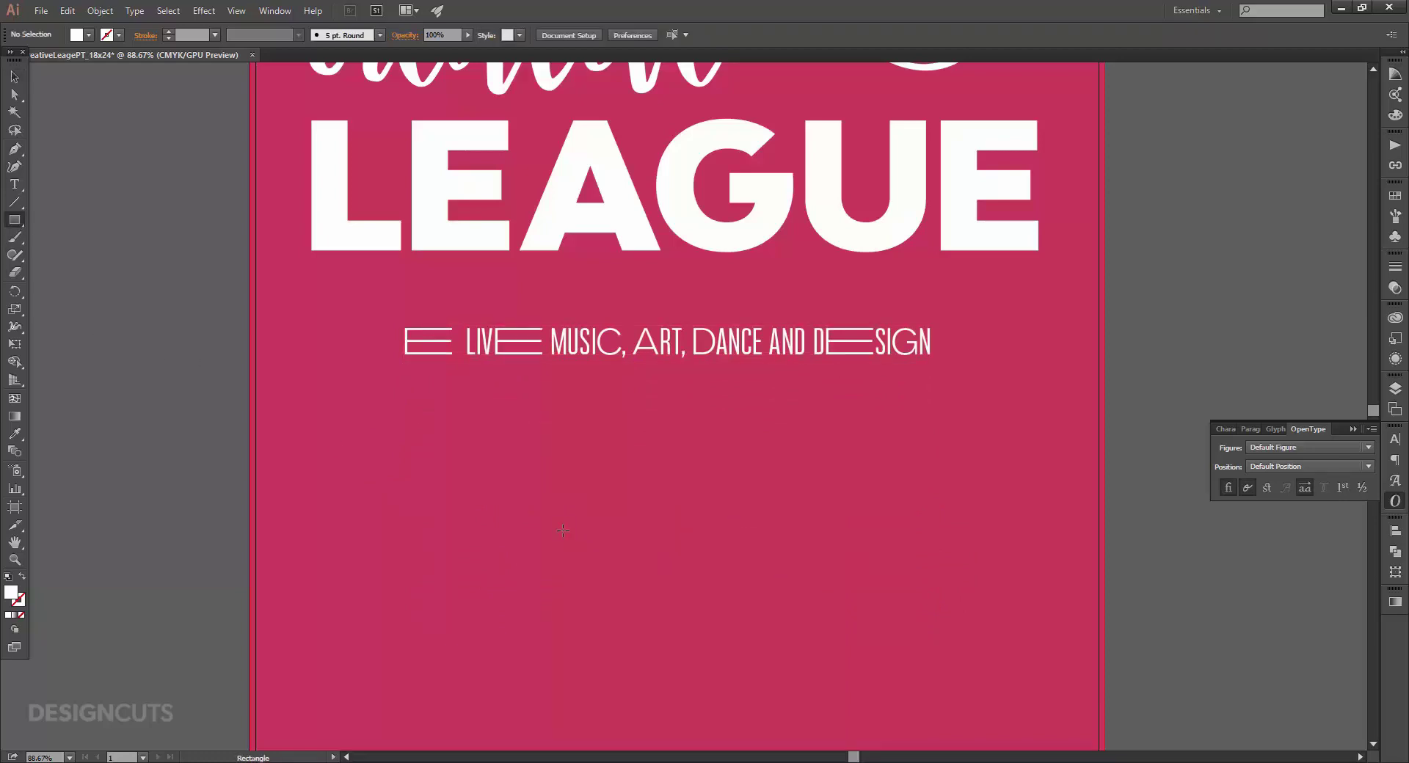
pyautogui.moveTo(552, 475)
pyautogui.mouseDown()
pyautogui.moveTo(561, 515)
pyautogui.moveTo(552, 477)
pyautogui.moveTo(623, 545)
pyautogui.mouseUp()
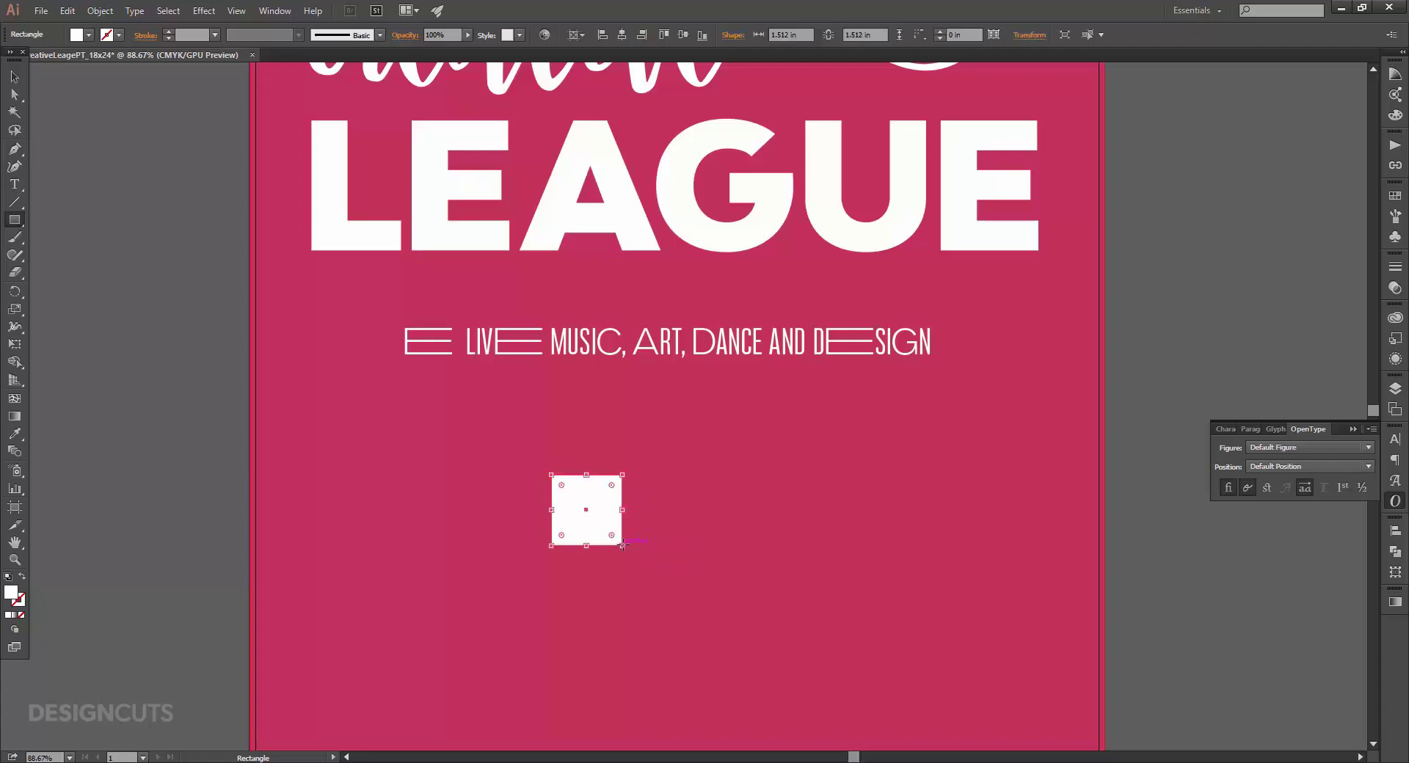
pyautogui.press('v')
pyautogui.moveTo(553, 467); pyautogui.dragTo(605, 445)
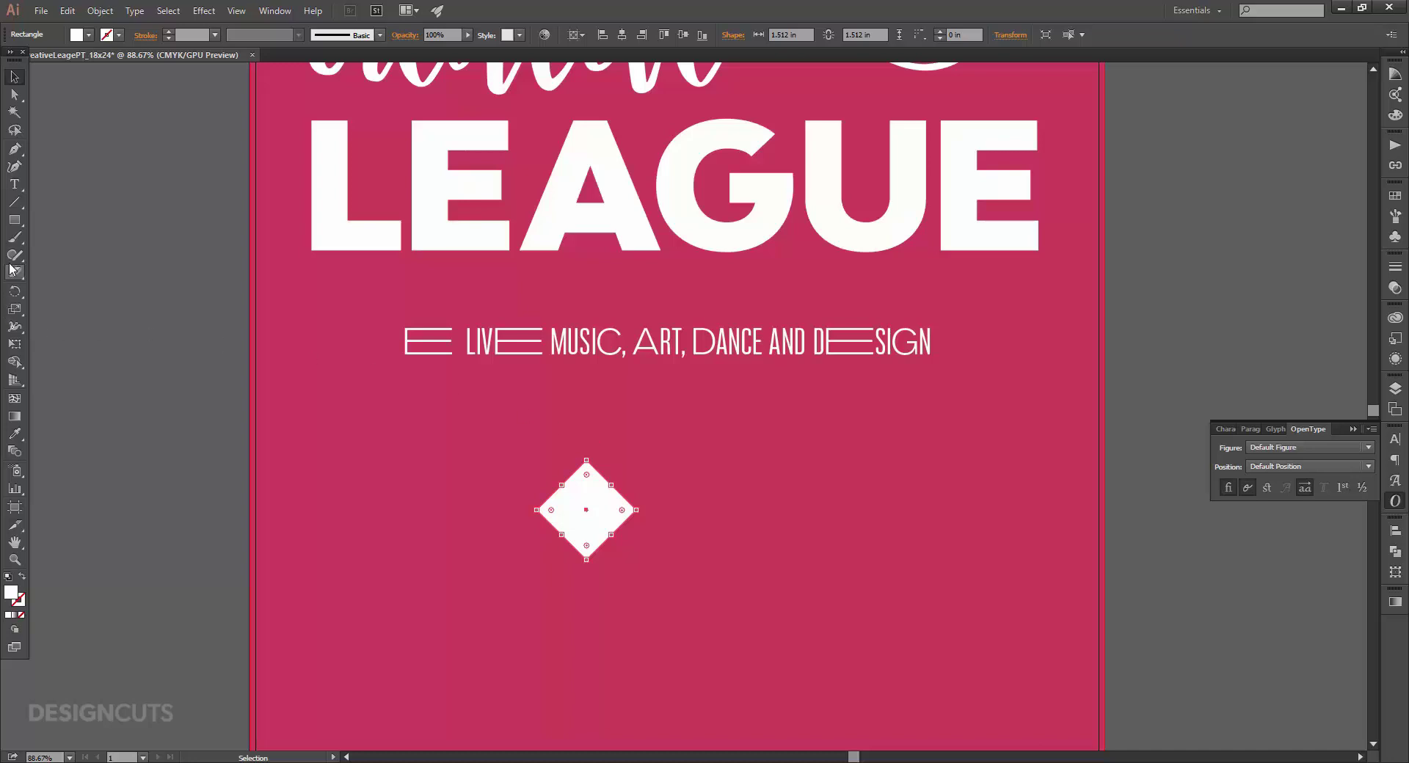
pyautogui.click(14, 149)
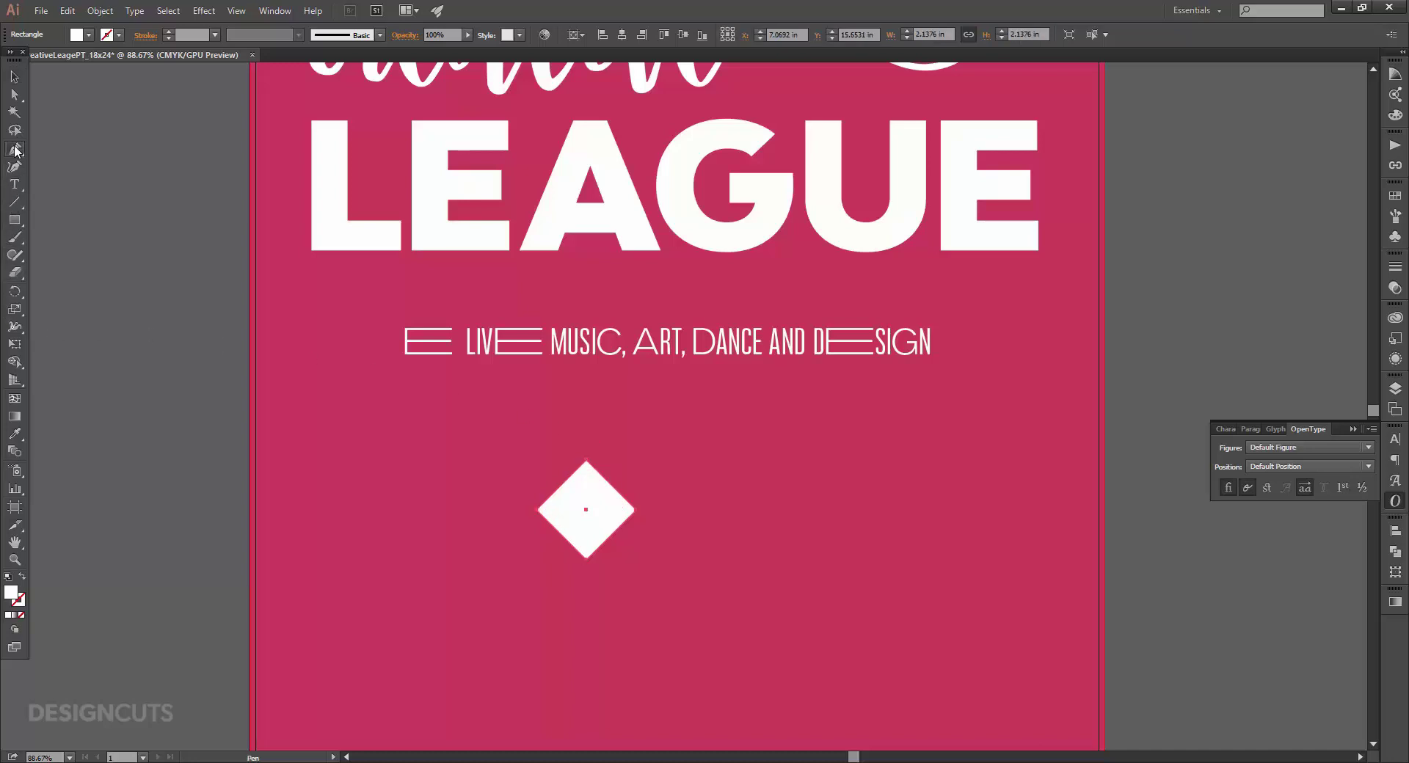
# Delete the diamond's bottom point and raise its top point into a tall narrow triangle, then reposition it.
pyautogui.click(587, 559)
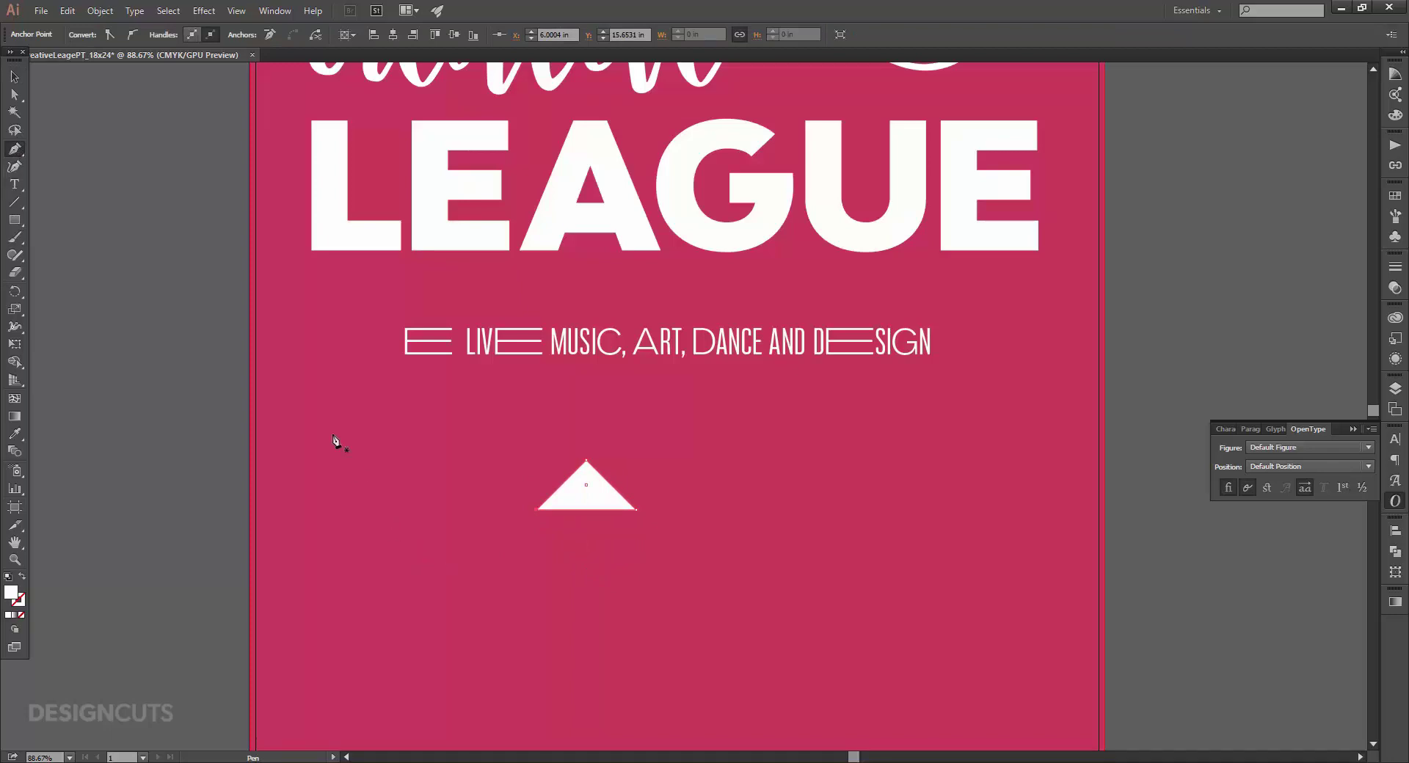
pyautogui.click(14, 96)
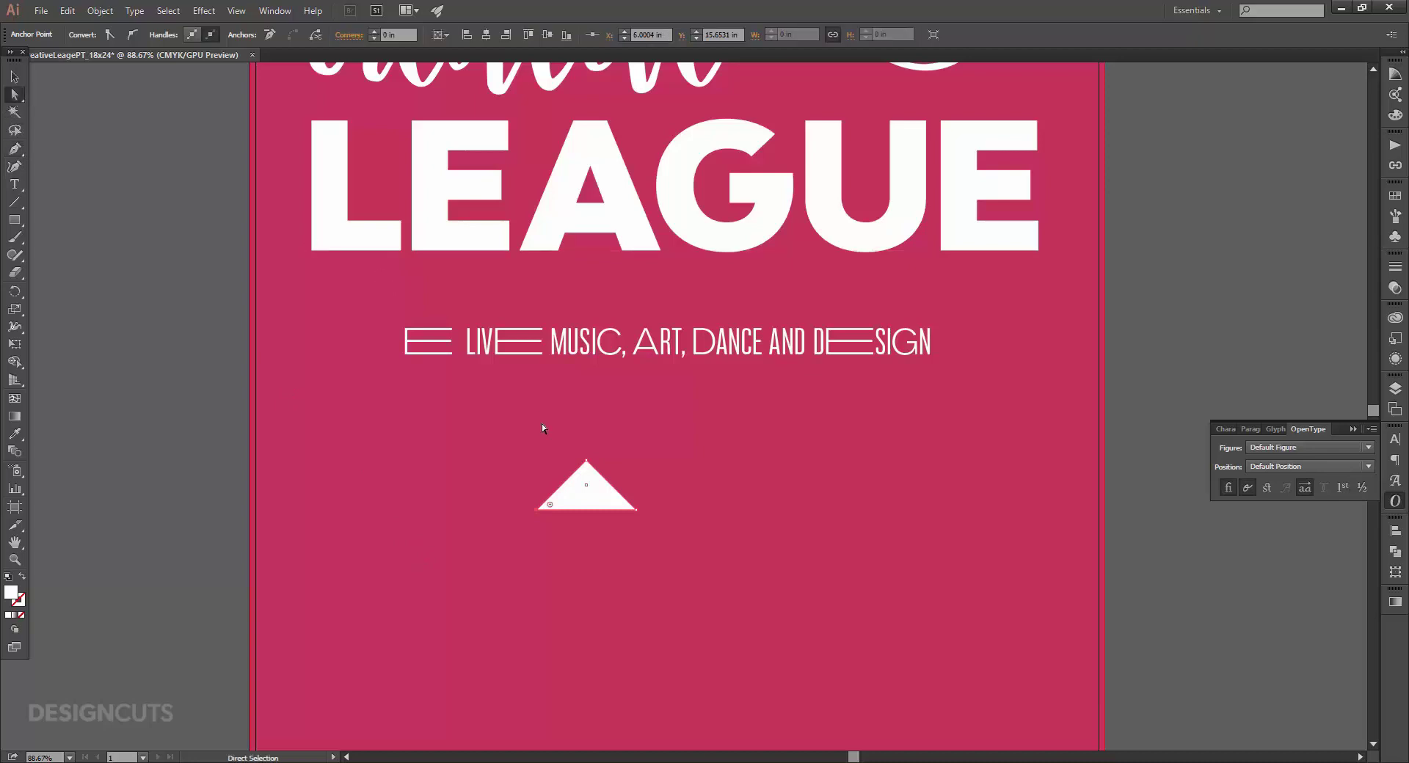
pyautogui.click(587, 462)
pyautogui.click(587, 462)
pyautogui.hotkey('shift', 'Up')
pyautogui.hotkey('shift', 'Up')
pyautogui.hotkey('shift', 'Up')
pyautogui.hotkey('shift', 'Up')
pyautogui.hotkey('shift', 'Up')
pyautogui.hotkey('shift', 'Up')
pyautogui.hotkey('shift', 'Up')
pyautogui.hotkey('shift', 'Up')
pyautogui.hotkey('shift', 'Up')
pyautogui.hotkey('shift', 'Up')
pyautogui.hotkey('shift', 'Up')
pyautogui.hotkey('shift', 'Up')
pyautogui.hotkey('shift', 'Up')
pyautogui.hotkey('shift', 'Up')
pyautogui.hotkey('shift', 'Up')
pyautogui.hotkey('shift', 'Up')
pyautogui.hotkey('shift', 'Up')
pyautogui.hotkey('shift', 'Up')
pyautogui.hotkey('shift', 'Up')
pyautogui.hotkey('shift', 'Up')
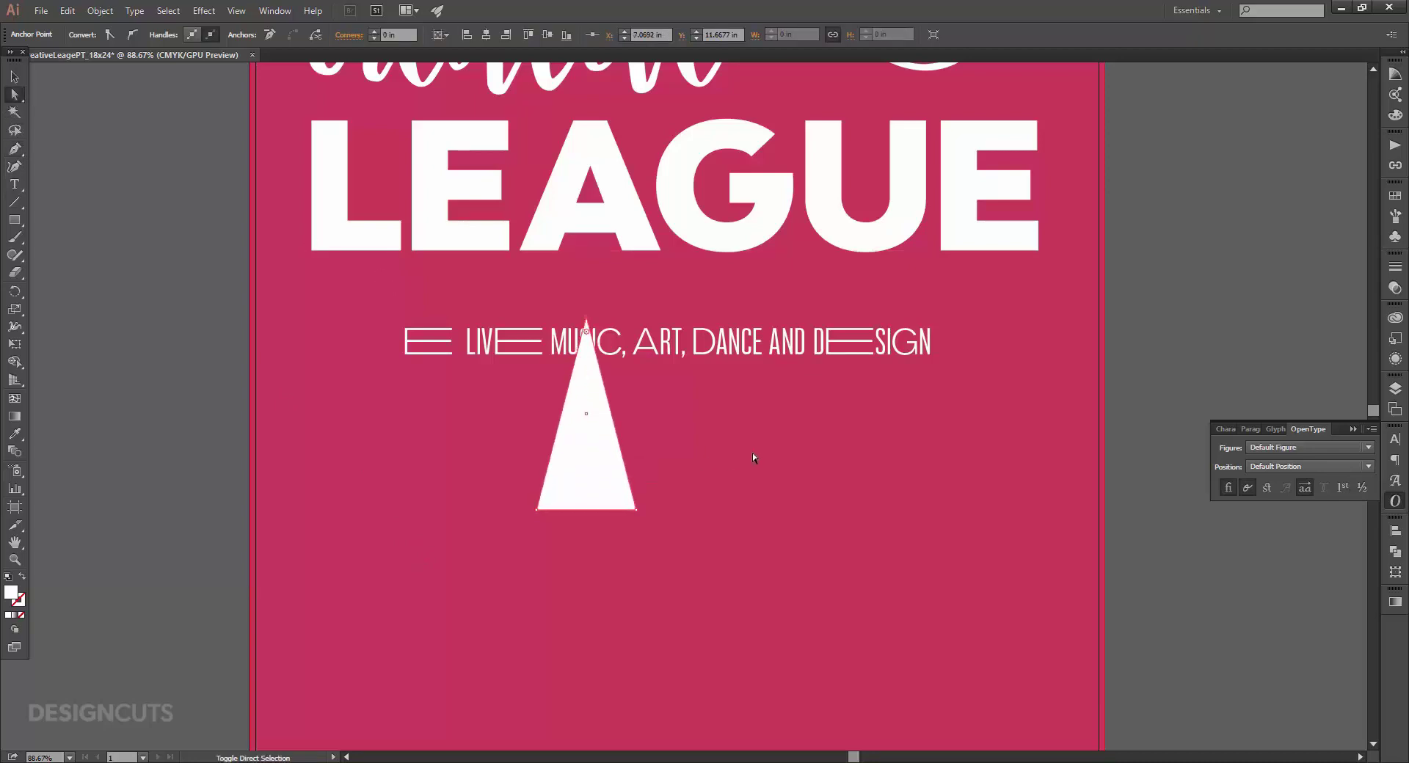
pyautogui.hotkey('shift', 'Up')
pyautogui.hotkey('shift', 'Up')
pyautogui.hotkey('shift', 'Up')
pyautogui.hotkey('shift', 'Up')
pyautogui.hotkey('shift', 'Up')
pyautogui.hotkey('shift', 'Up')
pyautogui.hotkey('shift', 'Up')
pyautogui.hotkey('shift', 'Up')
pyautogui.hotkey('shift', 'Up')
pyautogui.hotkey('shift', 'Up')
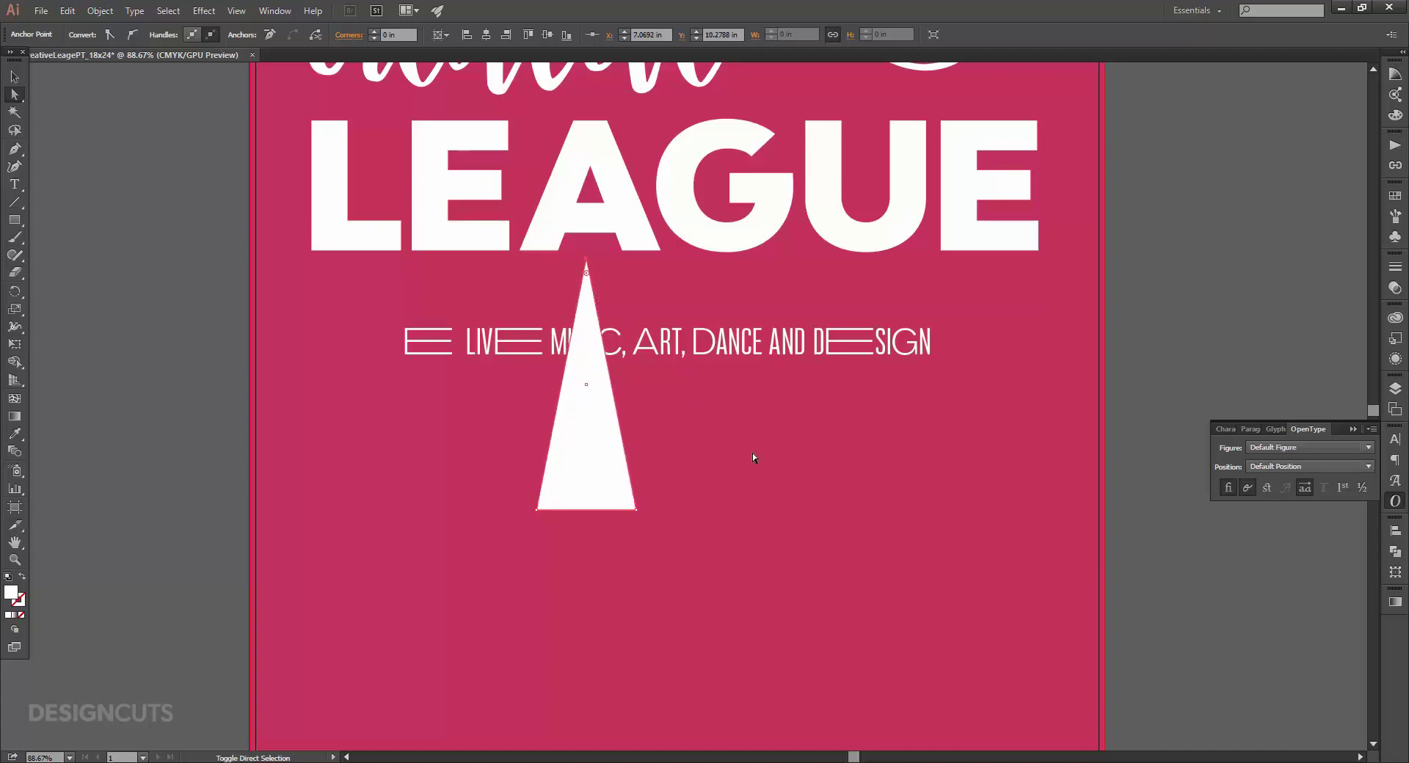
pyautogui.hotkey('shift', 'Up')
pyautogui.press('v')
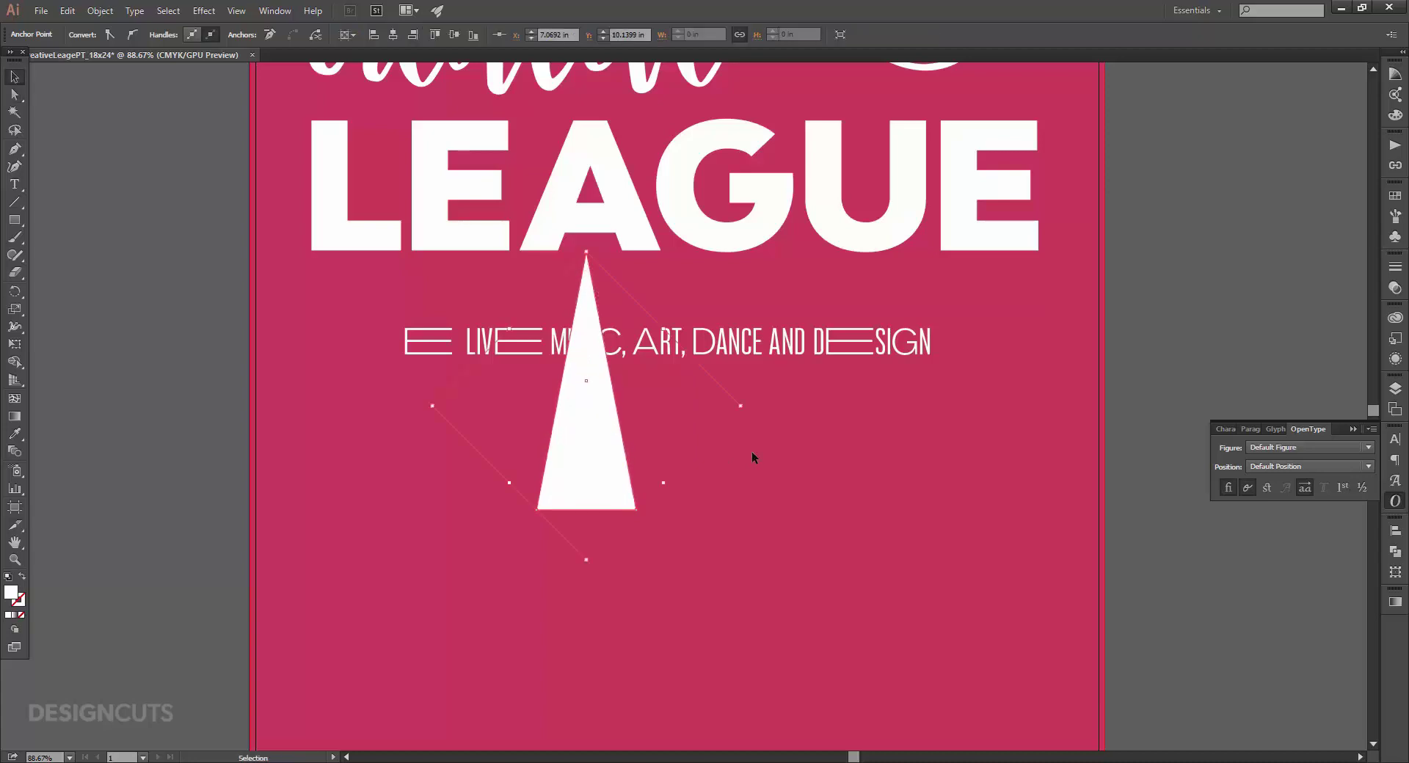
pyautogui.click(752, 452)
pyautogui.moveTo(596, 415); pyautogui.dragTo(650, 587)
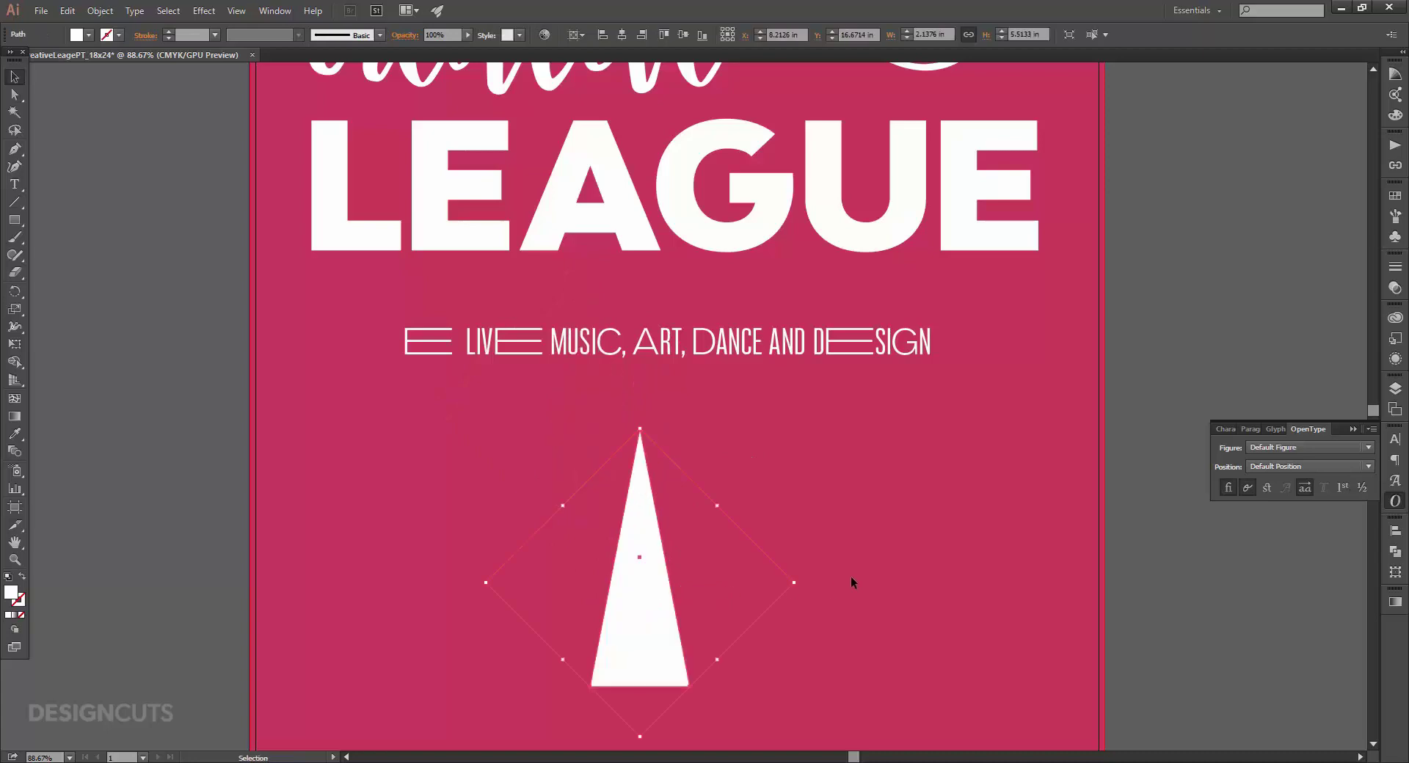
pyautogui.click(850, 576)
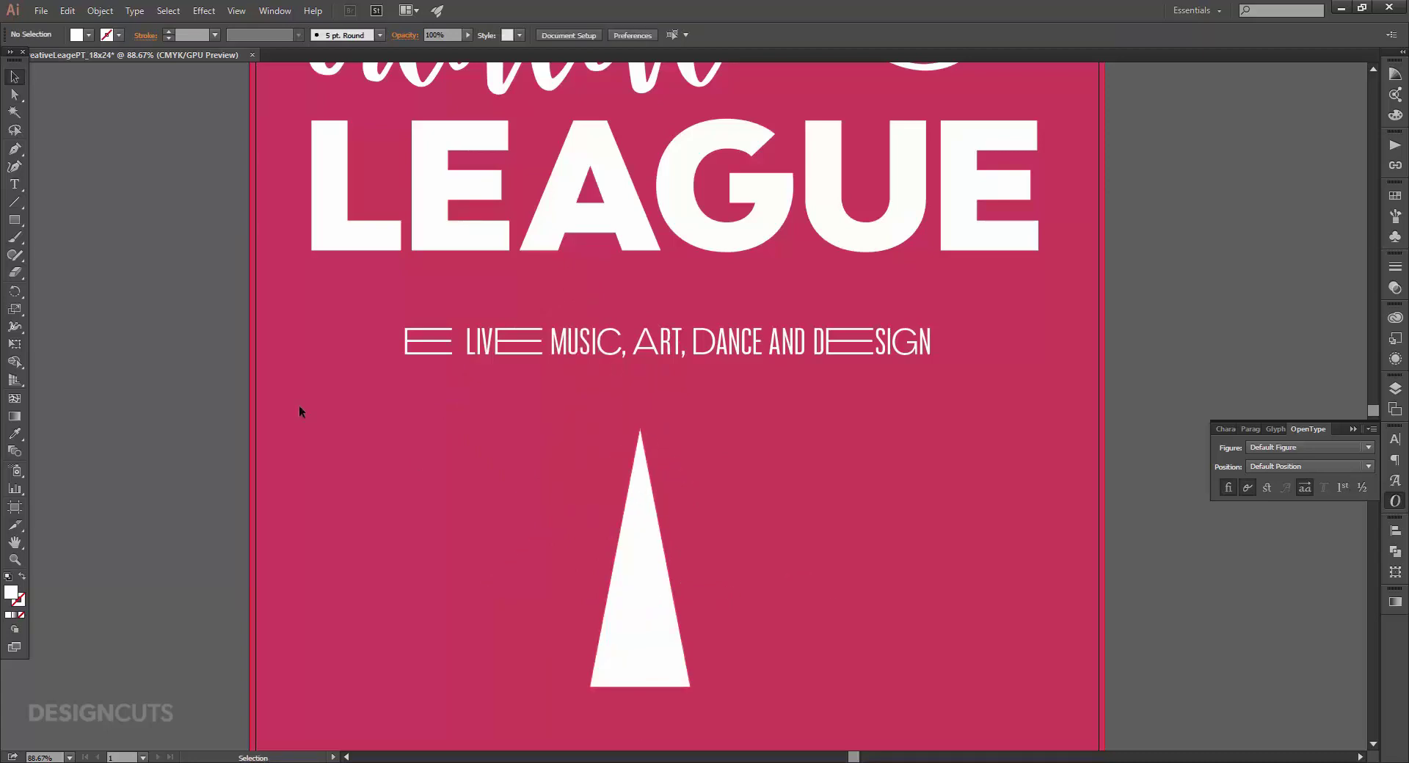
# Draw a white circle overlapping the triangle's tip.
pyautogui.moveTo(14, 220); pyautogui.dragTo(76, 254)
pyautogui.moveTo(596, 289); pyautogui.dragTo(767, 505)
pyautogui.press('v')
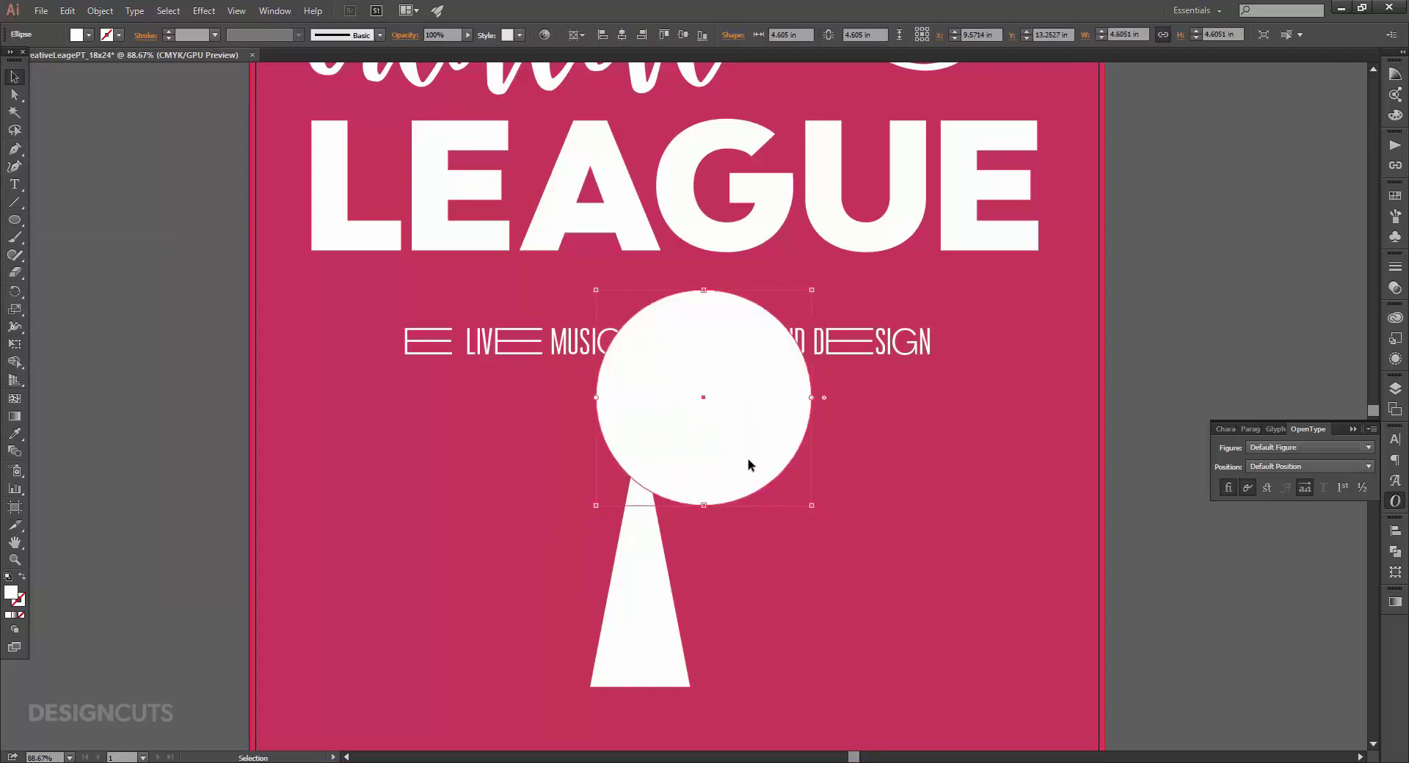
pyautogui.moveTo(748, 458); pyautogui.dragTo(746, 480)
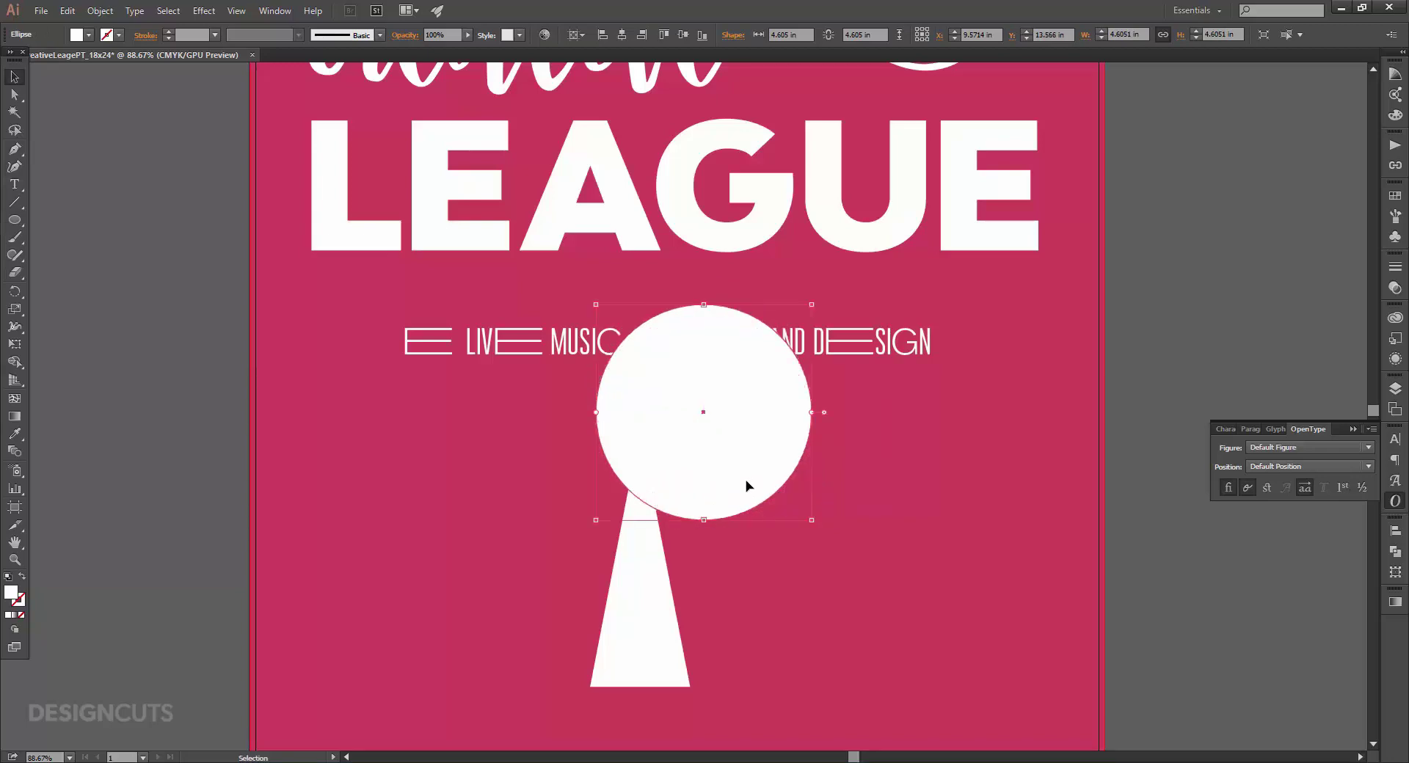
# Copy the white triangle, paste it in place over the original, and select it together with the circle.
pyautogui.click(649, 585)
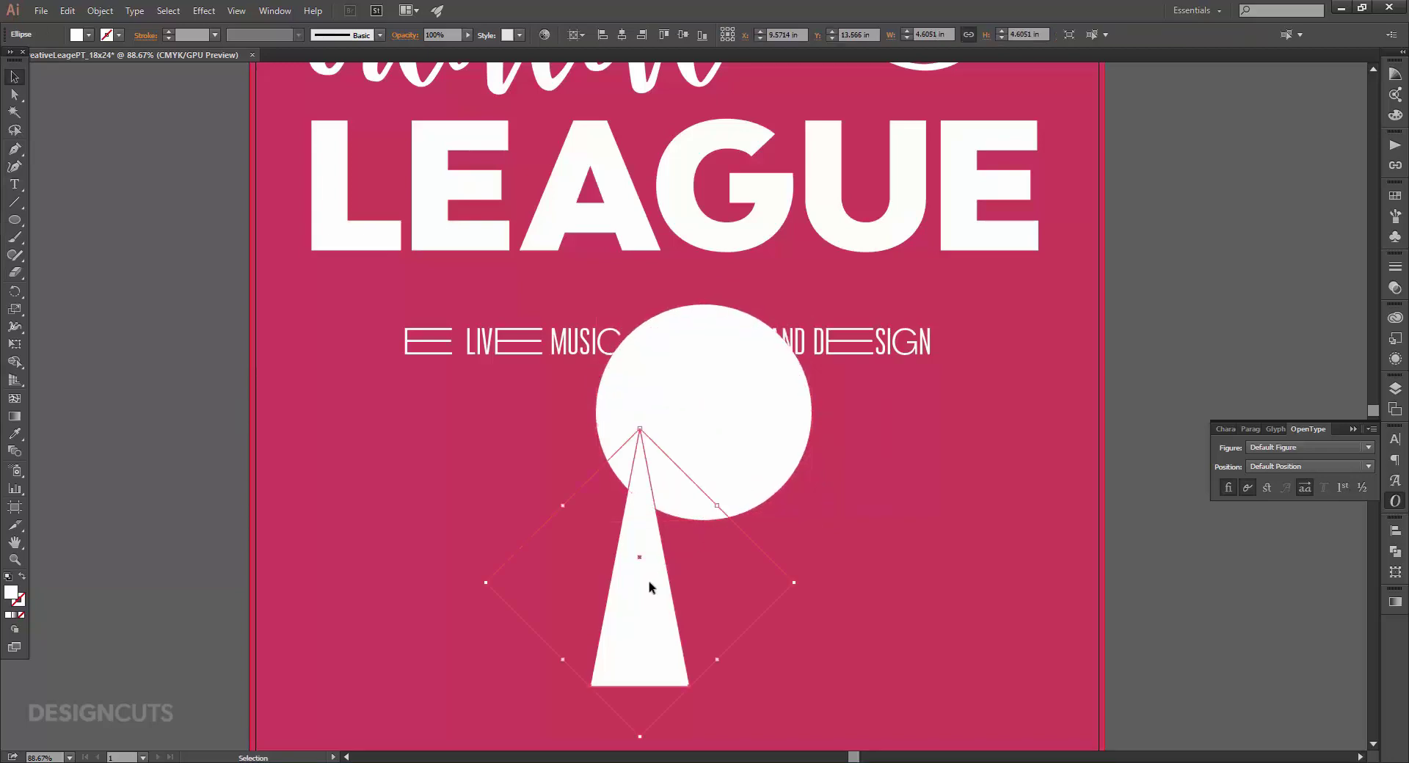
pyautogui.click(67, 10)
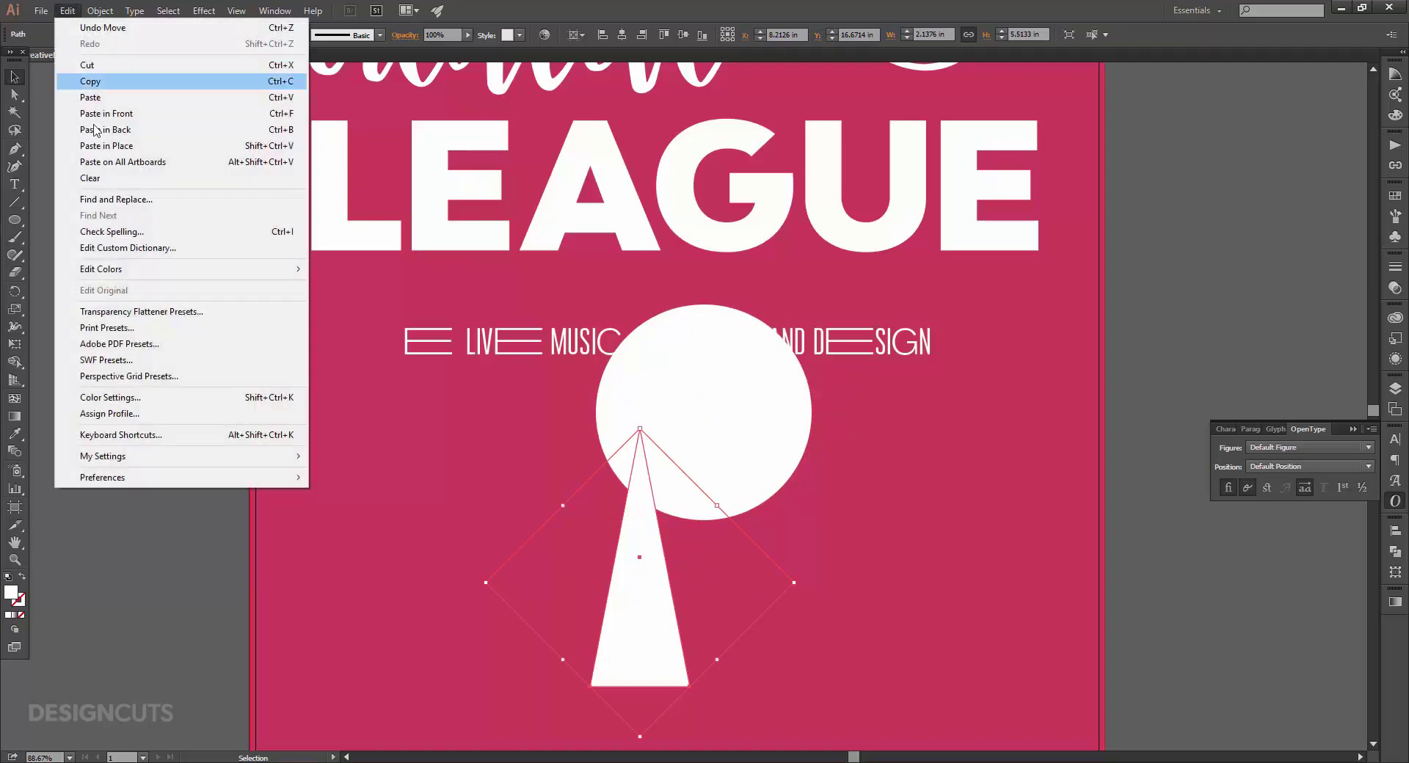
pyautogui.click(101, 80)
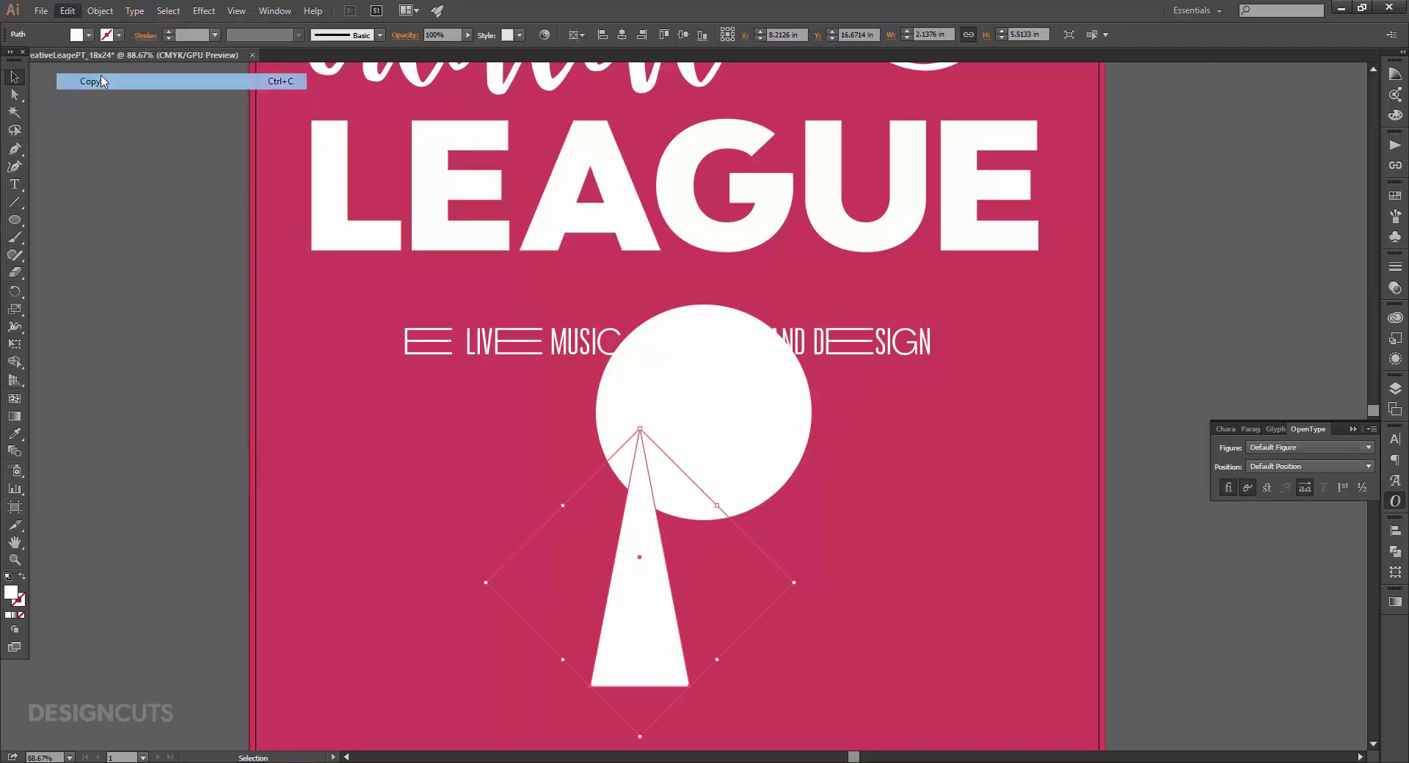
pyautogui.click(858, 587)
pyautogui.click(67, 11)
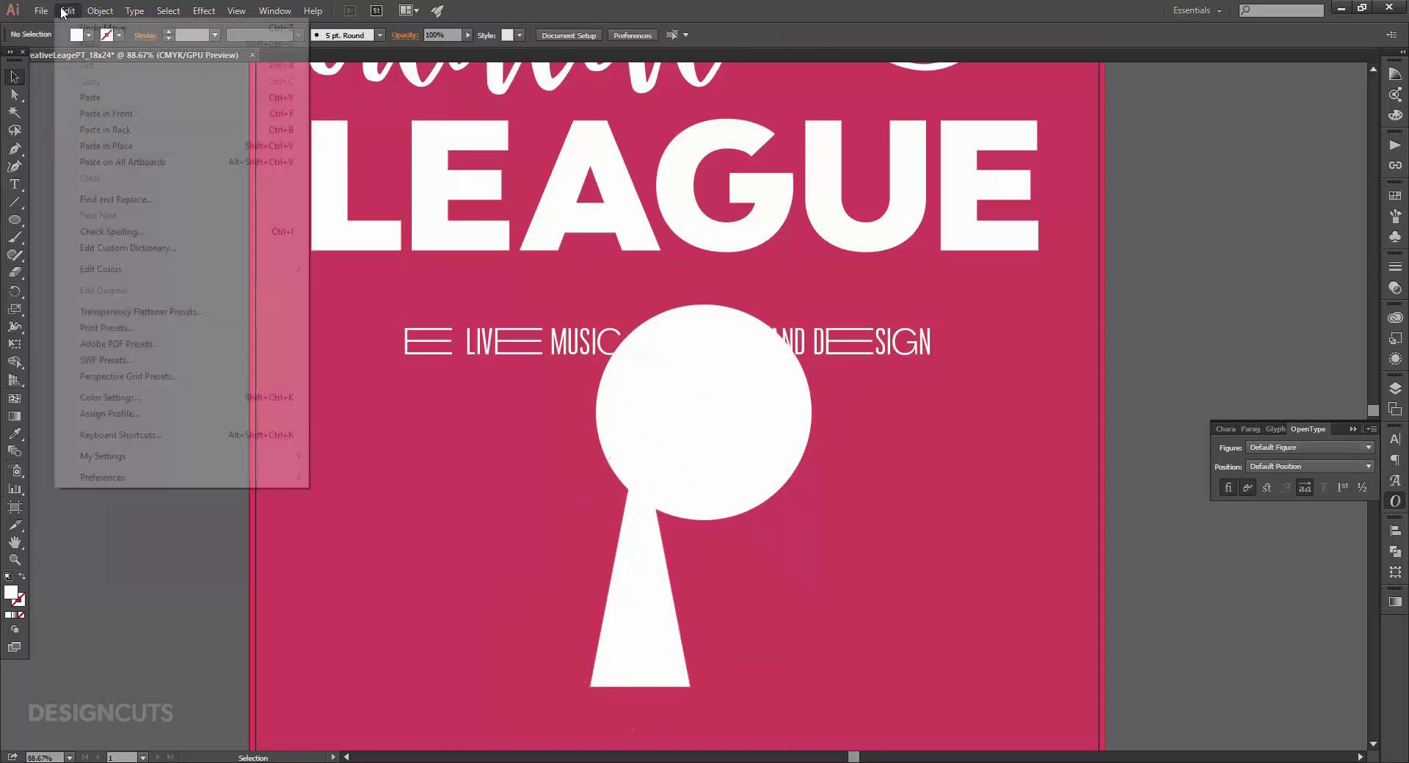
pyautogui.click(111, 145)
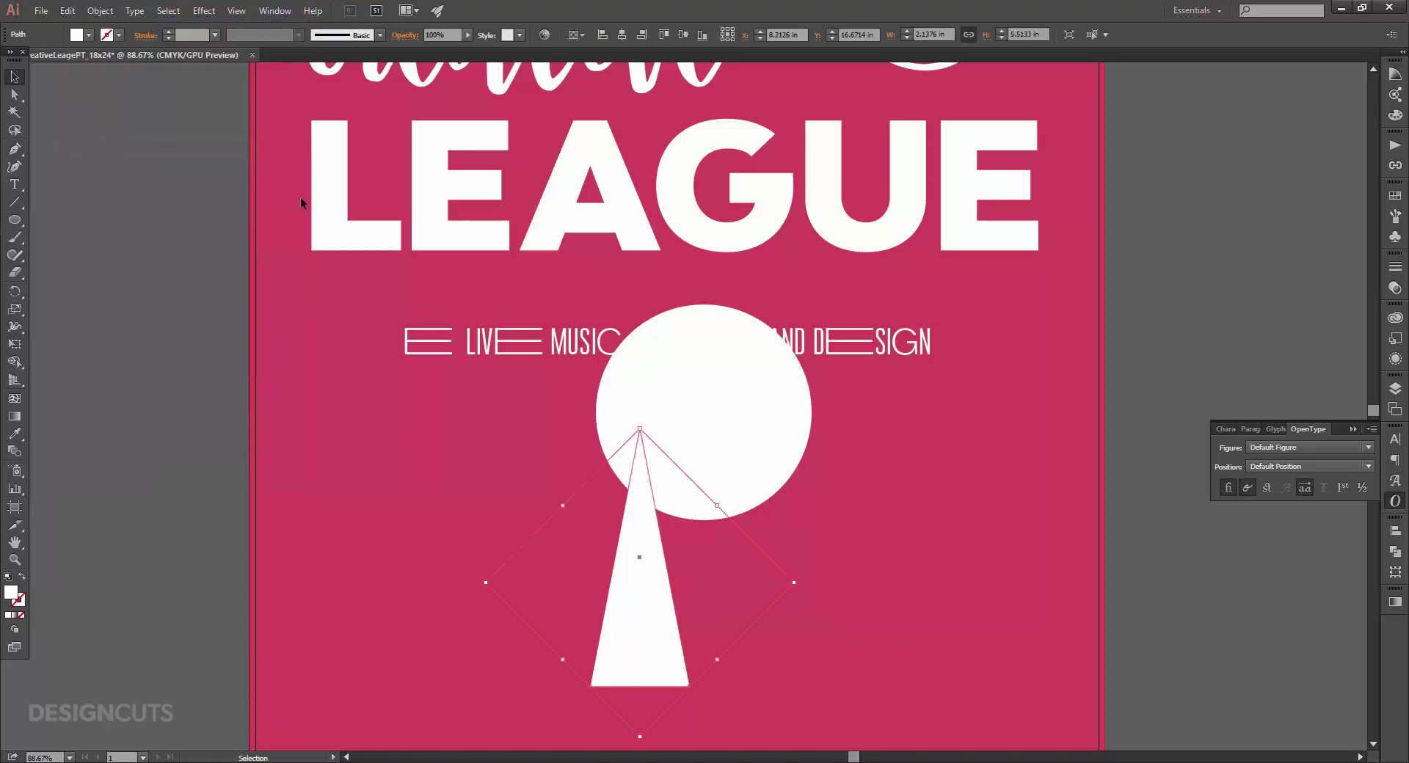
pyautogui.keyDown('shift'); pyautogui.click(727, 383); pyautogui.keyUp('shift')
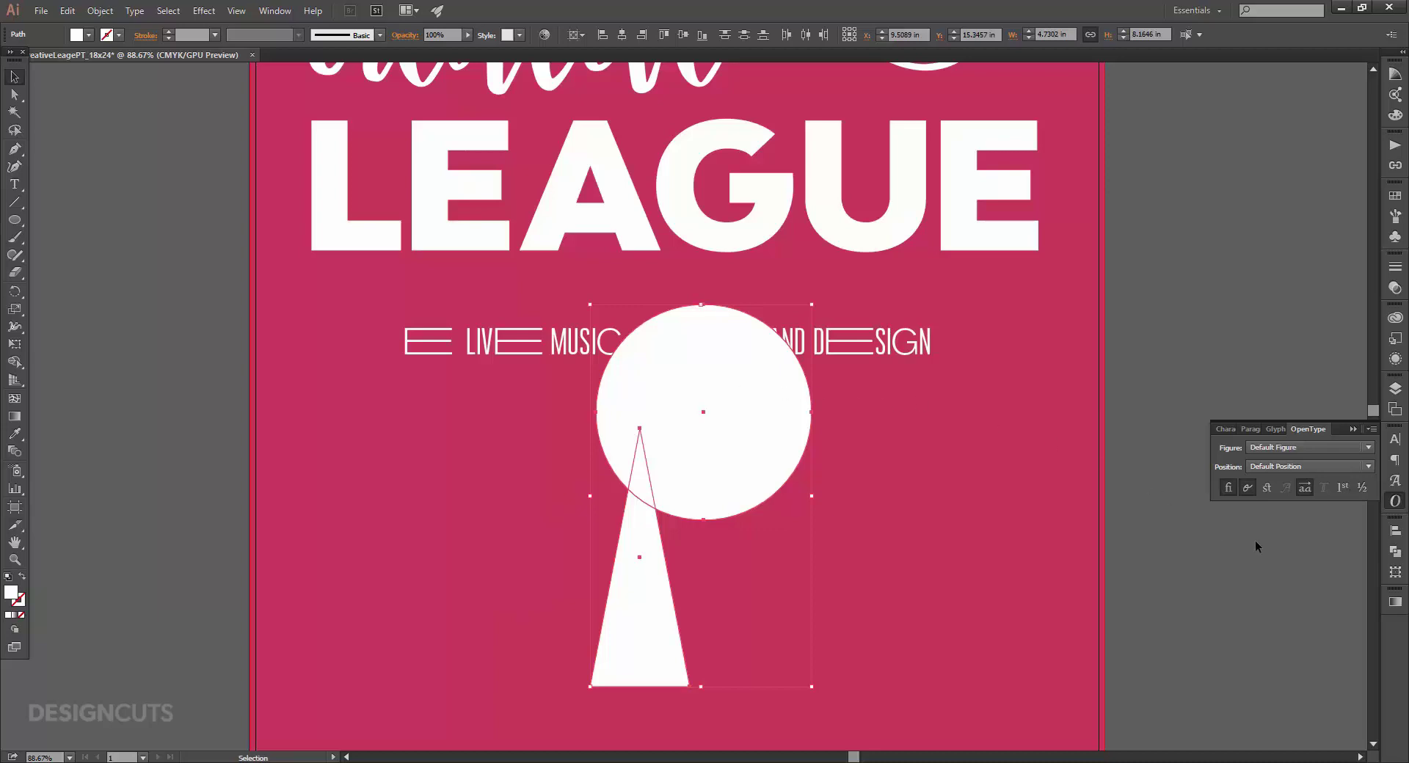
# Intersect circle and triangle copy into a tip, make the big triangle a white outline, rotate both left.
pyautogui.click(1397, 551)
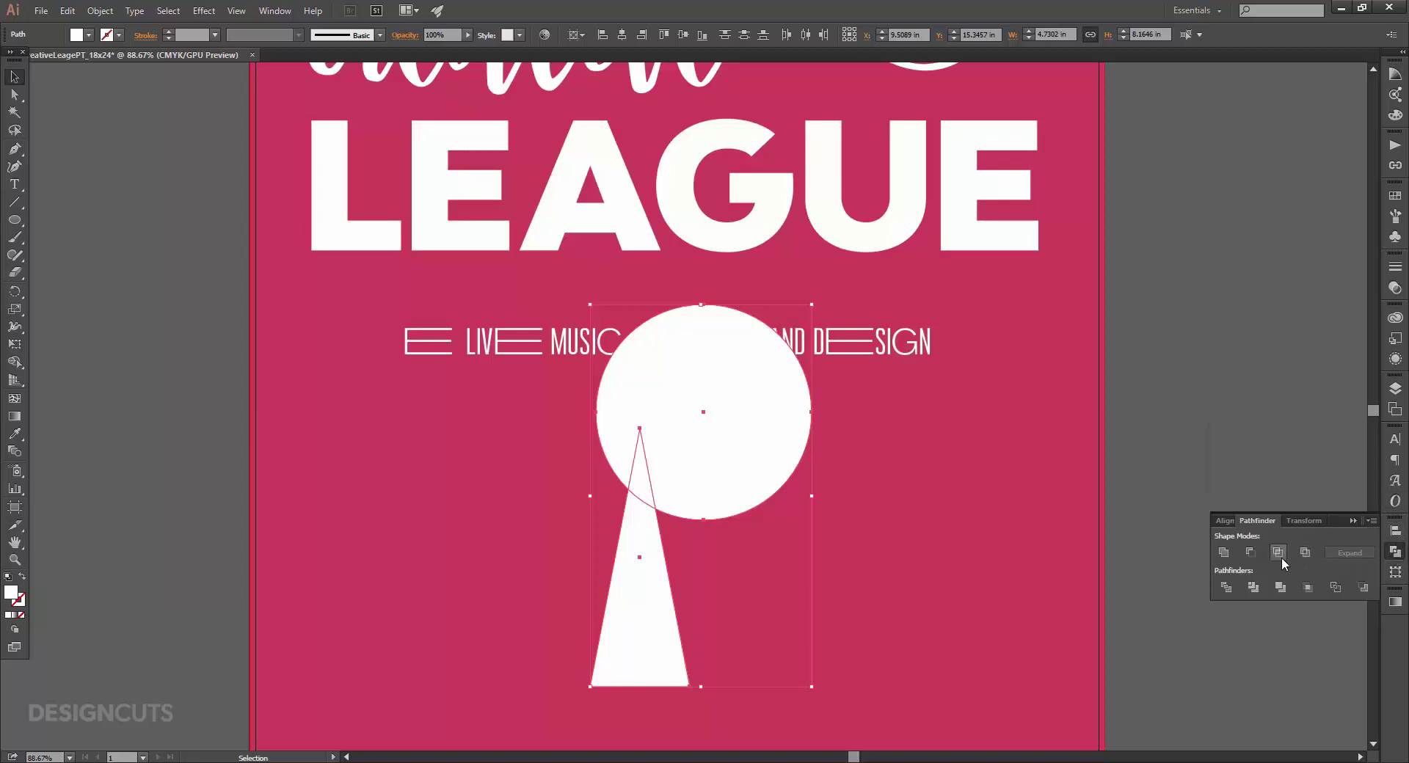
pyautogui.click(1278, 552)
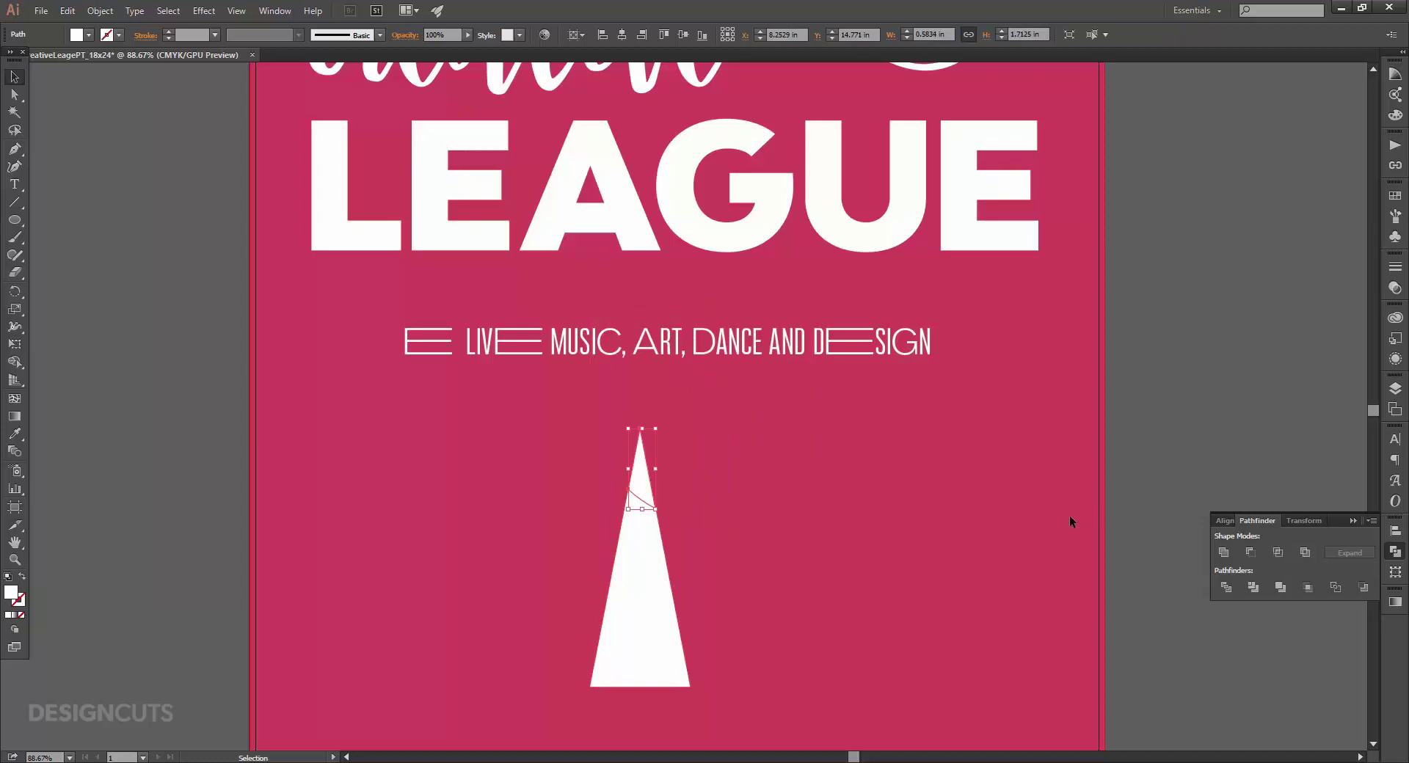
pyautogui.click(622, 610)
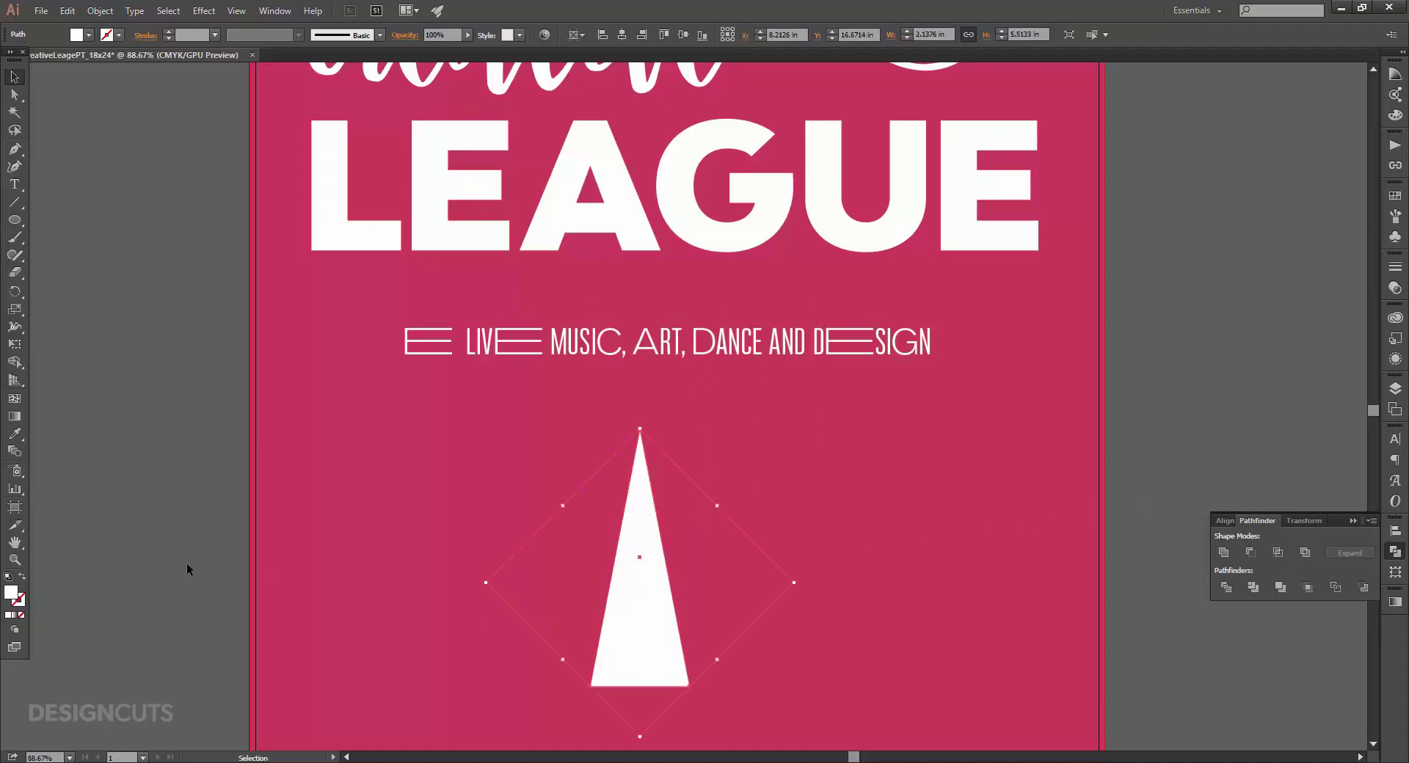
pyautogui.click(21, 580)
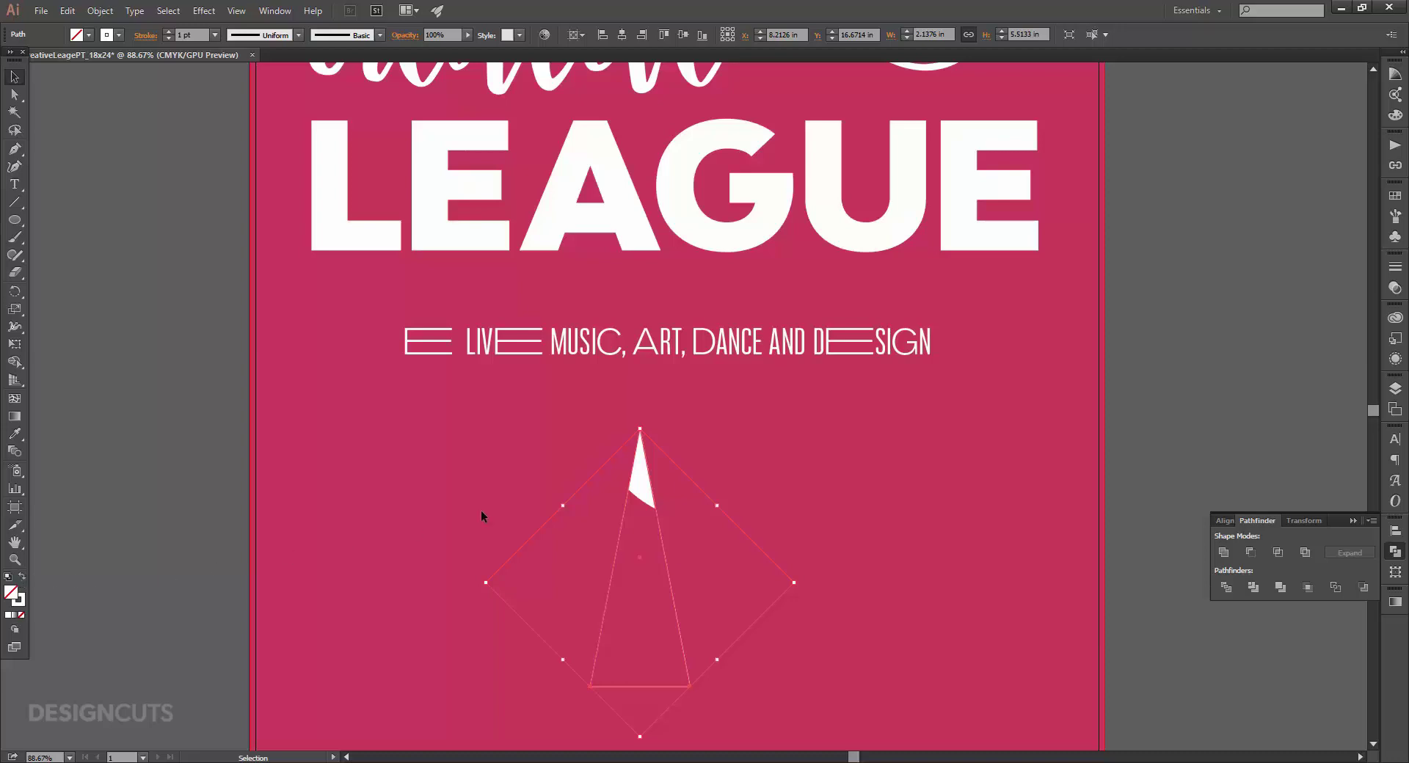
pyautogui.keyDown('shift'); pyautogui.click(647, 499); pyautogui.keyUp('shift')
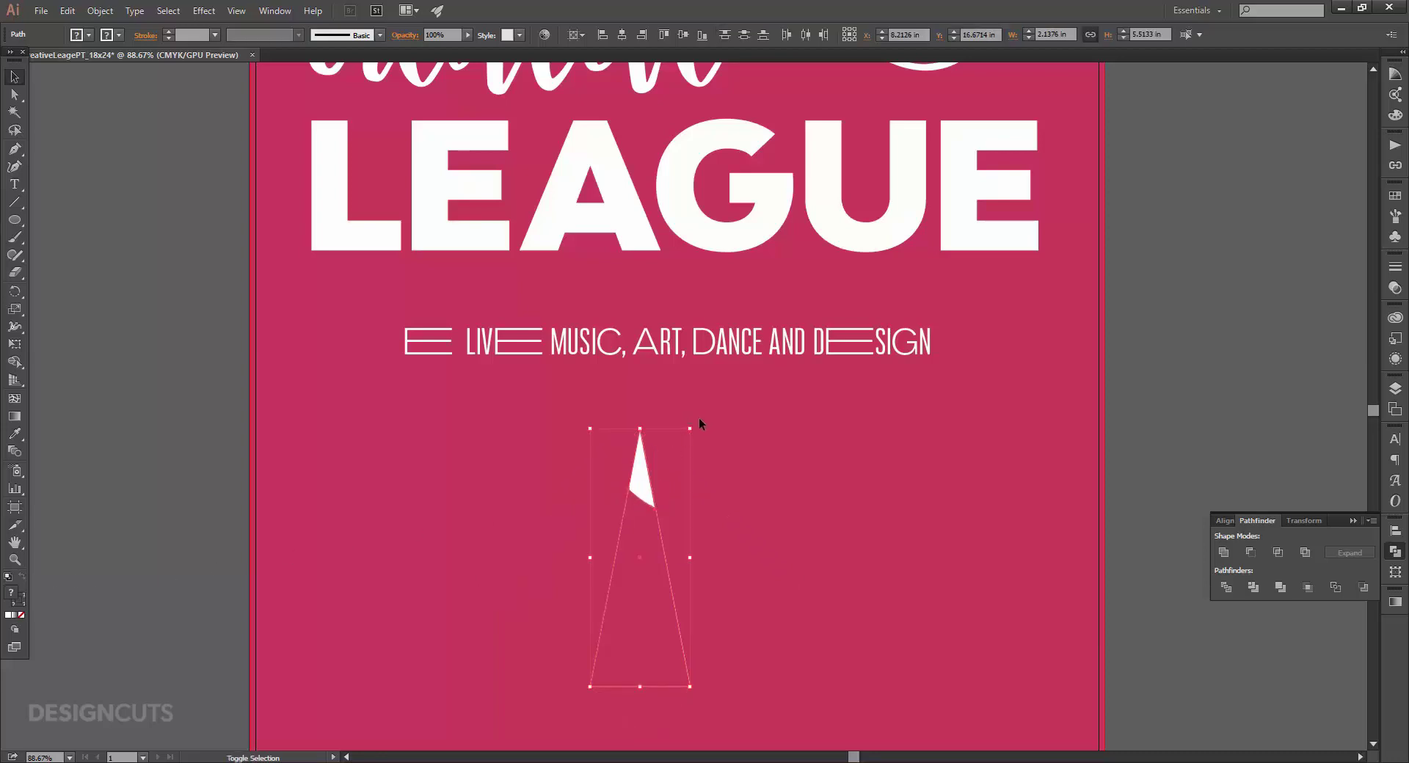
pyautogui.moveTo(697, 423); pyautogui.dragTo(328, 339)
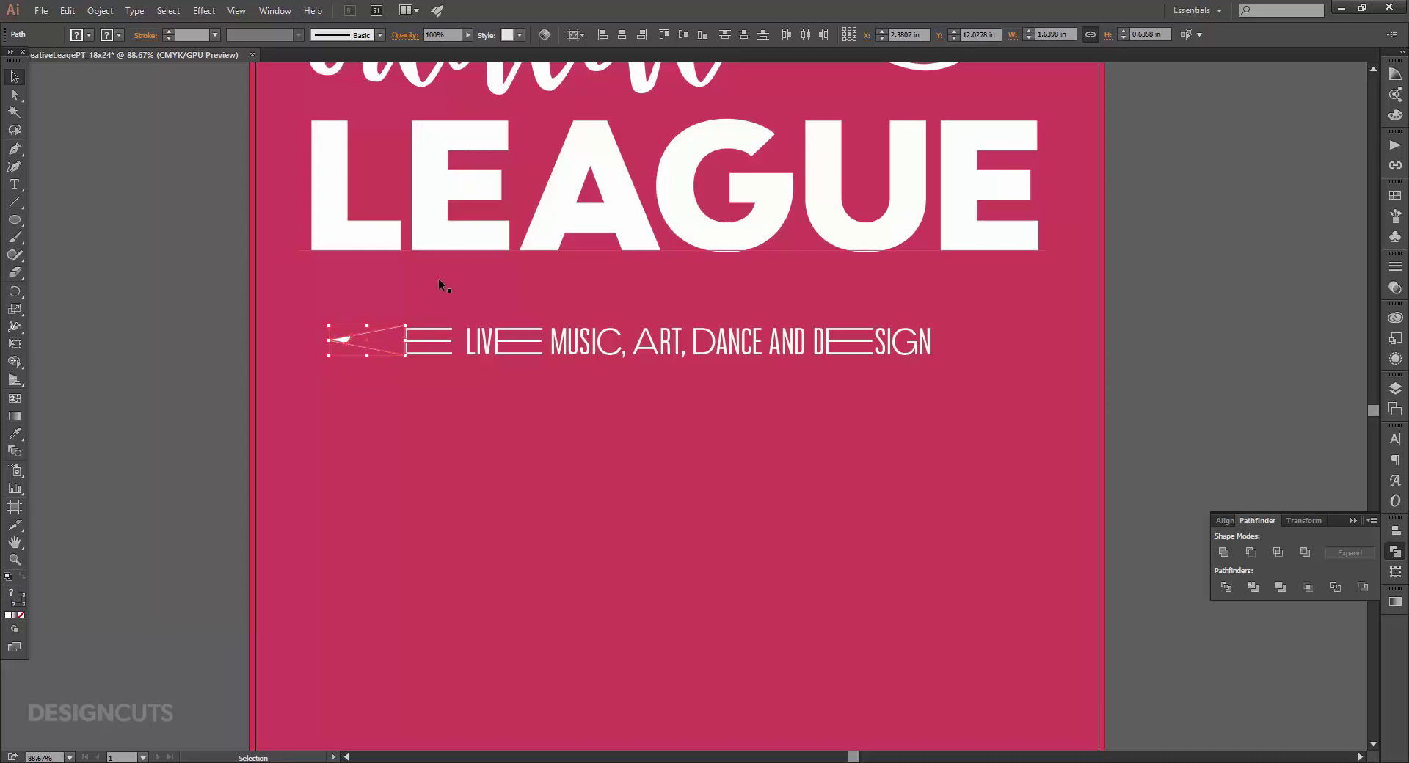
# Give the pencil arrow's outline a 3 pt stroke.
pyautogui.click(438, 279)
pyautogui.click(382, 331)
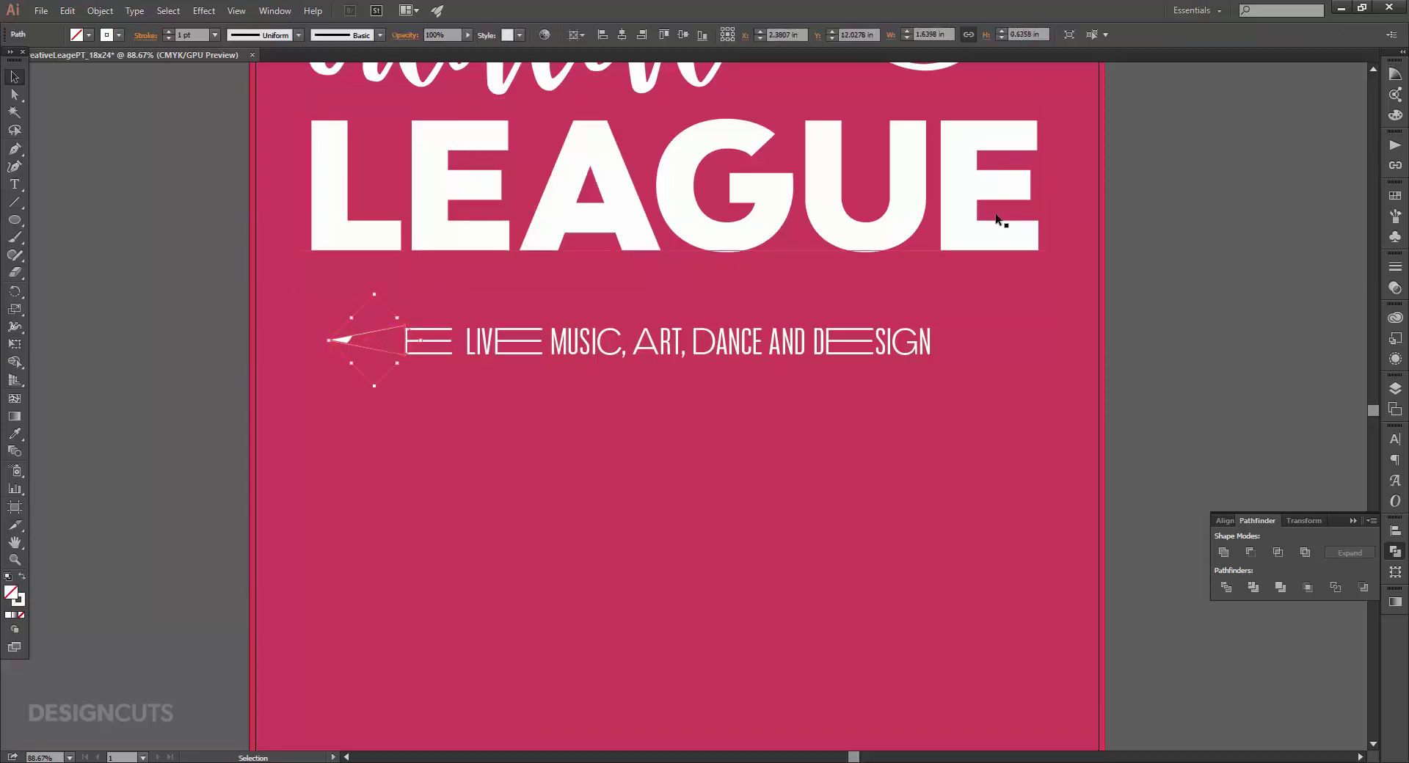
pyautogui.click(1395, 267)
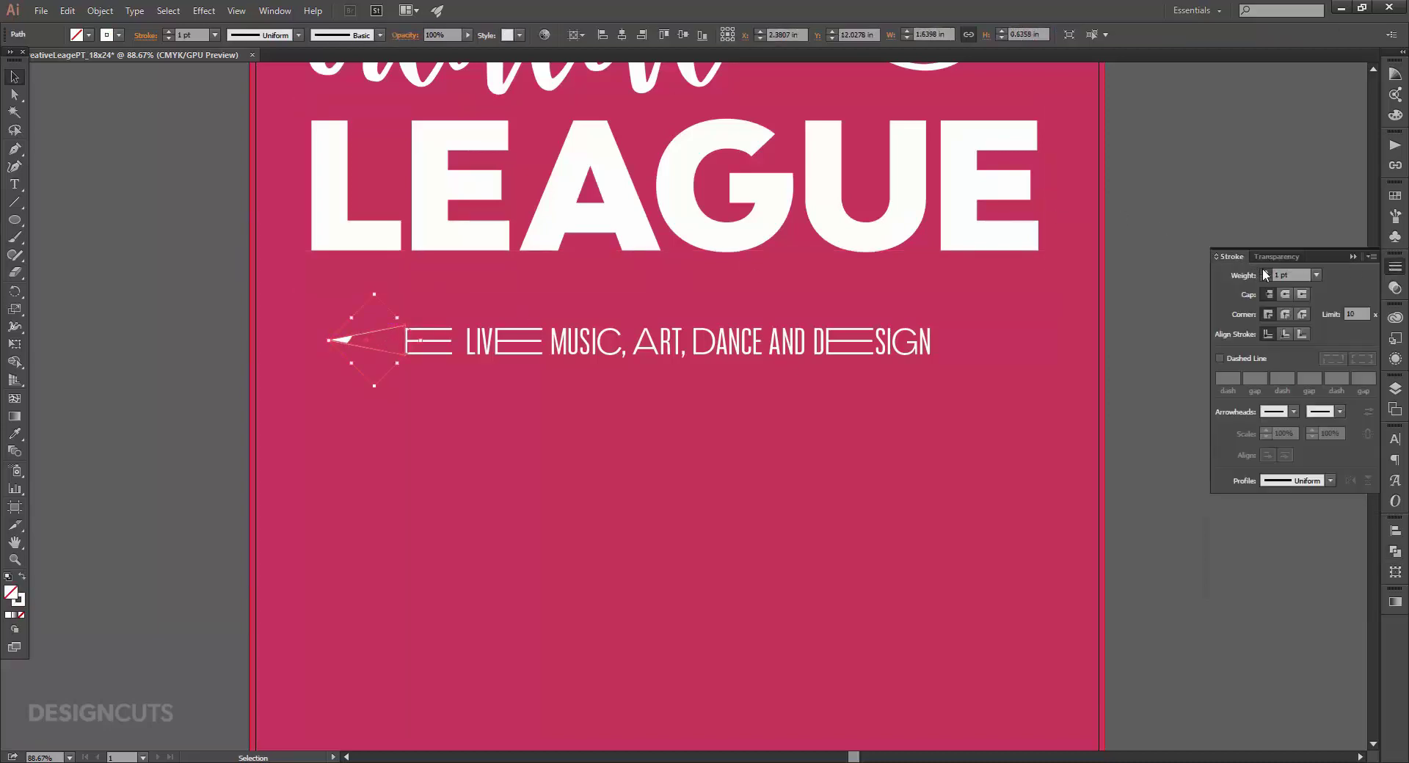
pyautogui.click(1265, 272)
pyautogui.click(1266, 271)
pyautogui.click(813, 446)
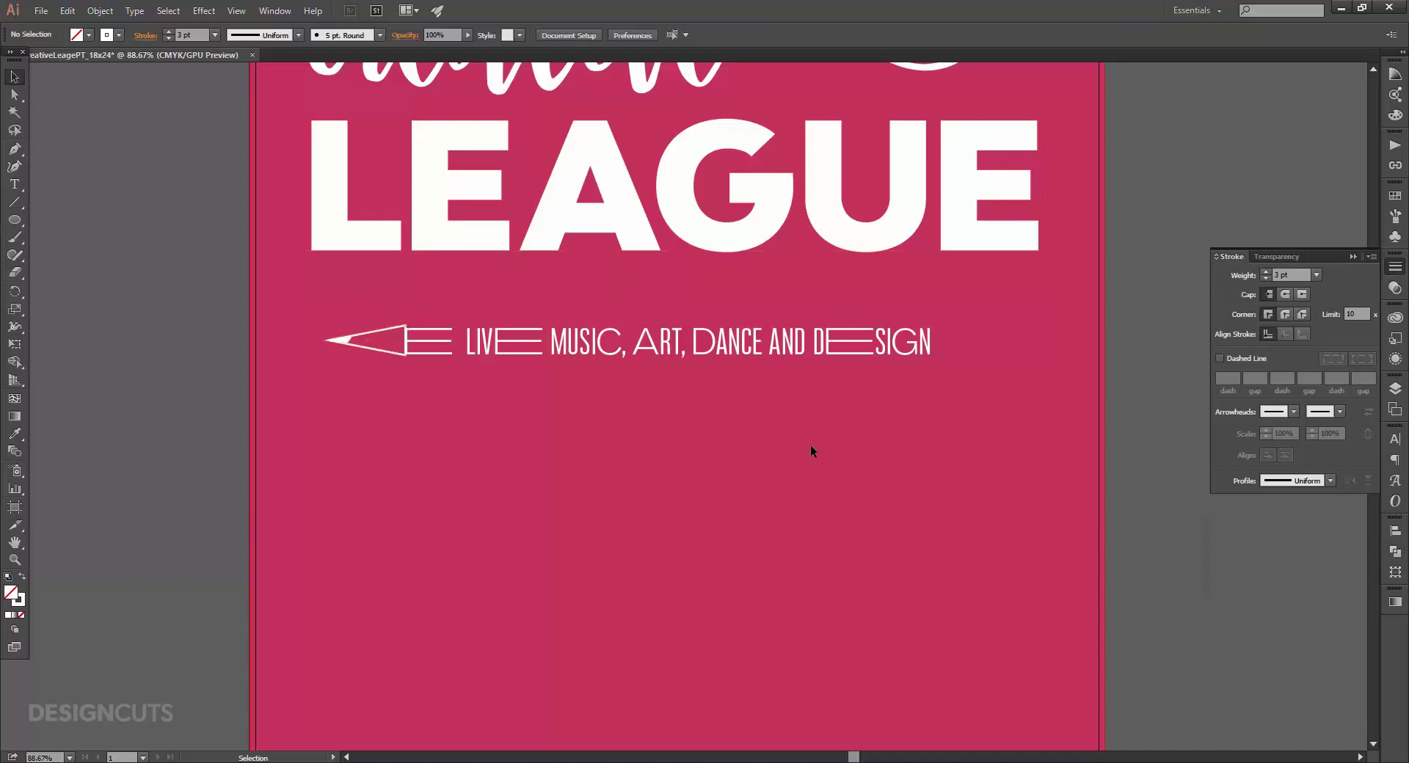
# Narrow and resize the pencil tip to about 1.32 × 0.53 in and nudge it down beside the tagline.
pyautogui.press('z')
pyautogui.moveTo(205, 269); pyautogui.dragTo(548, 419)
pyautogui.keyDown('alt'); pyautogui.click(549, 419); pyautogui.keyUp('alt')
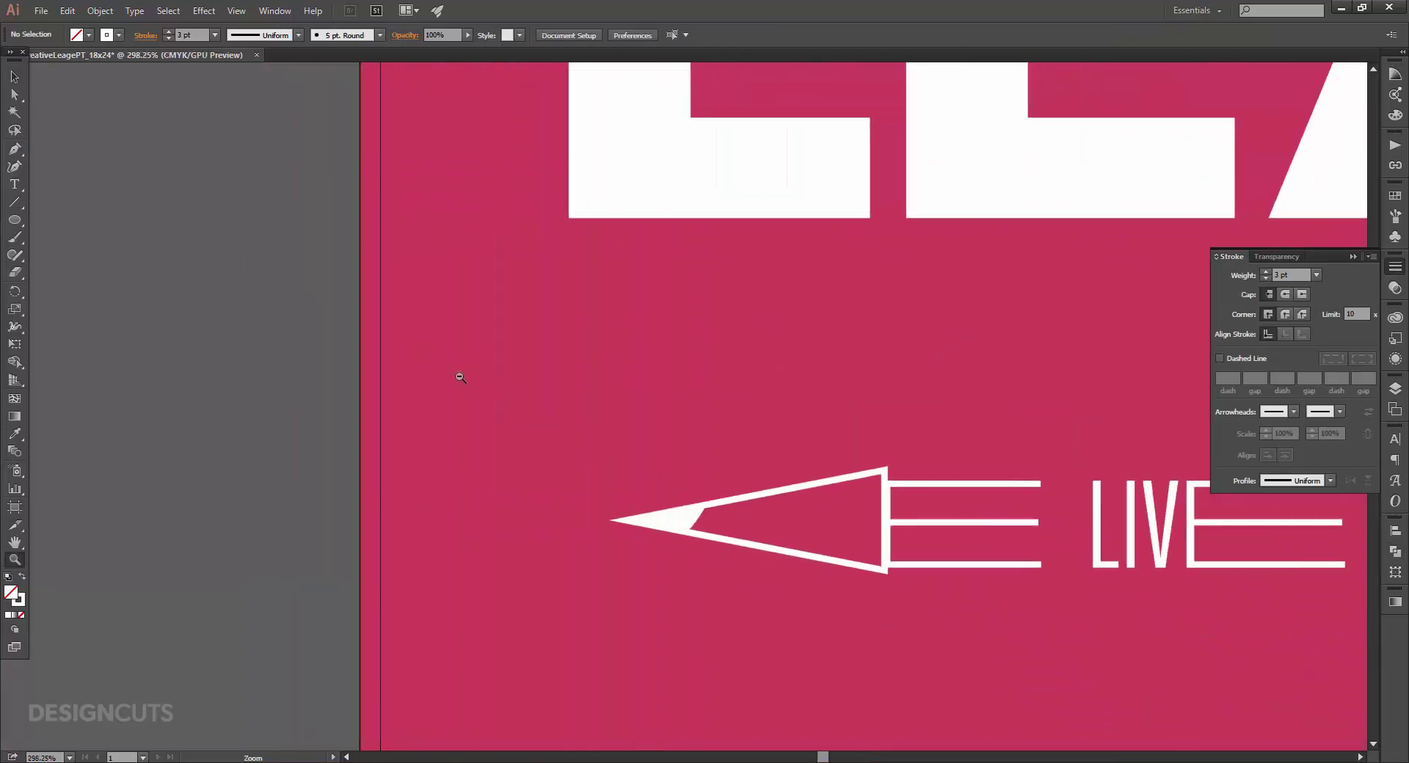
pyautogui.moveTo(798, 456); pyautogui.dragTo(484, 345)
pyautogui.press('v')
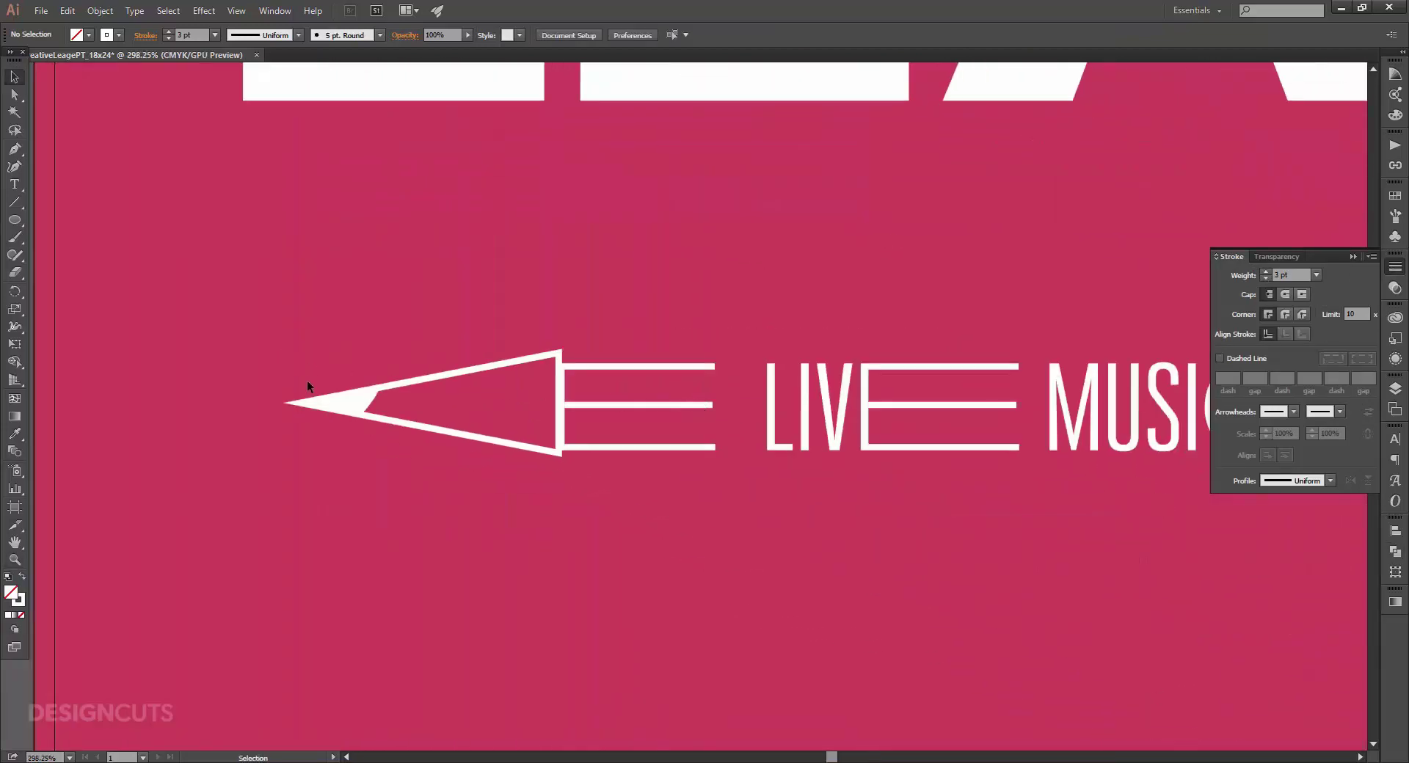
pyautogui.moveTo(438, 458); pyautogui.dragTo(438, 458)
pyautogui.moveTo(288, 402); pyautogui.dragTo(344, 403)
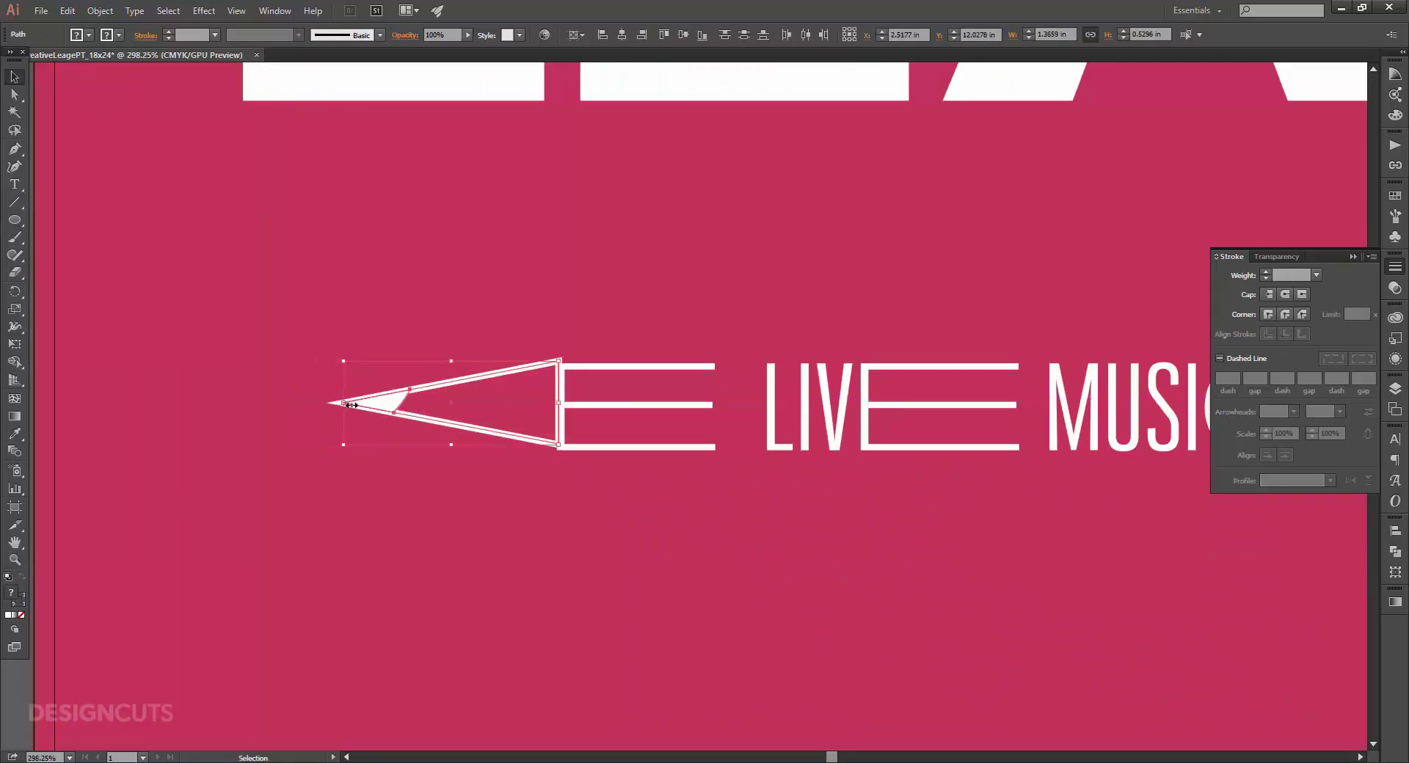
pyautogui.press('Down')
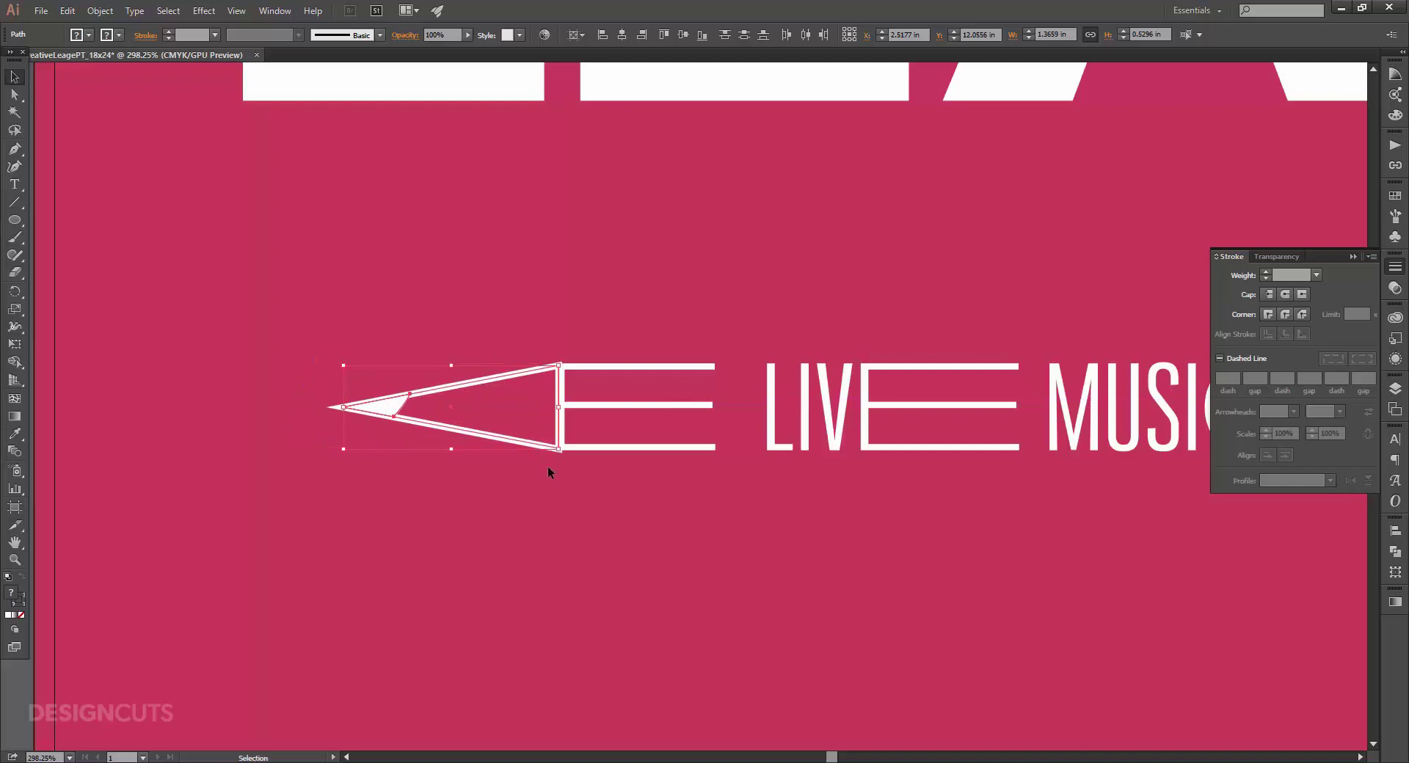
pyautogui.moveTo(344, 449); pyautogui.dragTo(351, 447)
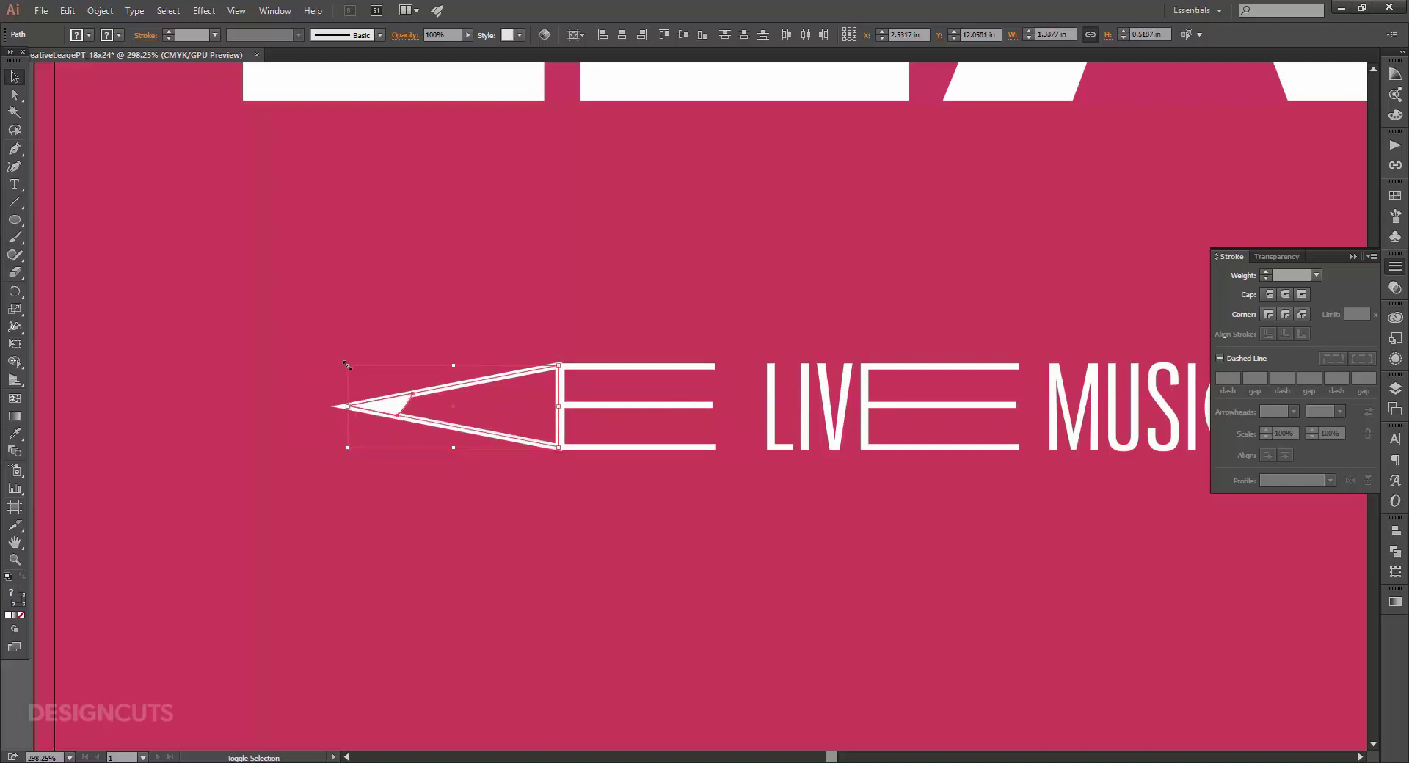
pyautogui.moveTo(351, 366); pyautogui.dragTo(352, 367)
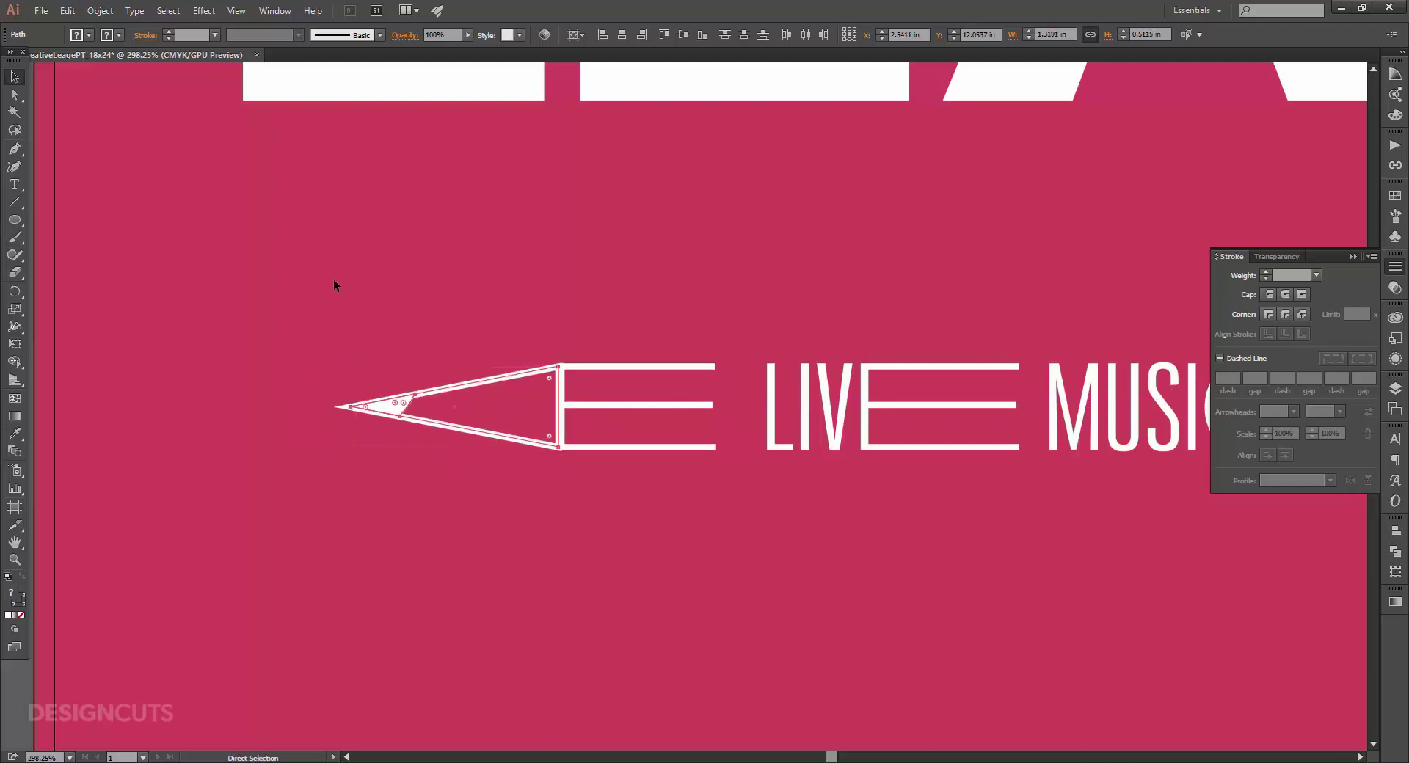
pyautogui.hotkey('ctrl', '1')
pyautogui.press('space')
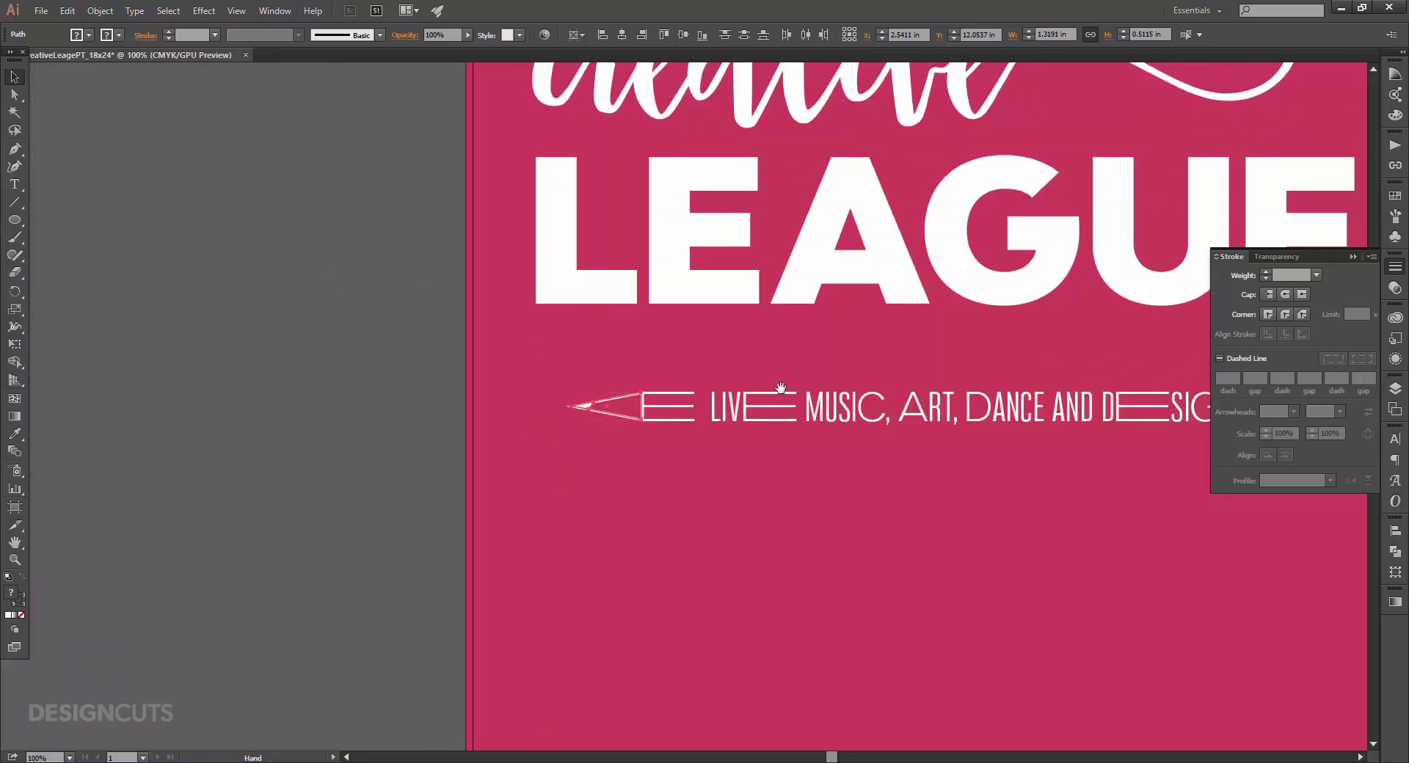
# Group the pencil arrow shapes with the LIVE MUSIC, ART, DANCE AND DESIGN tagline.
pyautogui.moveTo(777, 389); pyautogui.dragTo(478, 355)
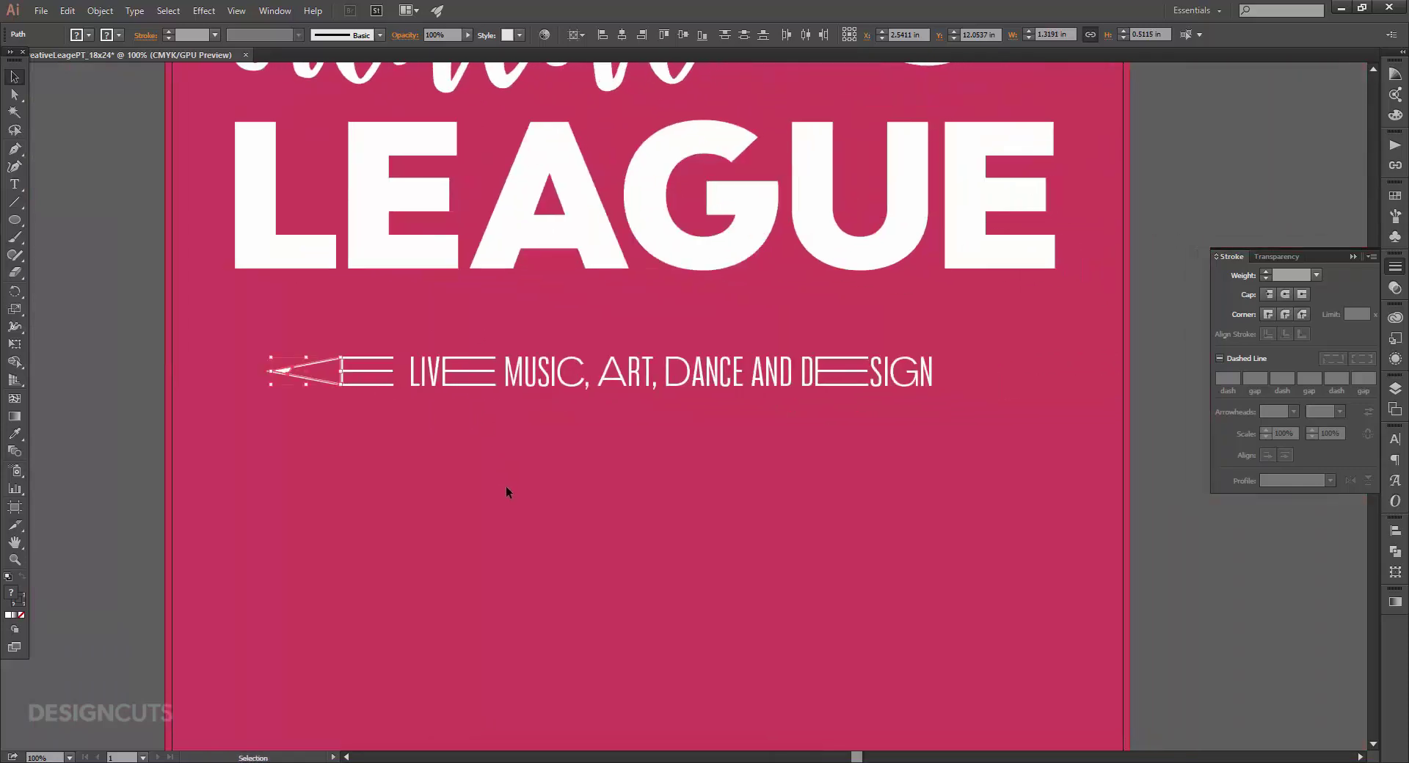
pyautogui.click(414, 439)
pyautogui.moveTo(432, 394); pyautogui.dragTo(459, 398)
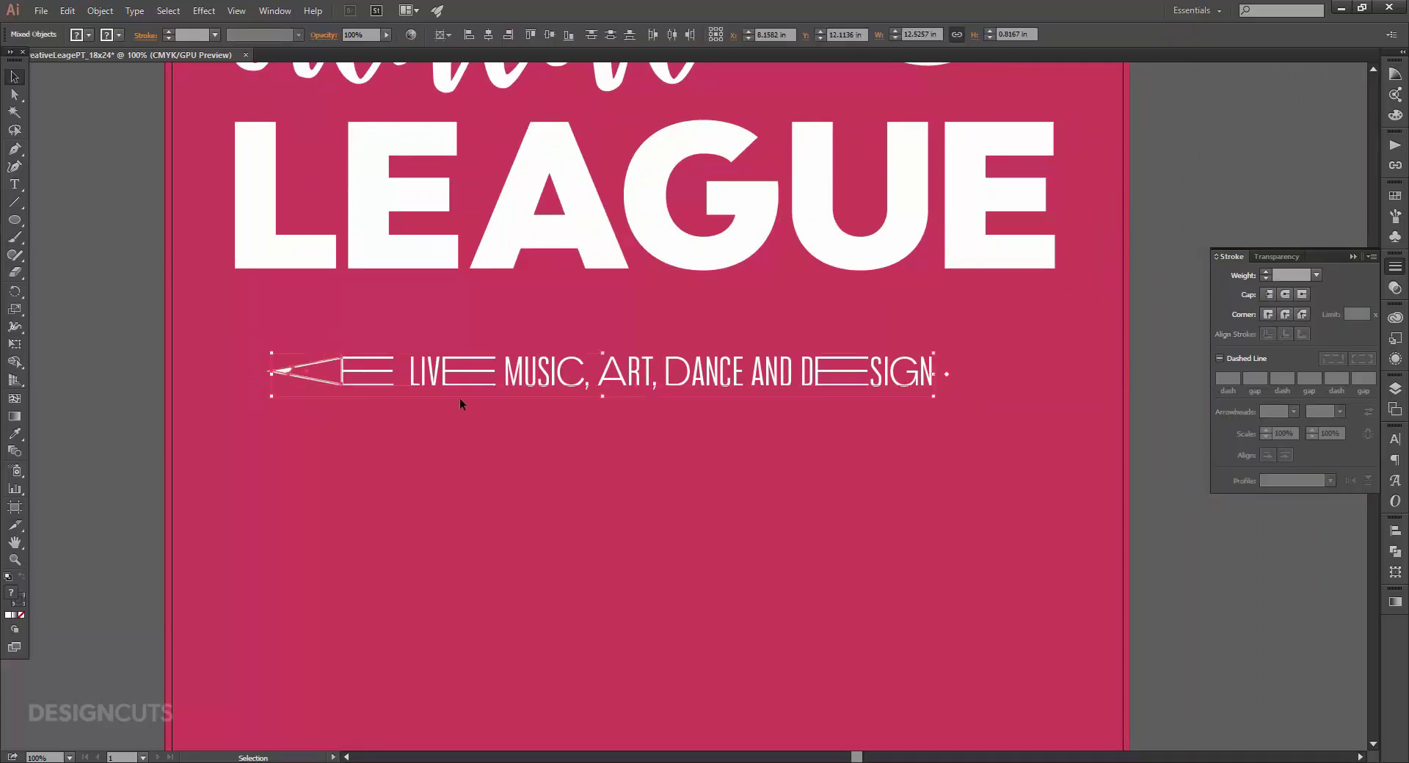
pyautogui.click(97, 11)
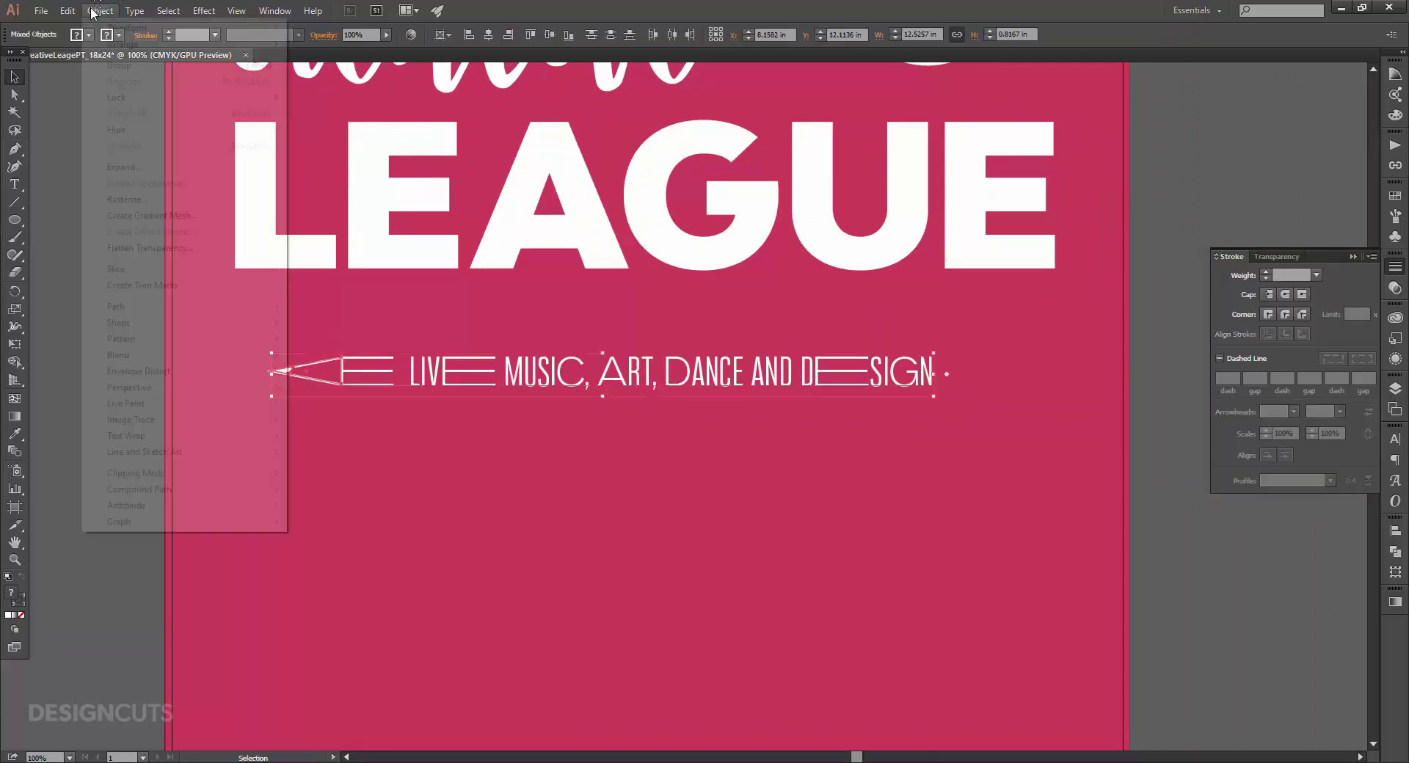
pyautogui.click(126, 64)
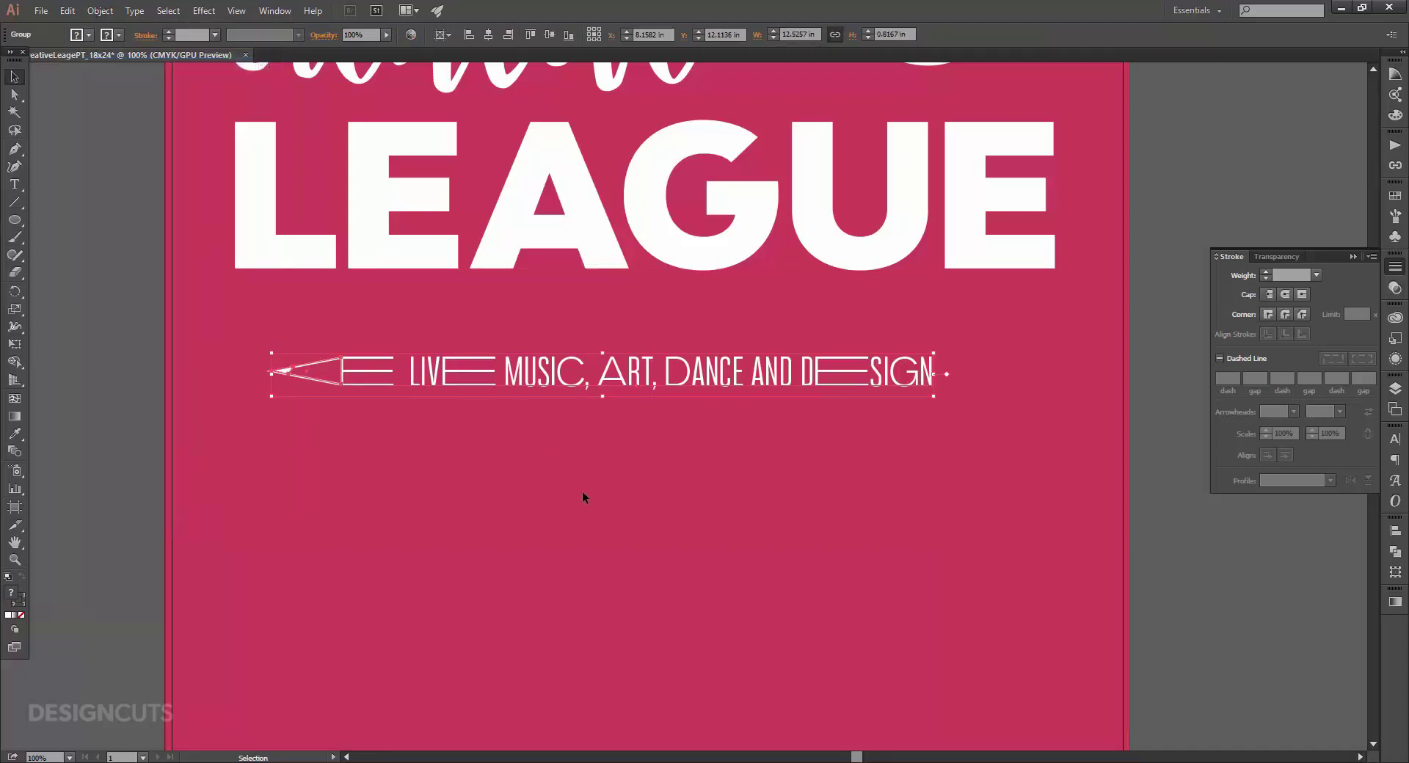
pyautogui.click(15, 150)
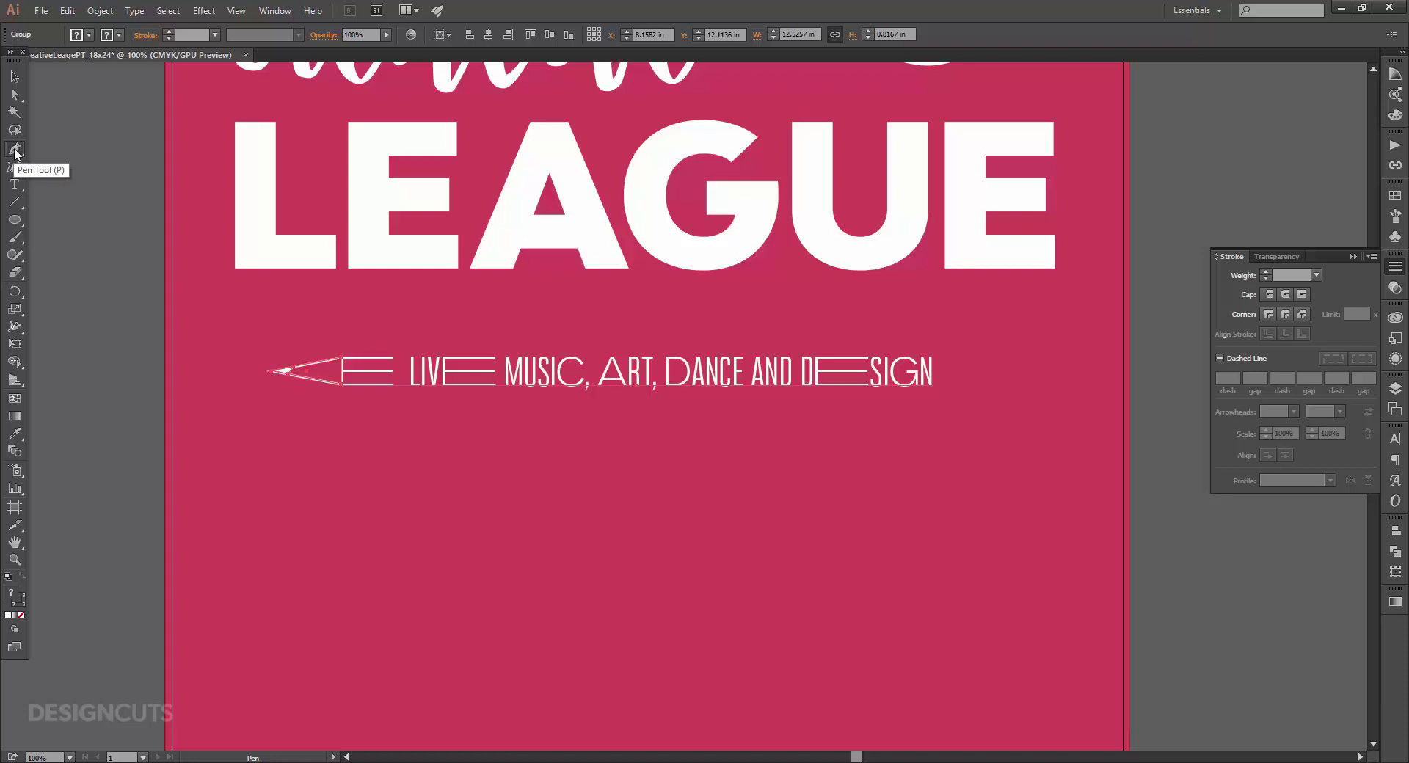
# Draw a closed pen outline from the pencil tip around the tagline to just past DESIGN.
pyautogui.click(253, 370)
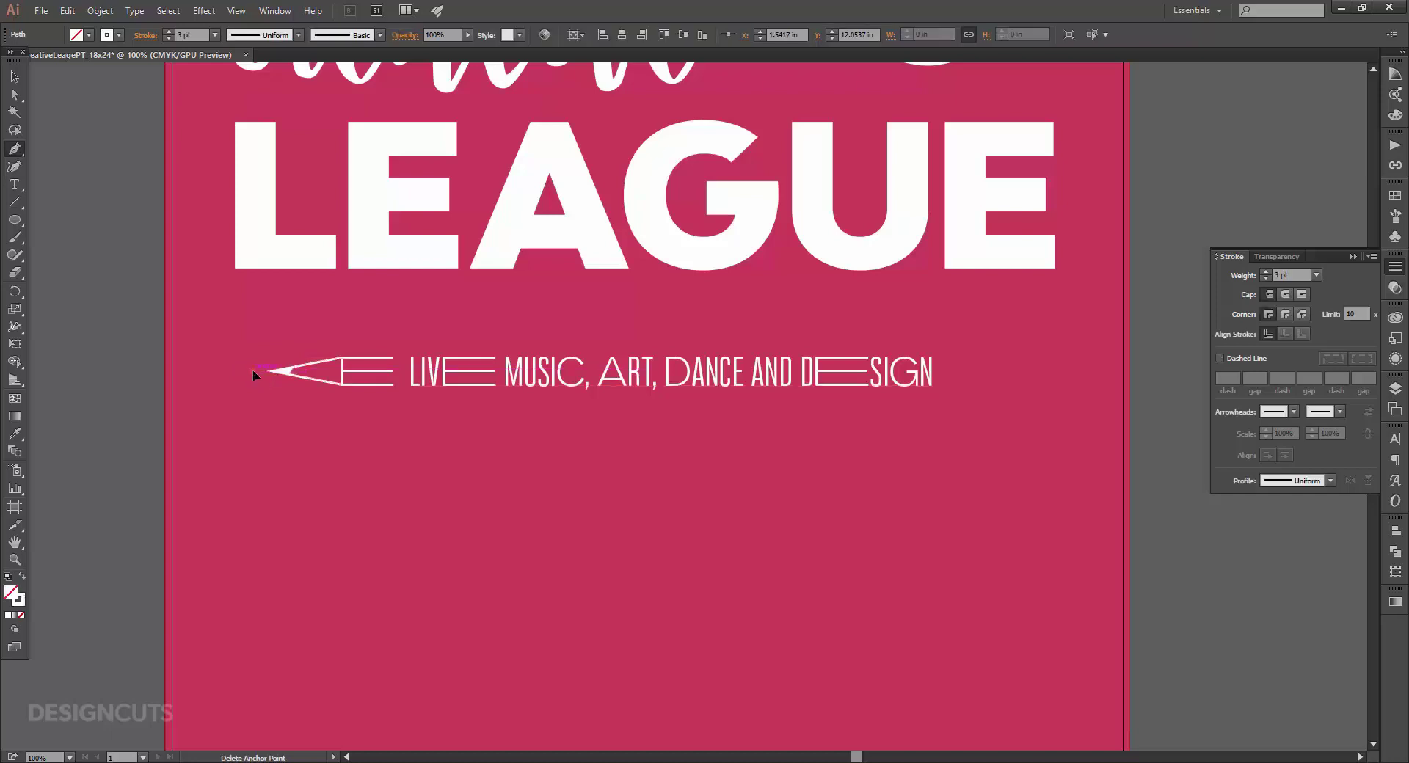
pyautogui.click(341, 347)
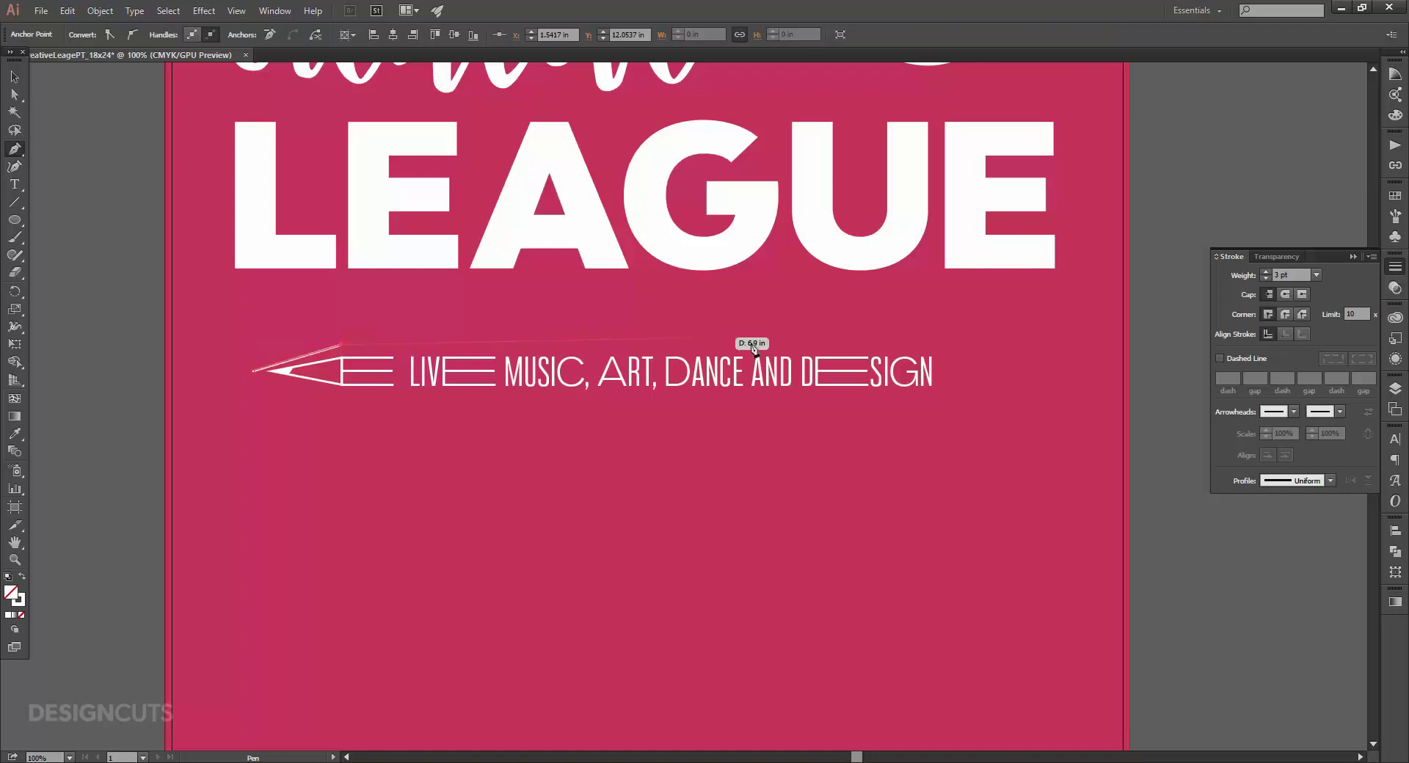
pyautogui.click(958, 344)
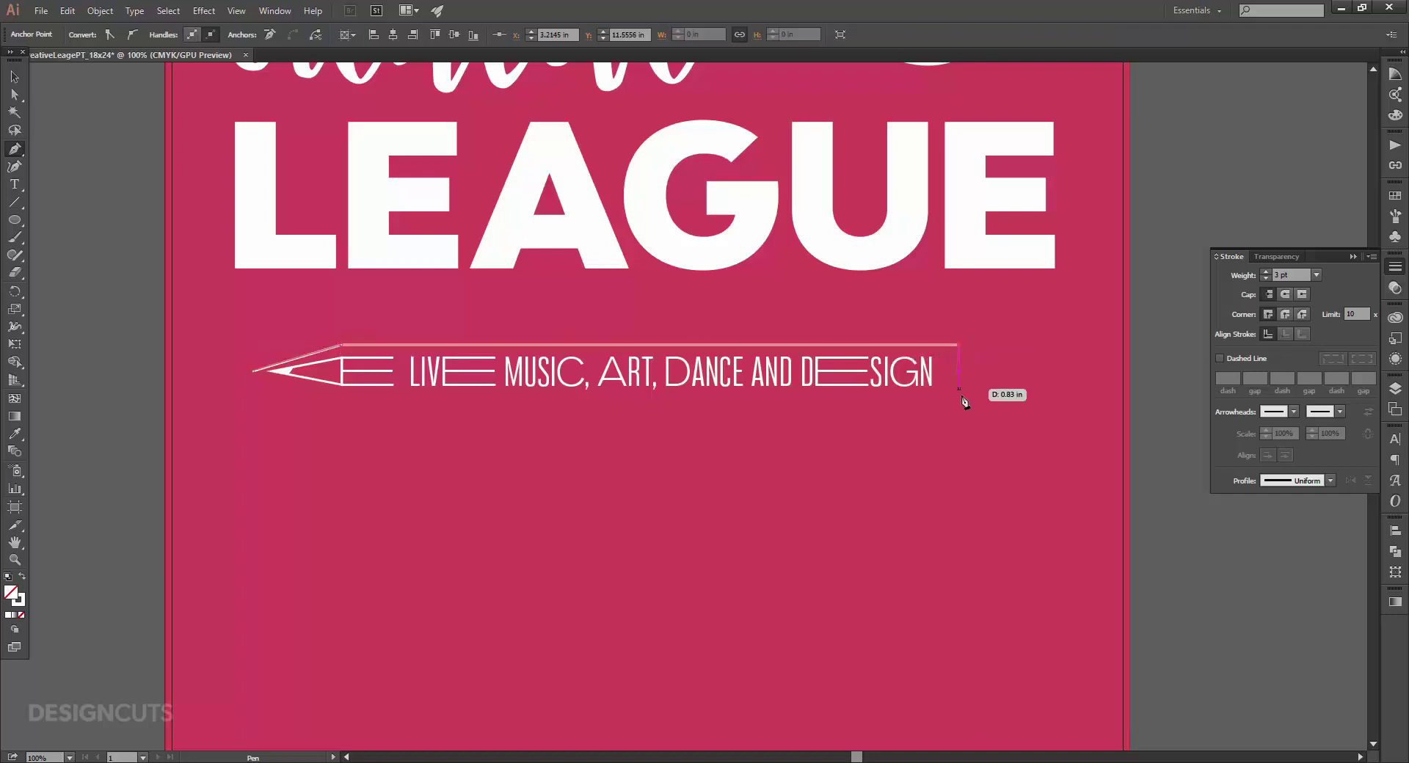
pyautogui.click(960, 396)
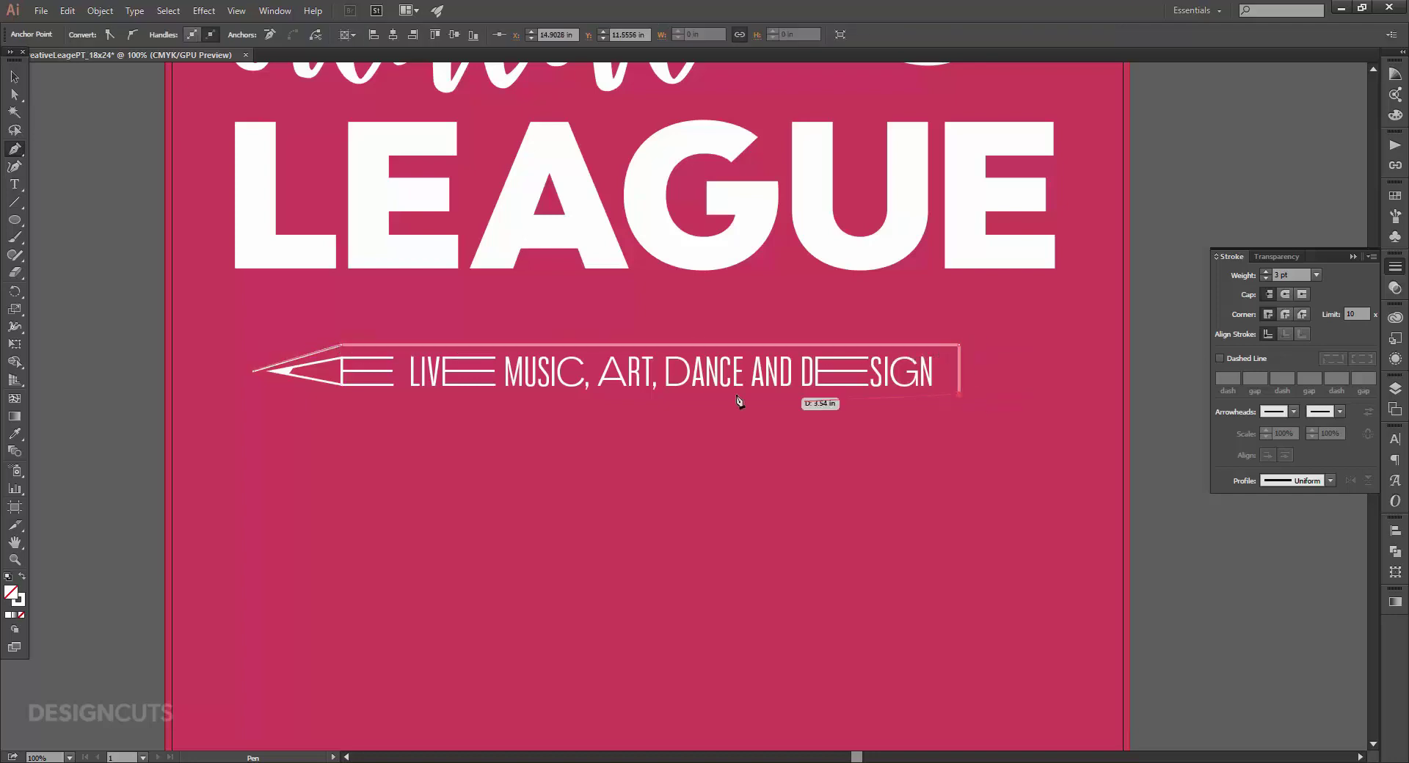
pyautogui.click(342, 396)
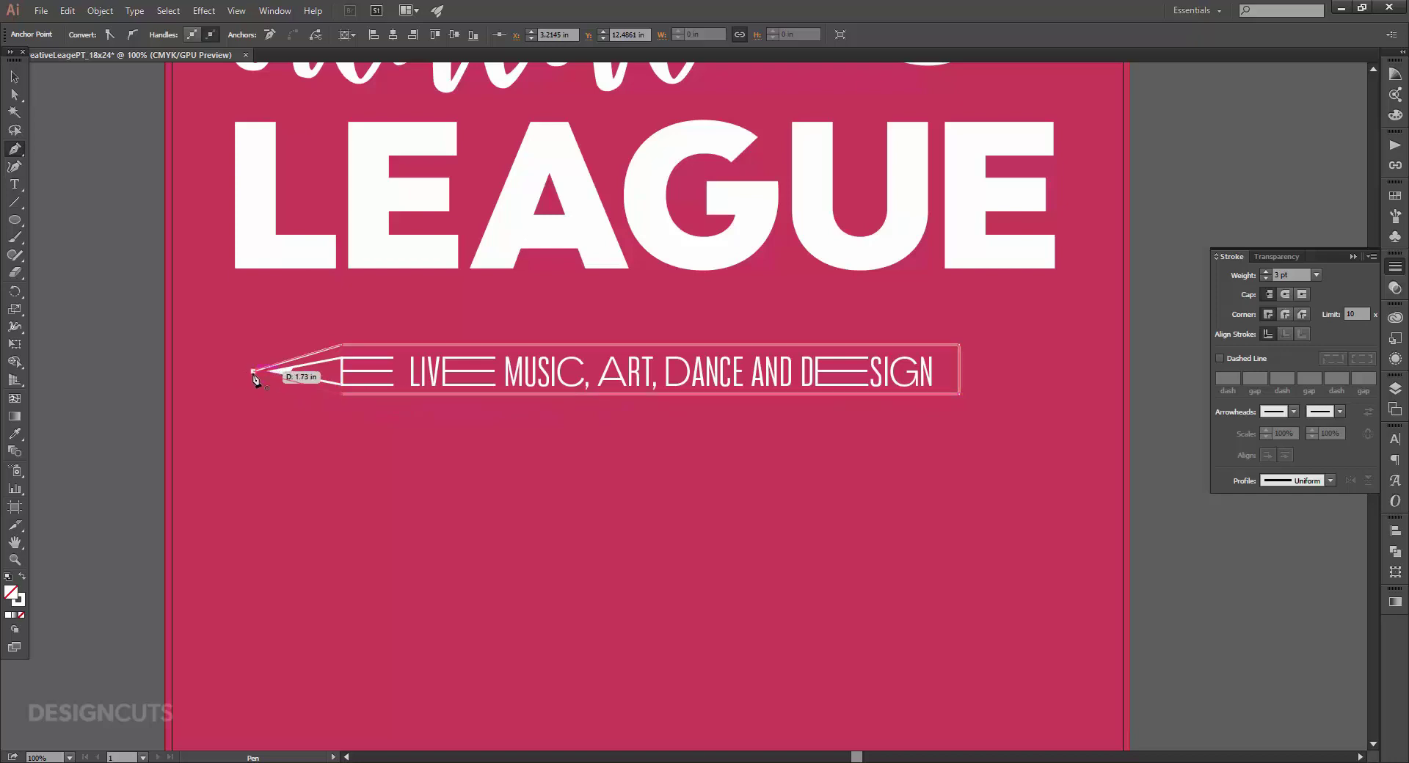
pyautogui.click(253, 372)
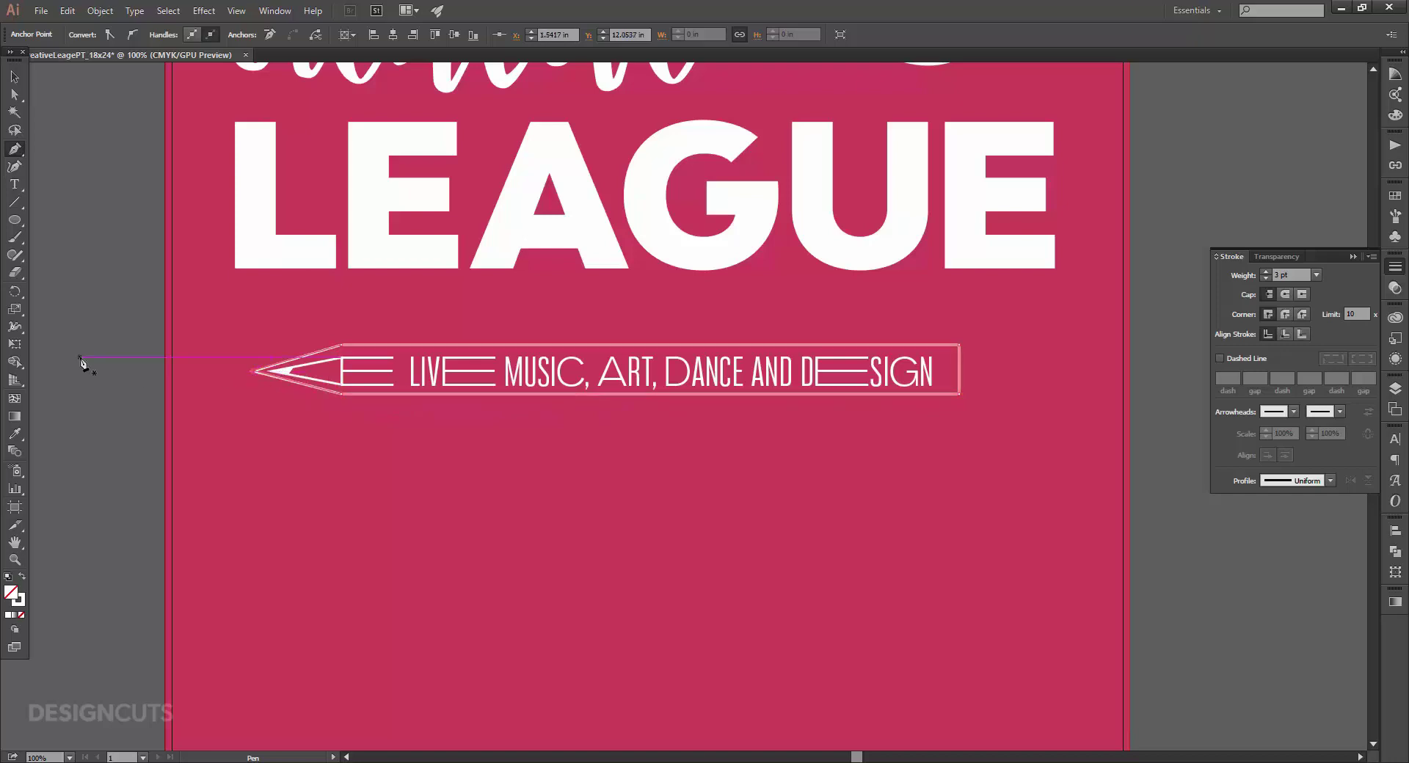
pyautogui.click(15, 77)
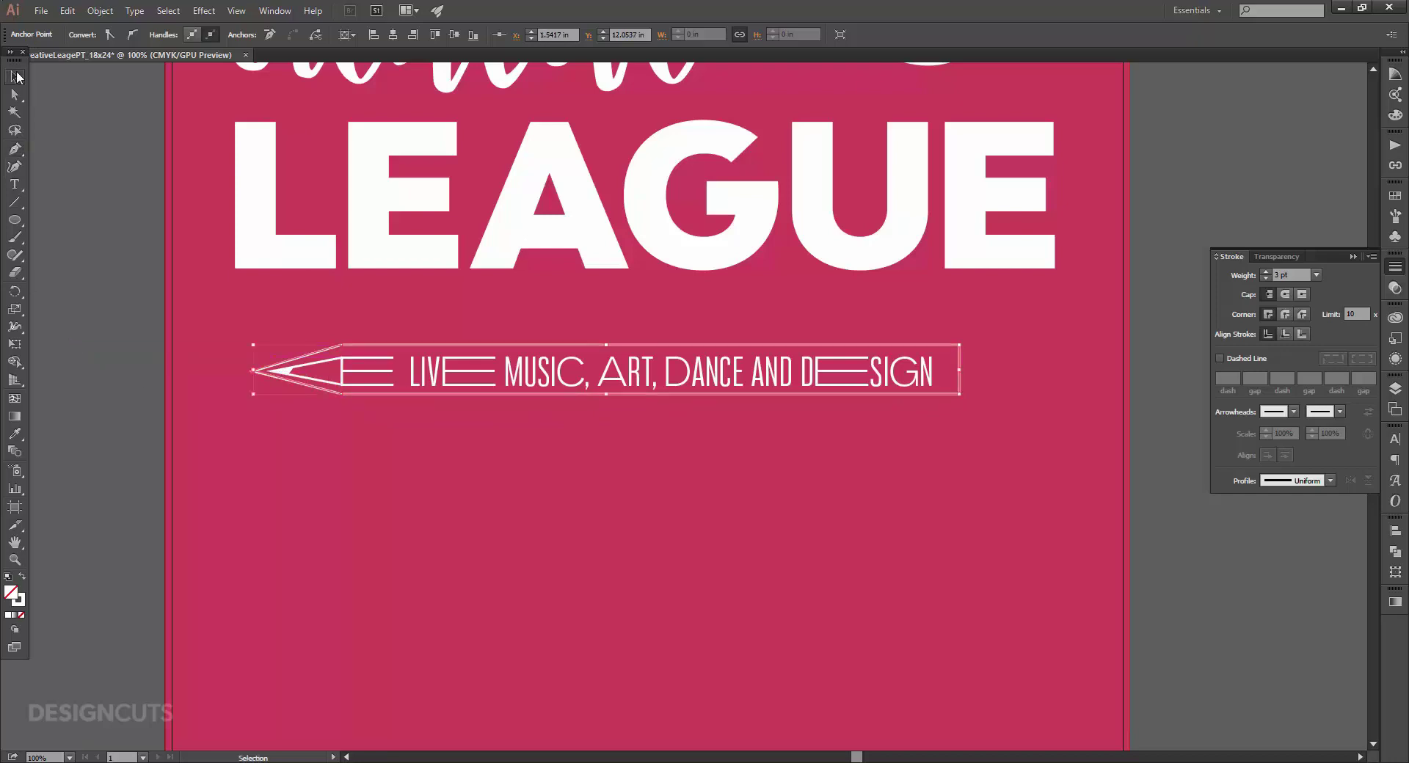
# Give the outline an orange fill with no stroke and send it behind the tagline.
pyautogui.click(1394, 194)
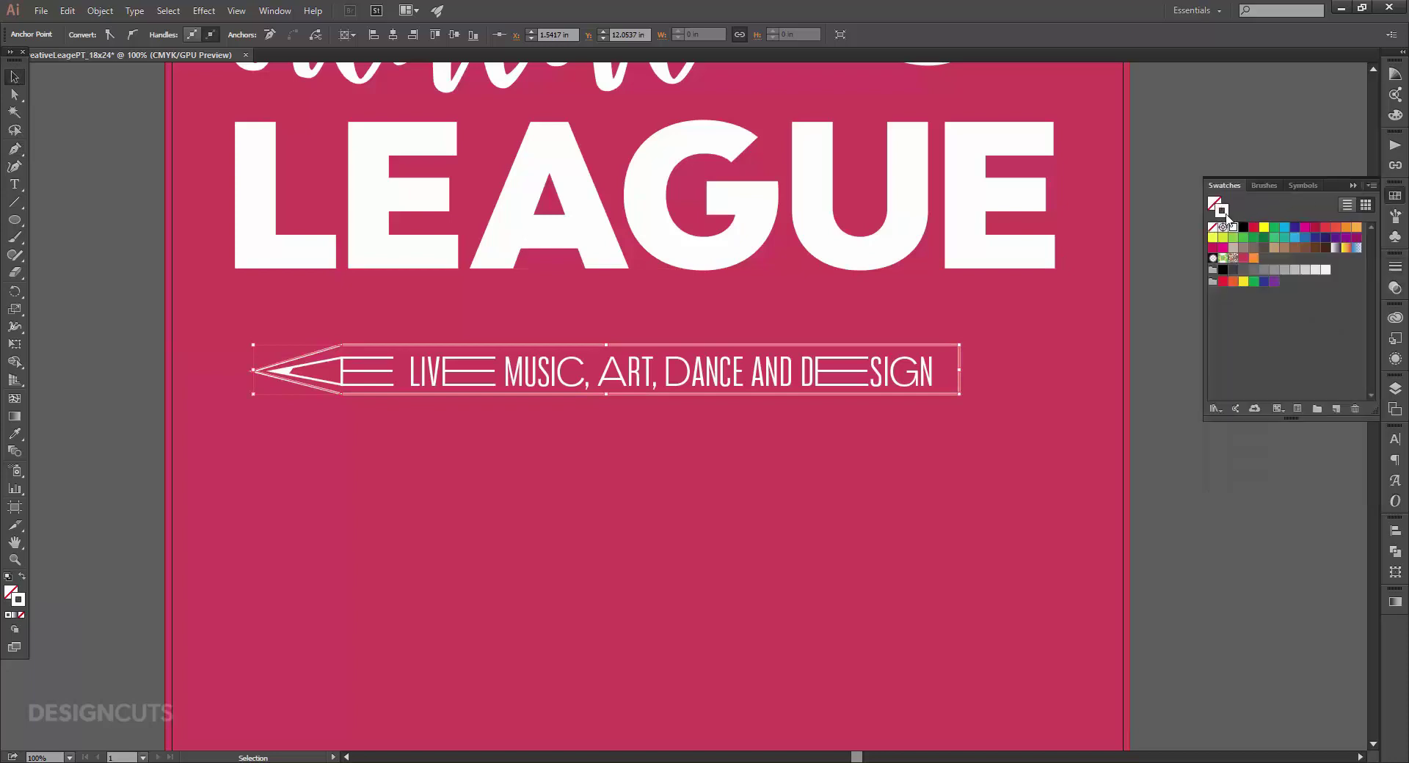
pyautogui.click(1212, 227)
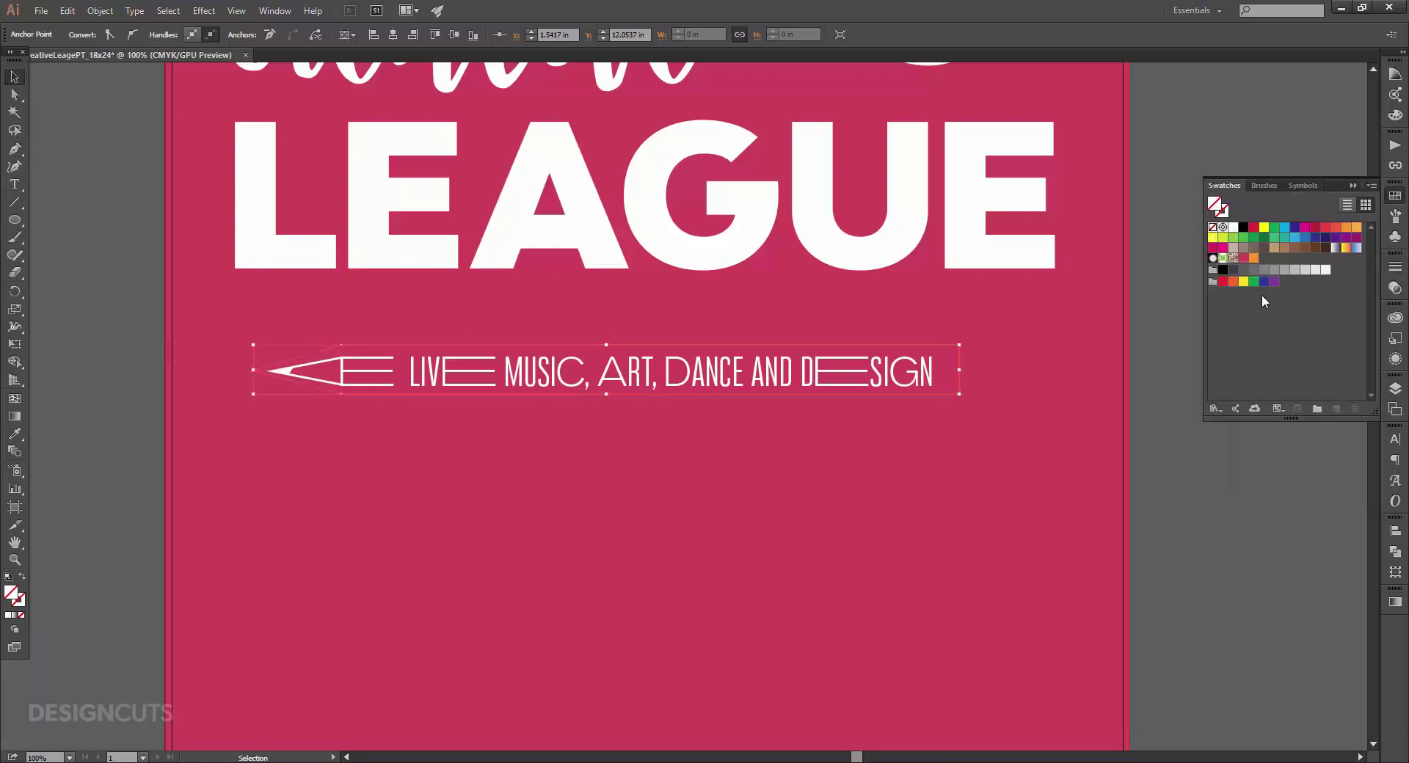
pyautogui.click(1254, 258)
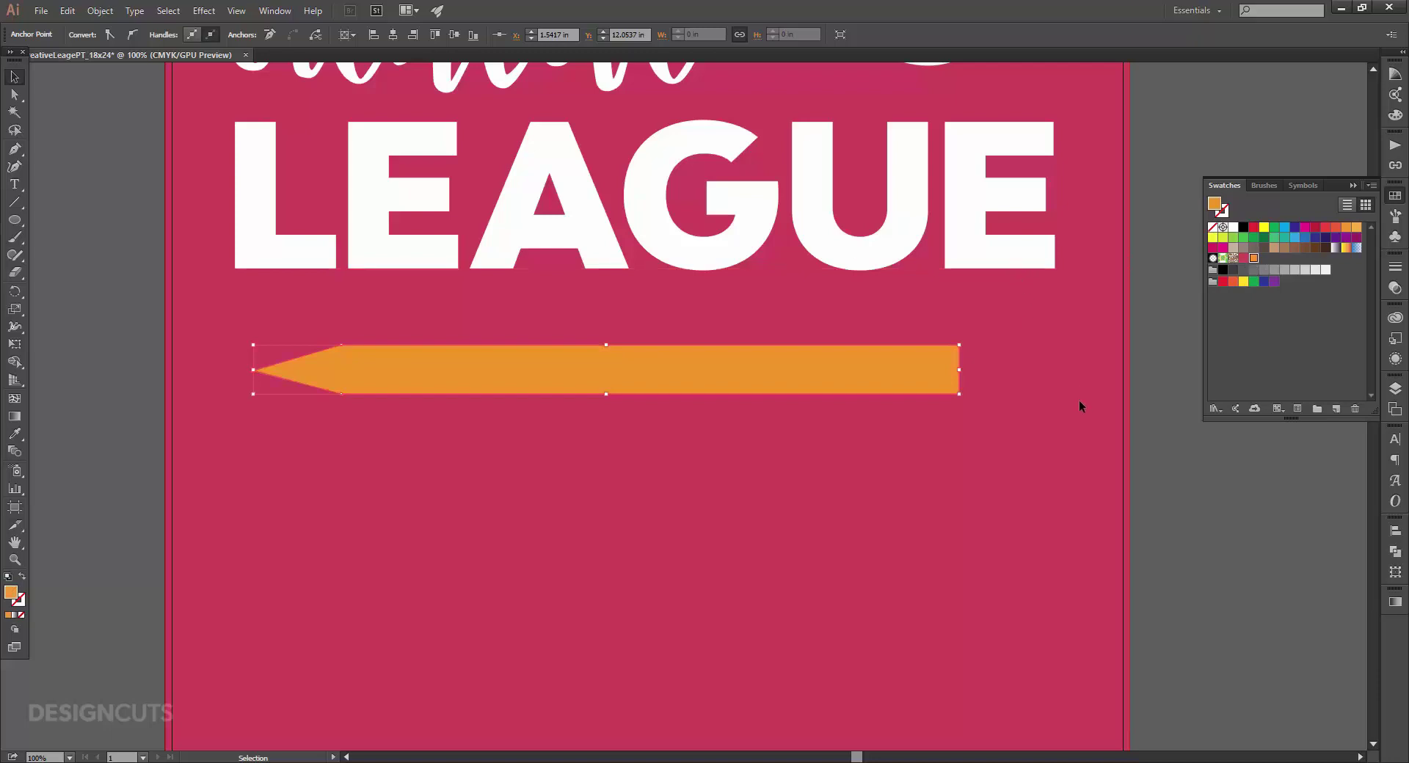
pyautogui.hotkey('ctrl', 'shift', '[')
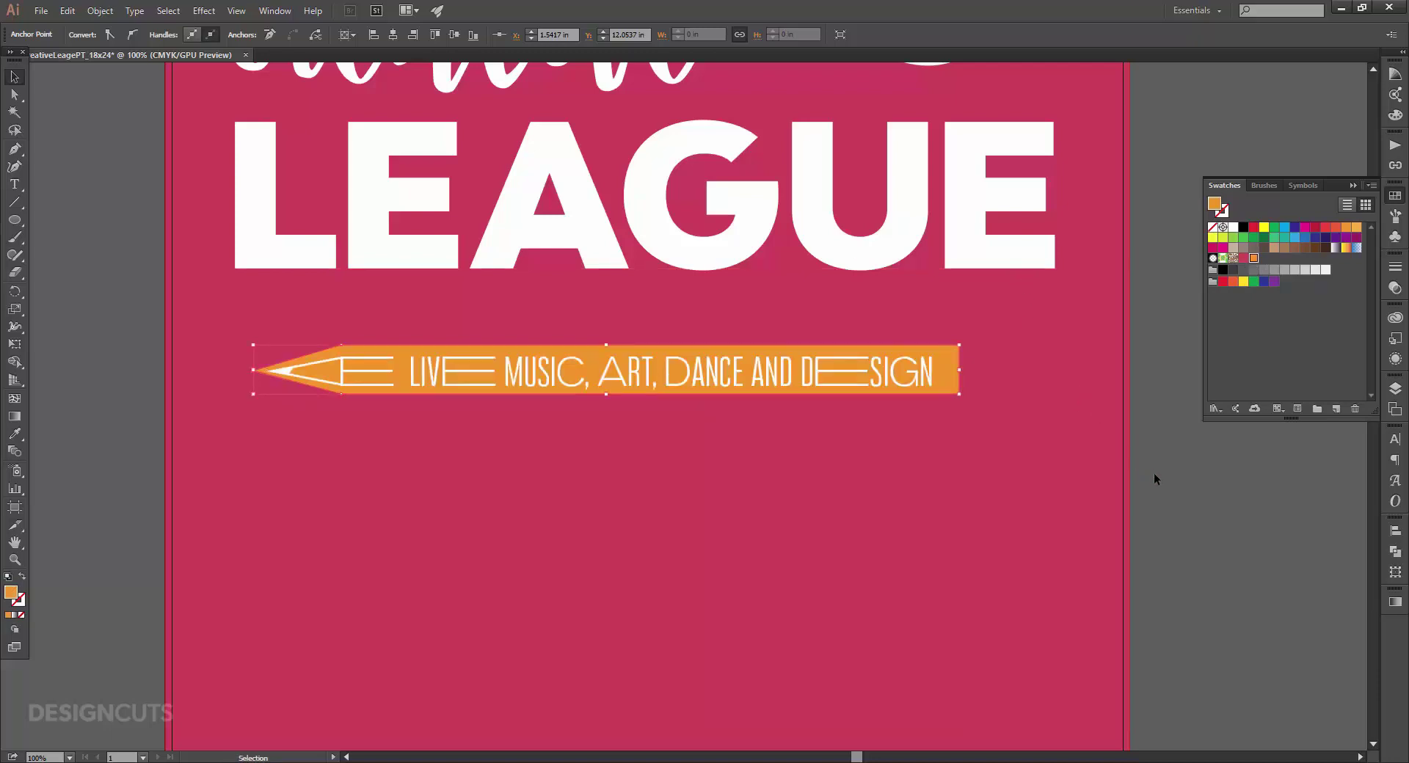
# Group the orange banner with the white tagline and pencil line art.
pyautogui.keyDown('shift'); pyautogui.click(902, 373); pyautogui.keyUp('shift')
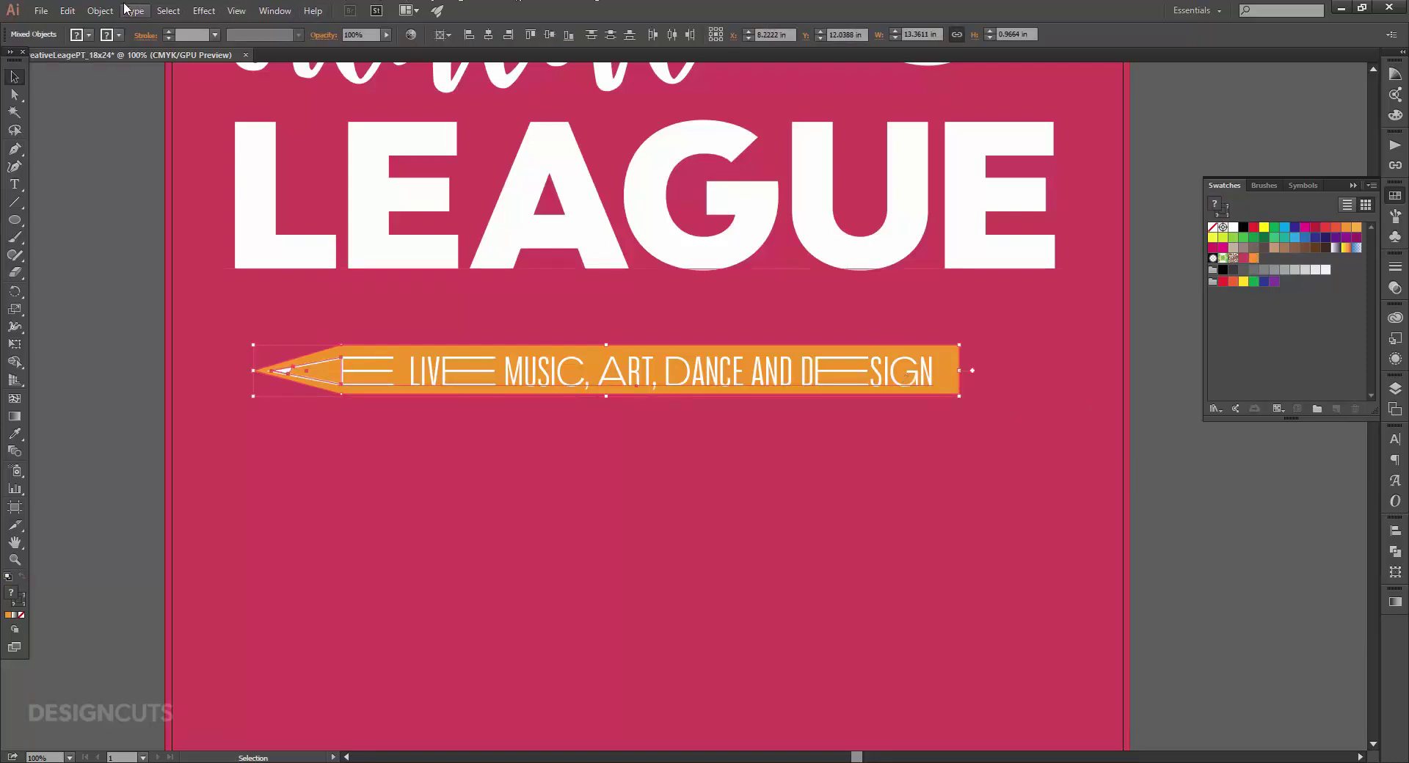
pyautogui.click(100, 10)
pyautogui.click(117, 60)
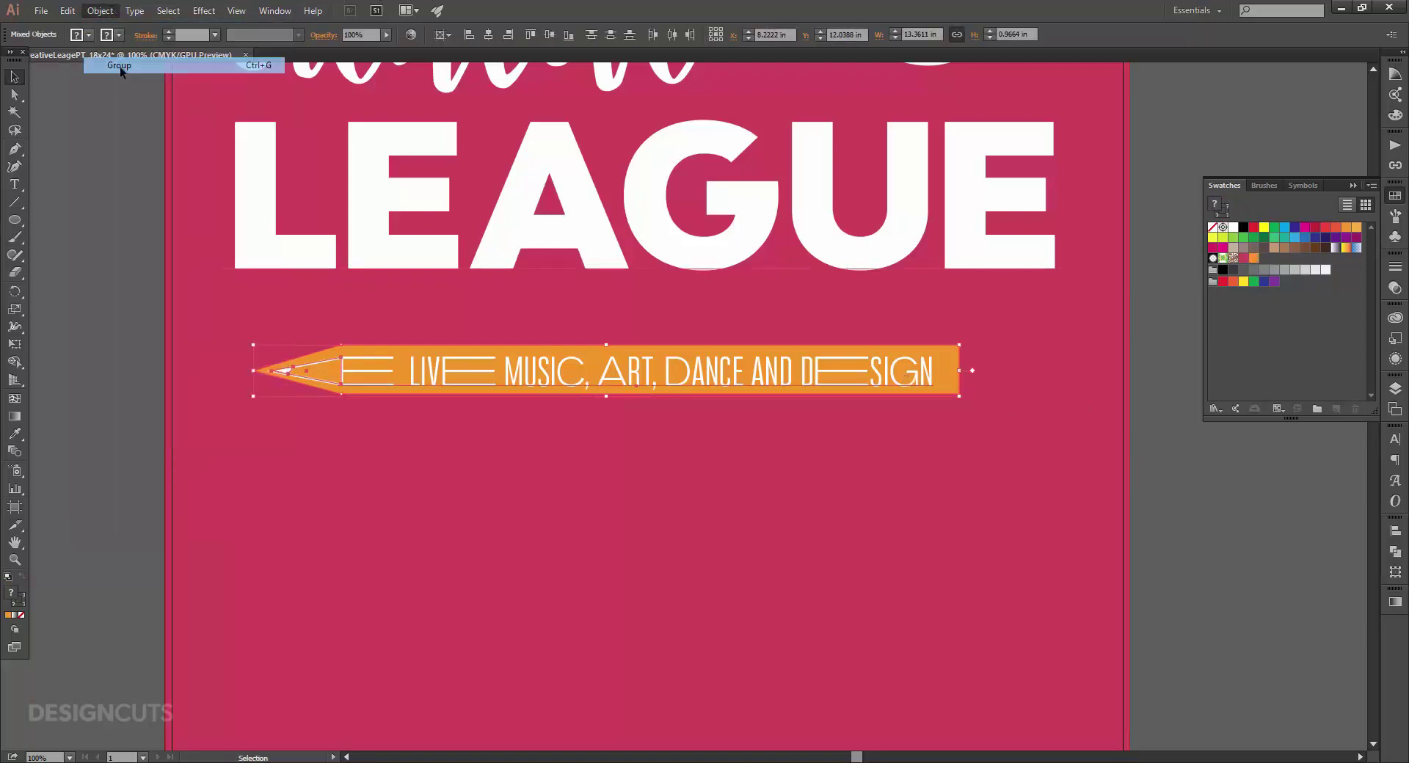
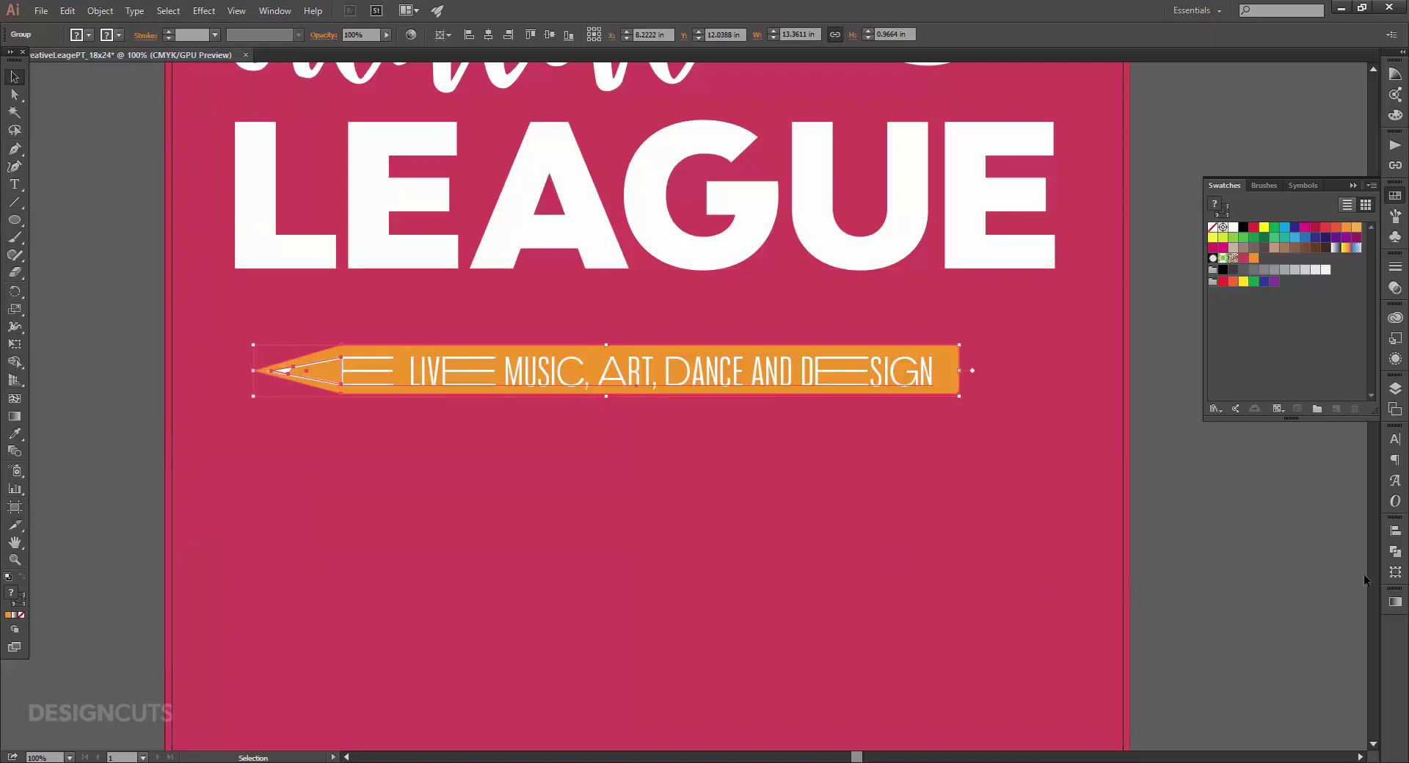
# Rotate the pencil banner group by -16° in the Transform panel.
pyautogui.click(1395, 572)
pyautogui.click(1263, 577)
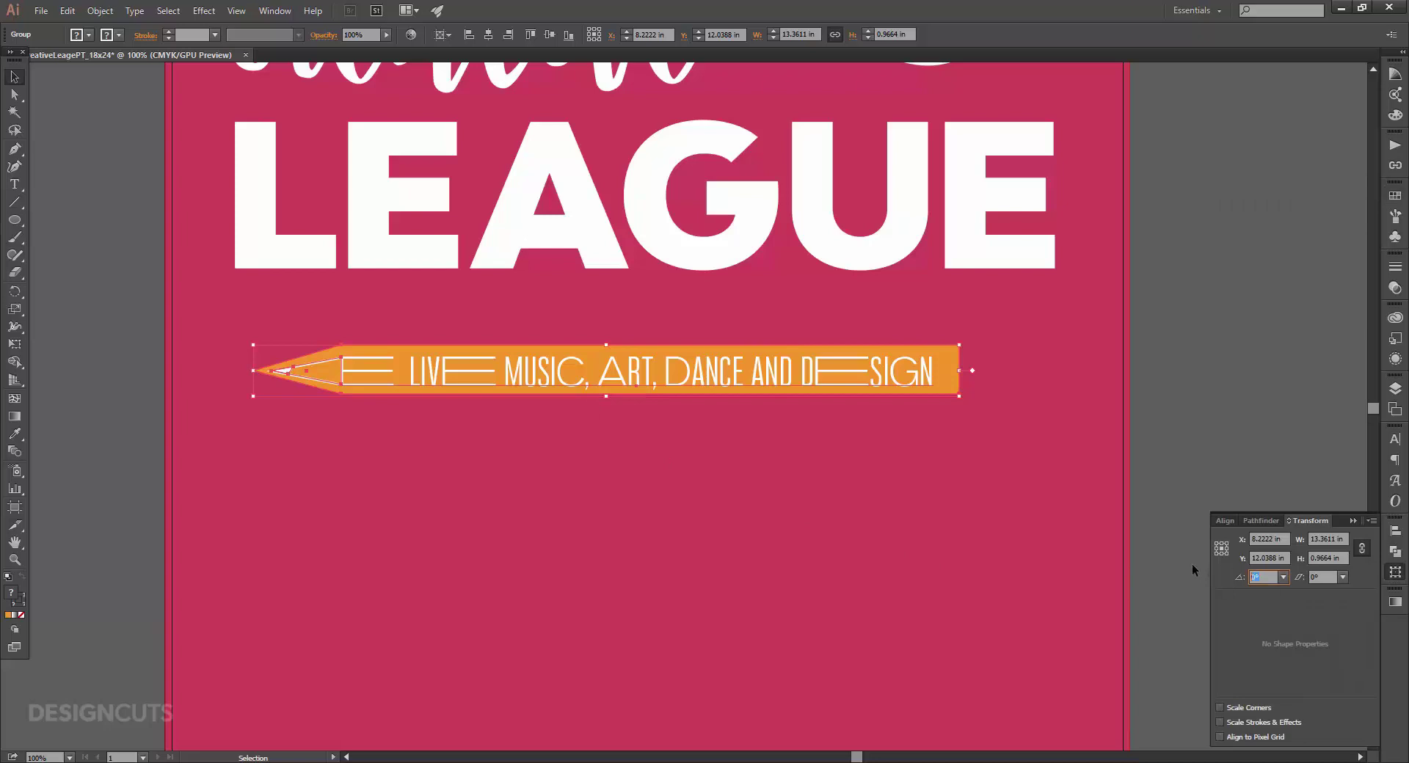
pyautogui.write('-16')
pyautogui.press('Return')
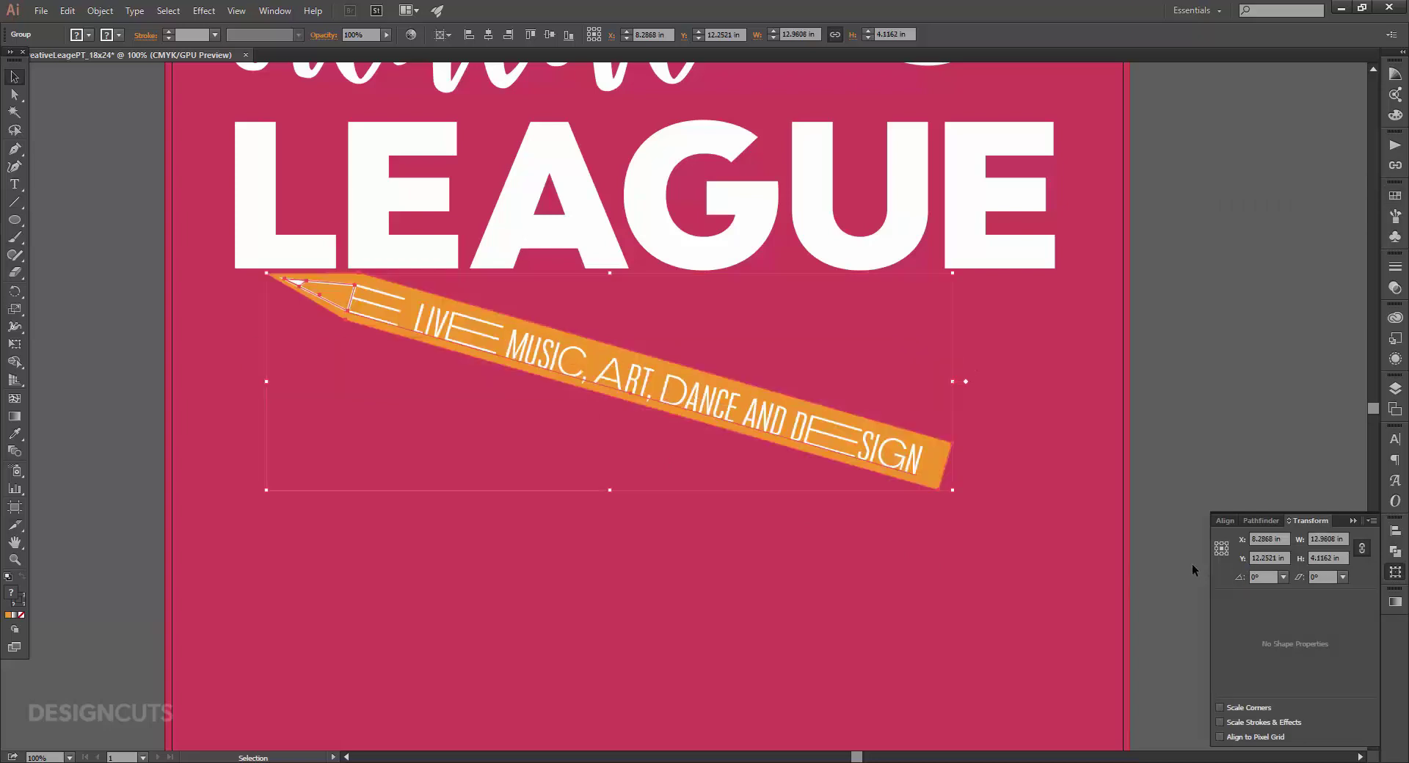
# Move the tilted banner lower and to the right, beneath LEAGUE.
pyautogui.hotkey('ctrl', '0')
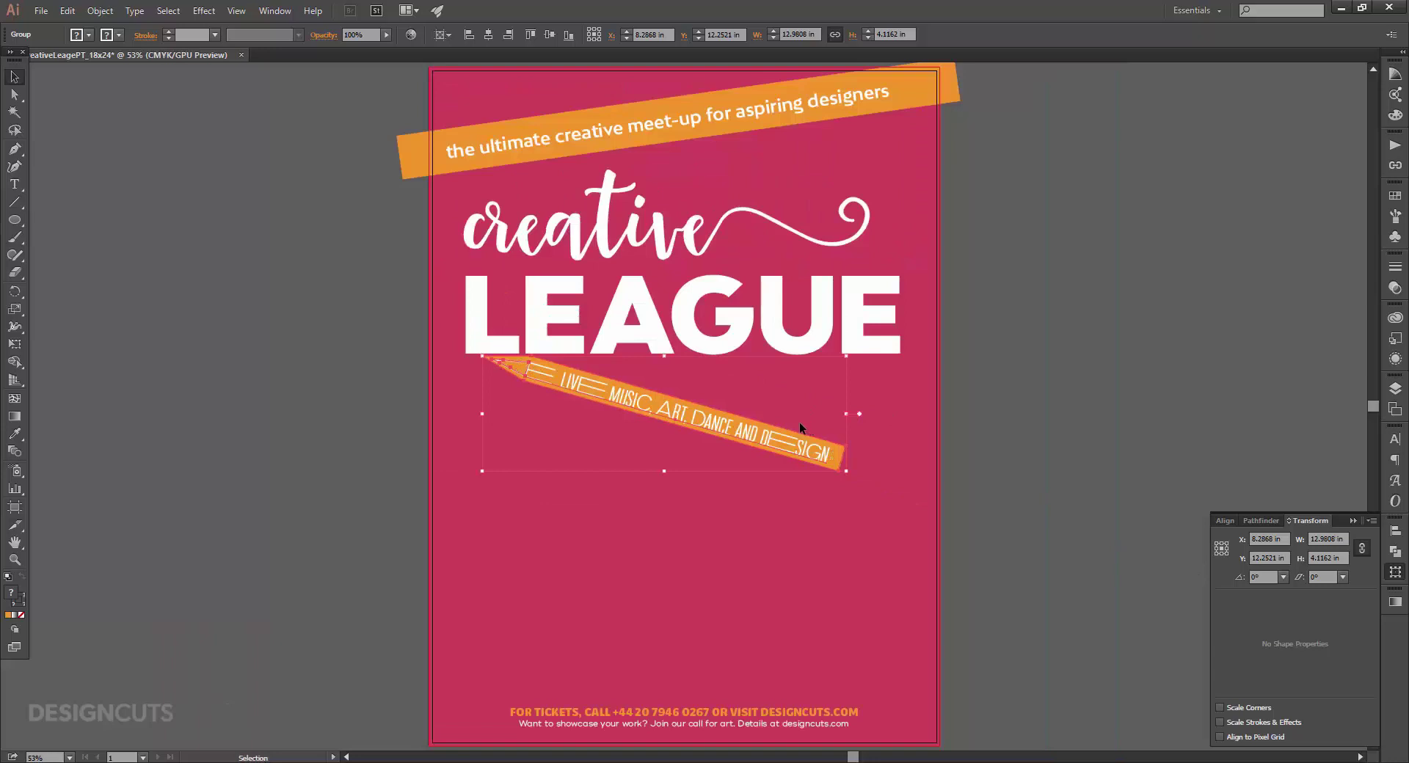
pyautogui.moveTo(749, 424); pyautogui.dragTo(854, 497)
pyautogui.hotkey('shift', 'Down')
pyautogui.hotkey('shift', 'Down')
pyautogui.hotkey('shift', 'Down')
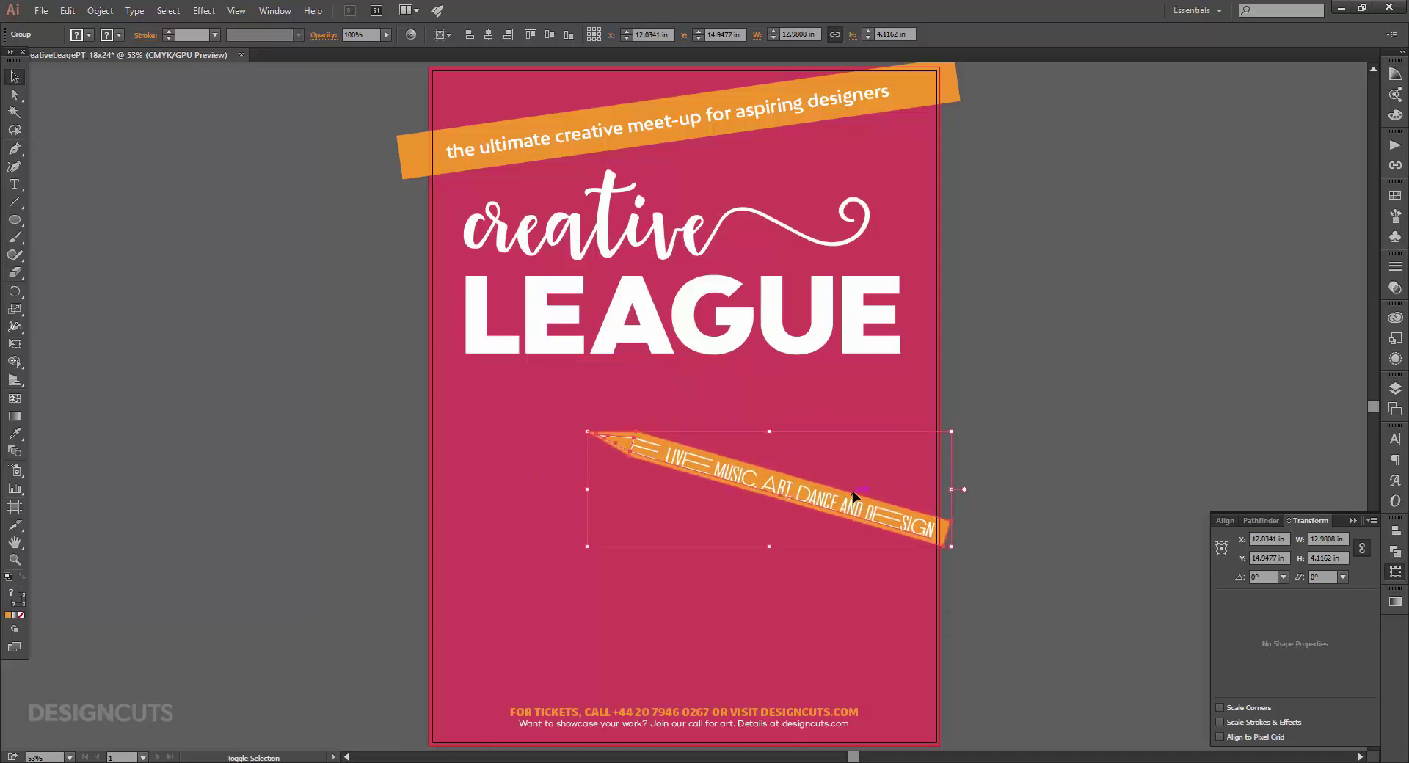
pyautogui.hotkey('shift', 'Down')
pyautogui.hotkey('shift', 'Down')
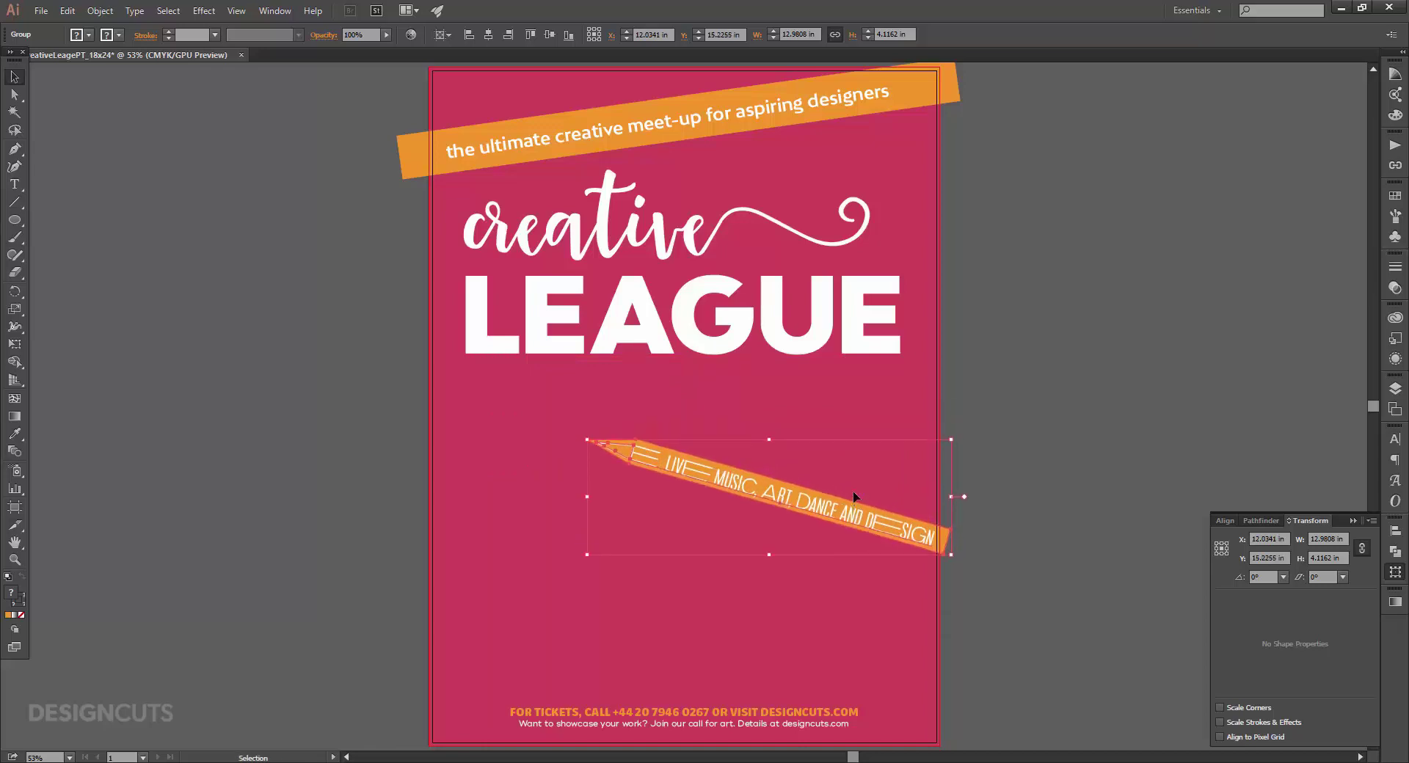
pyautogui.click(1022, 320)
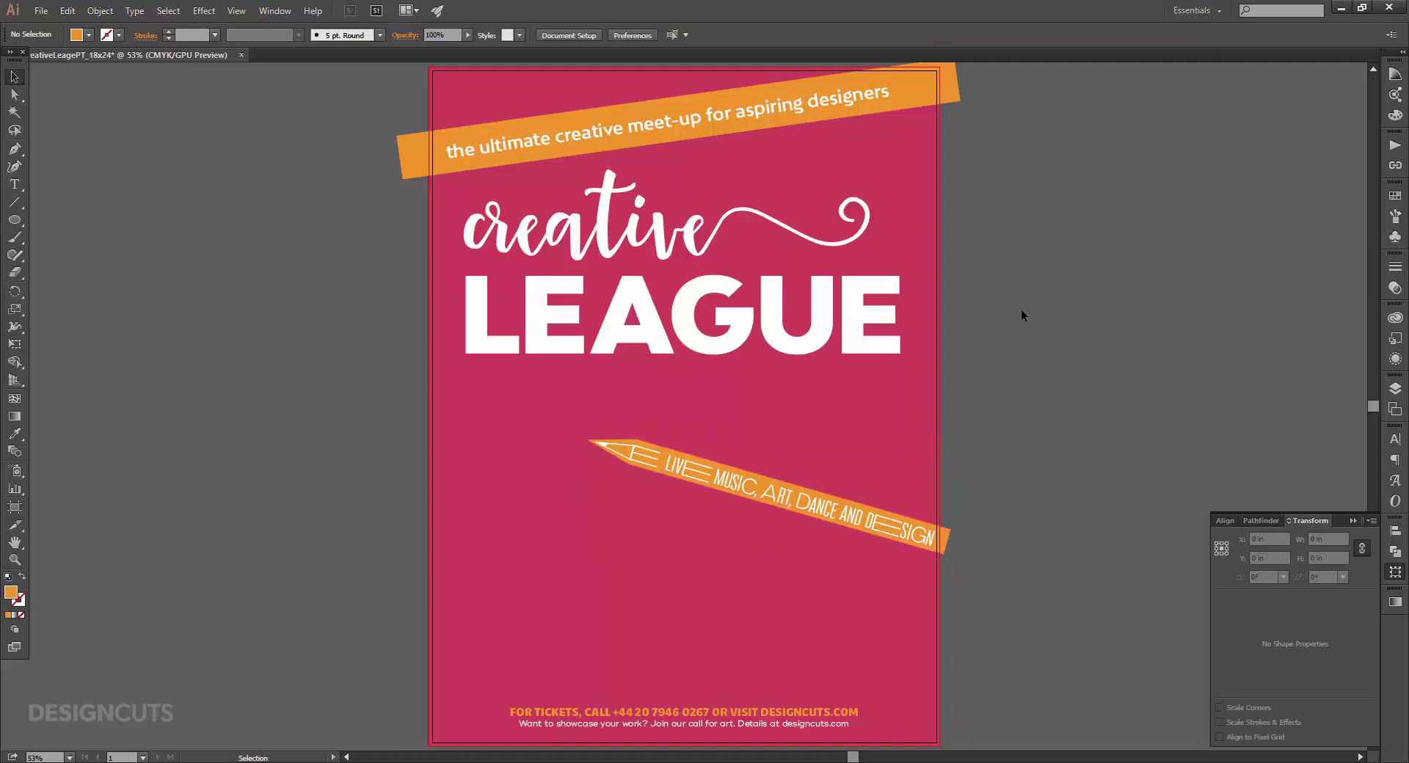
pyautogui.click(882, 528)
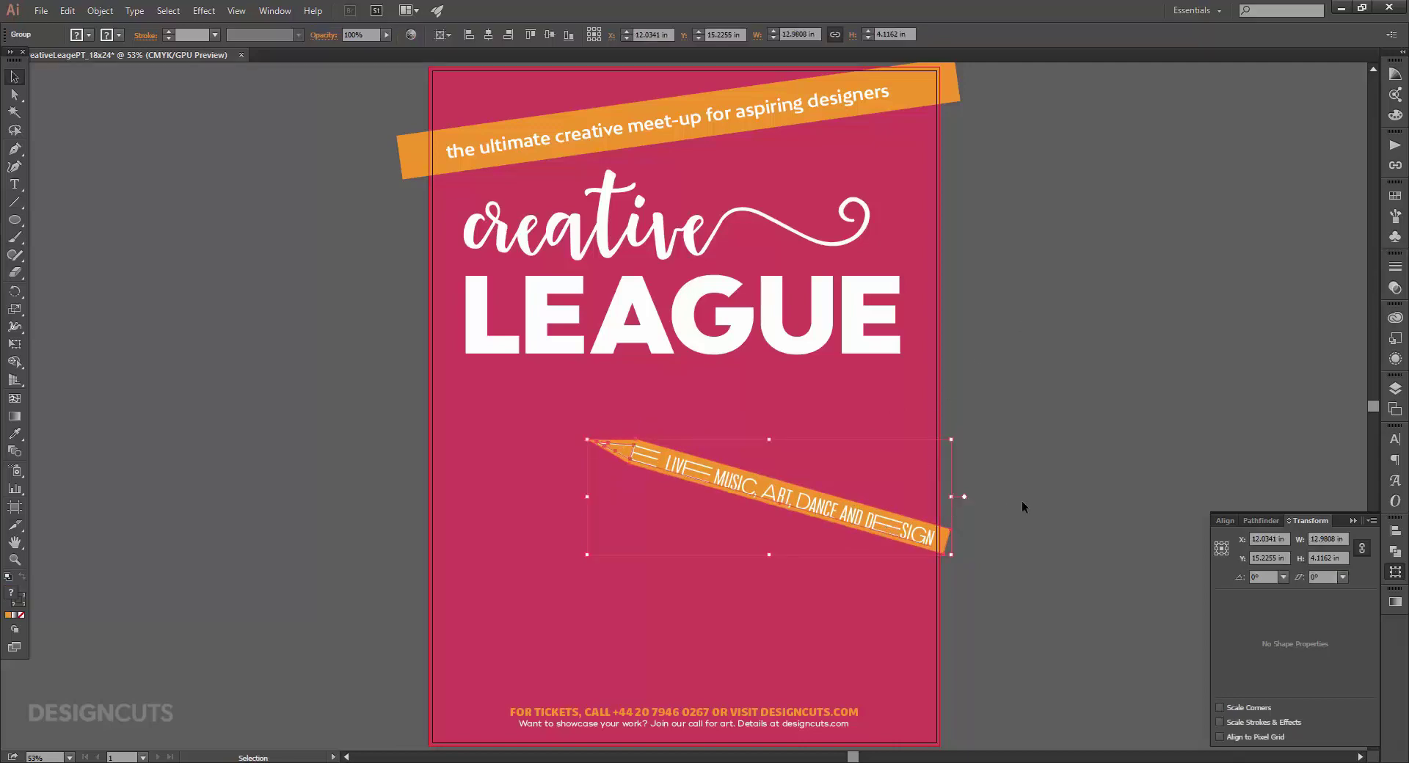
pyautogui.hotkey('shift', 'Up')
pyautogui.hotkey('shift', 'Up')
pyautogui.click(1029, 497)
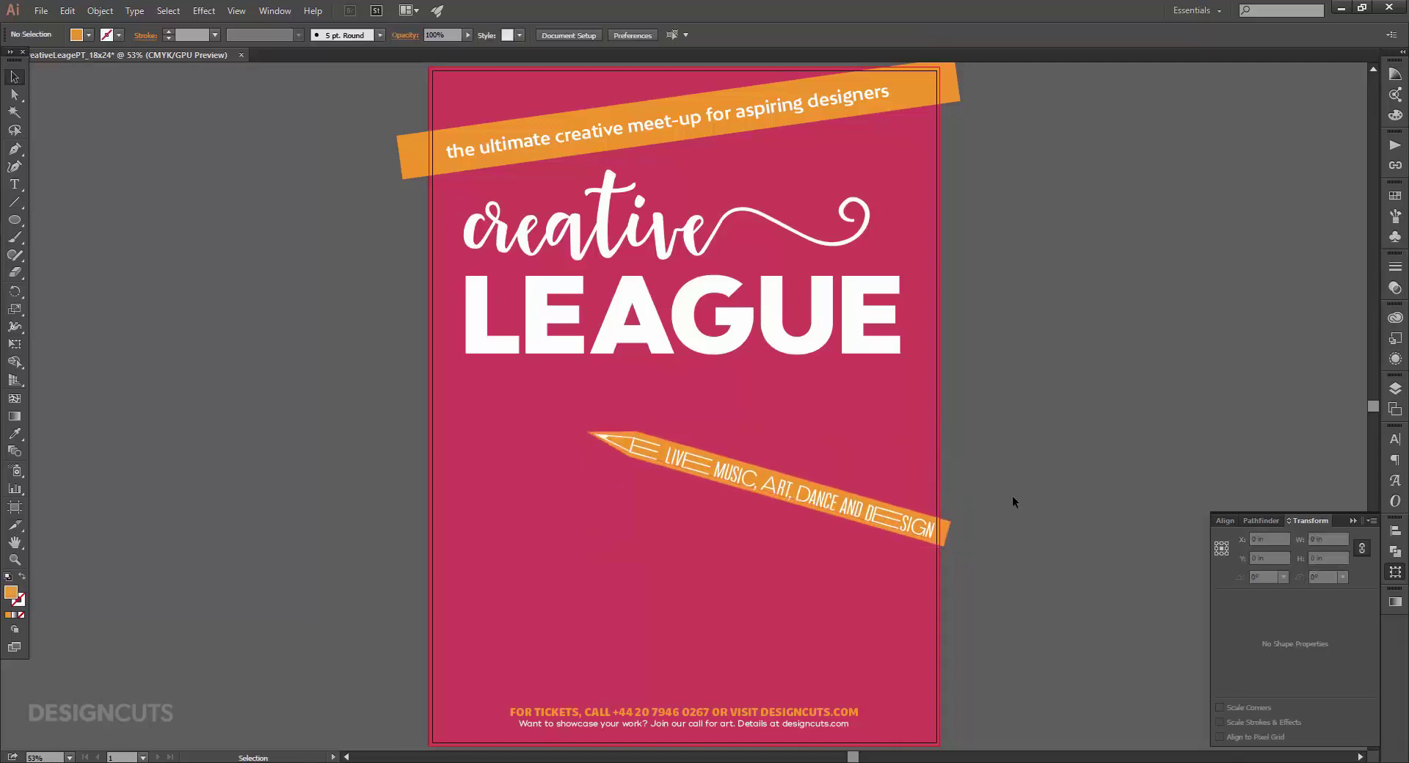
pyautogui.press('t')
pyautogui.click(494, 602)
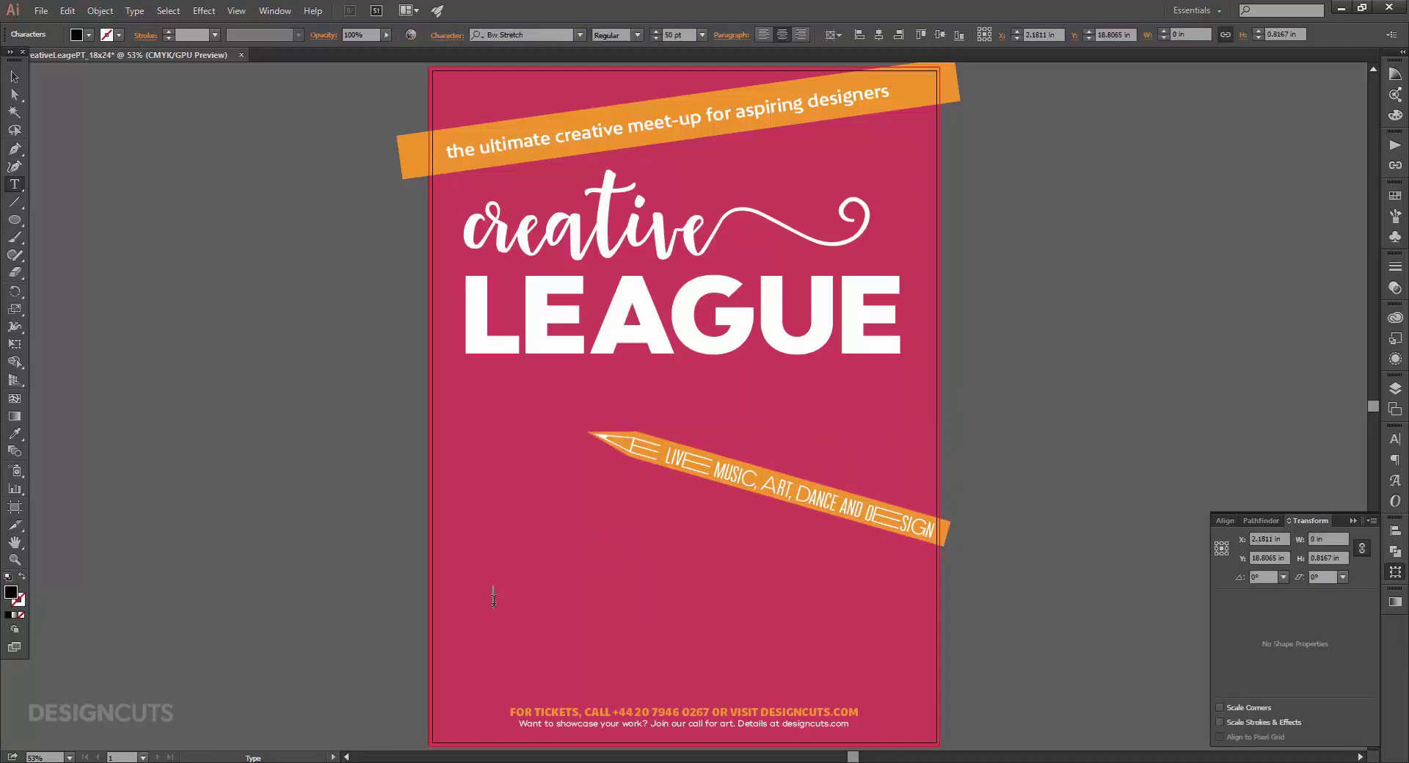
# Type 'LEARN, CREATE AND BE INSPIRED' and shift the line toward the centre.
pyautogui.write('LEARN CREATE AND BE INSPIRED')
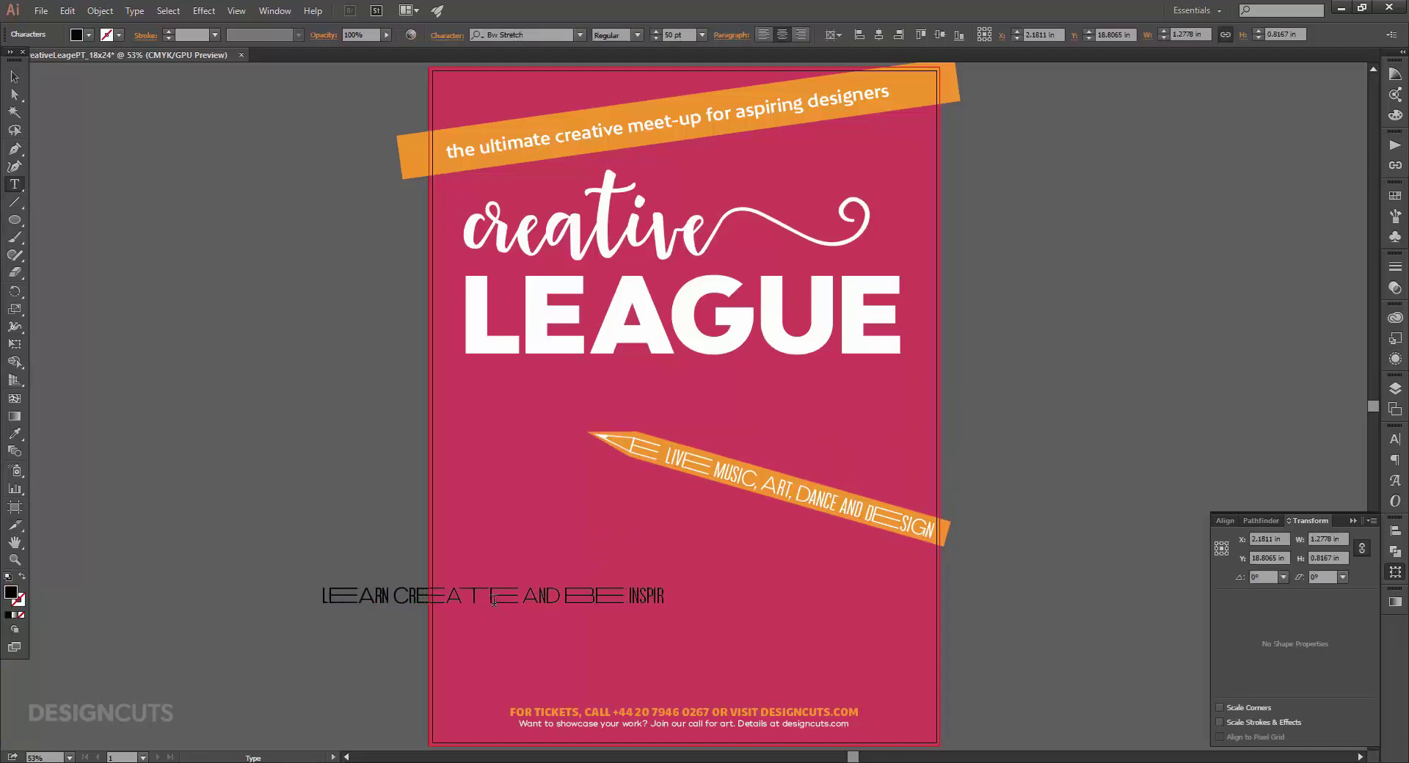
pyautogui.click(369, 593)
pyautogui.write(',')
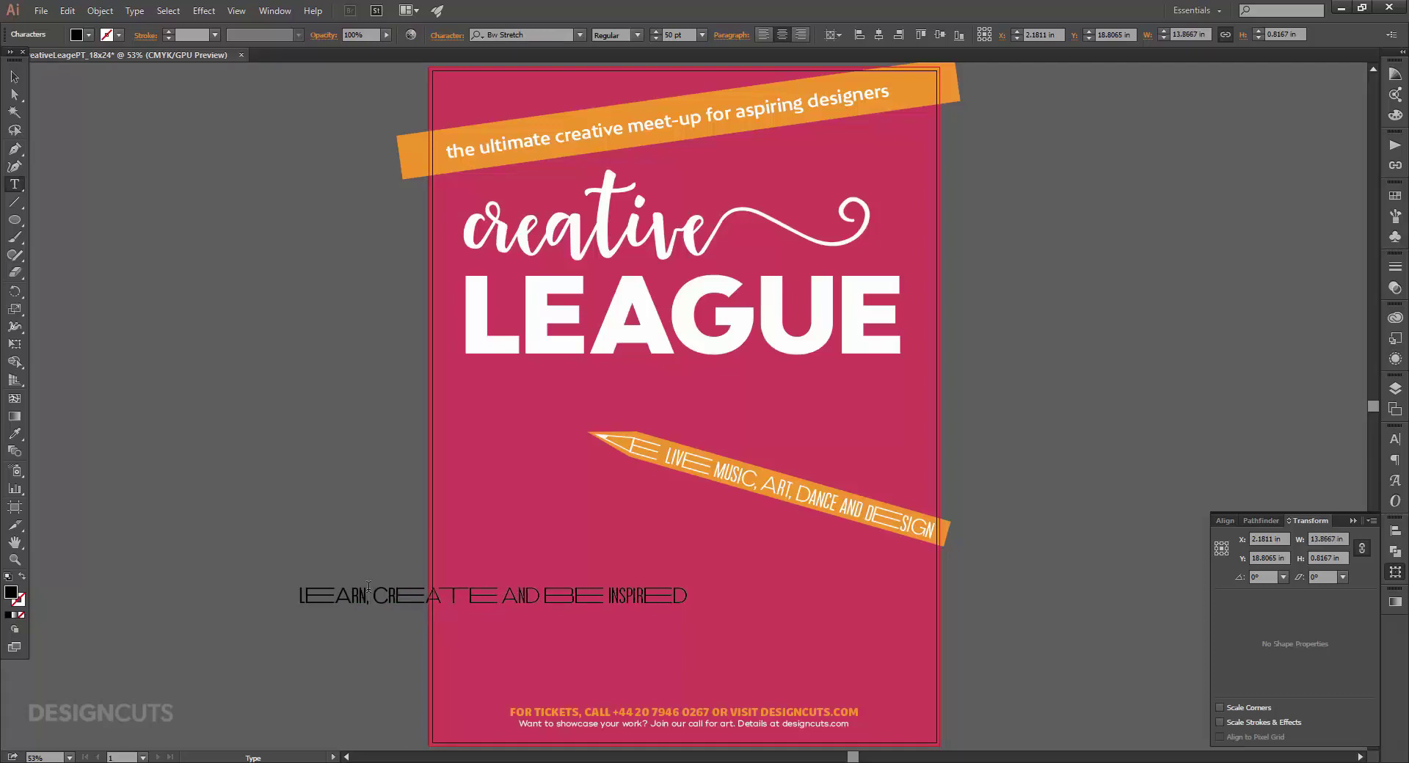
pyautogui.click(14, 76)
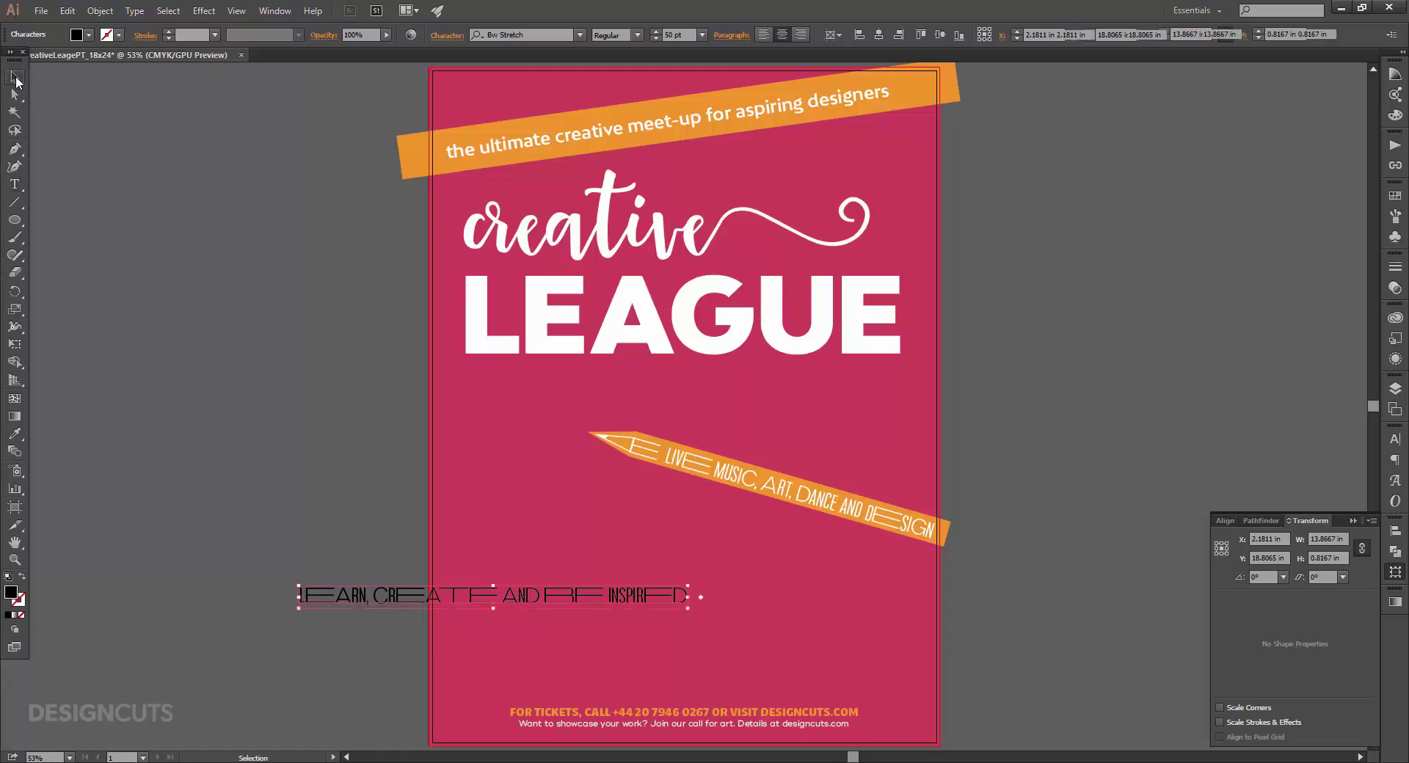
pyautogui.moveTo(601, 599); pyautogui.dragTo(716, 607)
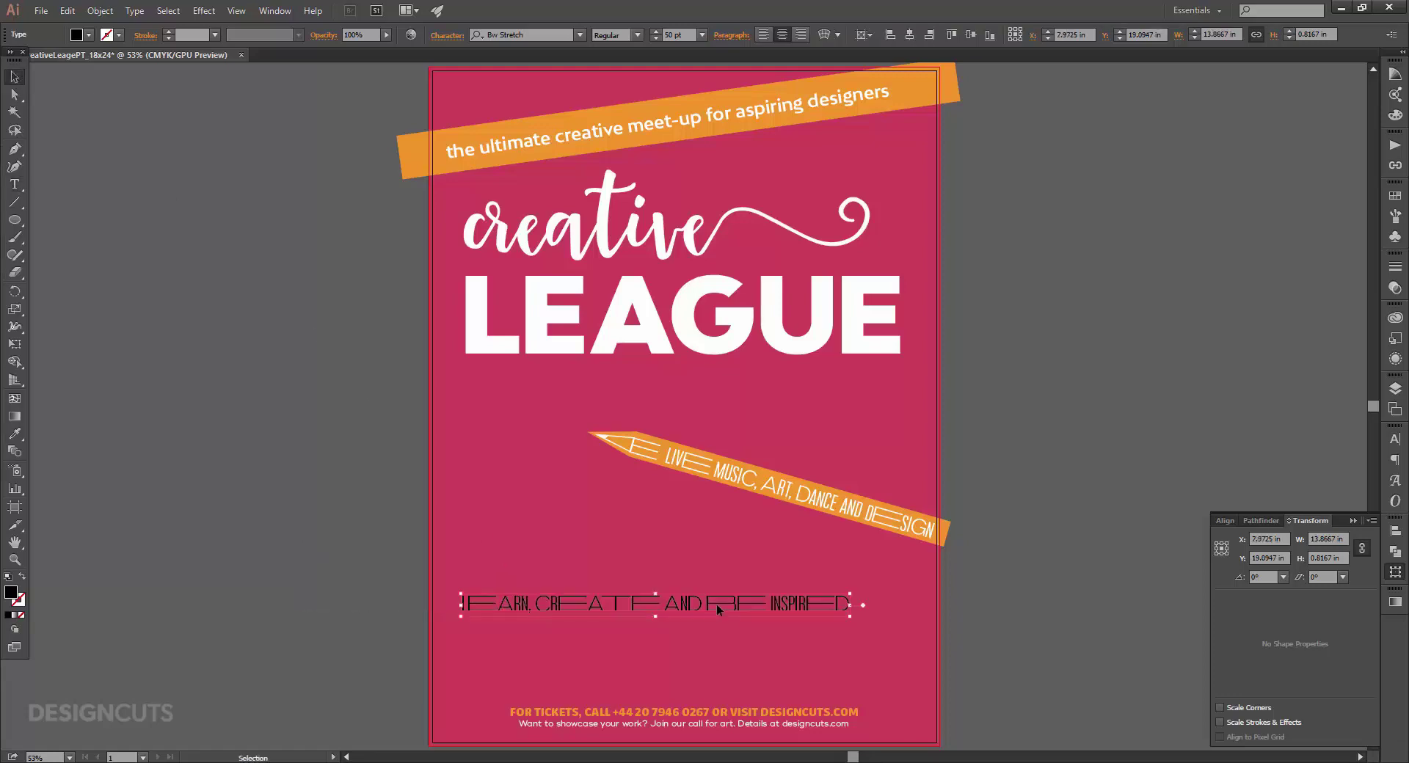
# Zoom in on the line and swap the A in LEARN for its stylistic alternate.
pyautogui.press('t')
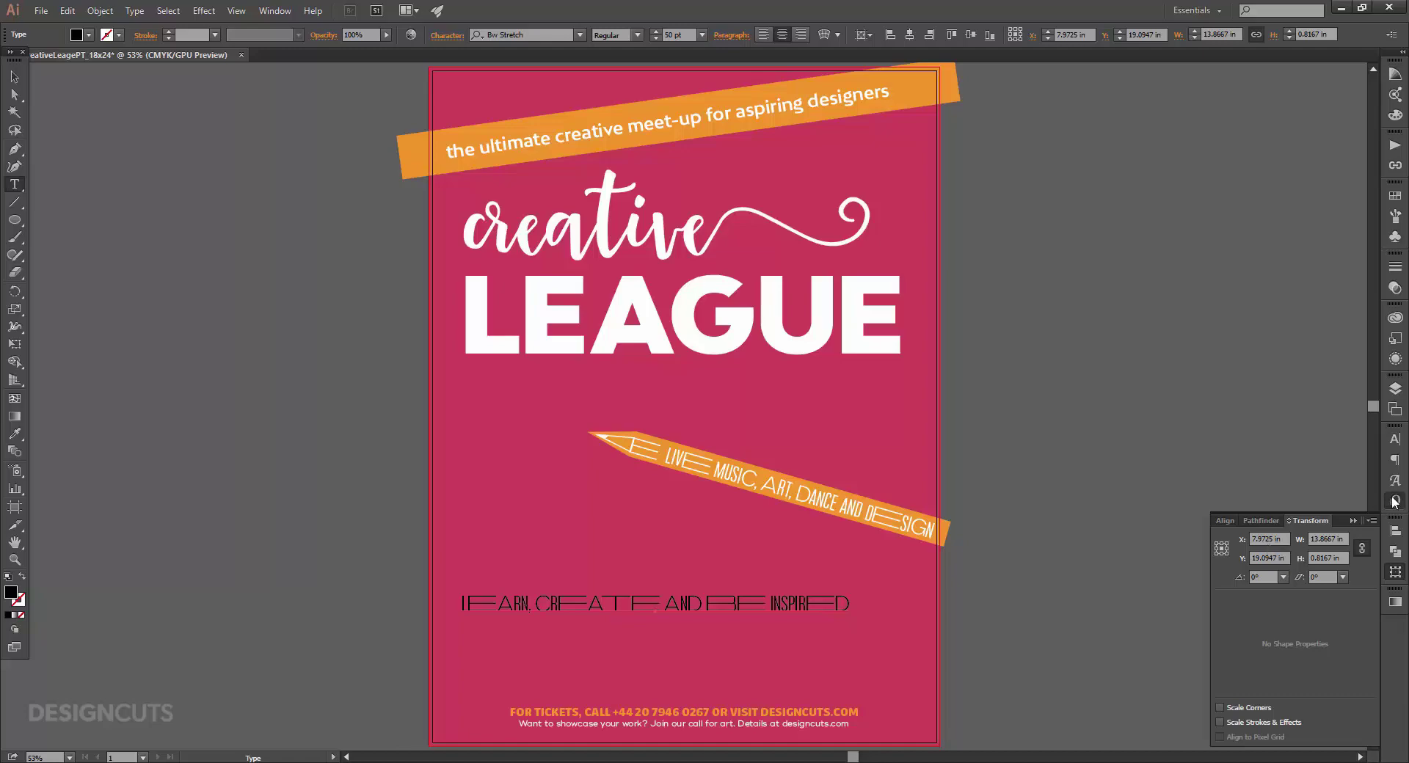
pyautogui.click(1395, 502)
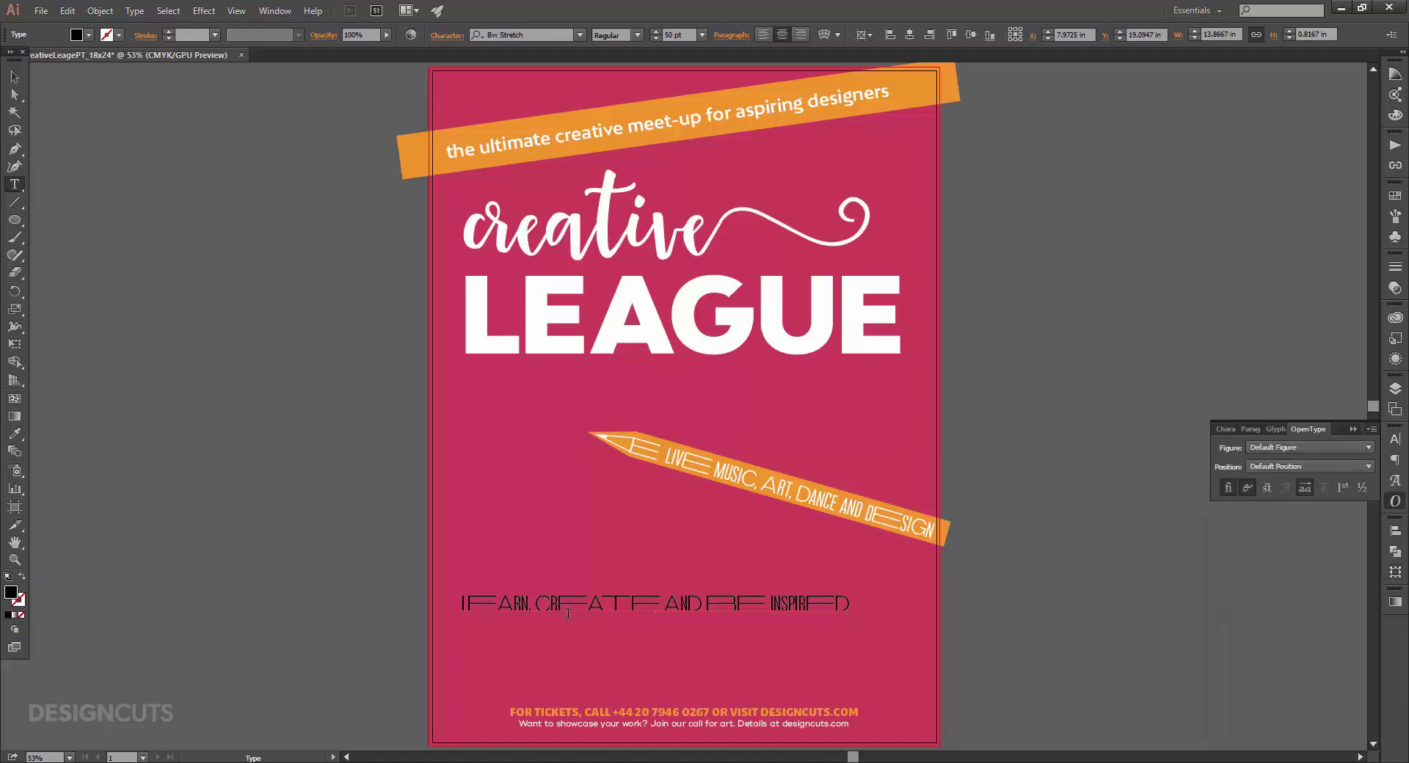
pyautogui.press('z')
pyautogui.moveTo(661, 615); pyautogui.dragTo(797, 609)
pyautogui.press('t')
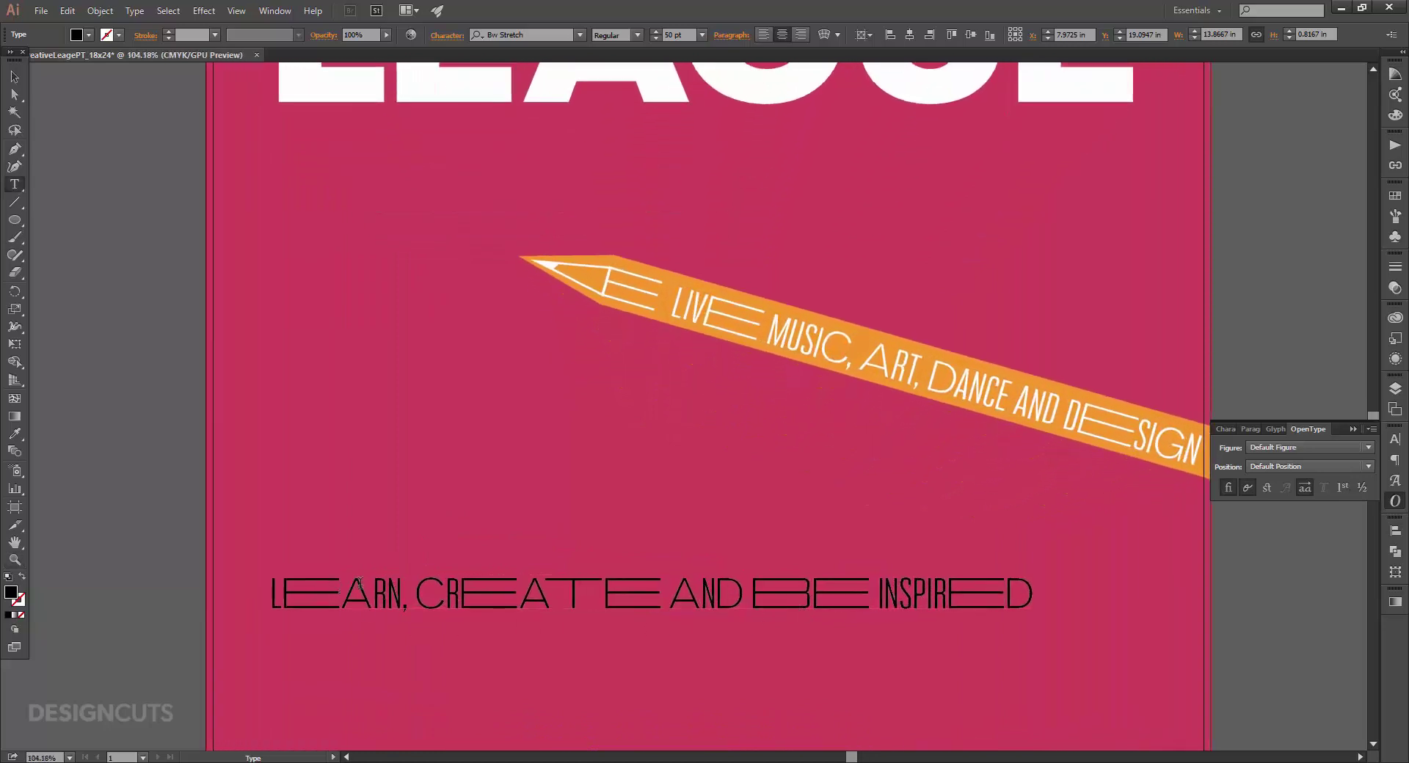
pyautogui.moveTo(360, 585); pyautogui.dragTo(342, 587)
pyautogui.click(1303, 491)
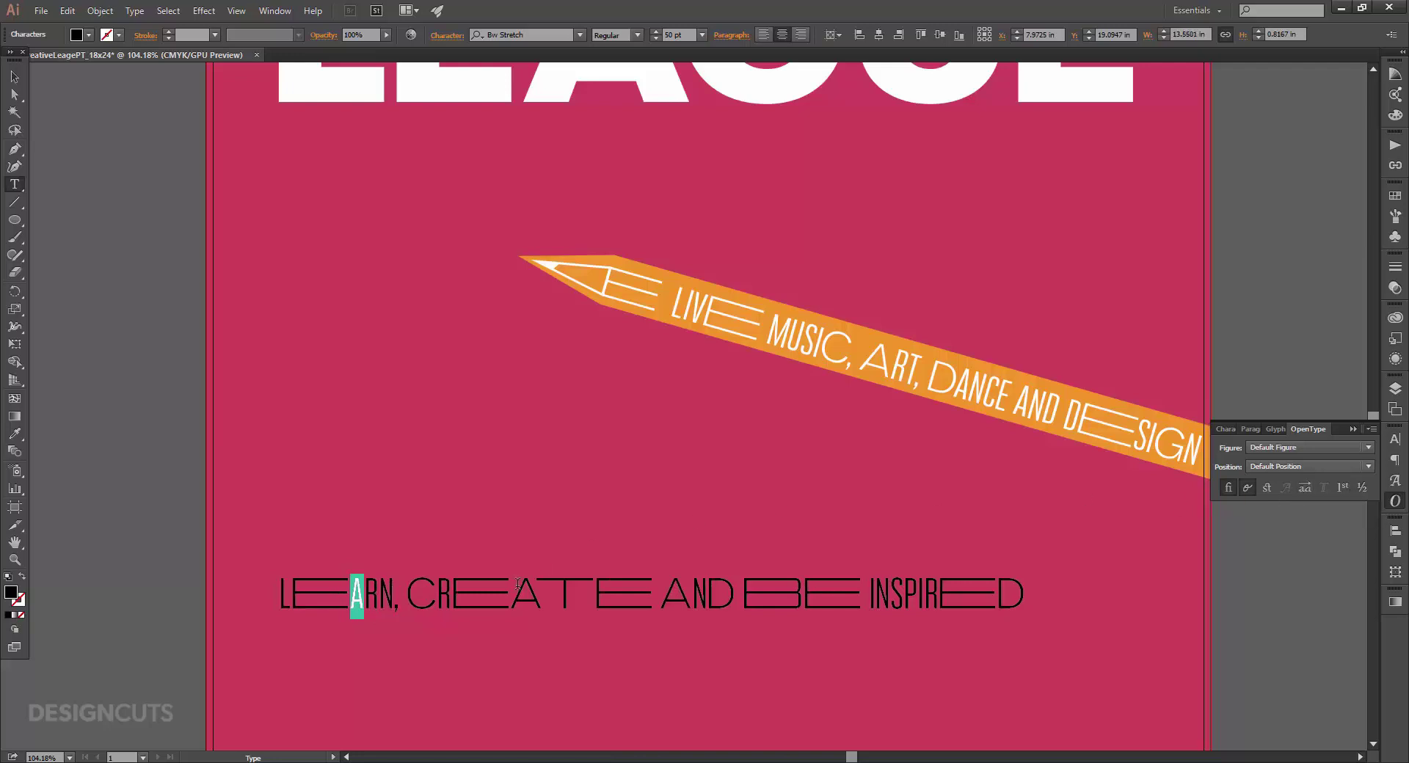
# Apply stylistic alternates to ATE in CREATE, the E in BE, and INSPIRED's final D.
pyautogui.moveTo(517, 584); pyautogui.dragTo(650, 587)
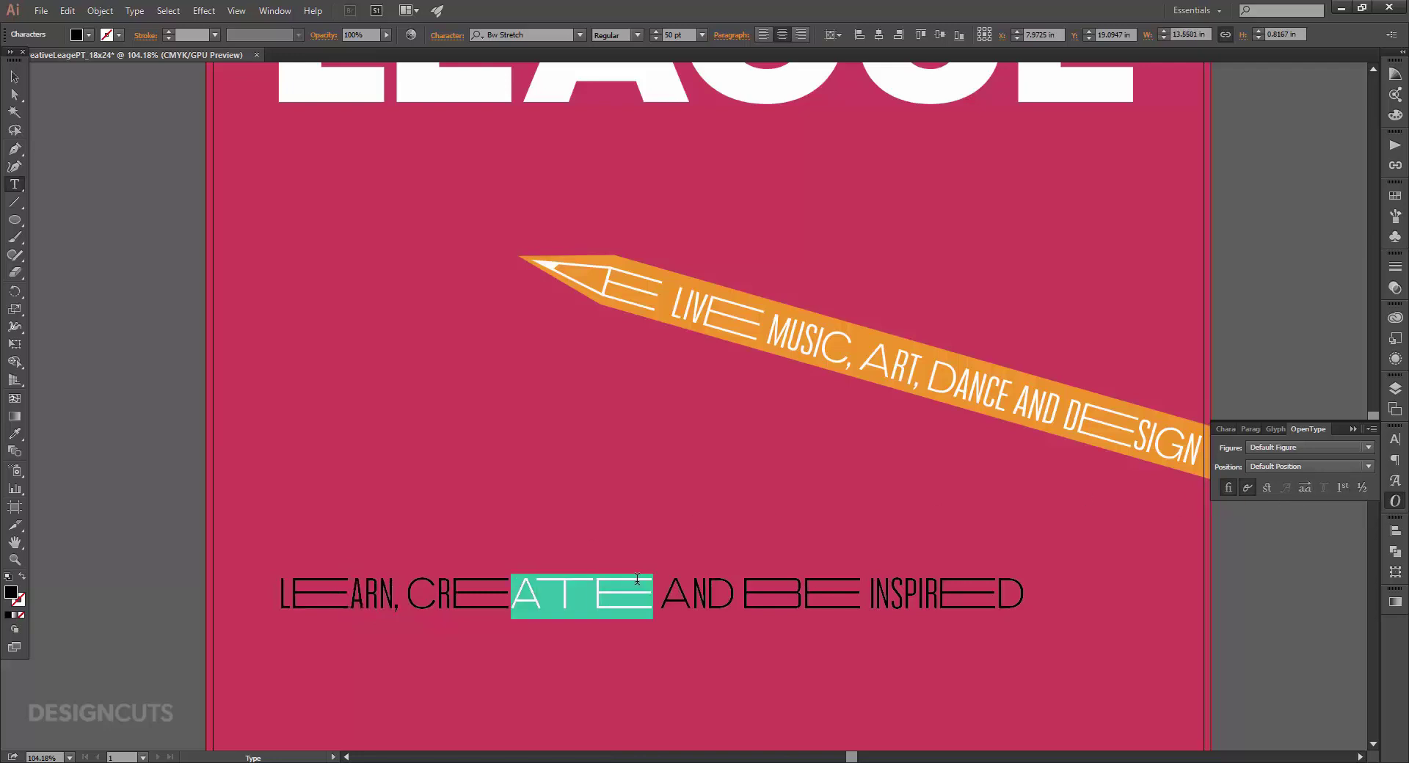
pyautogui.click(1306, 490)
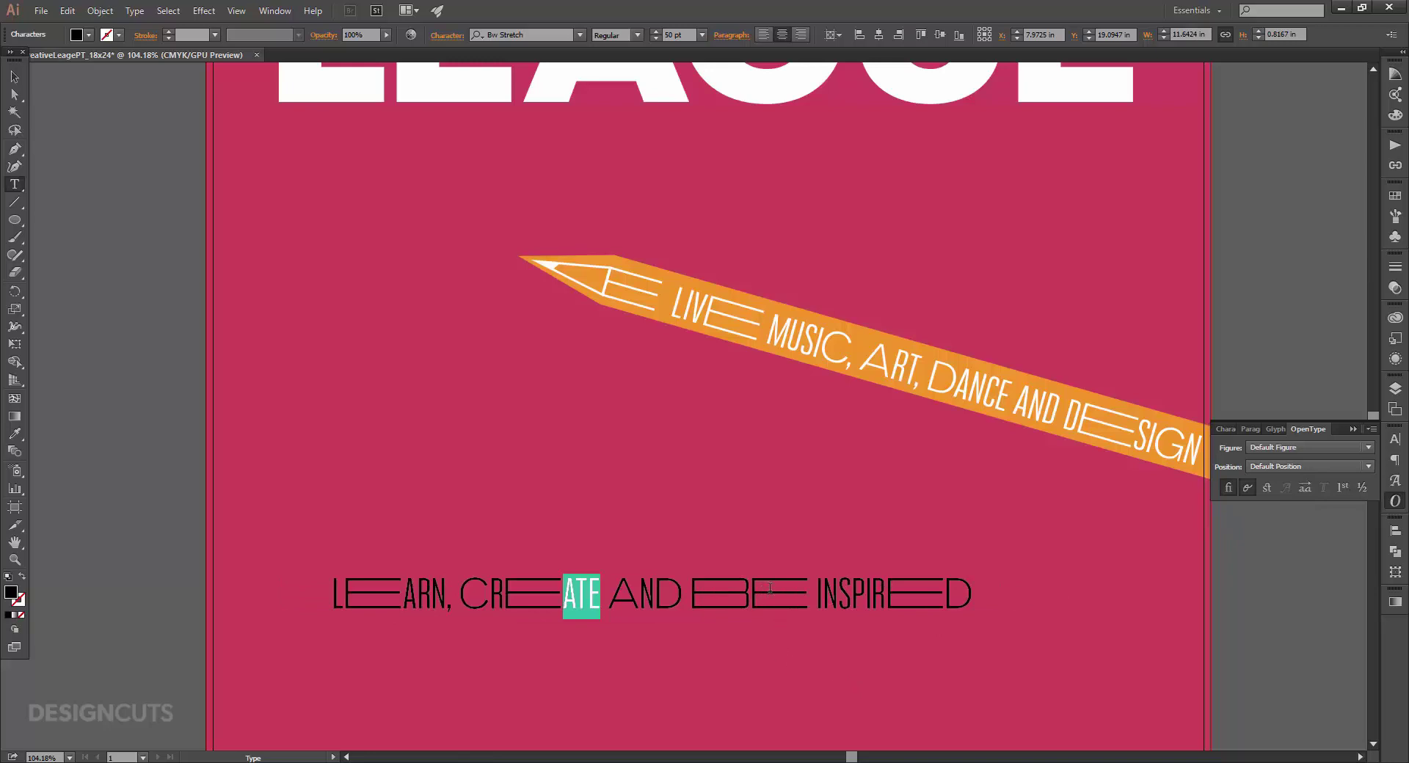
pyautogui.moveTo(770, 587); pyautogui.dragTo(813, 580)
pyautogui.click(1306, 488)
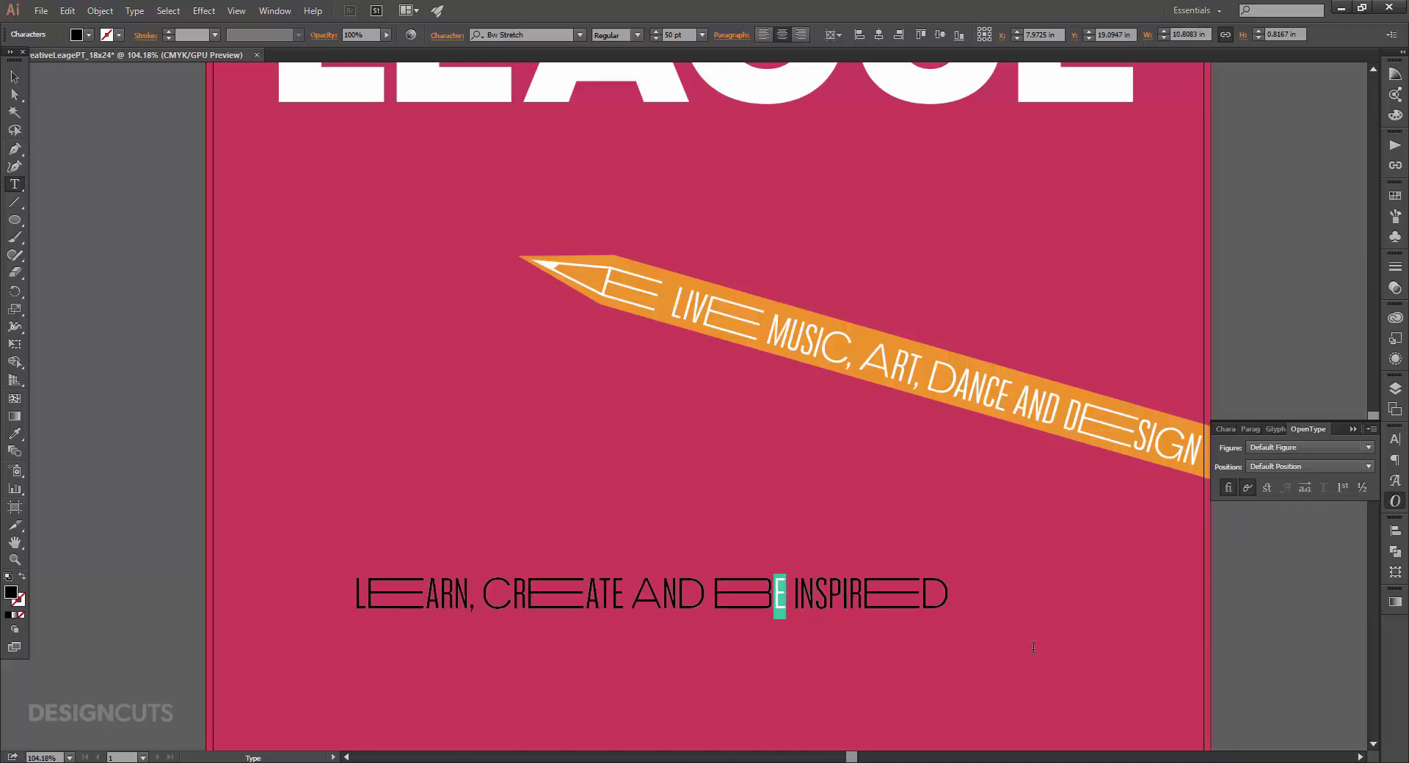
pyautogui.moveTo(920, 609); pyautogui.dragTo(953, 598)
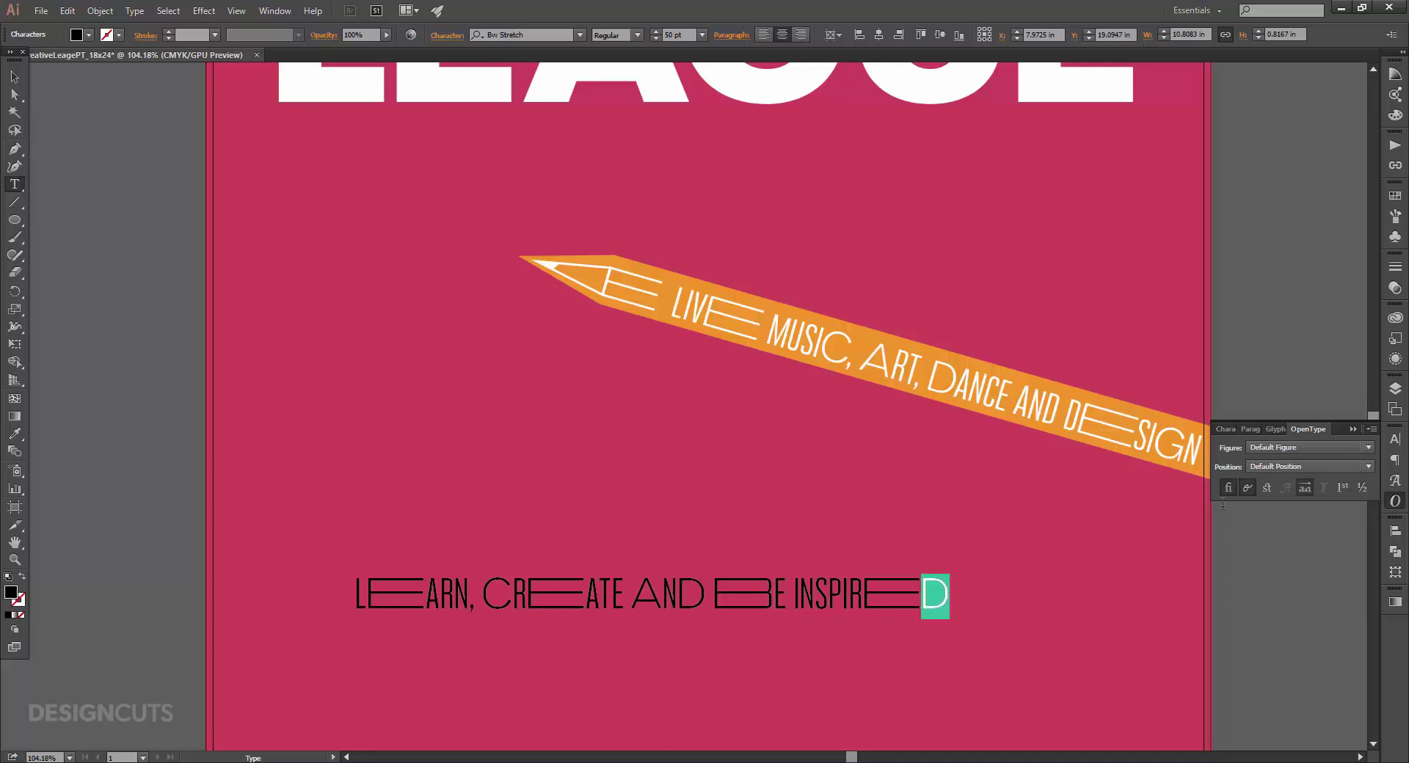
pyautogui.click(1301, 491)
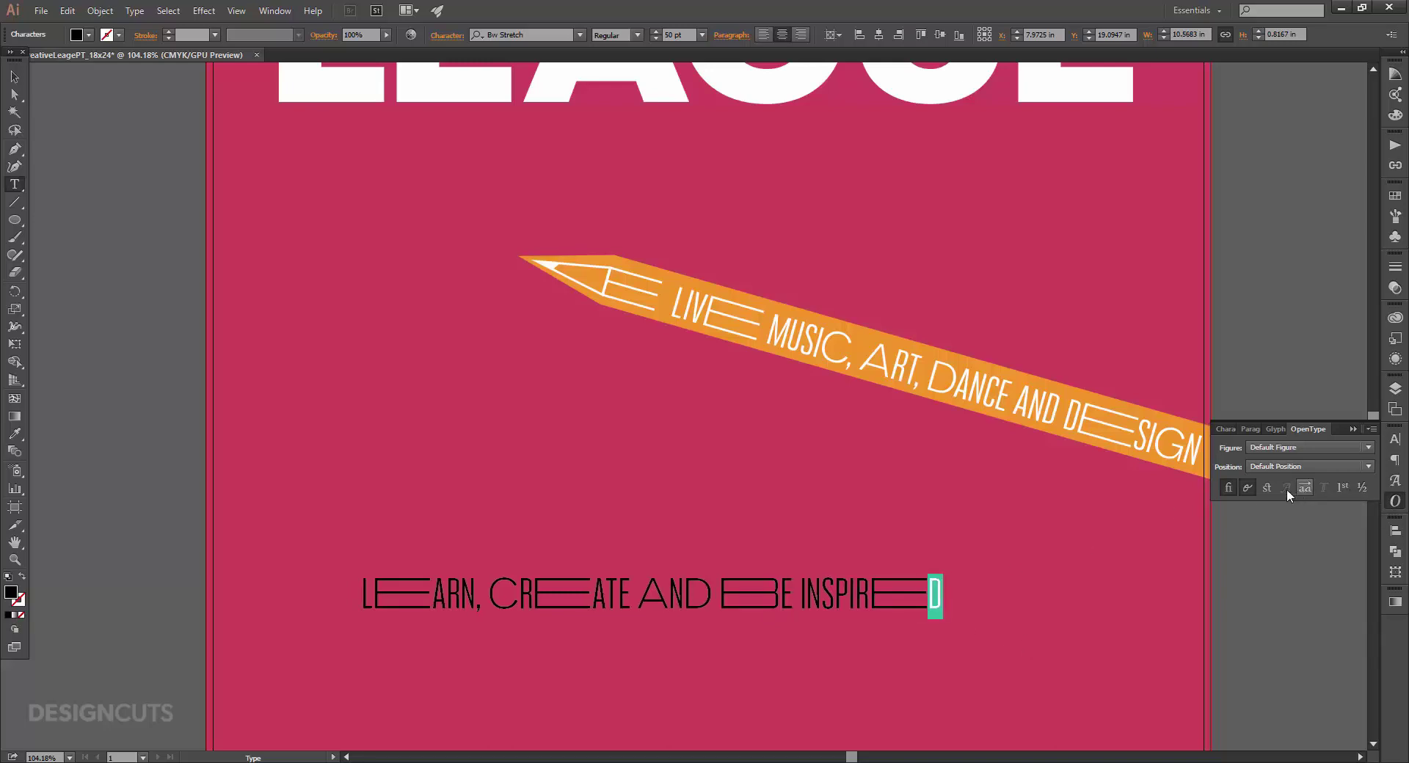
pyautogui.click(14, 77)
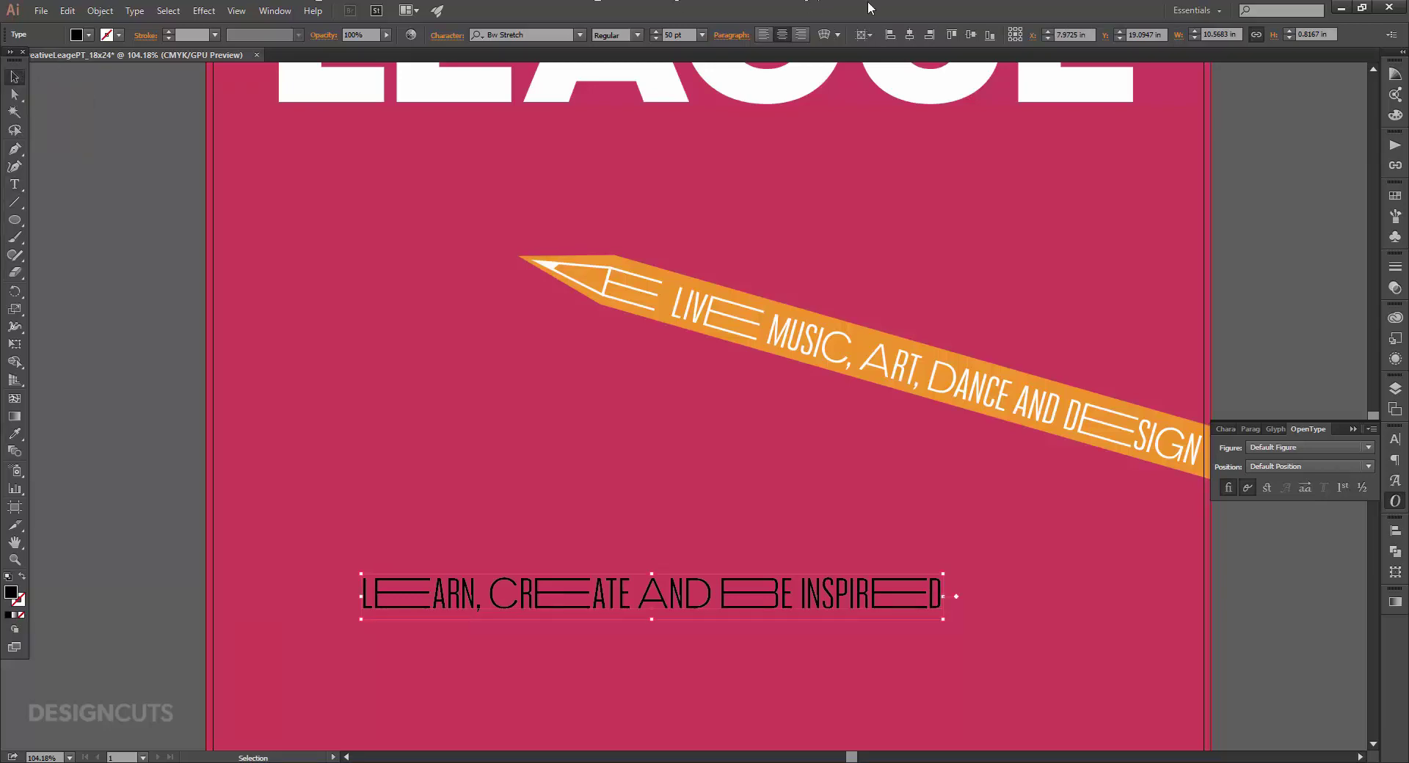
# Colour the tagline white and append a lined alternate E after INSPIRED.
pyautogui.click(1396, 196)
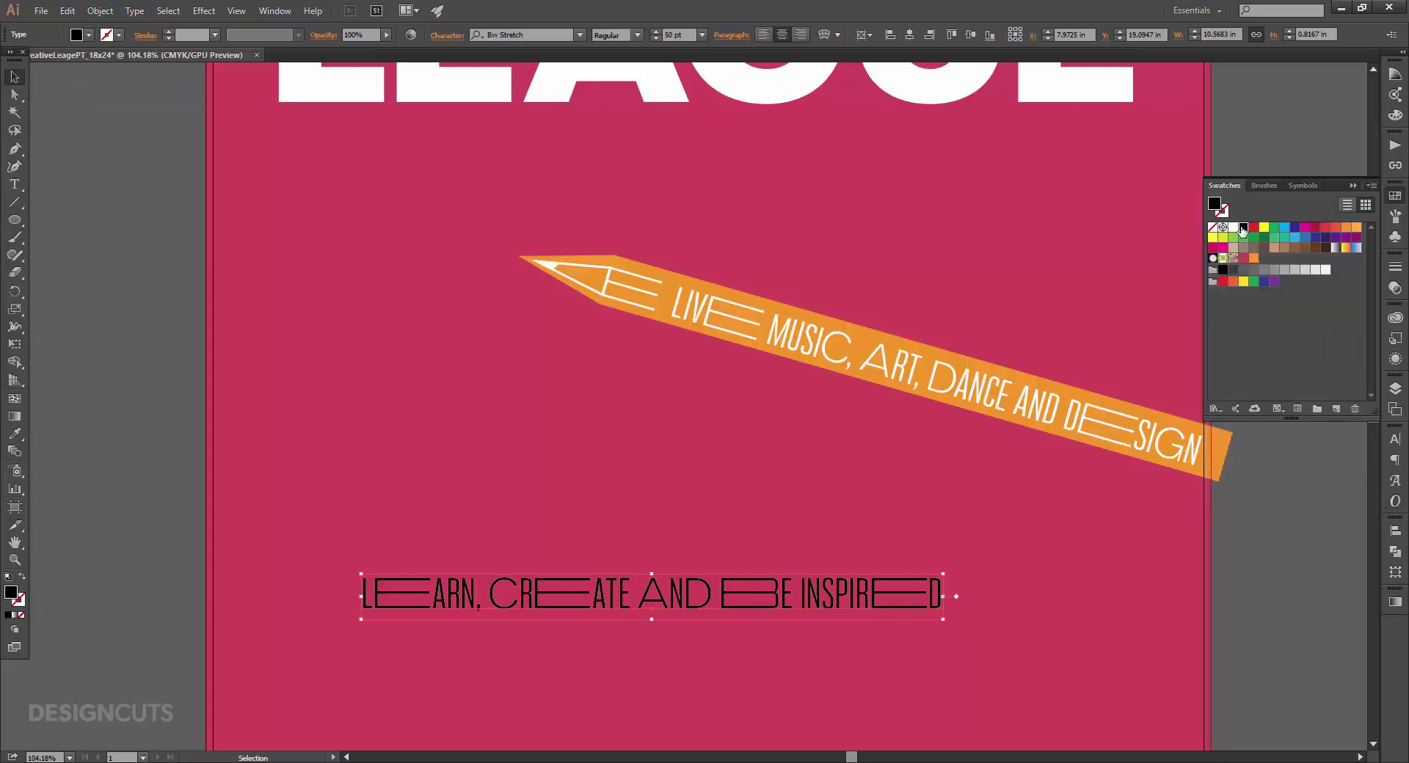
pyautogui.click(1234, 227)
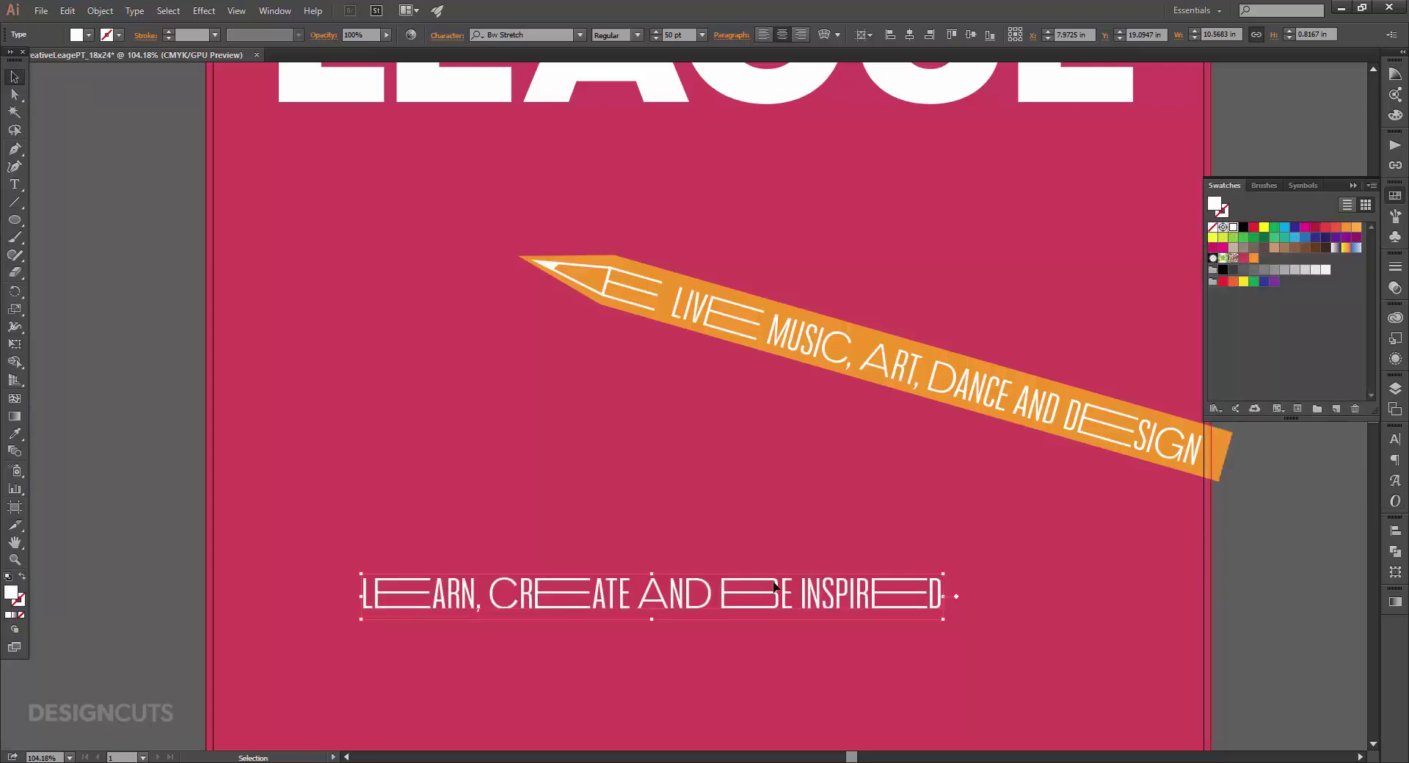
pyautogui.press('t')
pyautogui.moveTo(375, 596); pyautogui.dragTo(432, 596)
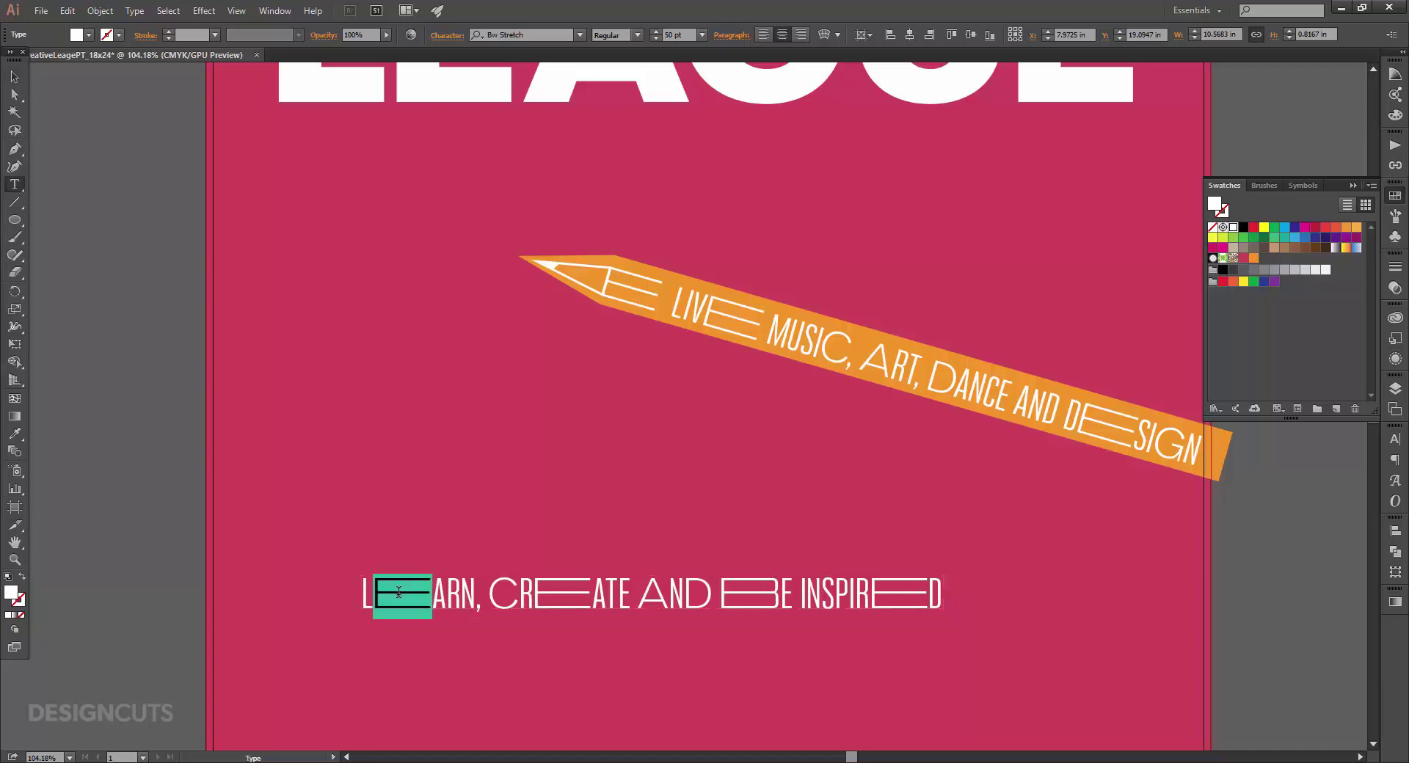
pyautogui.click(940, 590)
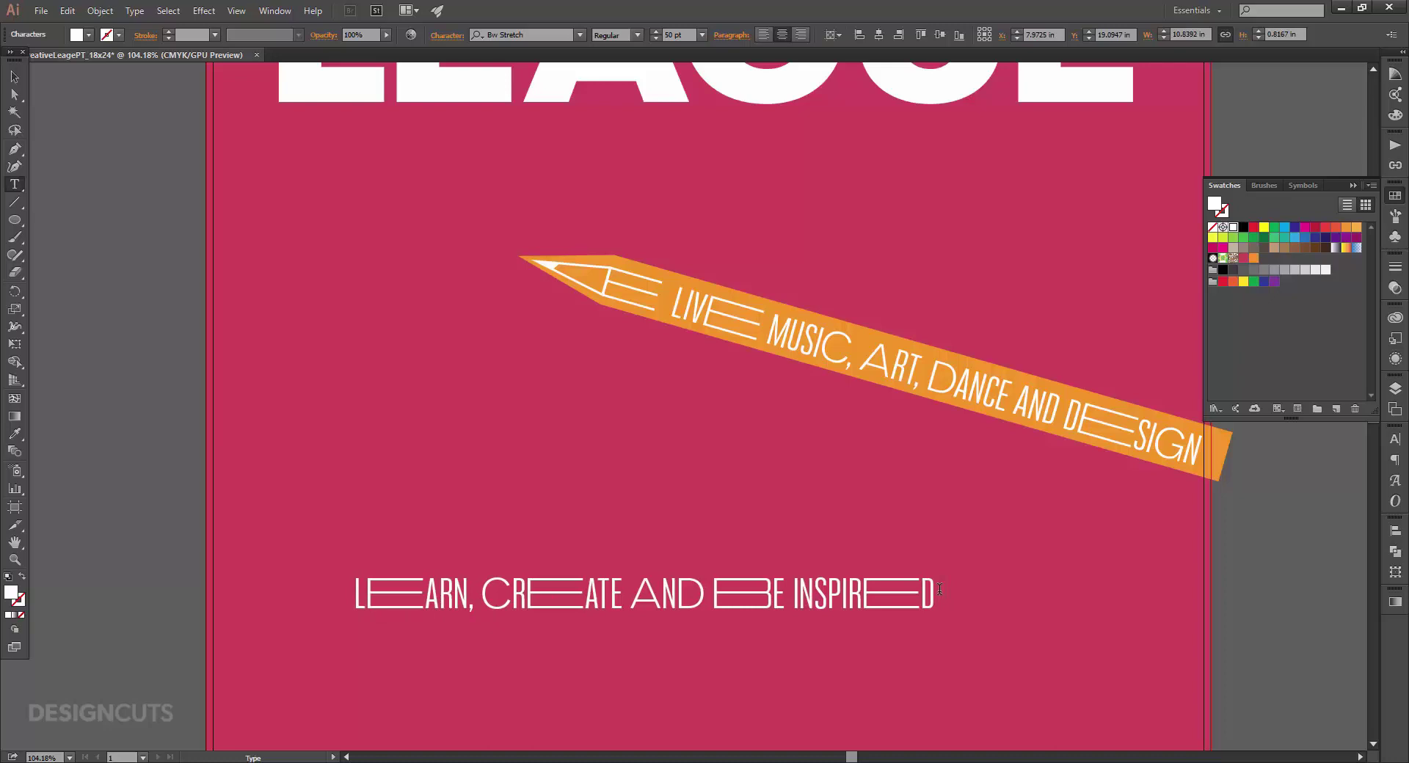
pyautogui.write('E')
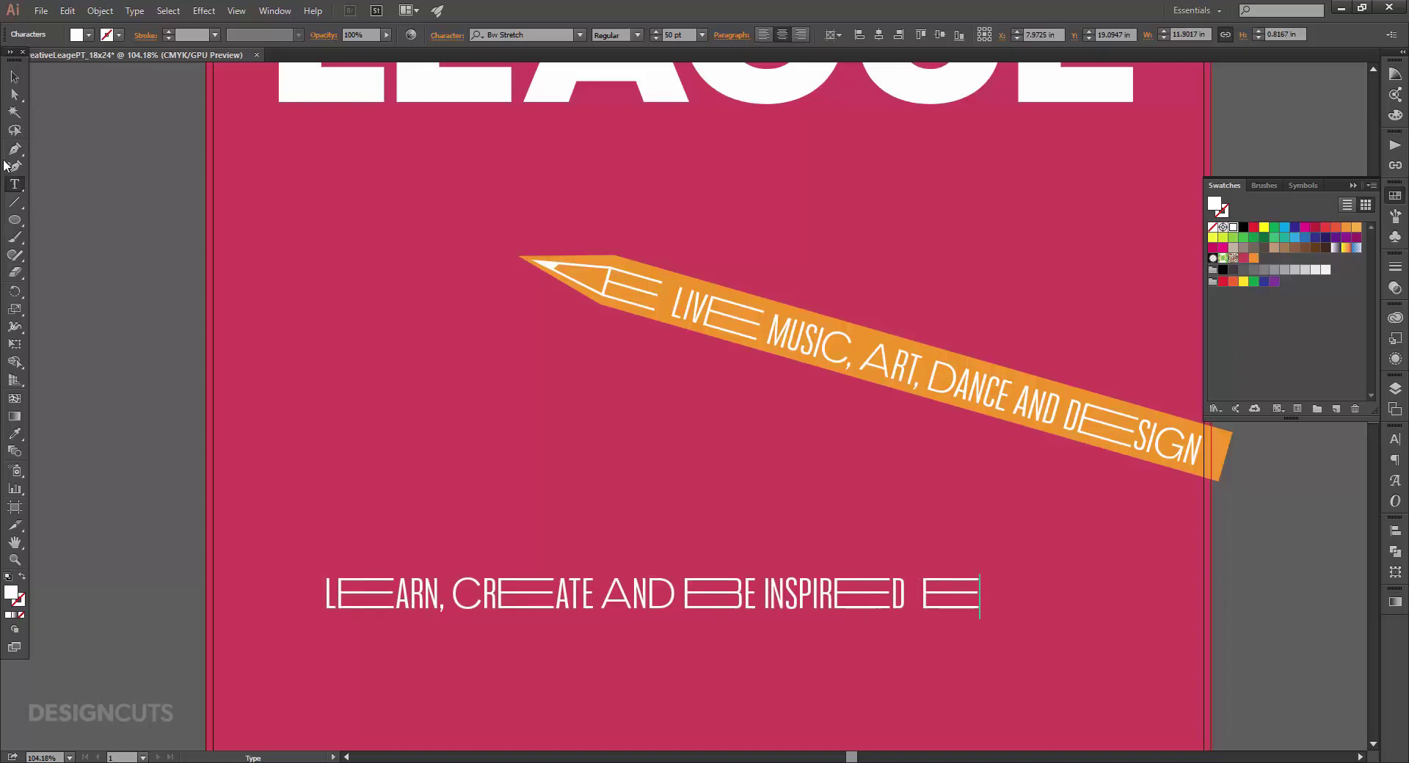
pyautogui.click(14, 76)
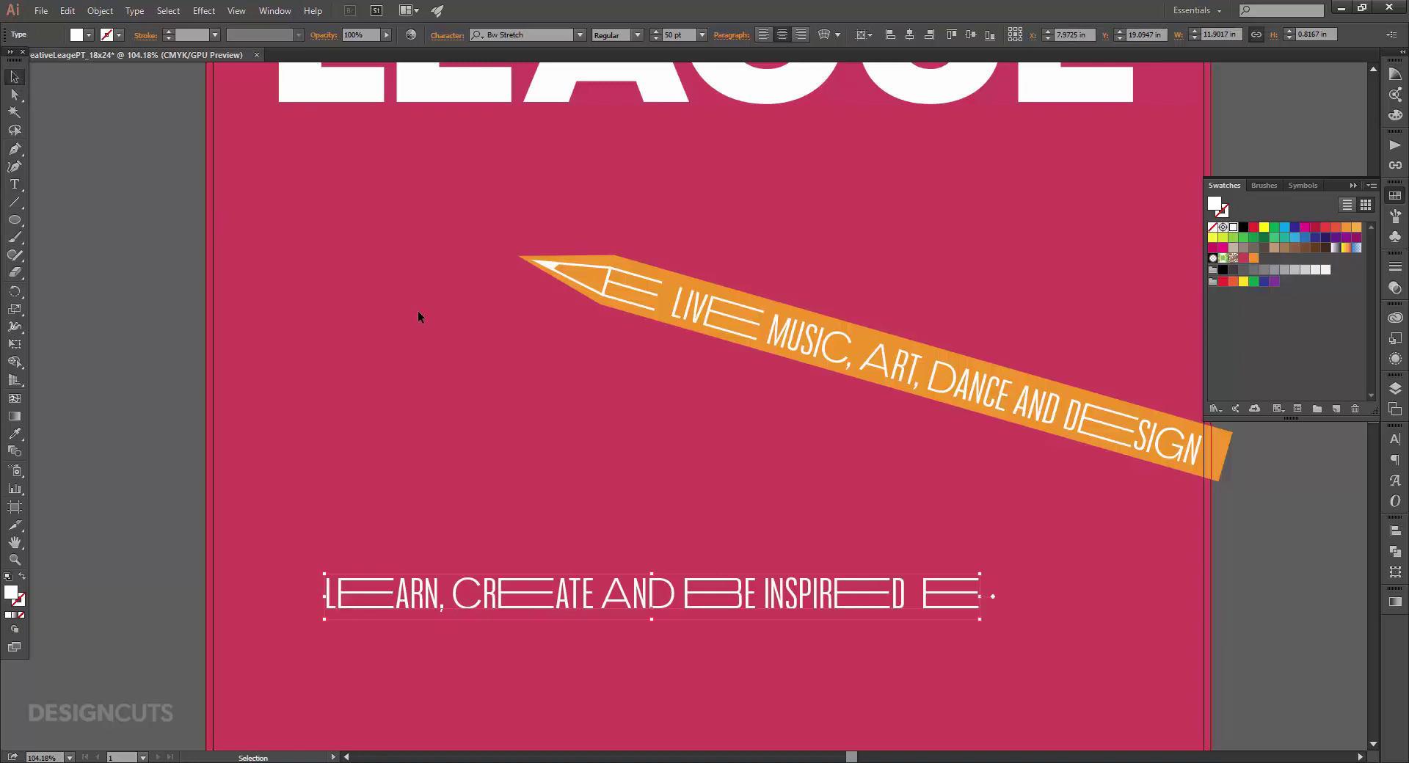
pyautogui.moveTo(14, 94); pyautogui.dragTo(62, 114)
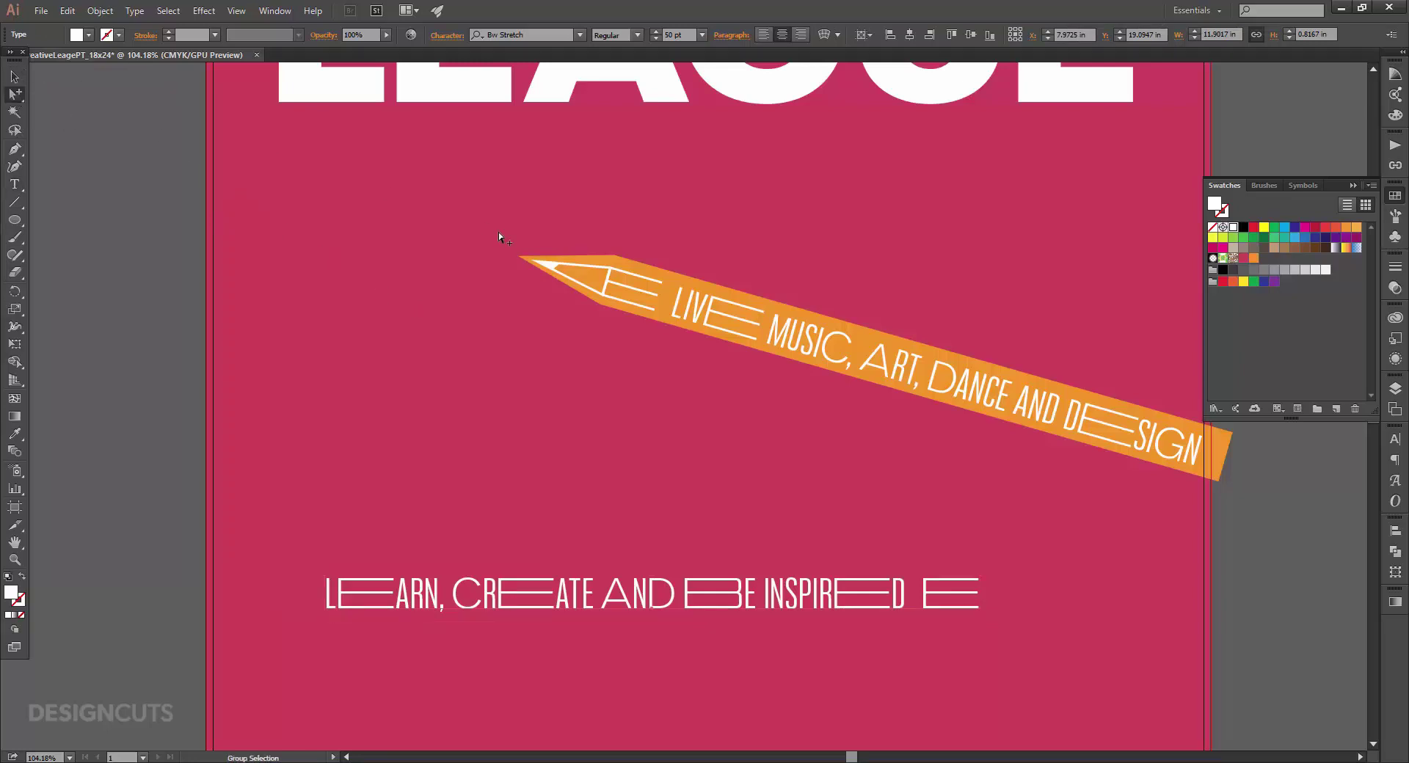
# Copy the upper banner's pencil-tip path and paste a duplicate.
pyautogui.click(552, 264)
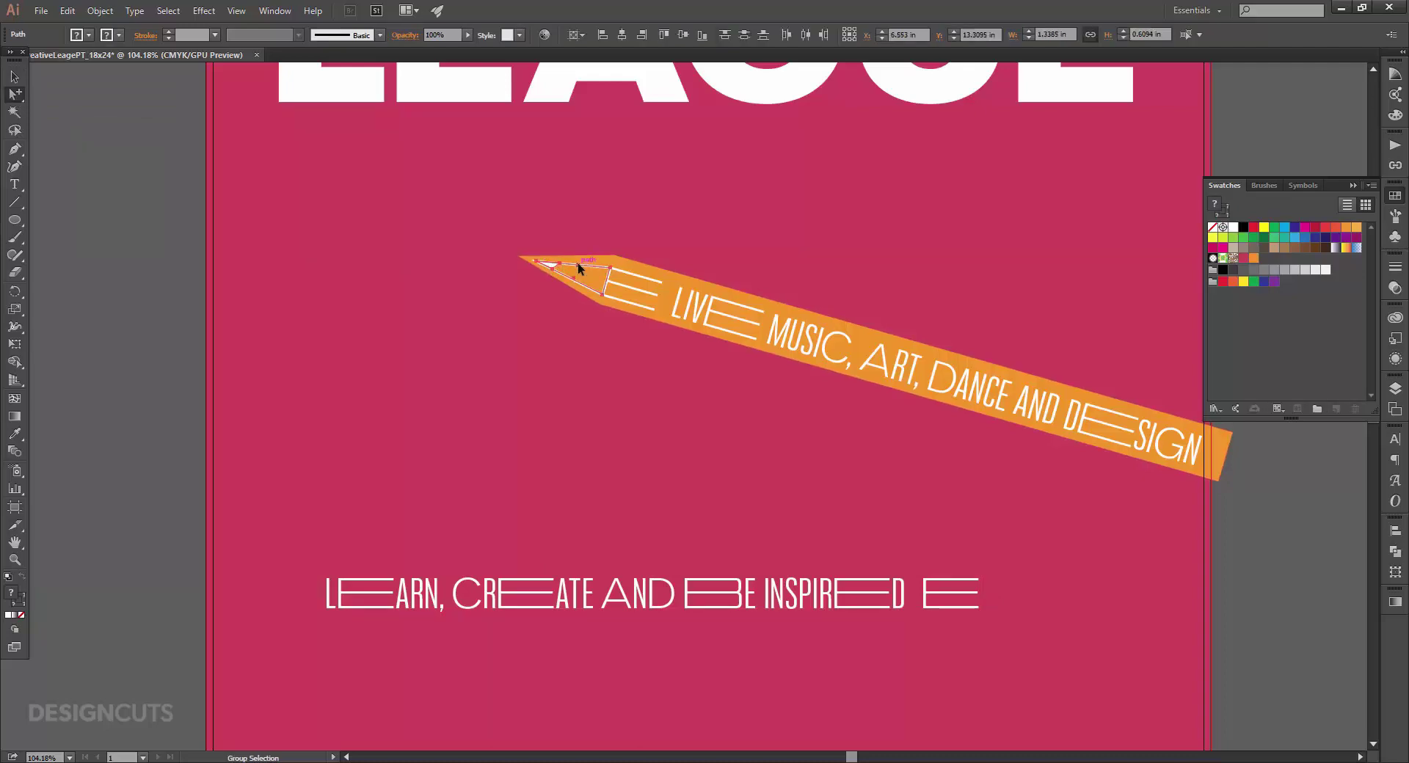
pyautogui.press('v')
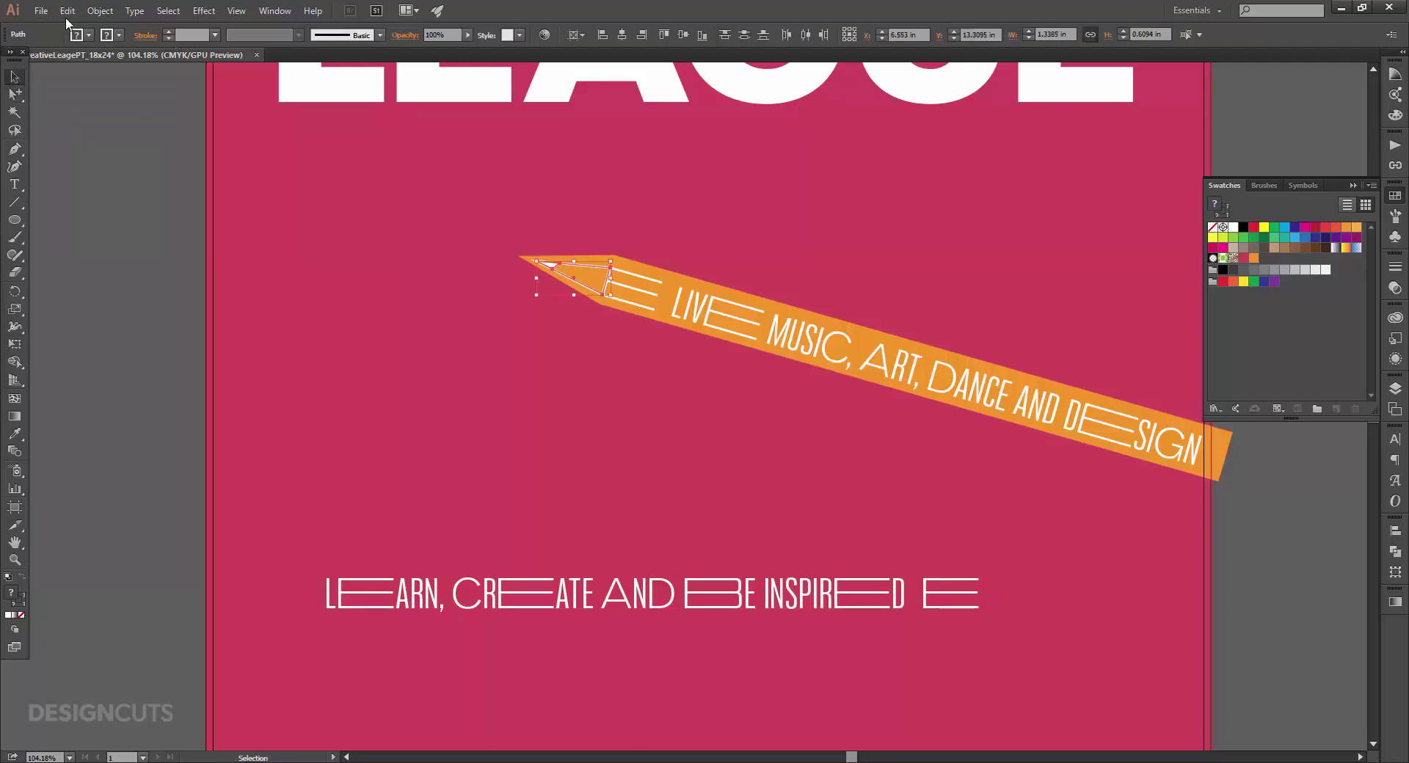
pyautogui.click(67, 10)
pyautogui.click(103, 81)
pyautogui.click(136, 177)
pyautogui.click(67, 11)
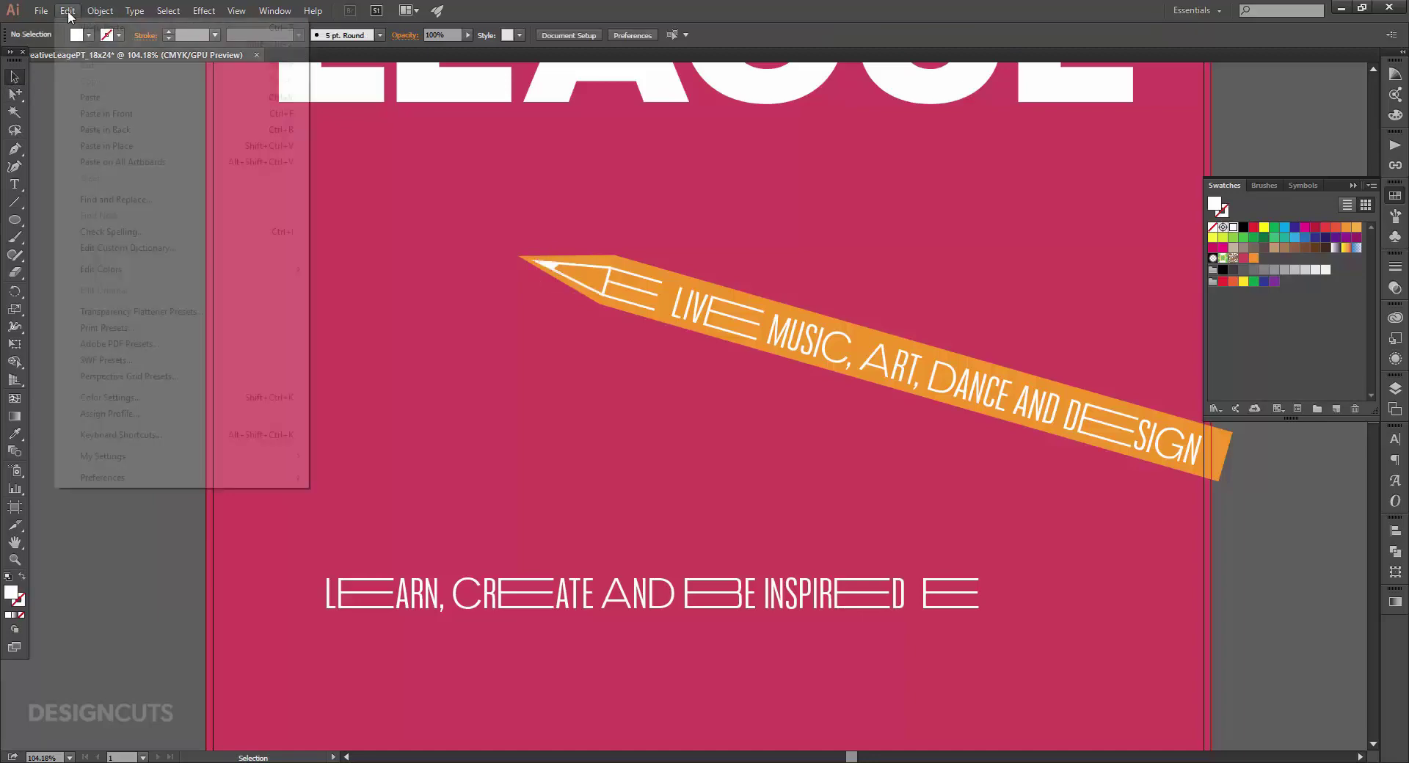
pyautogui.click(96, 97)
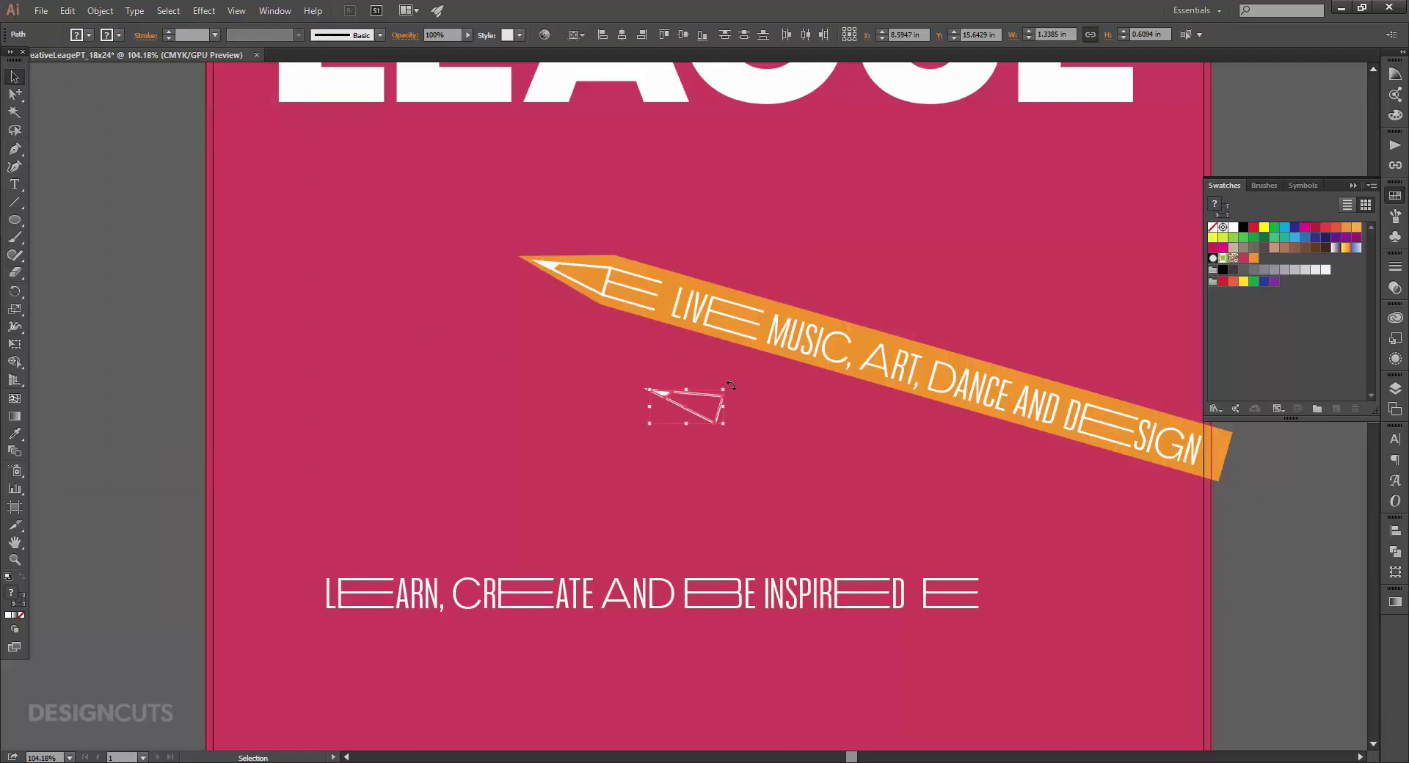
# Rotate the pasted tip to point right and place it at the lower line's end.
pyautogui.moveTo(731, 385)
pyautogui.mouseDown()
pyautogui.moveTo(737, 458)
pyautogui.moveTo(634, 485)
pyautogui.moveTo(609, 449)
pyautogui.mouseUp()
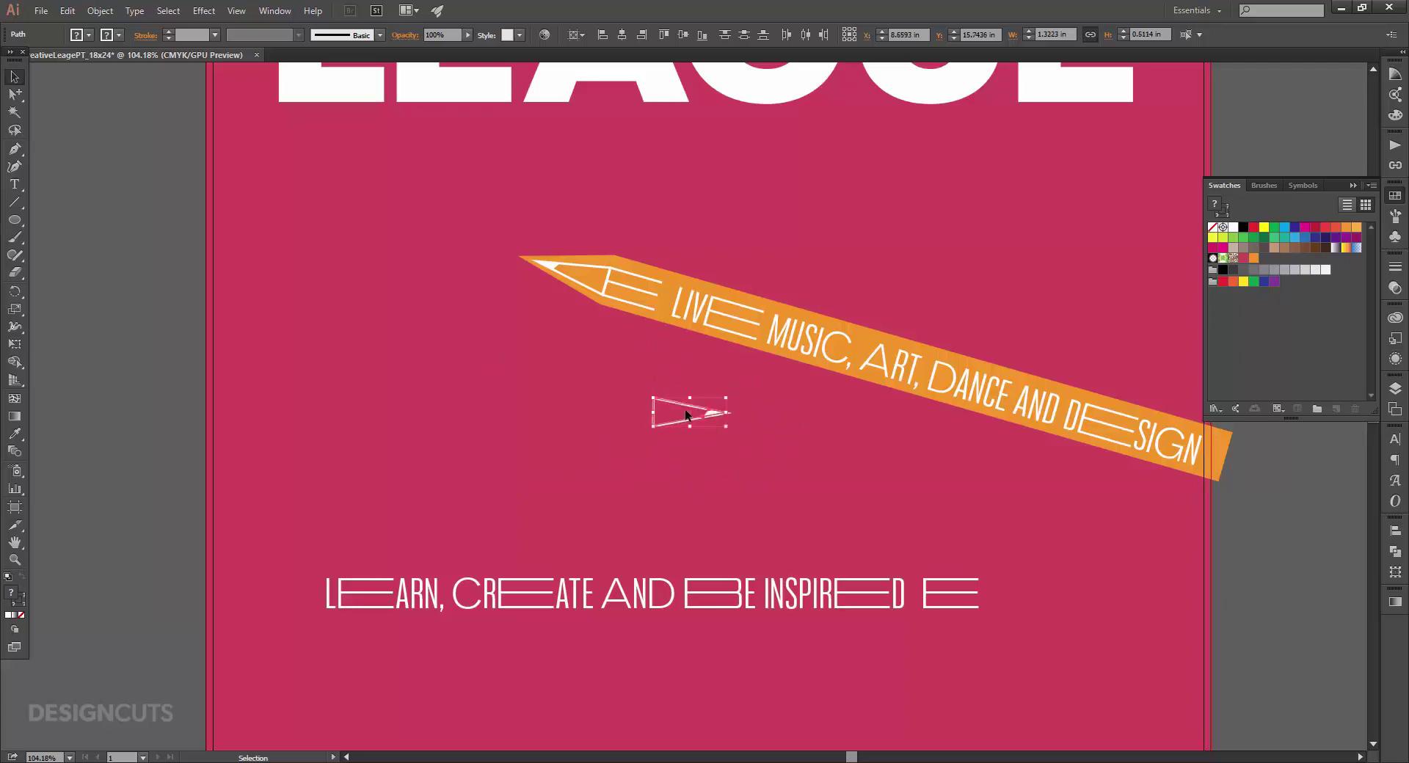
pyautogui.moveTo(695, 405)
pyautogui.mouseDown()
pyautogui.moveTo(1045, 544)
pyautogui.moveTo(1037, 587)
pyautogui.moveTo(1023, 586)
pyautogui.mouseUp()
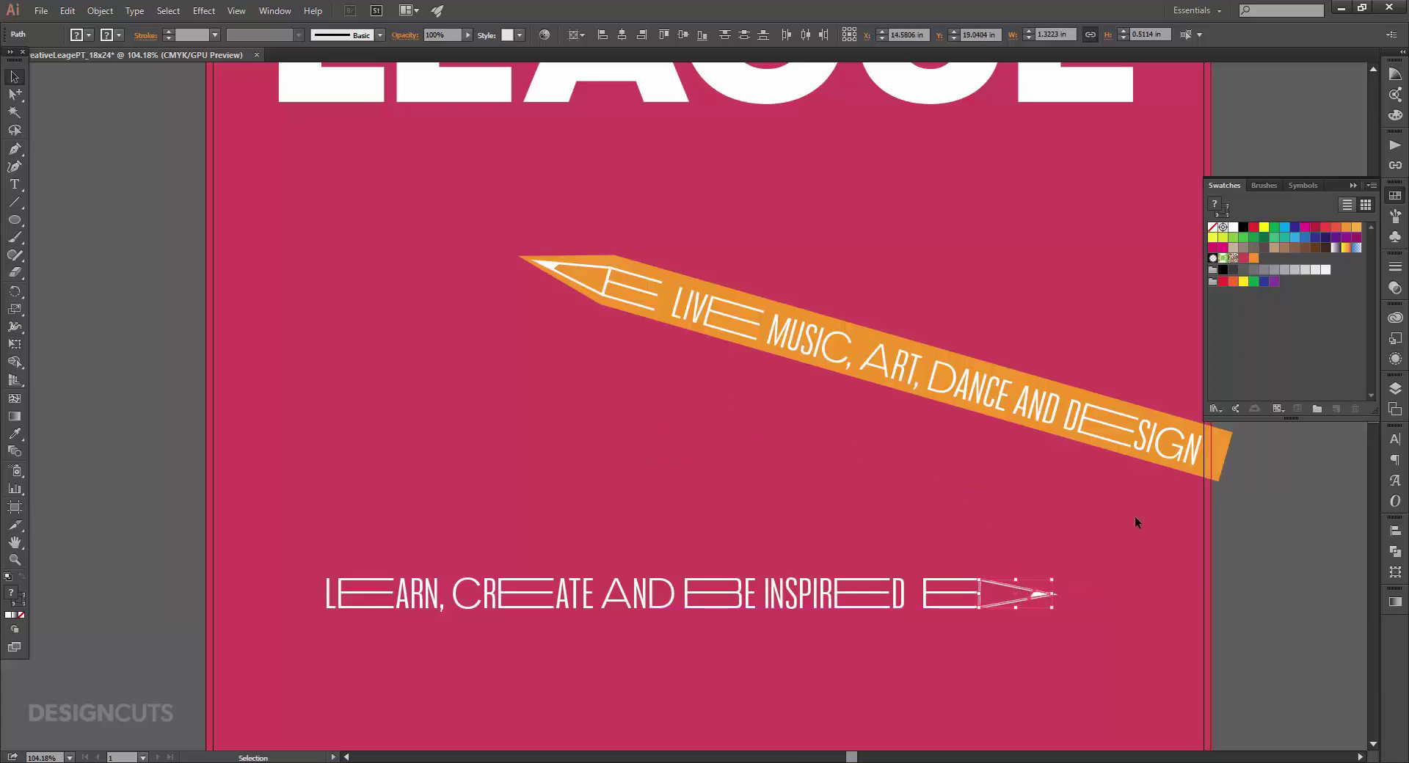
pyautogui.click(1131, 518)
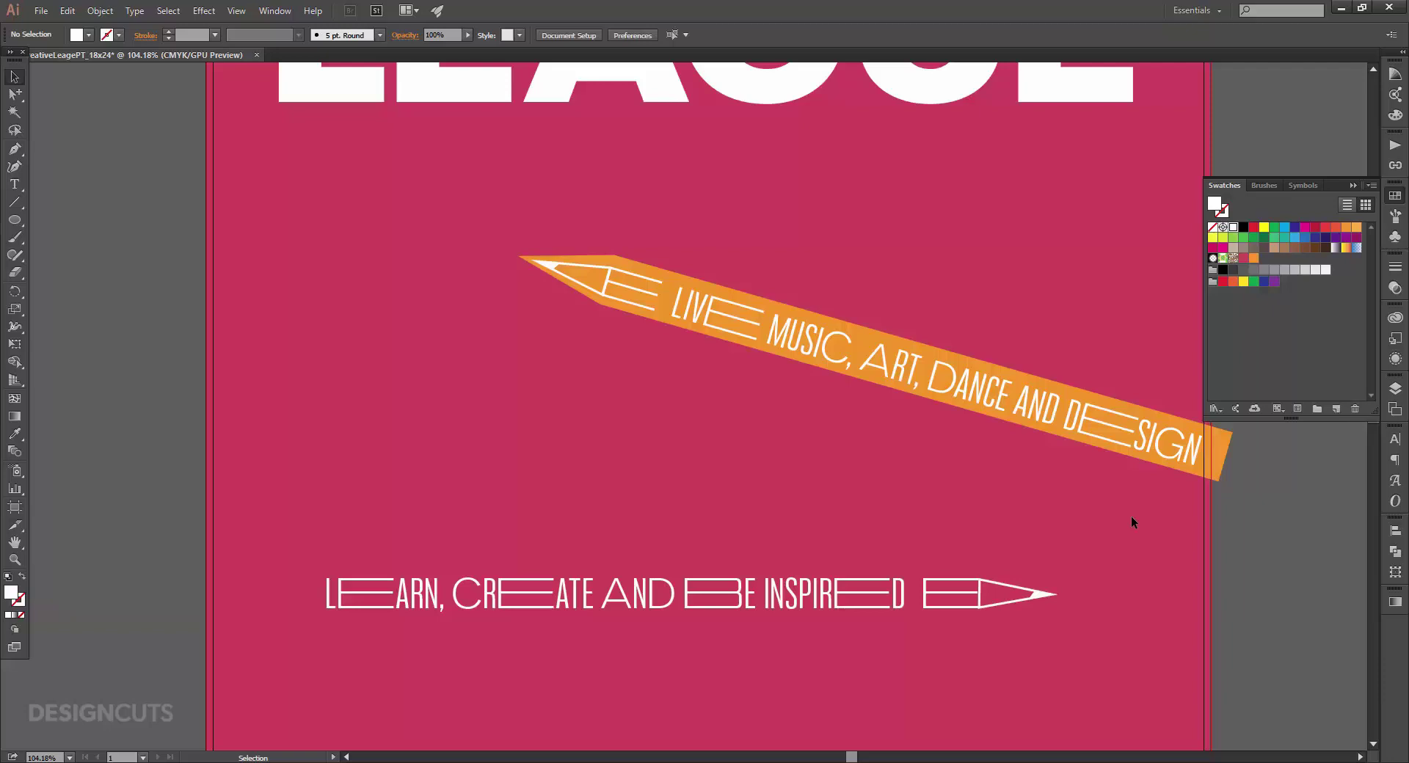
pyautogui.moveTo(808, 632); pyautogui.dragTo(808, 633)
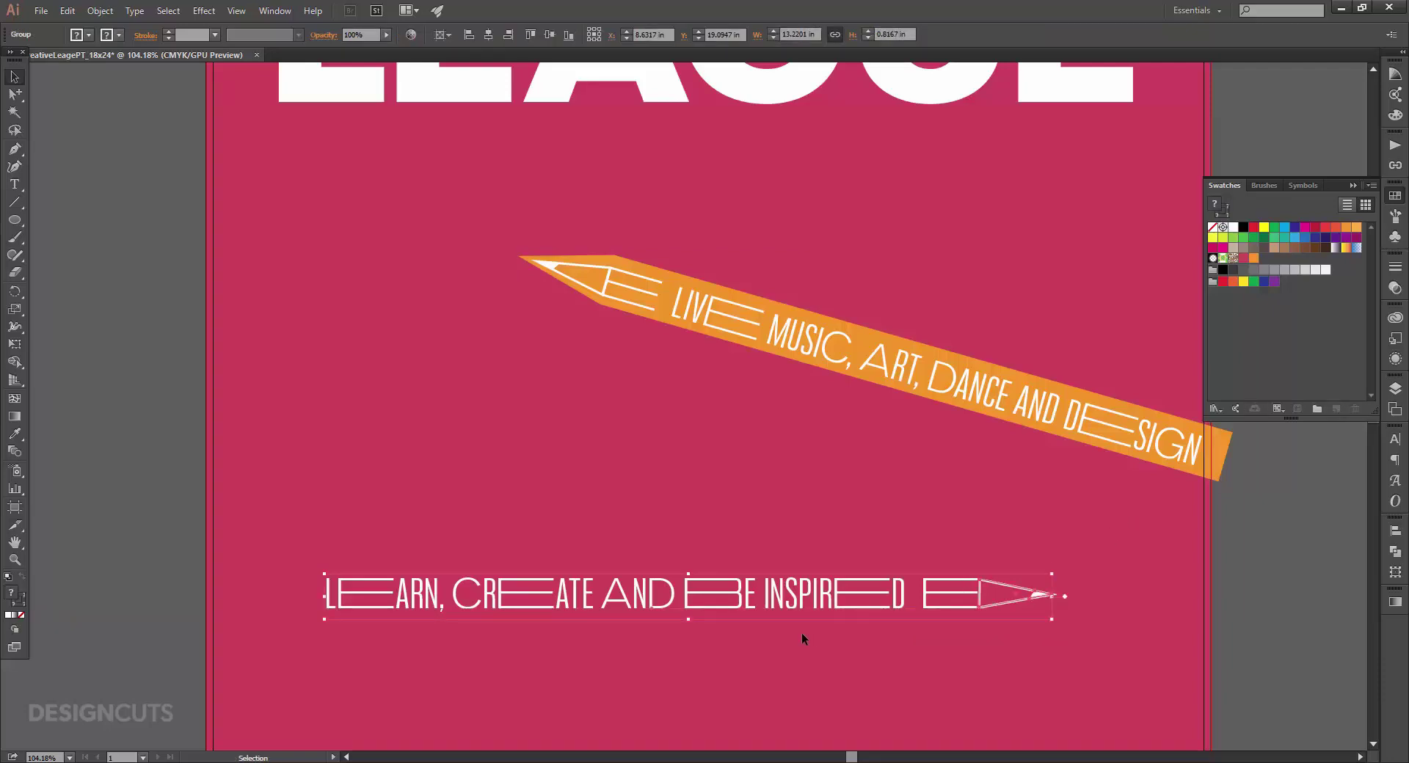
# Draw a closed pencil-body outline around the lower tagline, ending at the tip.
pyautogui.press('p')
pyautogui.click(1072, 596)
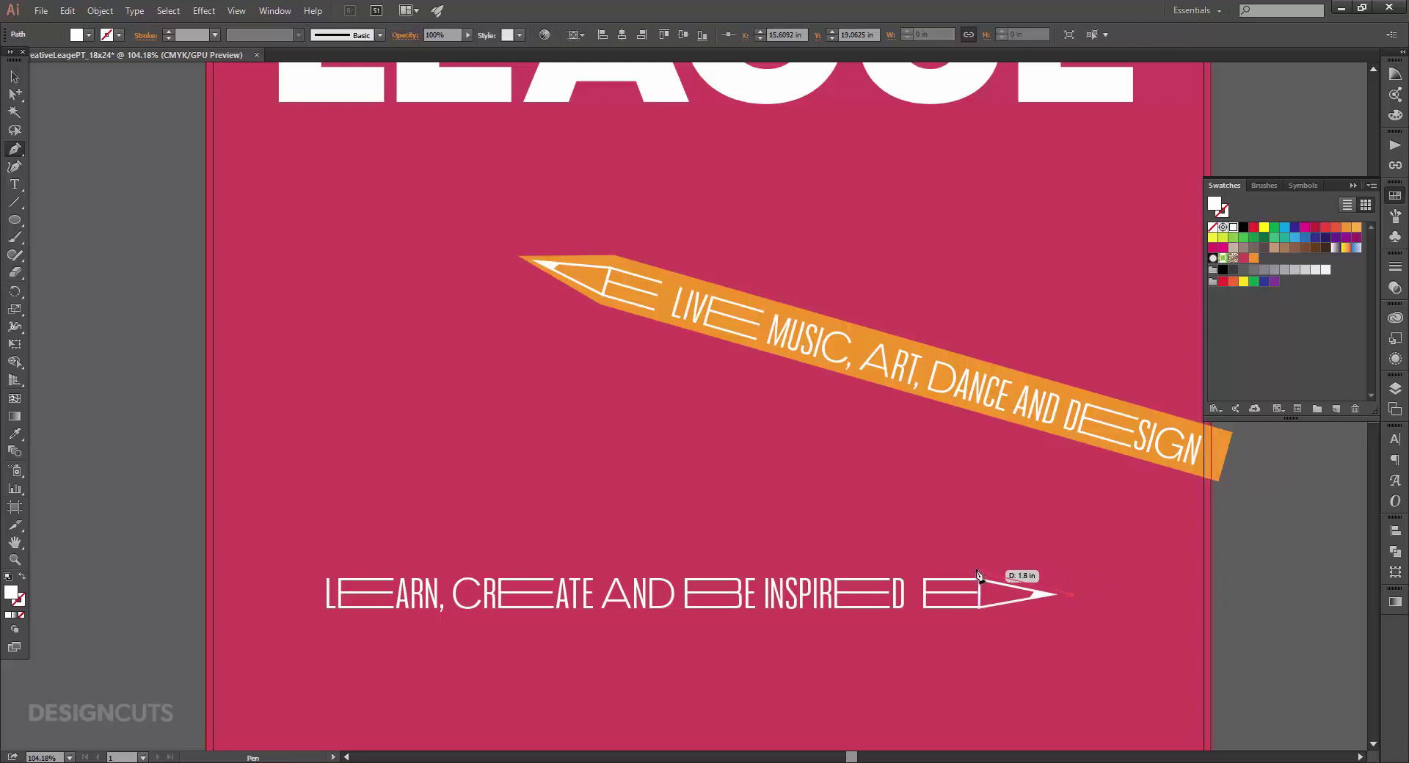
pyautogui.click(979, 566)
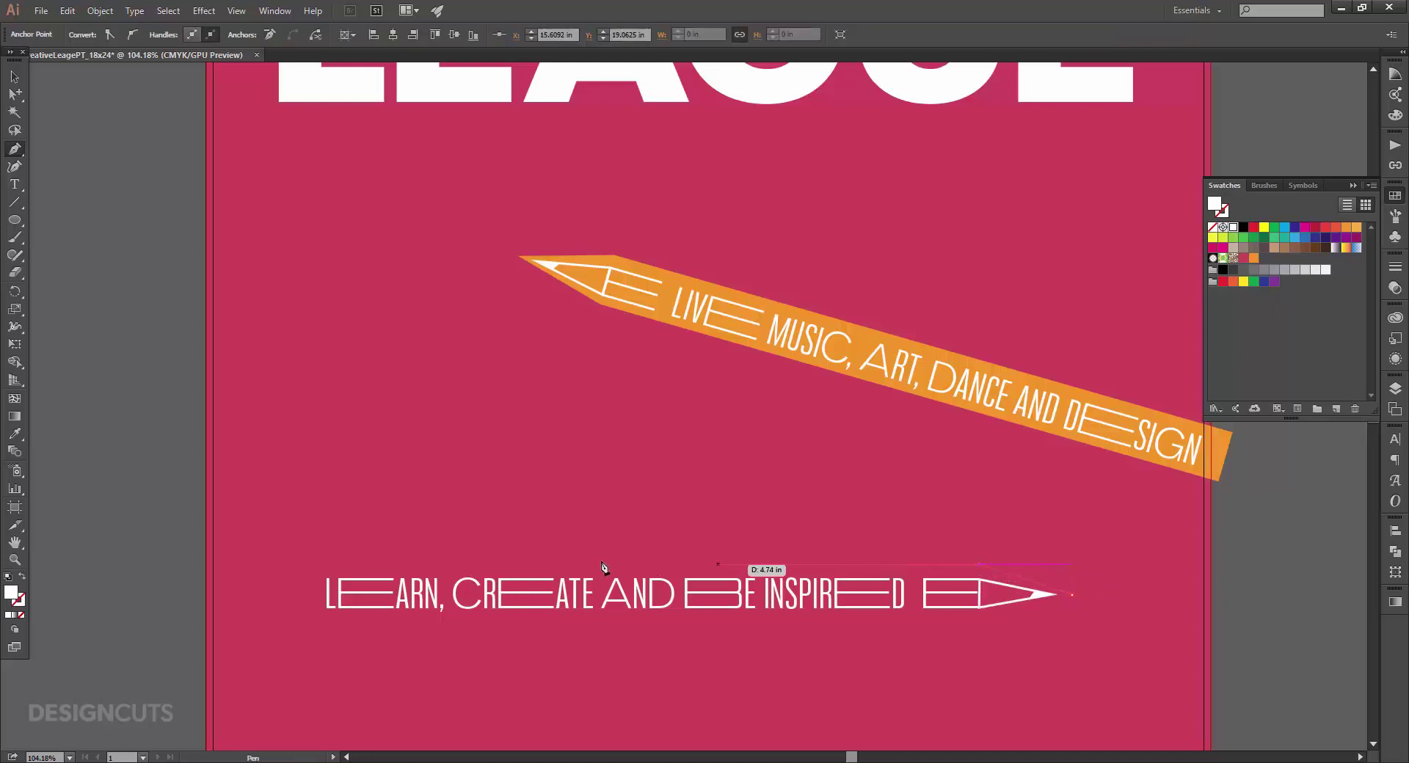
pyautogui.click(292, 565)
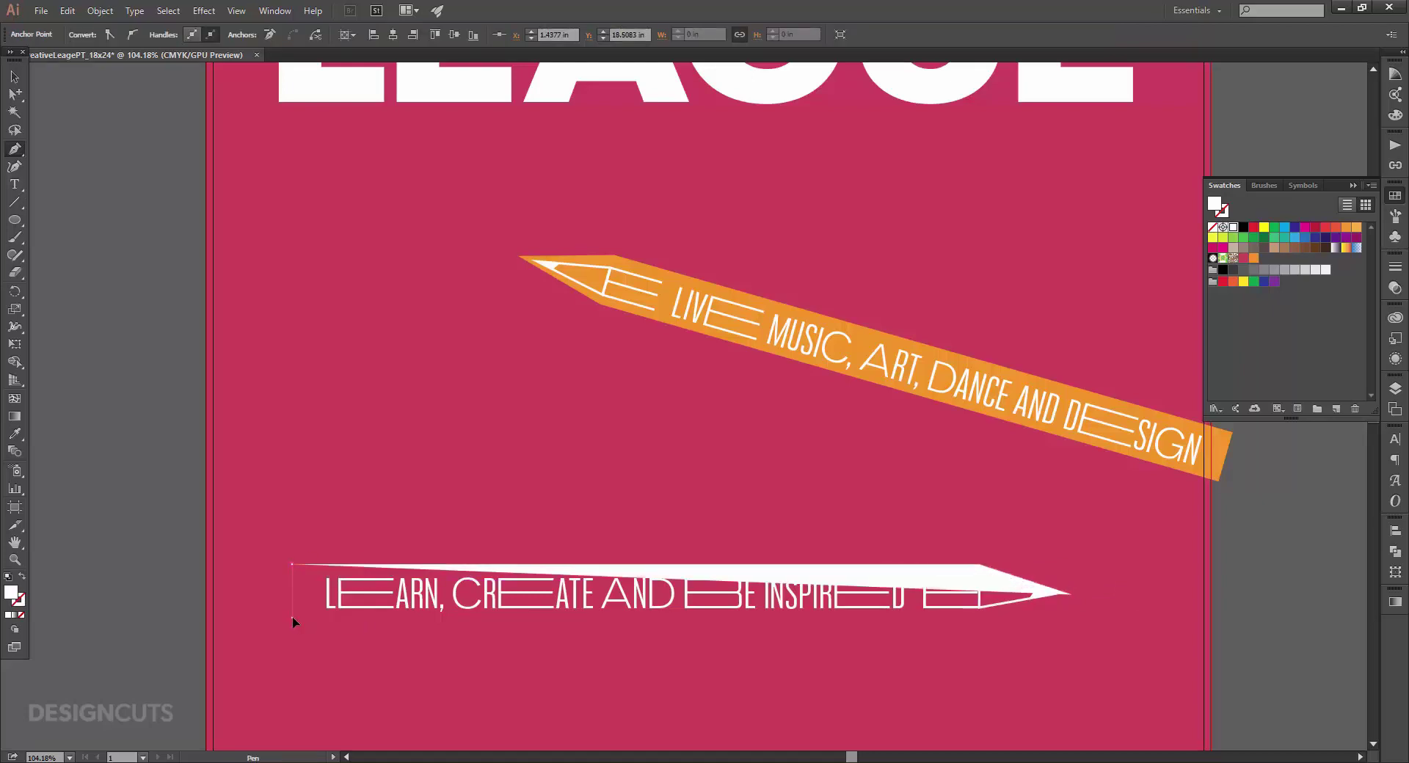
pyautogui.click(293, 617)
pyautogui.click(980, 618)
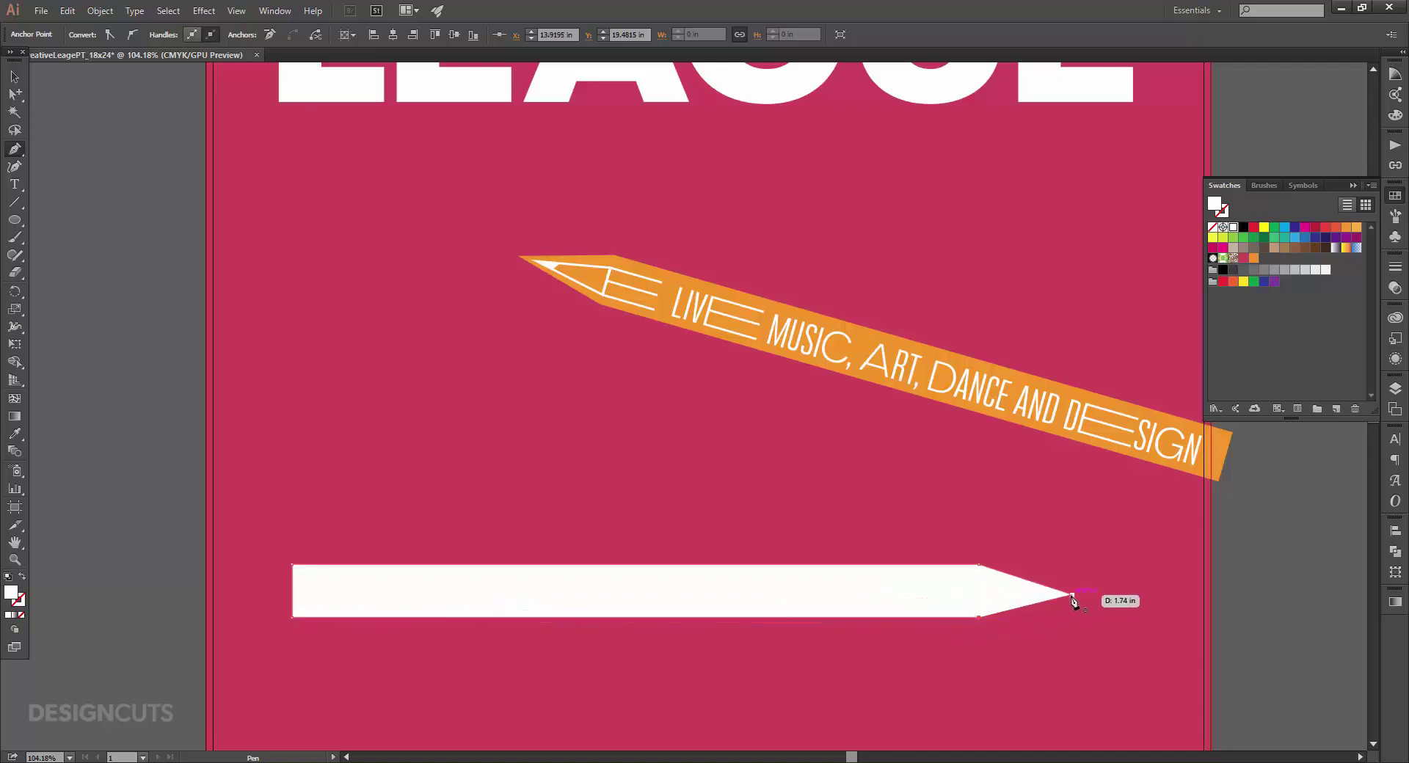
pyautogui.click(1072, 596)
# Fill the body orange, send it behind the text, and group it with text and tip.
pyautogui.click(1254, 258)
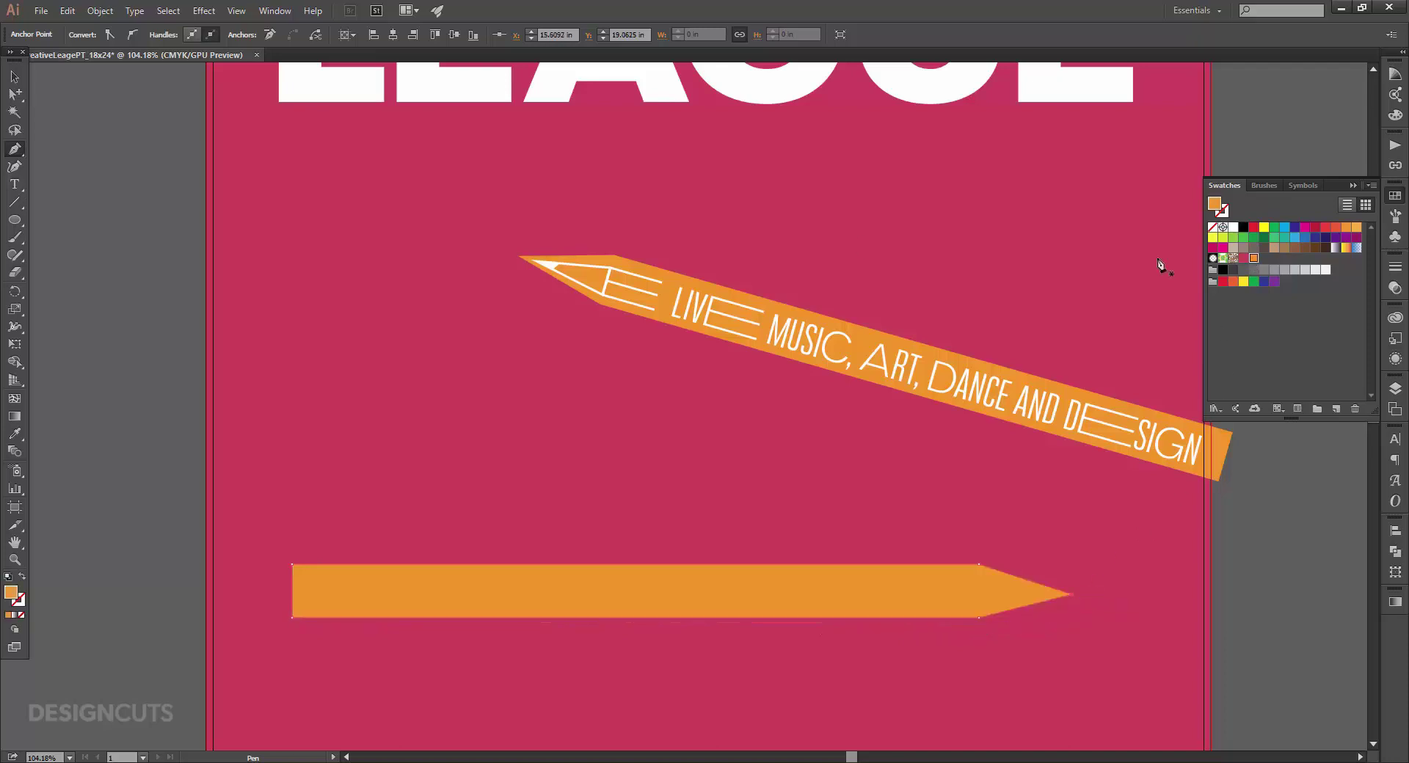
pyautogui.click(13, 77)
pyautogui.press('ctrl')
pyautogui.hotkey('ctrl', 'shift', '[')
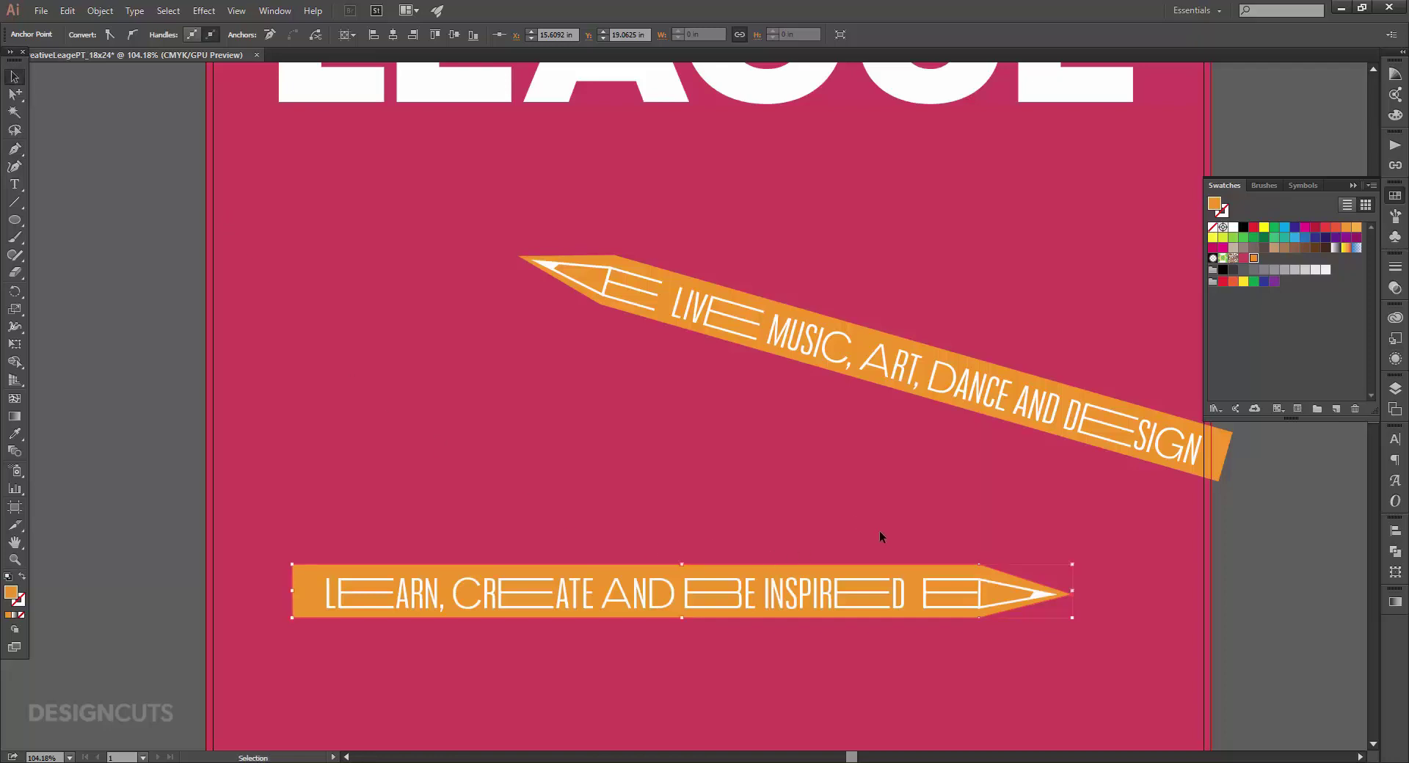
pyautogui.moveTo(880, 531); pyautogui.dragTo(975, 627)
pyautogui.hotkey('ctrl', 'g')
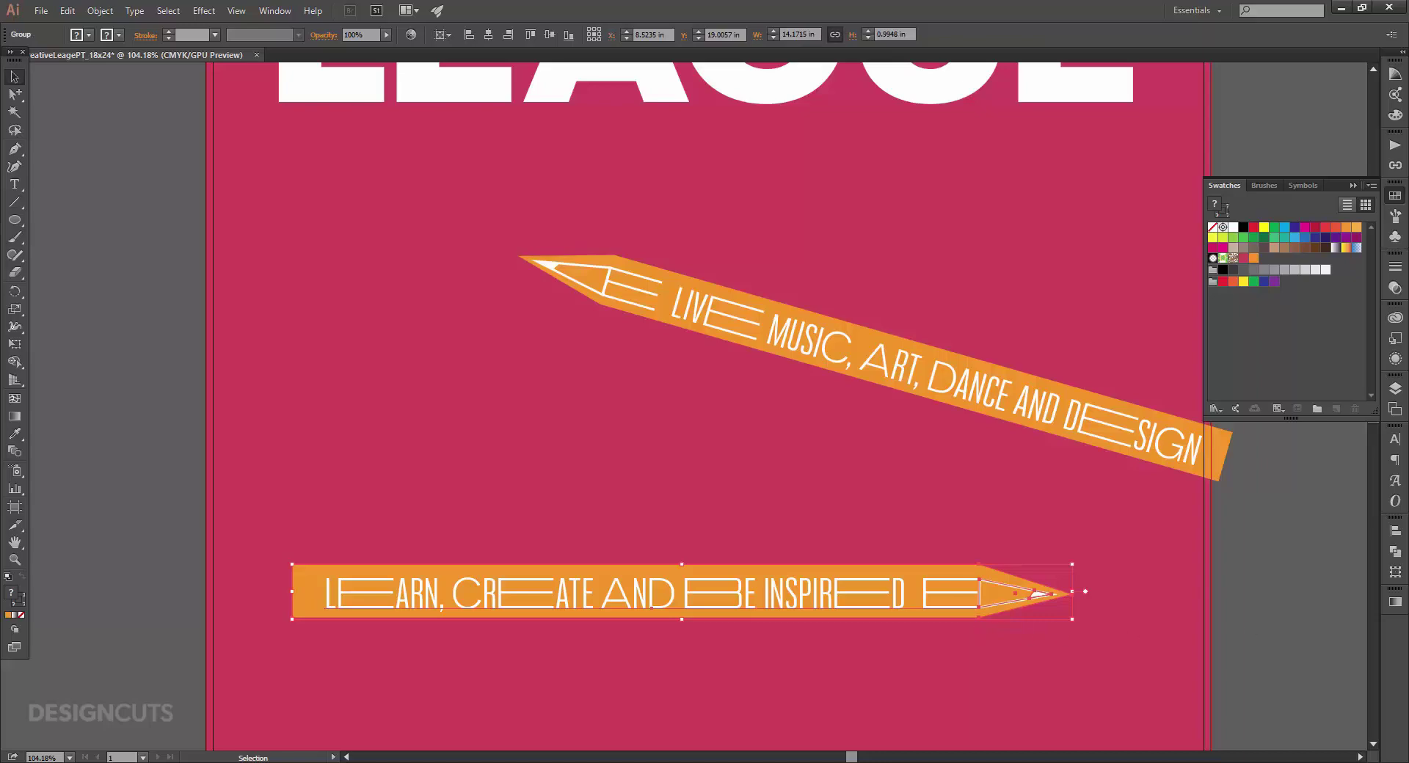
pyautogui.click(1394, 572)
# Rotate the lower pencil 10° and nudge it near the poster bottom, above the ticket details.
pyautogui.click(1262, 577)
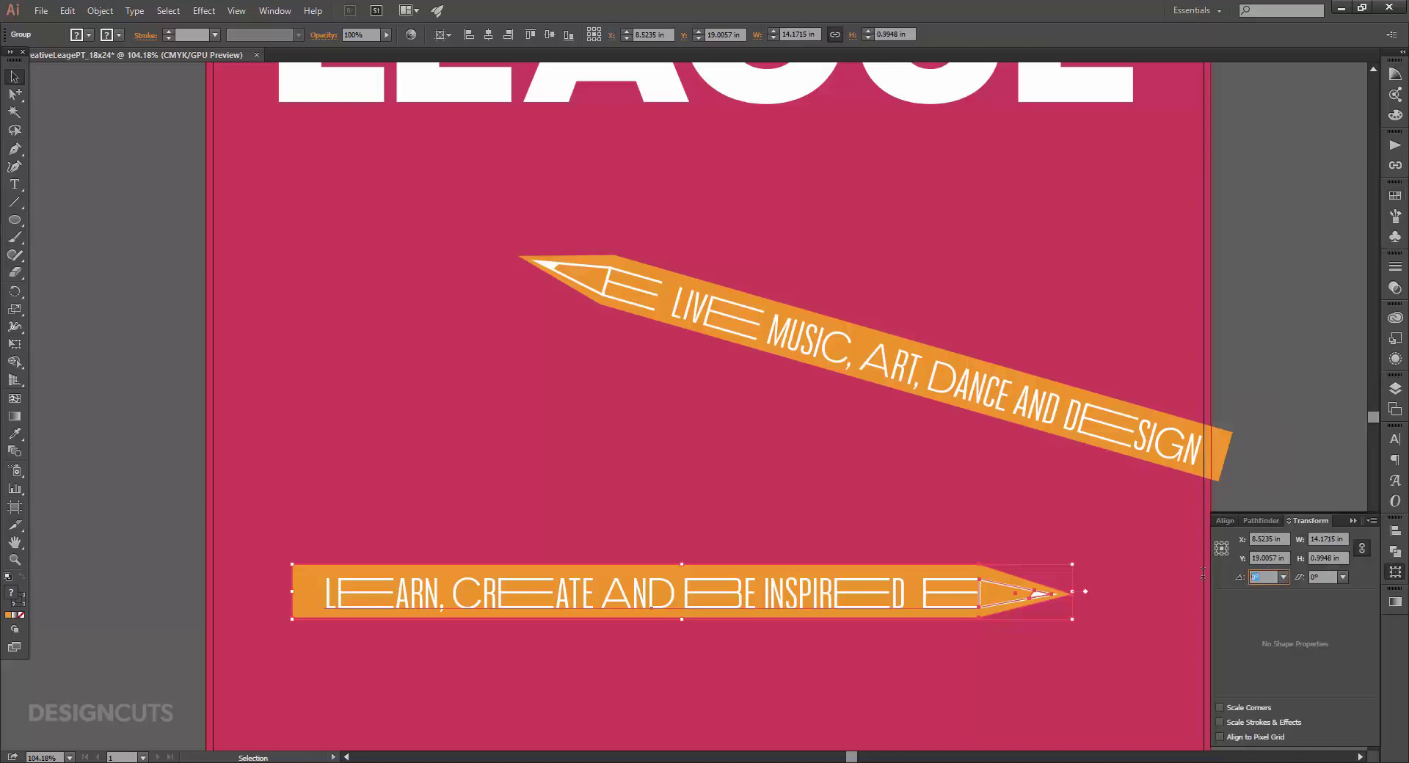
pyautogui.write('10')
pyautogui.press('Return')
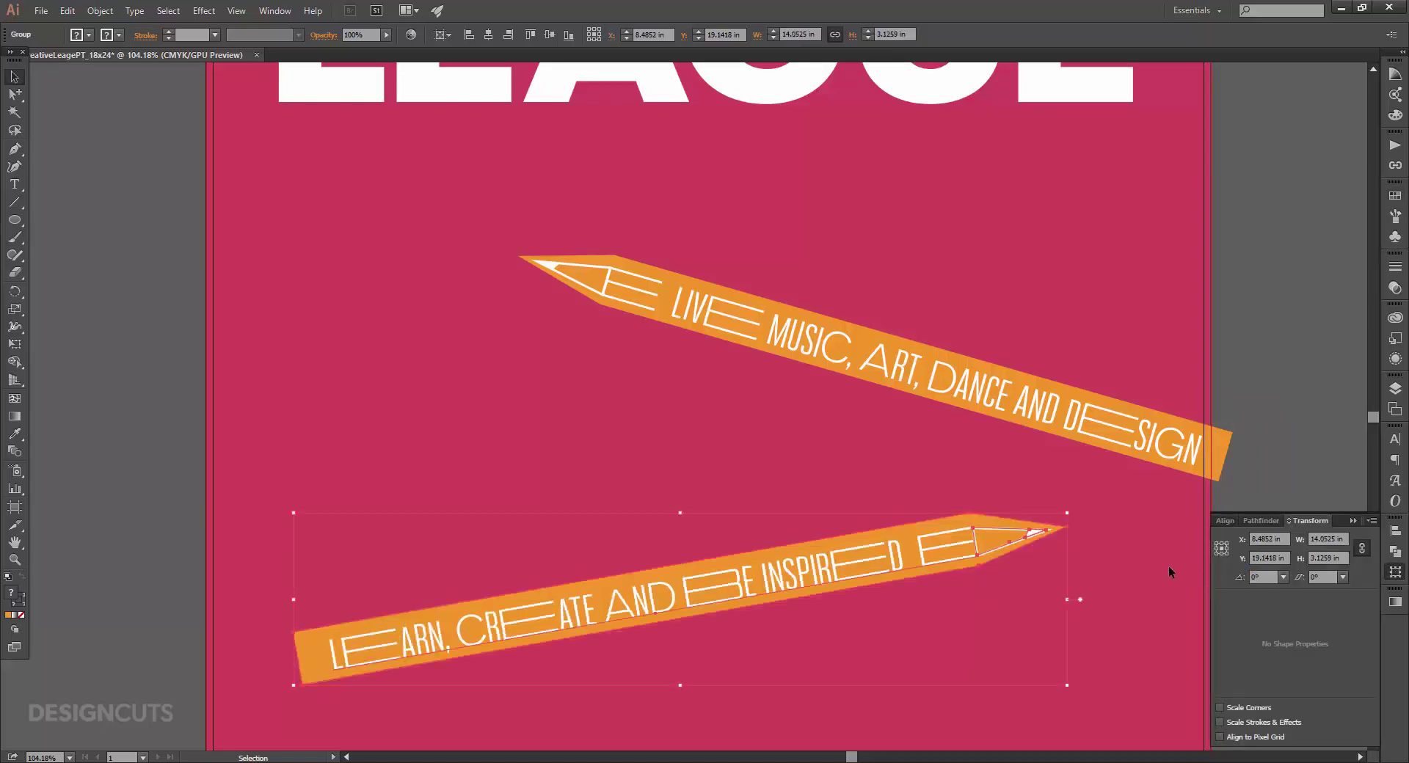
pyautogui.hotkey('ctrl', '0')
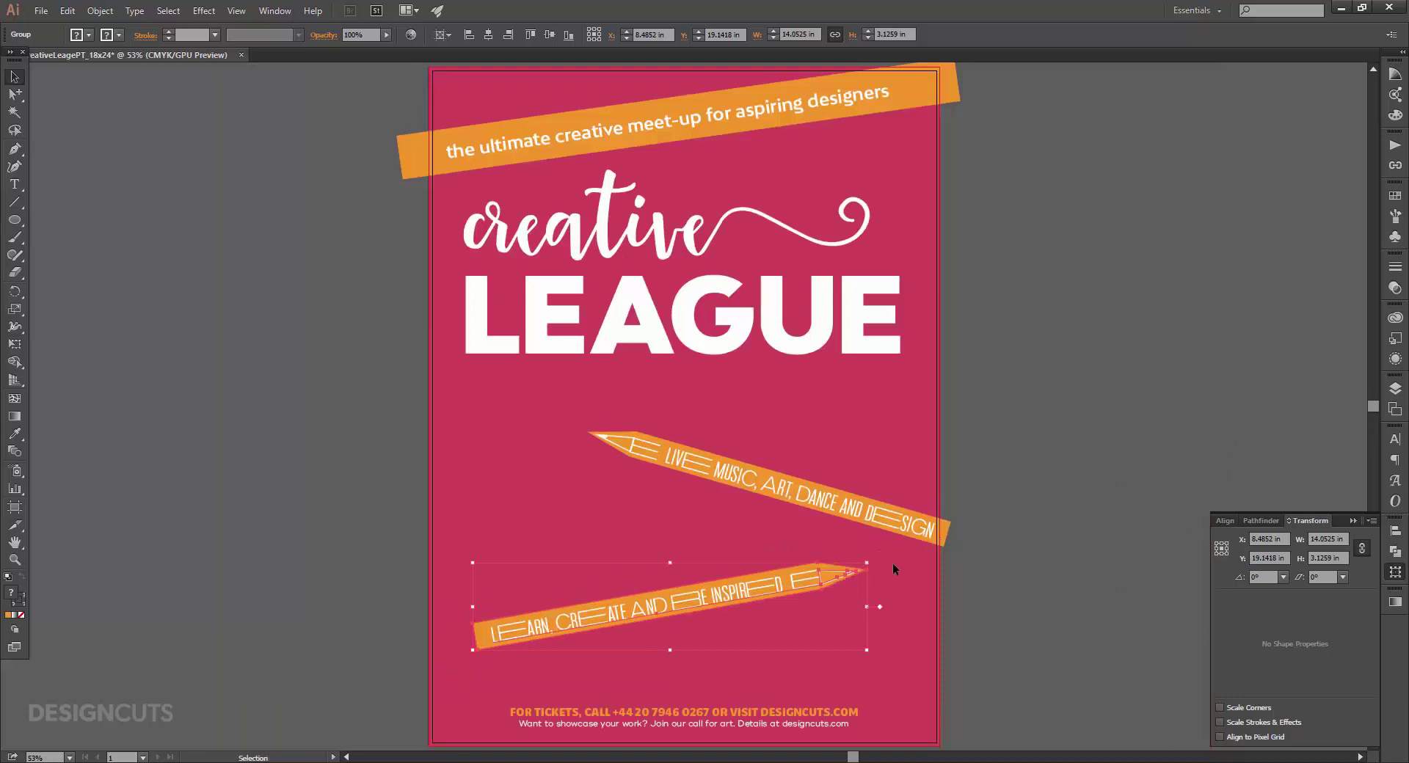
pyautogui.moveTo(806, 582); pyautogui.dragTo(752, 620)
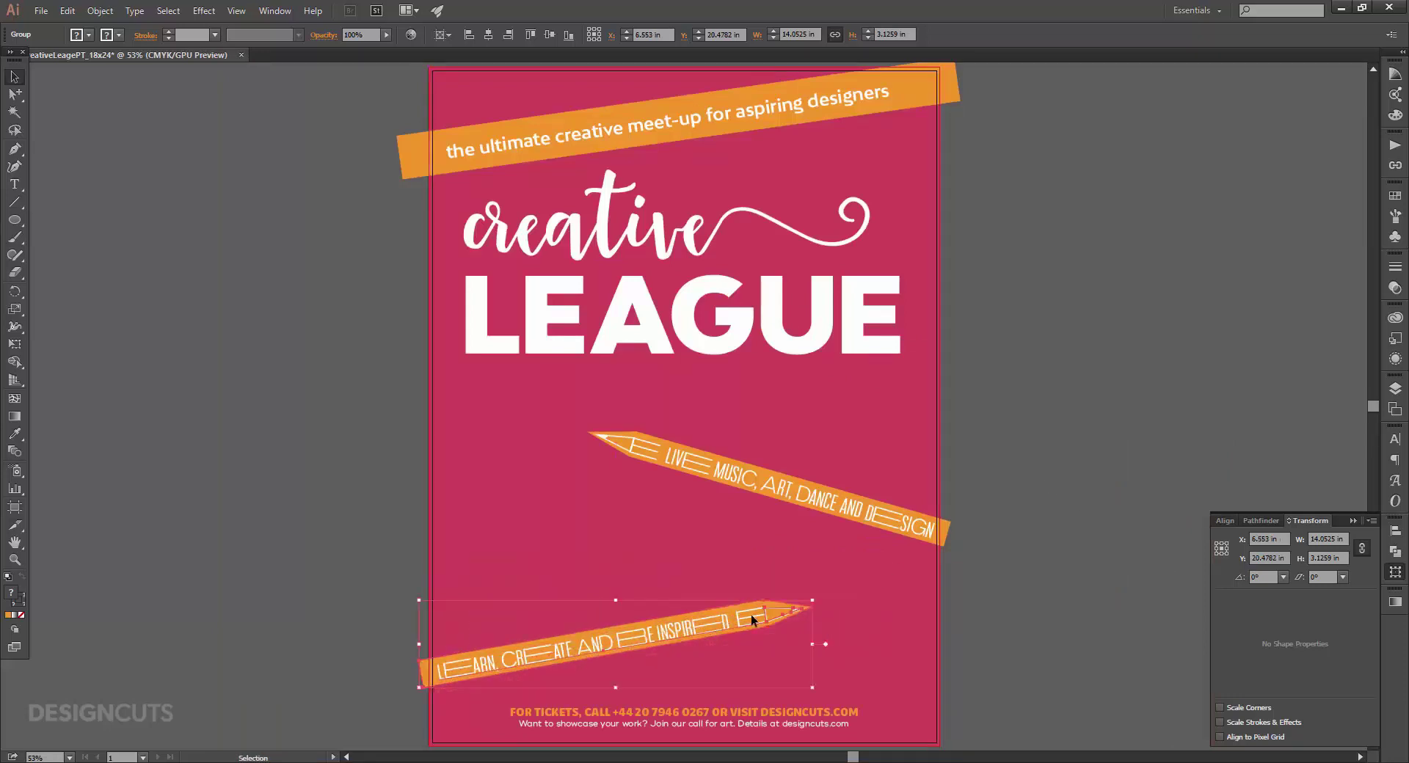
pyautogui.hotkey('shift', 'Up')
pyautogui.hotkey('shift', 'Up')
pyautogui.hotkey('shift', 'Up')
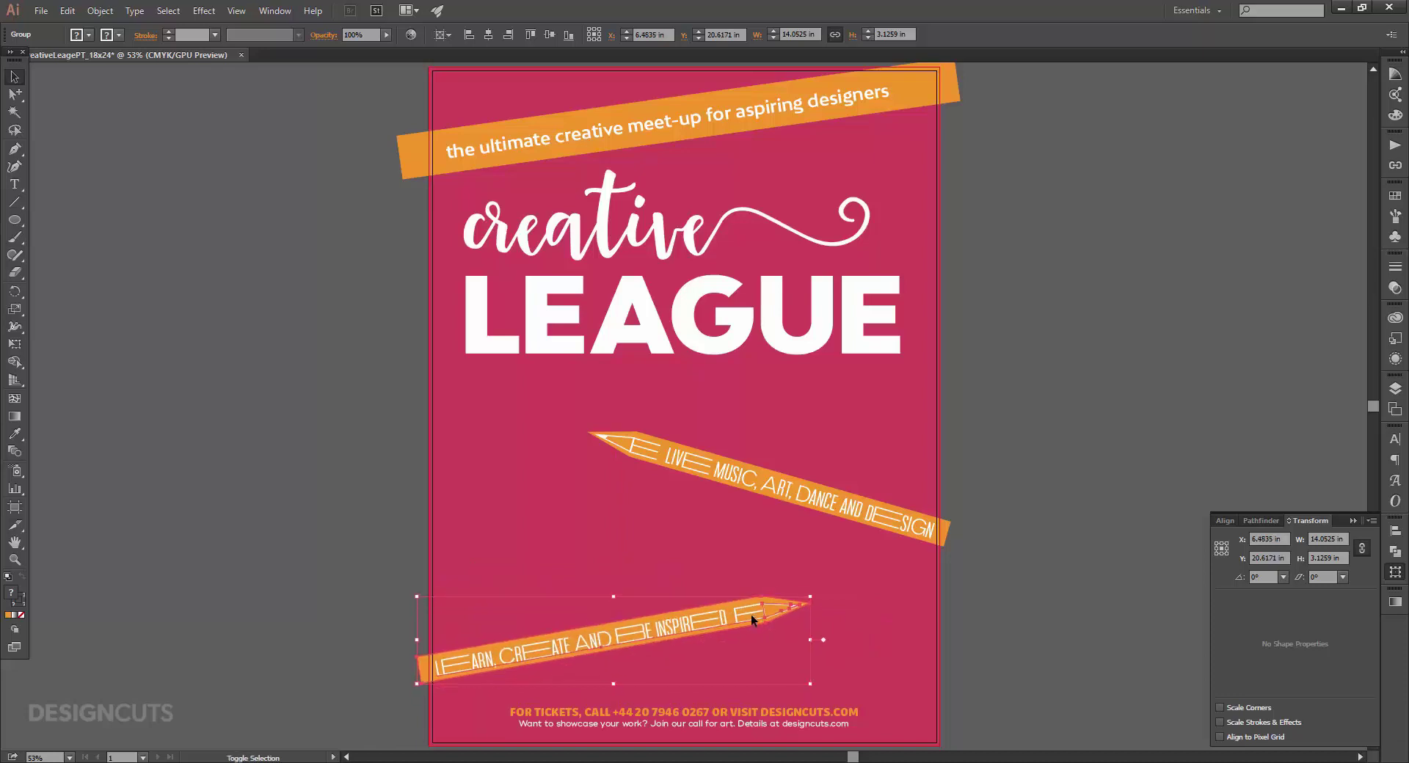
pyautogui.click(1034, 492)
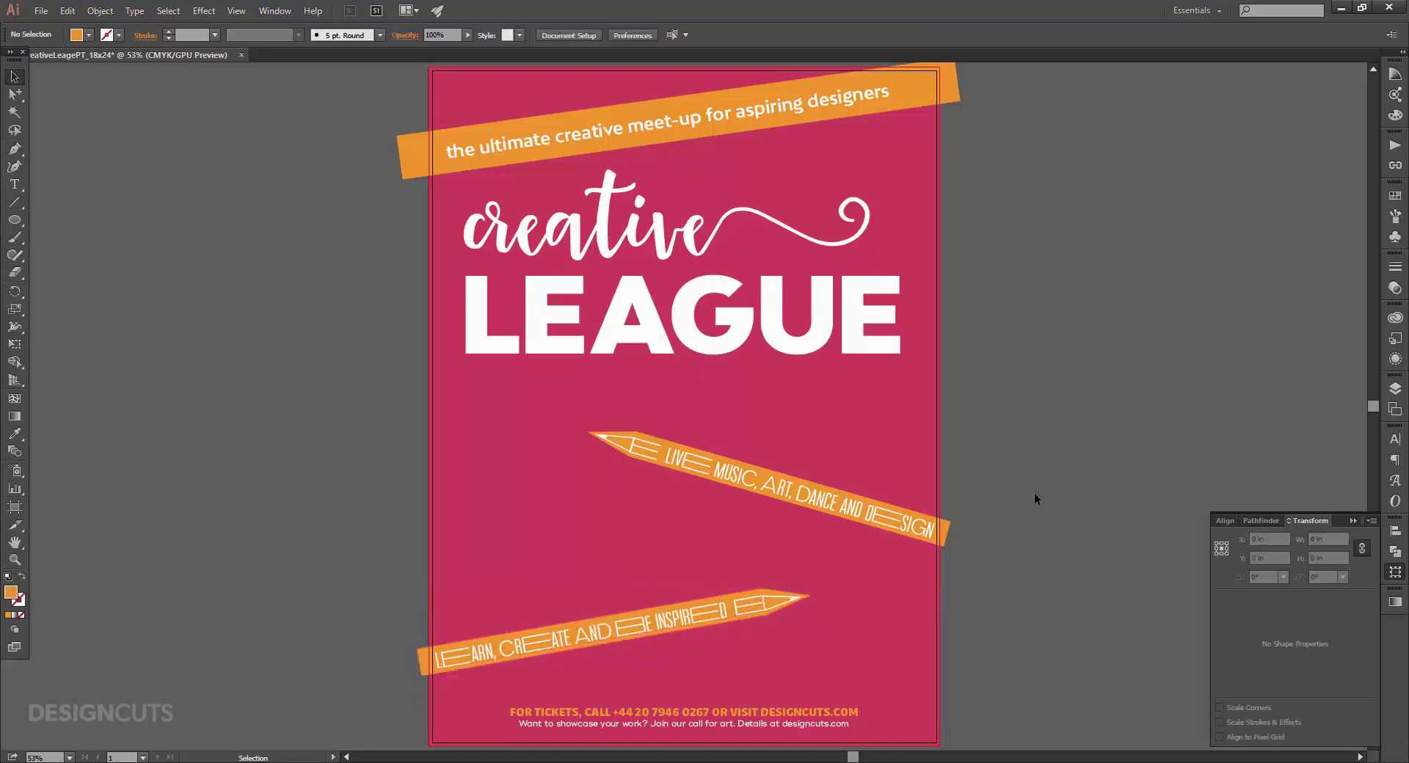
# Type 'JUNE 15 - 16, 2016 JUST £15 PER TICKET' below LEAGUE, inserting £ from Glyphs.
pyautogui.press('t')
pyautogui.click(476, 397)
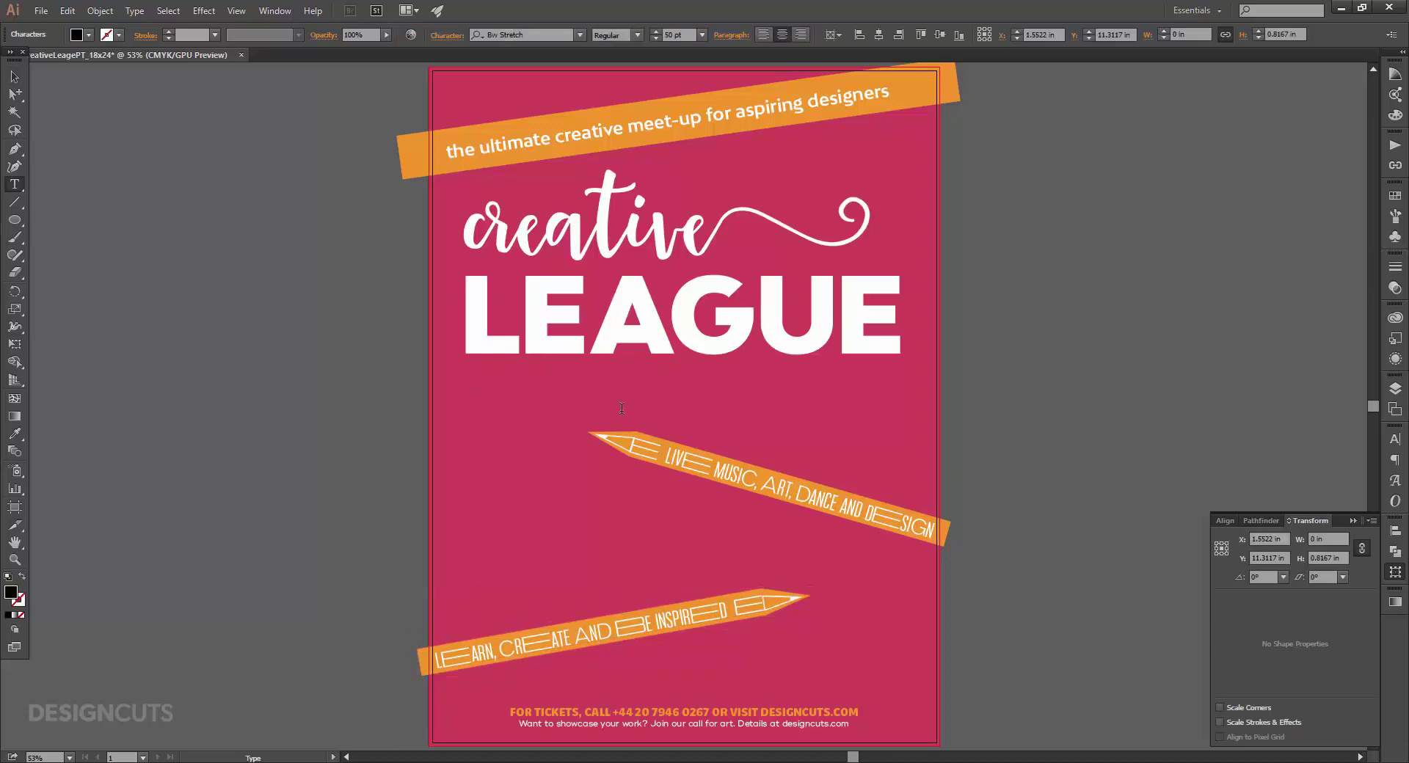
pyautogui.write('JUNE 15 - 16, 2016')
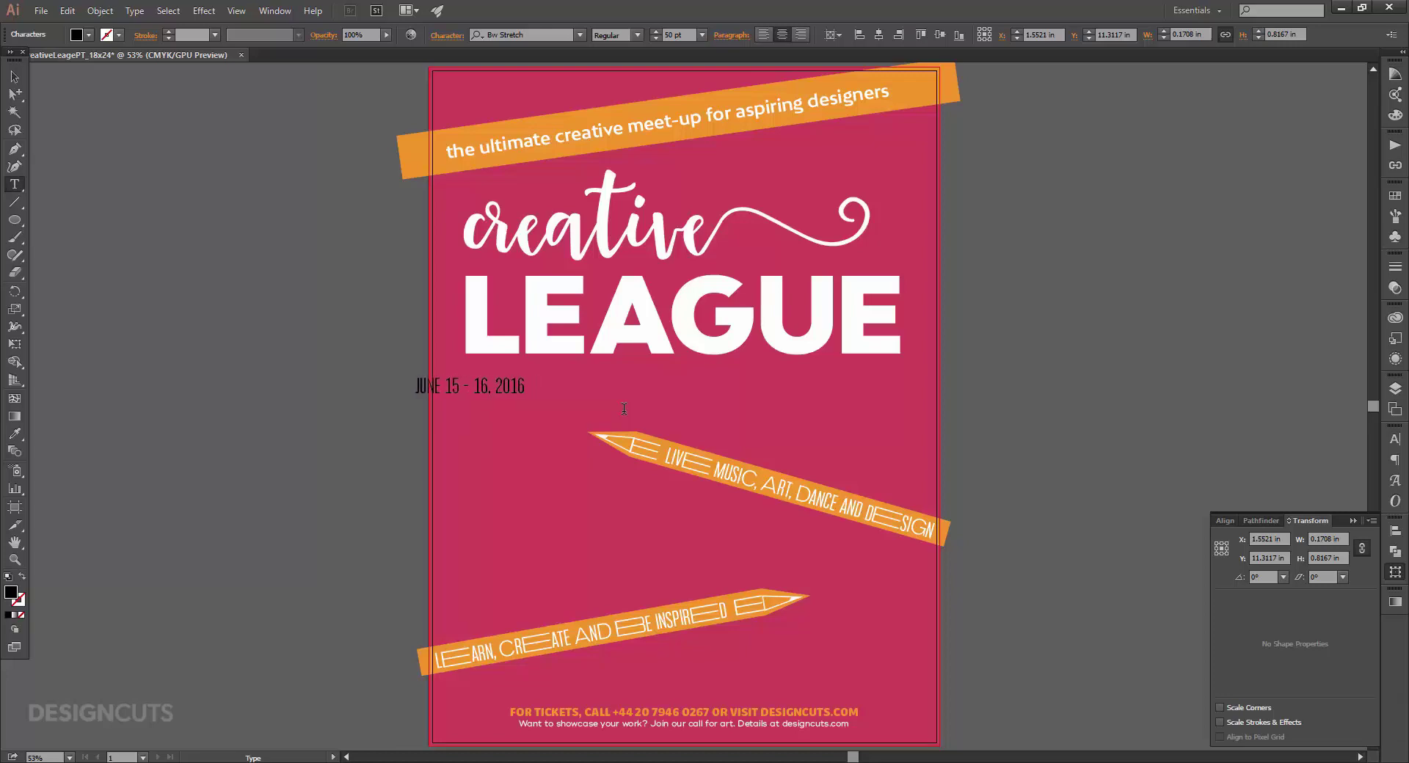
pyautogui.write('   JUST')
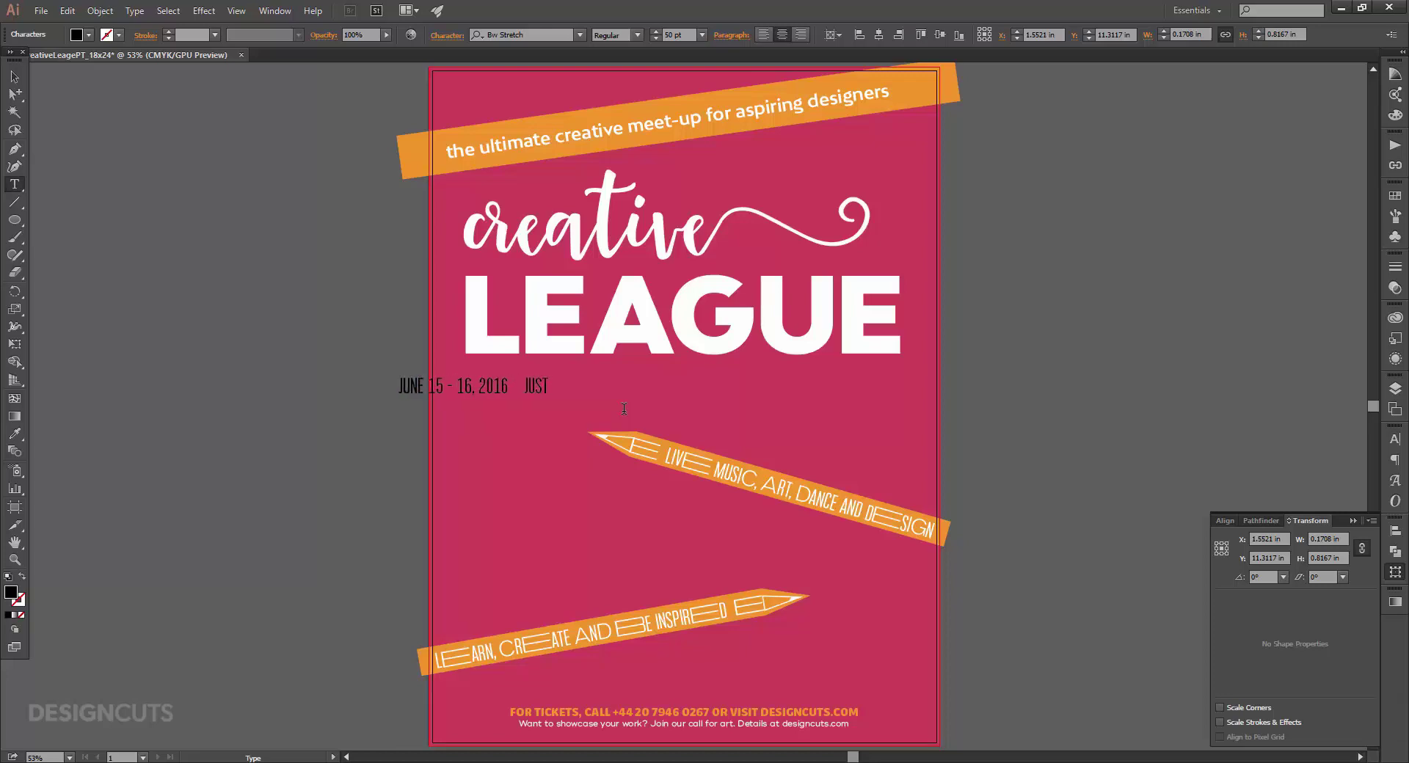
pyautogui.click(1395, 481)
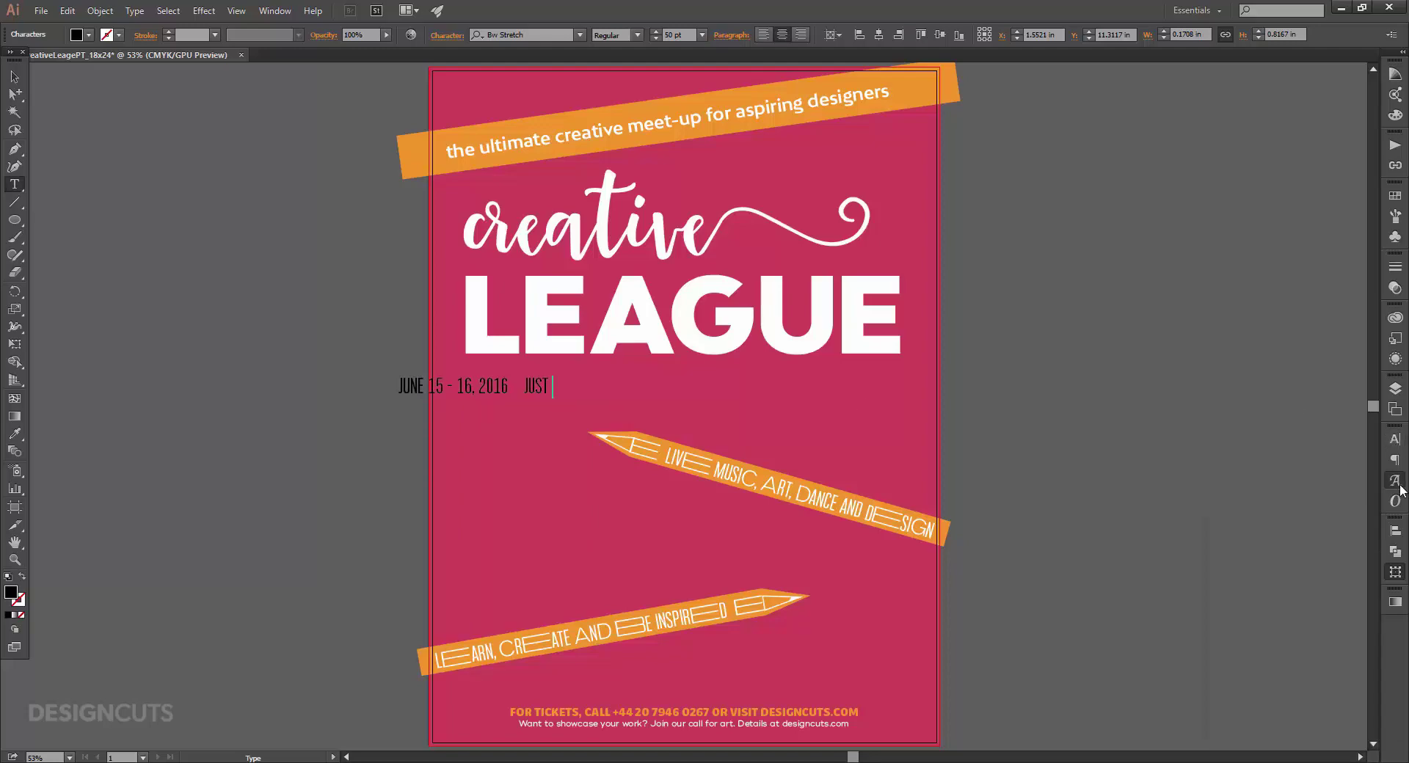
pyautogui.scroll(-10, 1295, 558)
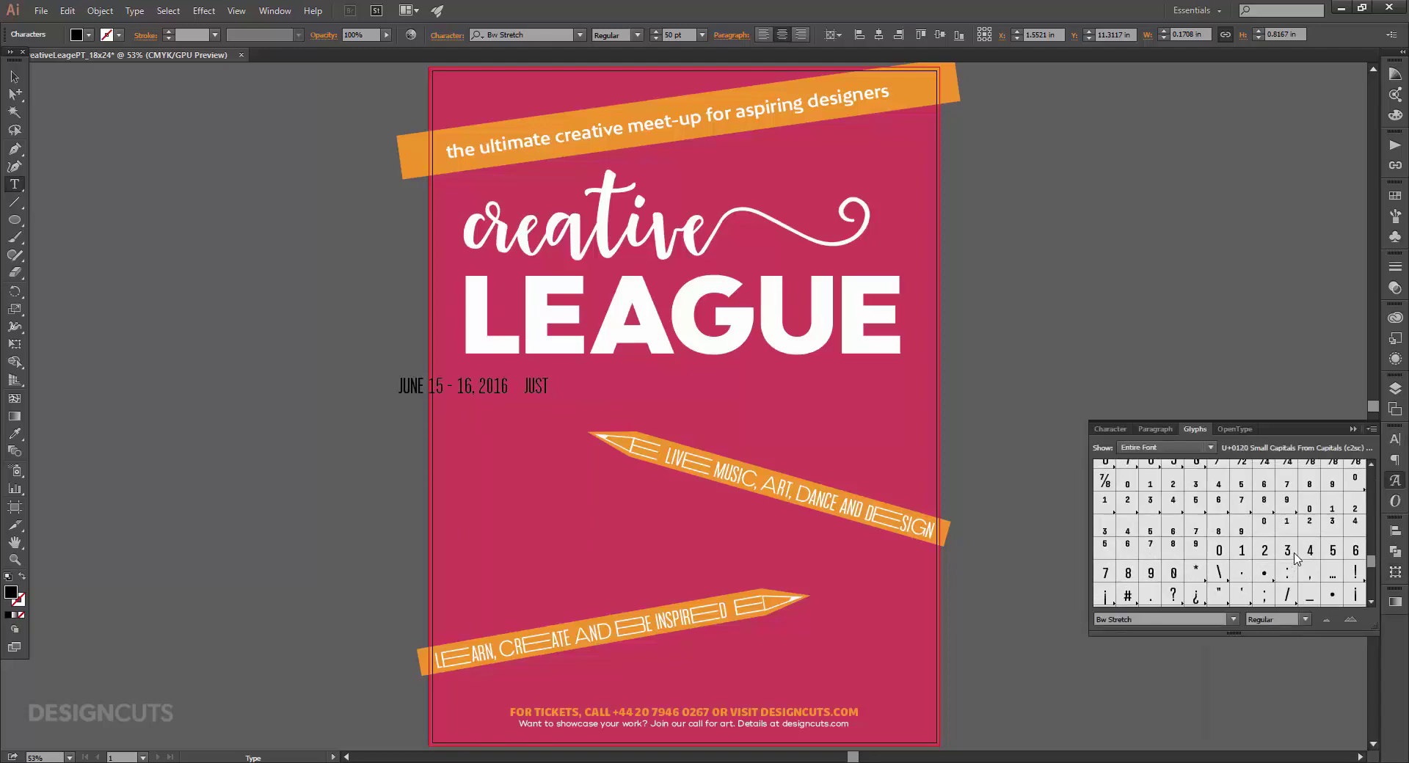
pyautogui.doubleClick(1151, 556)
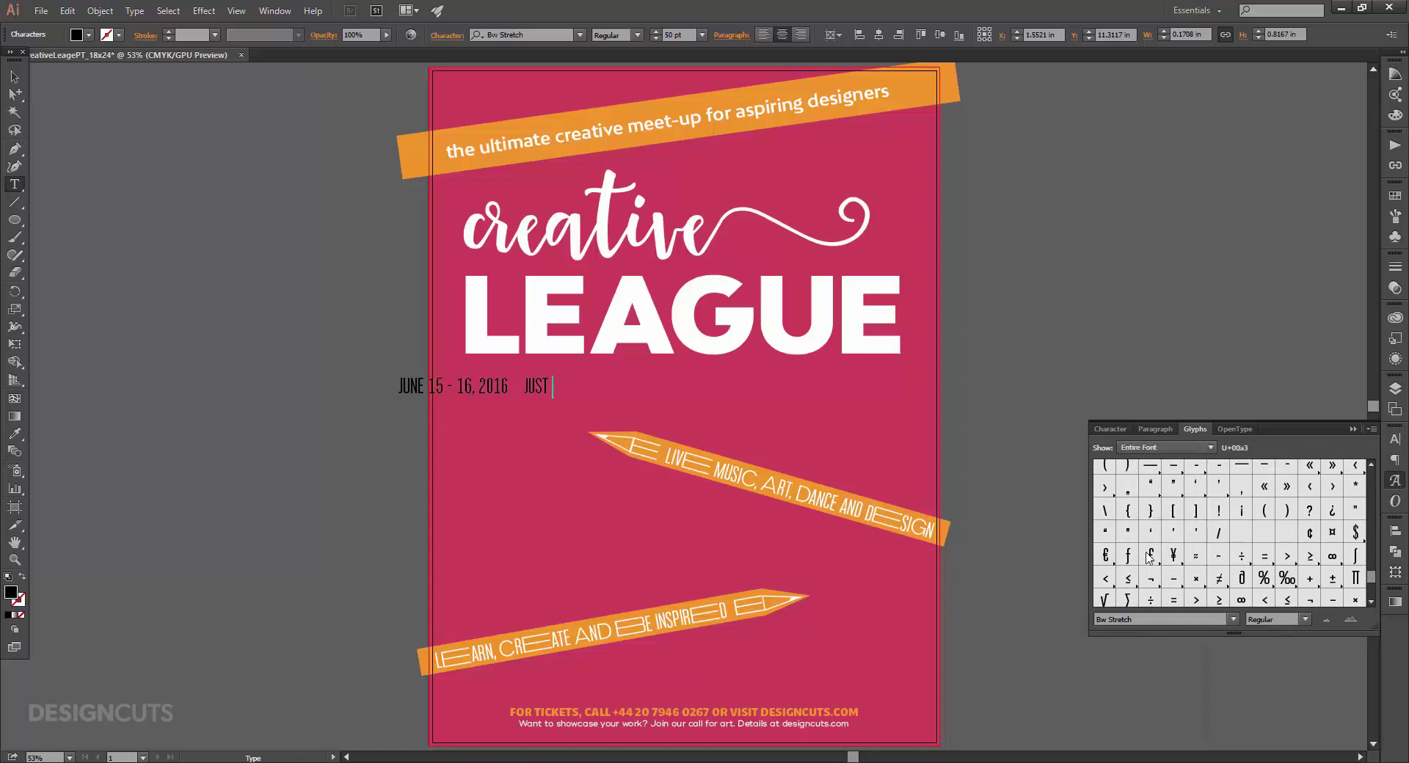
pyautogui.click(1395, 481)
pyautogui.write('15')
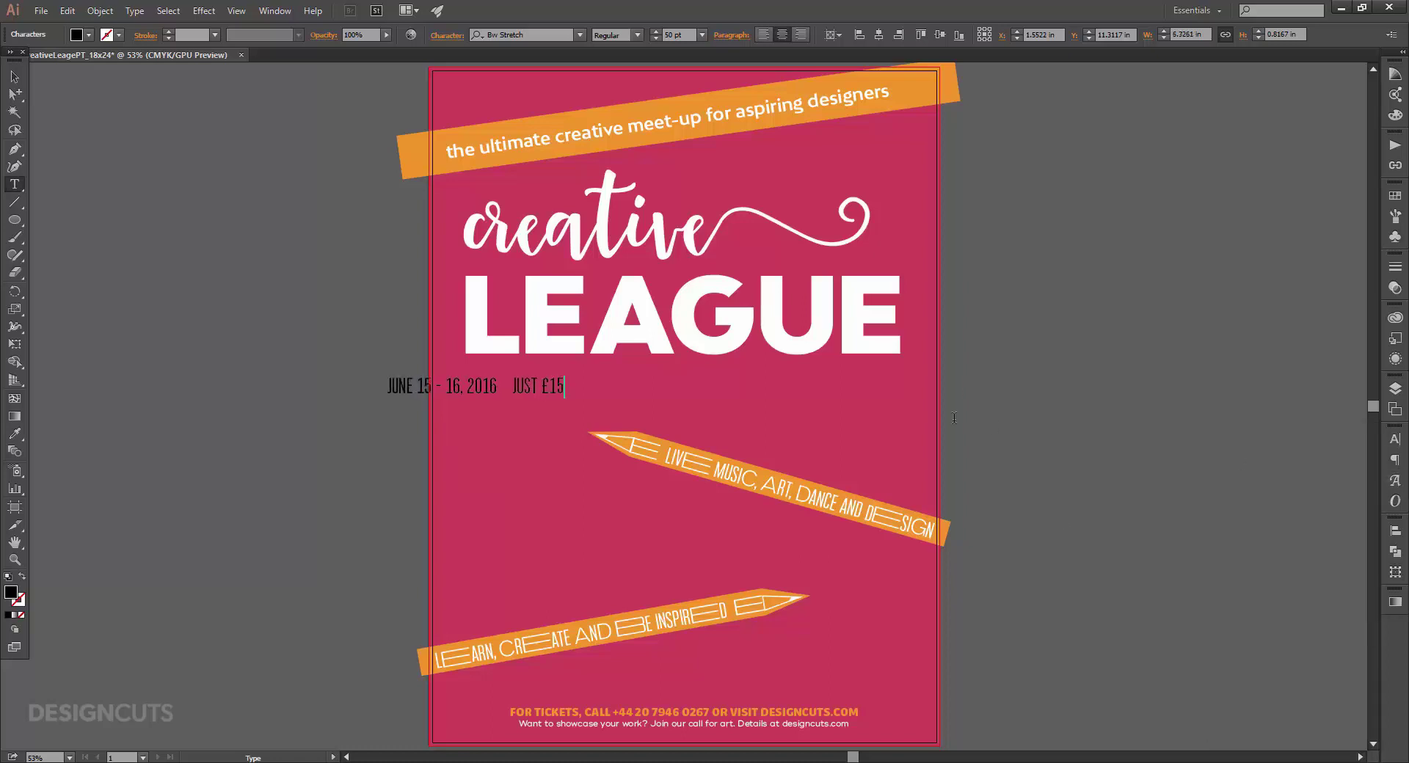
pyautogui.write(' PER TICKET')
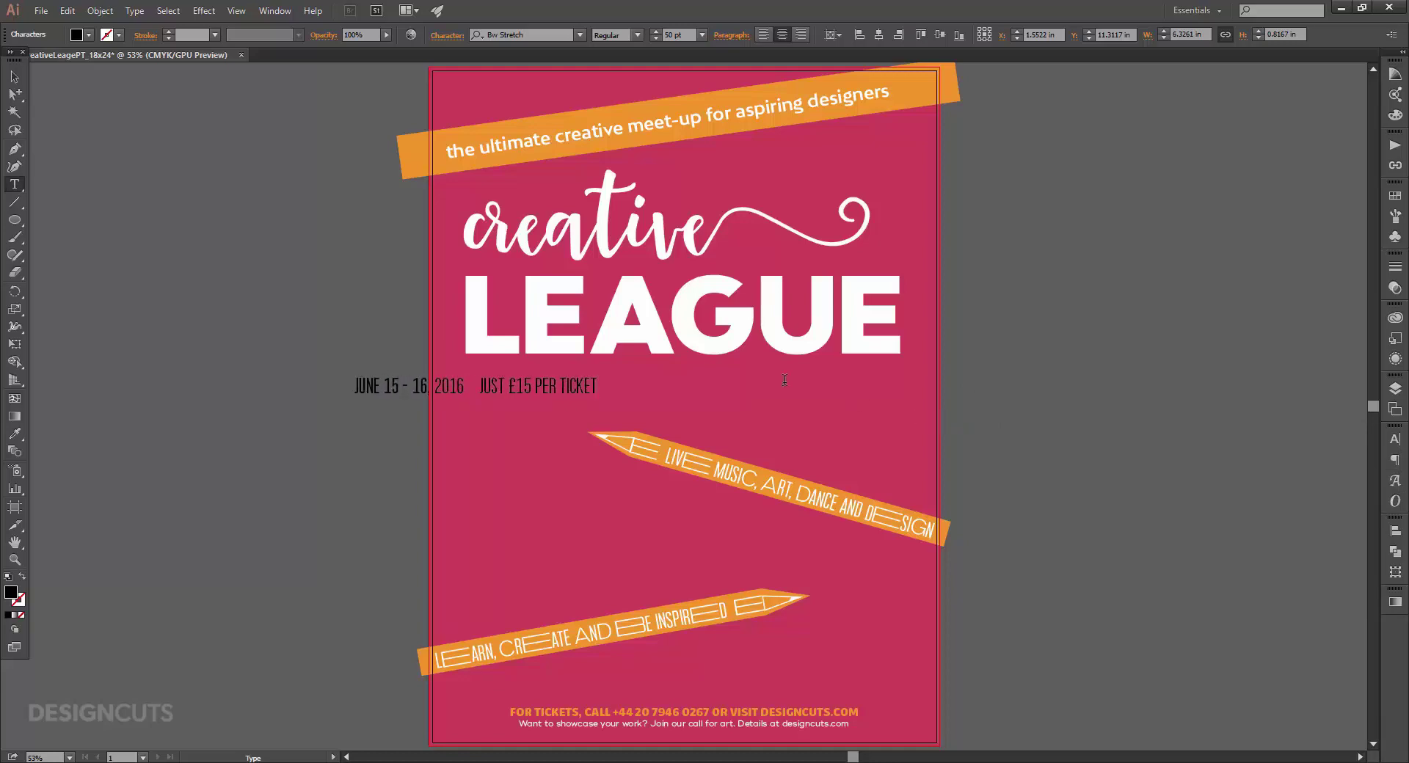
pyautogui.press('Escape')
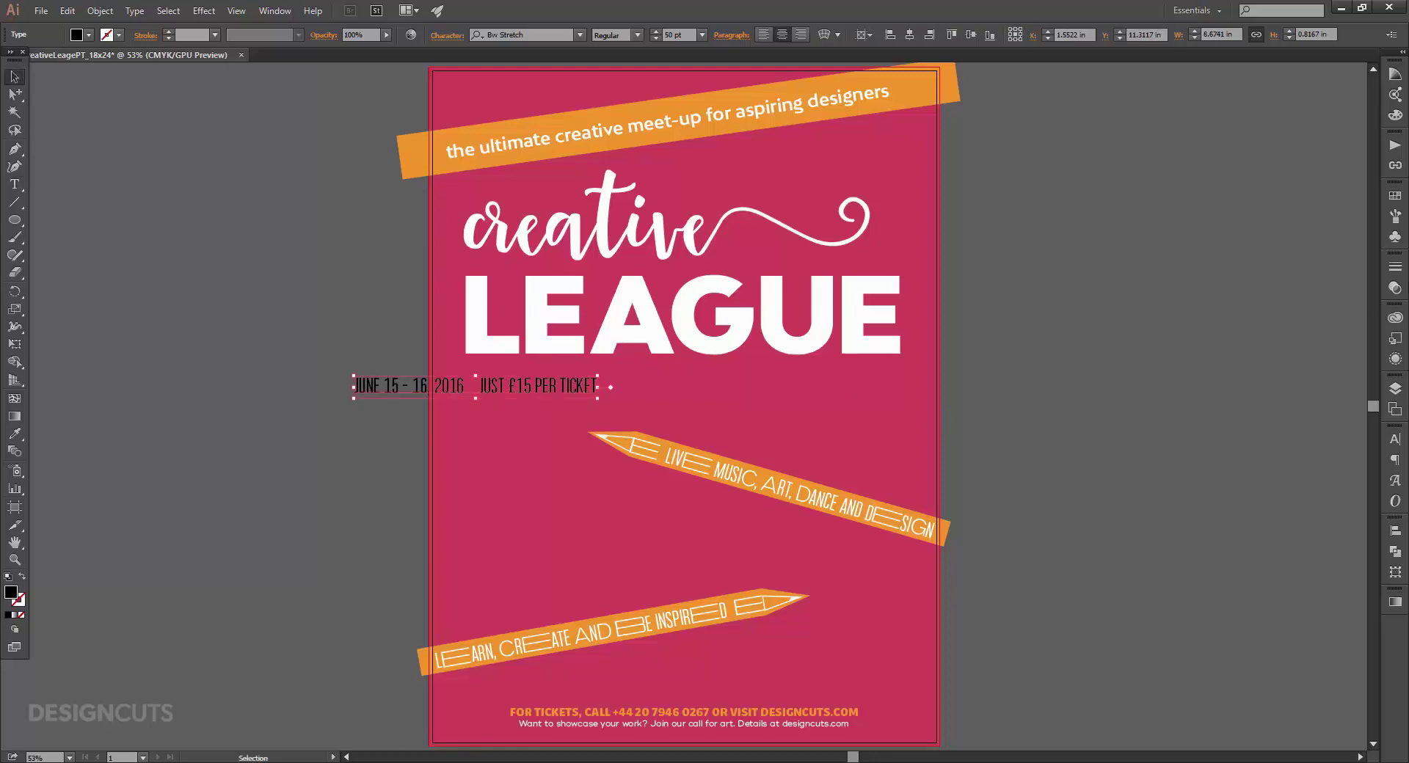
# Make the date line Pencil Yellow orange in Odudo Soft at 54 pt.
pyautogui.click(1395, 196)
pyautogui.click(1254, 259)
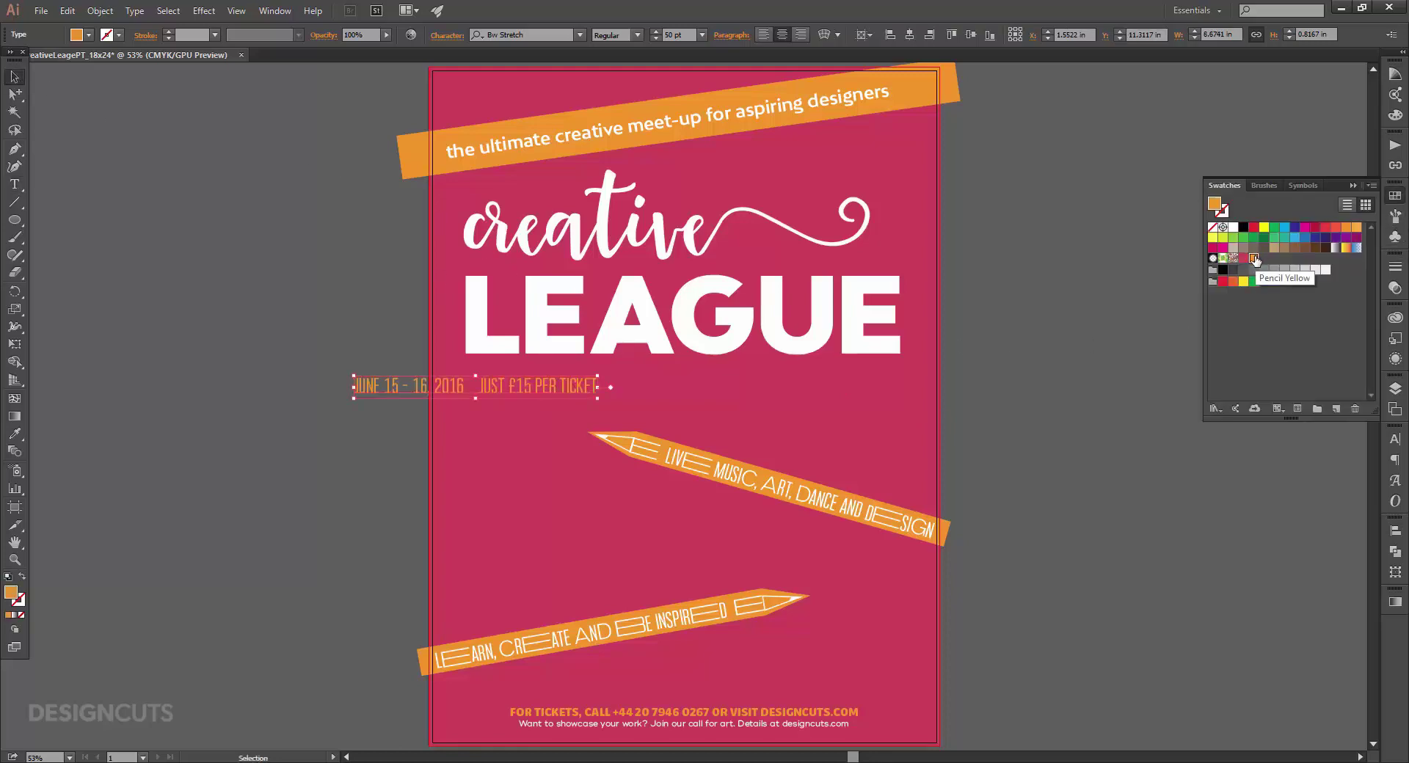
pyautogui.click(1396, 439)
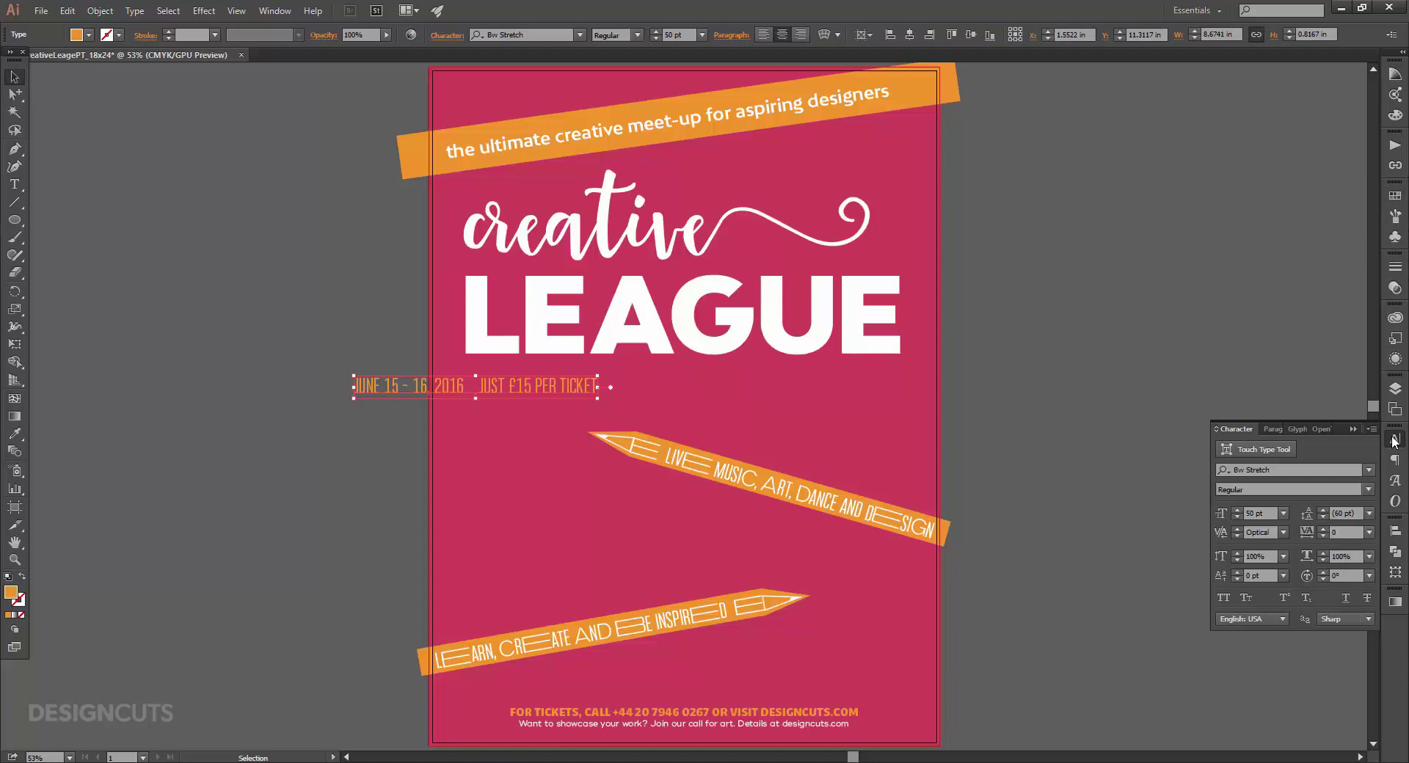
pyautogui.click(1278, 468)
pyautogui.write('odud')
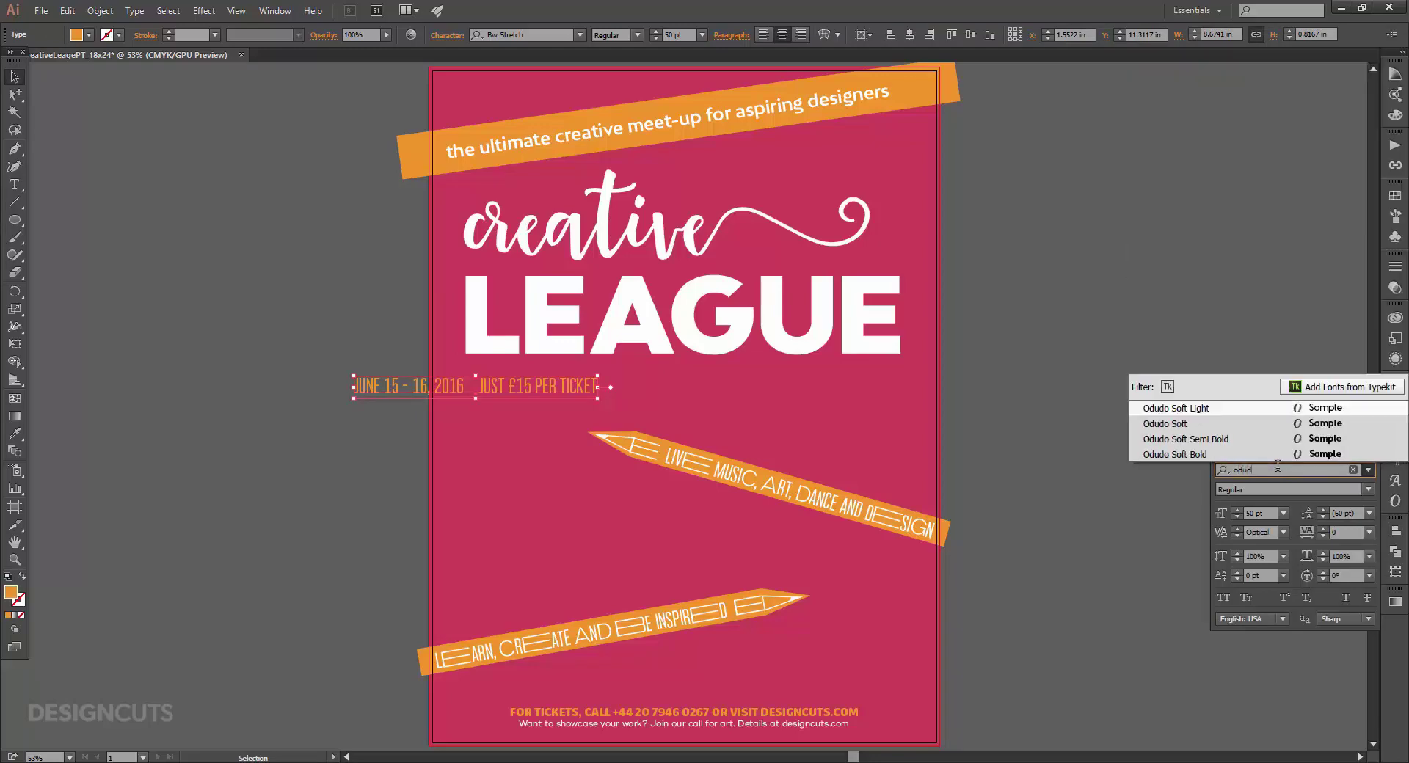
pyautogui.click(1248, 424)
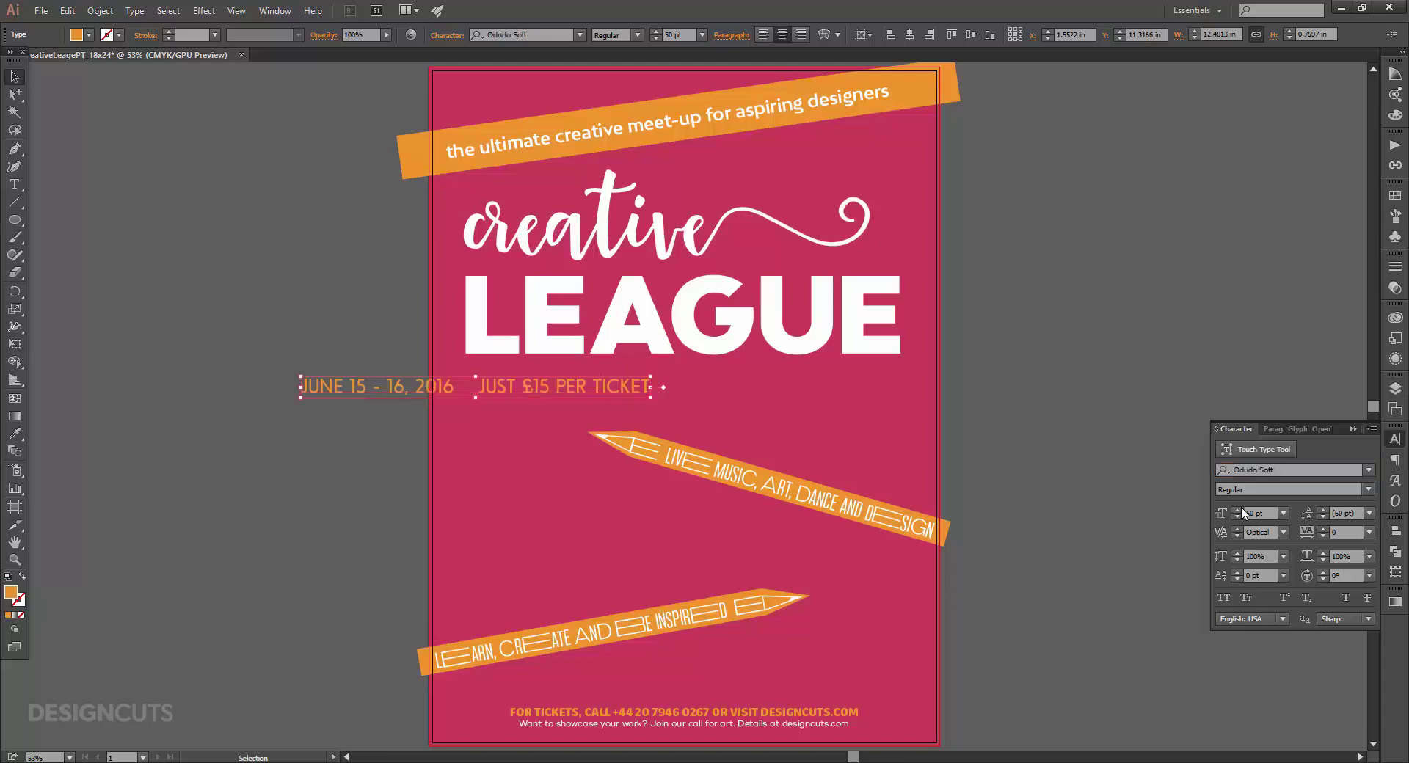
pyautogui.doubleClick(1253, 510)
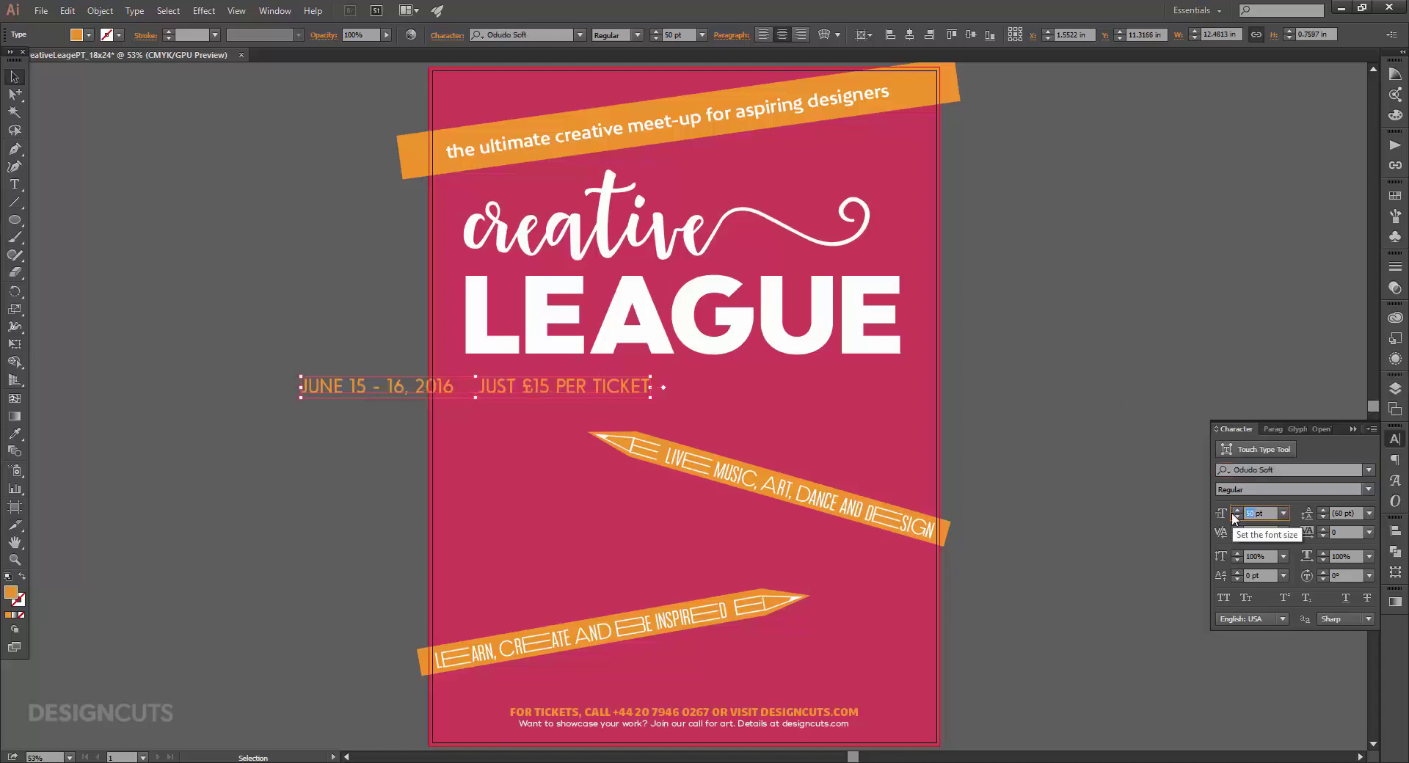
pyautogui.press('Return')
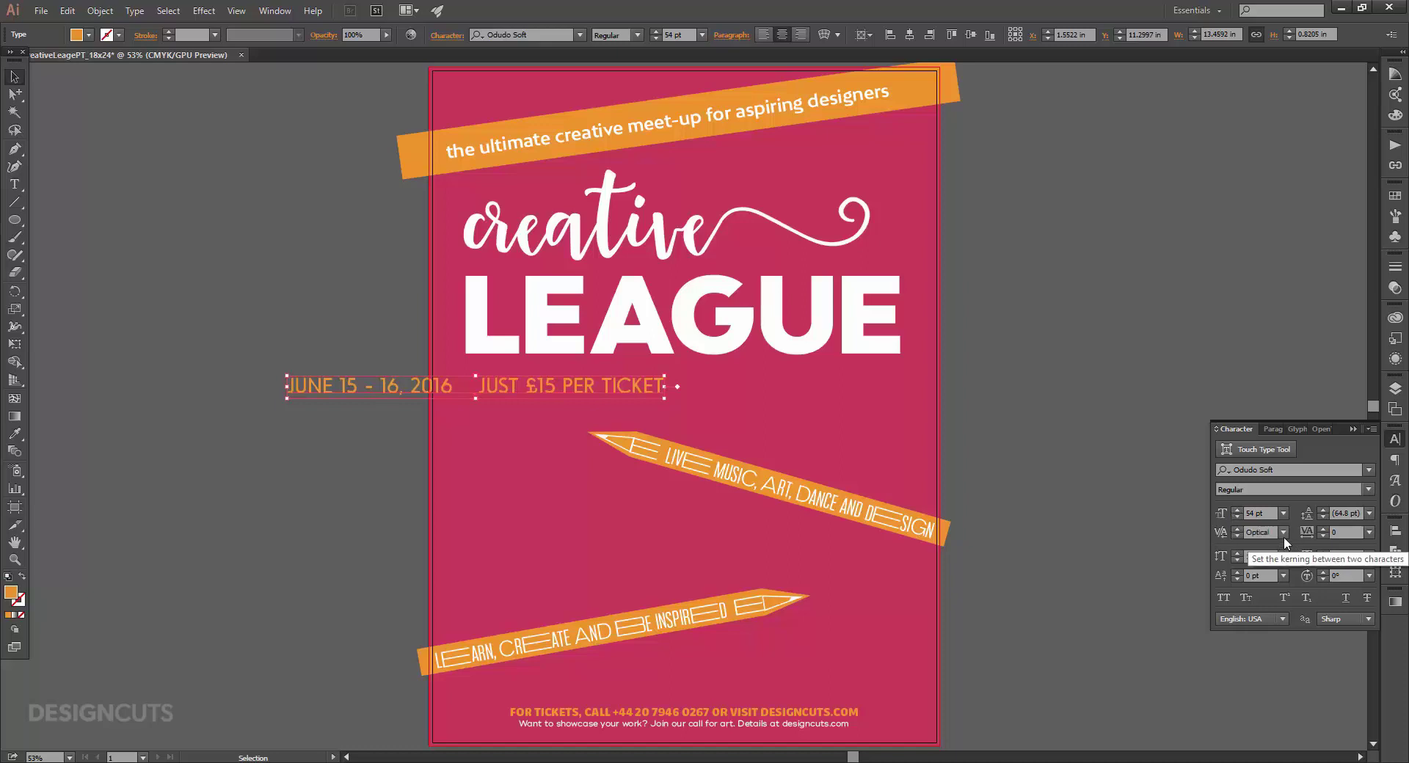
# Set tracking to 75 and centre the date line horizontally on the poster.
pyautogui.doubleClick(1343, 532)
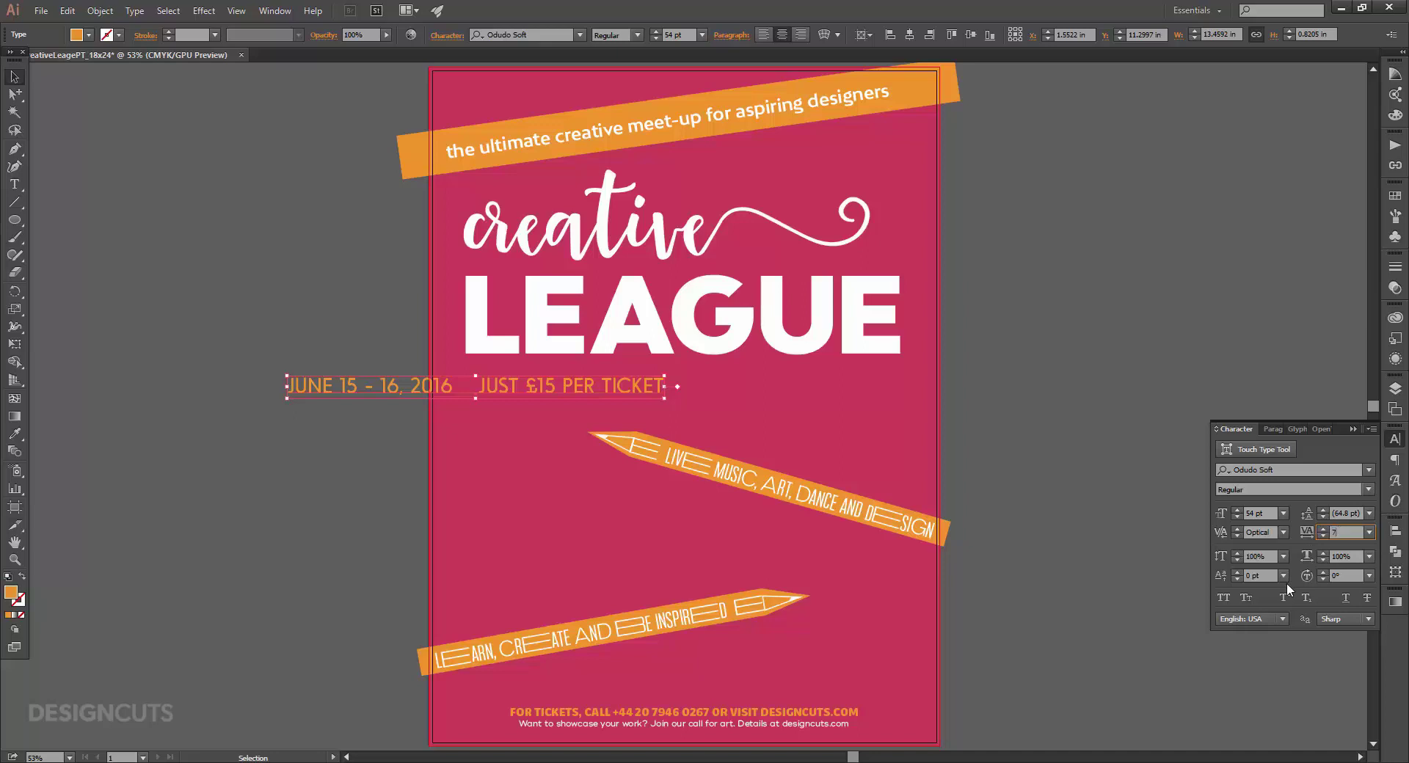
pyautogui.press('Return')
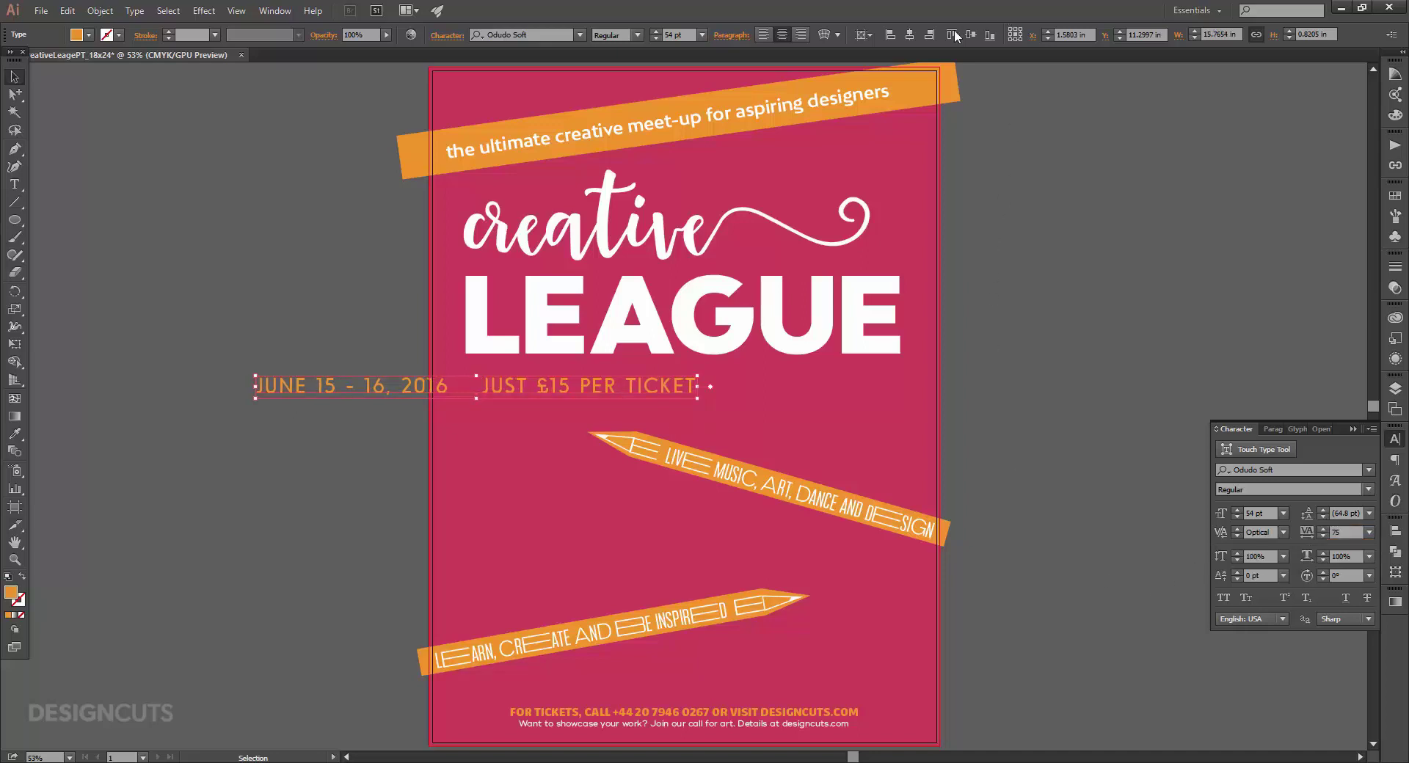
pyautogui.click(911, 36)
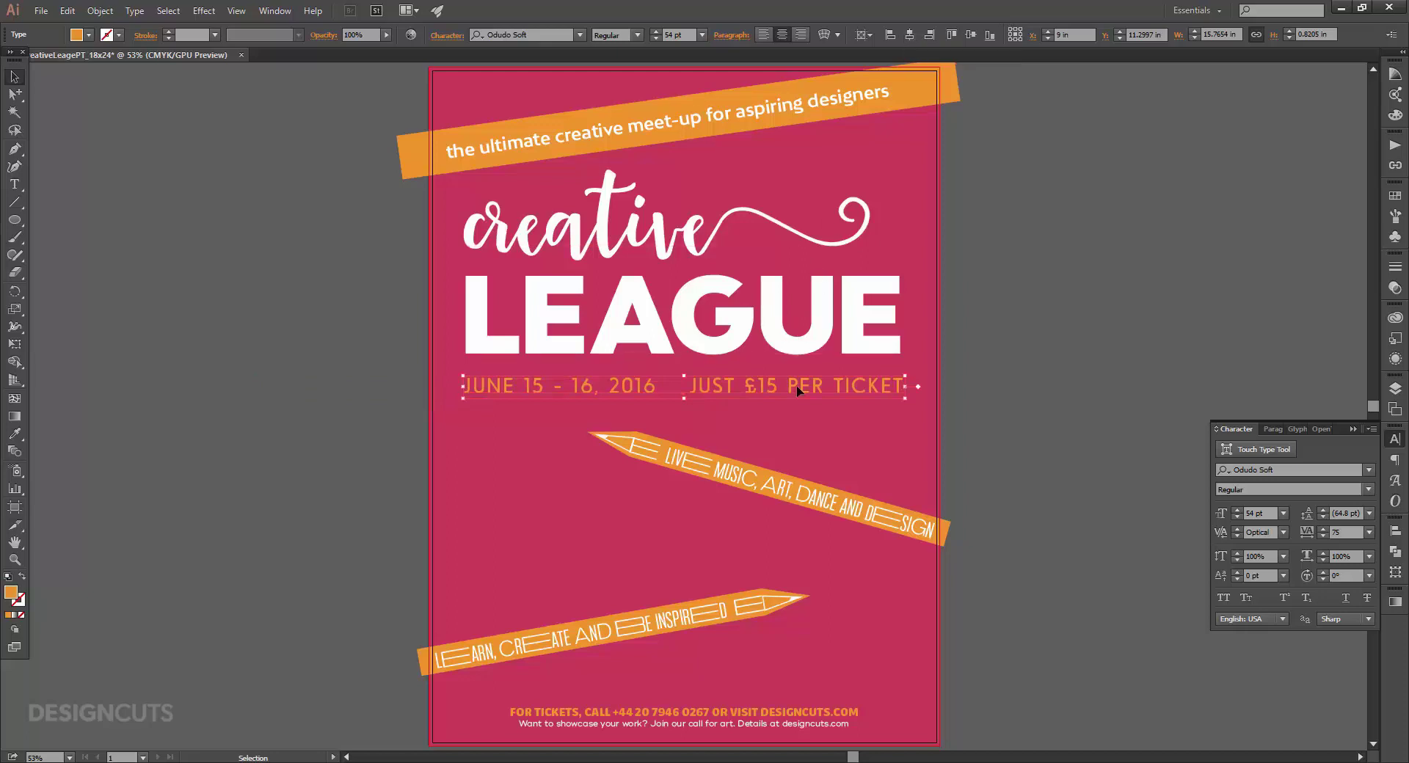
pyautogui.click(1033, 390)
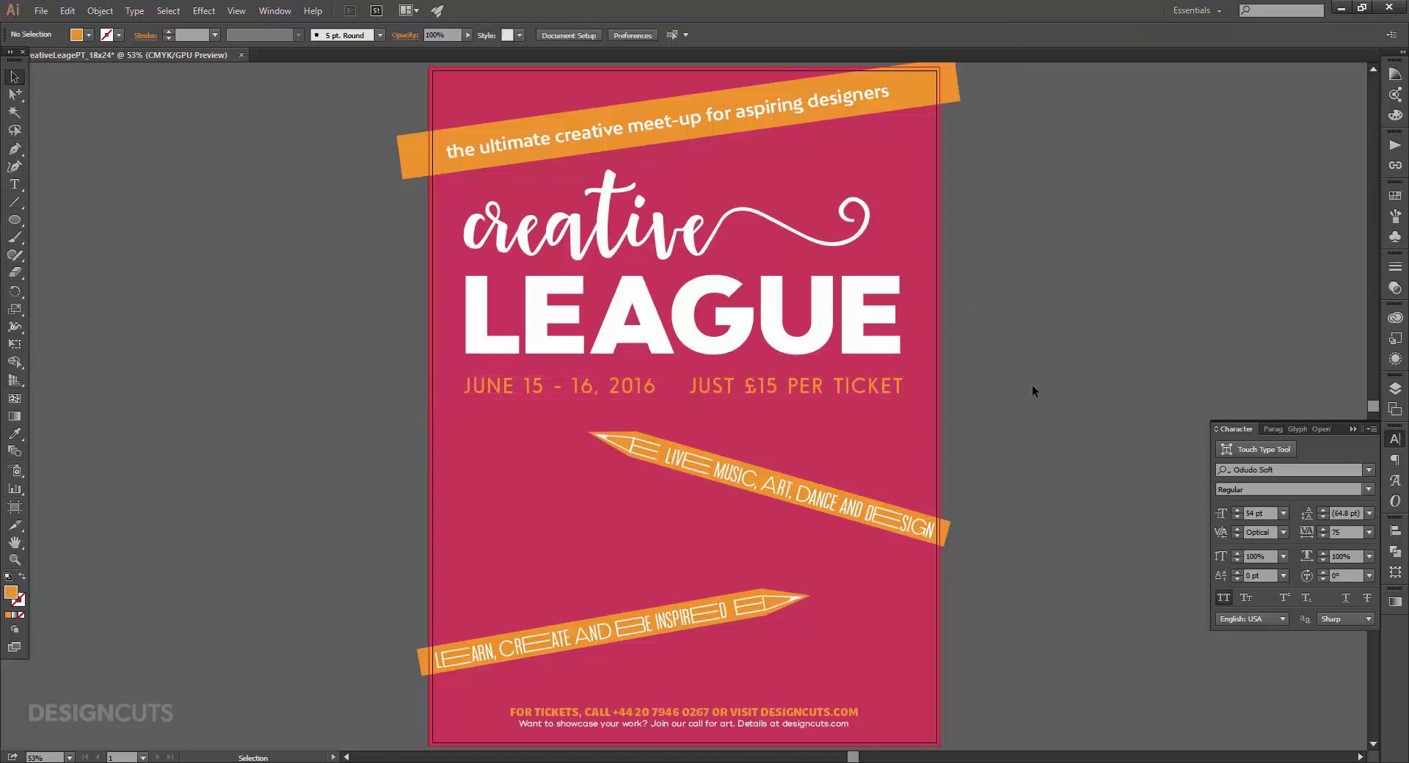
# Open HMSGilbert_Star.ai from the Fenotype freebies folder.
pyautogui.click(914, 516)
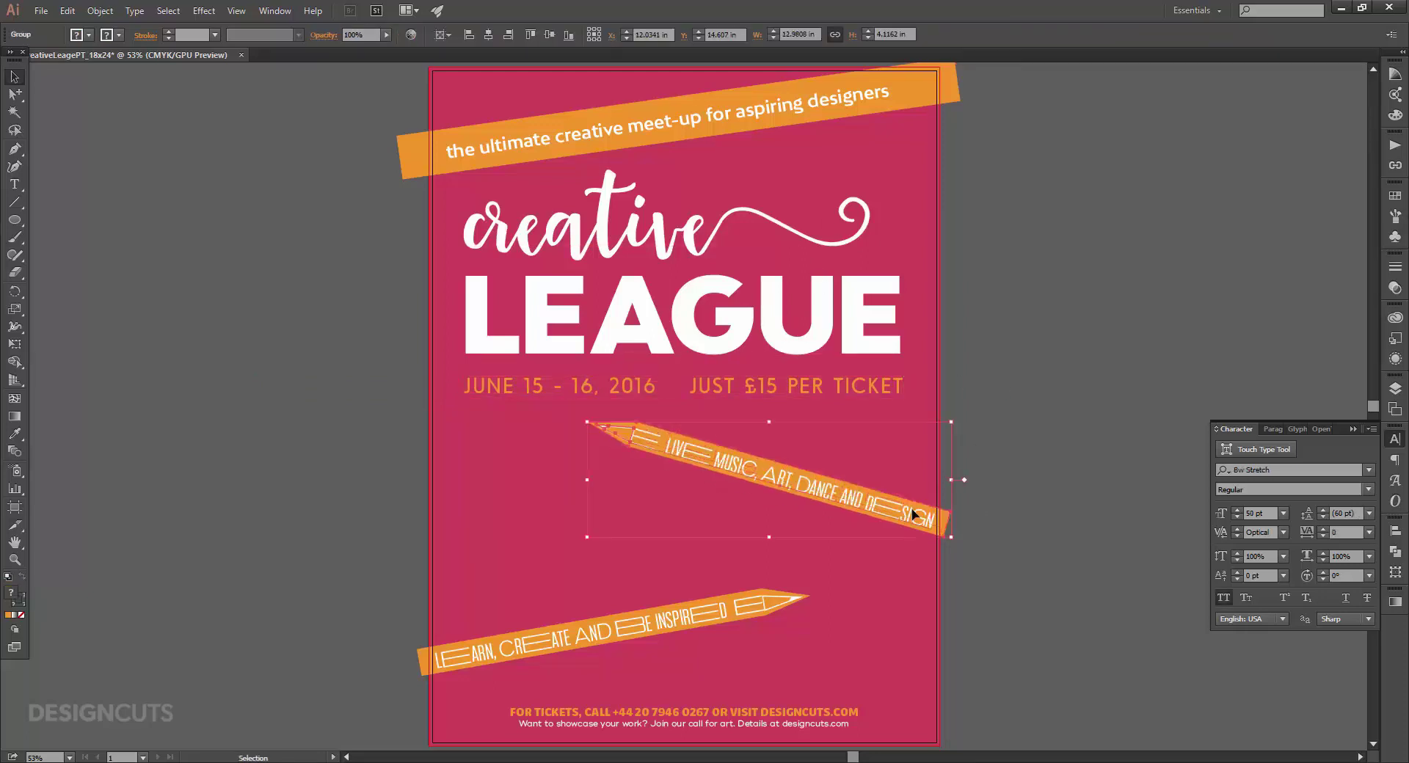
pyautogui.click(995, 376)
pyautogui.moveTo(780, 596); pyautogui.dragTo(779, 592)
pyautogui.click(1006, 575)
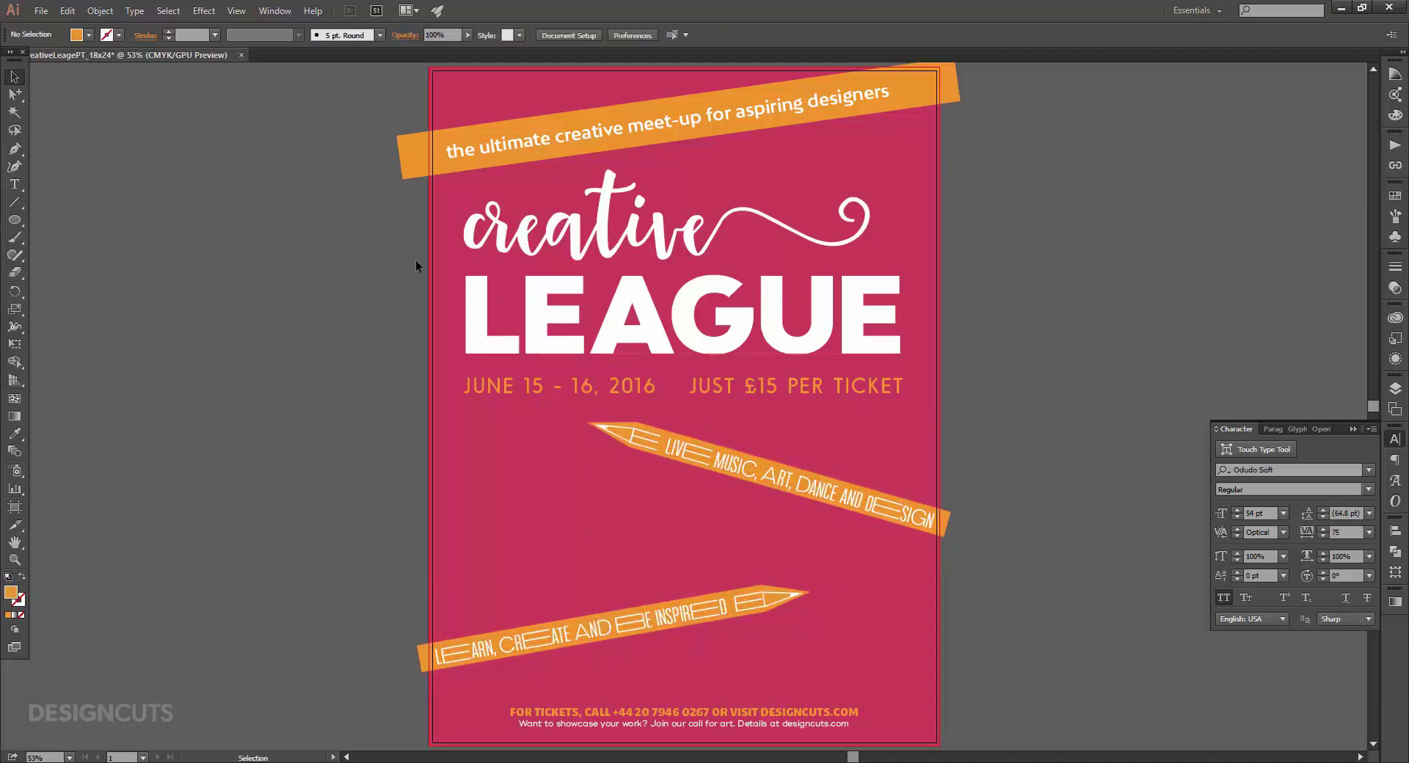
pyautogui.click(46, 11)
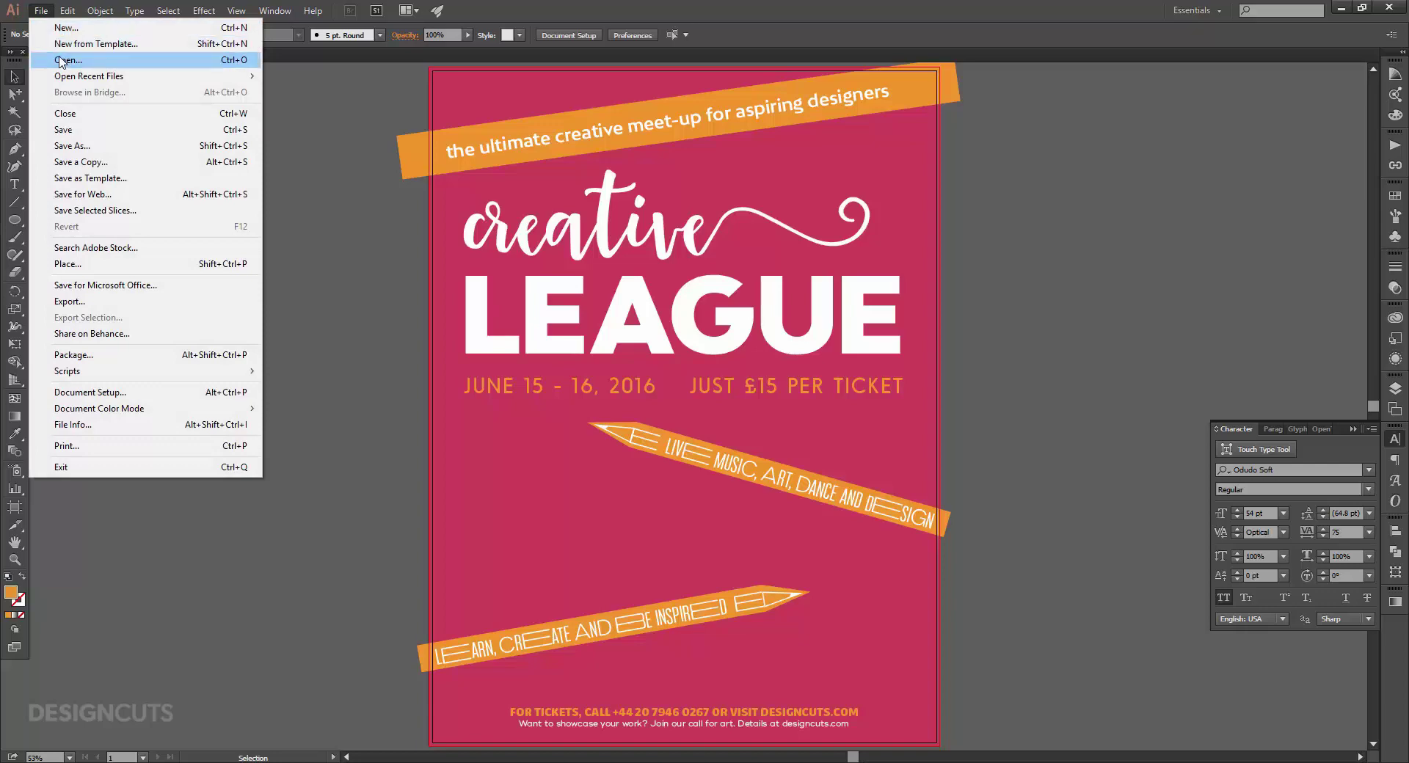
pyautogui.click(61, 60)
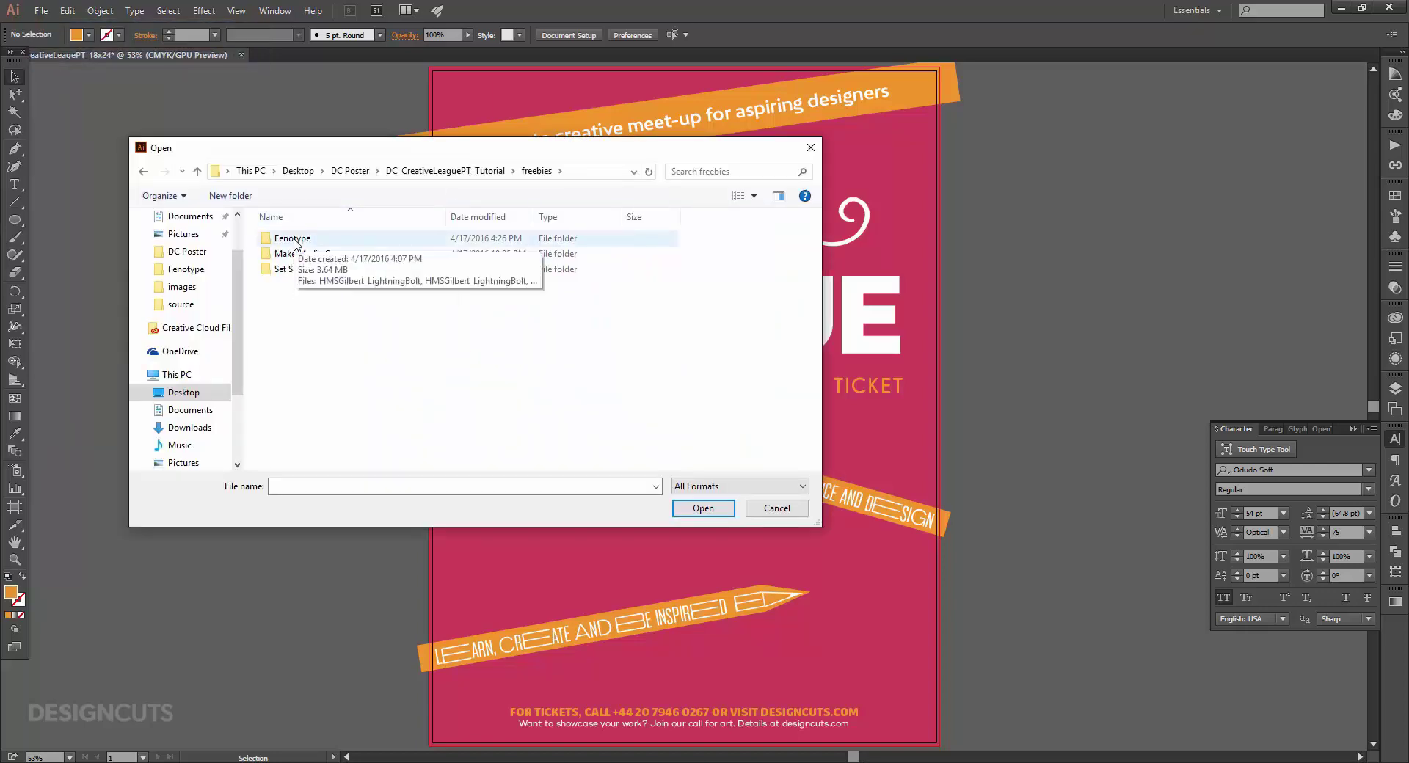
pyautogui.doubleClick(295, 240)
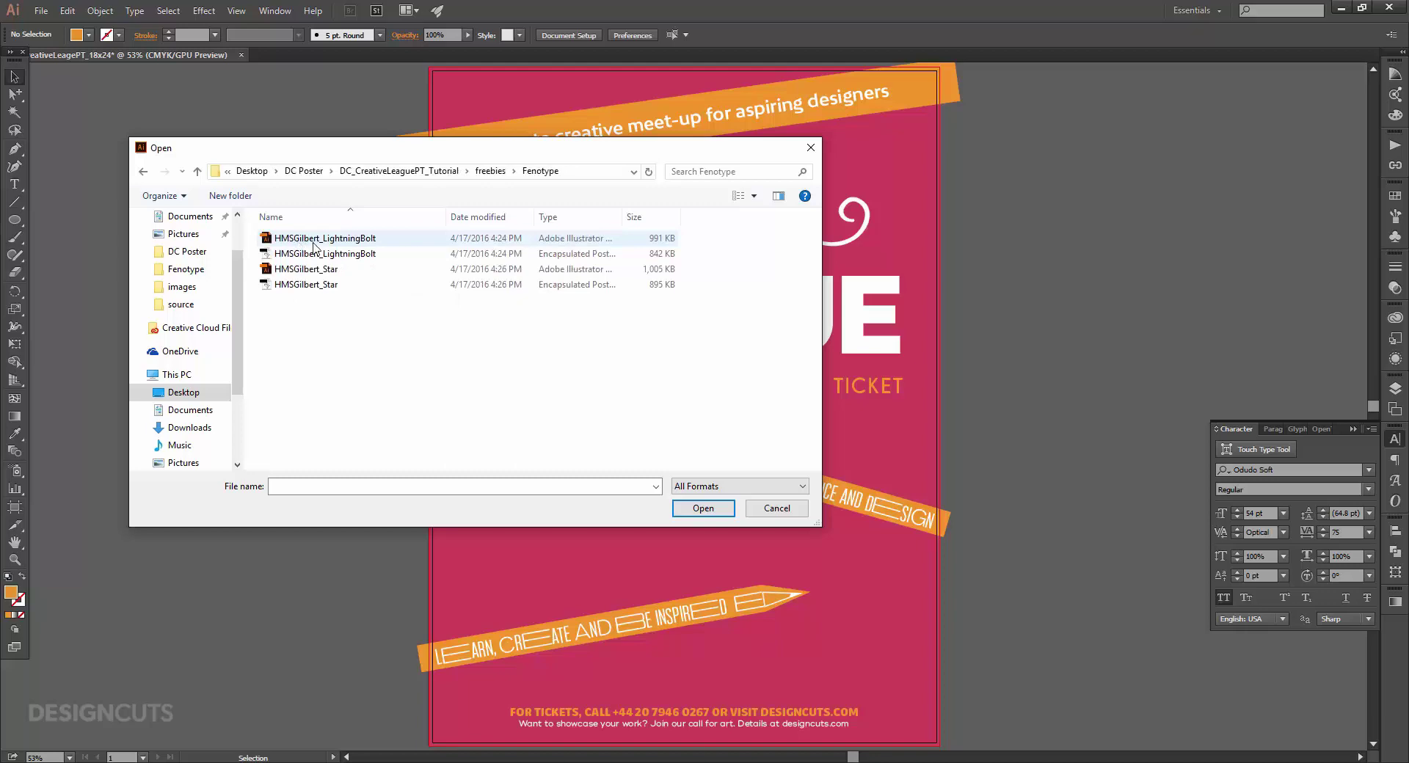
pyautogui.click(314, 269)
pyautogui.click(706, 510)
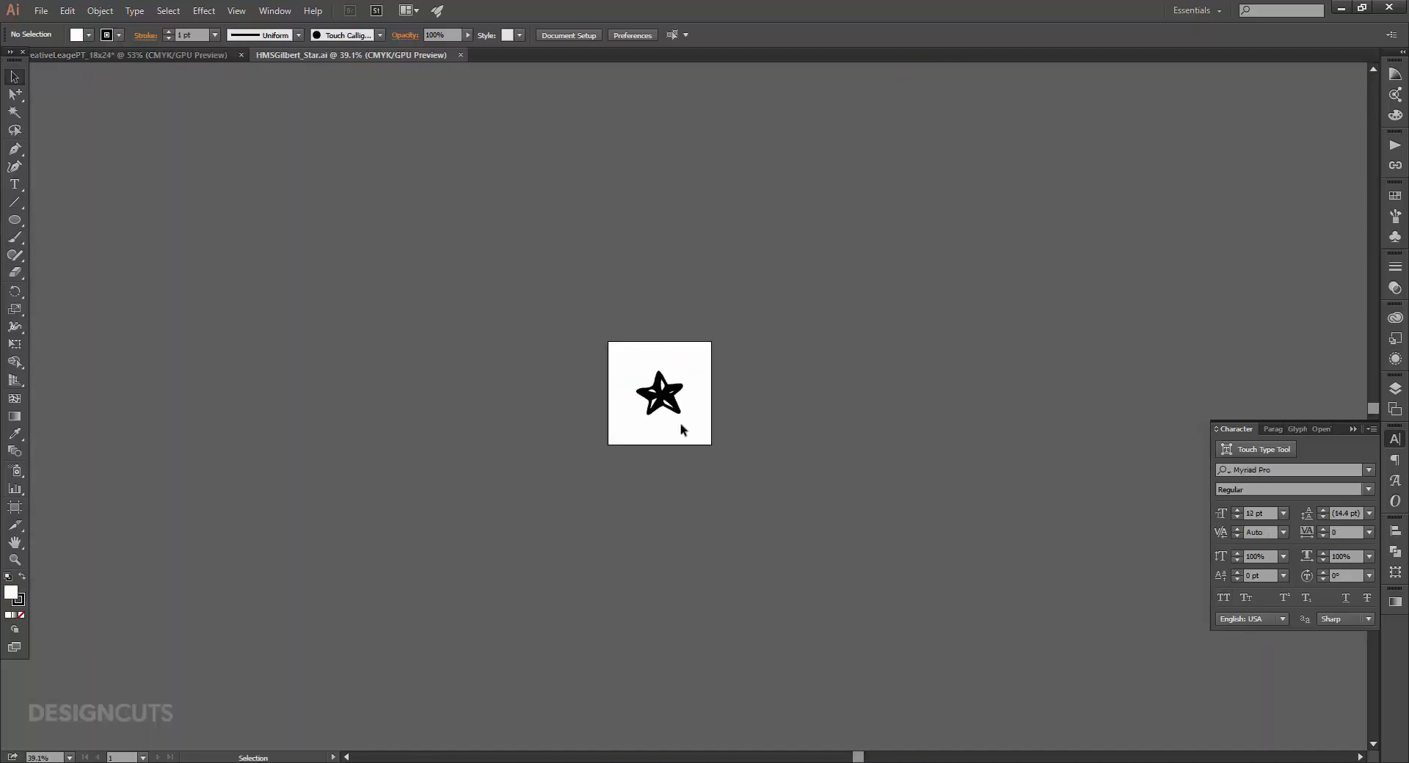
# Copy the star artwork and close the HMSGilbert_Star file.
pyautogui.click(680, 408)
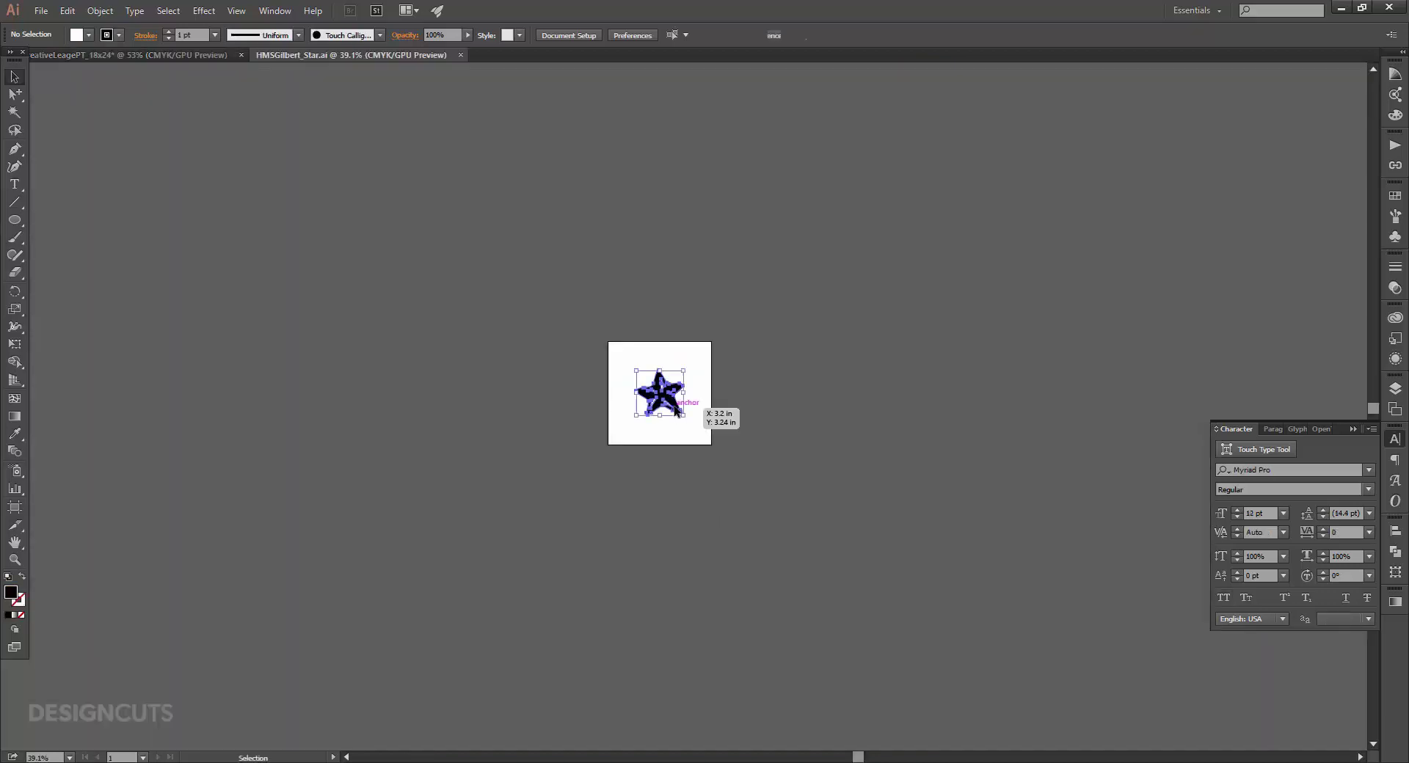
pyautogui.hotkey('ctrl', 'c')
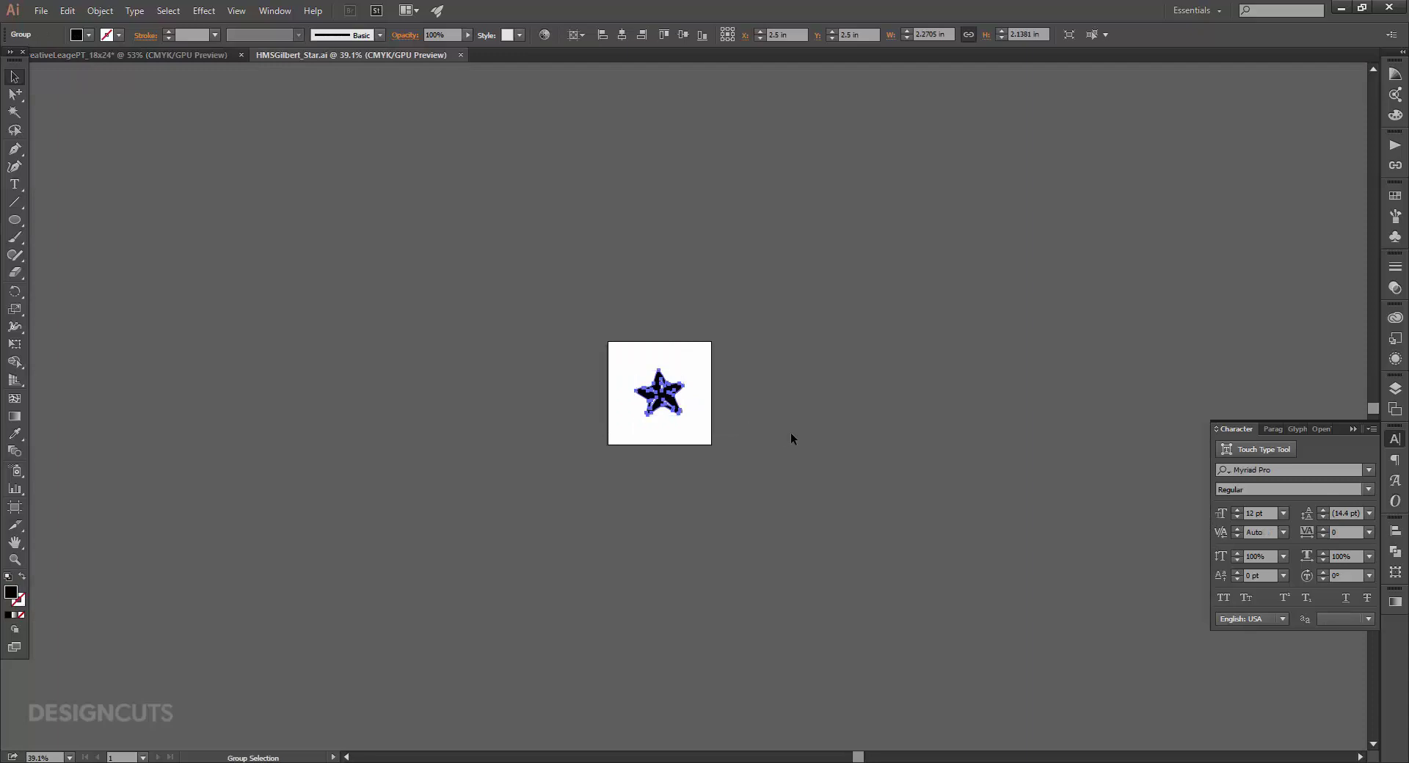
pyautogui.hotkey('ctrl', 'w')
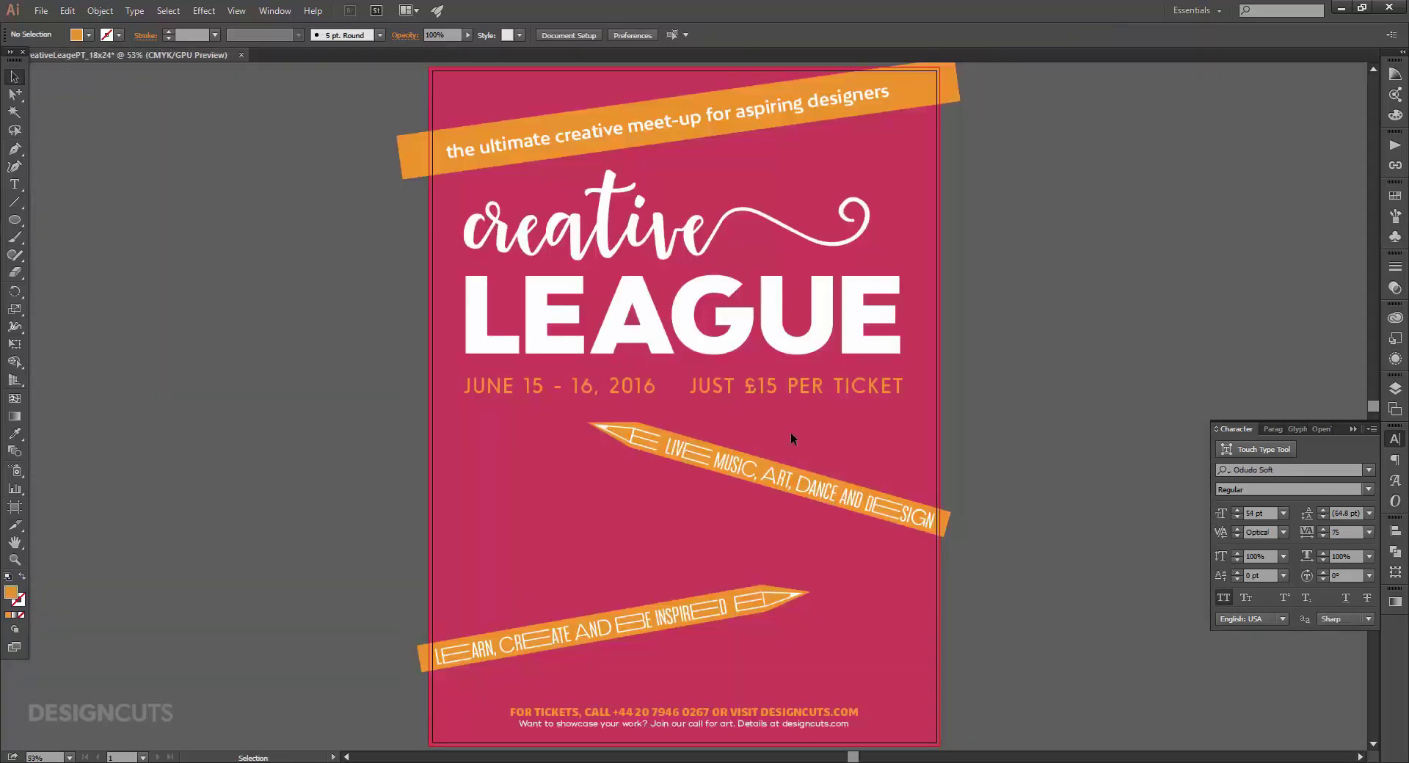
# Paste the star, colour it Pencil Yellow, and shrink it between 2016 and JUST.
pyautogui.hotkey('ctrl', 'v')
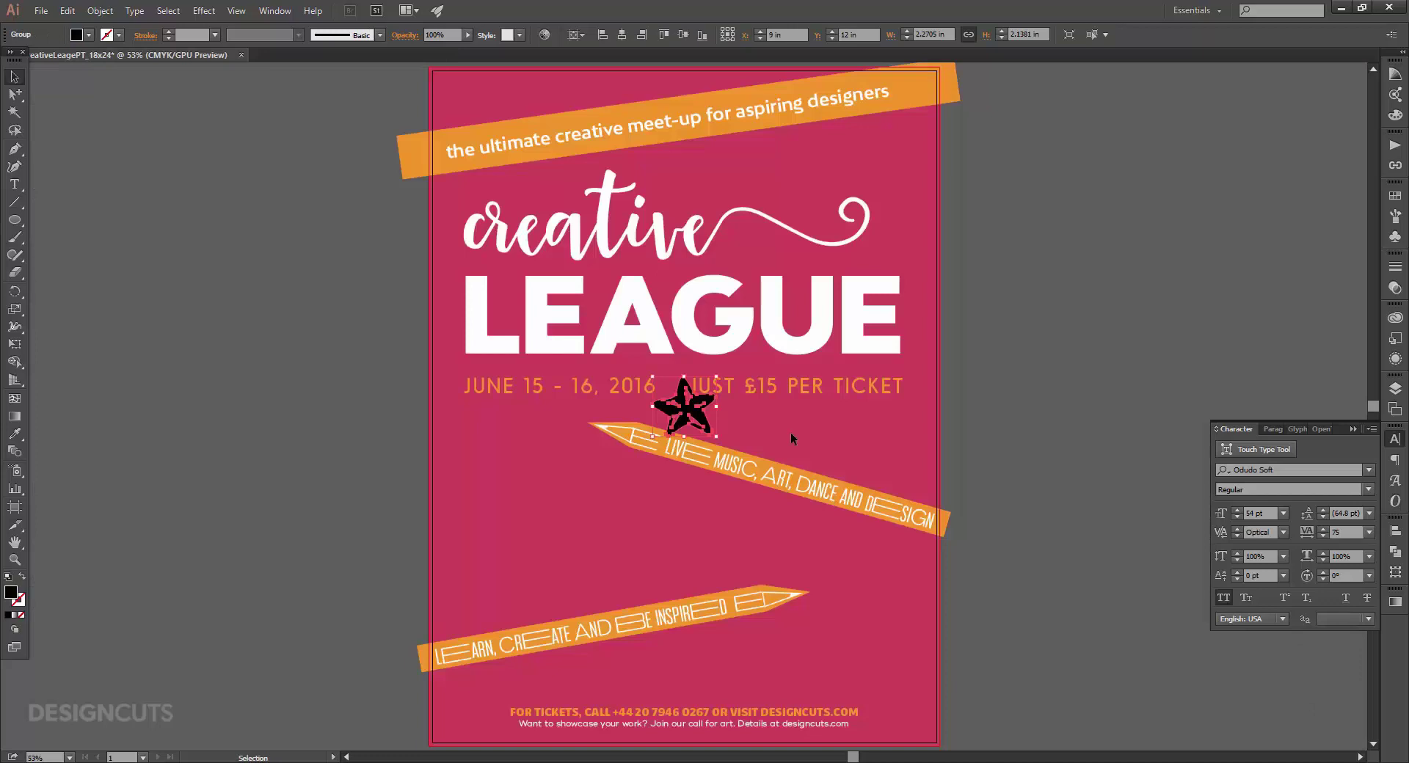
pyautogui.click(1395, 196)
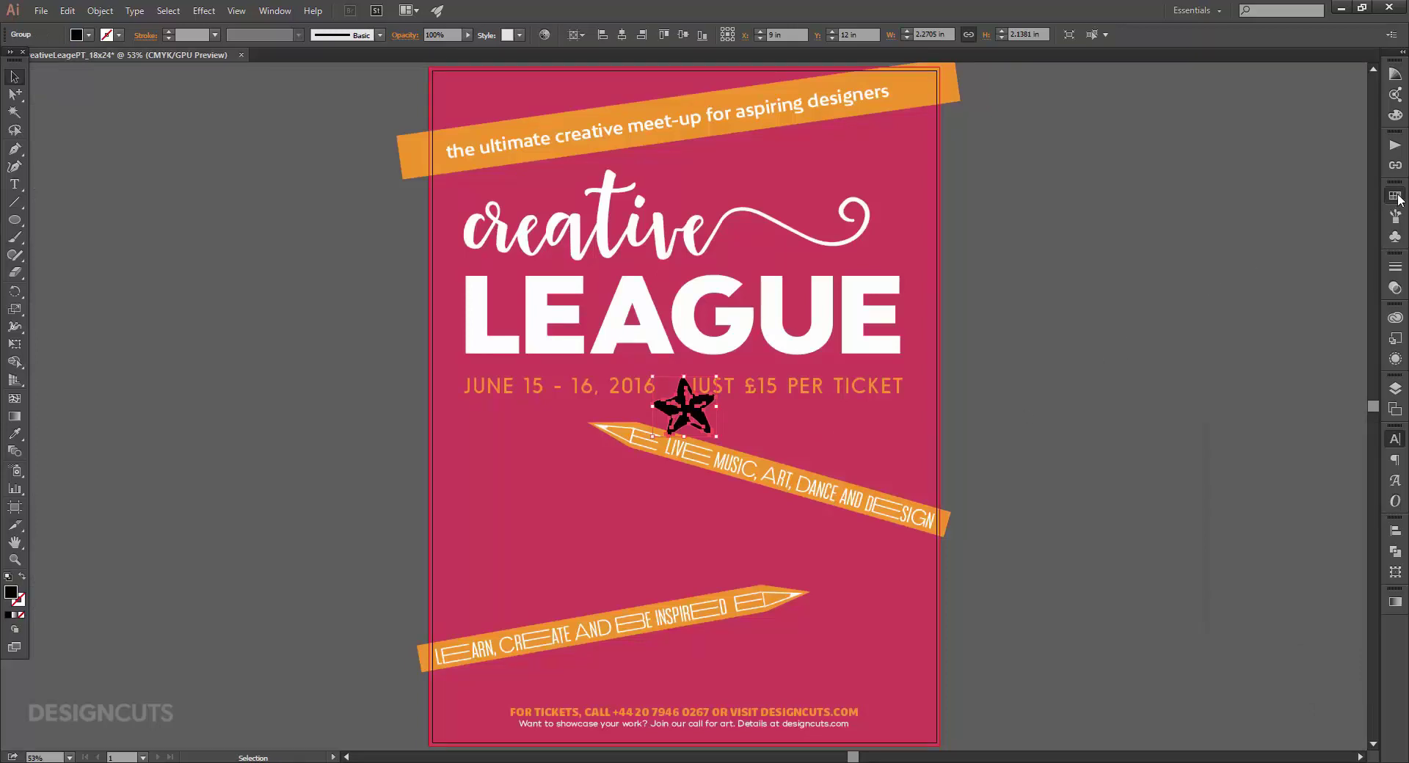
pyautogui.click(1253, 259)
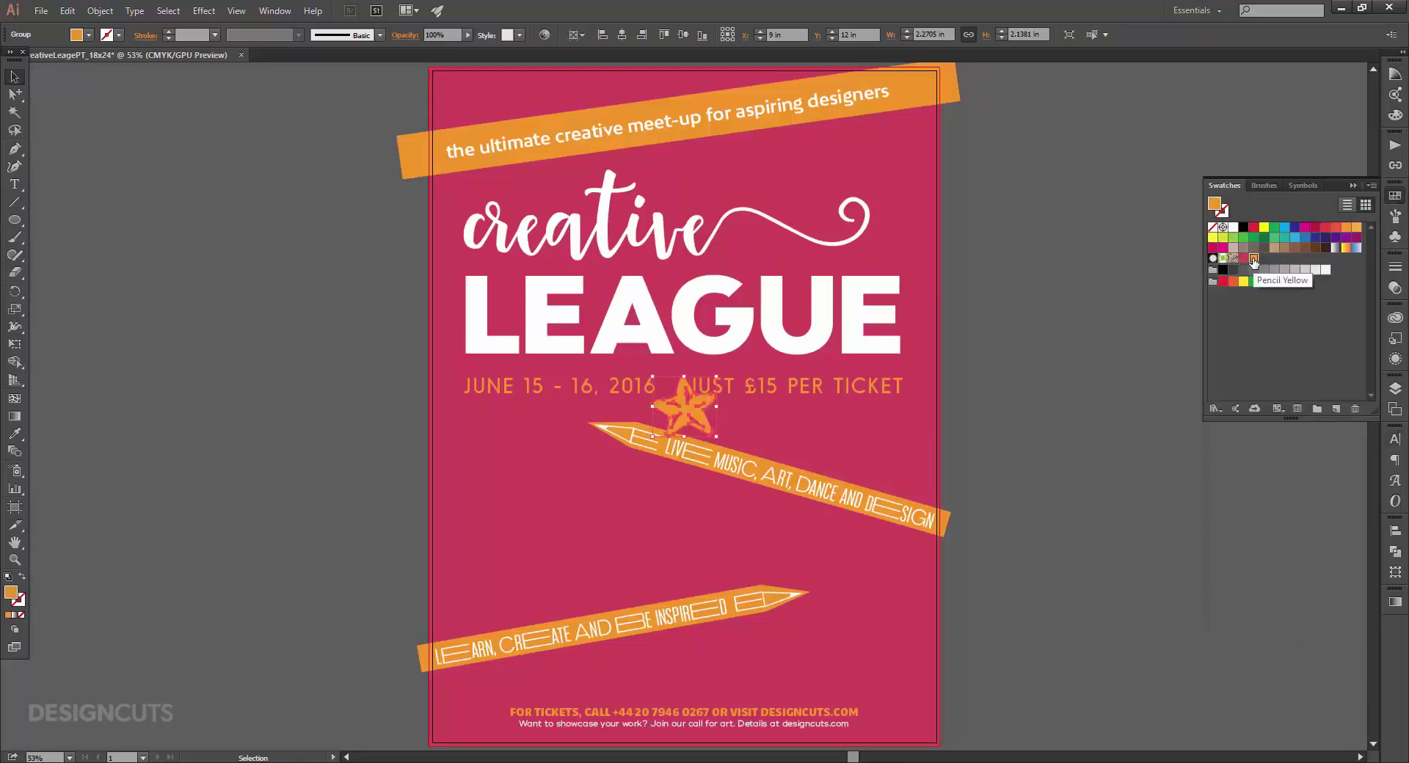
pyautogui.press('z')
pyautogui.moveTo(643, 383); pyautogui.dragTo(727, 400)
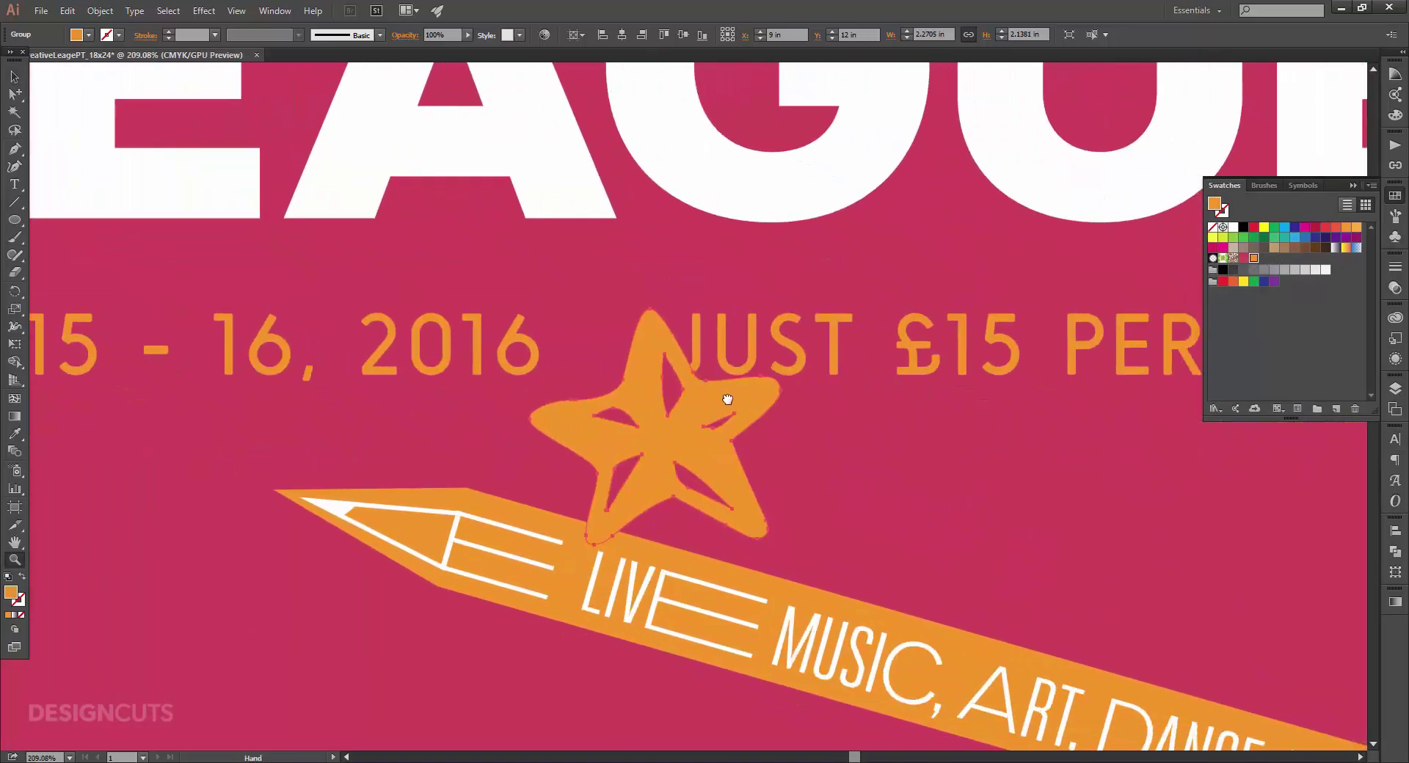
pyautogui.press('v')
pyautogui.moveTo(780, 548); pyautogui.dragTo(624, 342)
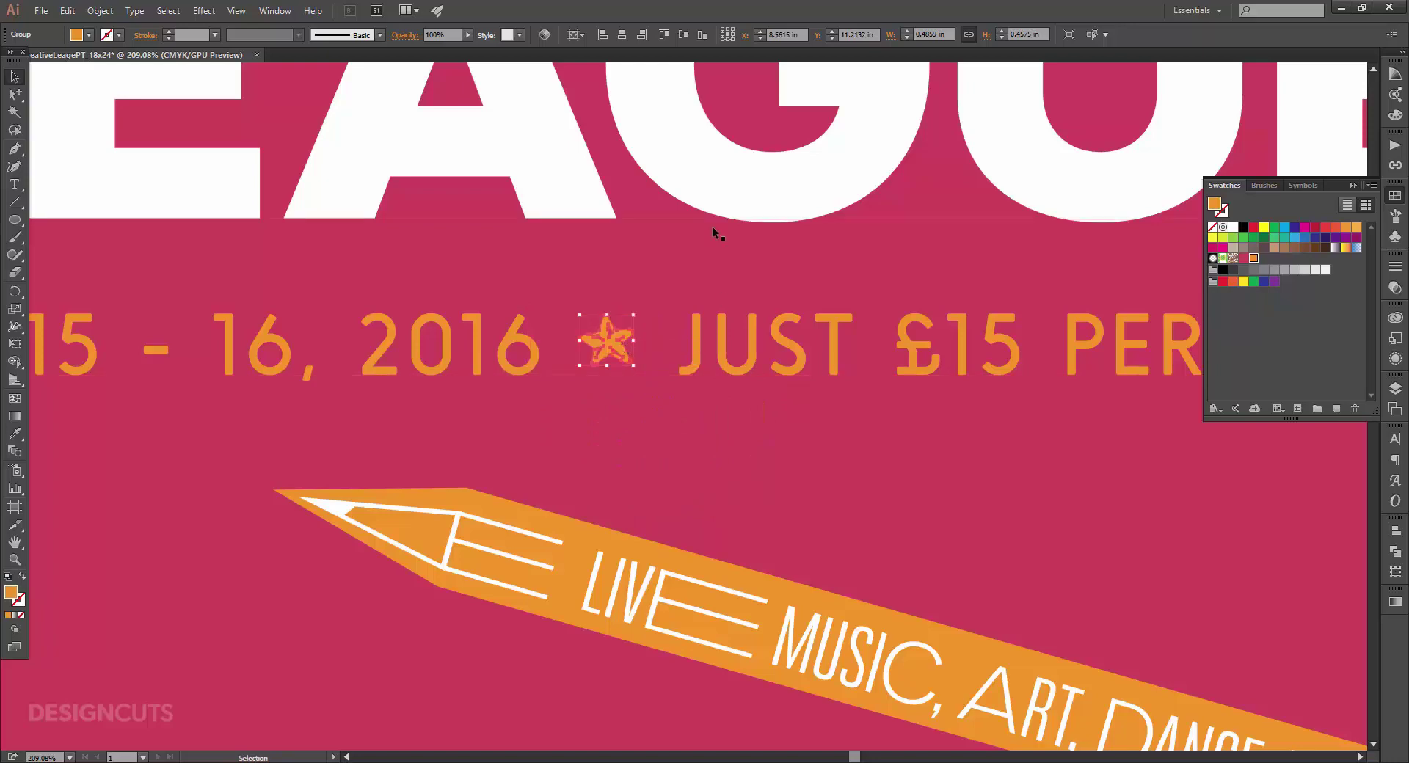
pyautogui.click(611, 506)
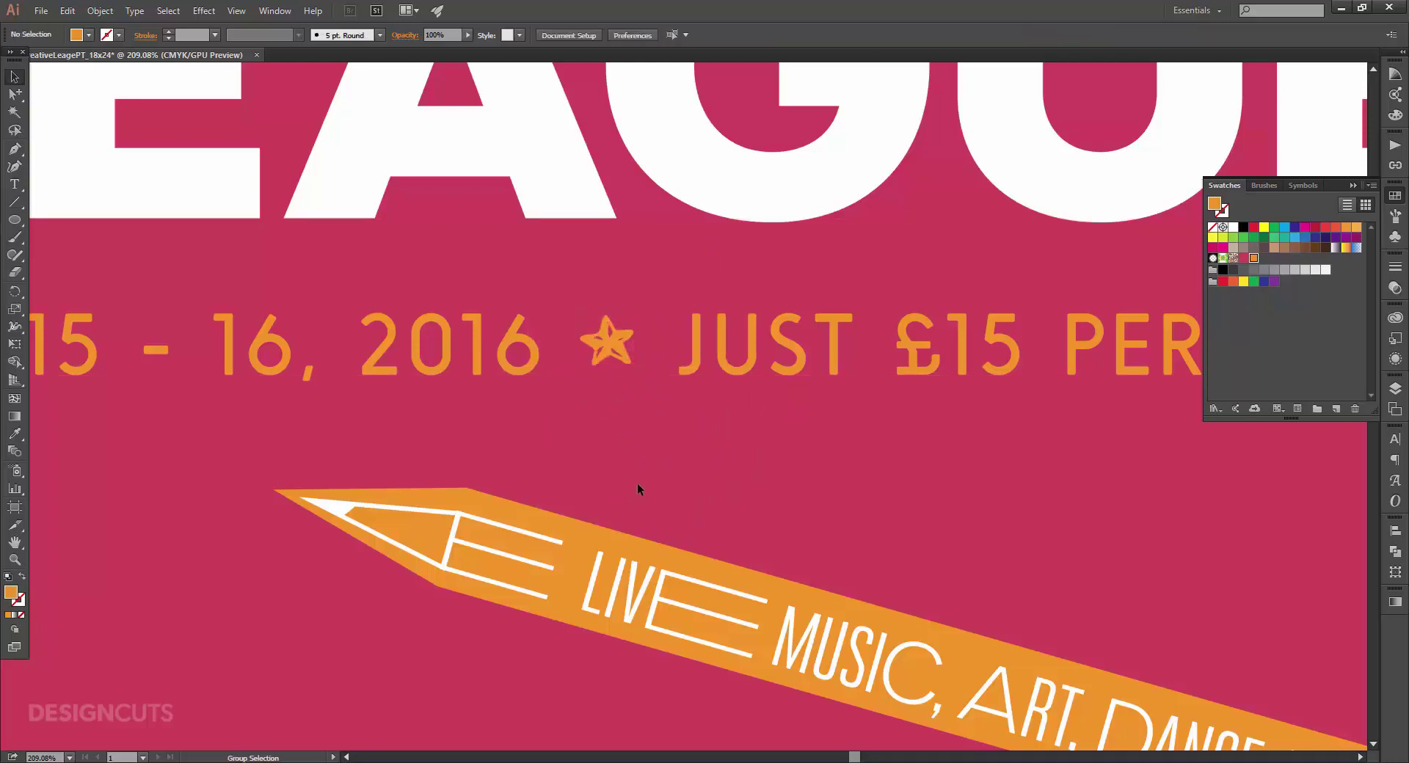
pyautogui.hotkey('ctrl', '0')
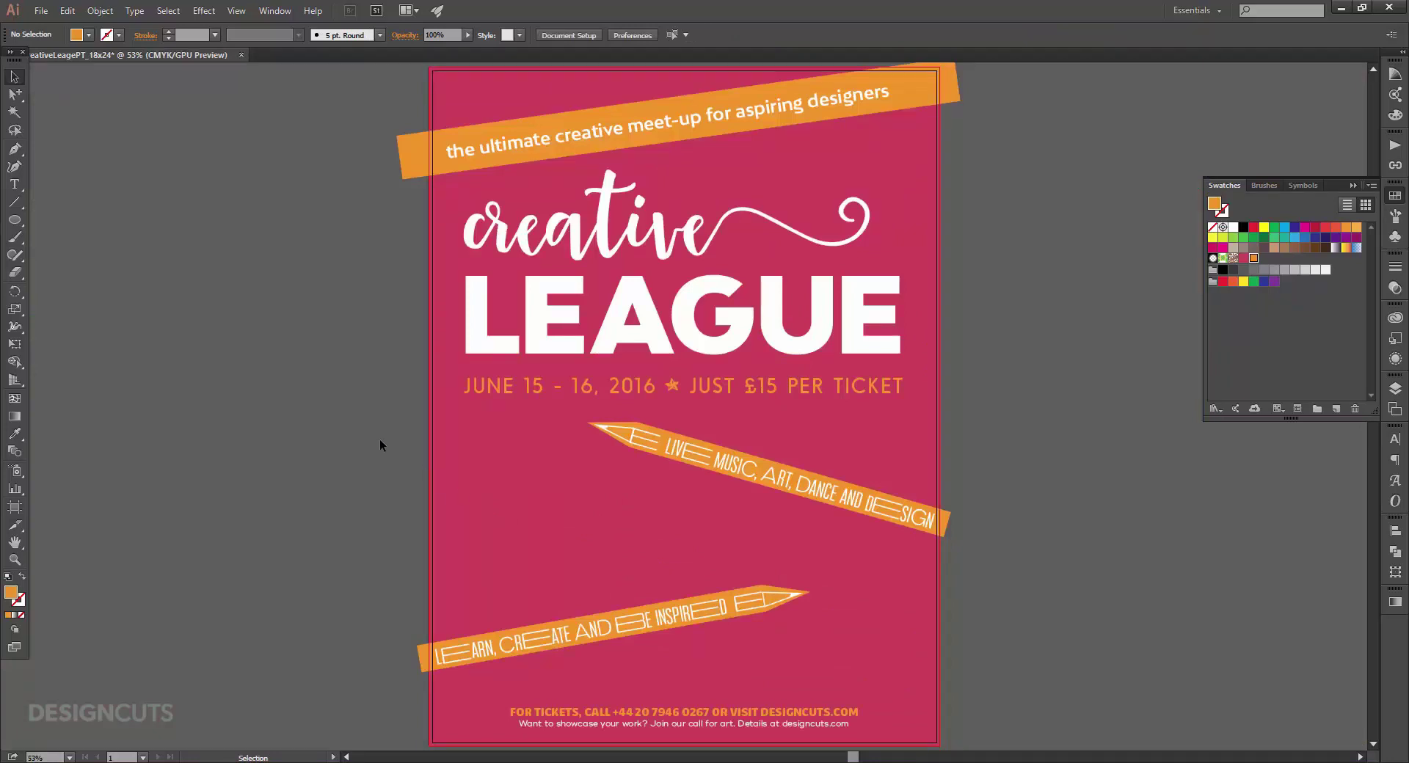
# Start a text block with 'DAY ONE: THE INSPIRATION' and 'SOAK UP THE CREATIVE VIBE IN AN ARTS SHOWCASE'.
pyautogui.press('t')
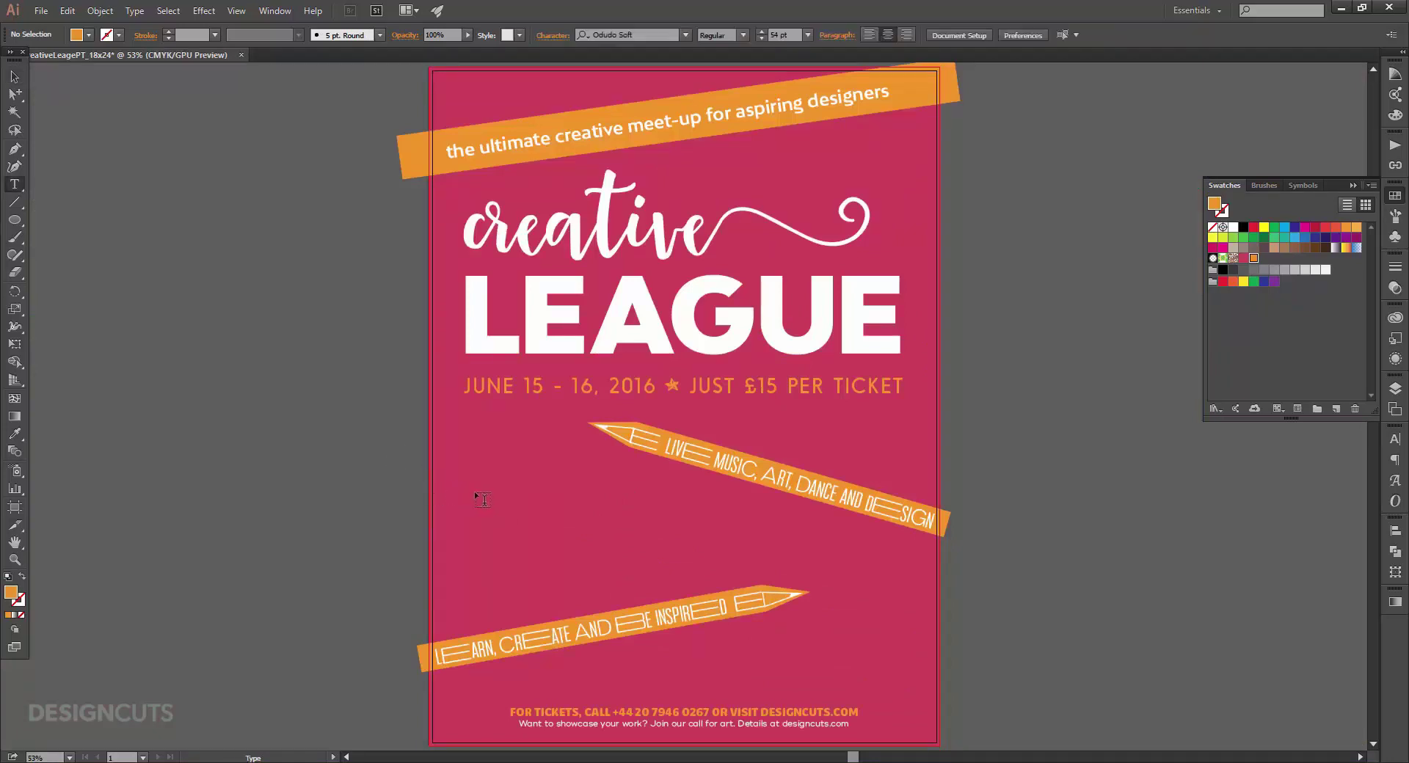
pyautogui.click(478, 502)
pyautogui.write('DAY ONE')
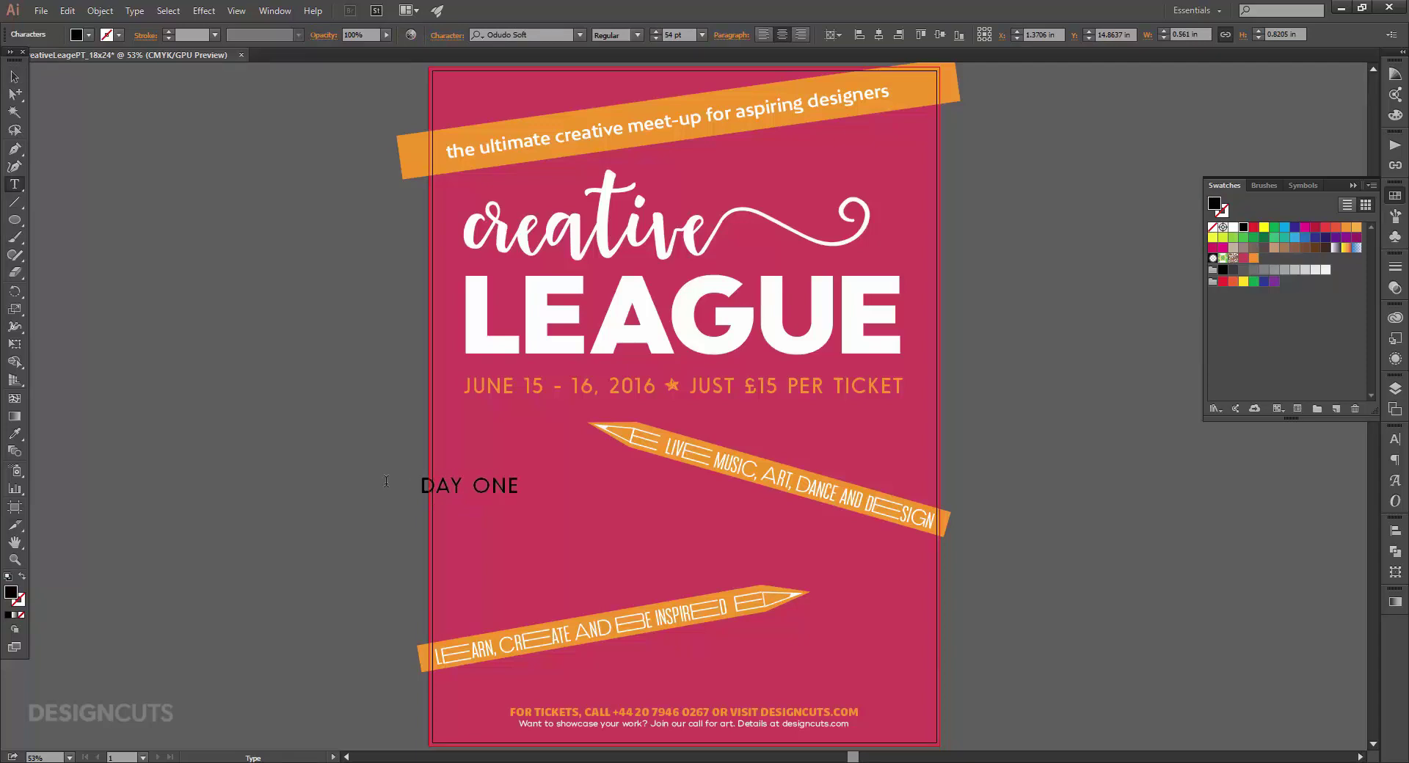
pyautogui.write(': THE INSPIRATION')
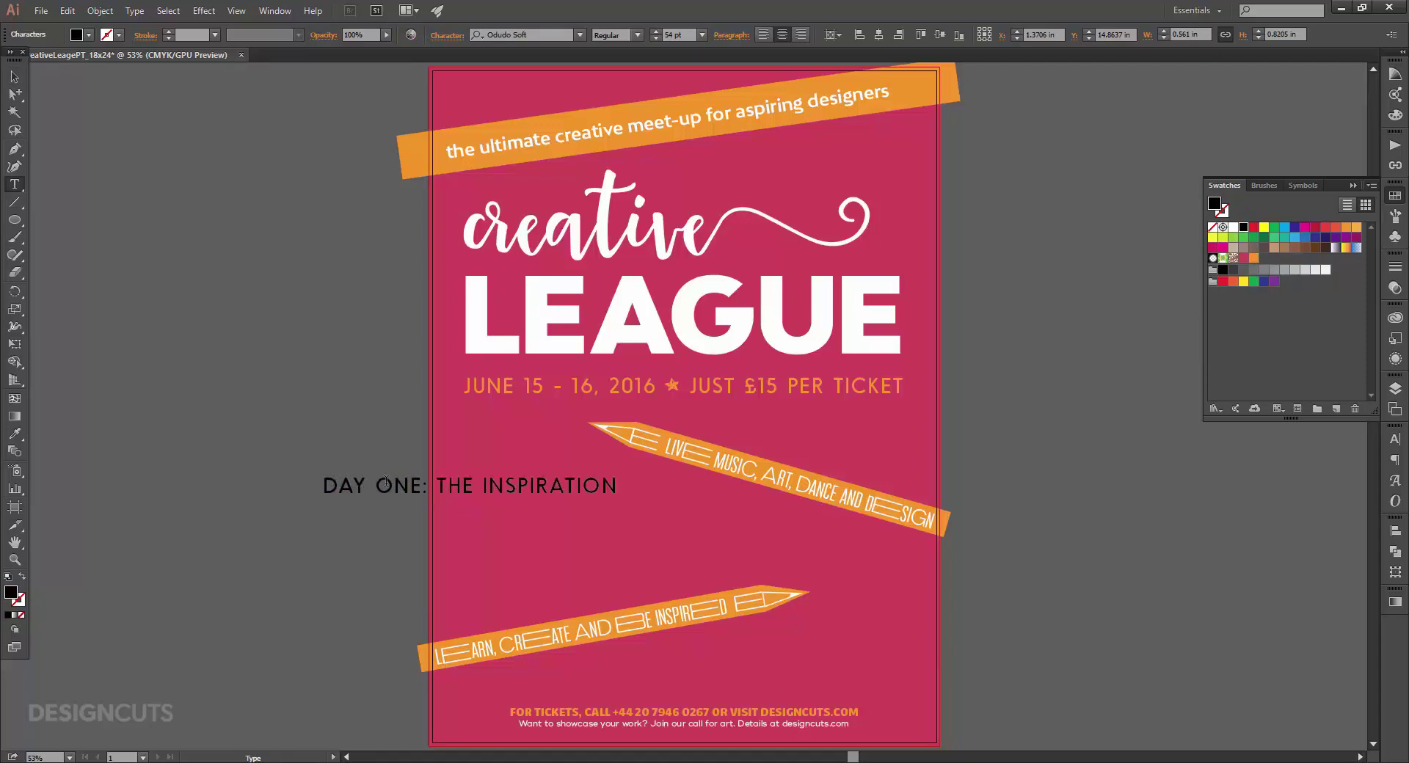
pyautogui.press('Return')
pyautogui.write('SOAK UP THE CREATIVE VIBE IN AN ARTS SHOWCASE')
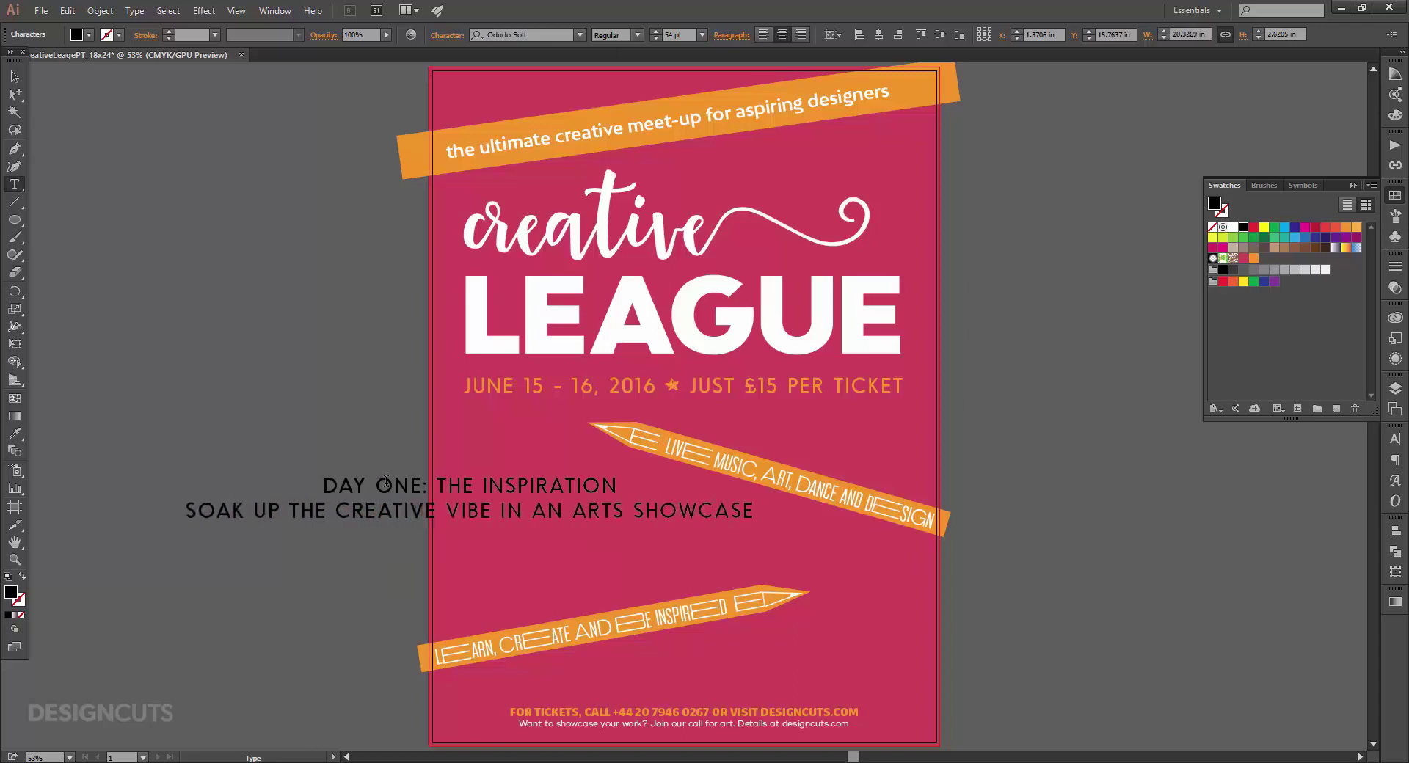
# Add 'DAY TWO: THE NITTY GRITTY' and the software & client success line, then select the block.
pyautogui.press('Return')
pyautogui.write('DAY TWO: THE NITTY GRITTY')
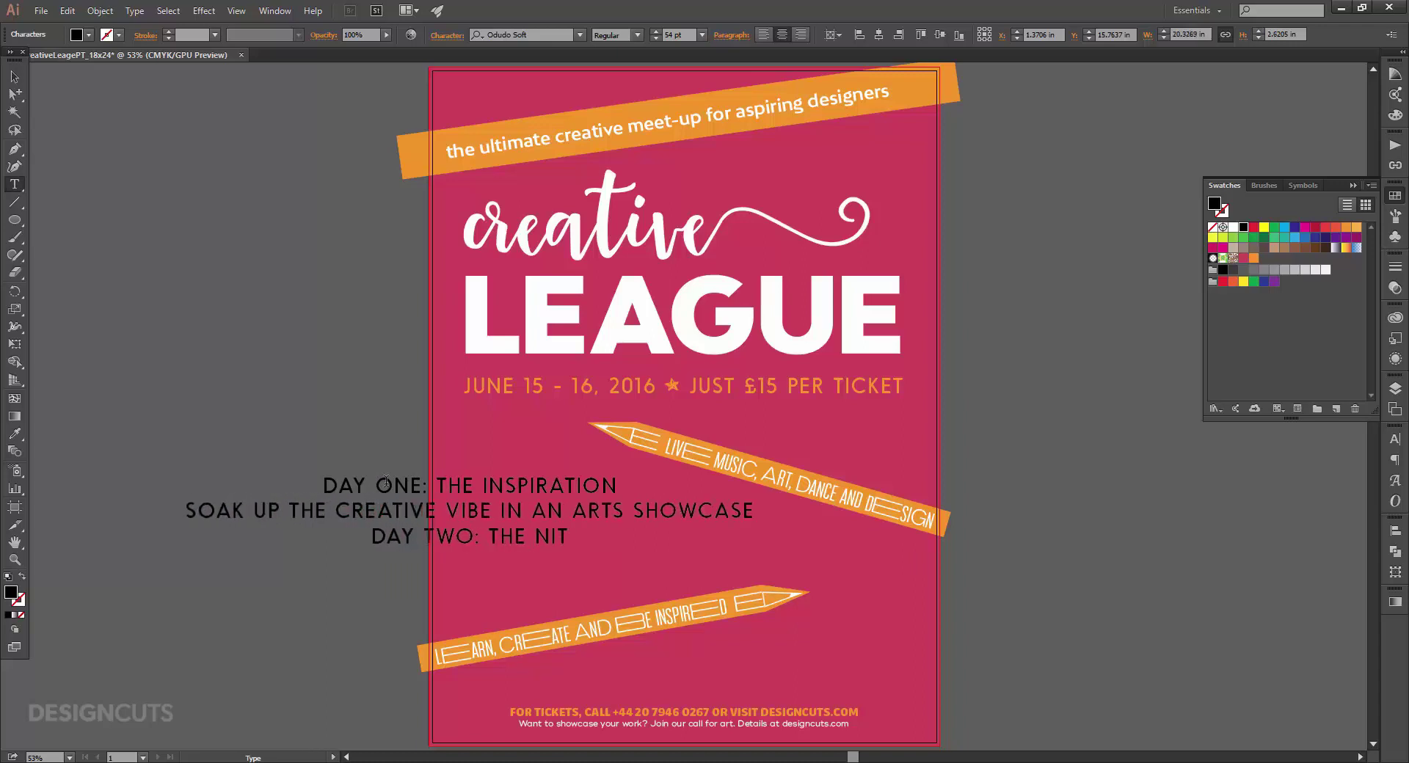
pyautogui.press('Return')
pyautogui.write('THE INS AND OUTS OF SOFTWARE & C')
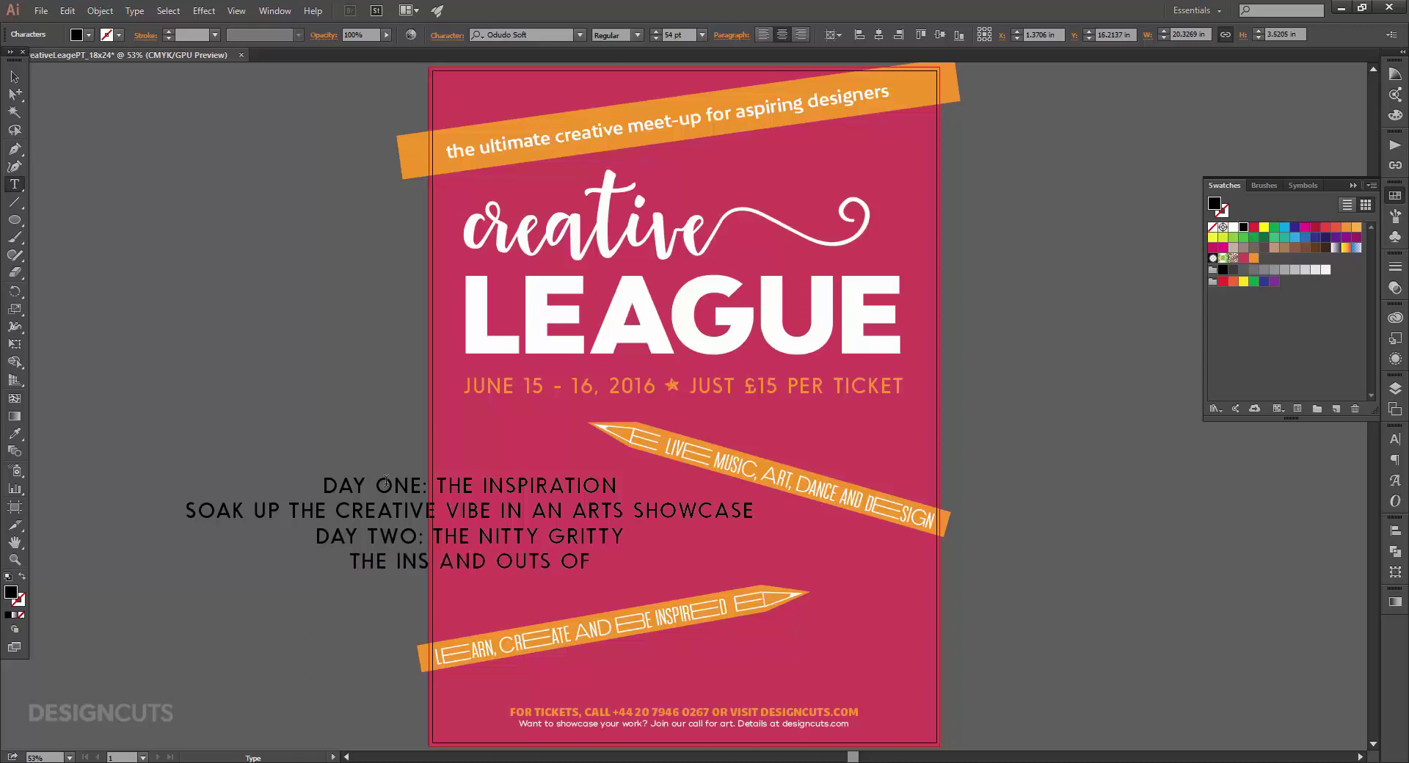
pyautogui.write('CESS')
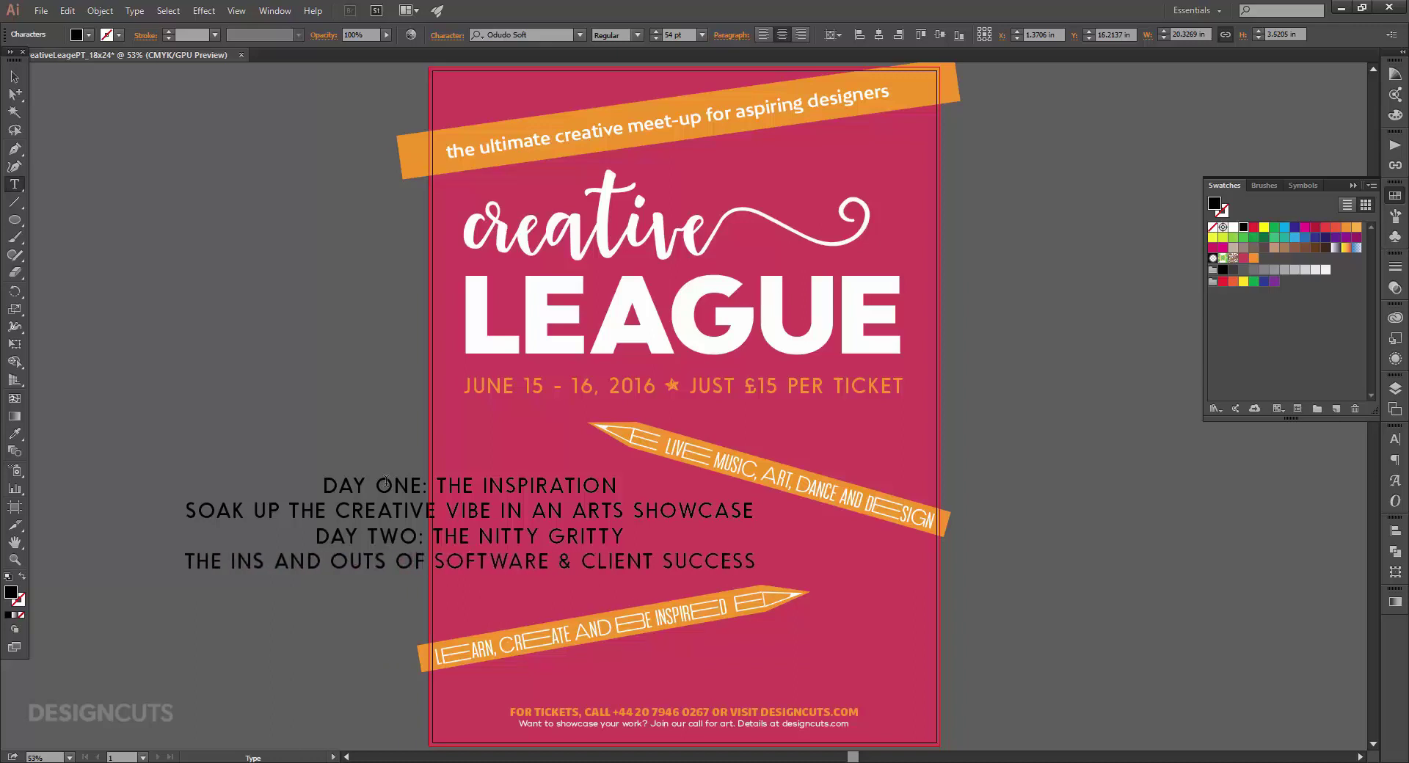
pyautogui.press('Escape')
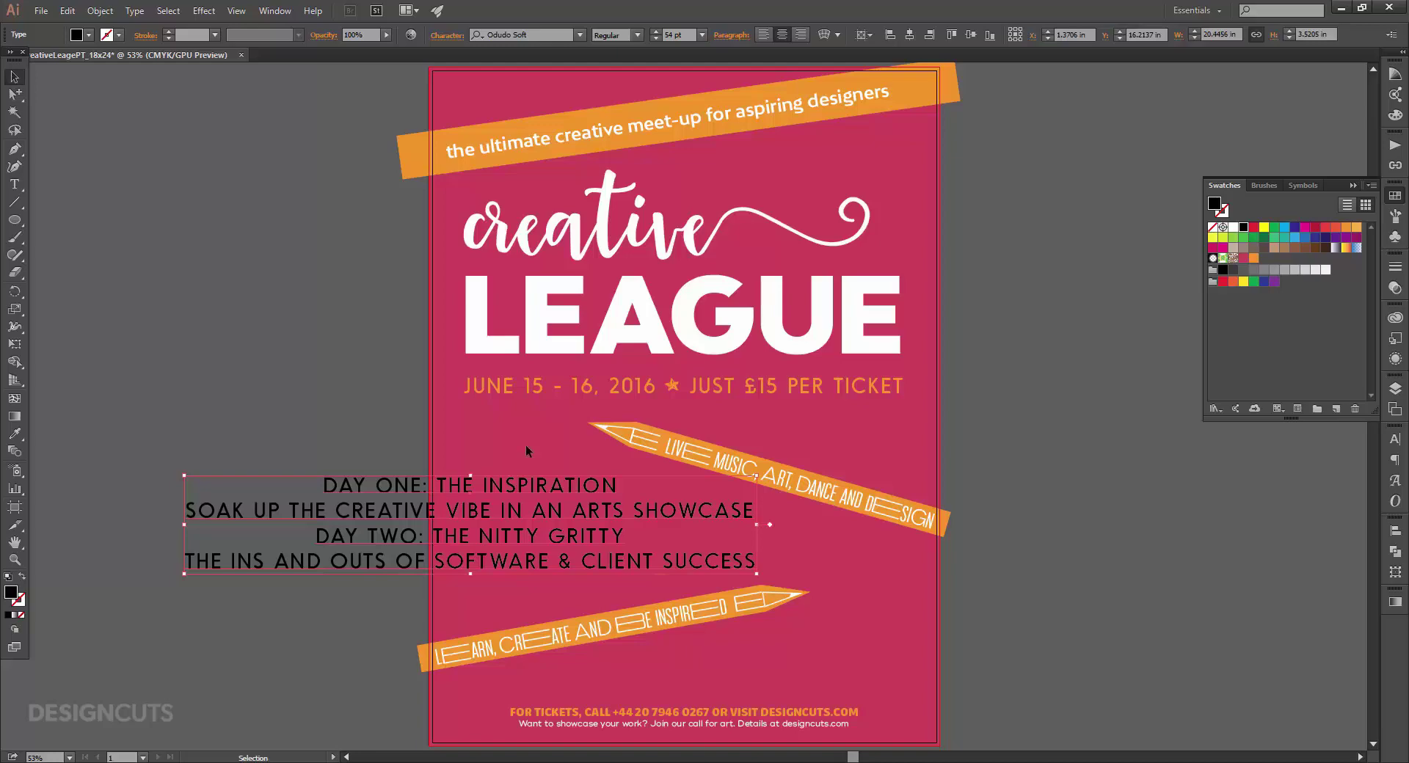
# Make the schedule text white in TT Slabs Condensed Regular.
pyautogui.click(1233, 227)
pyautogui.click(1395, 439)
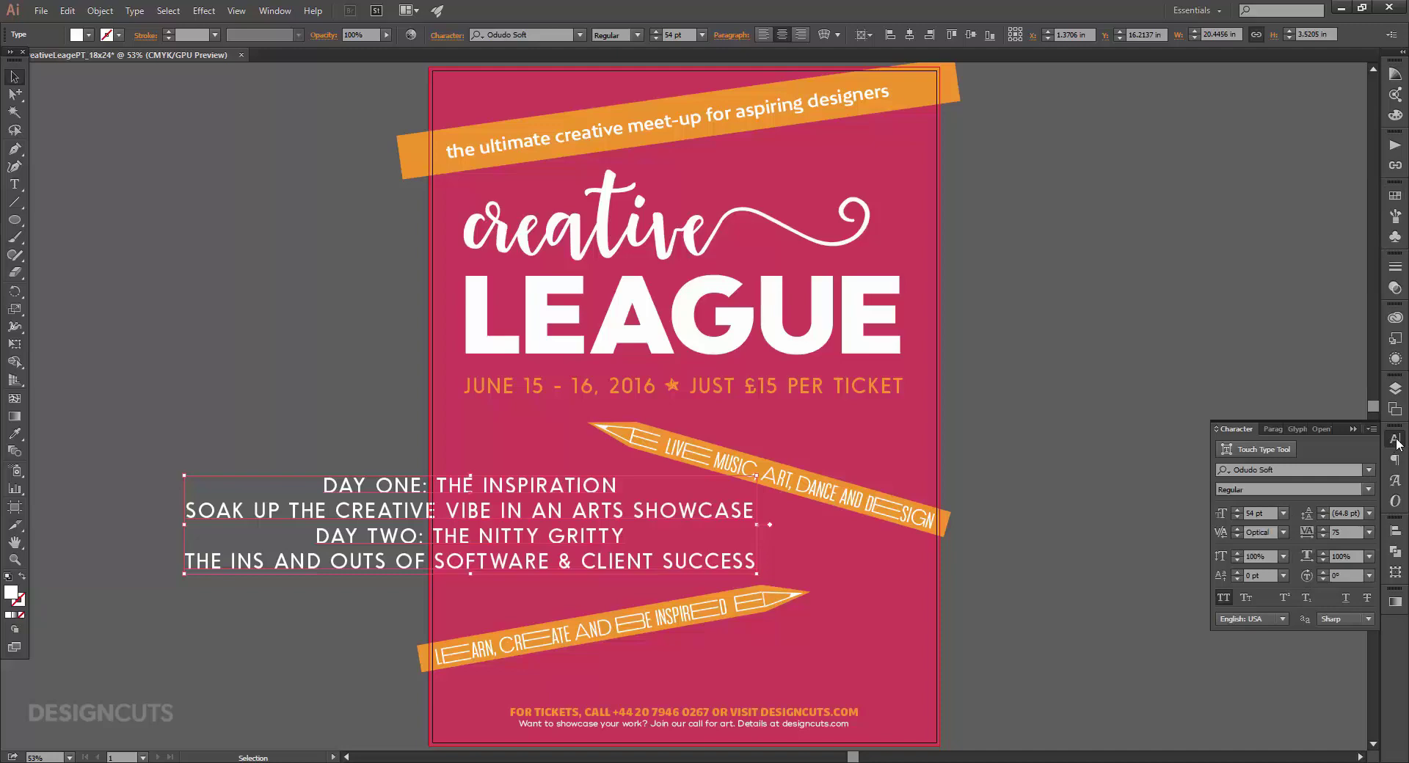
pyautogui.click(1295, 468)
pyautogui.write('tt sl')
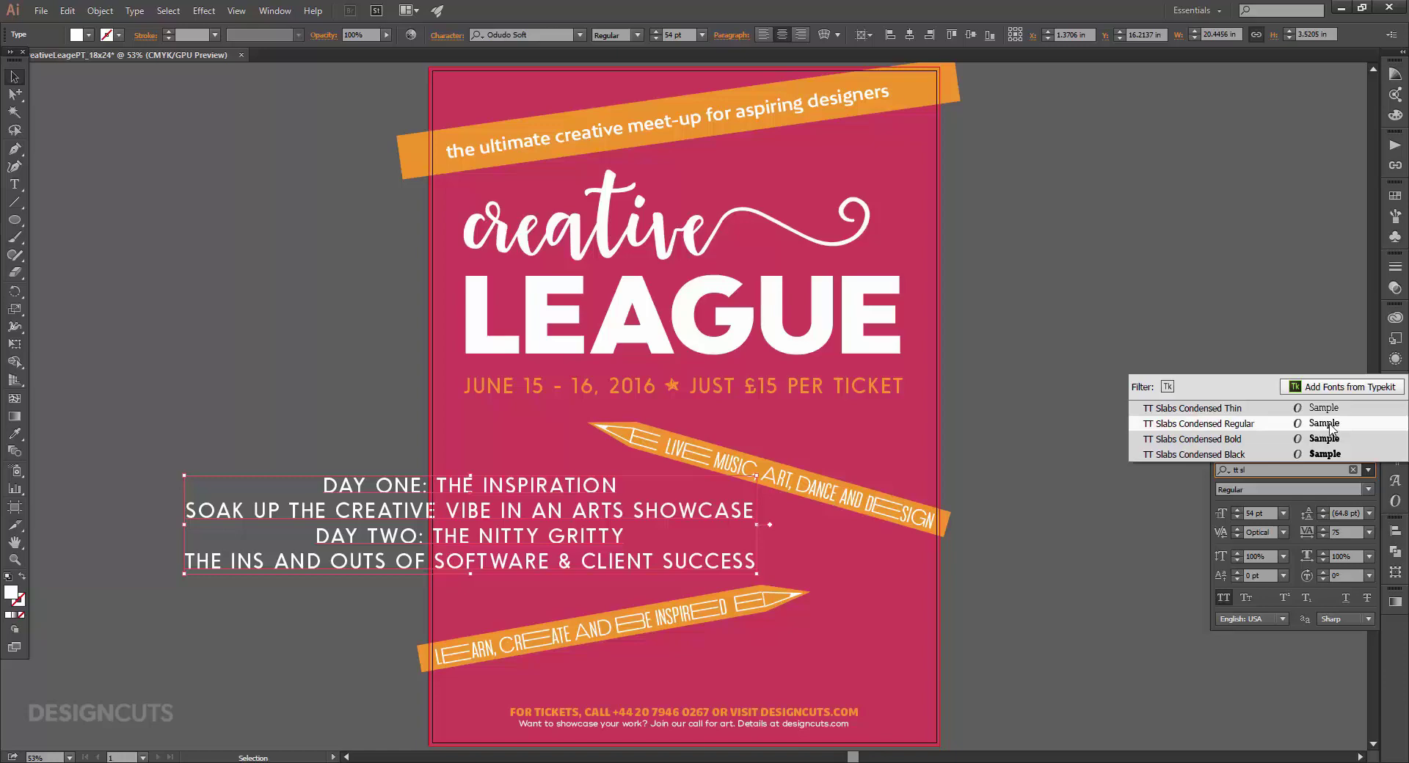
pyautogui.click(1328, 424)
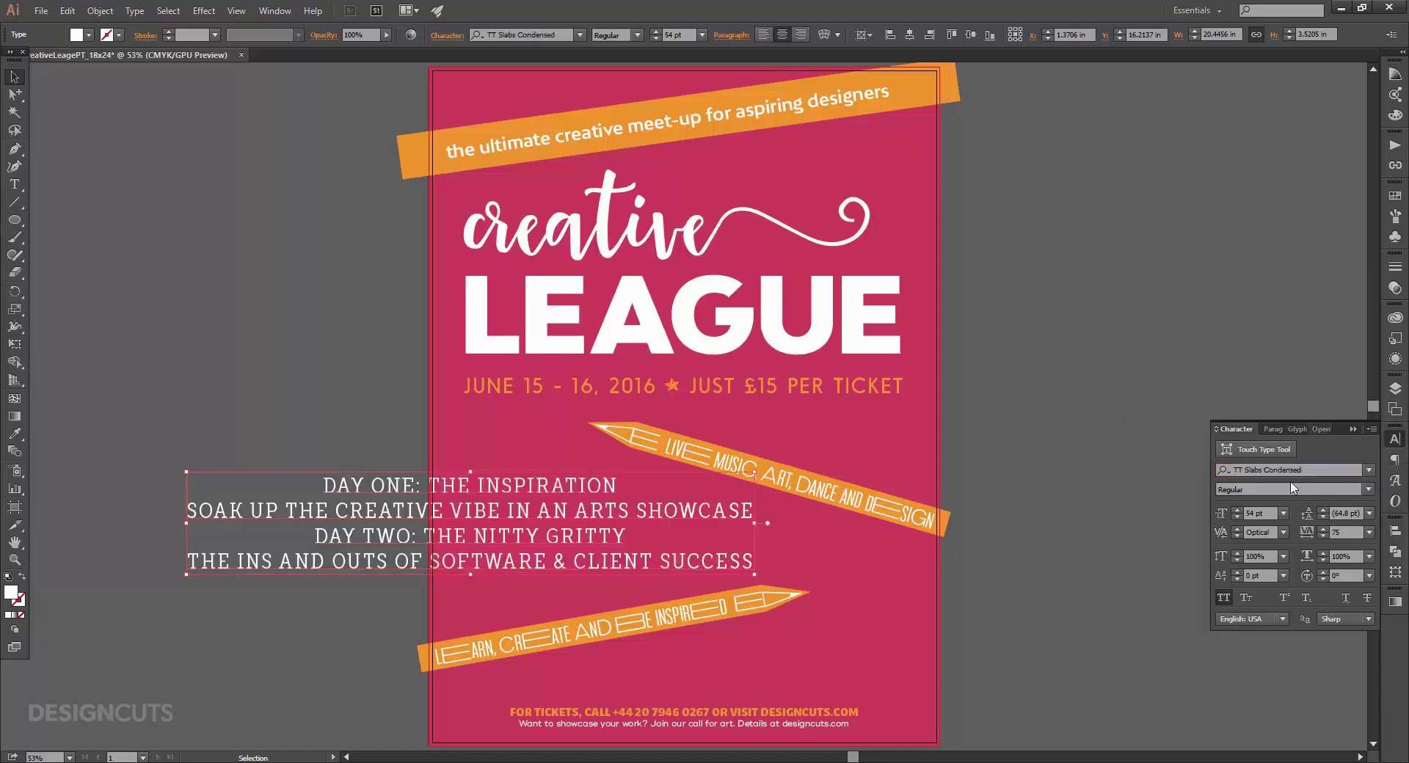
# Set the schedule to 30 pt and left-align its lines.
pyautogui.click(1255, 513)
pyautogui.write('30')
pyautogui.press('Return')
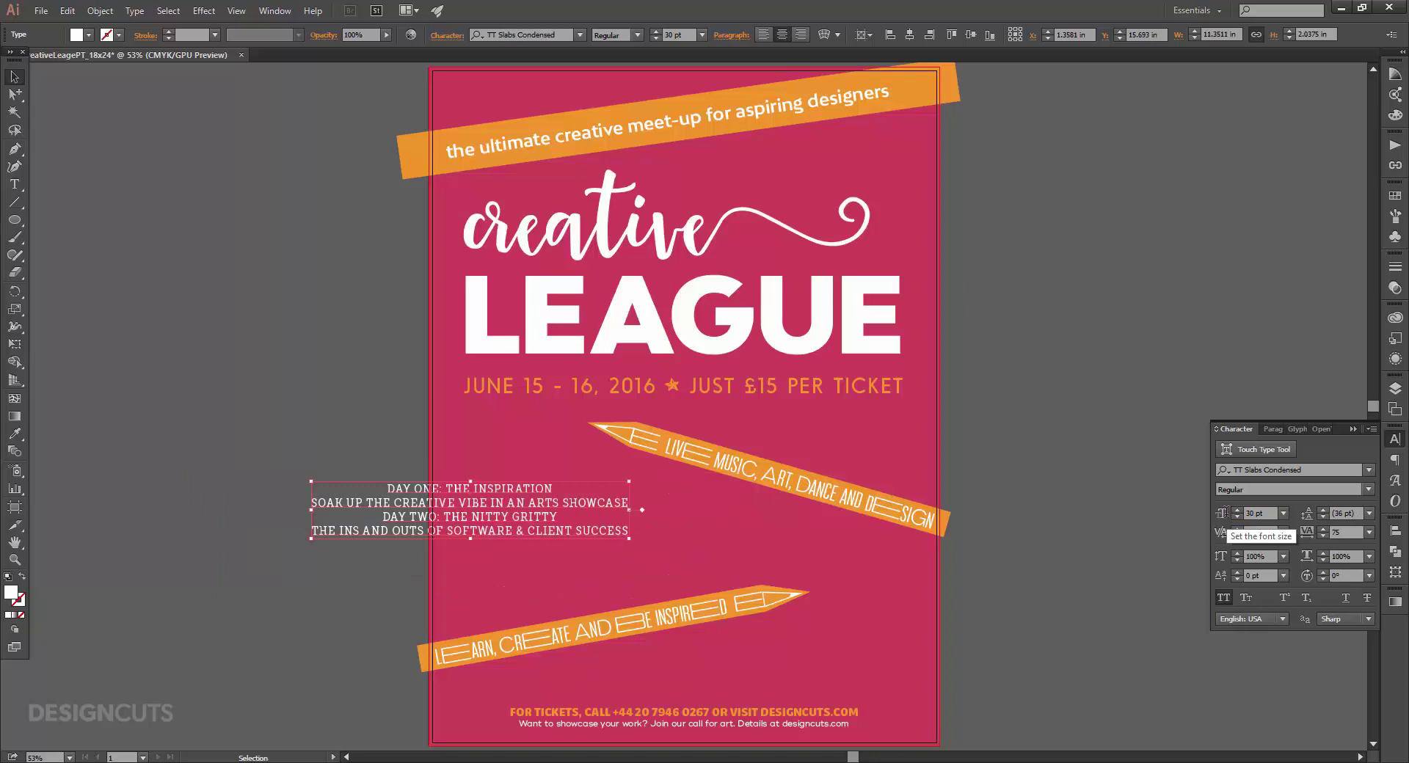
pyautogui.click(1263, 434)
pyautogui.click(1223, 448)
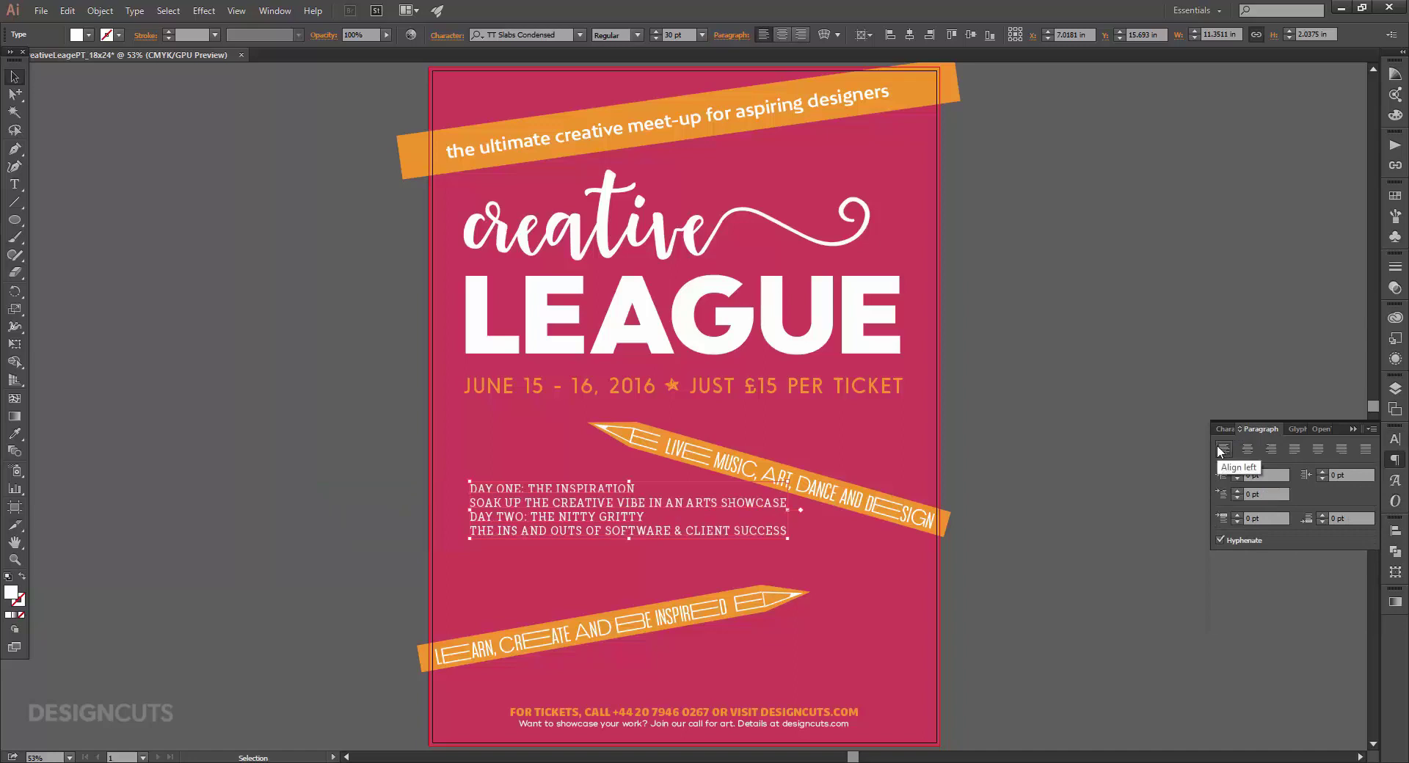
# Make the DAY ONE: THE INSPIRATION line orange.
pyautogui.press('t')
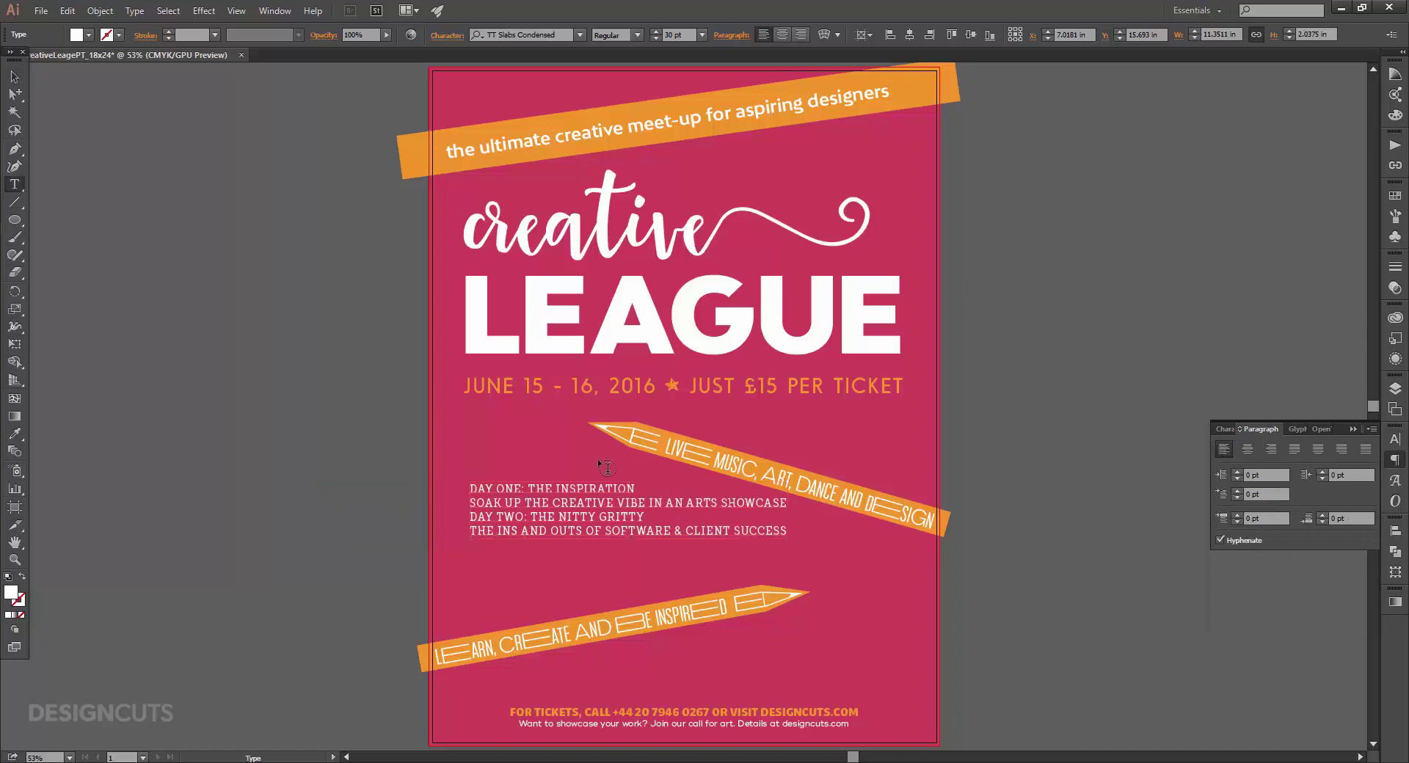
pyautogui.tripleClick(539, 488)
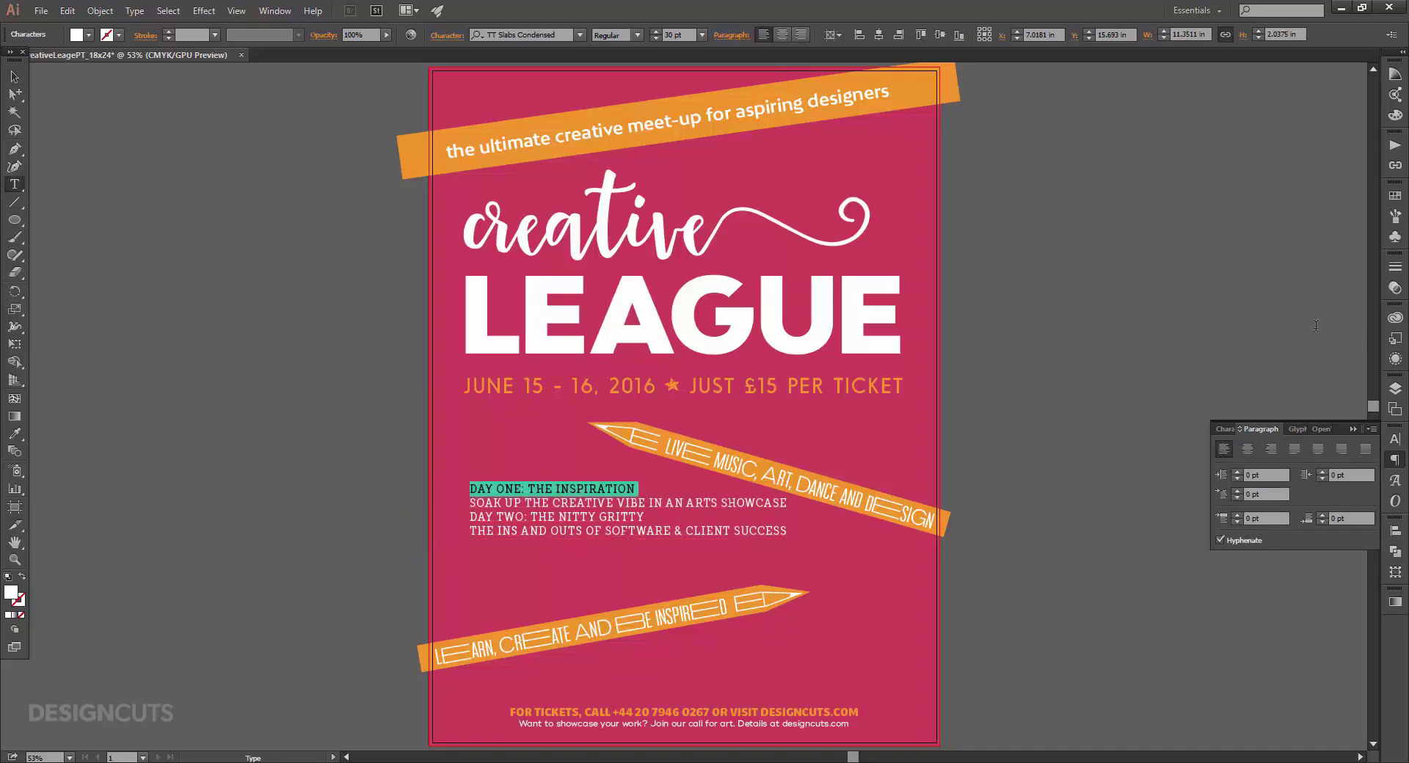
pyautogui.click(1395, 195)
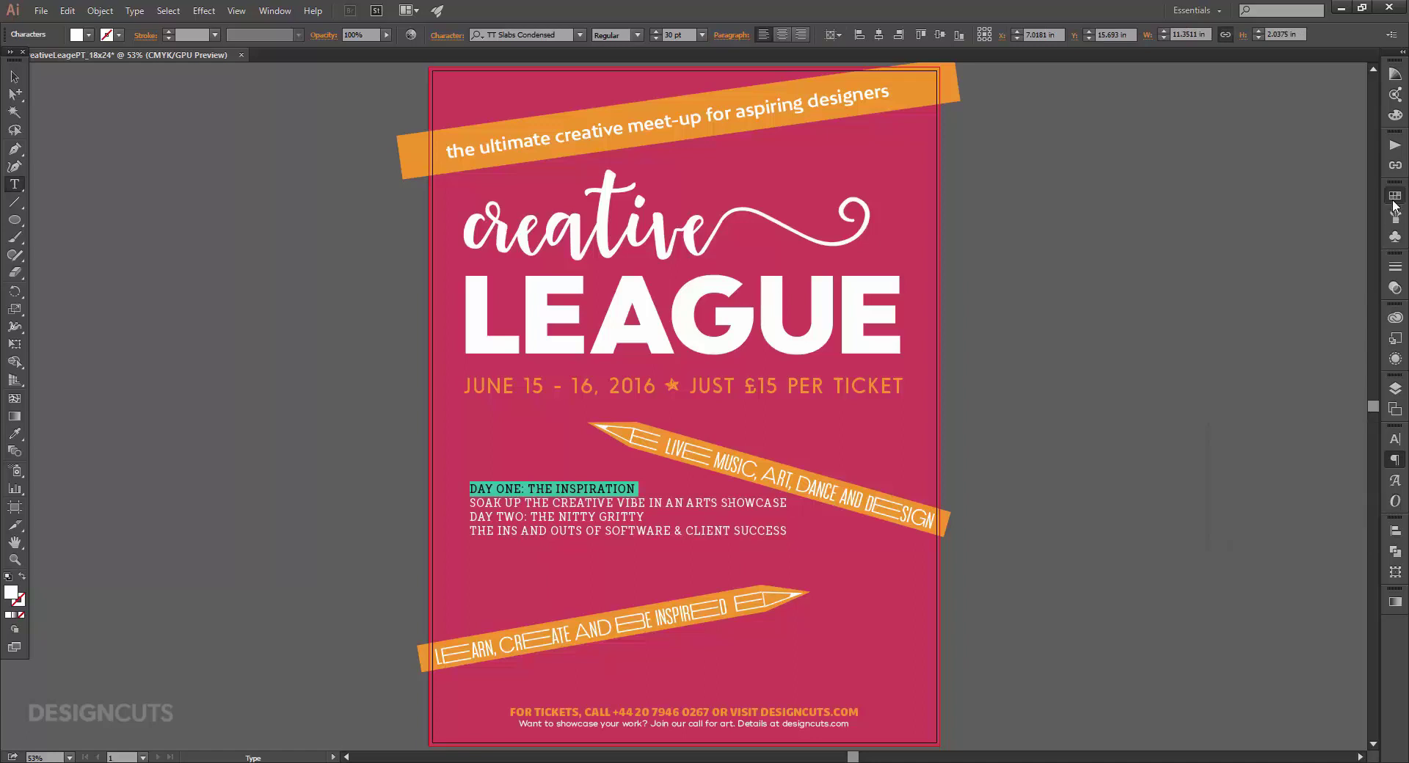
pyautogui.click(1254, 258)
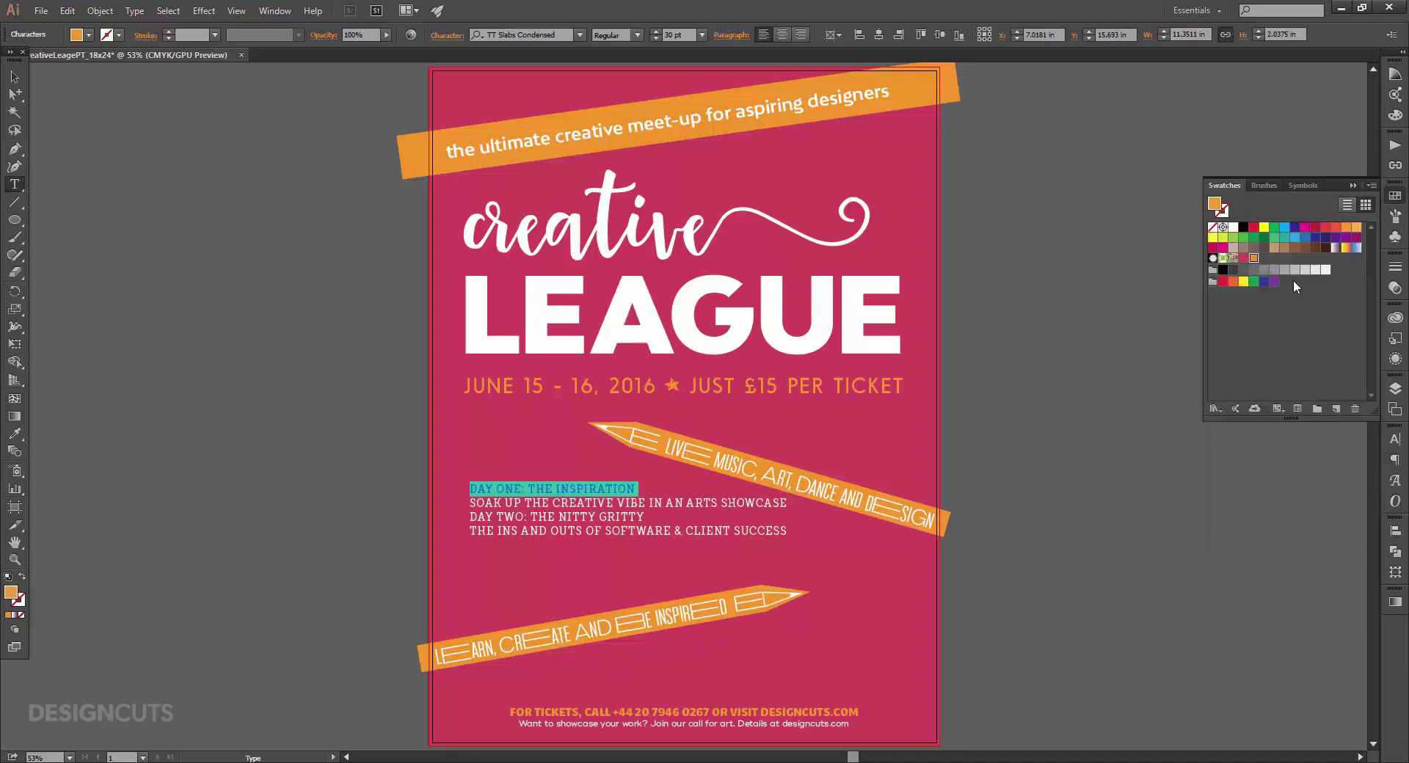
# Set the DAY ONE heading to Ink Bandits Sans, 50 pt, with tracking 0.
pyautogui.click(1395, 439)
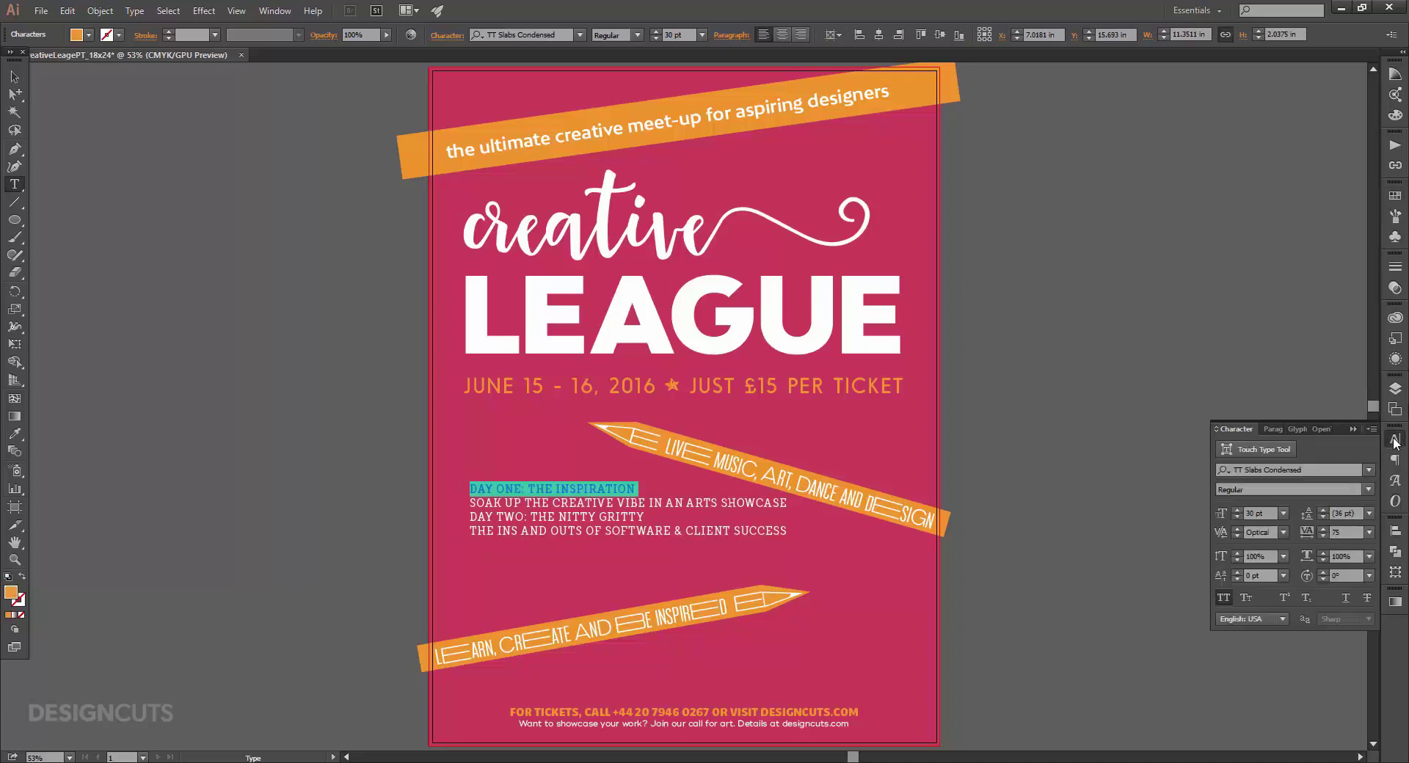
pyautogui.click(1299, 466)
pyautogui.click(1310, 466)
pyautogui.write('ink bandits')
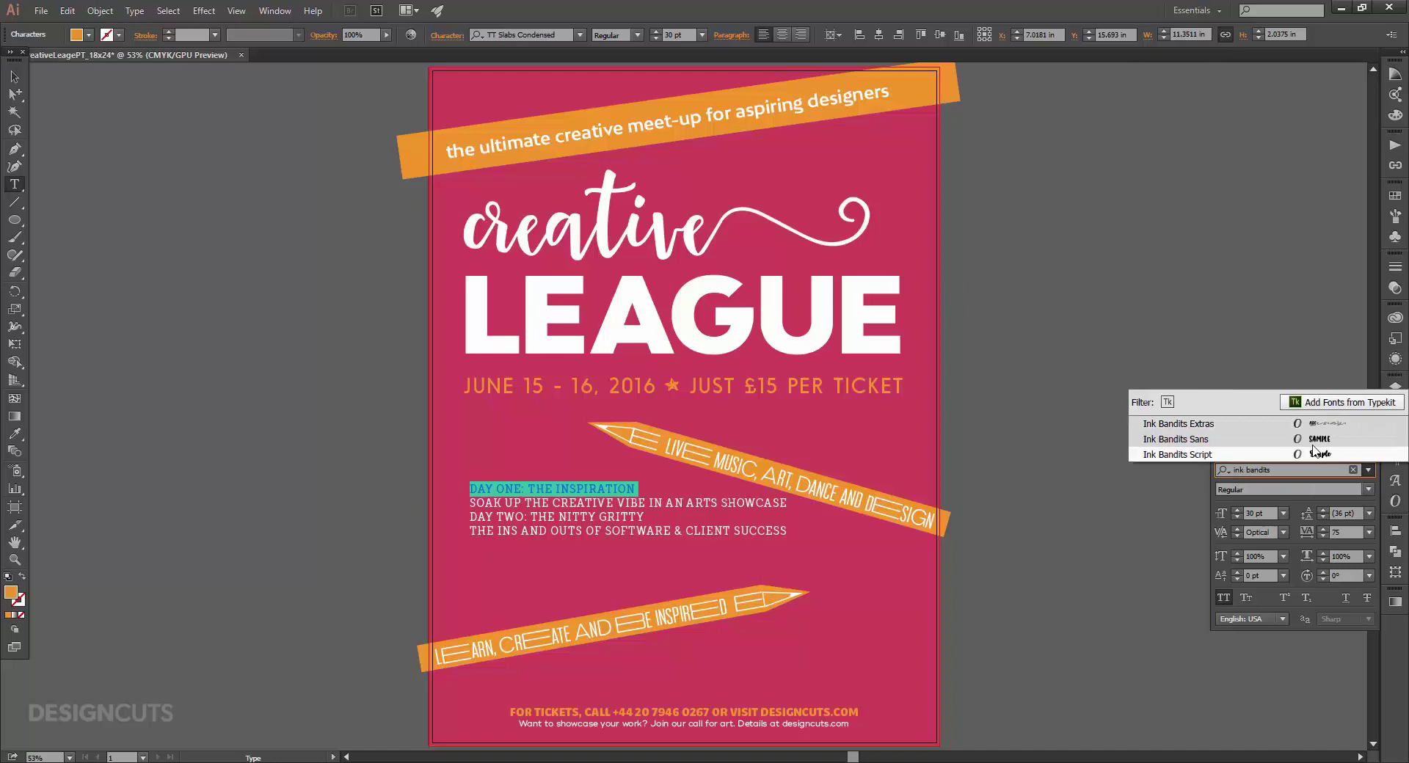
pyautogui.click(1315, 439)
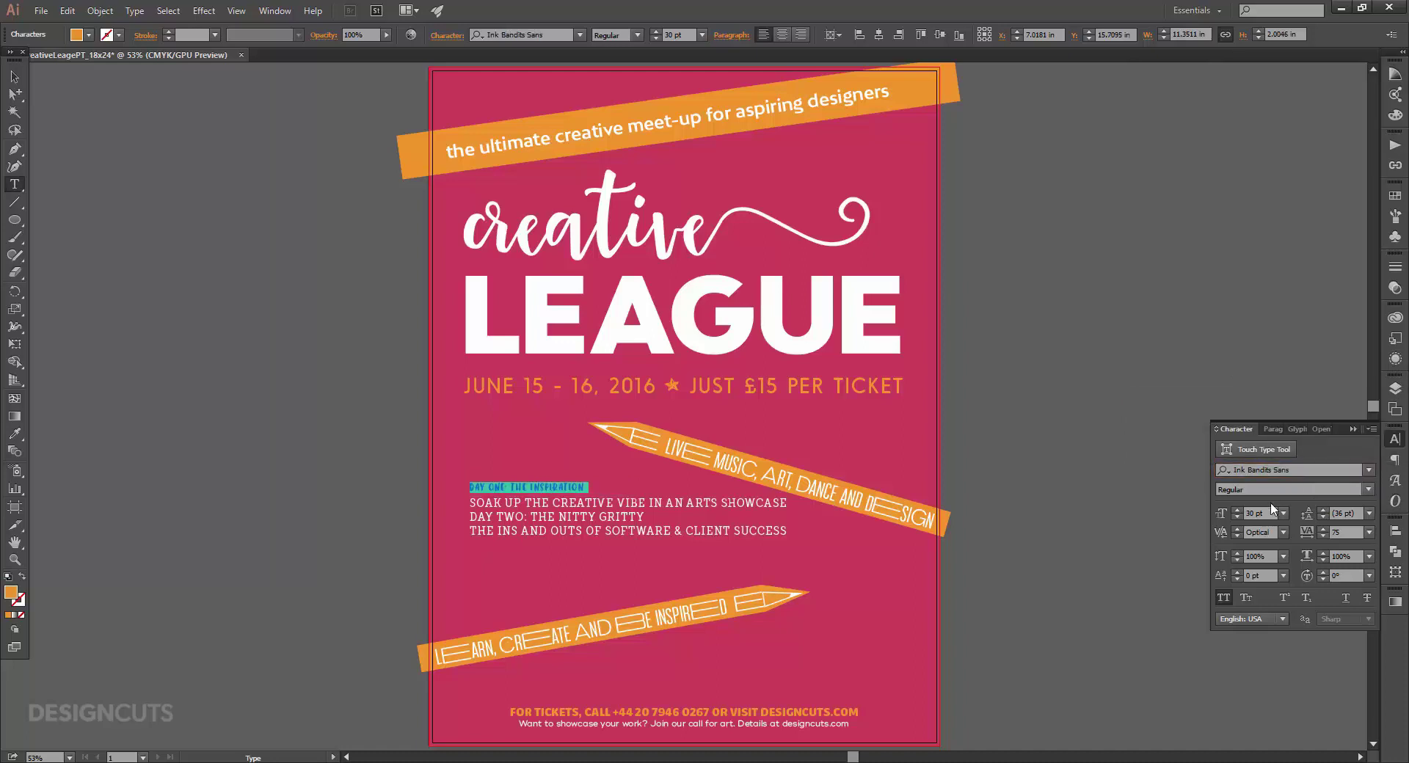
pyautogui.click(1243, 509)
pyautogui.write('50')
pyautogui.press('Return')
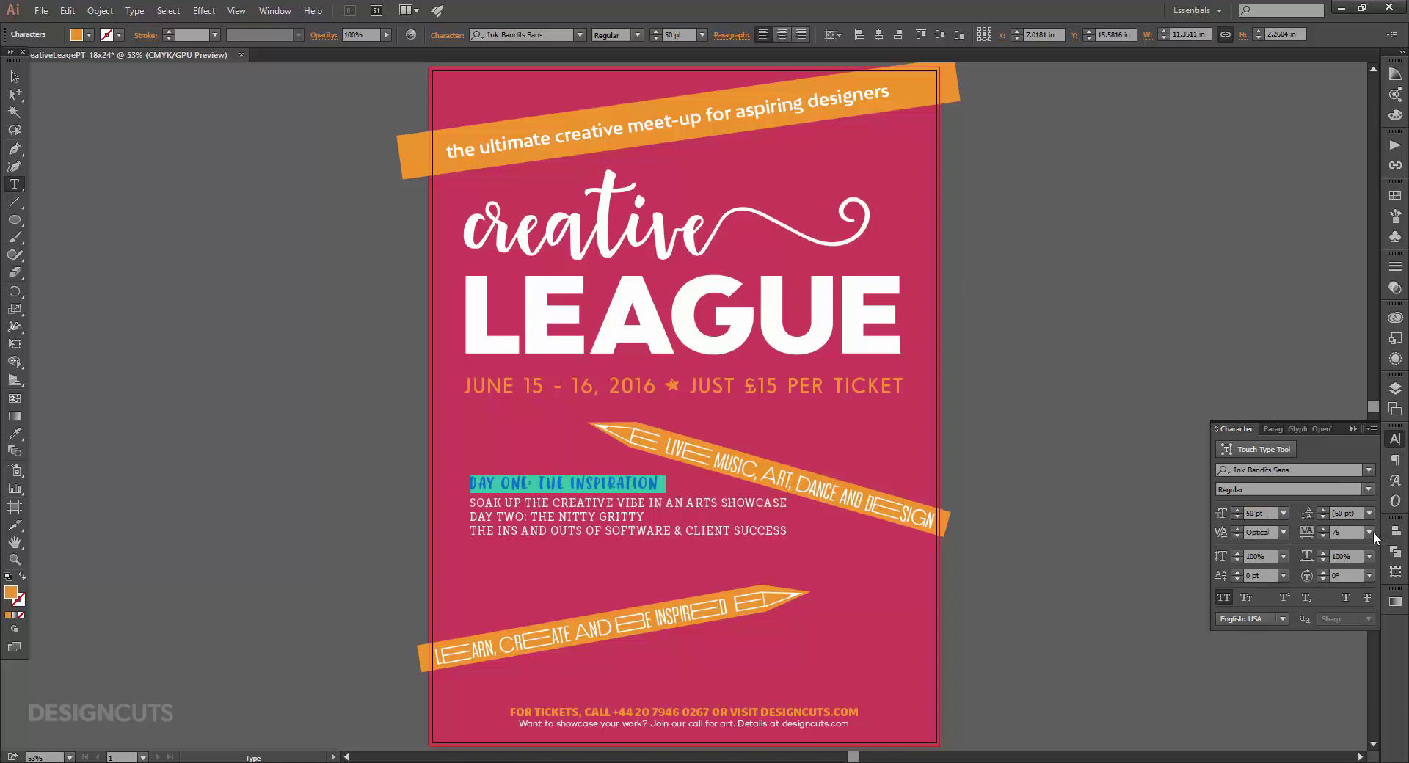
pyautogui.click(1370, 533)
pyautogui.click(1360, 399)
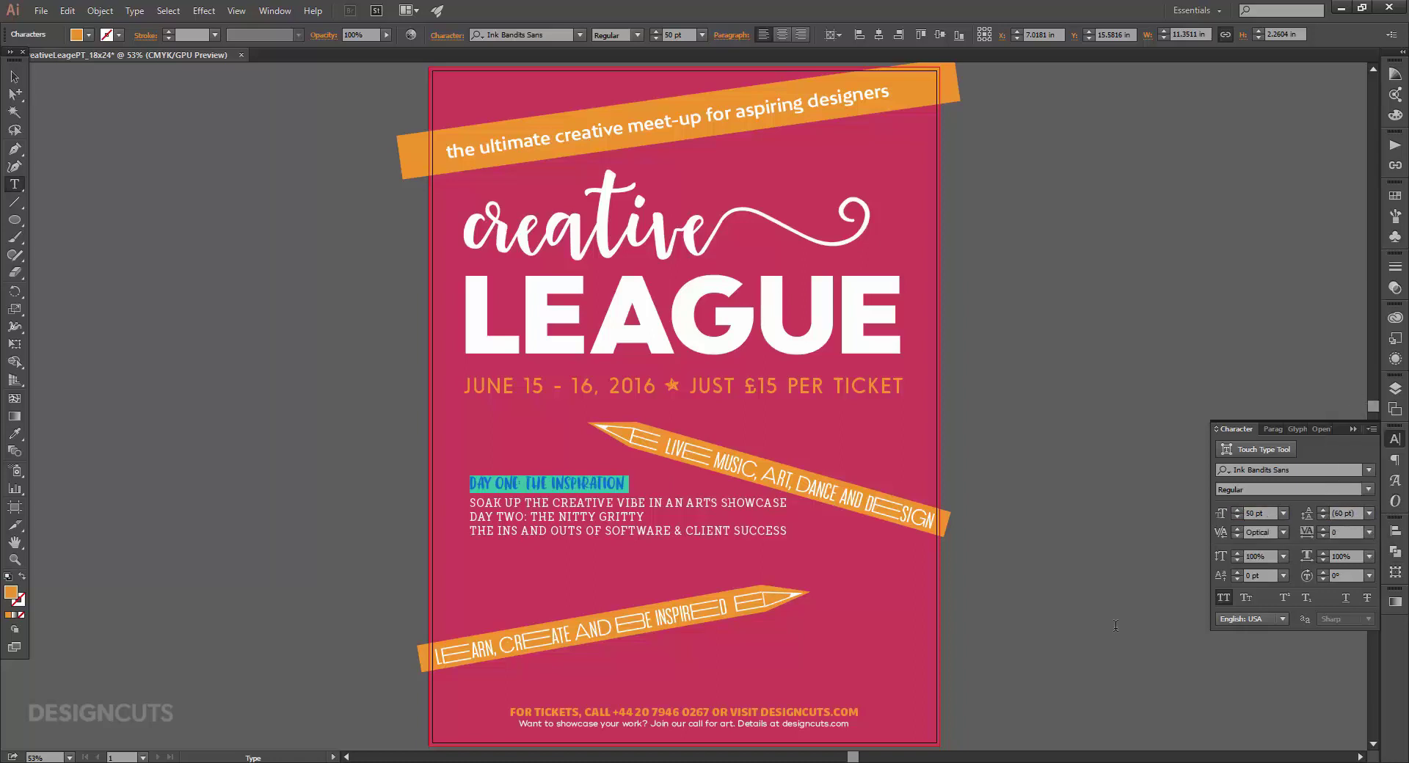
pyautogui.tripleClick(615, 517)
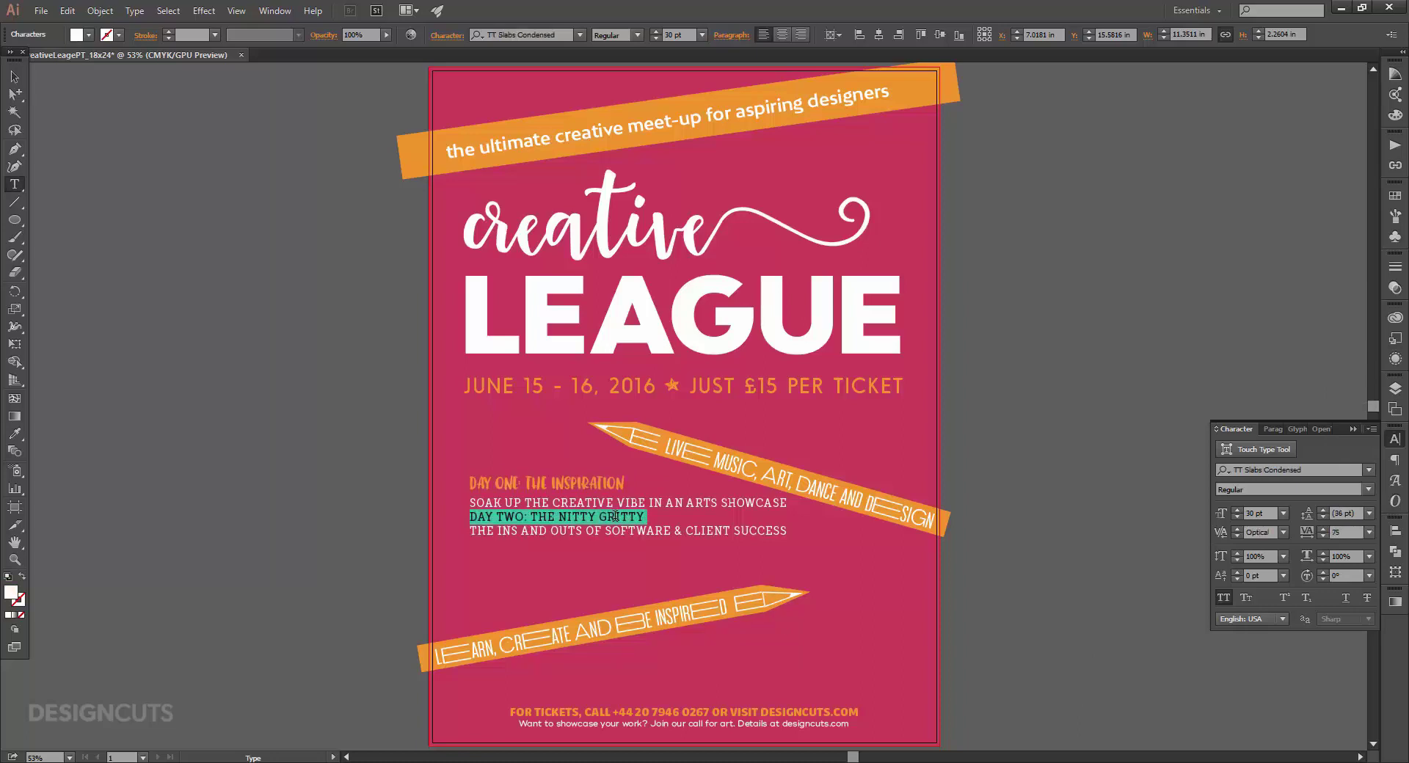
# Copy the DAY ONE heading style onto DAY TWO and add extra leading above it.
pyautogui.click(14, 434)
pyautogui.click(565, 482)
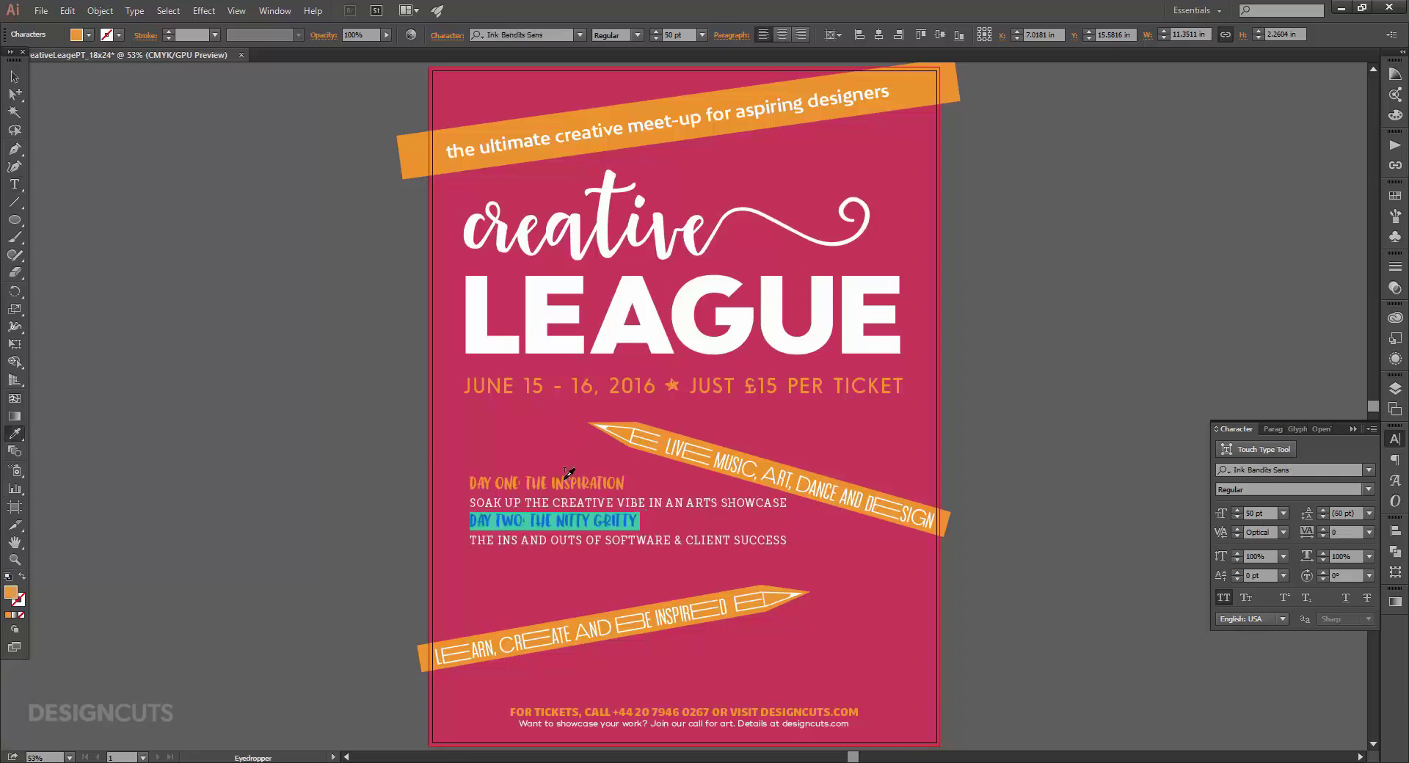
pyautogui.click(14, 185)
pyautogui.hotkey('alt', 'Down')
pyautogui.hotkey('alt', 'Down')
pyautogui.hotkey('alt', 'Down')
pyautogui.hotkey('alt', 'Down')
pyautogui.hotkey('alt', 'Down')
pyautogui.hotkey('alt', 'Down')
pyautogui.hotkey('alt', 'Down')
pyautogui.hotkey('alt', 'Down')
pyautogui.hotkey('alt', 'Down')
pyautogui.hotkey('alt', 'Down')
pyautogui.hotkey('alt', 'Down')
pyautogui.hotkey('alt', 'Down')
pyautogui.hotkey('alt', 'Down')
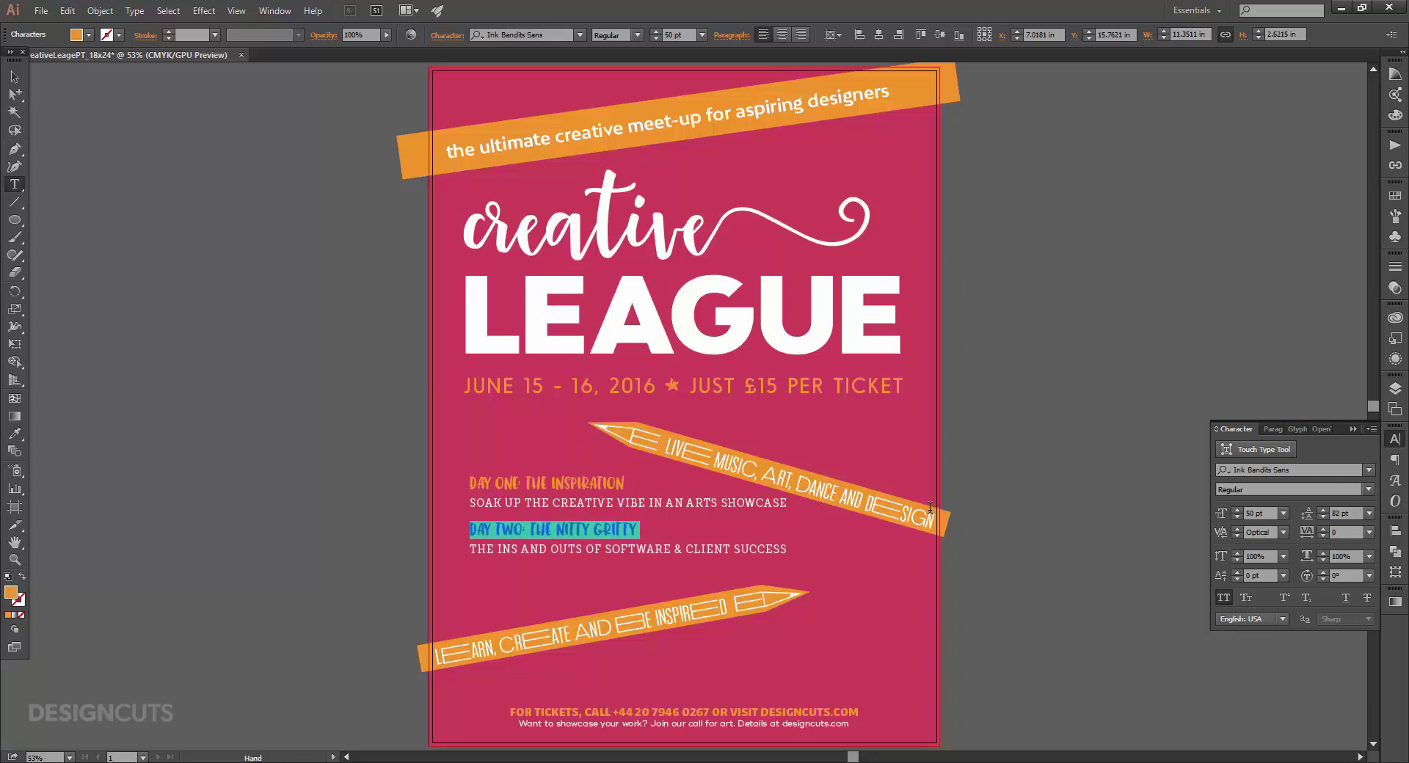
pyautogui.hotkey('alt', 'Down')
pyautogui.hotkey('alt', 'Down')
pyautogui.hotkey('alt', 'Down')
pyautogui.hotkey('alt', 'Down')
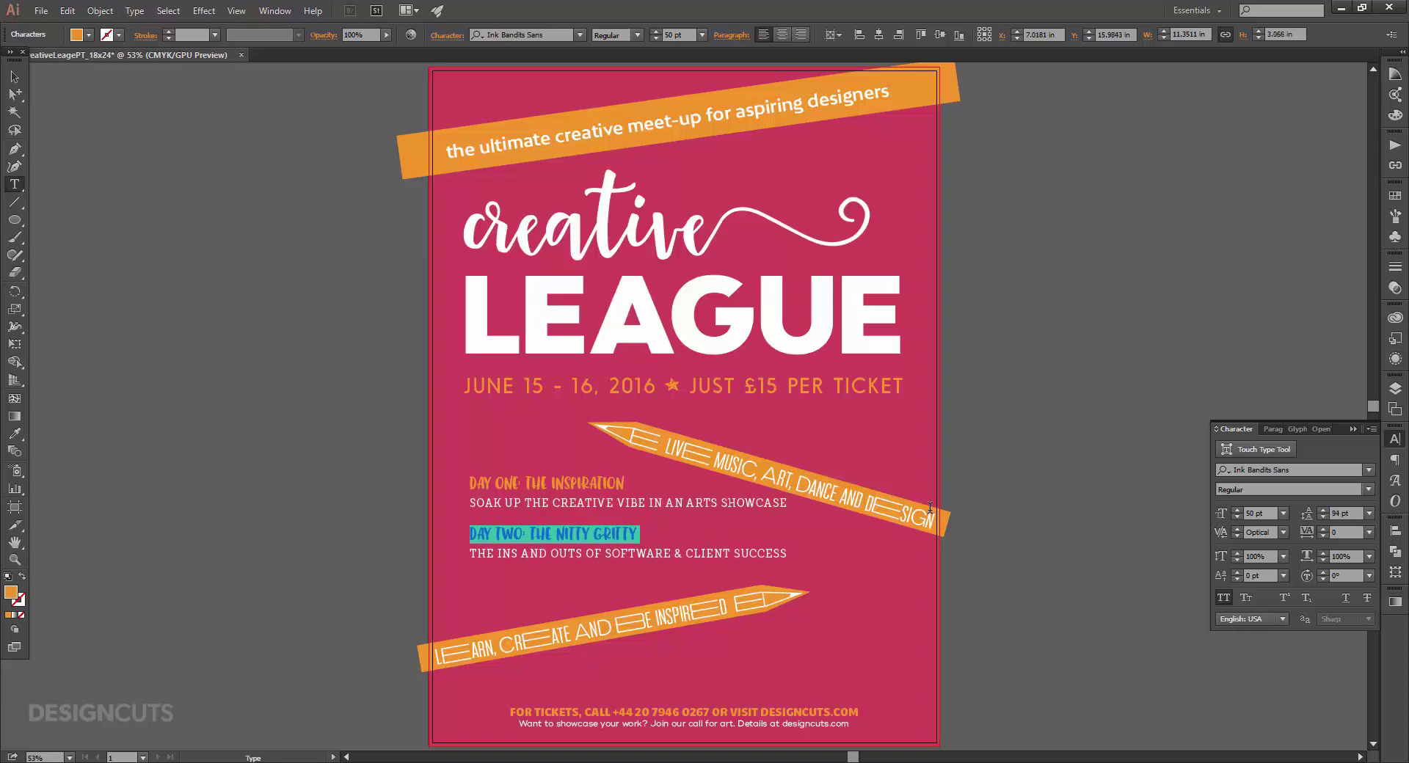
# Move the schedule text block slightly lower on the poster and deselect it.
pyautogui.click(11, 77)
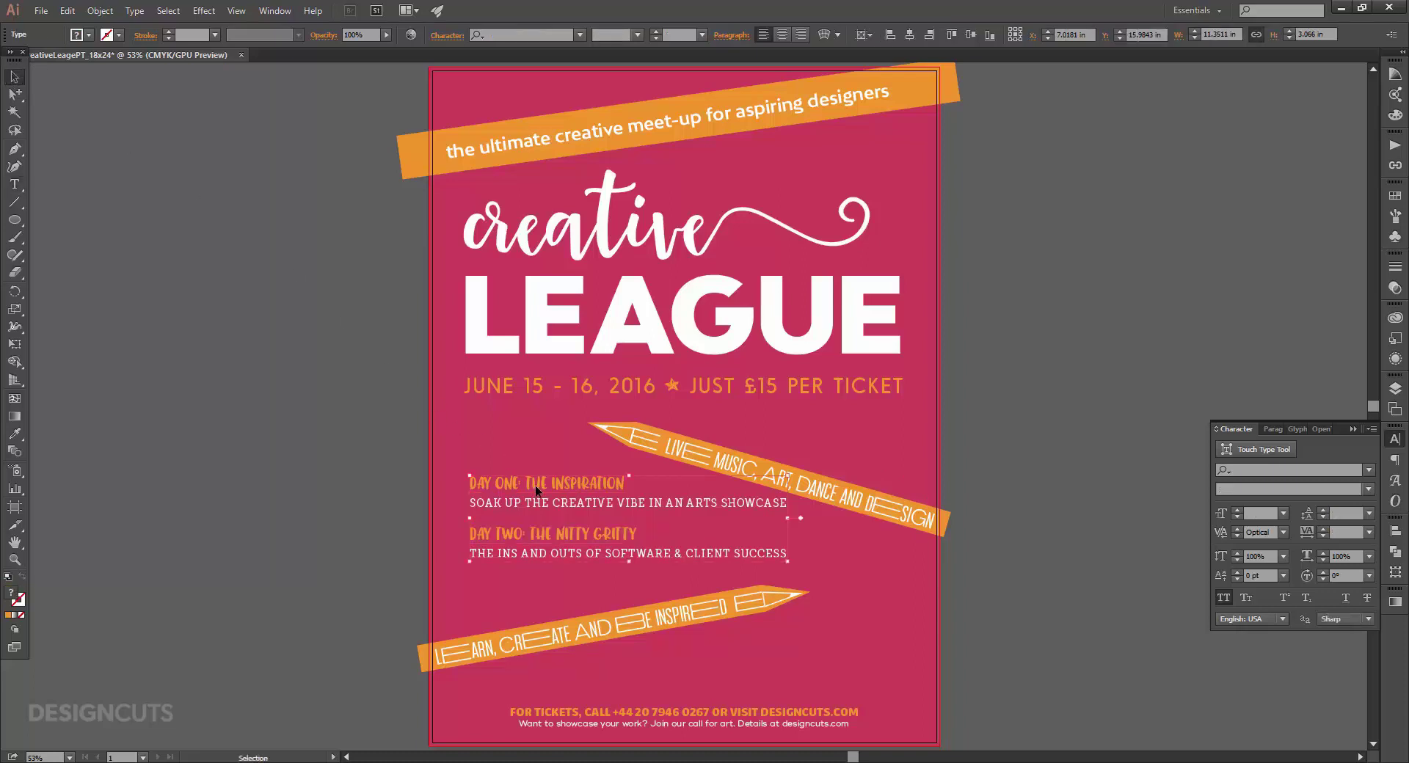
pyautogui.moveTo(536, 487); pyautogui.dragTo(530, 496)
pyautogui.click(256, 453)
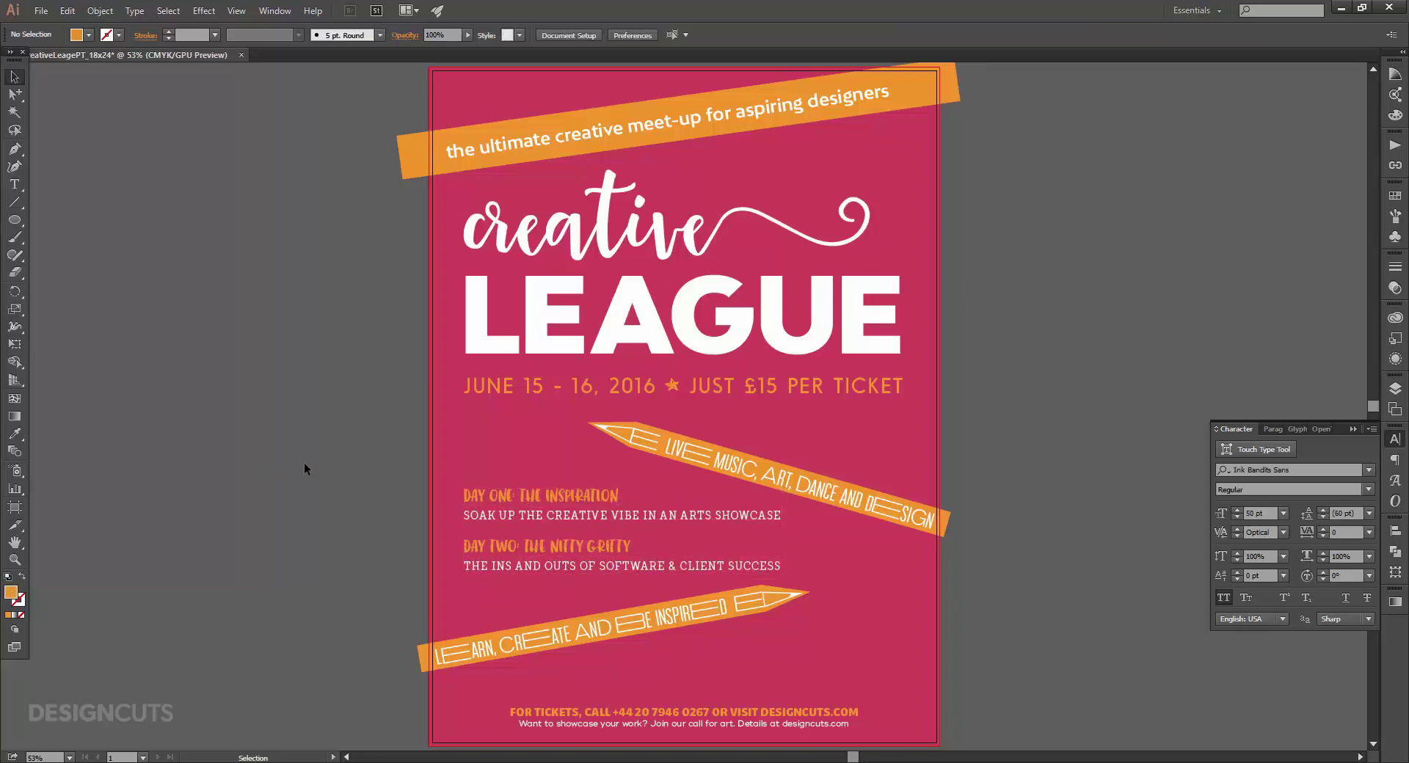
# Turn off All Caps and set tracking 0 on the 'soak up the creative vibe' line.
pyautogui.press('t')
pyautogui.tripleClick(635, 516)
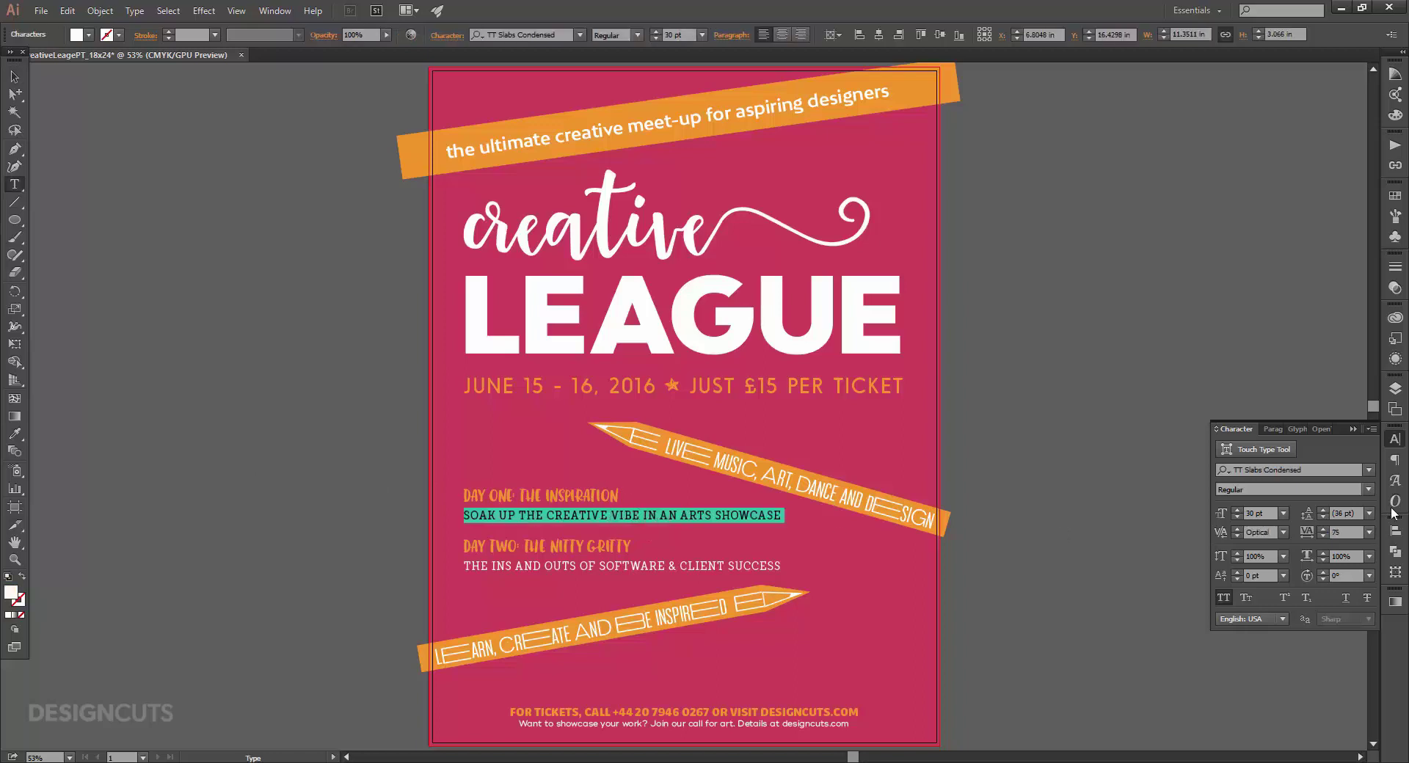
pyautogui.click(1371, 428)
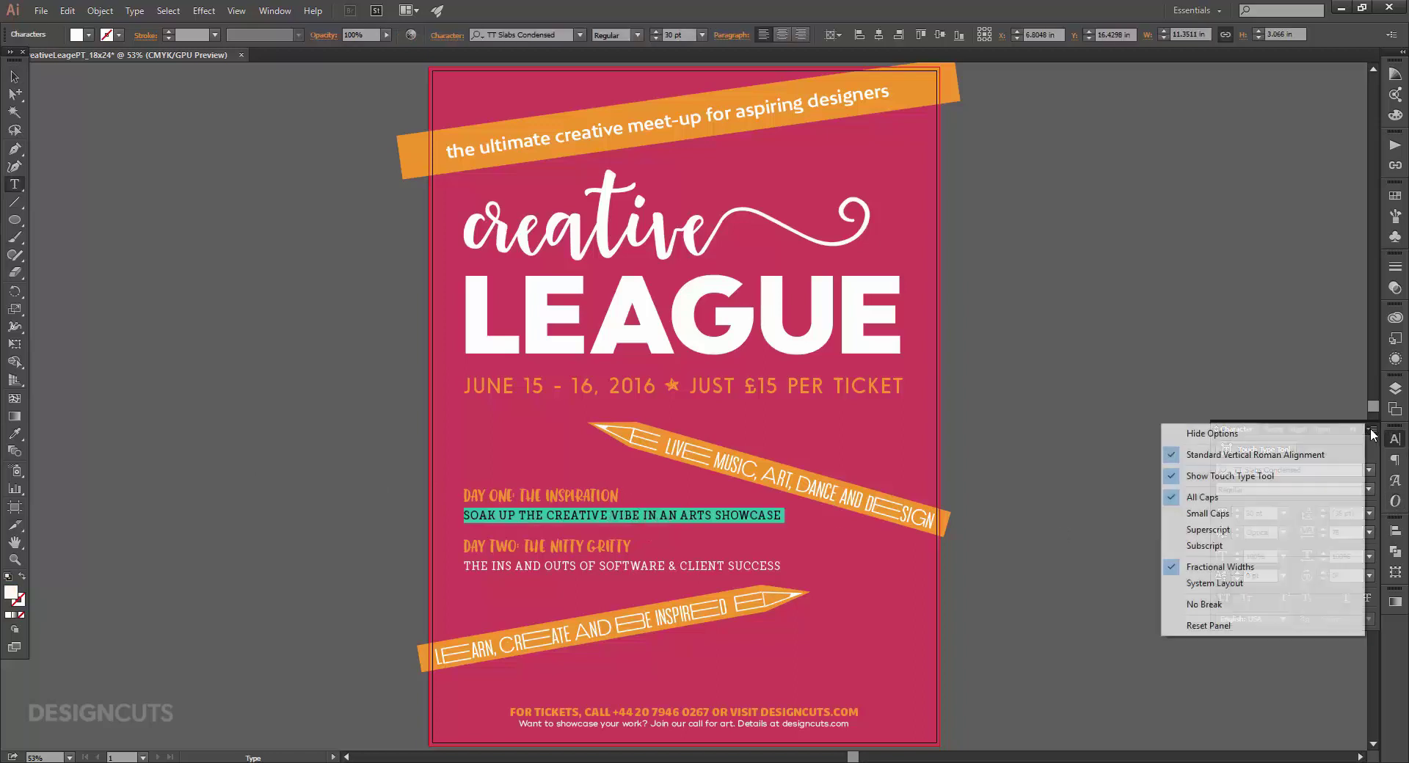
pyautogui.click(1273, 496)
pyautogui.click(1368, 529)
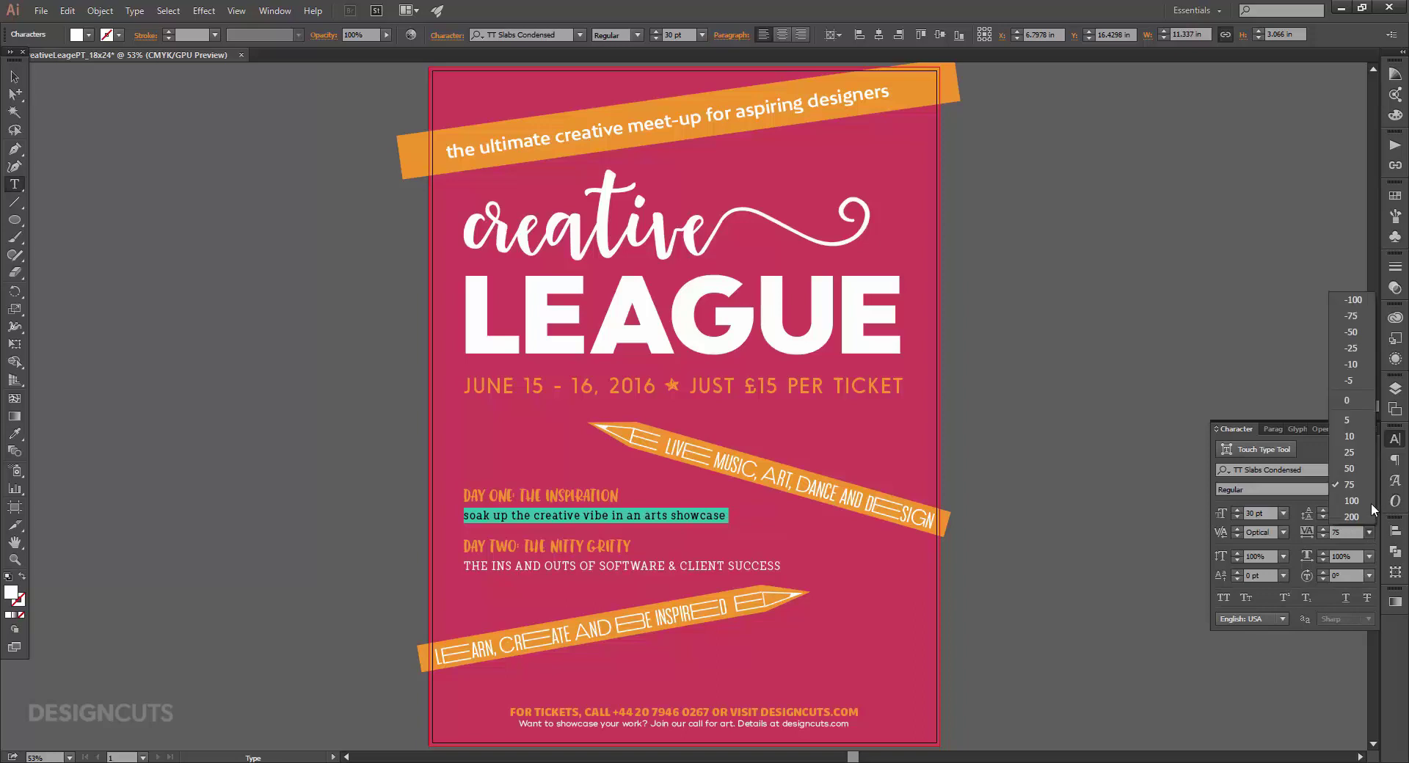
pyautogui.click(1355, 403)
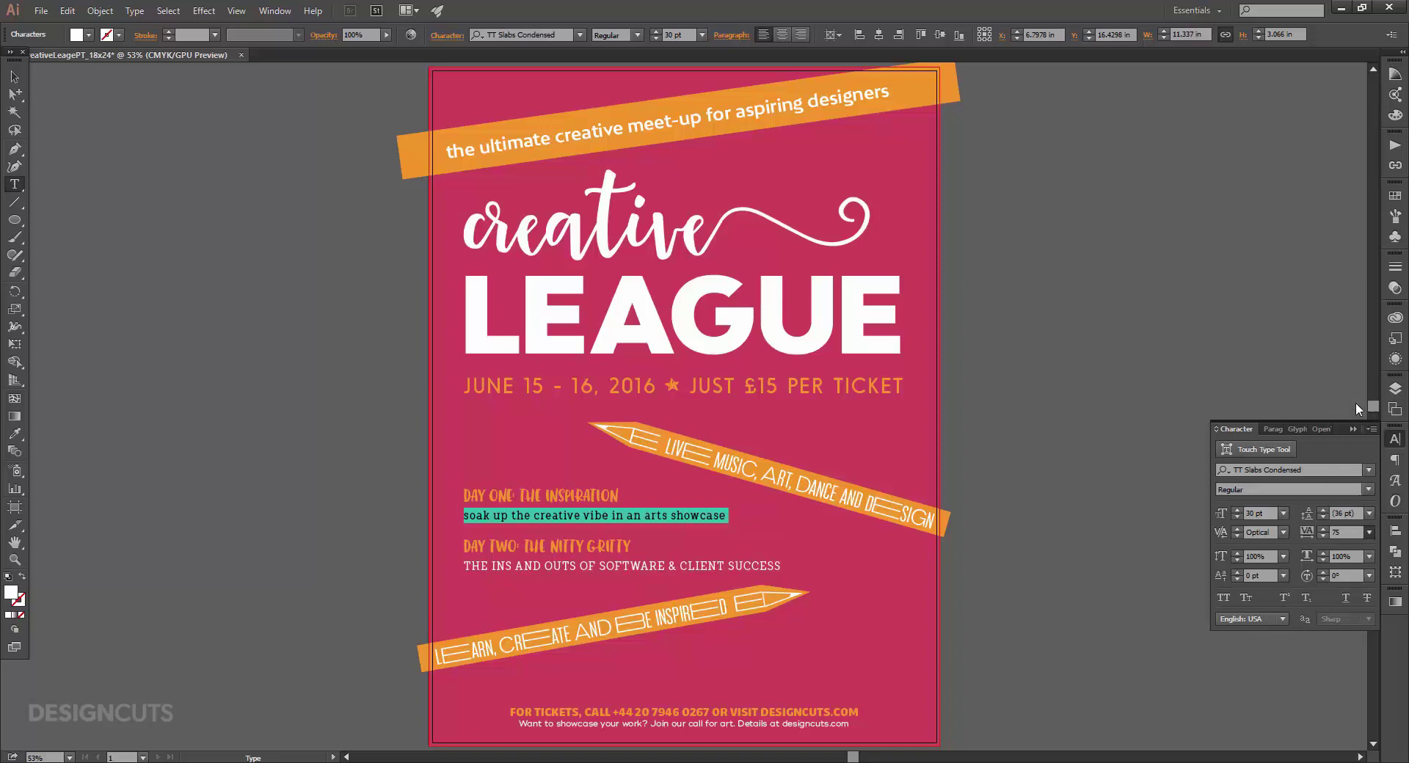
# Match the software & client success line to that lowercase body style.
pyautogui.tripleClick(715, 568)
pyautogui.click(14, 433)
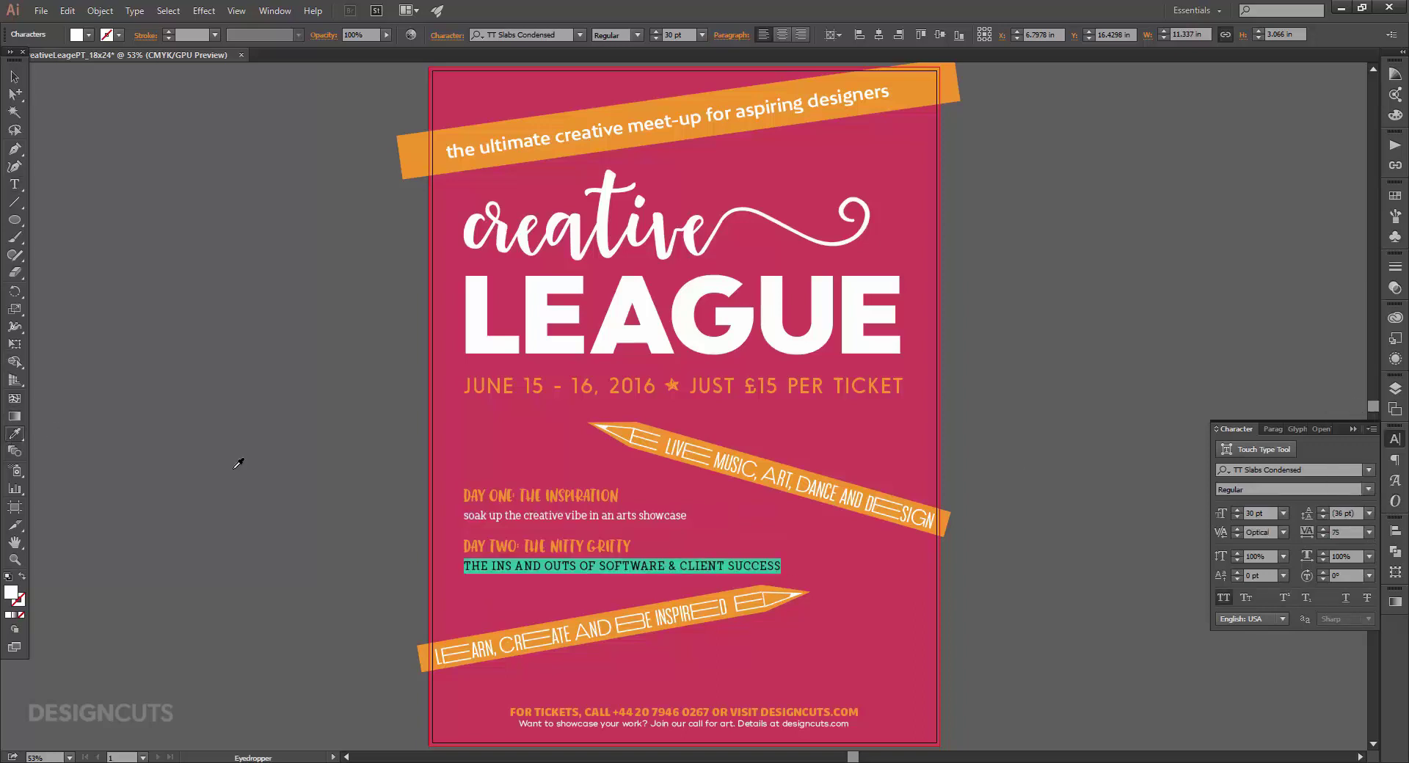
pyautogui.click(596, 516)
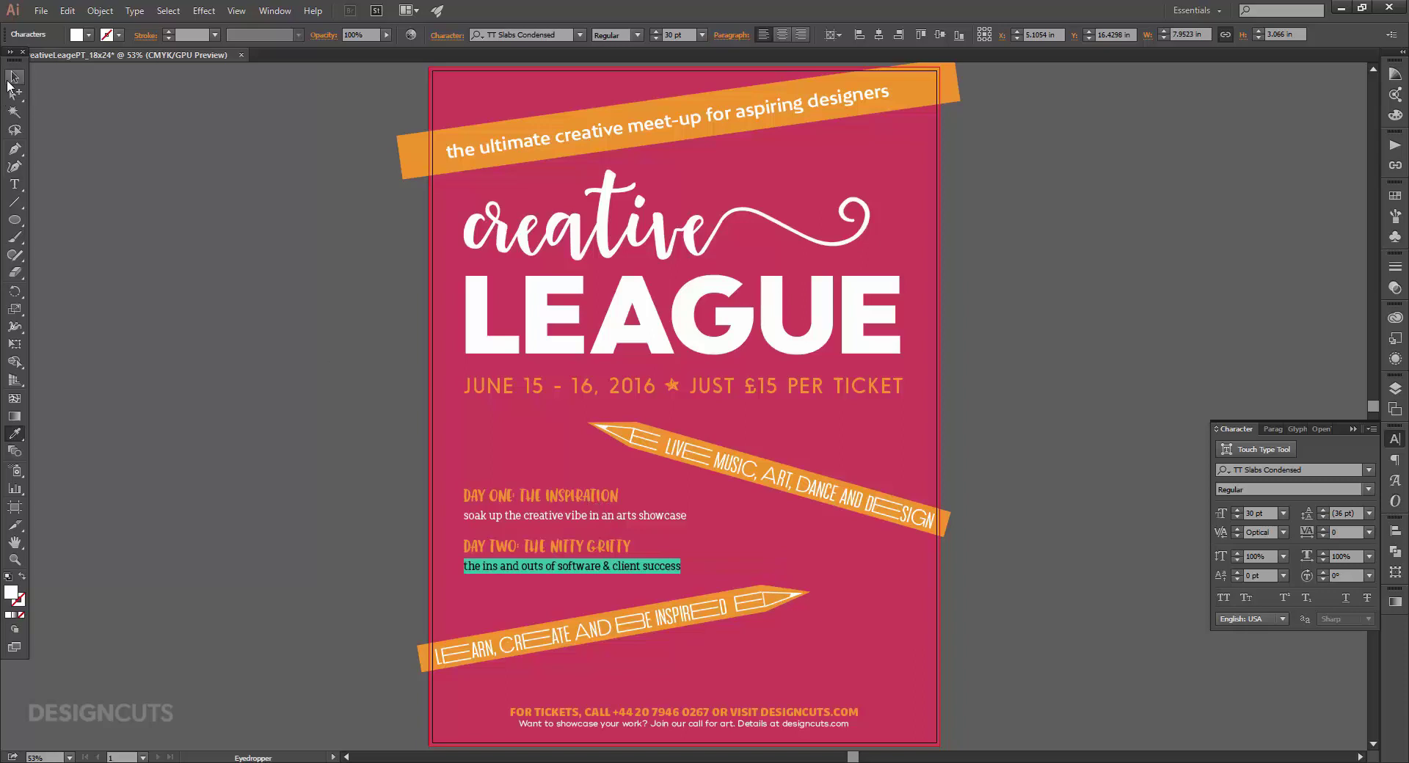
pyautogui.click(15, 76)
# Shift the schedule text block slightly up into its final position.
pyautogui.click(179, 227)
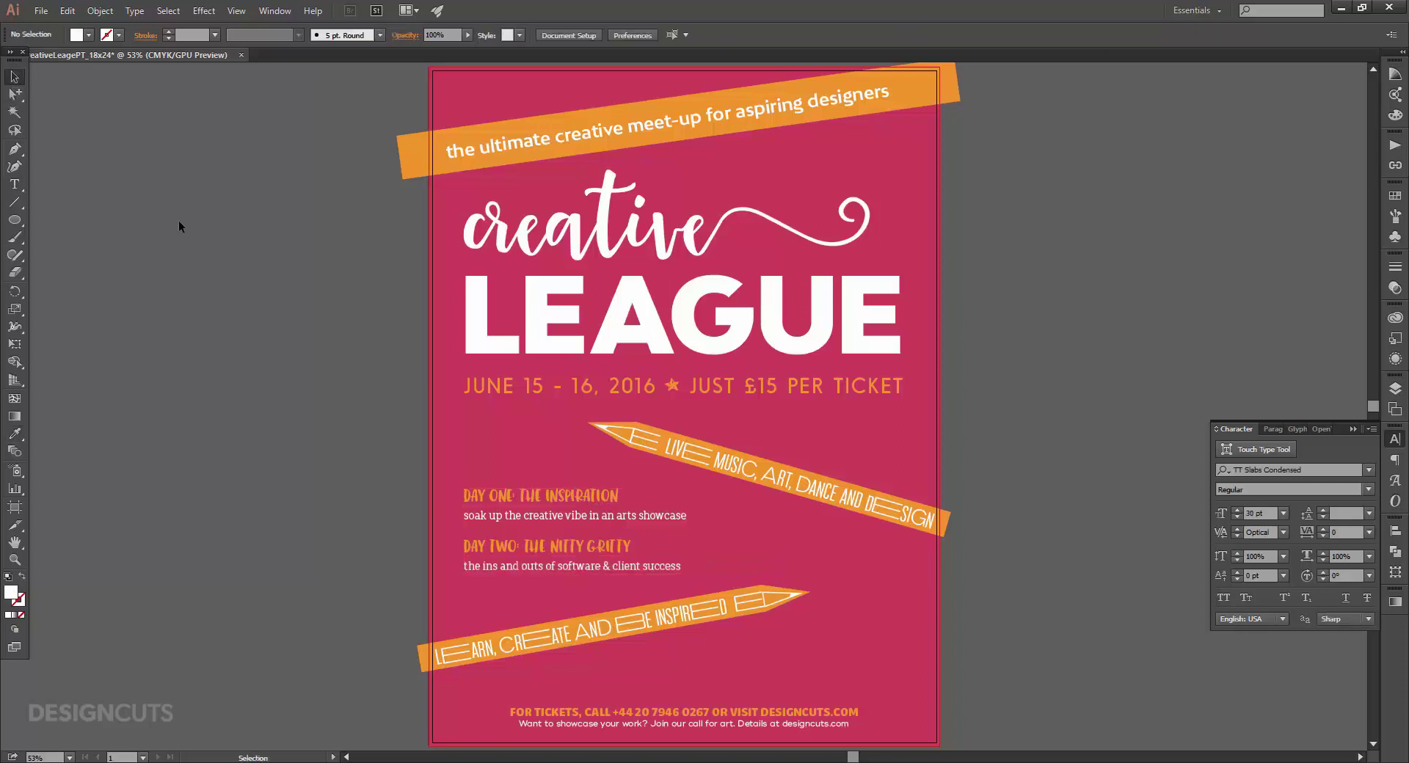
pyautogui.moveTo(596, 497); pyautogui.dragTo(595, 491)
pyautogui.click(284, 431)
pyautogui.click(523, 507)
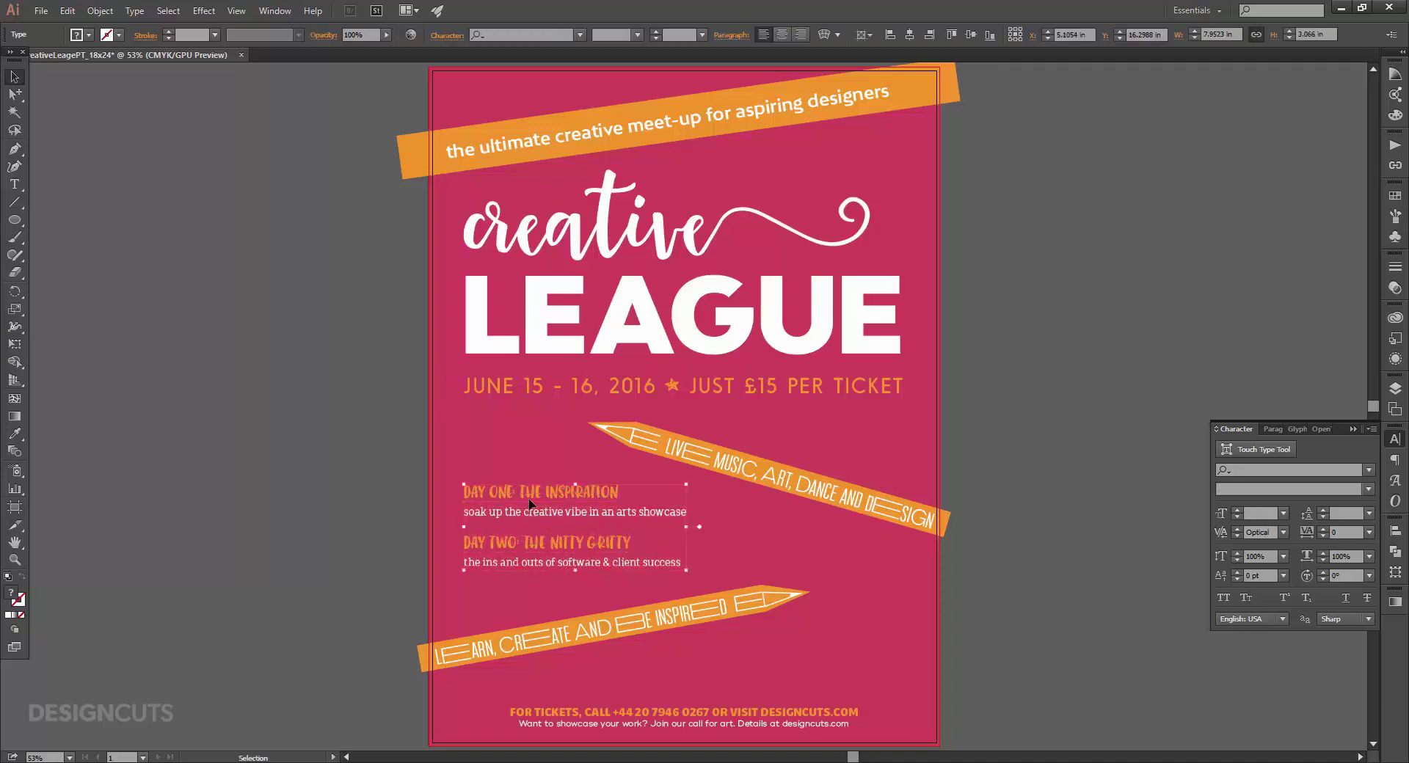
pyautogui.press('Down')
pyautogui.press('Down')
pyautogui.press('Down')
pyautogui.click(393, 488)
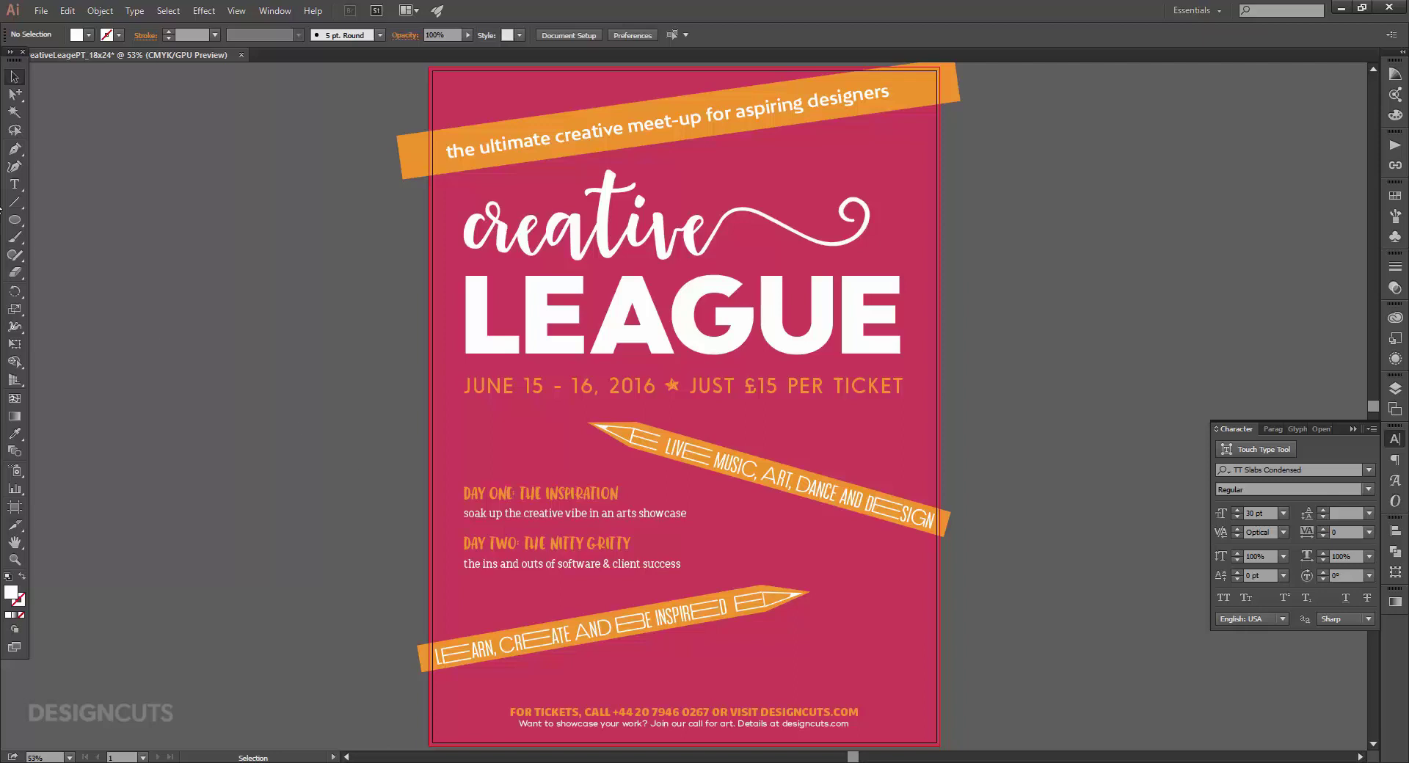
# Create a 5.4 in by 5.4 in circle with the Ellipse tool.
pyautogui.click(14, 219)
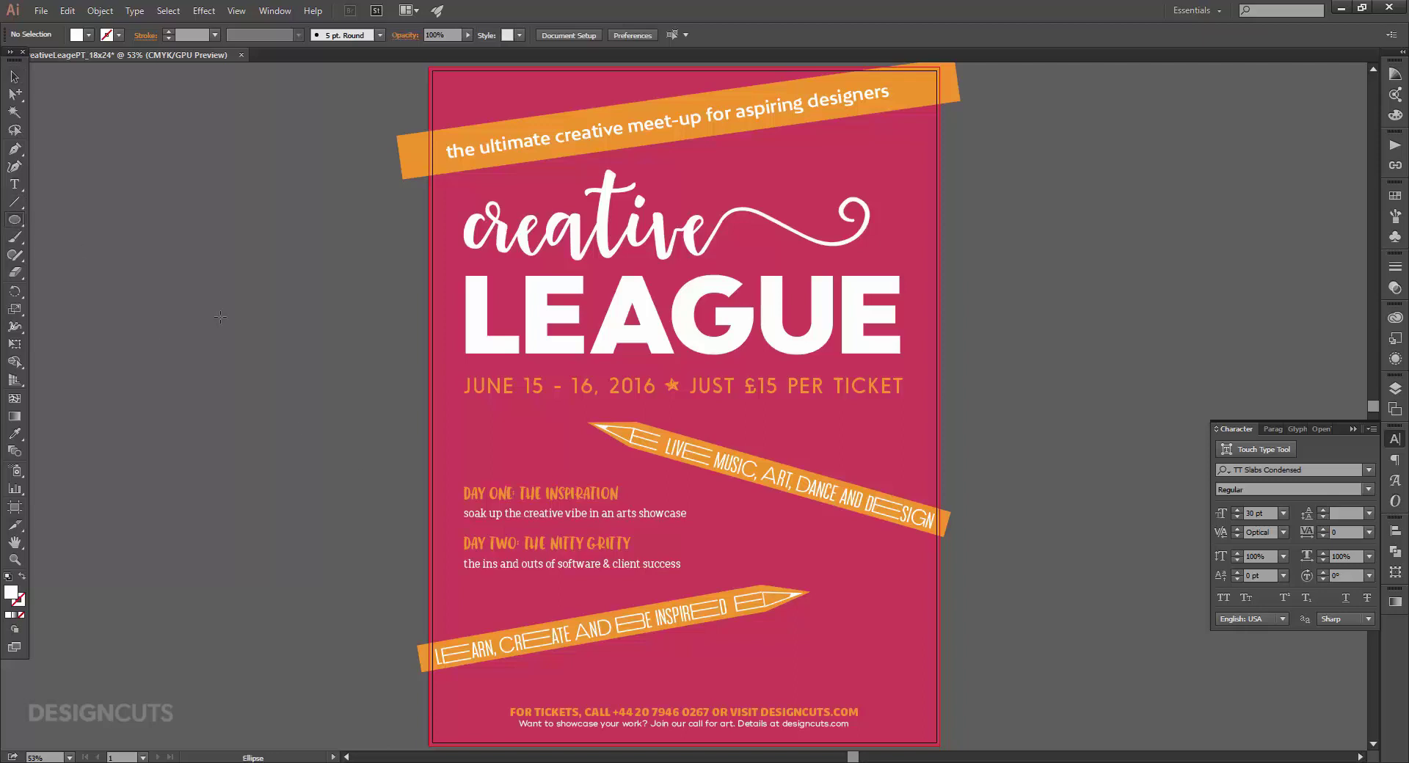
pyautogui.click(552, 433)
pyautogui.write('5.')
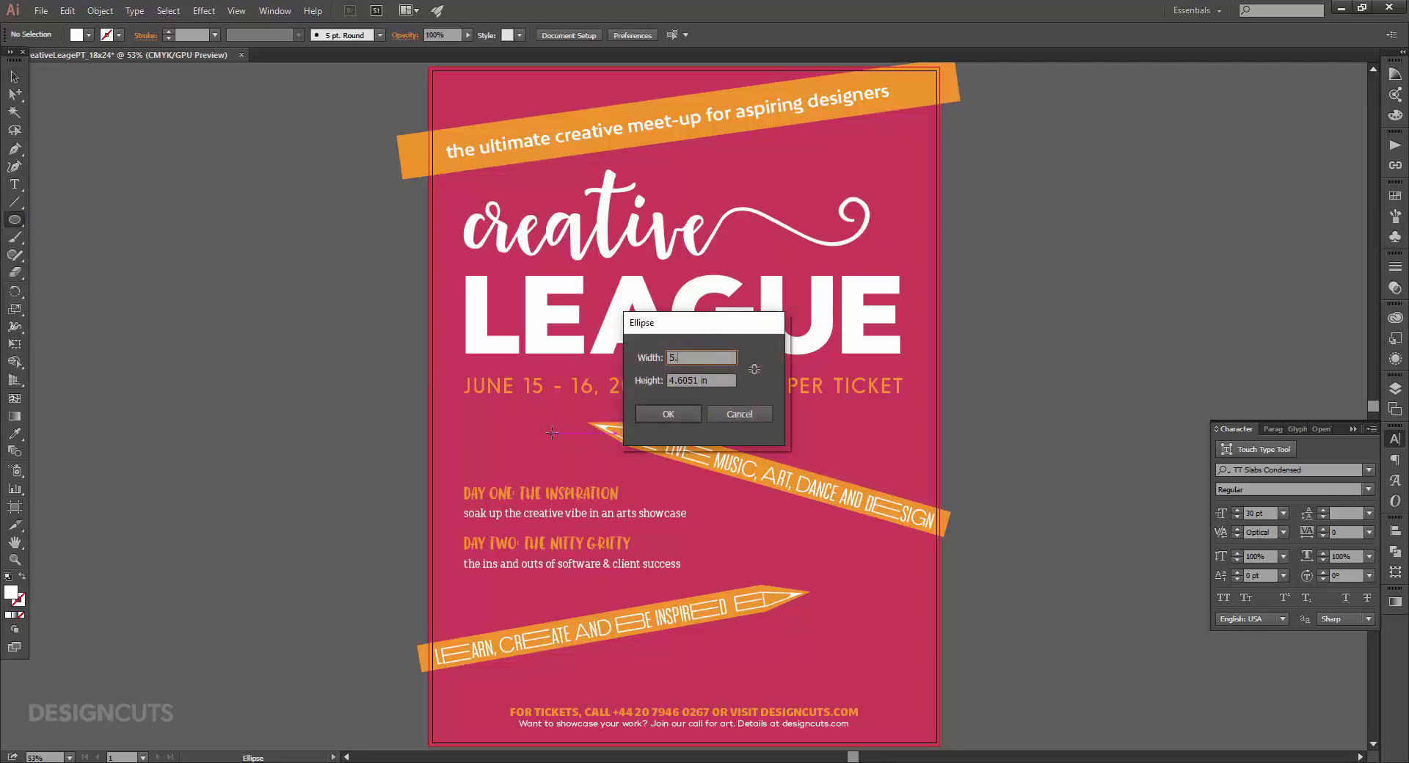
pyautogui.write('4')
pyautogui.press('Tab')
pyautogui.write('5.4')
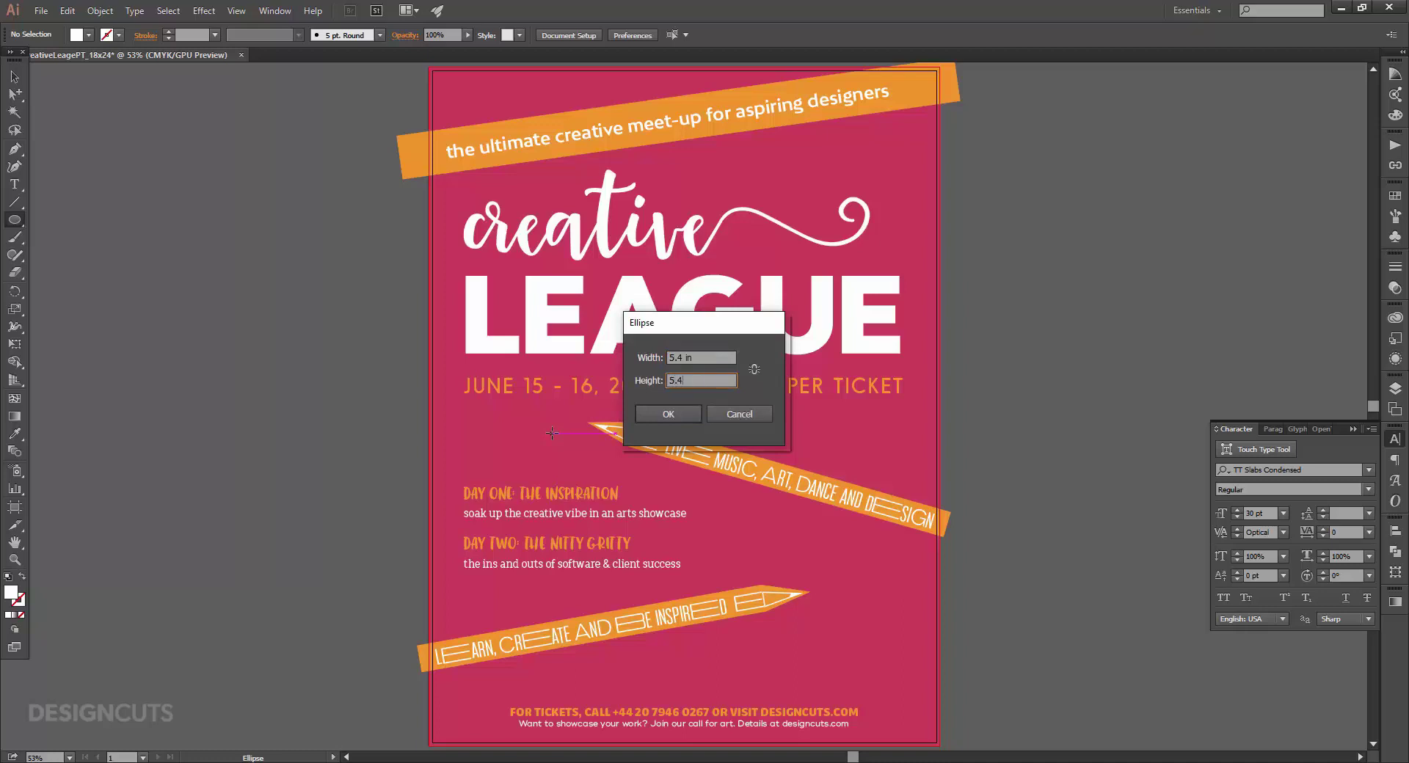
pyautogui.press('Tab')
pyautogui.click(647, 407)
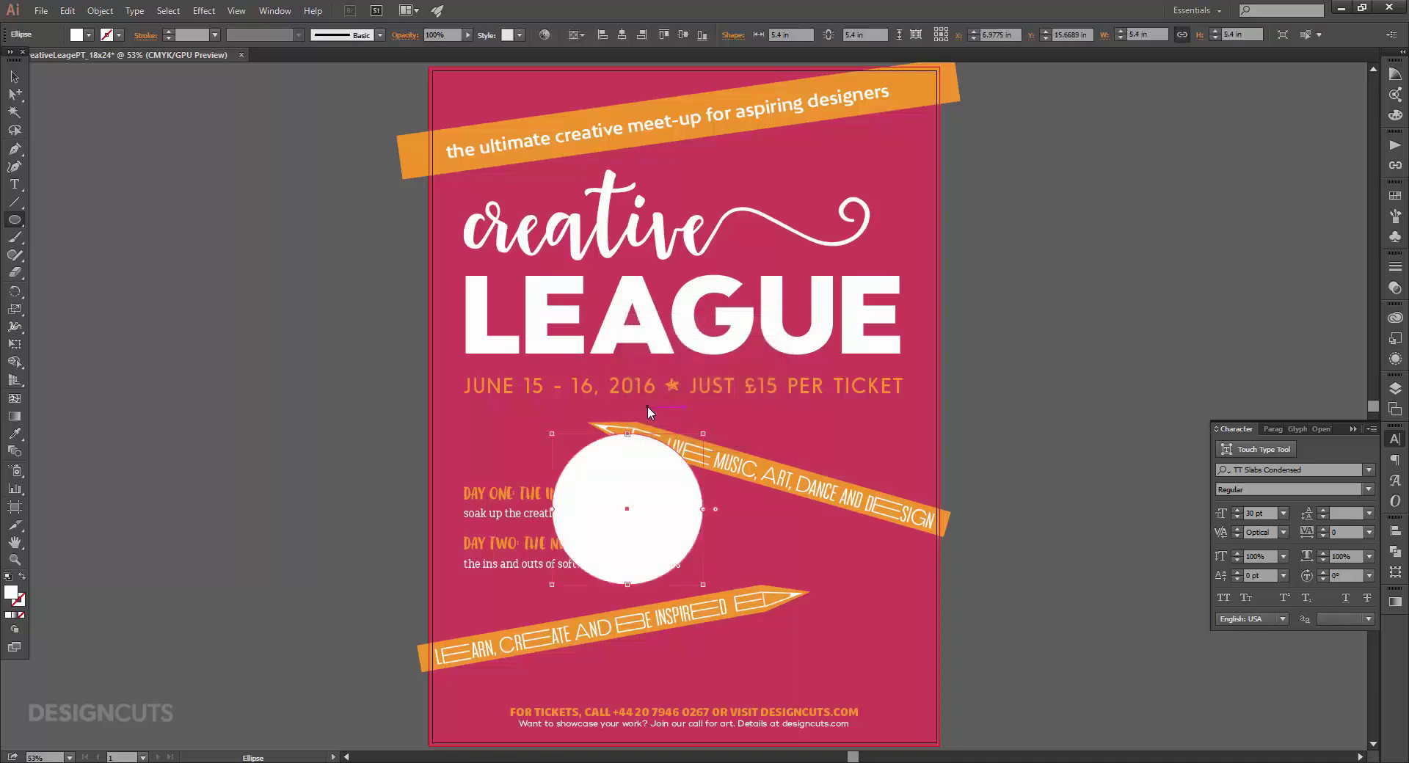
# Move the circle to the poster's lower right, over the lower pencil's tip.
pyautogui.click(18, 77)
pyautogui.moveTo(665, 516); pyautogui.dragTo(883, 622)
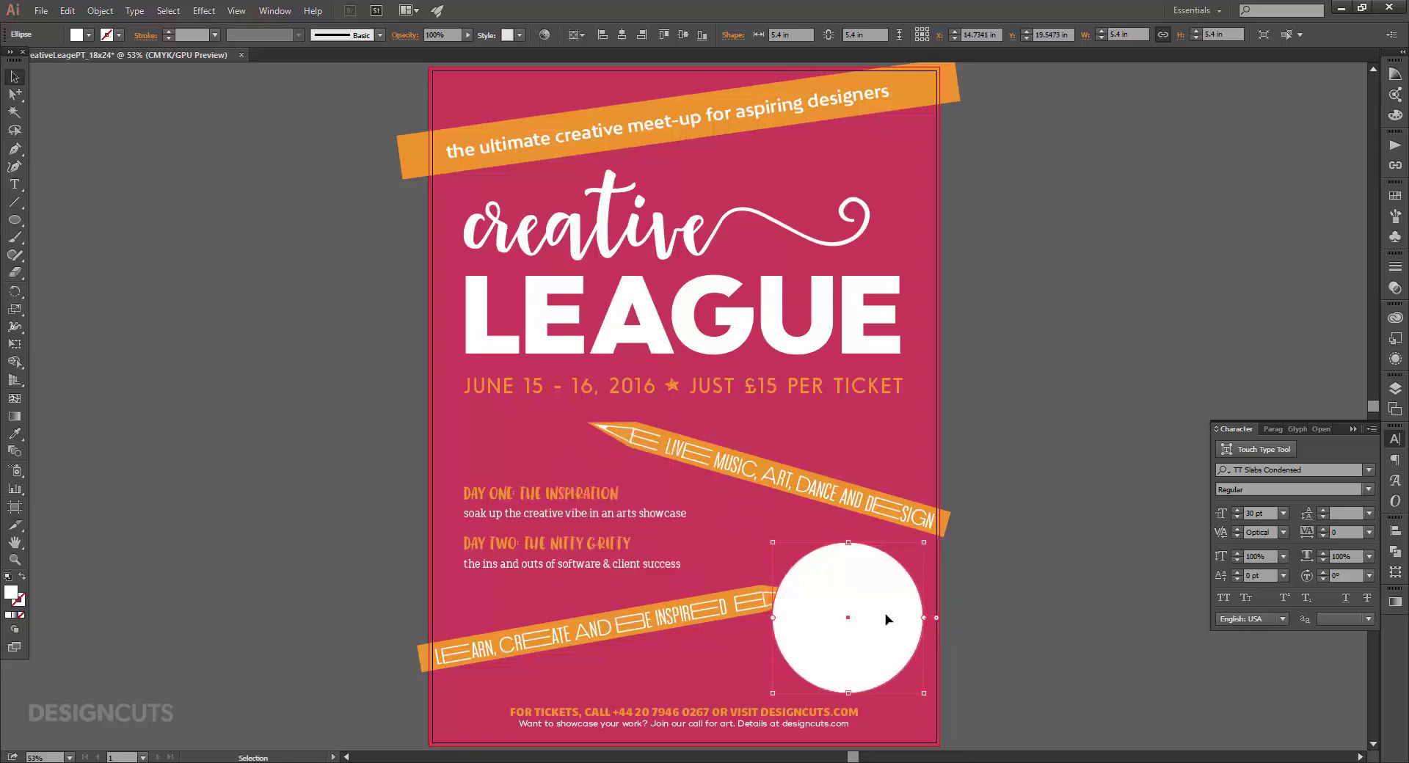
pyautogui.press('Right')
pyautogui.press('Right')
pyautogui.press('Right')
pyautogui.press('Right')
pyautogui.press('Down')
pyautogui.press('Down')
pyautogui.press('Down')
pyautogui.press('Down')
pyautogui.press('Right')
pyautogui.press('Right')
pyautogui.press('Up')
pyautogui.press('Right')
pyautogui.press('Right')
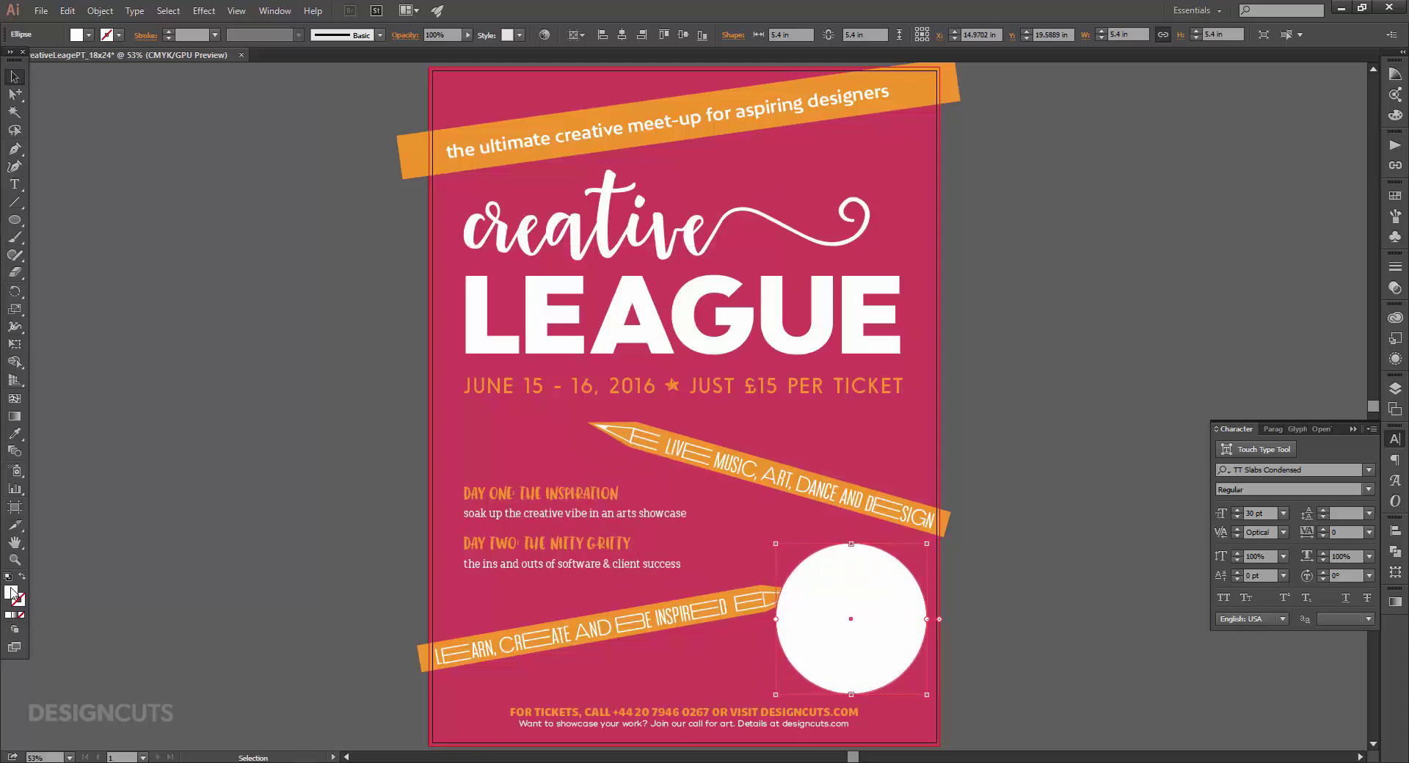
# Enter C40 M100 Y85 K30 as the circle's fill and send it back behind the pencil tip.
pyautogui.press('Tab')
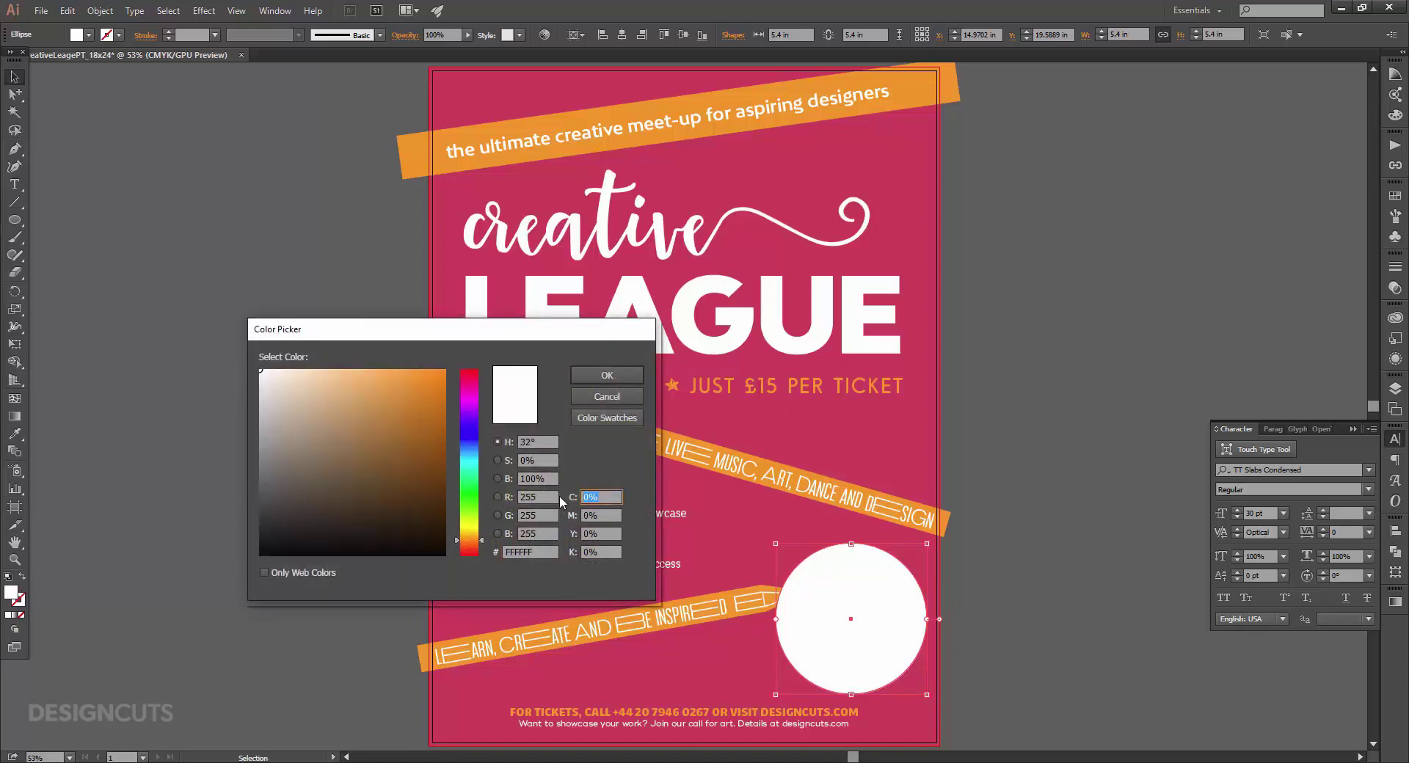
pyautogui.write('40')
pyautogui.press('Tab')
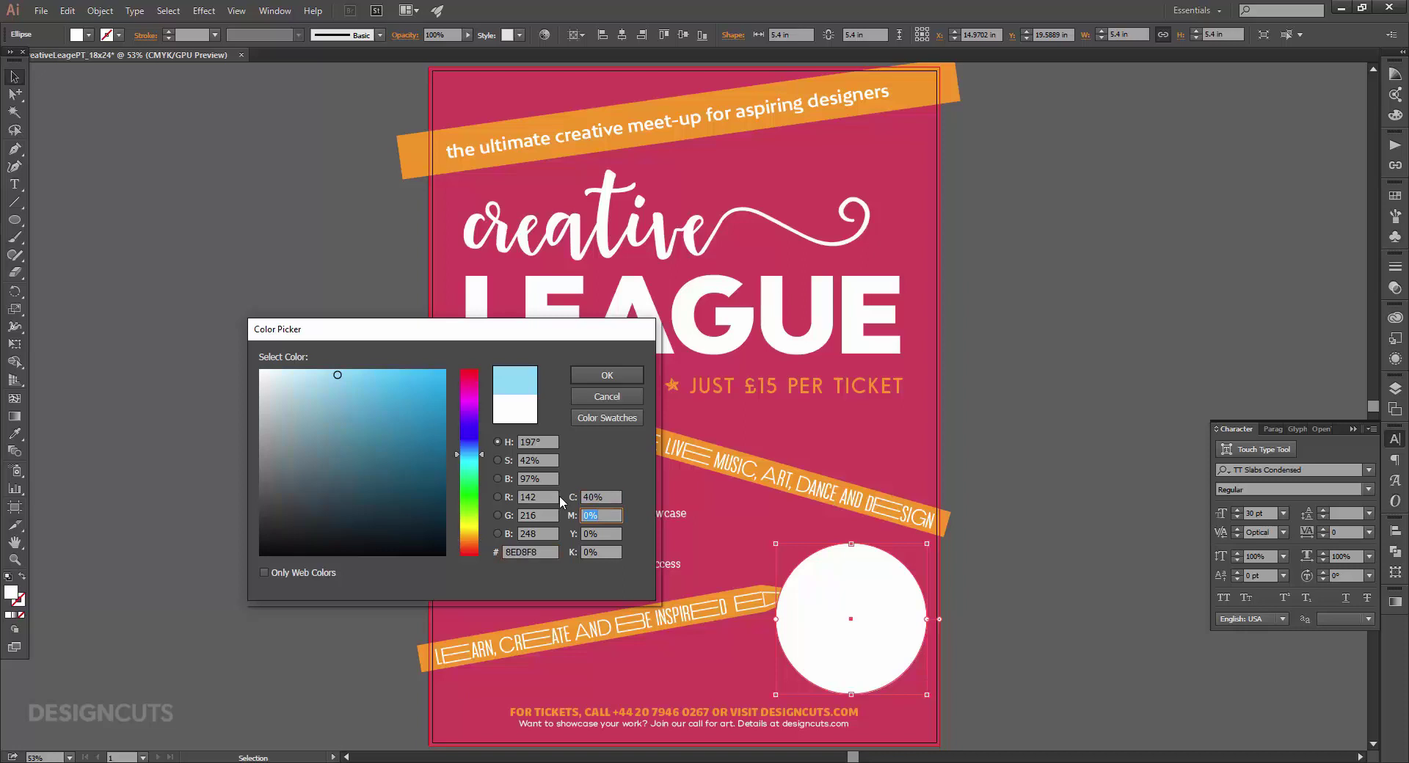
pyautogui.write('100')
pyautogui.press('Tab')
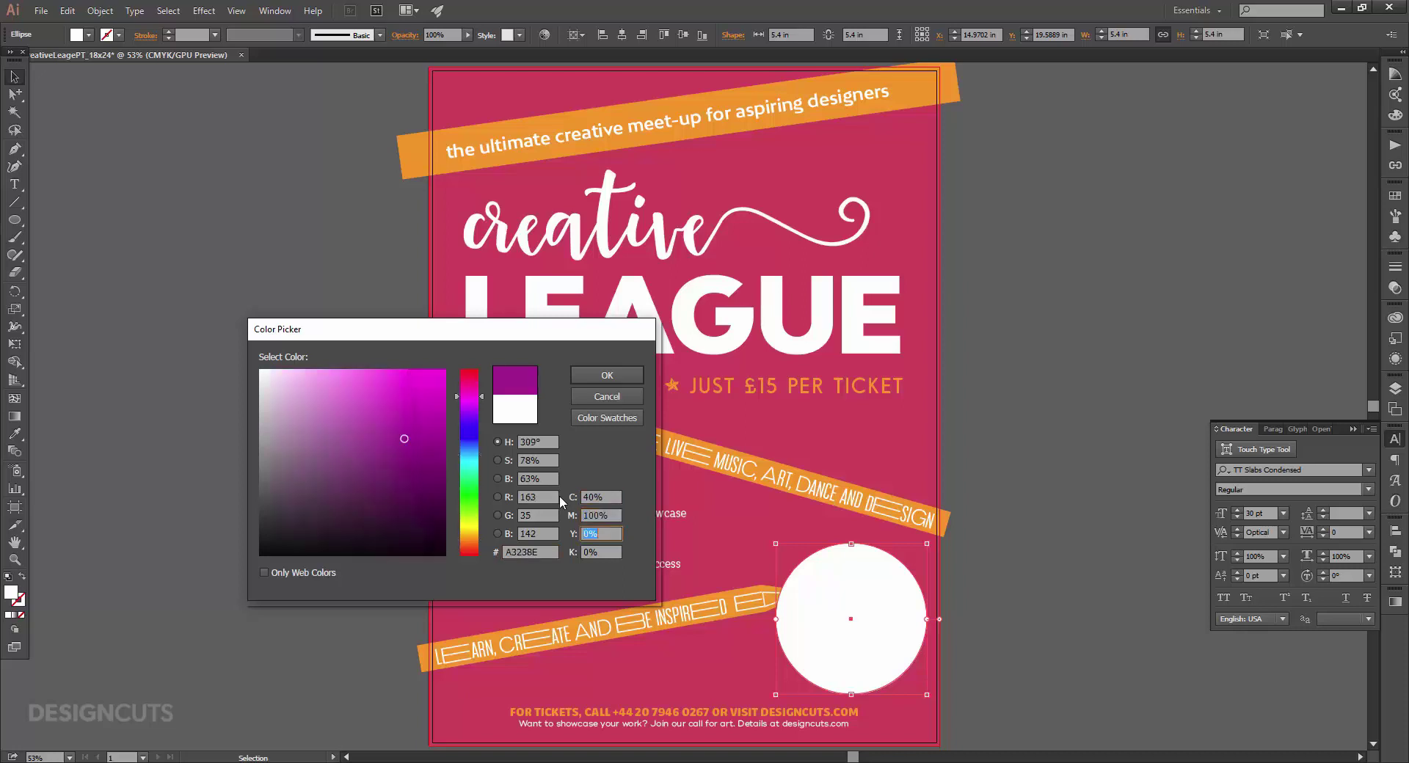
pyautogui.write('85')
pyautogui.press('Tab')
pyautogui.write('30')
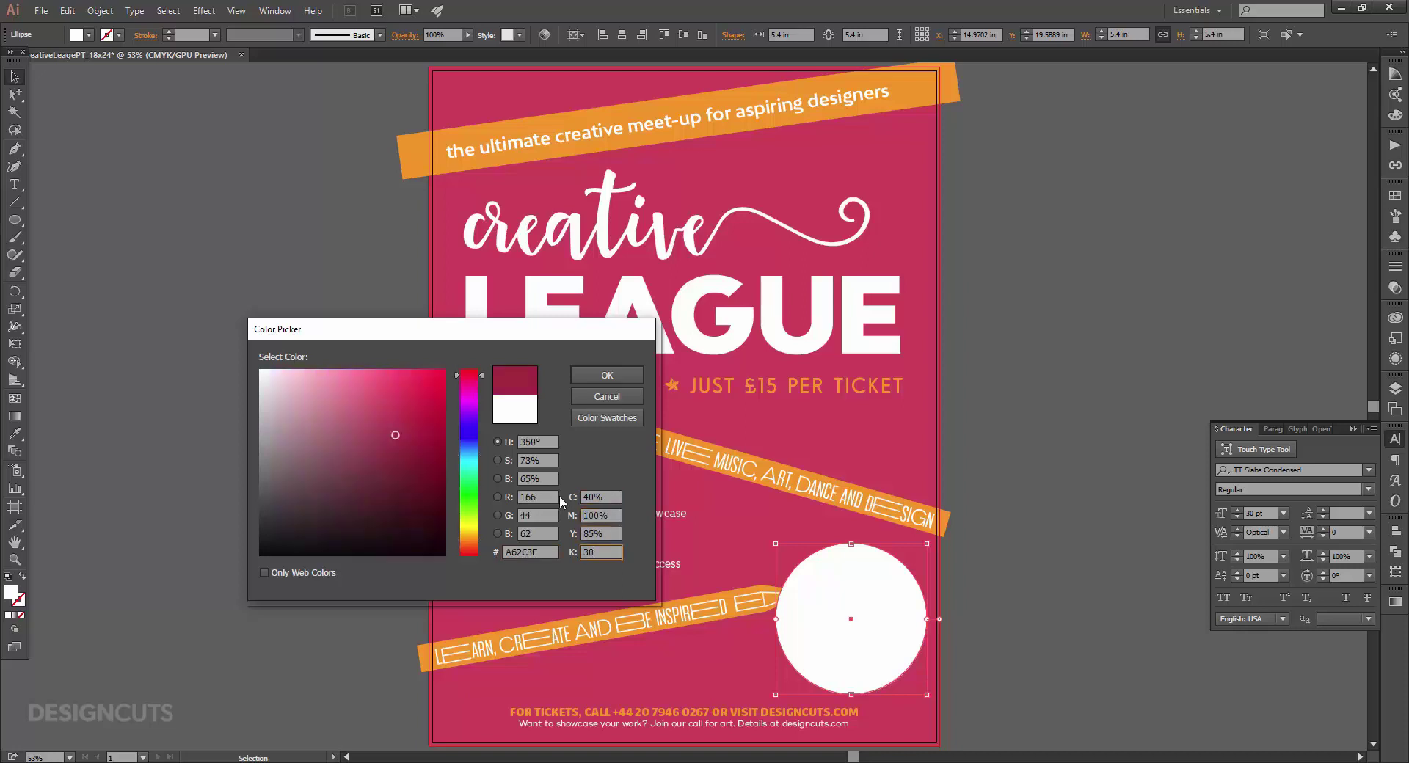
pyautogui.press('Tab')
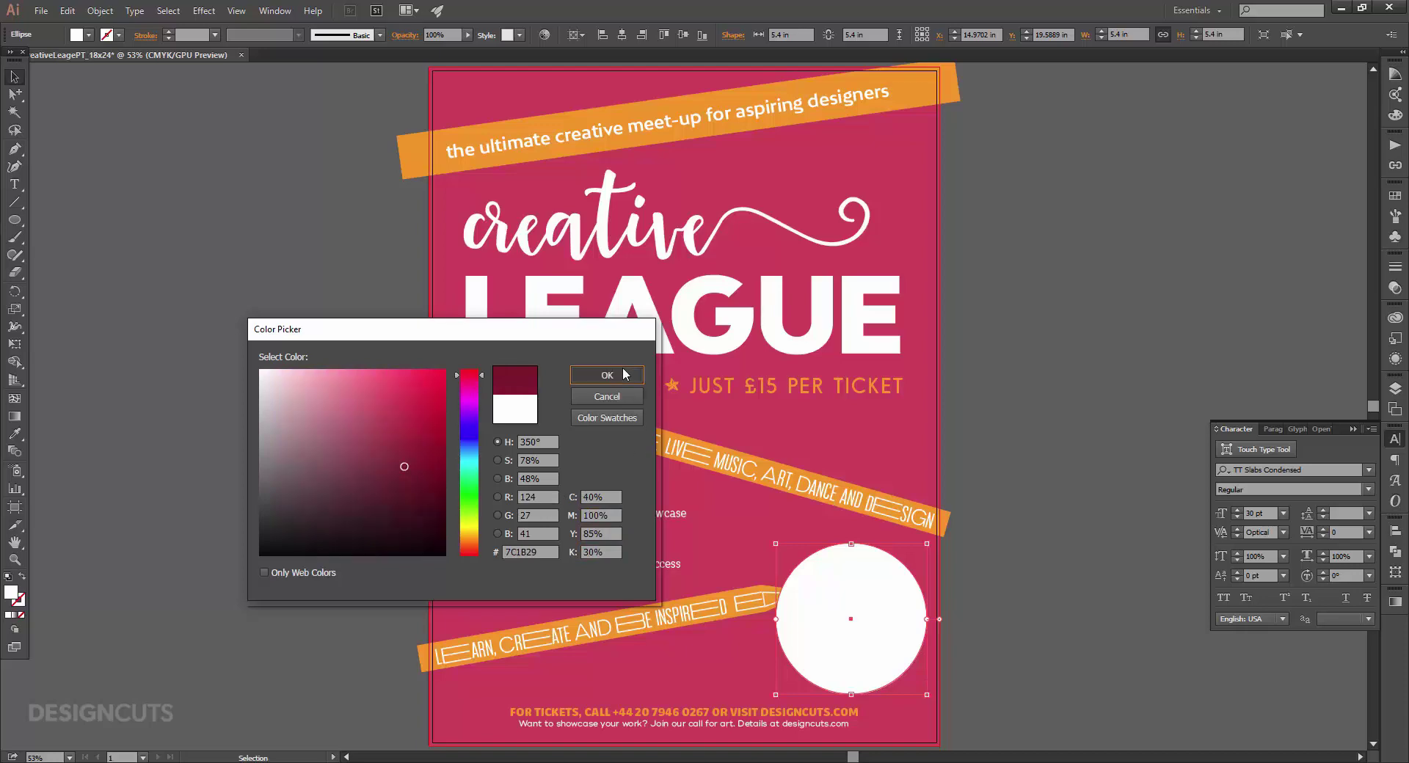
pyautogui.click(623, 371)
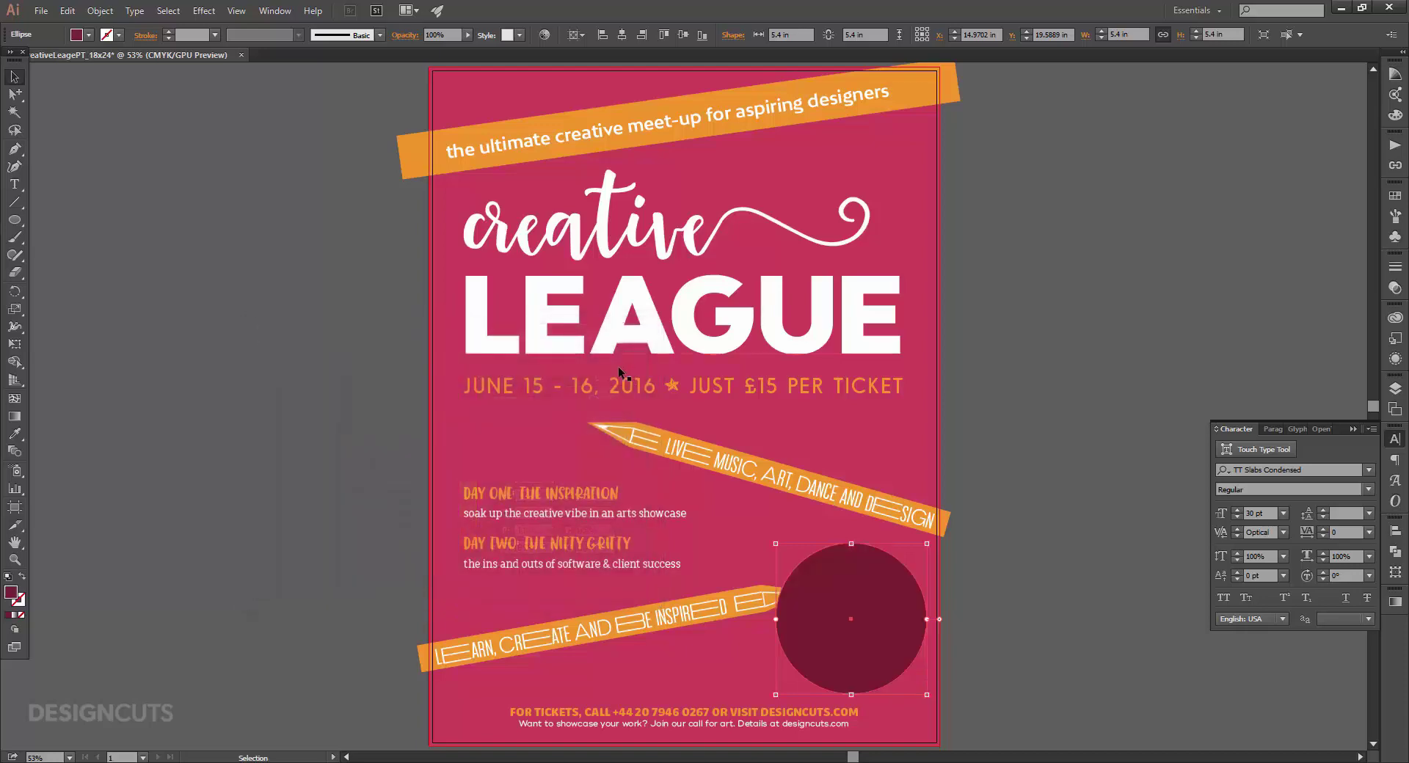
pyautogui.press('ctrl')
pyautogui.hotkey('ctrl', '[')
# Type the callout 'Learn from world-famous design gurus!' on the circle.
pyautogui.press('t')
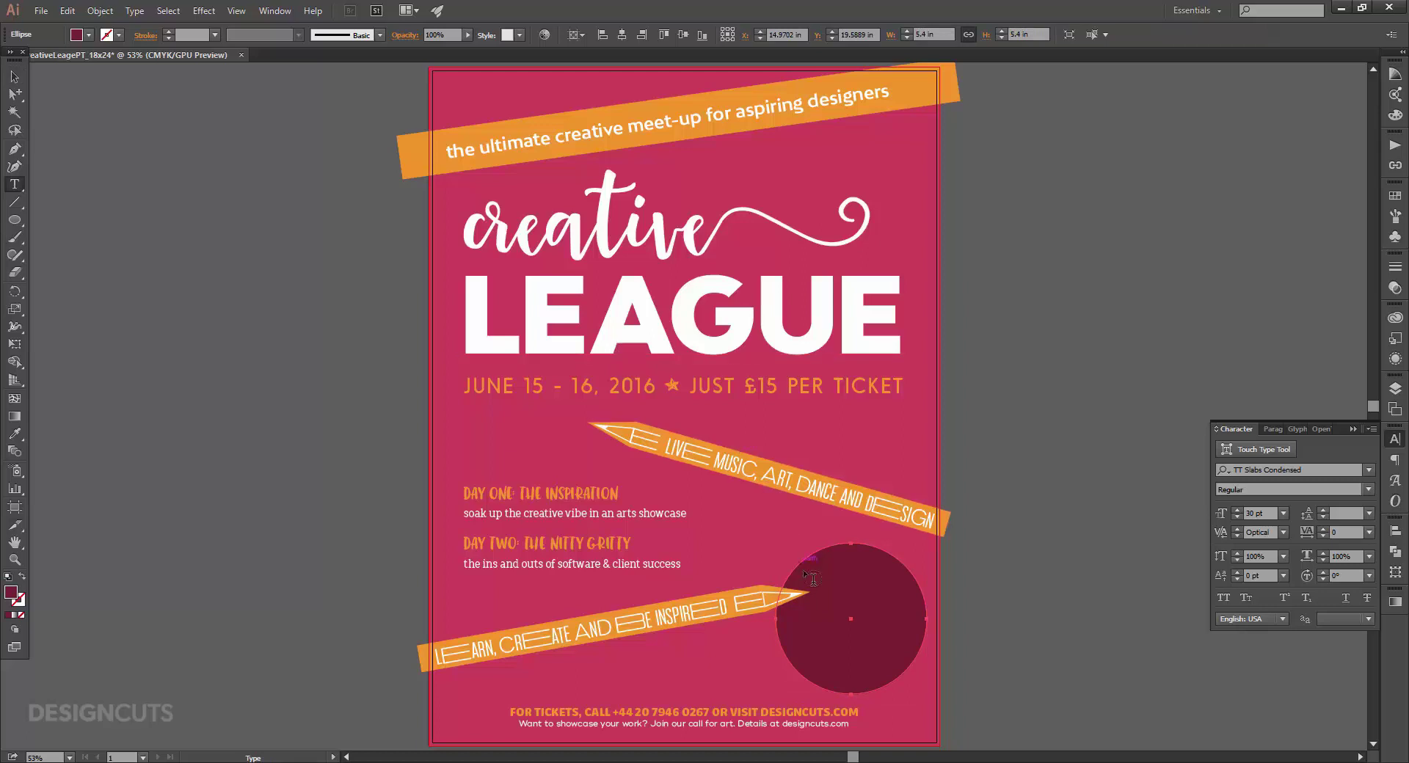
pyautogui.click(842, 589)
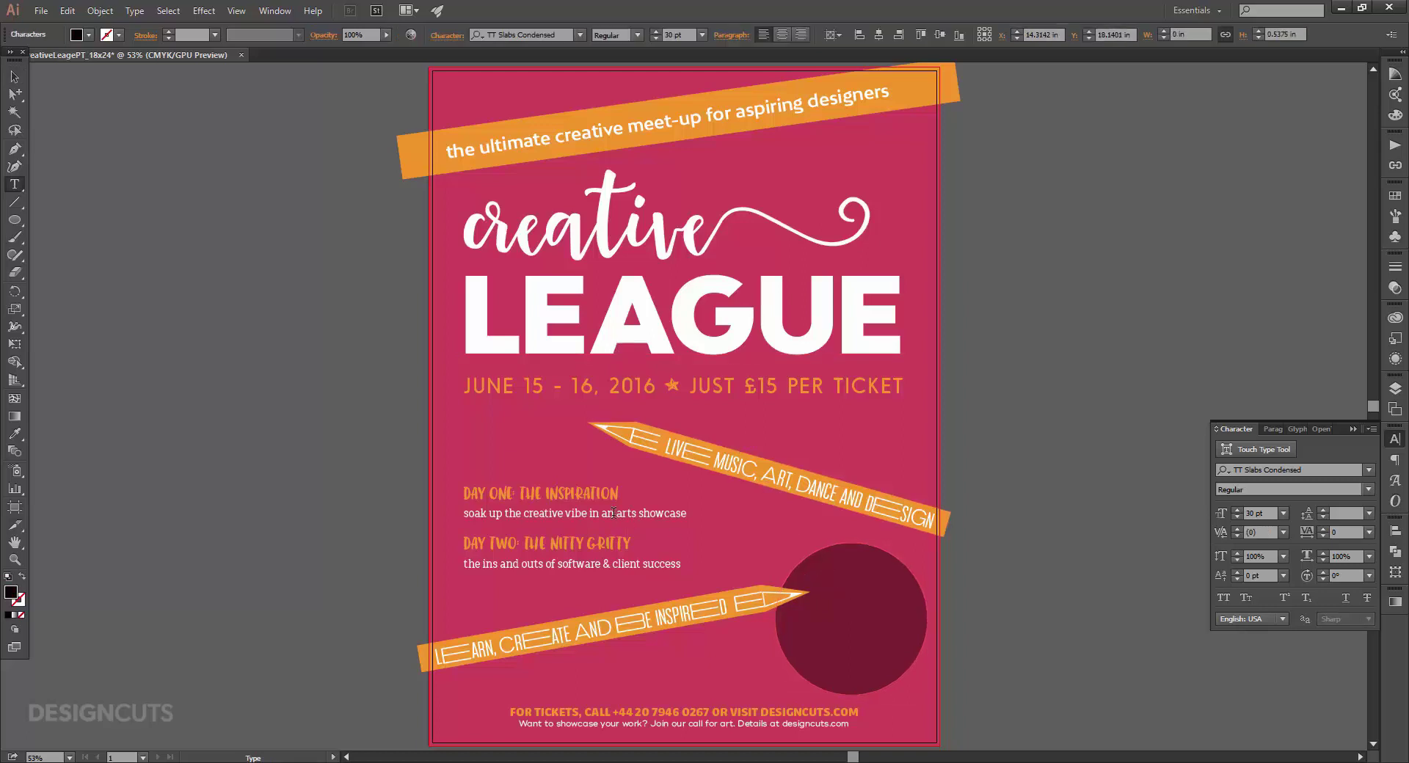
pyautogui.write('Learn from')
pyautogui.press('Return')
pyautogui.write('design gurus!')
pyautogui.press('Escape')
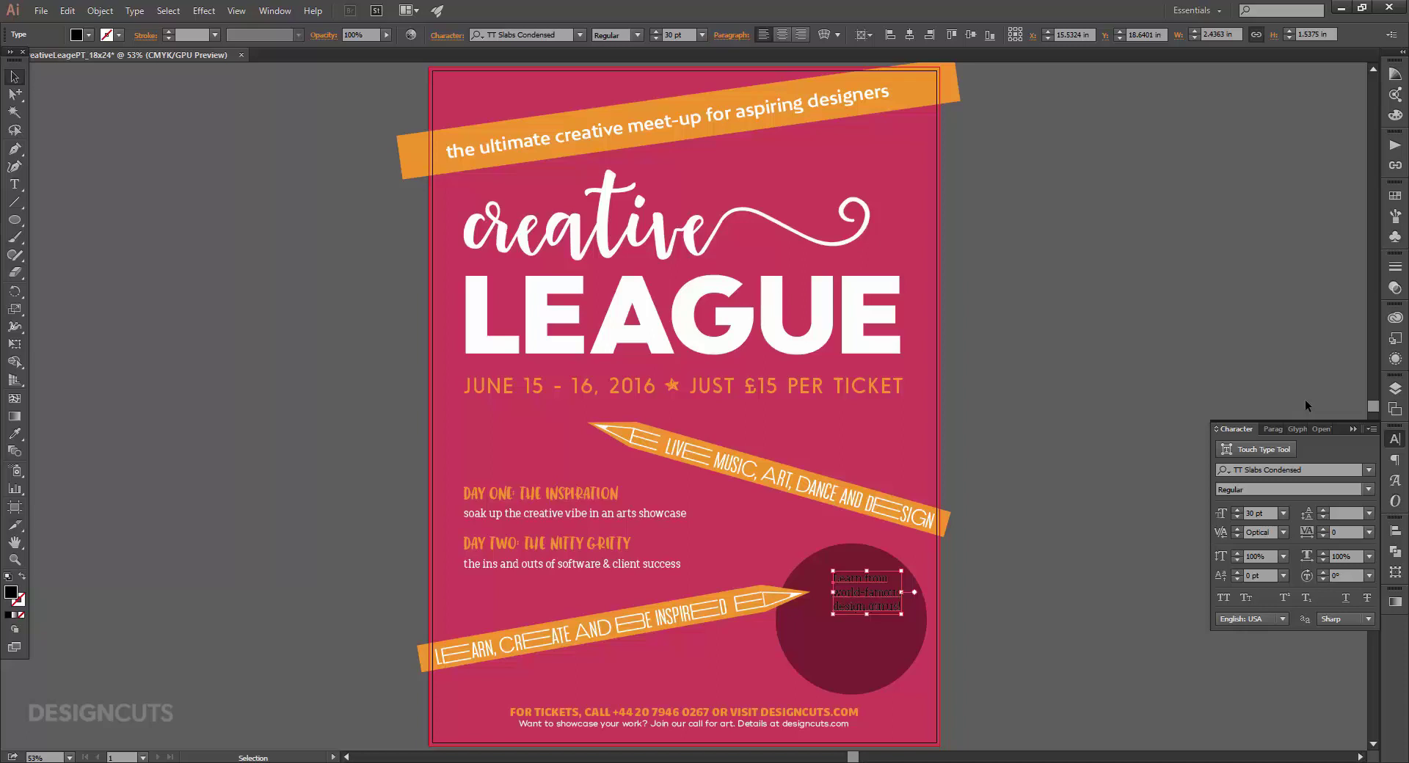
# Make the callout text white in Ink Bandits Sans.
pyautogui.click(1395, 196)
pyautogui.click(1233, 227)
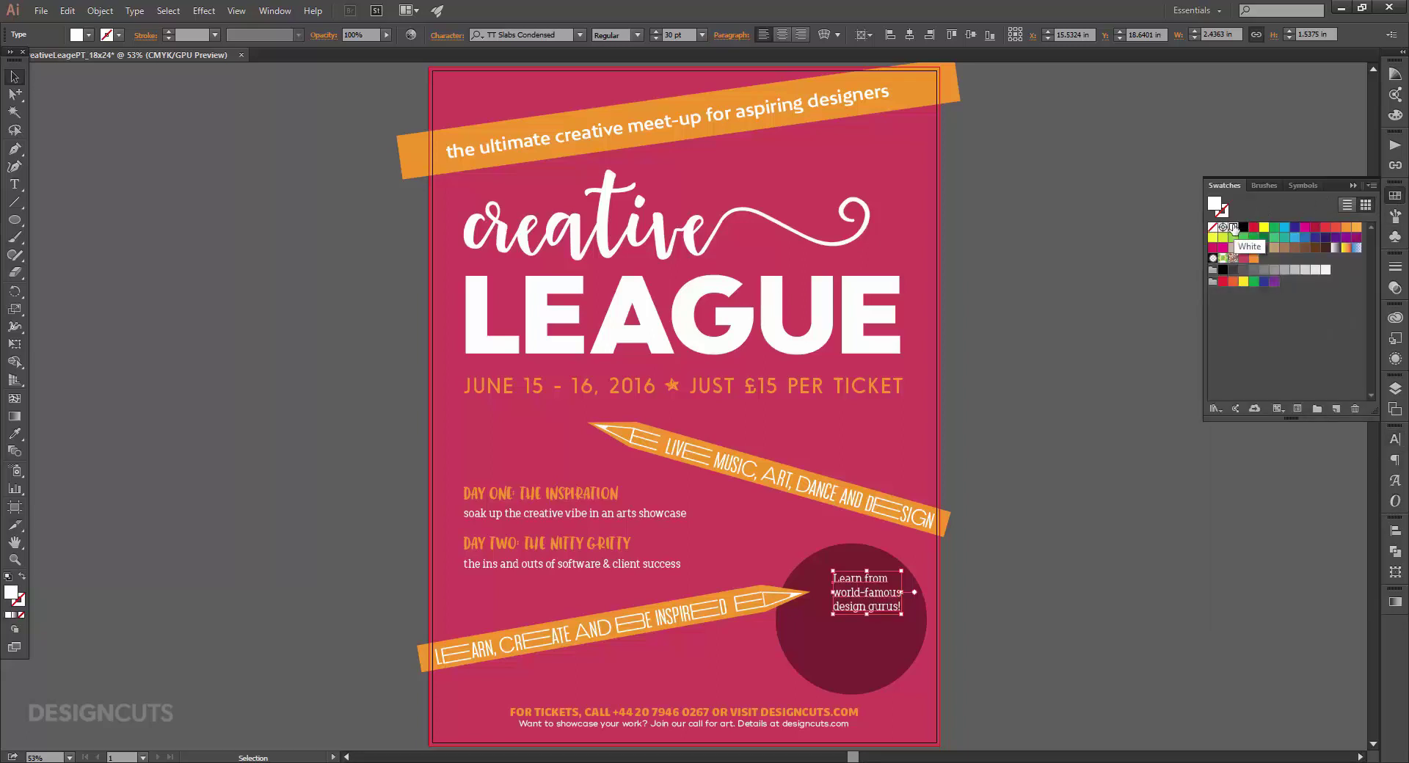
pyautogui.click(1395, 439)
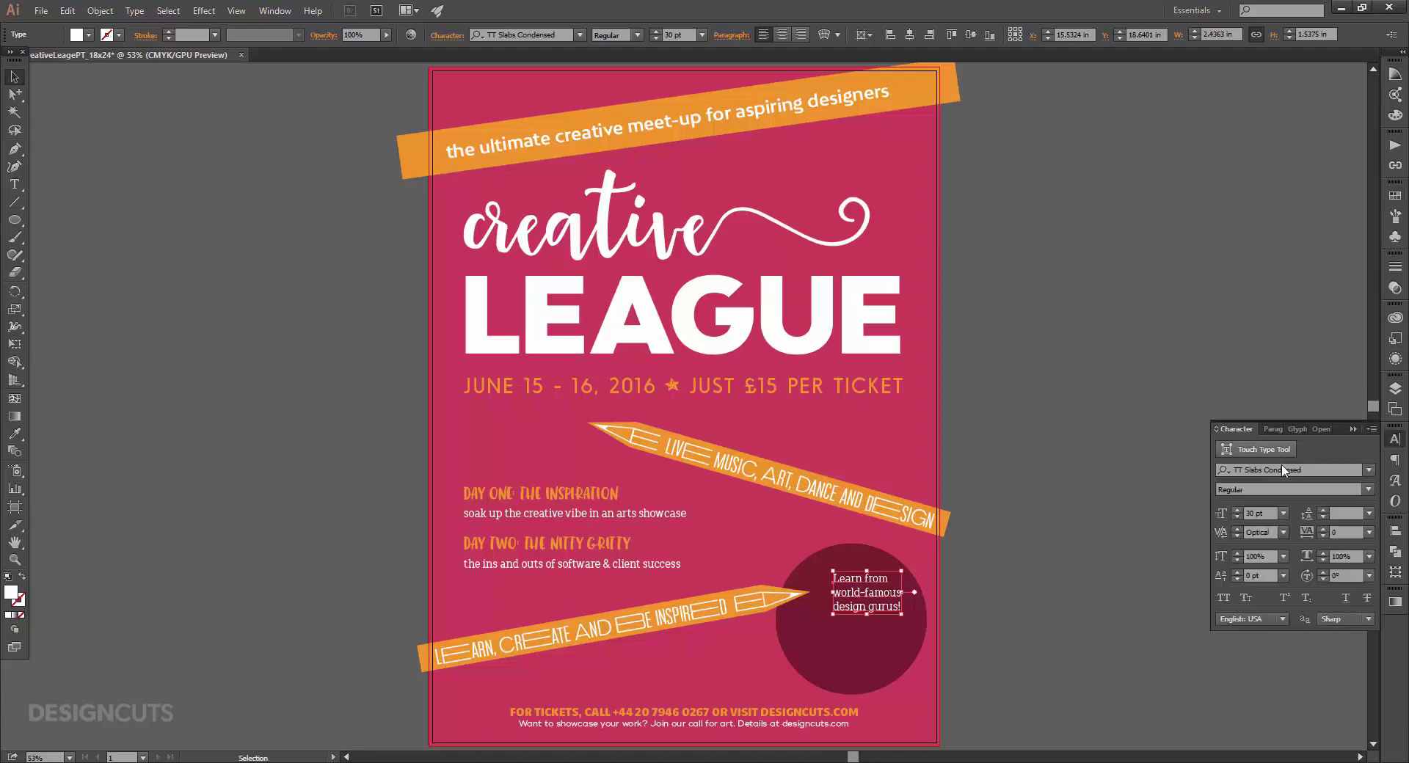
pyautogui.click(1284, 469)
pyautogui.write('ink')
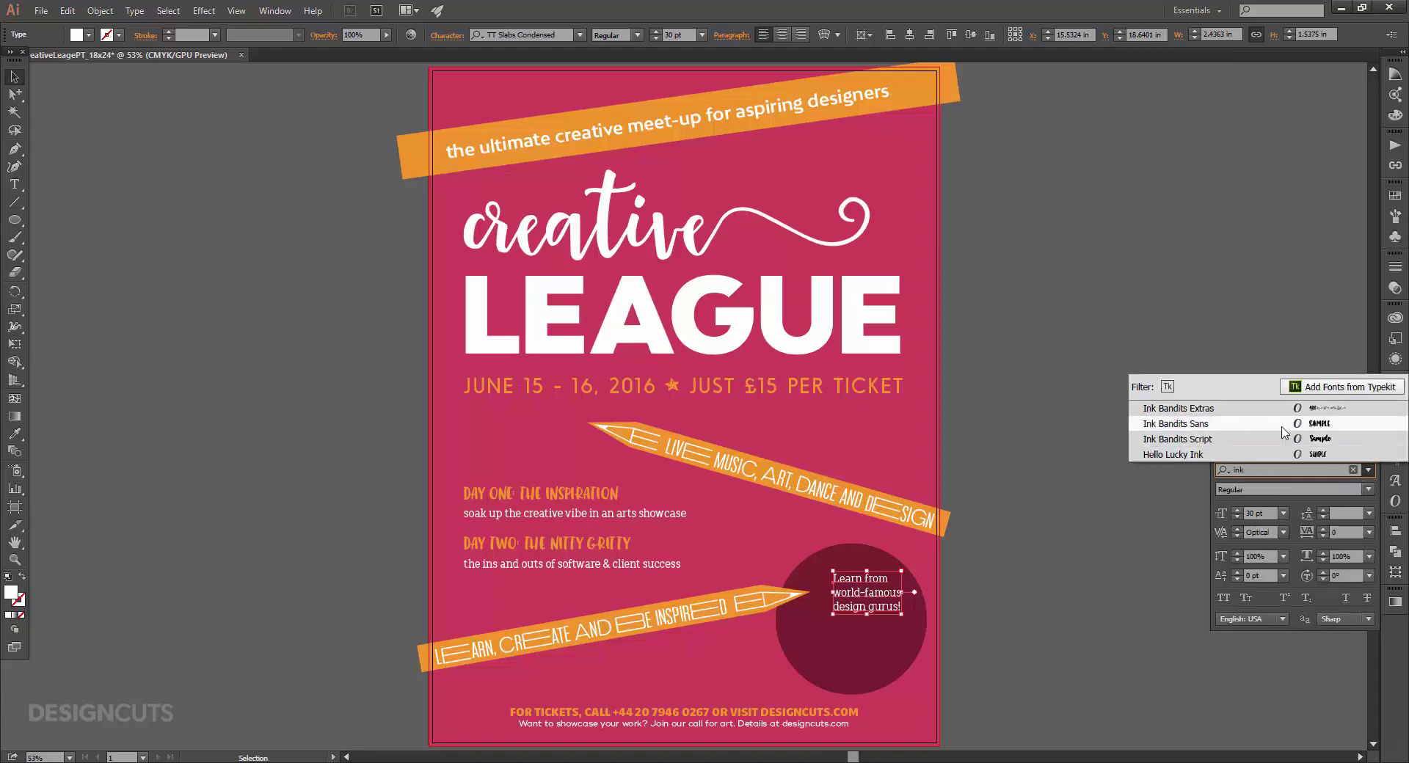
pyautogui.click(1284, 426)
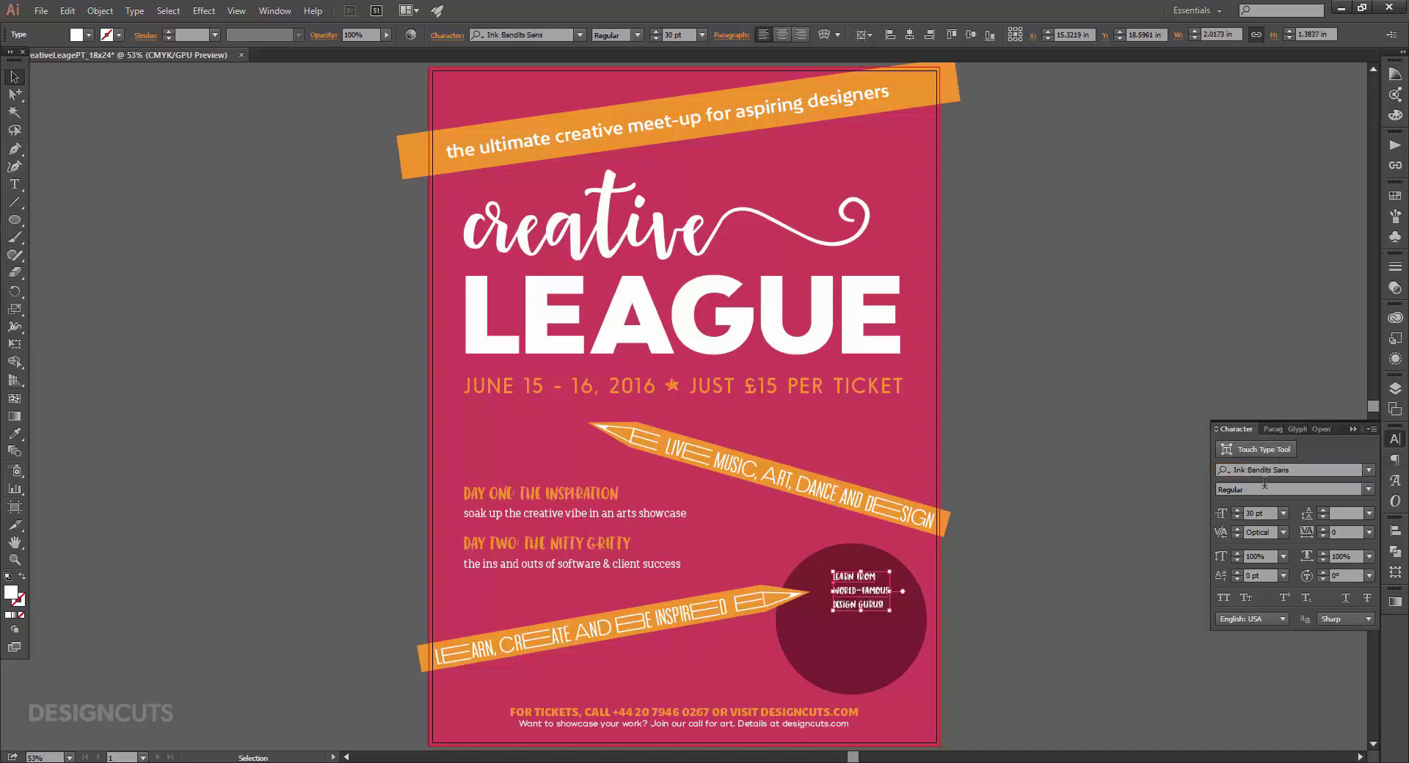
# Set the callout to 55 pt, centre-align it, and centre it on the circle.
pyautogui.doubleClick(1250, 513)
pyautogui.write('55')
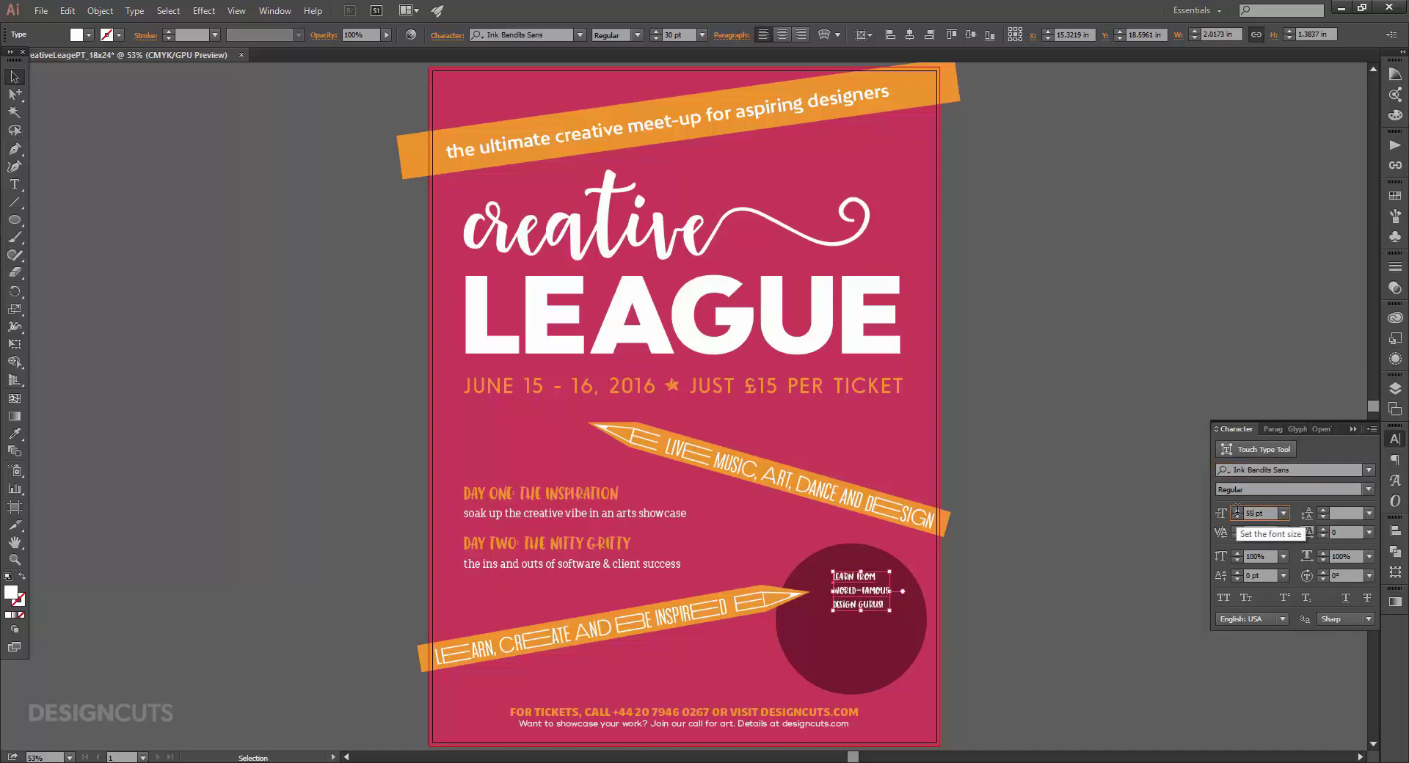
pyautogui.press('Return')
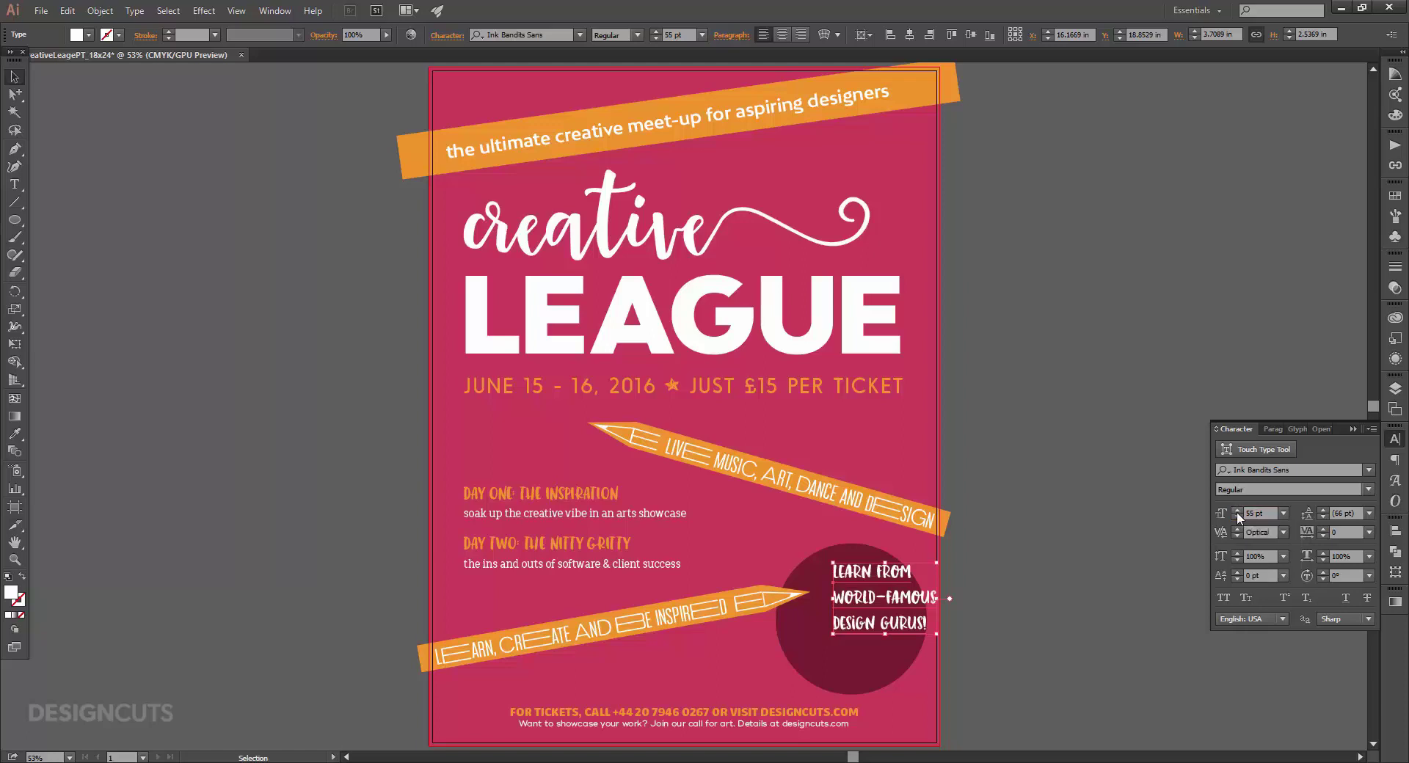
pyautogui.click(1274, 432)
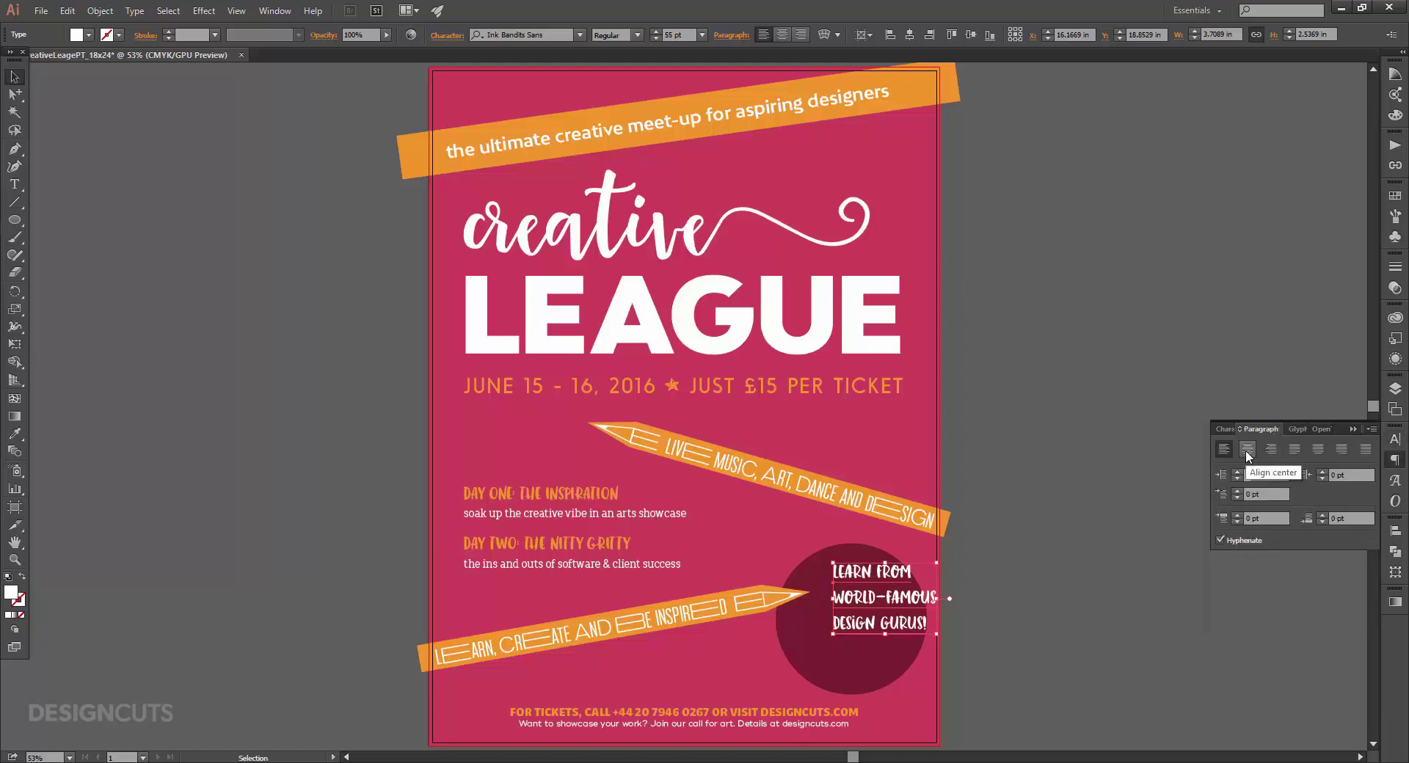
pyautogui.click(1246, 450)
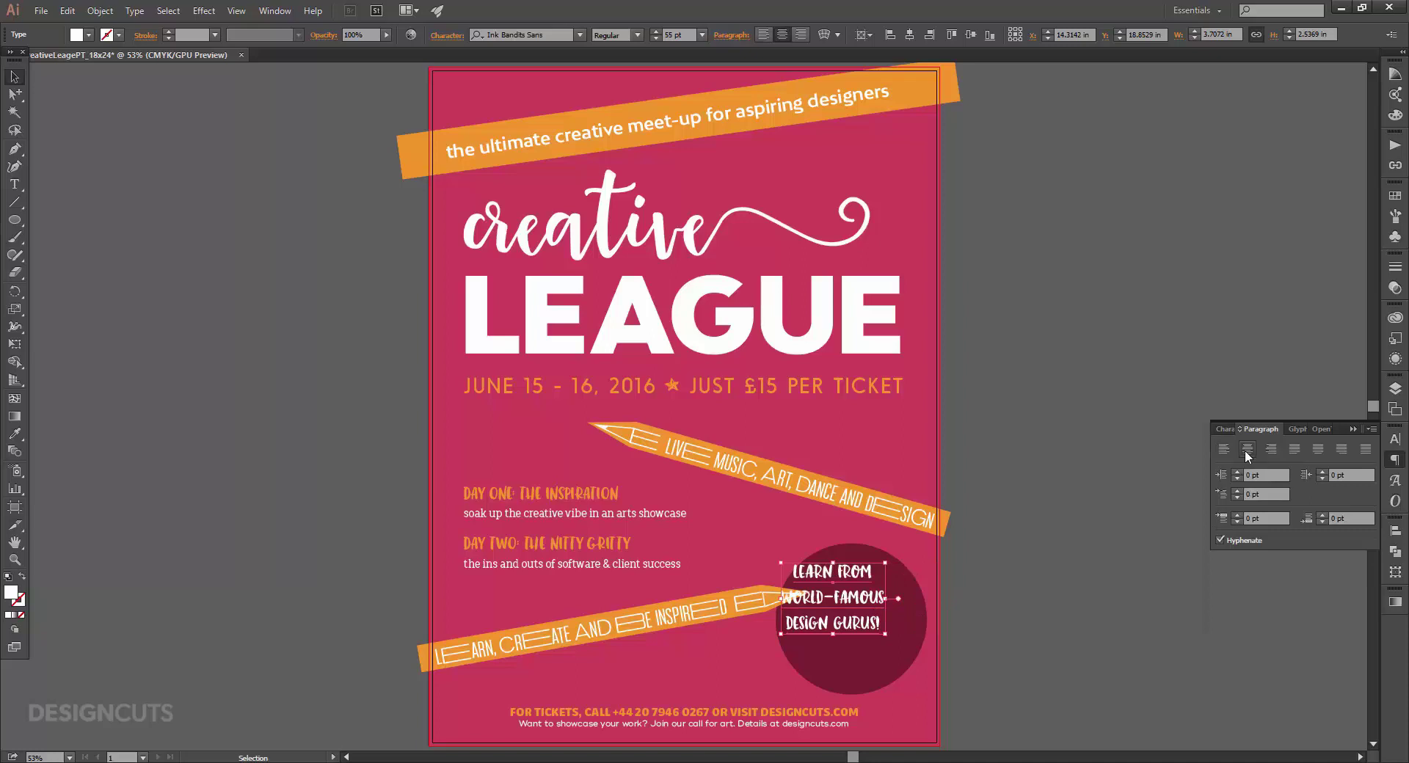
pyautogui.moveTo(855, 595); pyautogui.dragTo(878, 612)
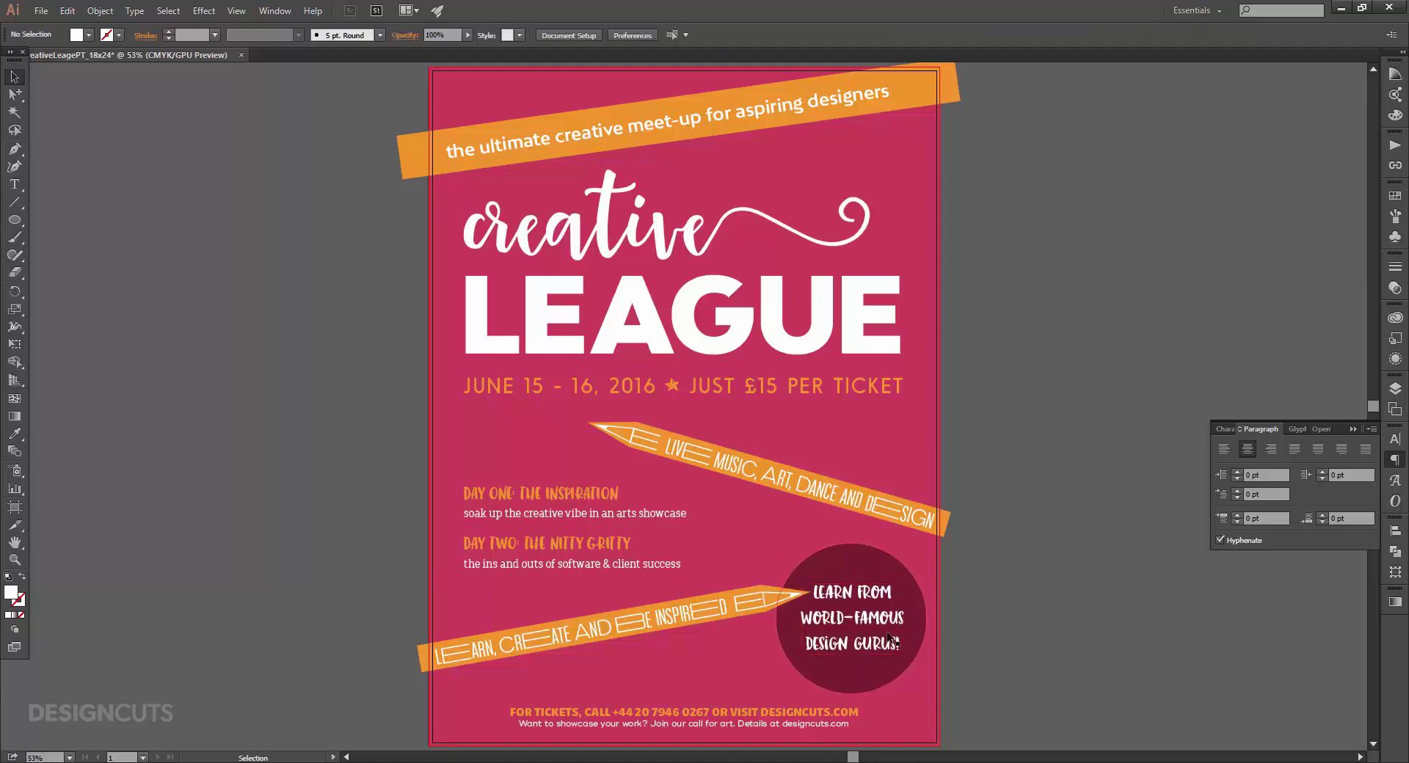
pyautogui.click(1063, 619)
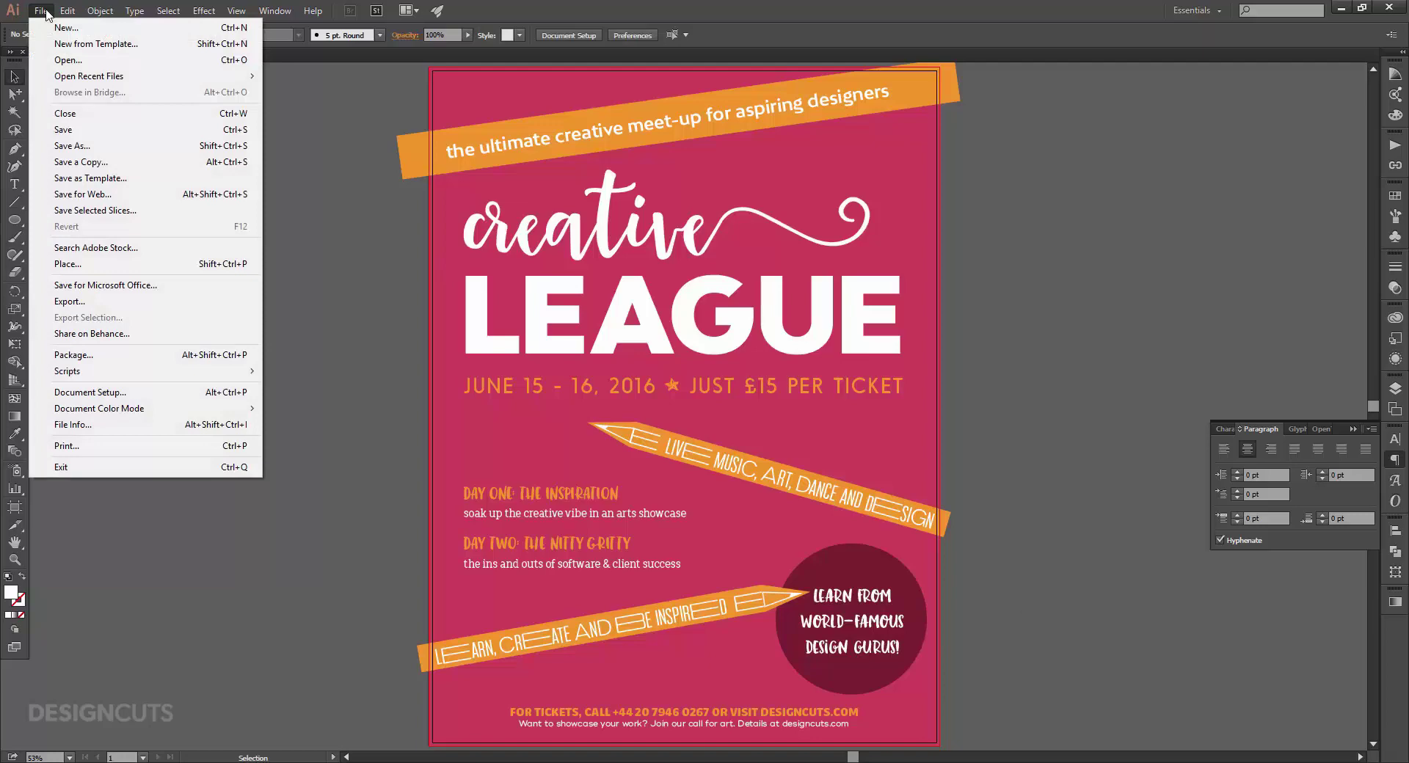
# Copy the From logo from the InkBandits_From file in the Make Media Co folder.
pyautogui.click(67, 60)
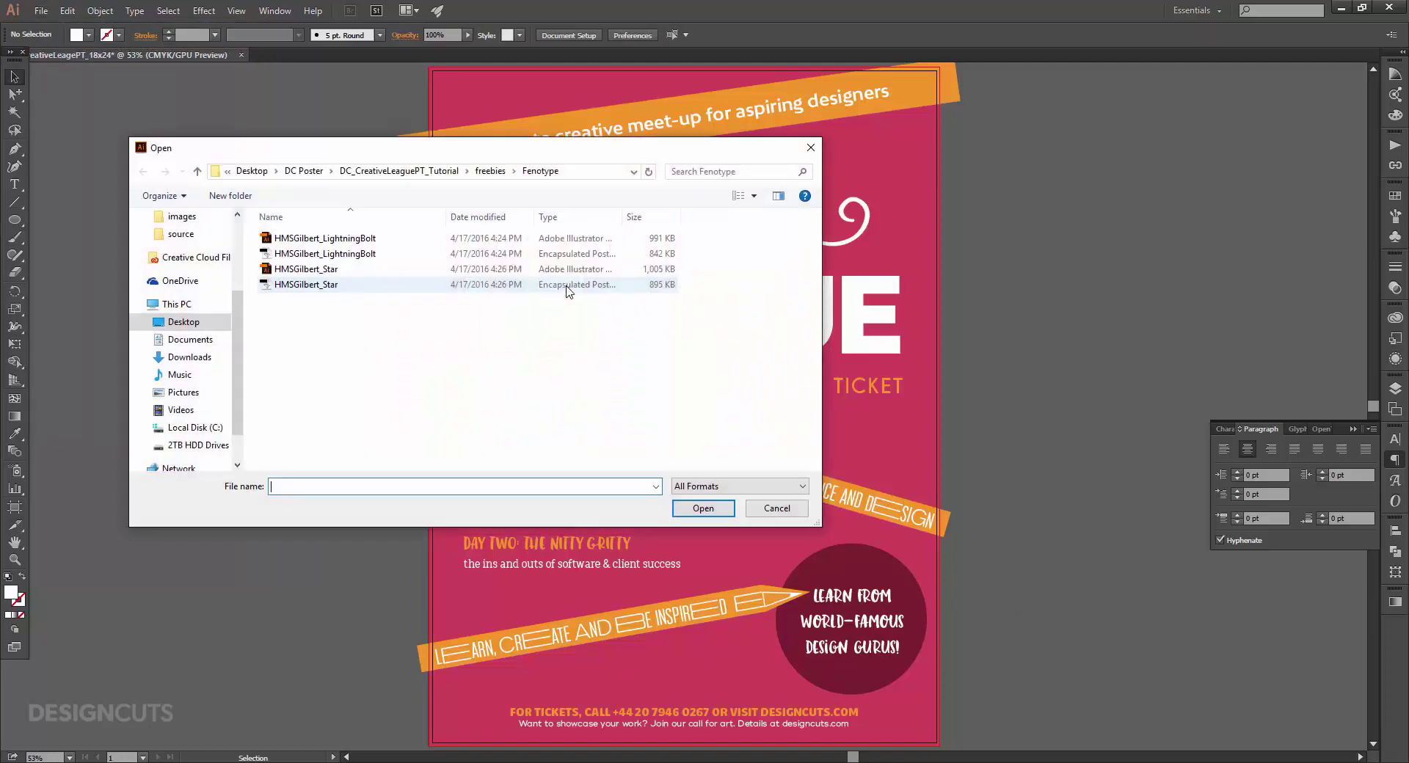
pyautogui.click(483, 171)
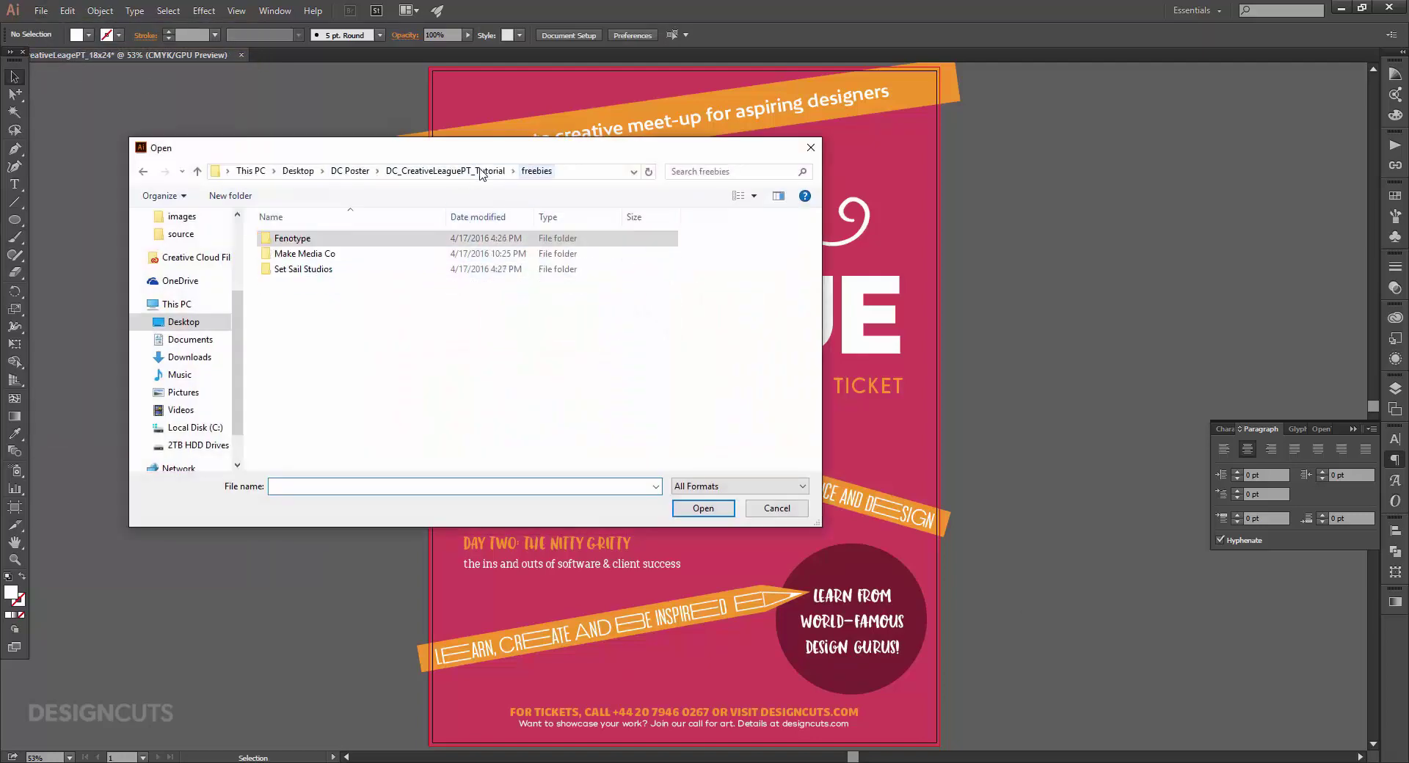
pyautogui.doubleClick(332, 253)
pyautogui.click(323, 240)
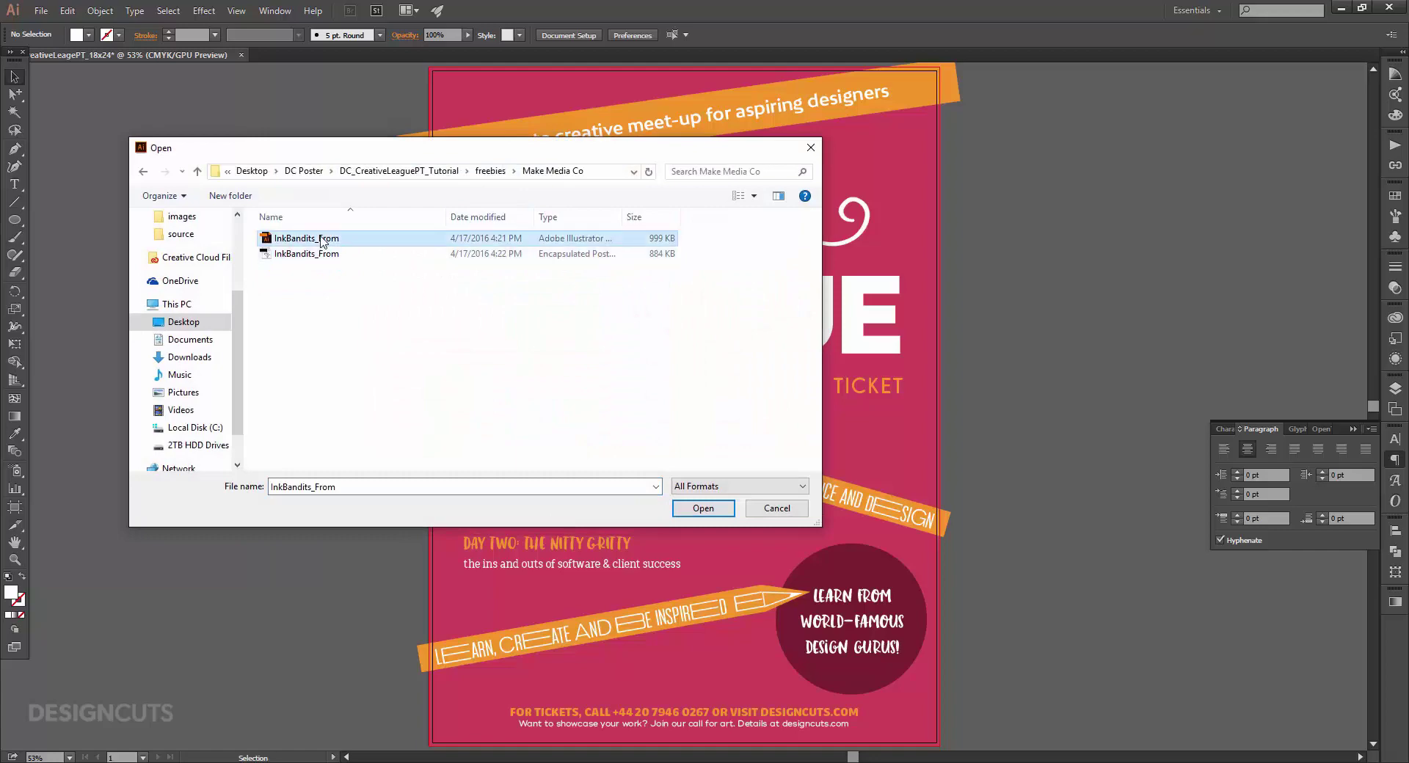
pyautogui.click(703, 509)
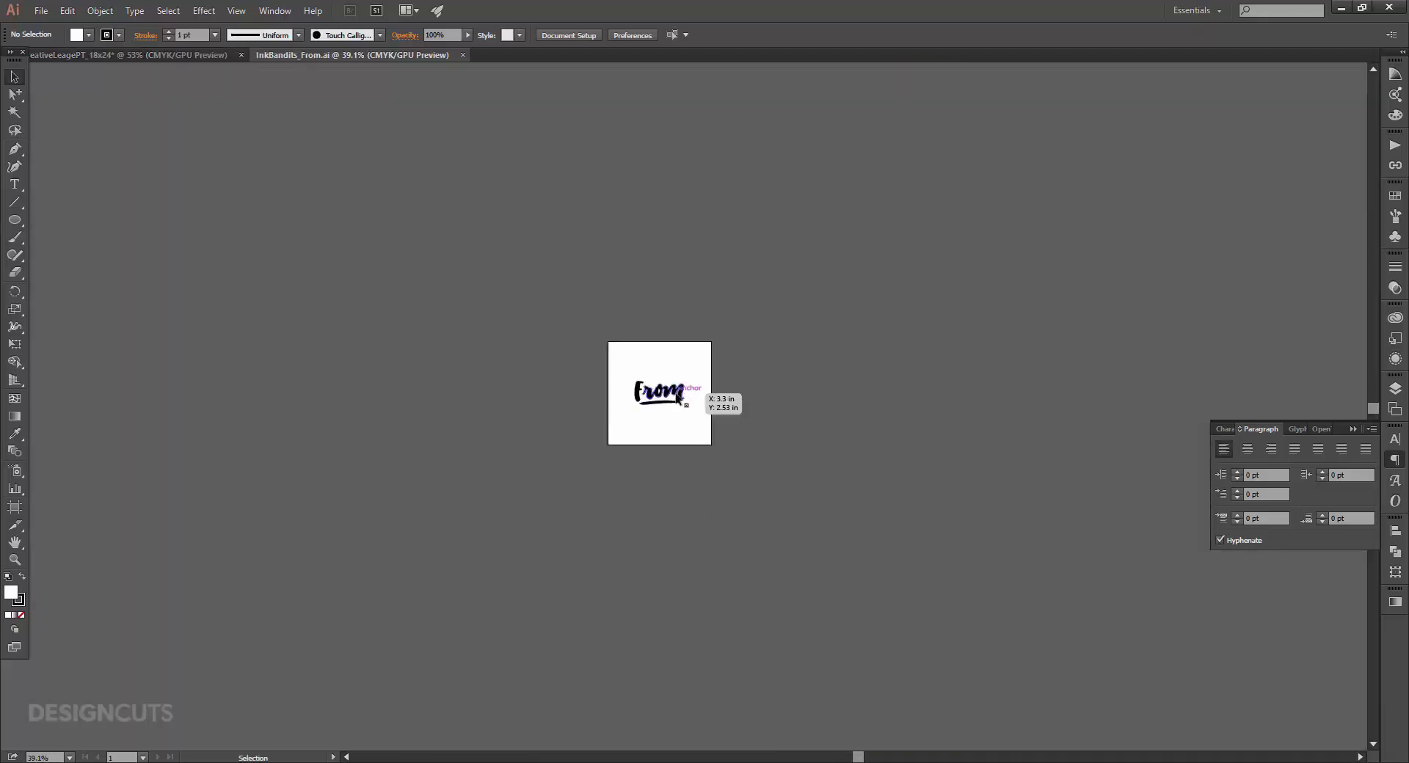
pyautogui.click(677, 397)
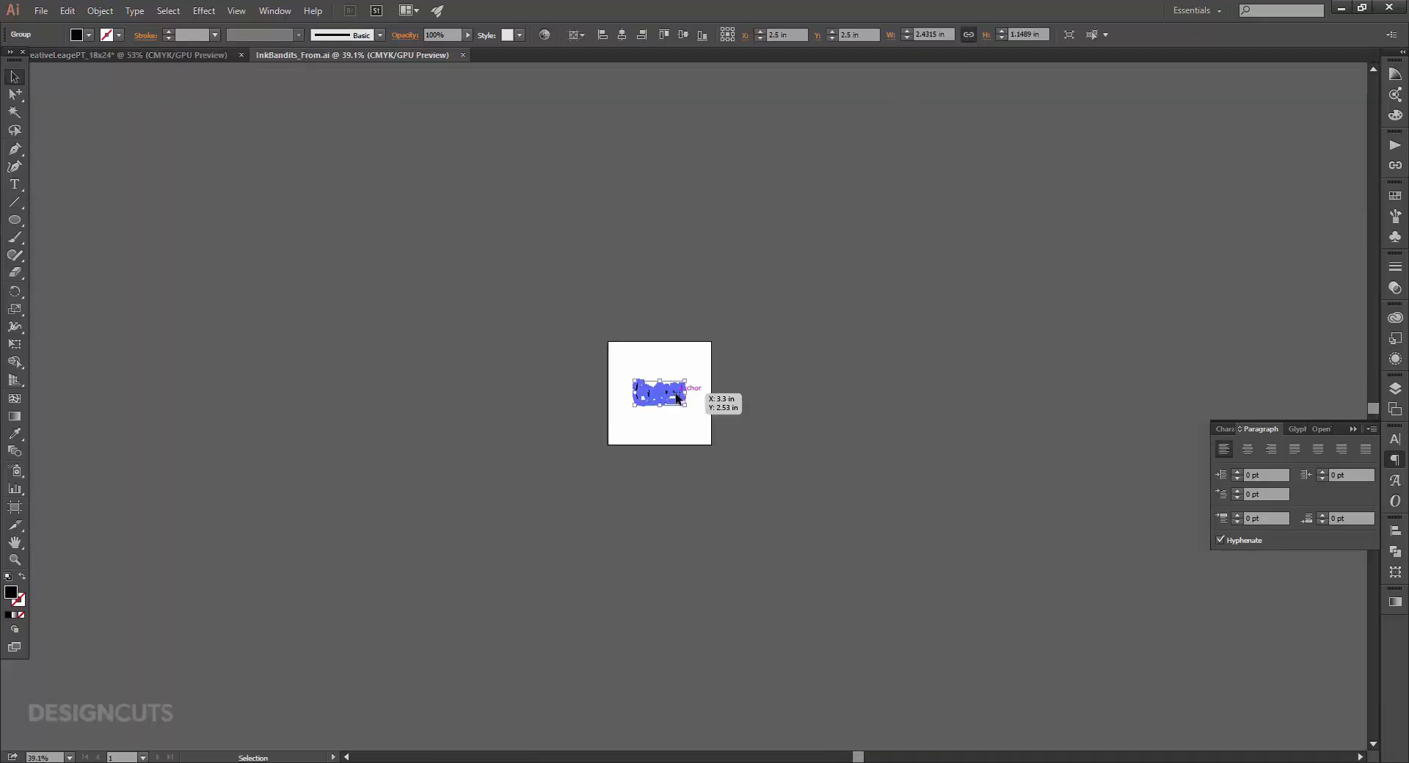
pyautogui.hotkey('ctrl', 'c')
pyautogui.hotkey('ctrl', 'w')
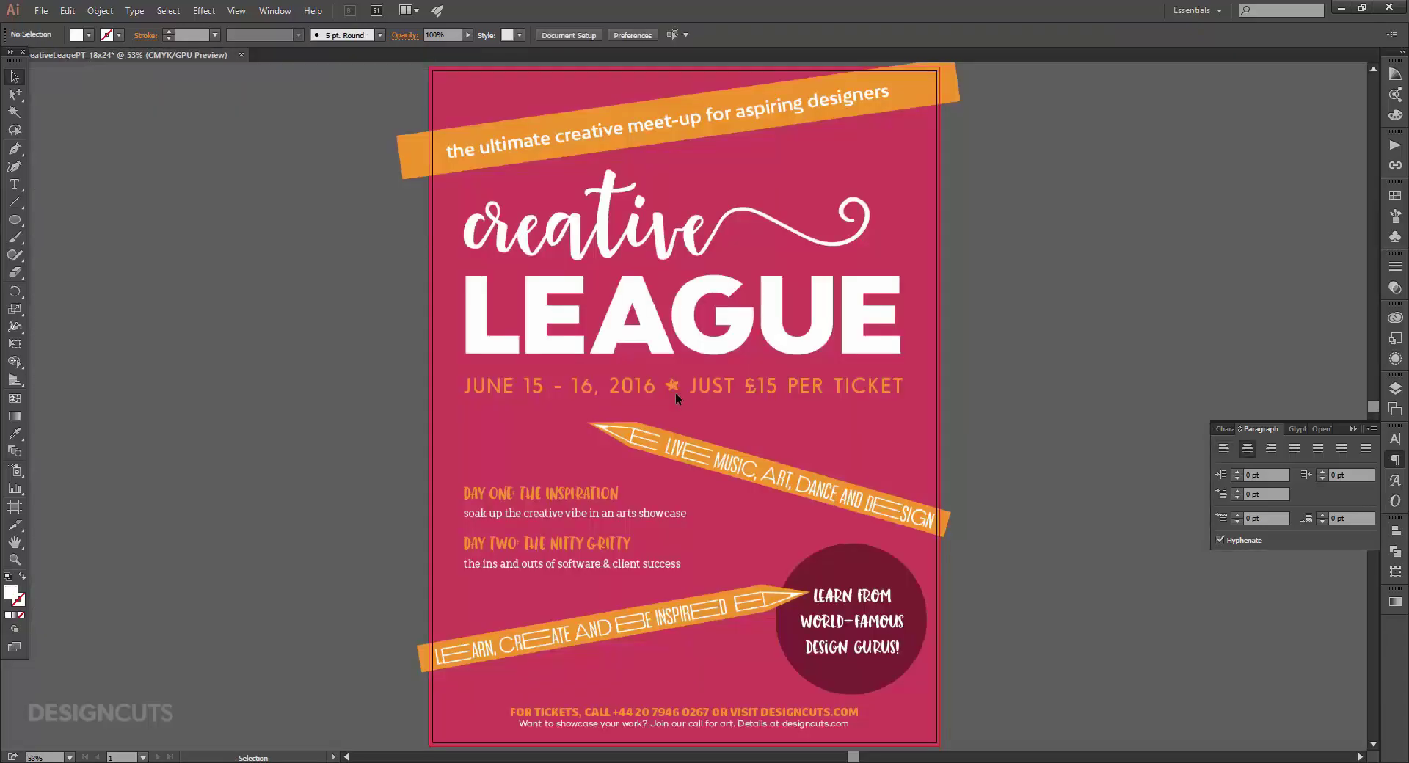
# Paste the From logo into the poster near the circle callout.
pyautogui.hotkey('ctrl', 'v')
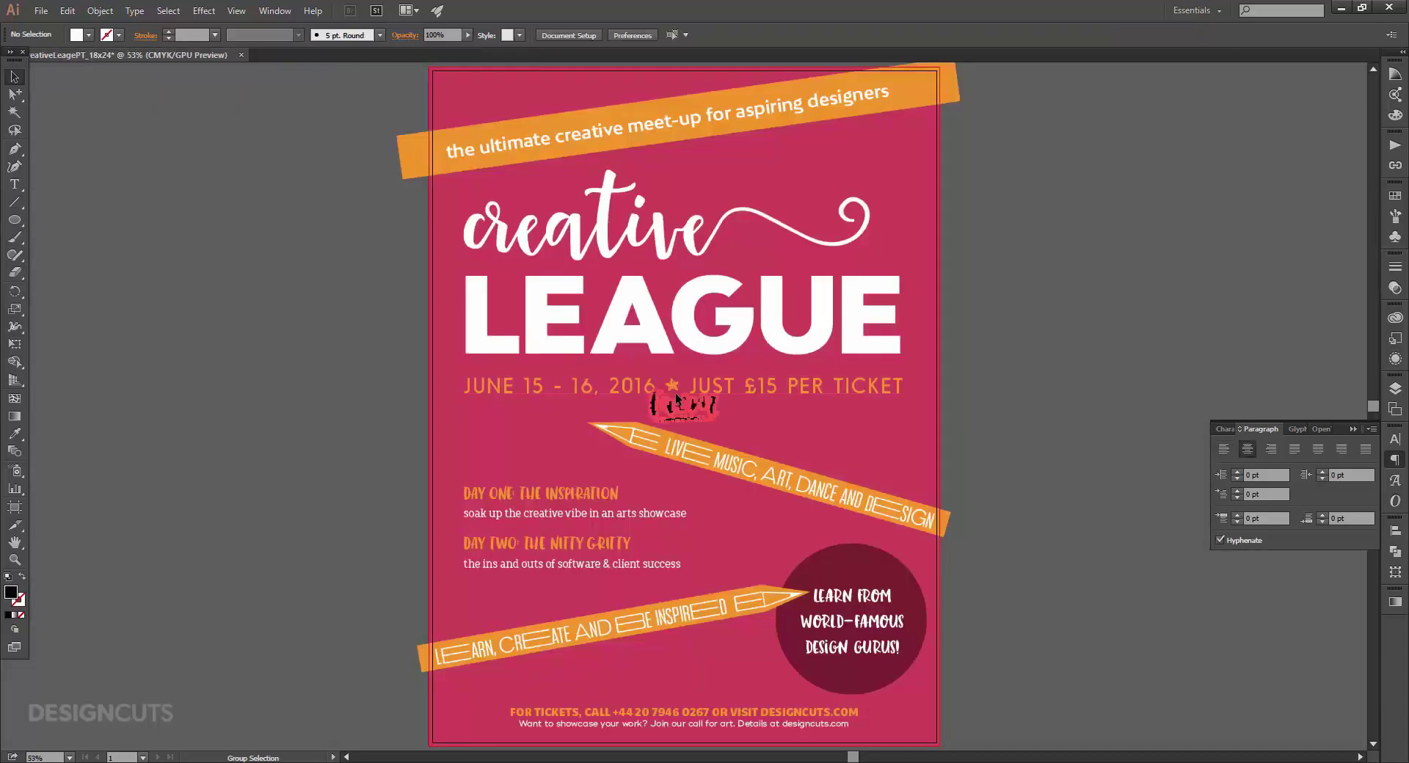
pyautogui.moveTo(675, 393); pyautogui.dragTo(819, 541)
pyautogui.press('z')
pyautogui.moveTo(884, 611); pyautogui.dragTo(1093, 603)
pyautogui.moveTo(862, 587); pyautogui.dragTo(778, 449)
pyautogui.press('v')
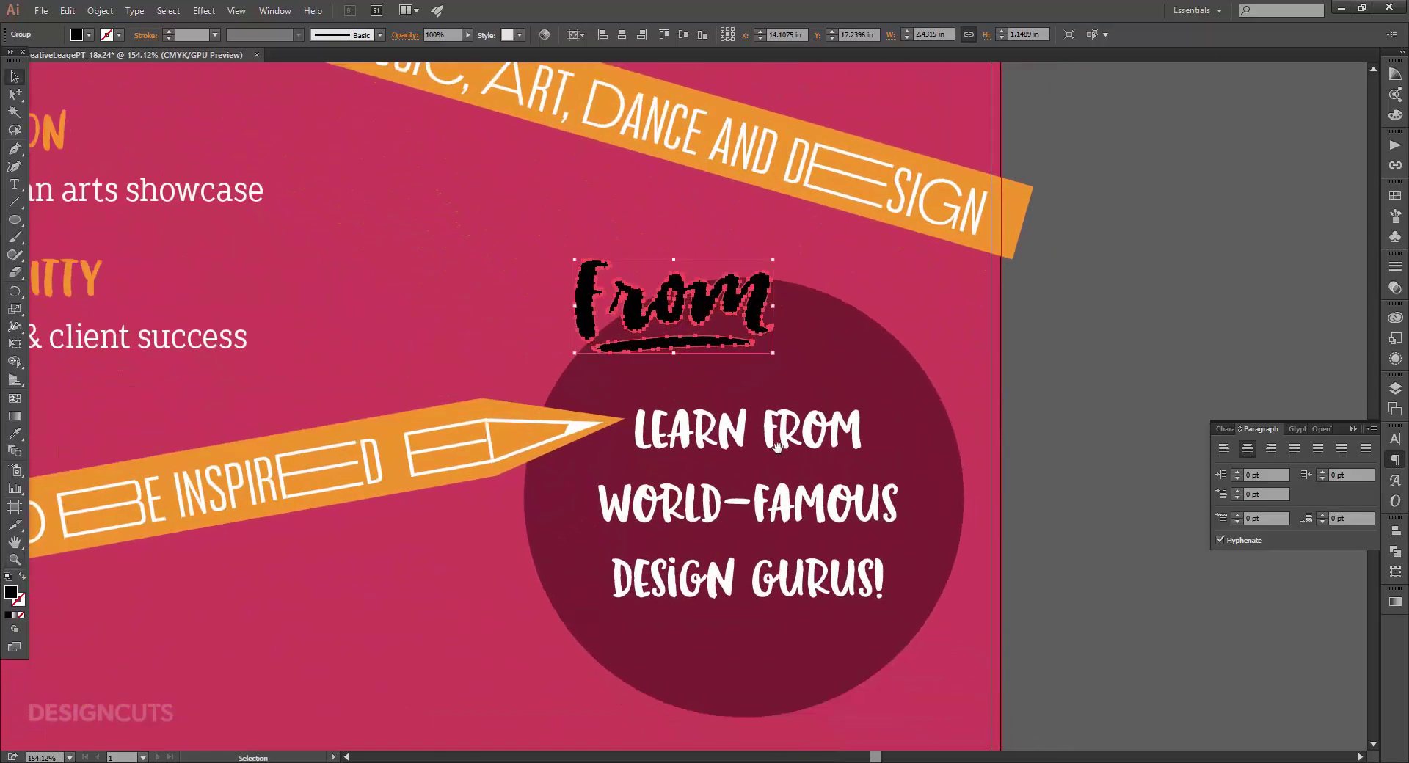
# Hide the word FROM by colouring it to match the maroon circle.
pyautogui.press('t')
pyautogui.moveTo(762, 430); pyautogui.dragTo(863, 433)
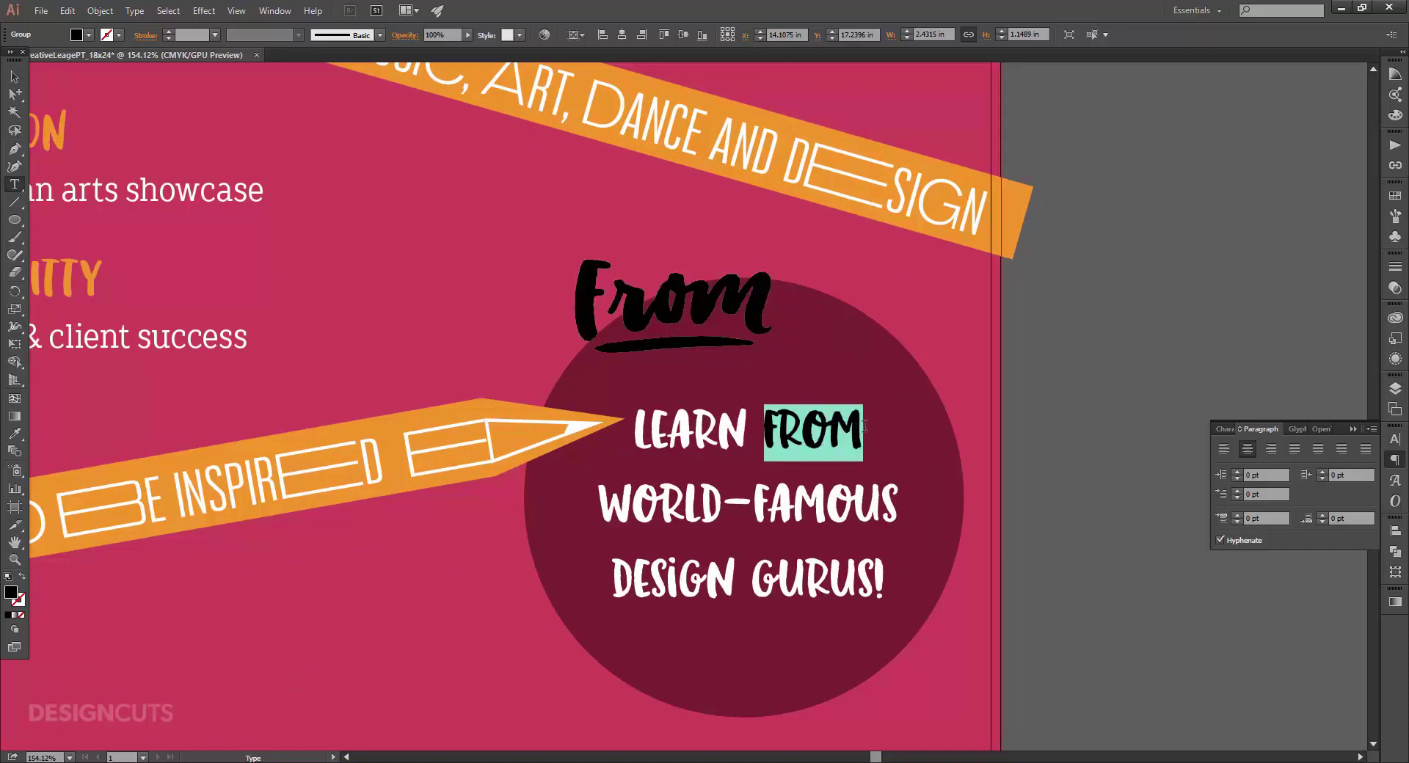
pyautogui.click(14, 433)
pyautogui.click(539, 524)
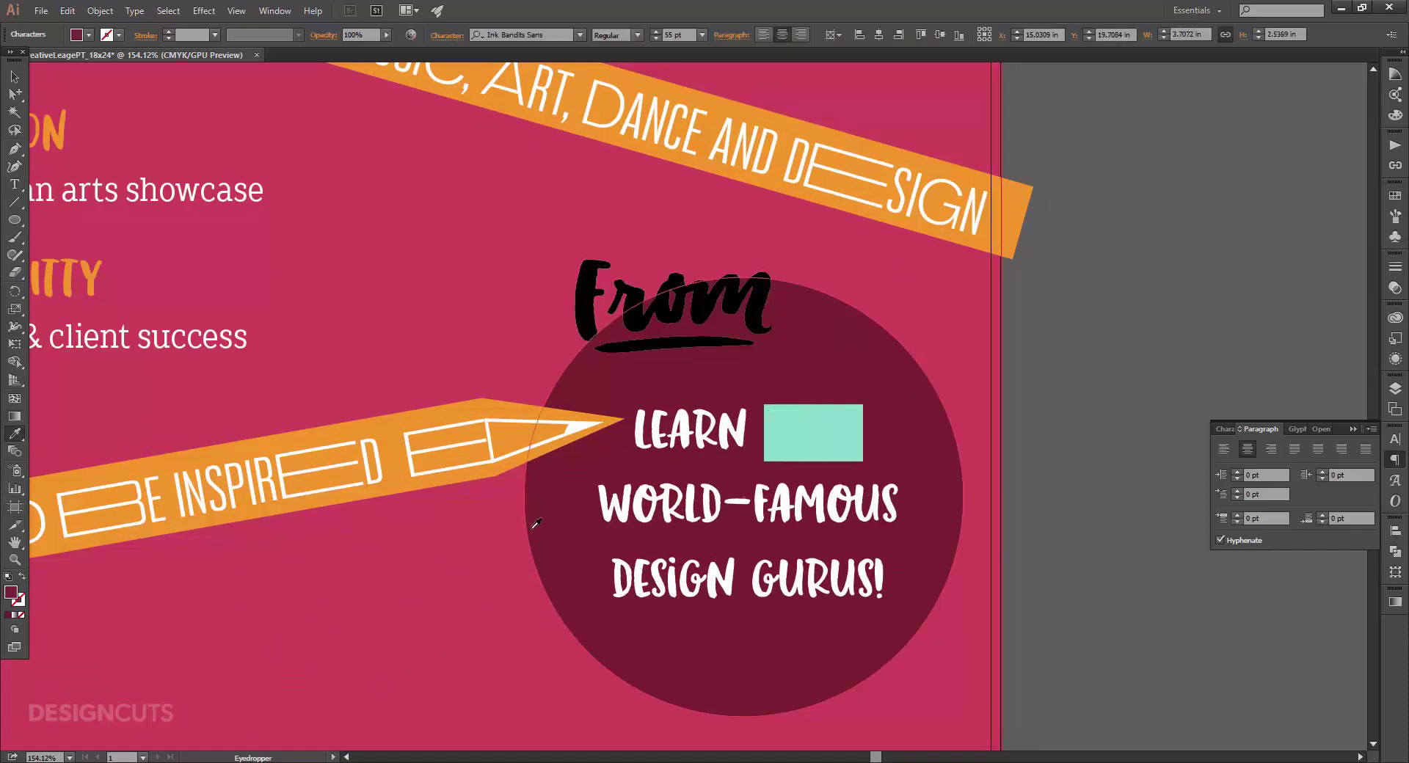
# Make the From logo white, shrink it to about half size, and place it beside LEARN.
pyautogui.press('v')
pyautogui.click(730, 332)
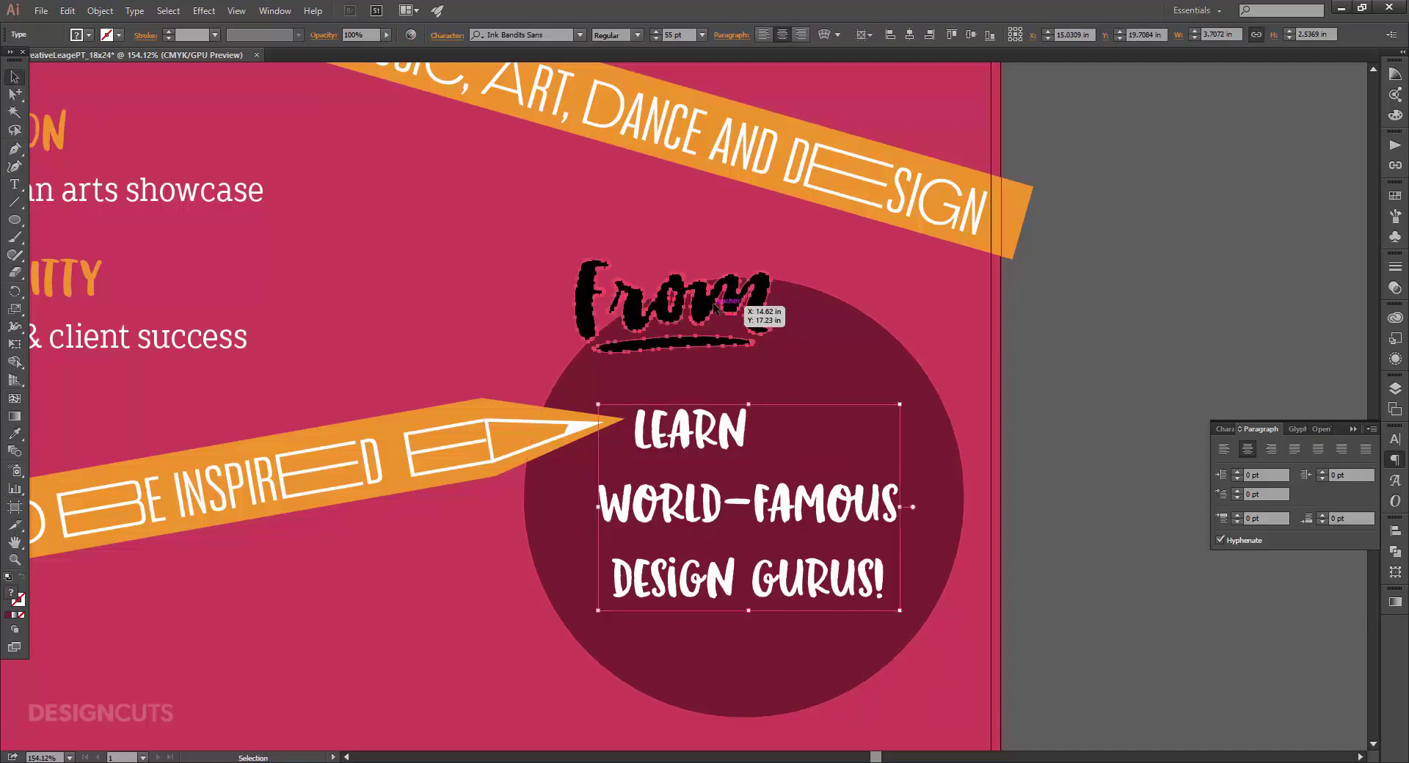
pyautogui.click(1395, 196)
pyautogui.click(1232, 227)
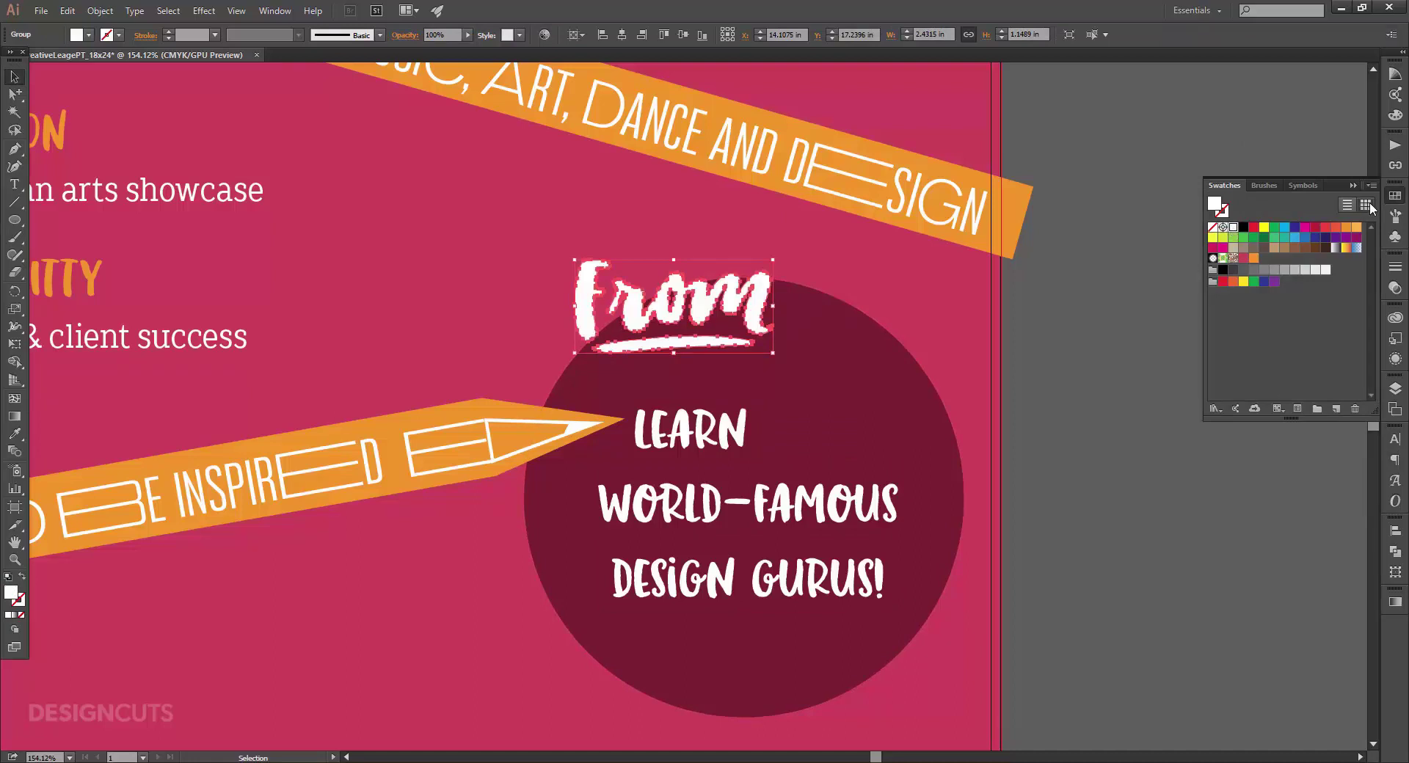
pyautogui.click(1396, 195)
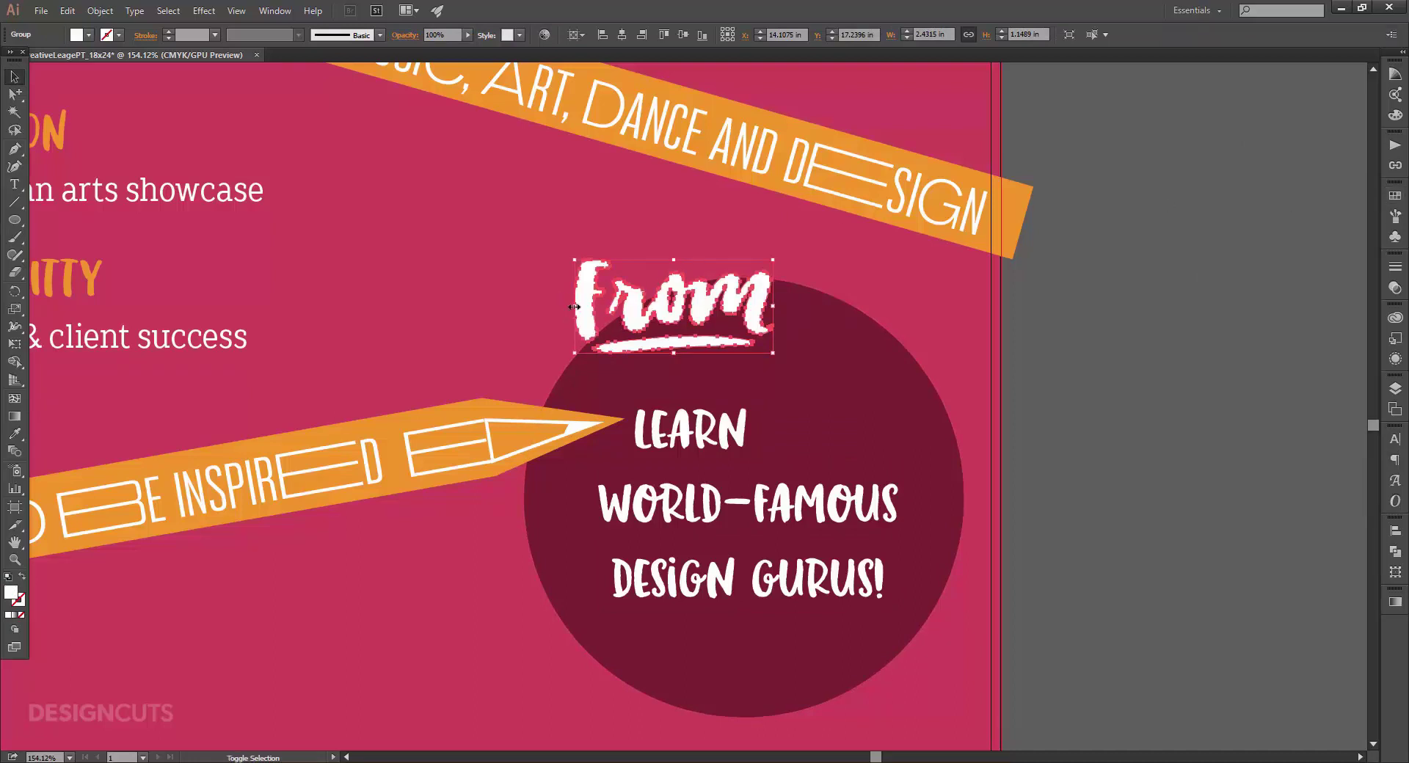
pyautogui.moveTo(575, 306); pyautogui.dragTo(674, 306)
pyautogui.moveTo(756, 321); pyautogui.dragTo(858, 432)
pyautogui.click(1070, 421)
pyautogui.click(1023, 461)
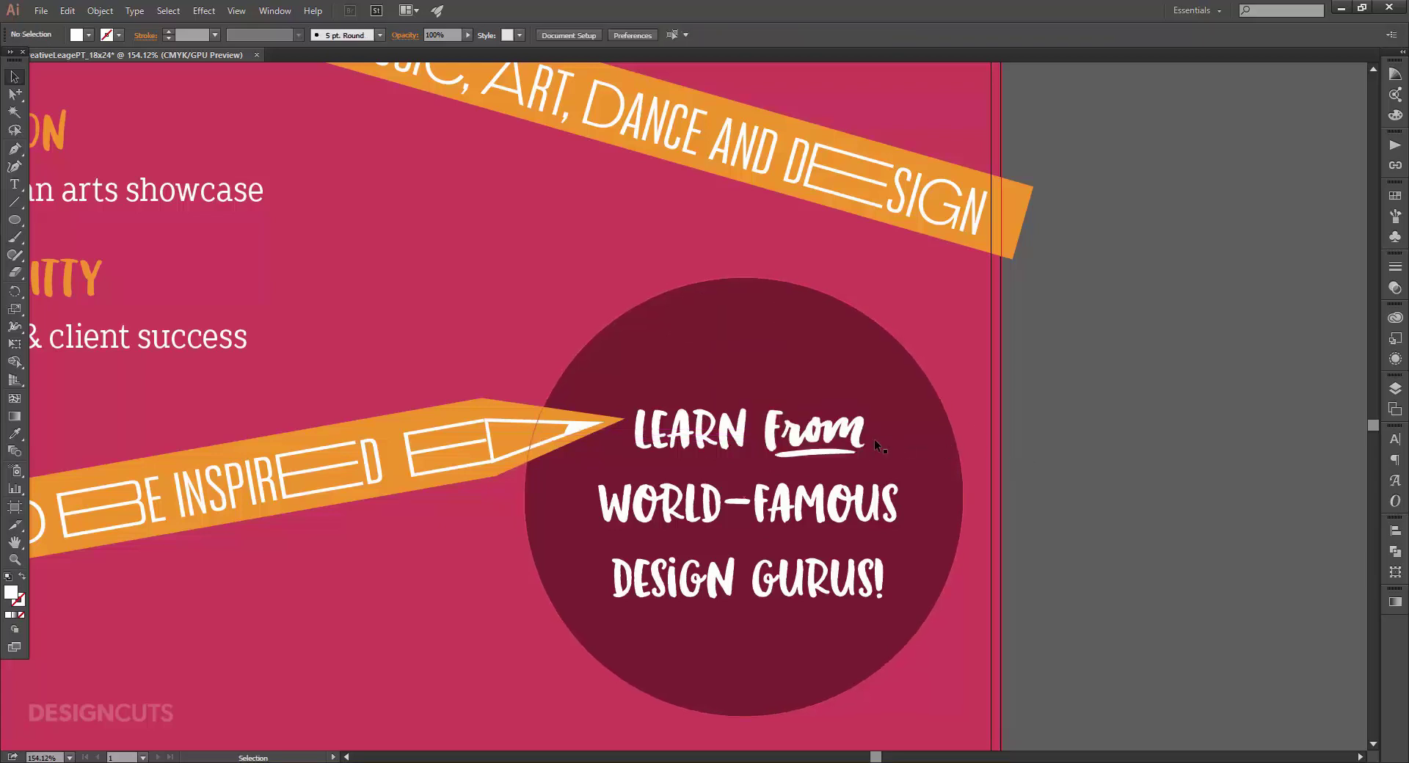
pyautogui.click(859, 434)
# Draw a short horizontal line above LEARN inside the circle with the Pen tool.
pyautogui.click(1041, 452)
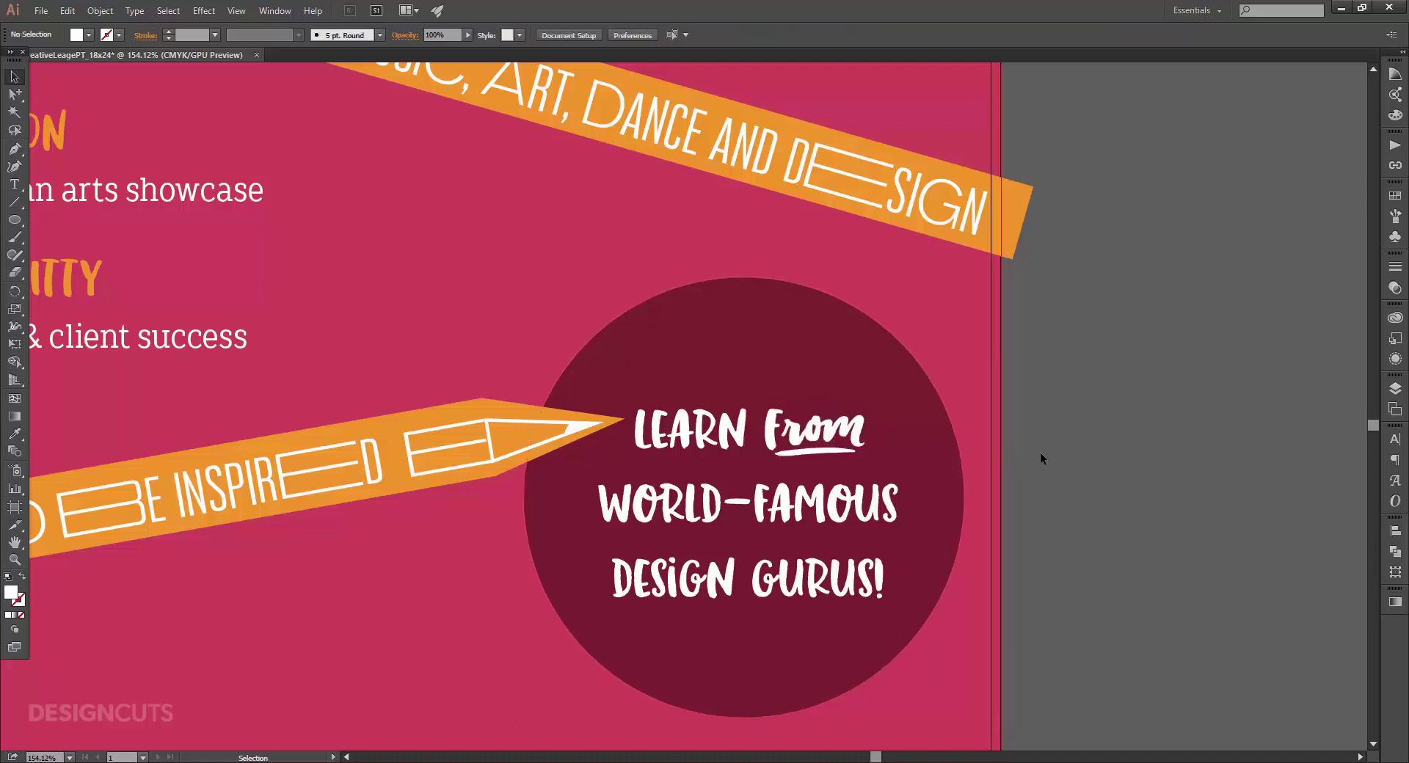
pyautogui.press('p')
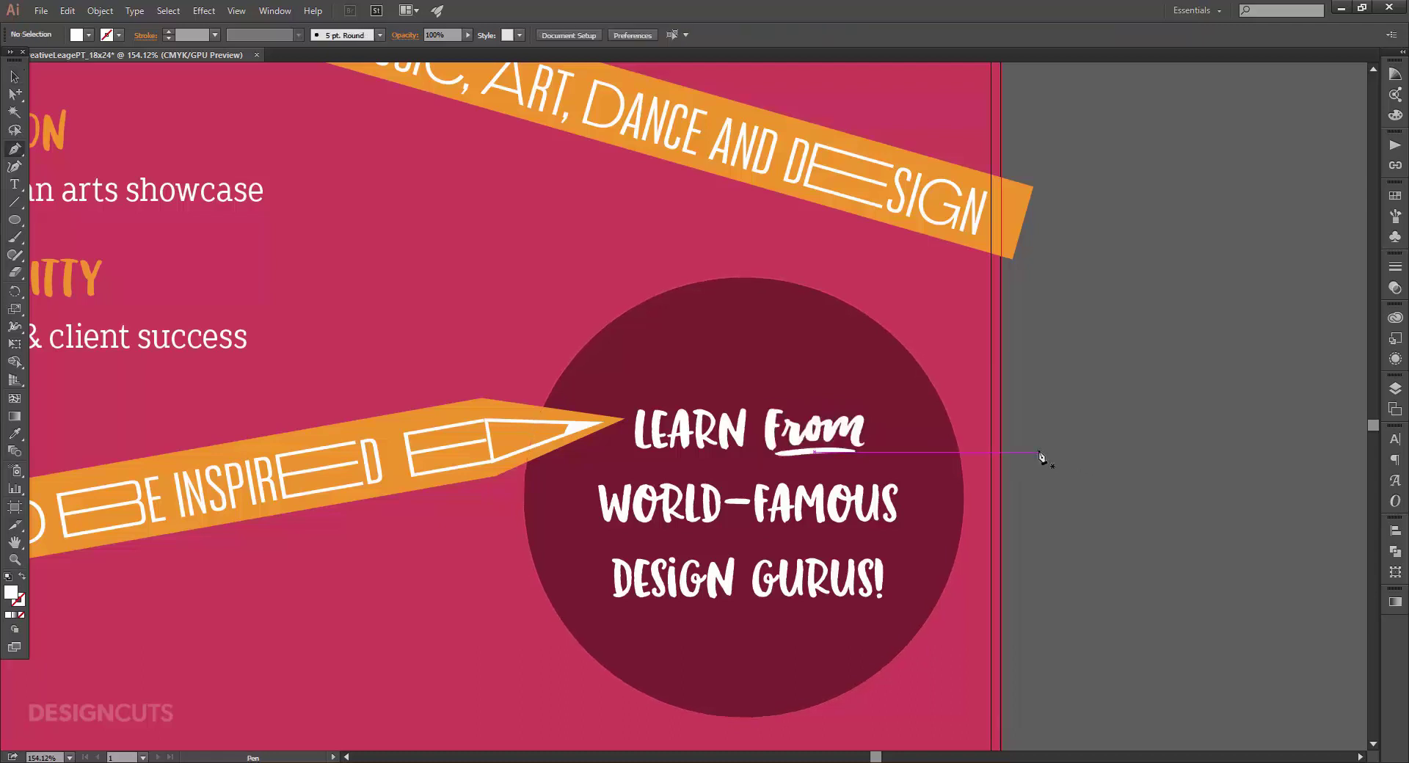
pyautogui.click(640, 377)
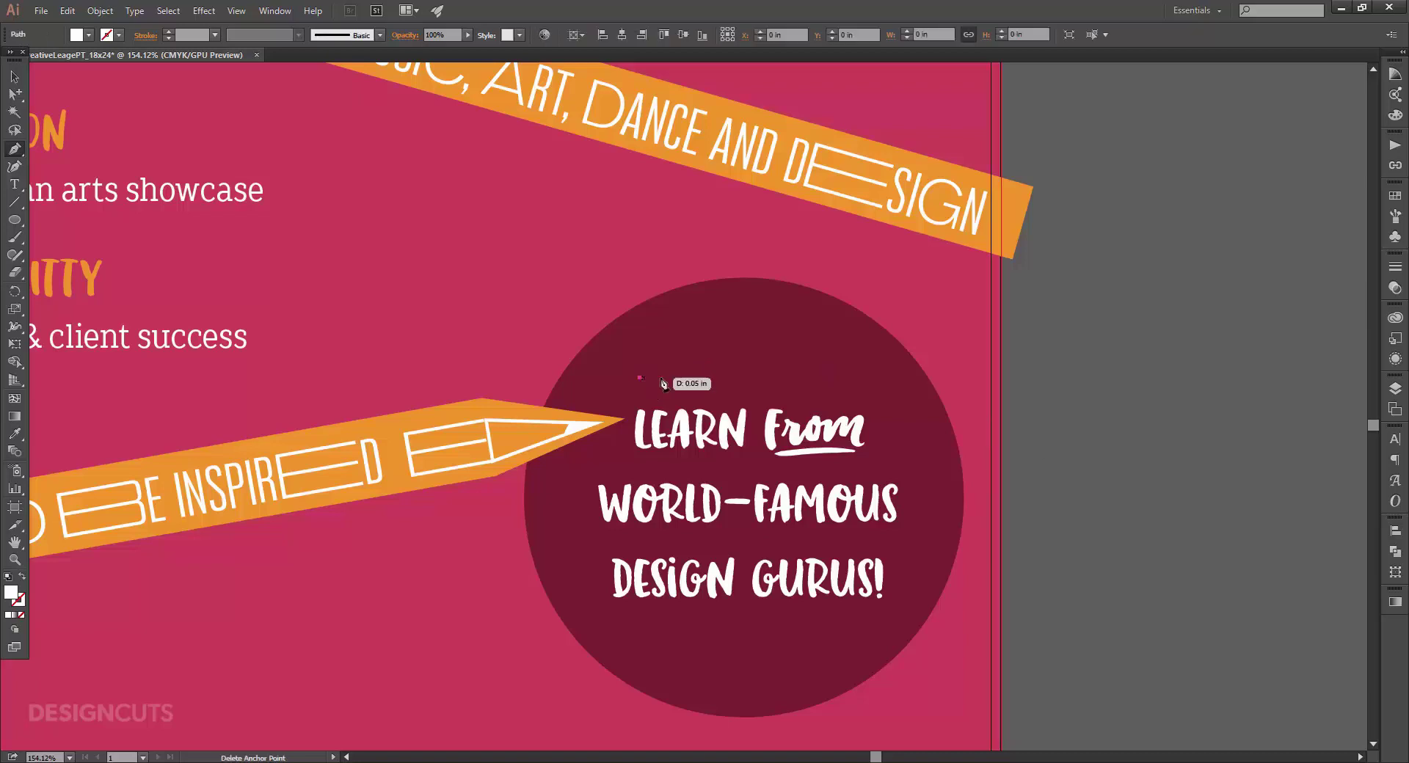
pyautogui.click(855, 378)
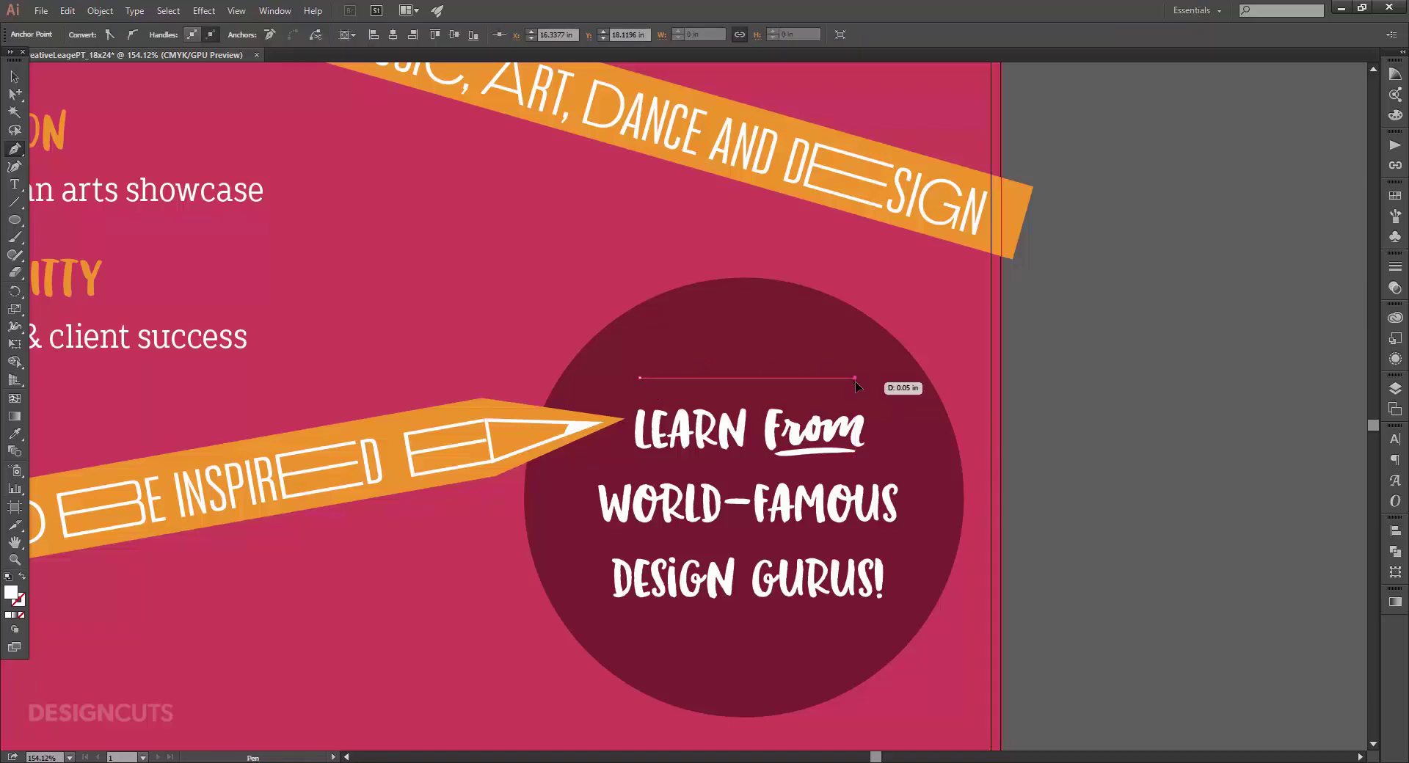
# Set the line's fill to None and open the stroke Color Picker.
pyautogui.click(1395, 195)
pyautogui.click(1213, 228)
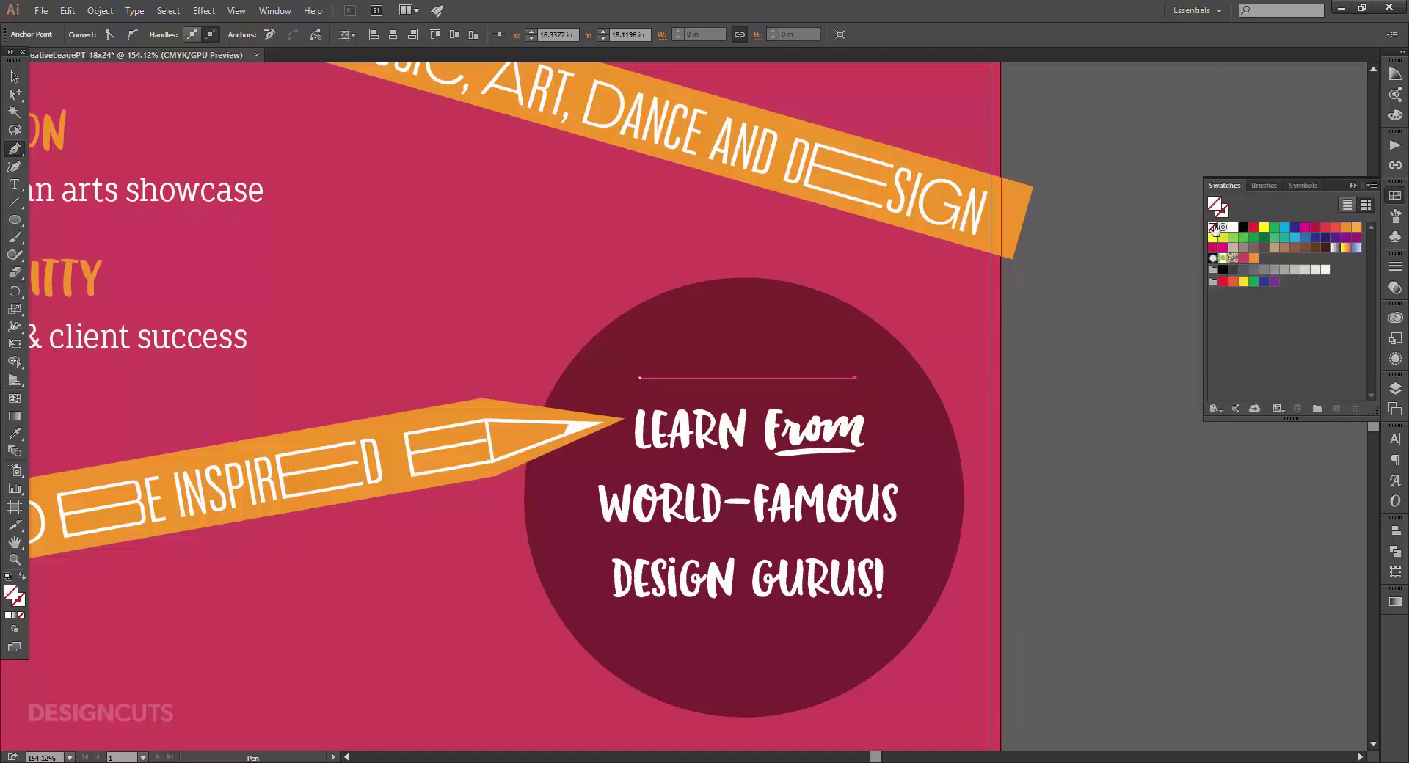
pyautogui.click(1223, 211)
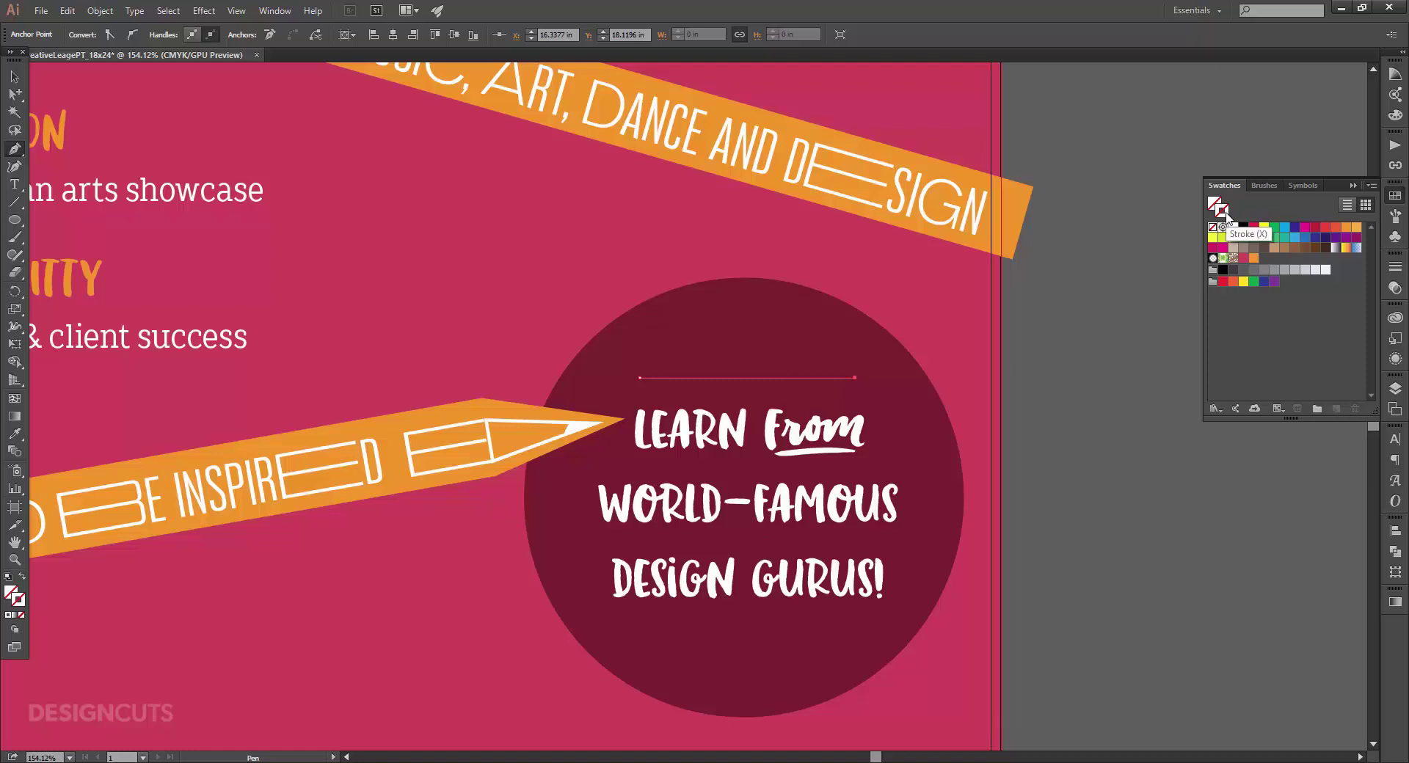
pyautogui.doubleClick(1224, 213)
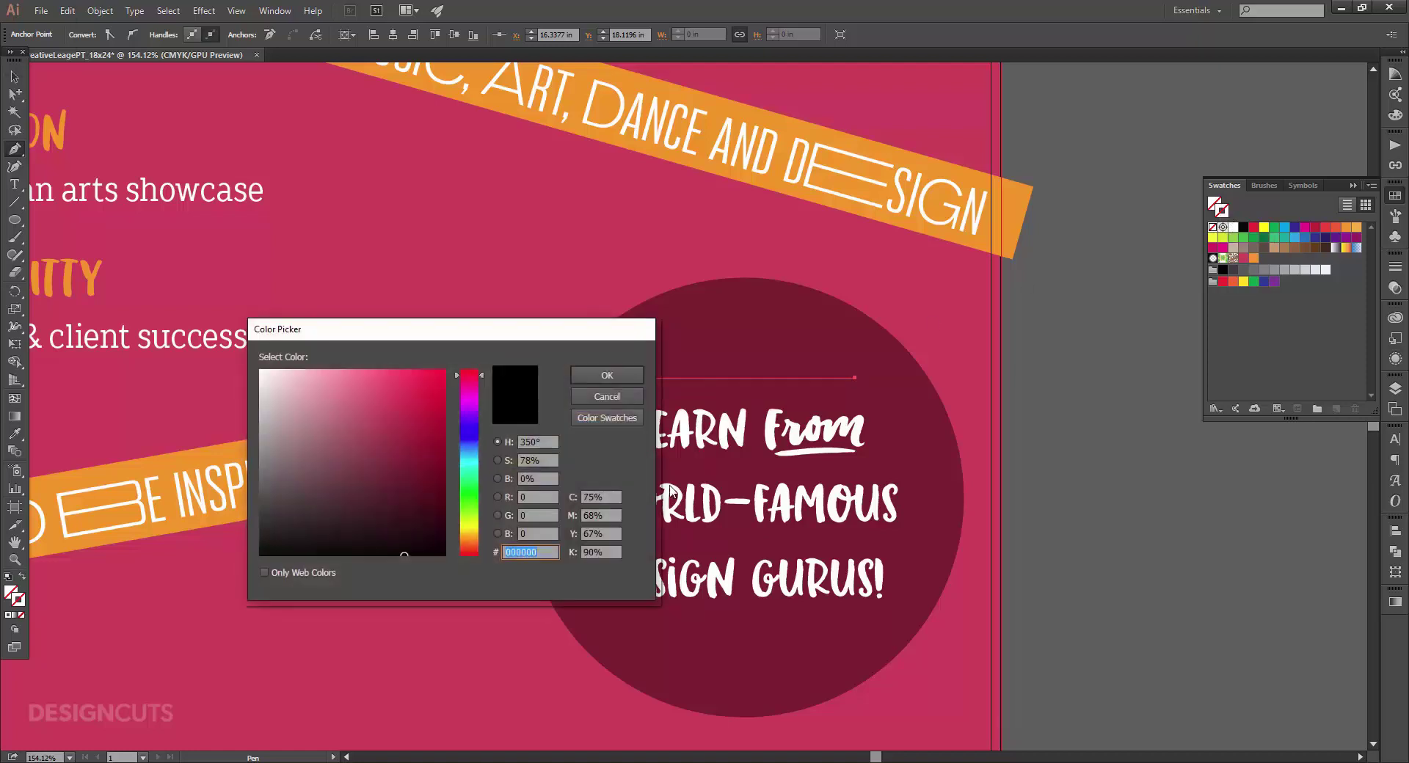
# Set the line's stroke colour to pink (15, 60, 5) and save it as the Dark Pink swatch.
pyautogui.click(598, 497)
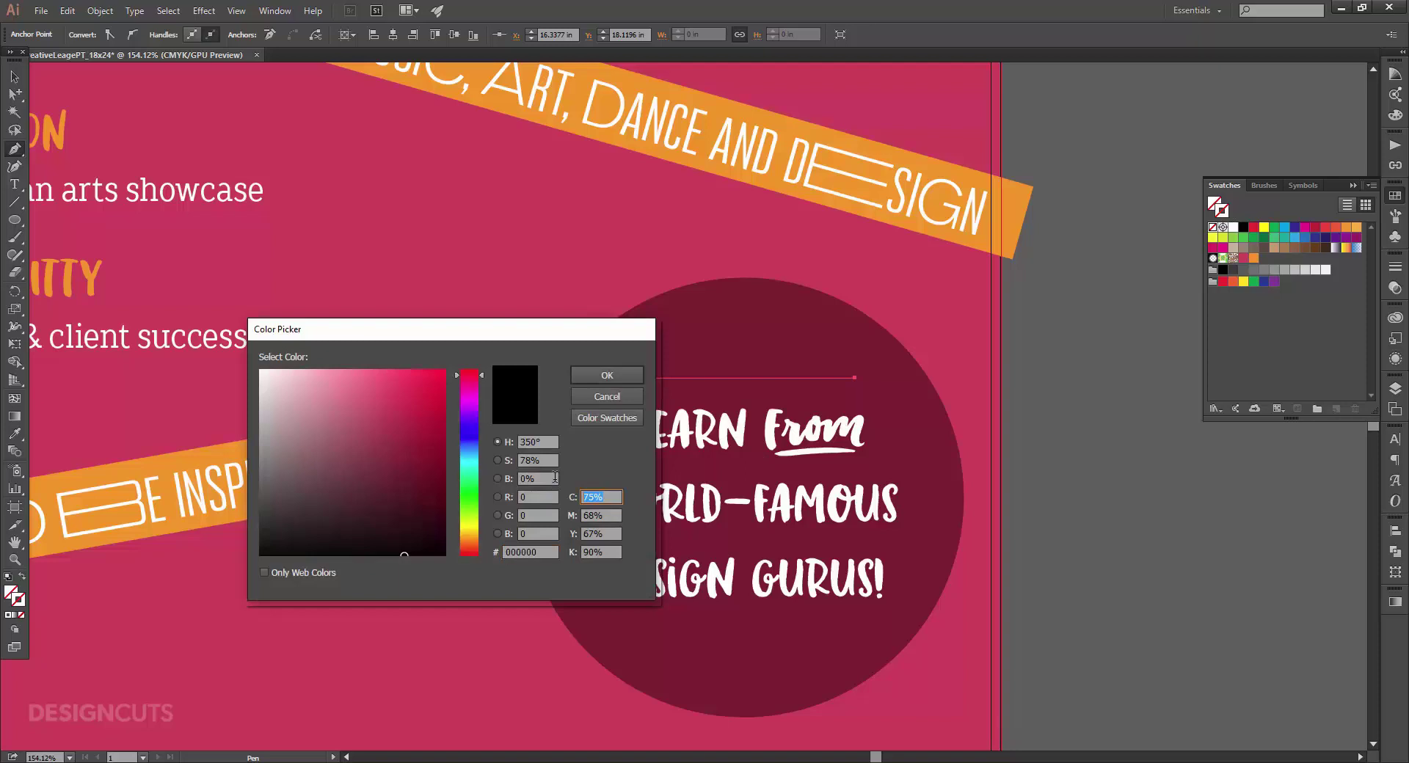
pyautogui.write('15')
pyautogui.press('Tab')
pyautogui.press('Tab')
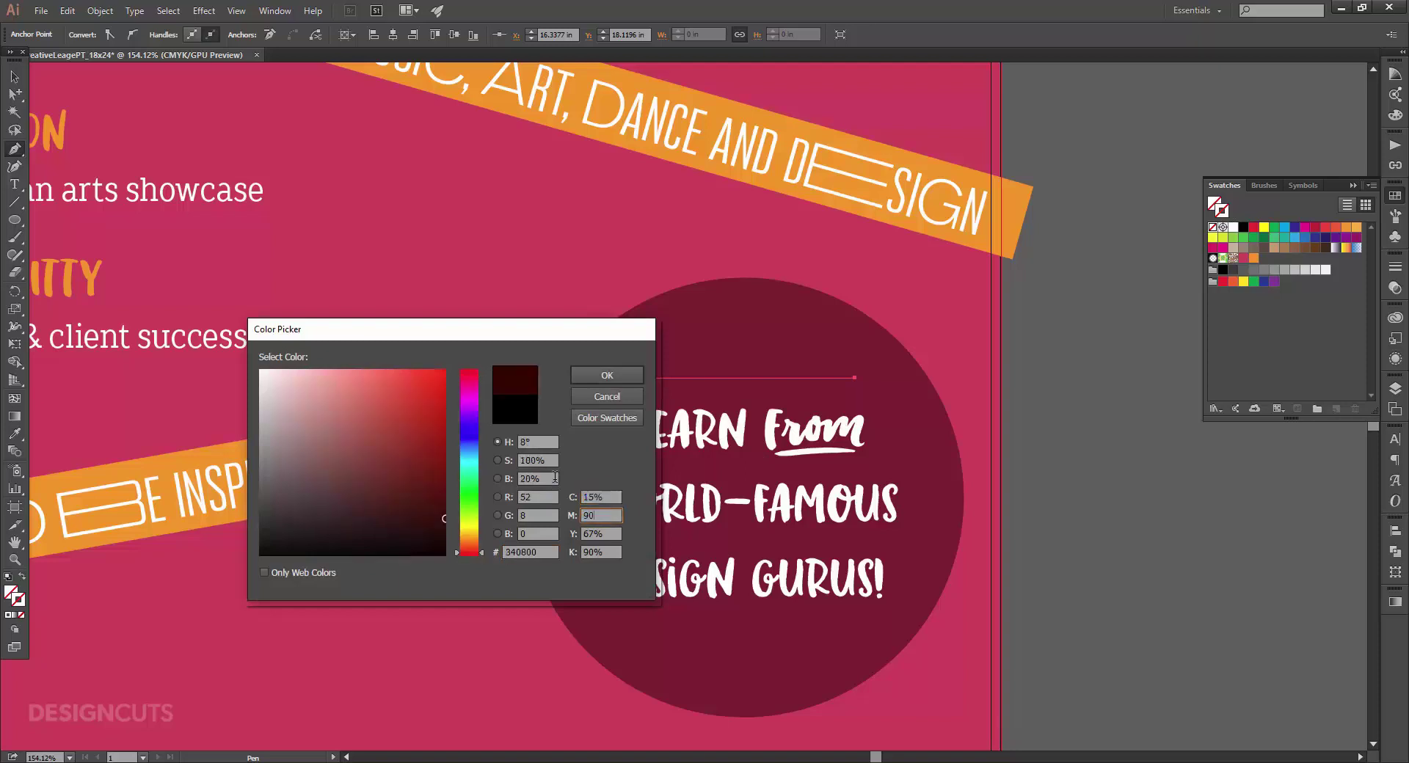
pyautogui.write('60')
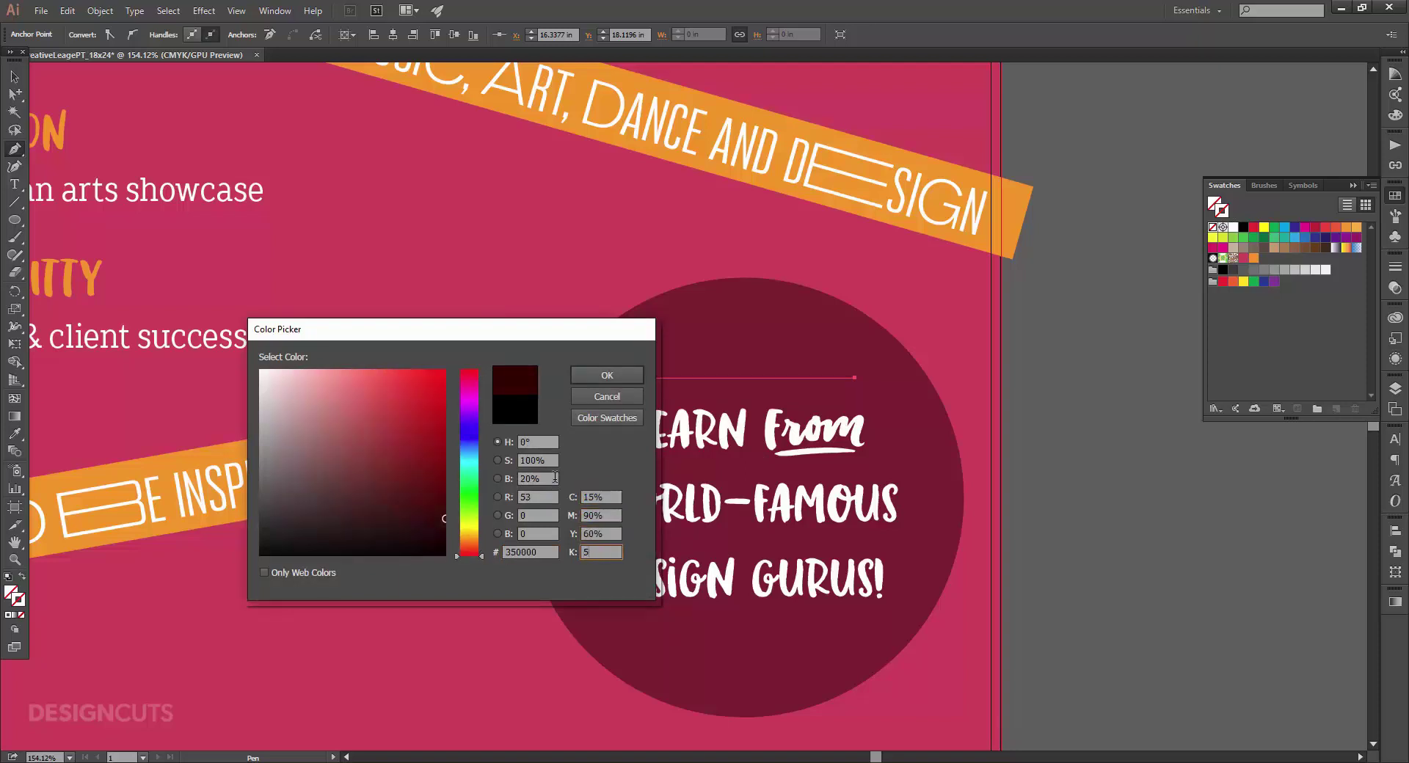
pyautogui.press('Tab')
pyautogui.write('5')
pyautogui.press('Tab')
pyautogui.press('Return')
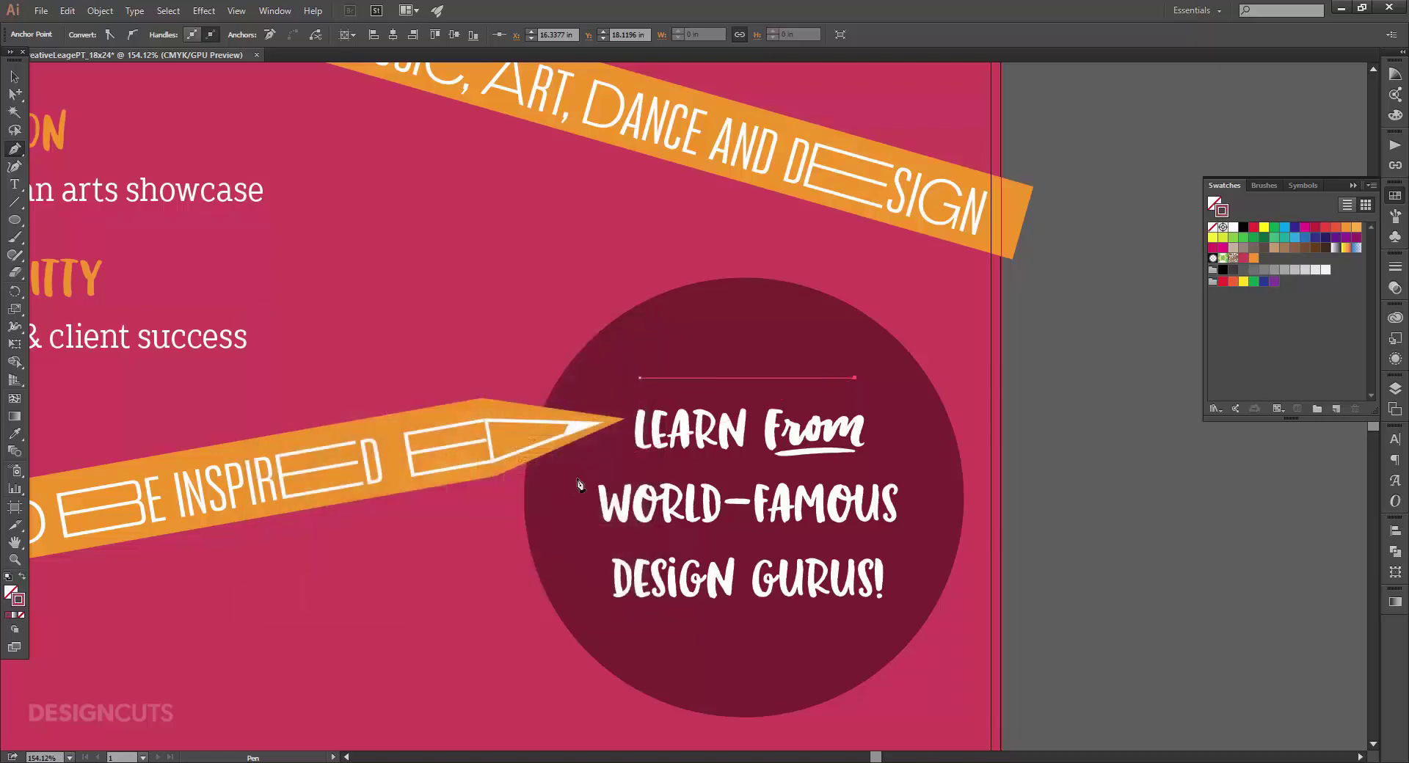
pyautogui.click(1335, 408)
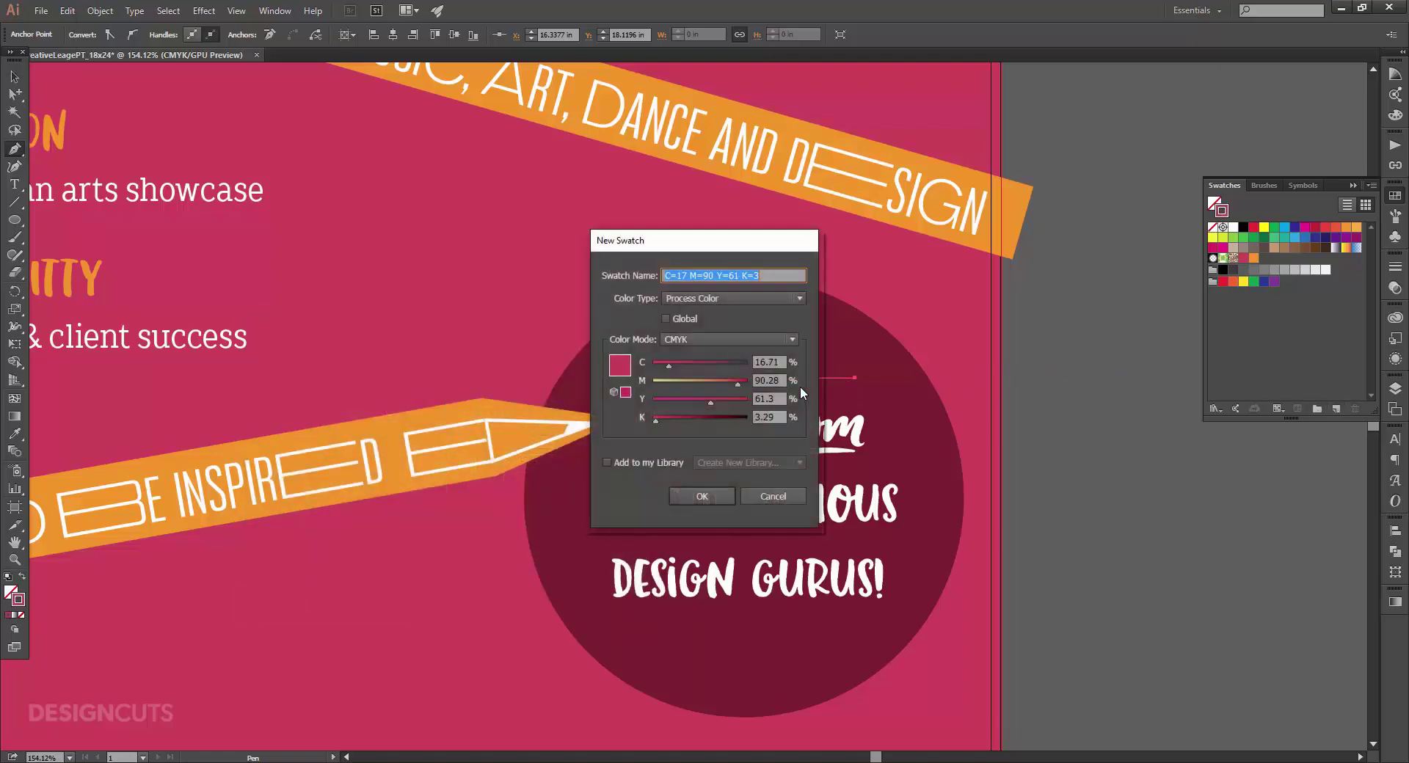
pyautogui.write('Dark Pink')
pyautogui.press('Return')
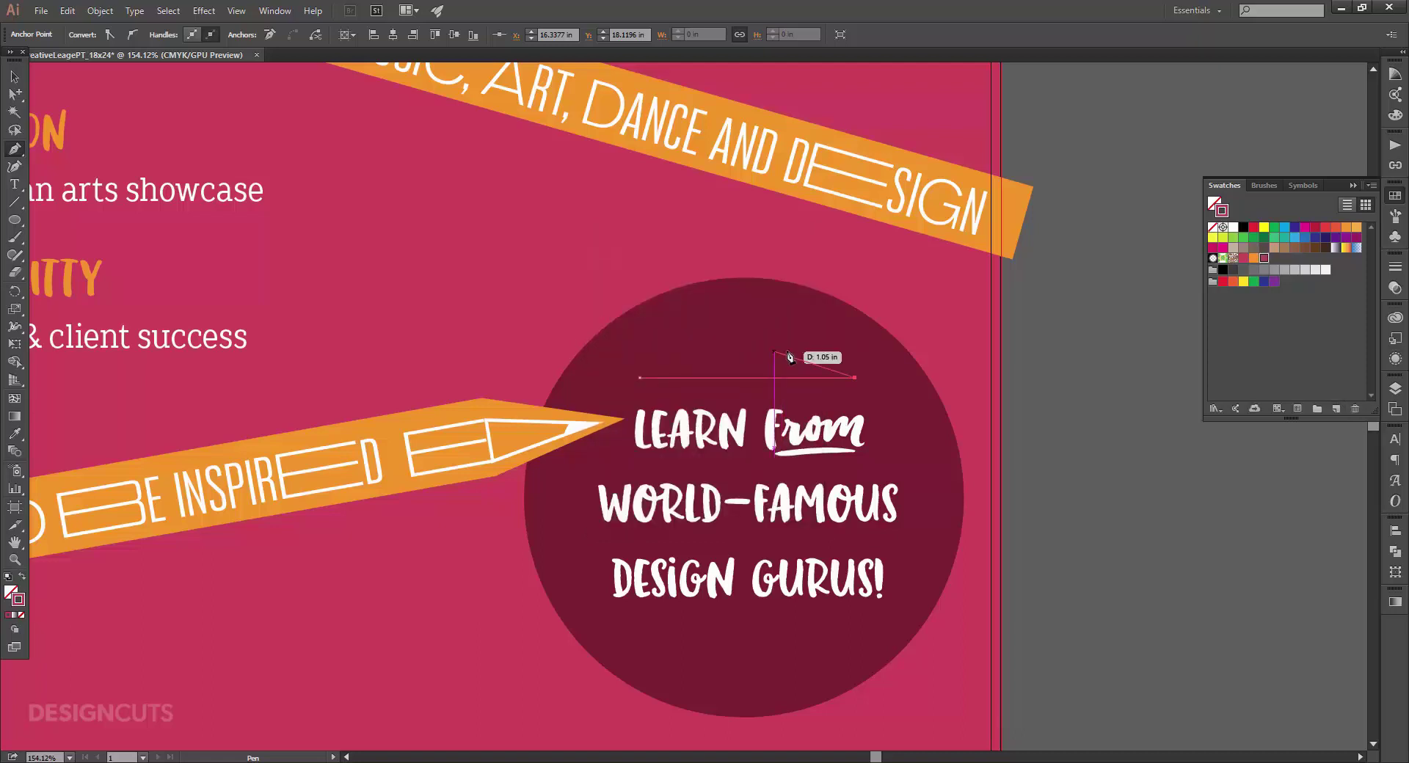
# Make the line 4 pt thick with a tapered ellipse width profile.
pyautogui.click(1395, 264)
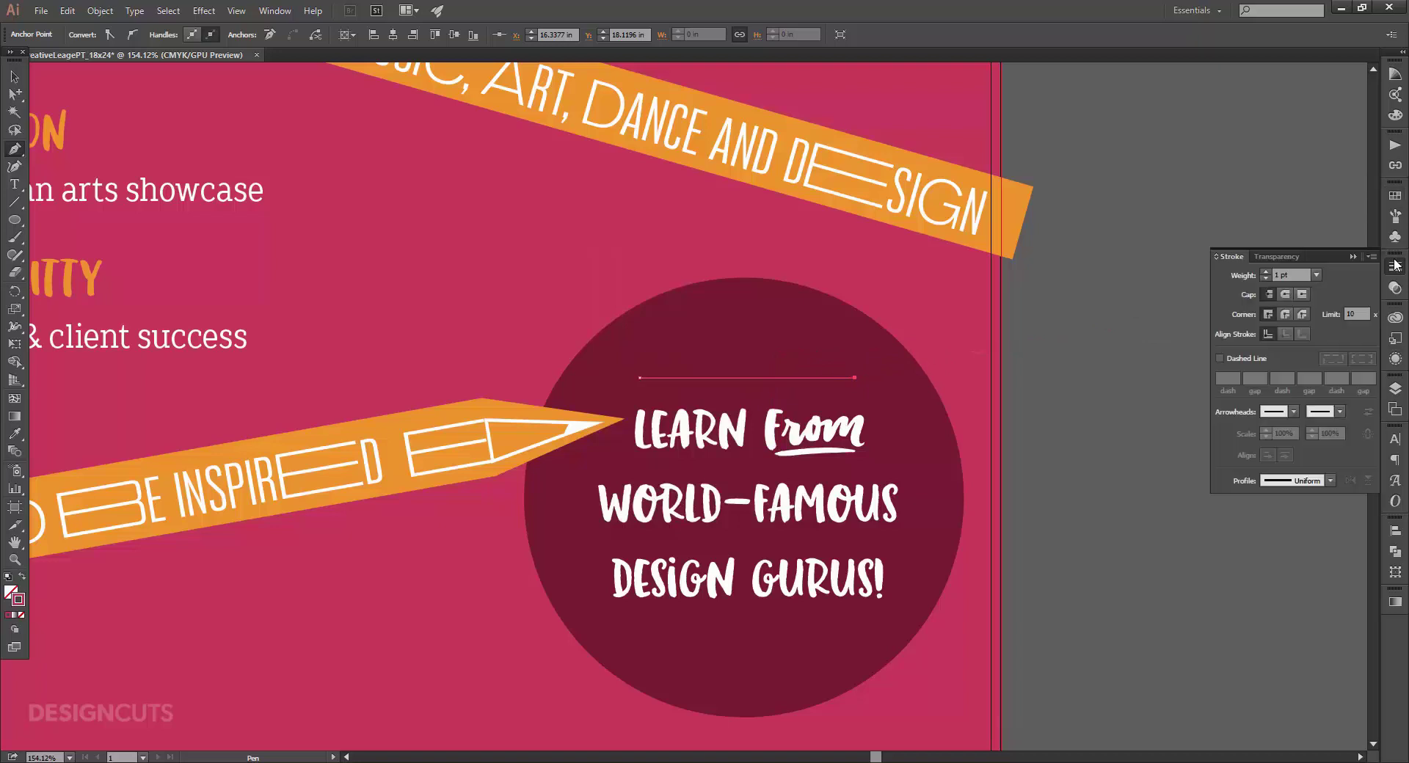
pyautogui.click(1265, 271)
pyautogui.click(1266, 271)
pyautogui.click(1265, 271)
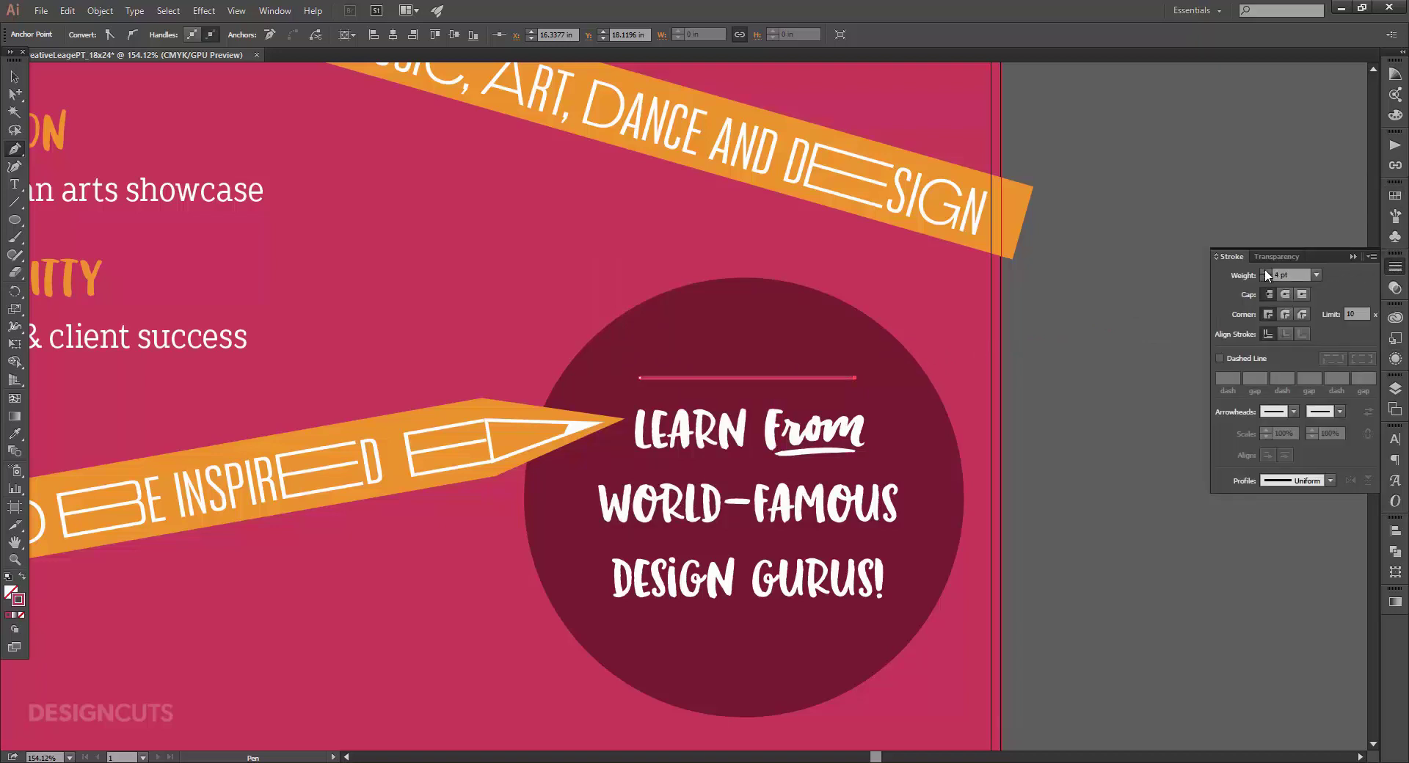
pyautogui.click(1303, 481)
pyautogui.click(1292, 525)
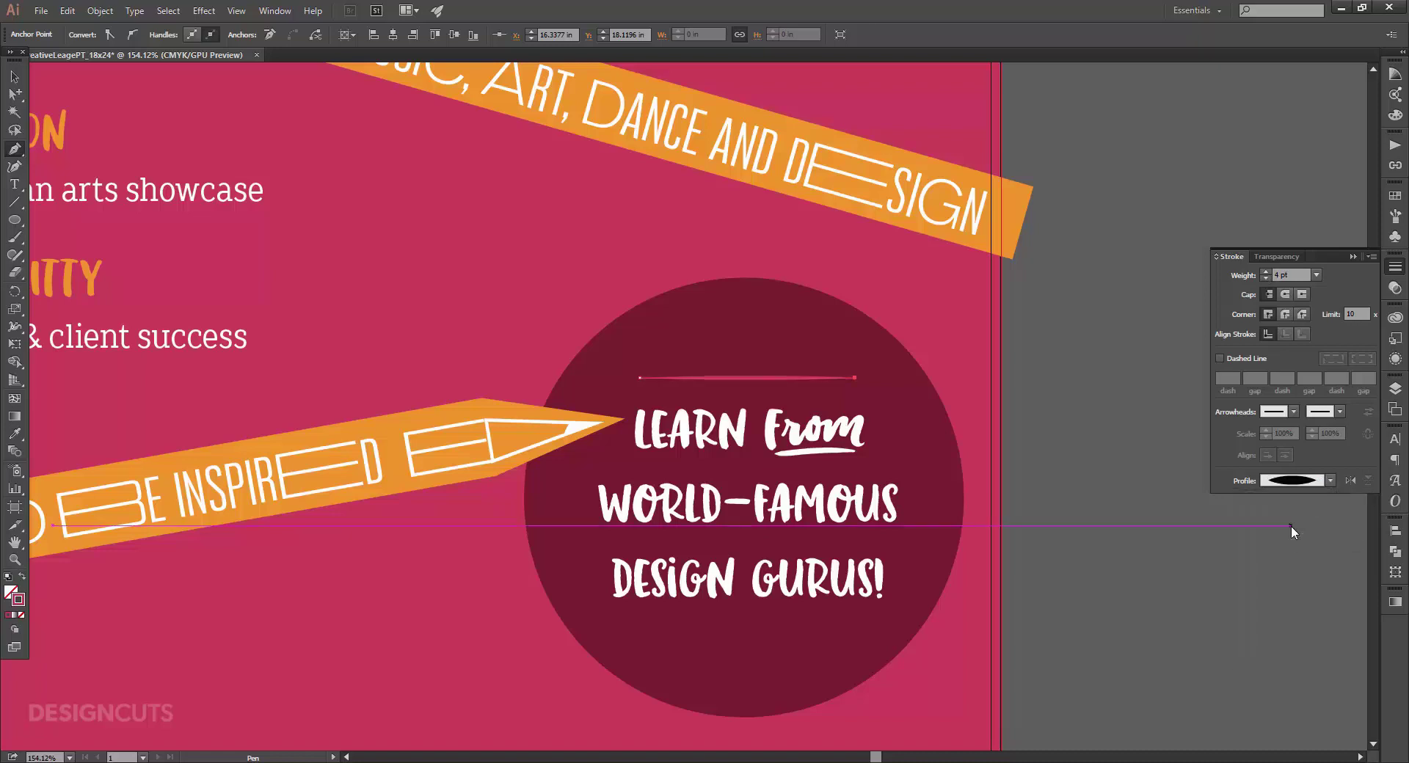
# Copy the top line straight down below the circle's text, then fit the poster in view.
pyautogui.press('v')
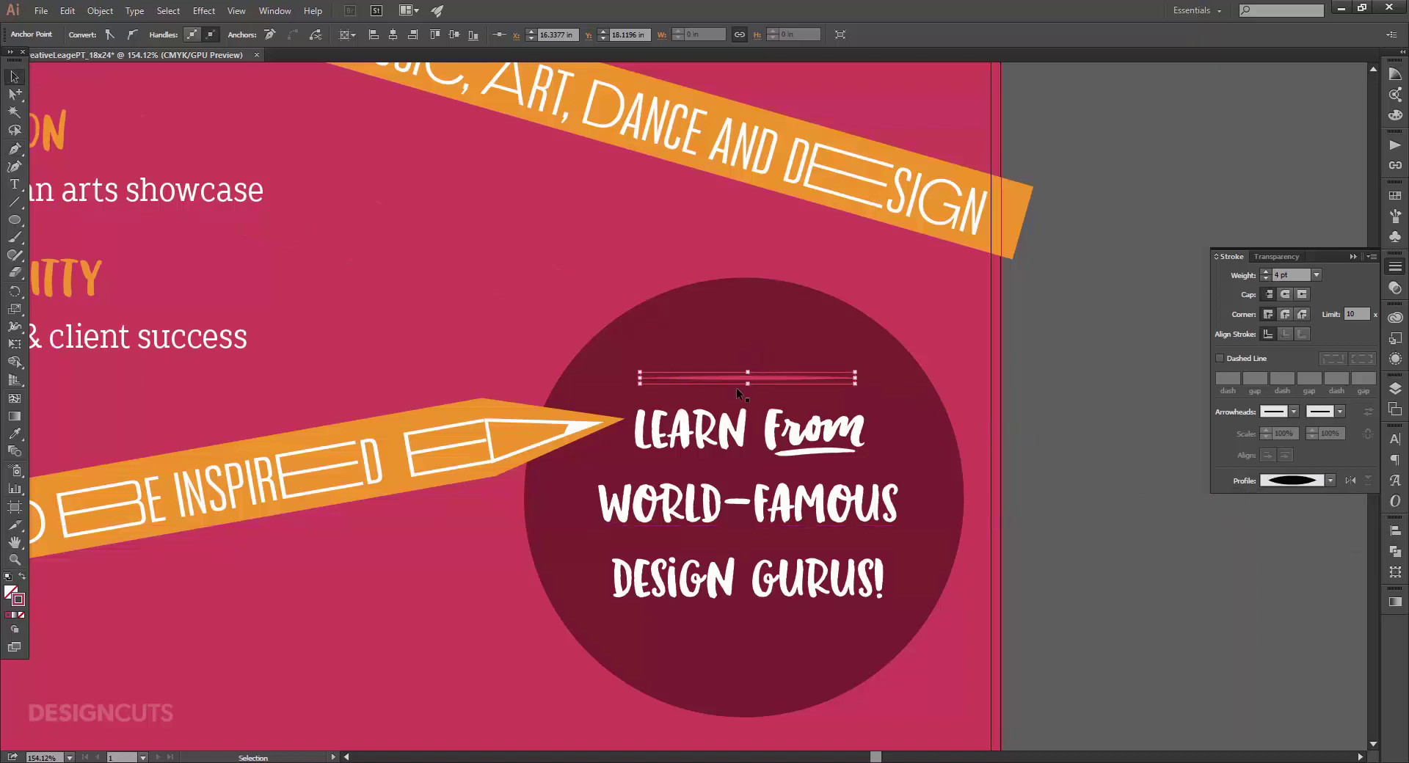
pyautogui.click(1137, 487)
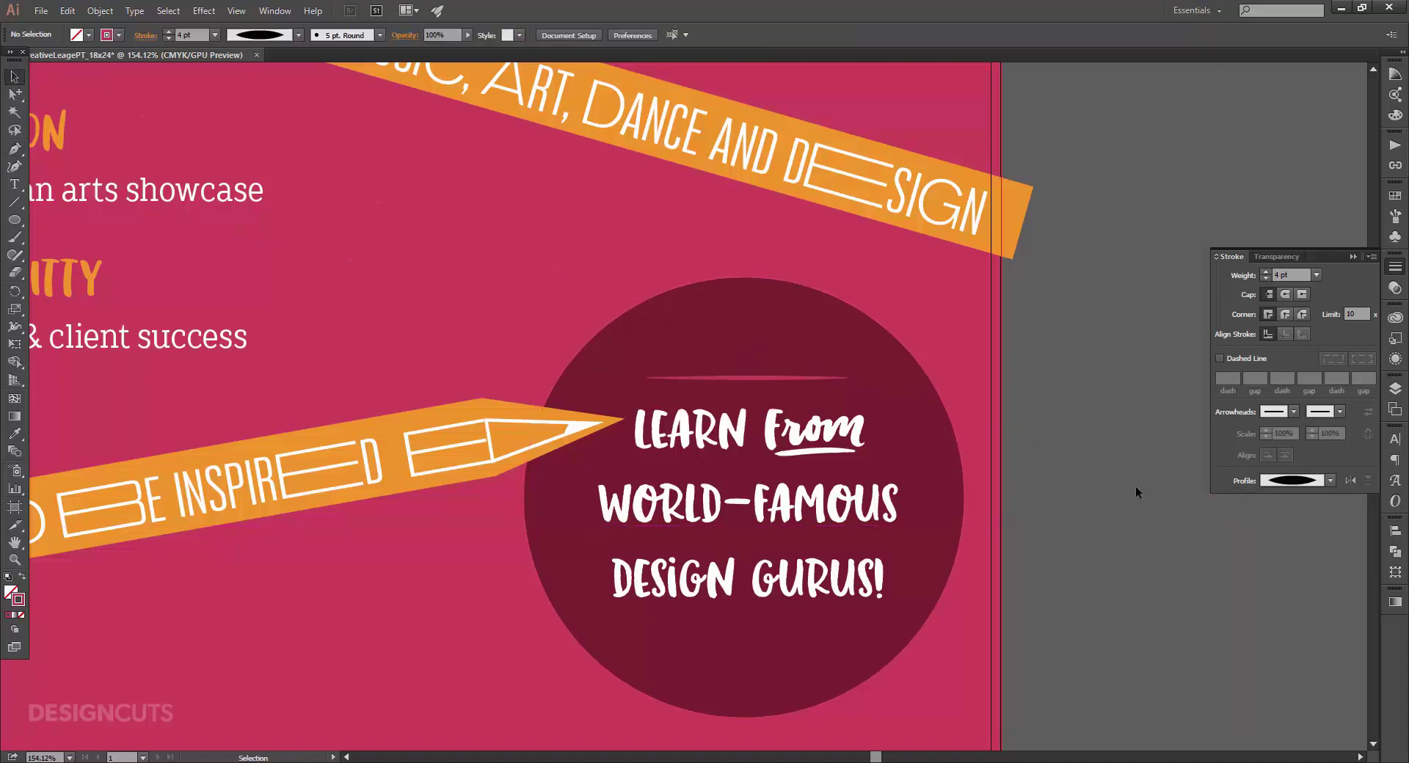
pyautogui.click(787, 379)
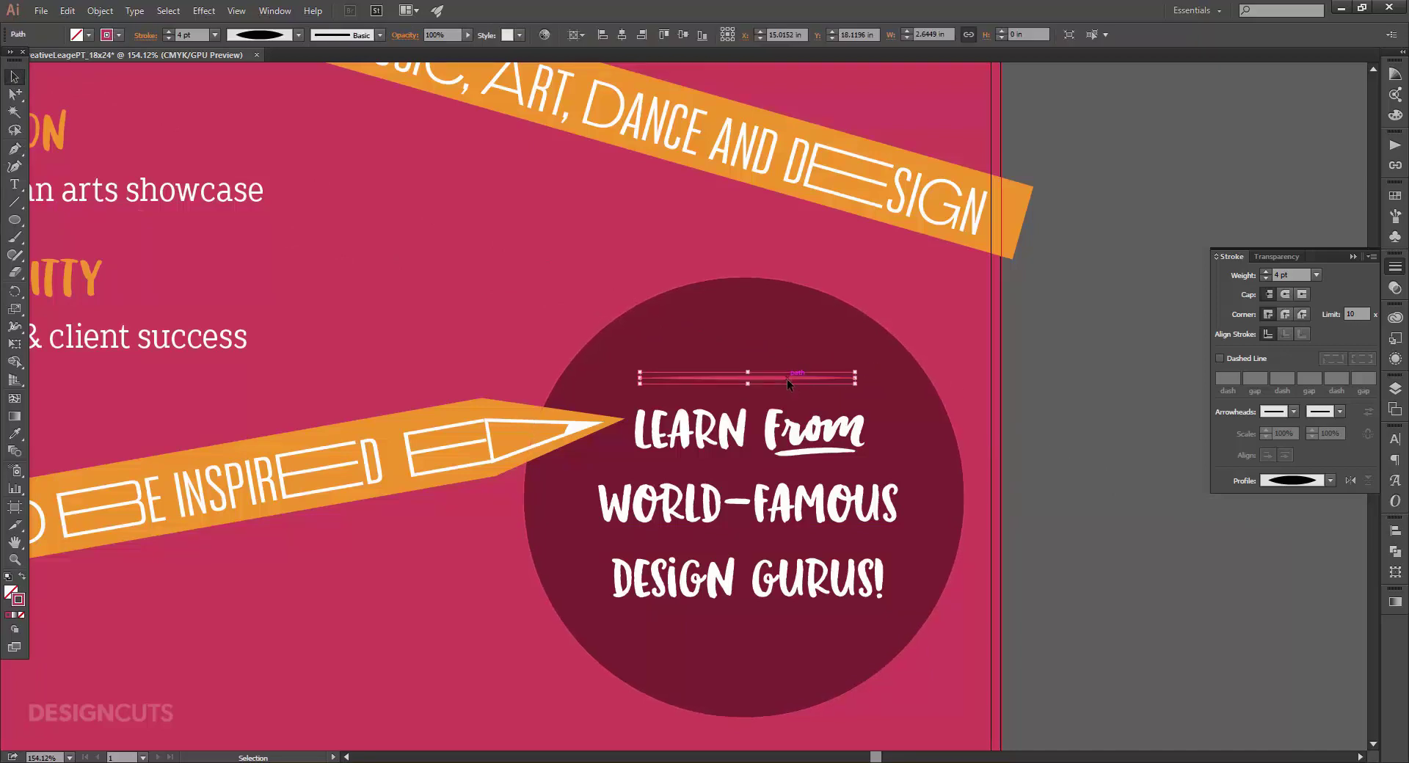
pyautogui.moveTo(788, 379); pyautogui.dragTo(791, 635)
pyautogui.click(1053, 644)
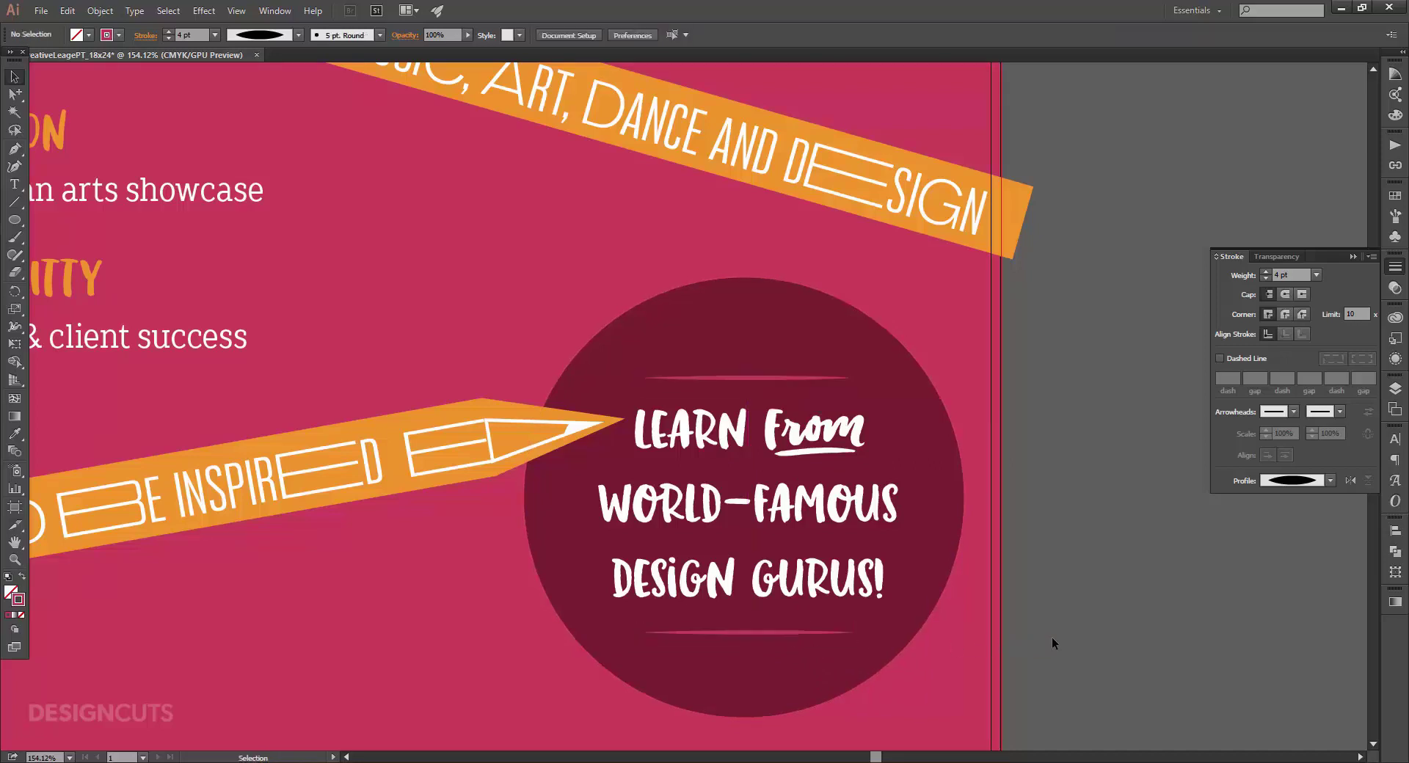
pyautogui.click(806, 378)
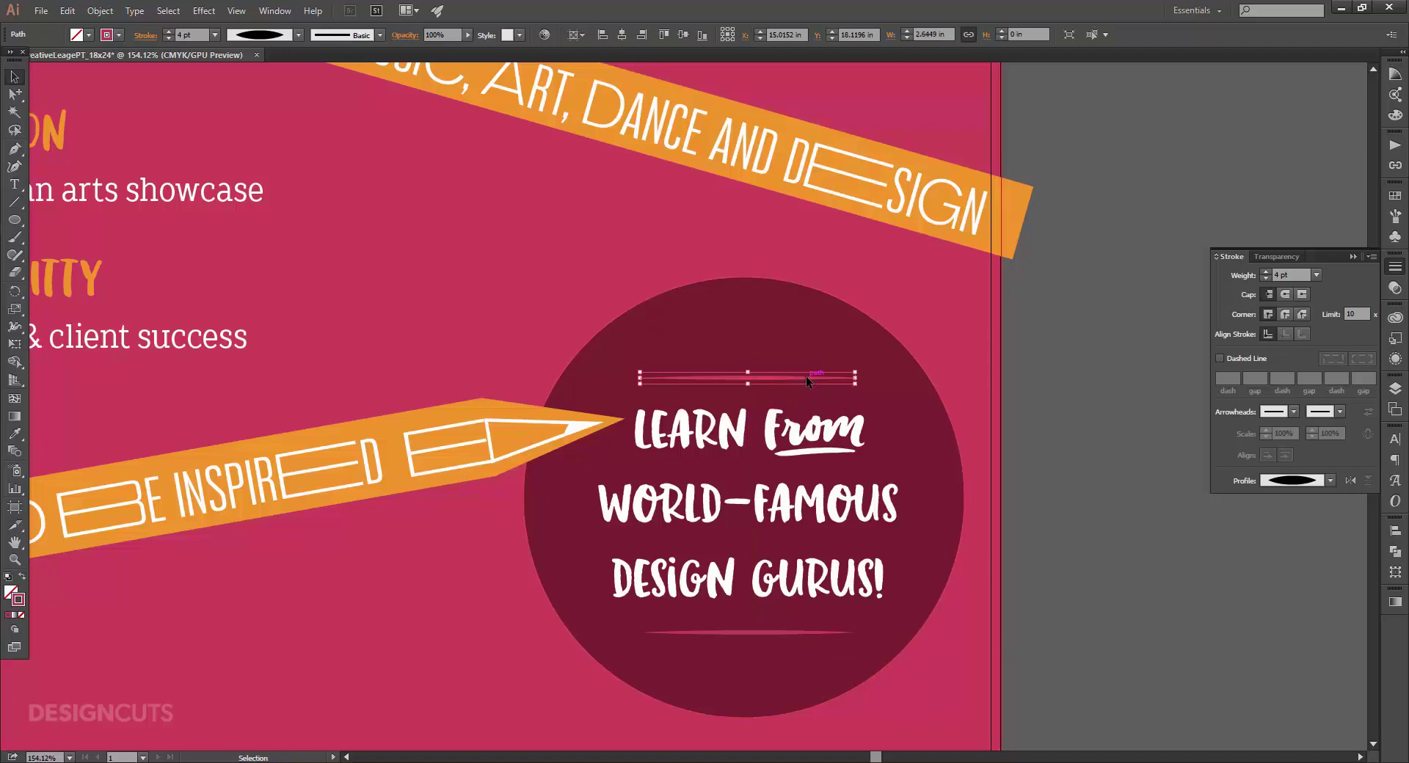
pyautogui.click(1034, 402)
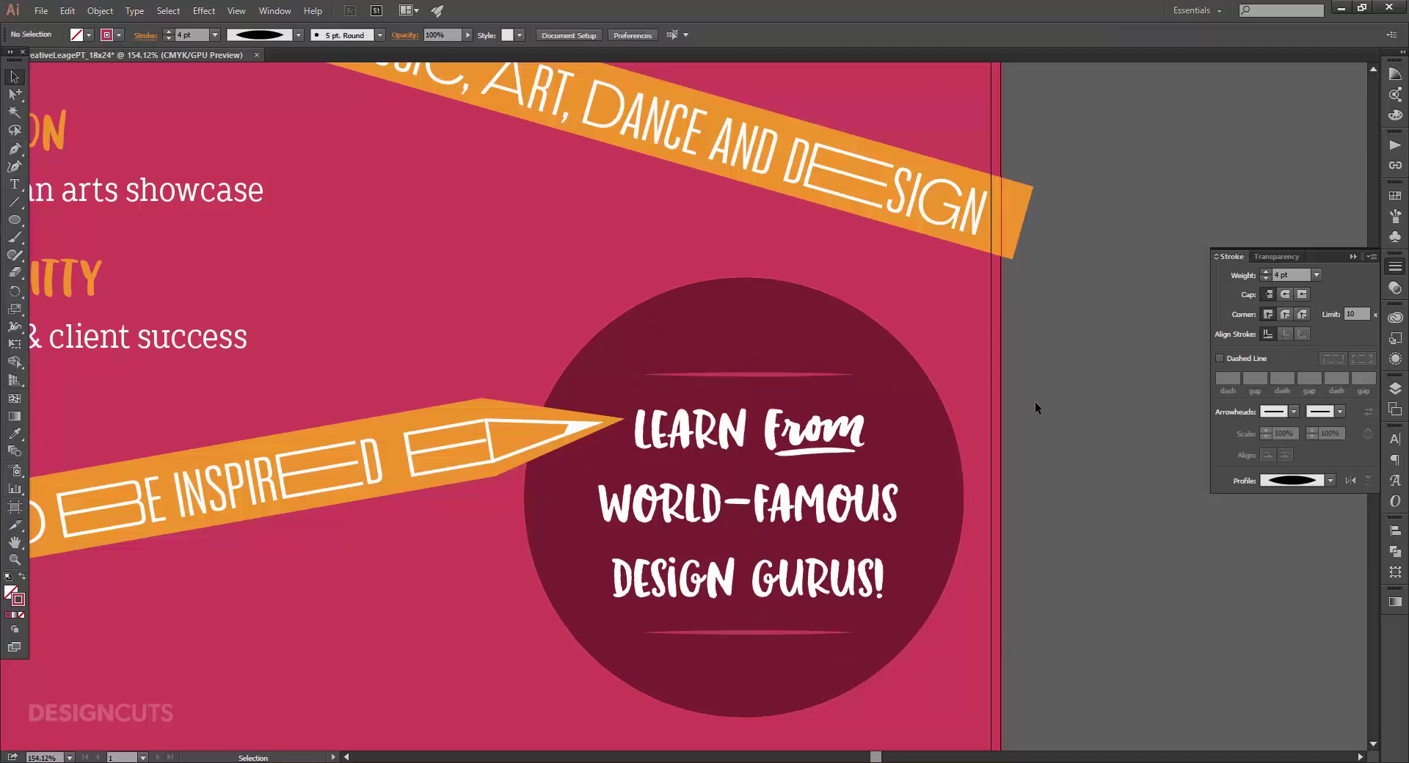
pyautogui.hotkey('ctrl', '0')
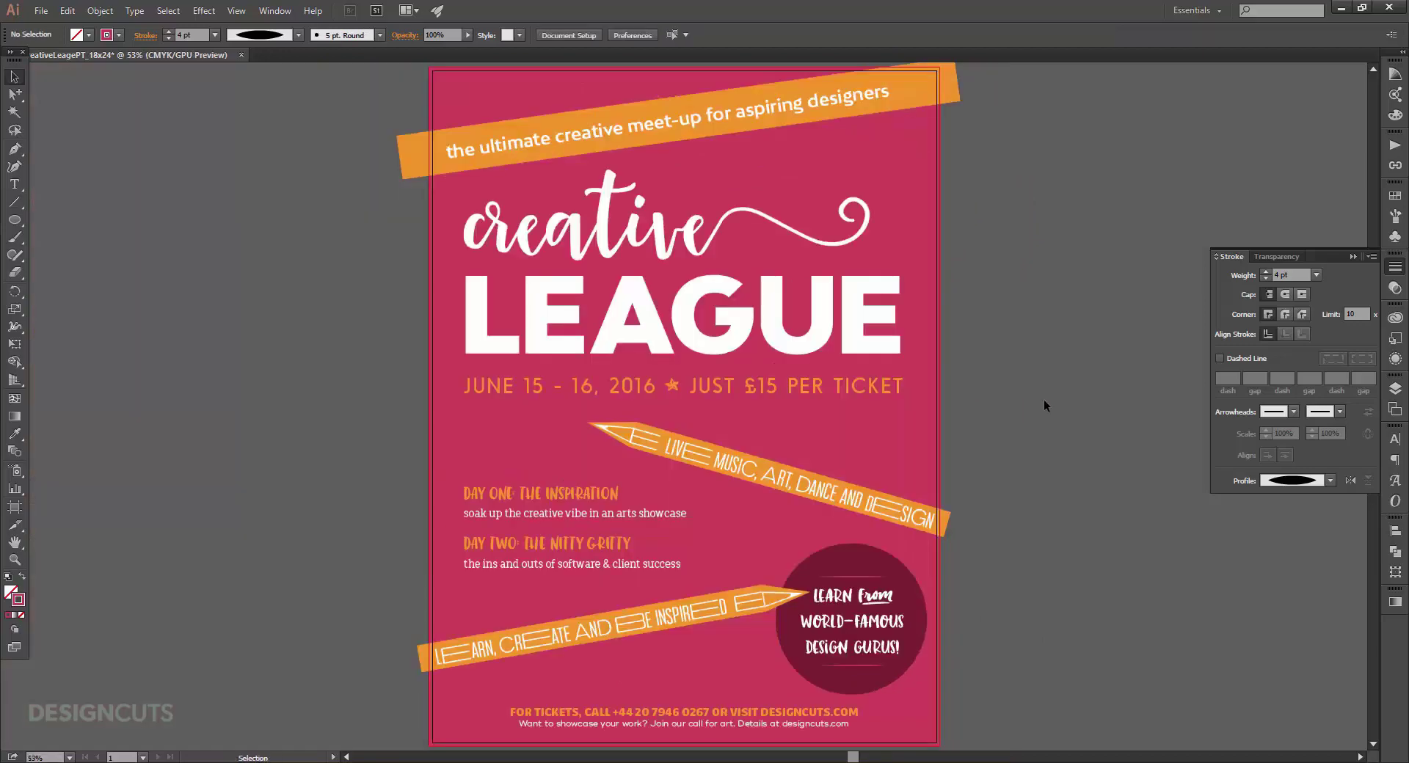
# Create a new layer named Decoration and place it below Content.
pyautogui.click(1395, 388)
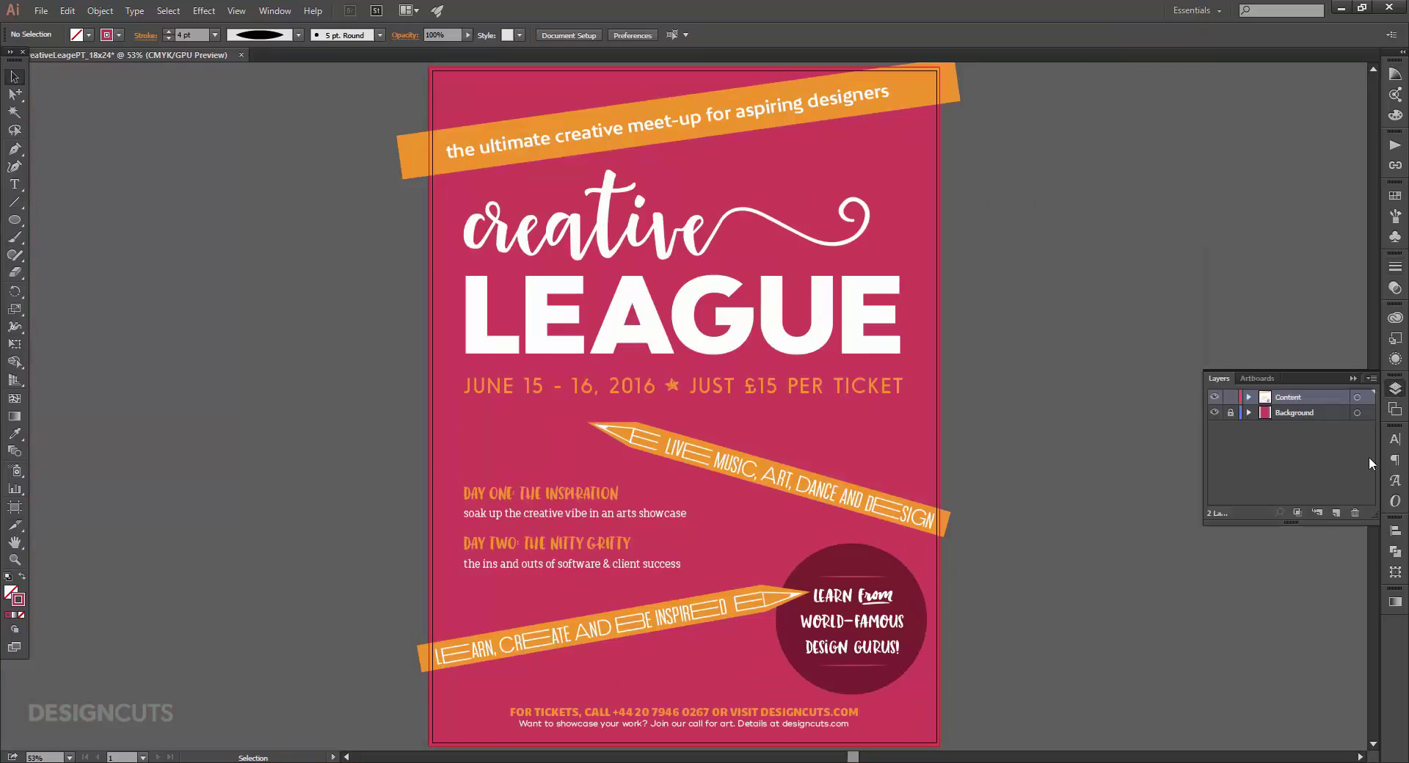
pyautogui.click(1337, 513)
pyautogui.doubleClick(1287, 398)
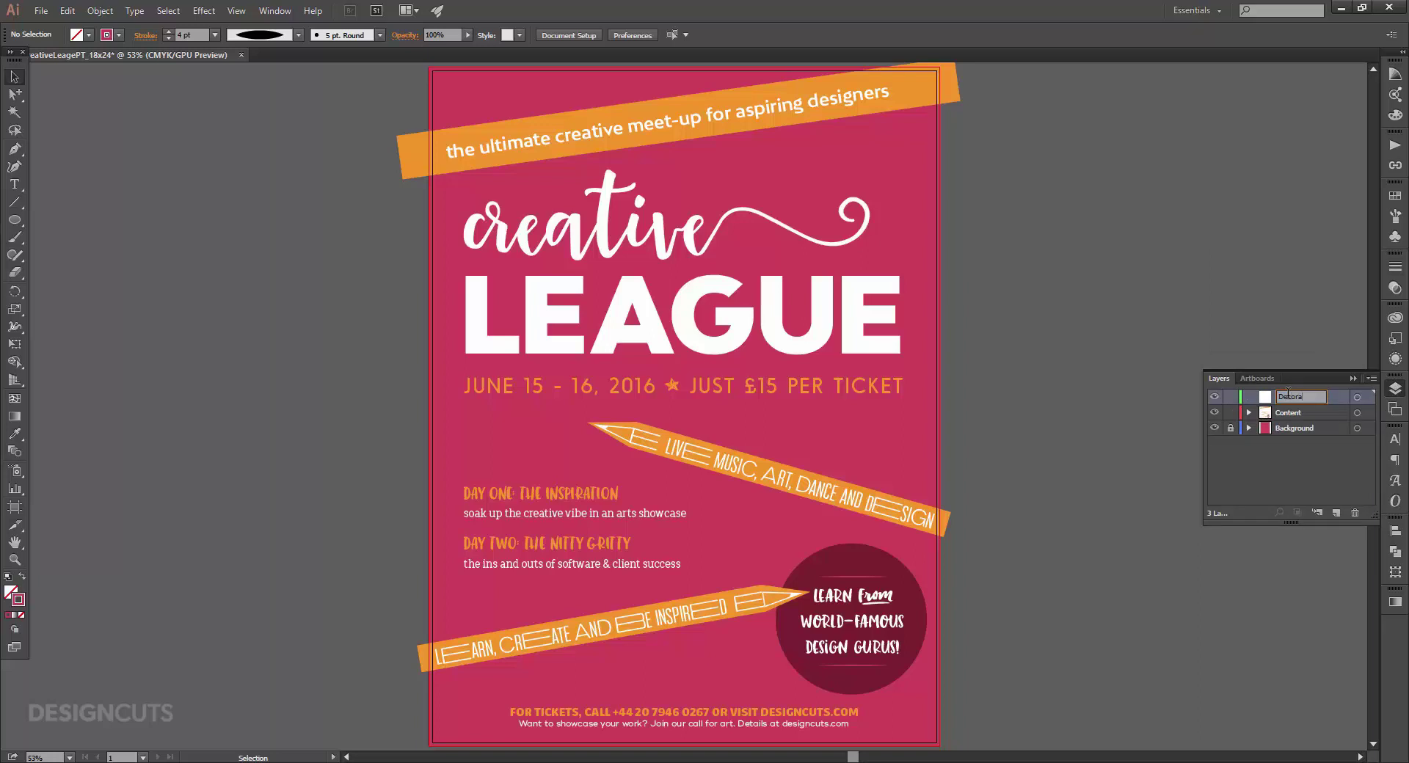
pyautogui.press('Return')
pyautogui.moveTo(1313, 395); pyautogui.dragTo(1312, 416)
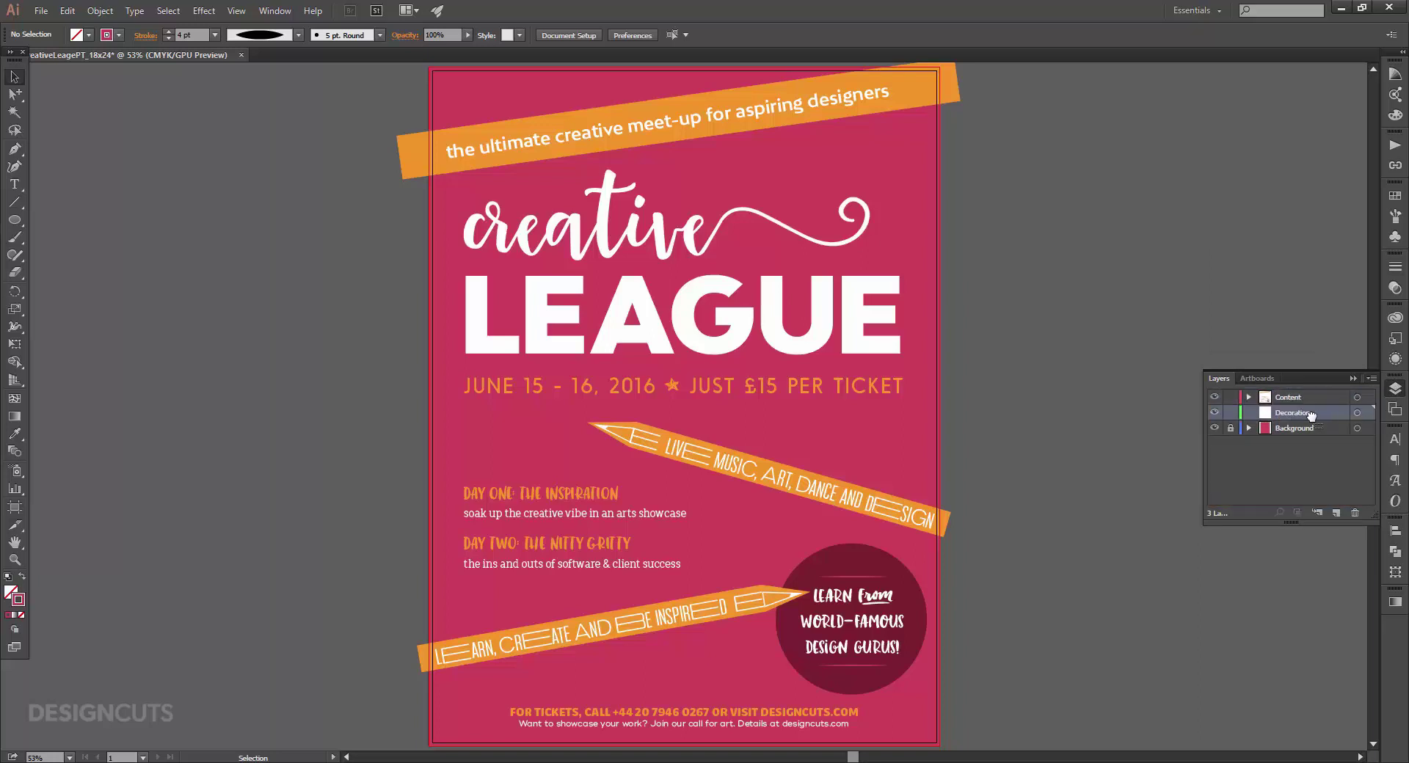
# Copy the creative LEAGUE title, lock Content, and paste it in place on Decoration.
pyautogui.click(619, 209)
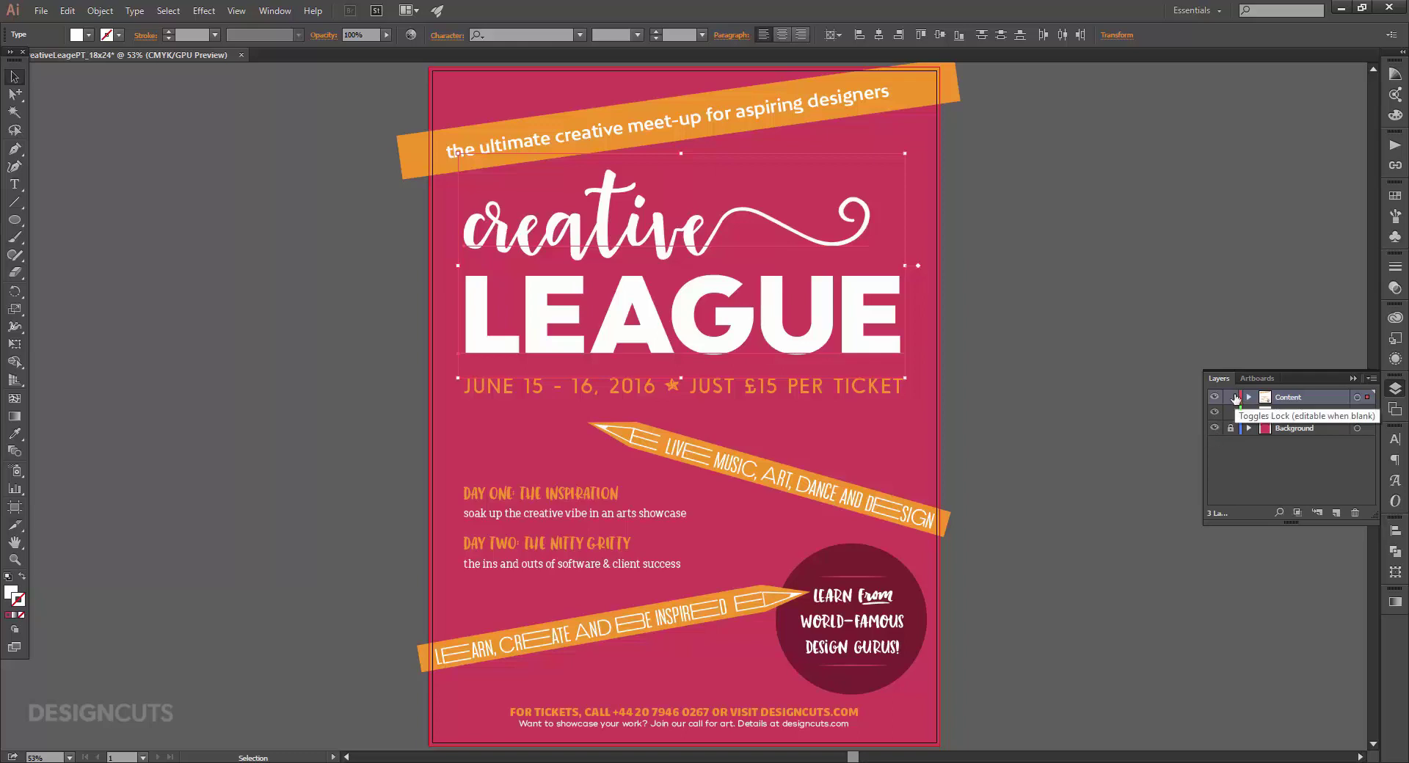
pyautogui.click(1235, 398)
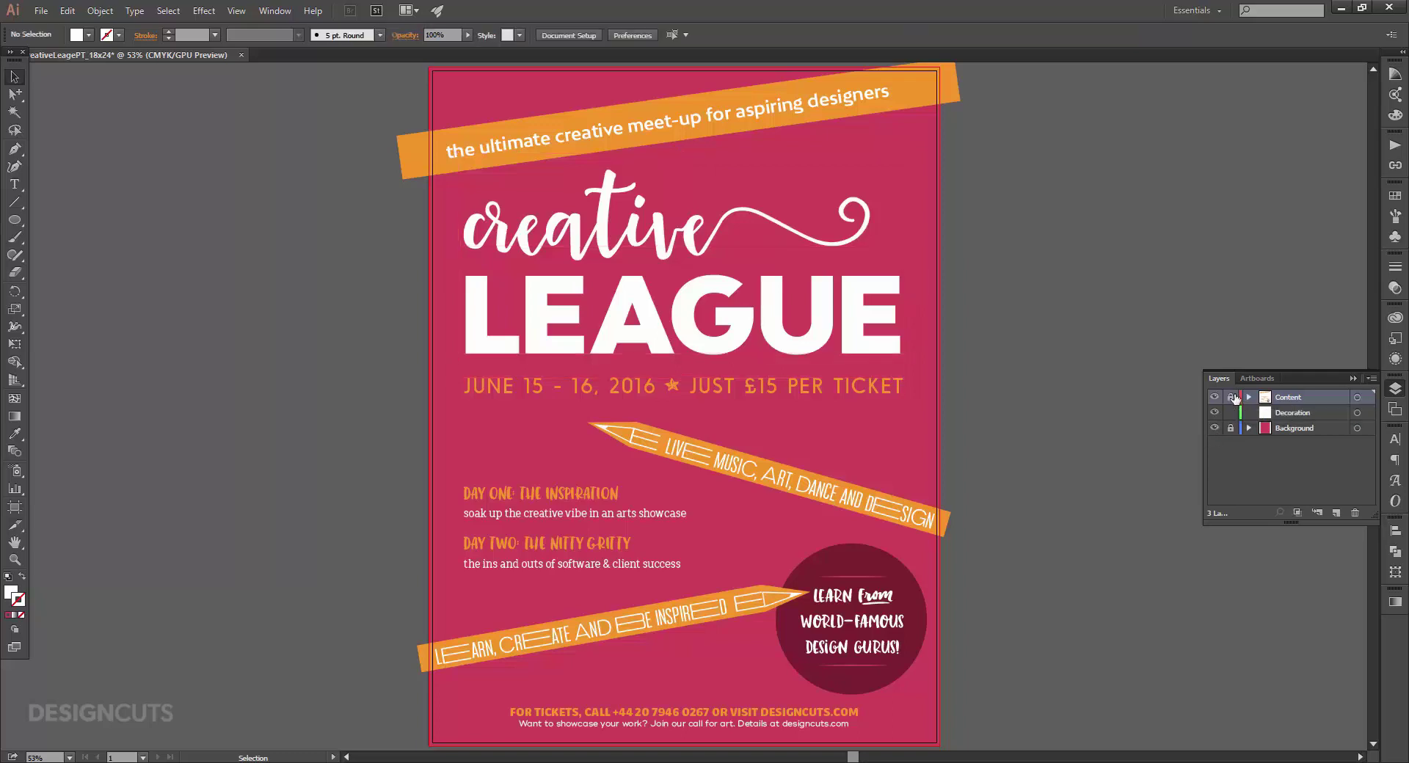
pyautogui.click(1286, 414)
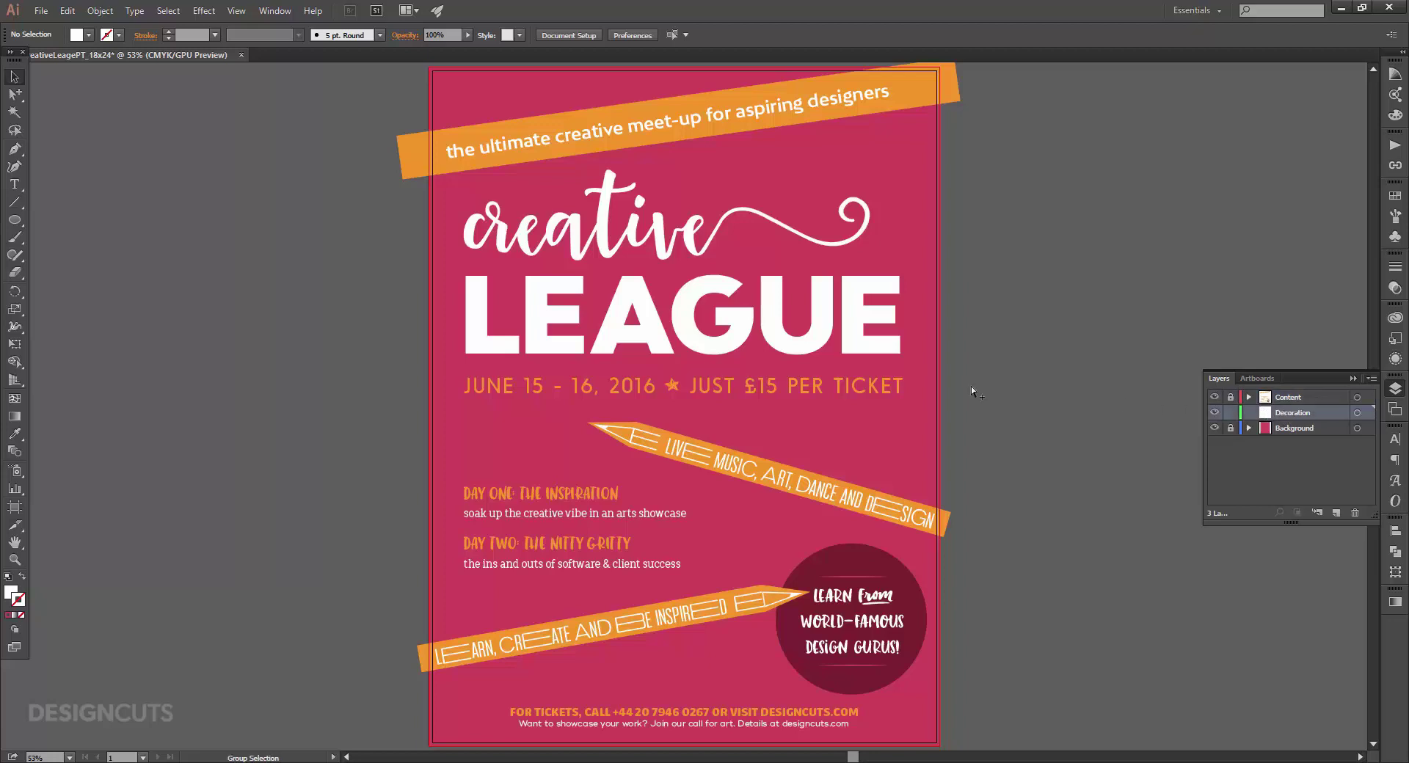
pyautogui.hotkey('ctrl', 'a')
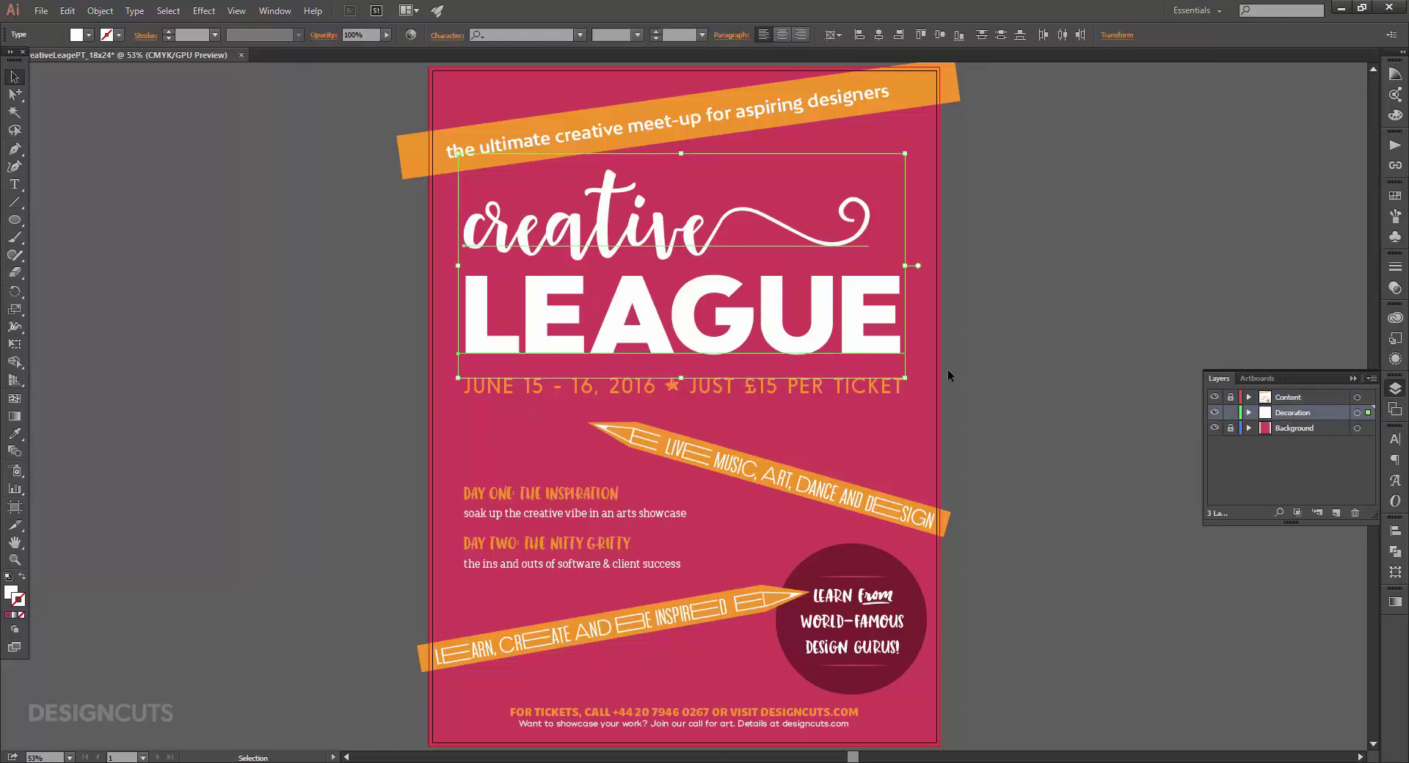
# Fill the copied title with crimson and nudge it slightly left and down.
pyautogui.click(1397, 196)
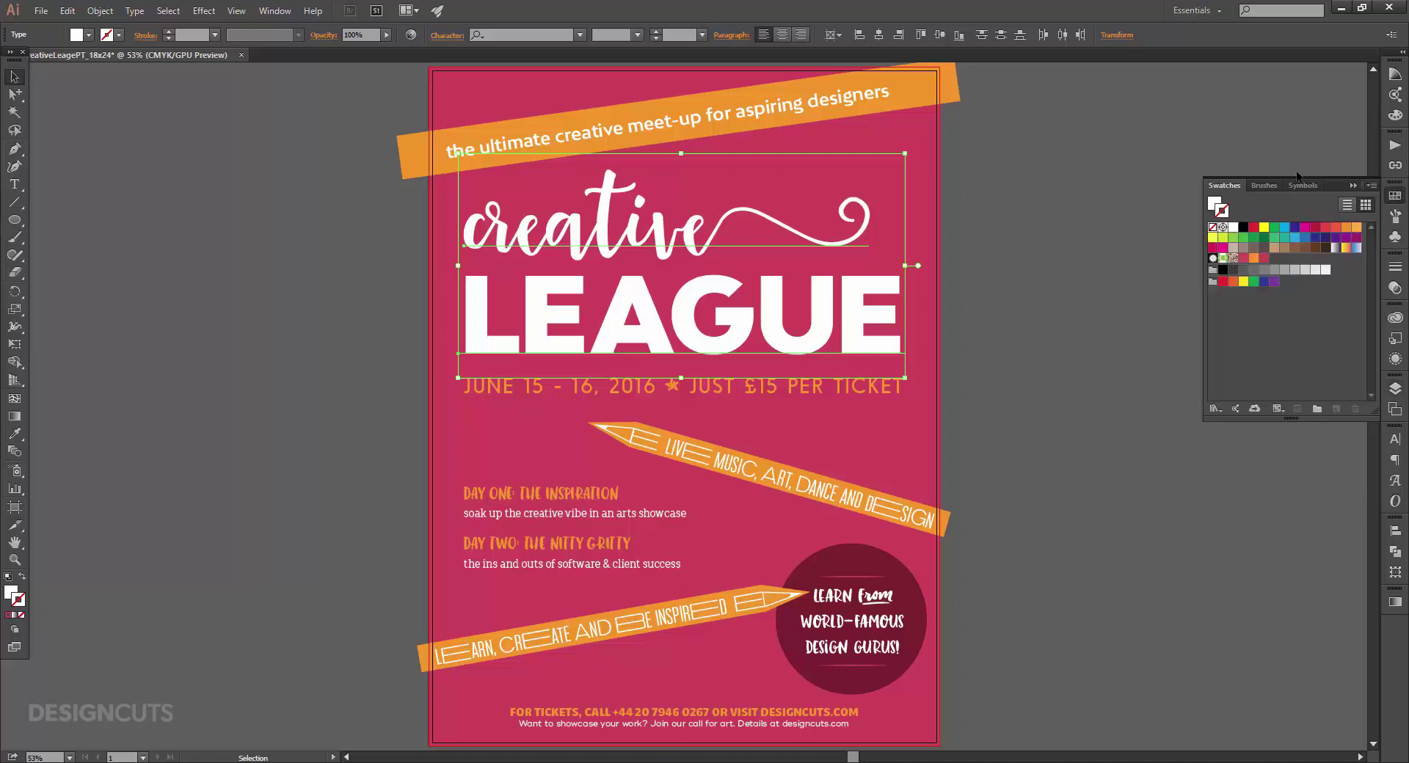
pyautogui.click(1214, 204)
pyautogui.click(1265, 258)
pyautogui.hotkey('shift', 'Left')
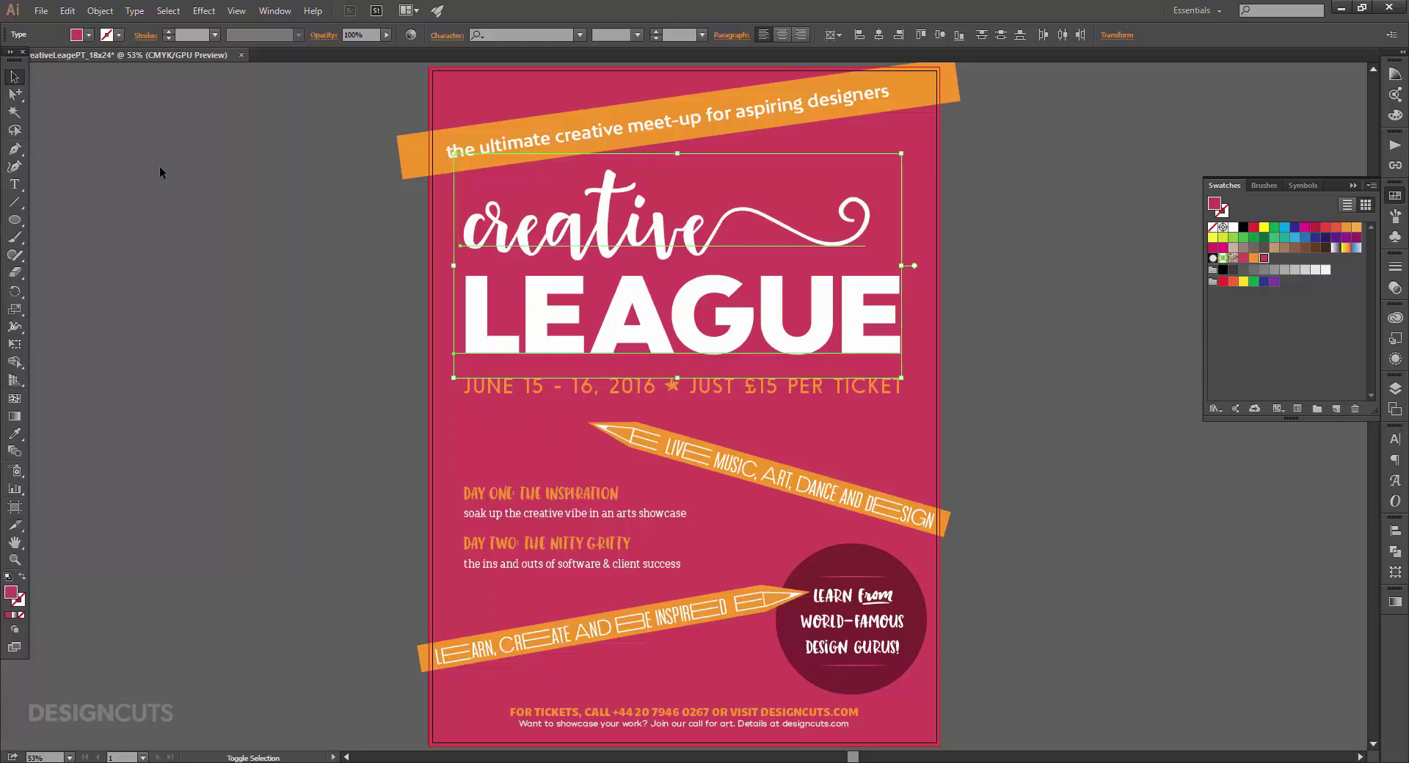
pyautogui.hotkey('shift', 'Down')
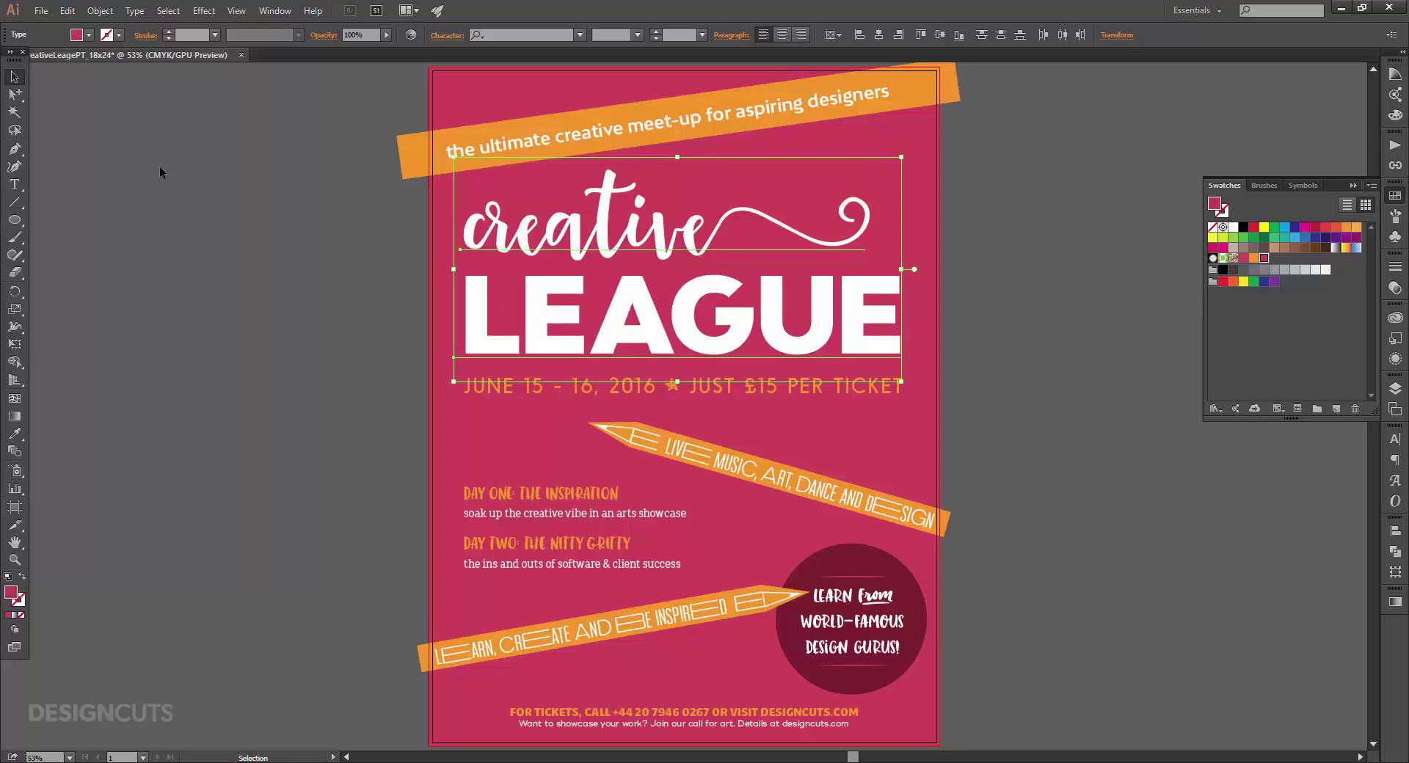
# Replace the swash glyph after "creative" with a longer swash from the Glyphs list.
pyautogui.press('t')
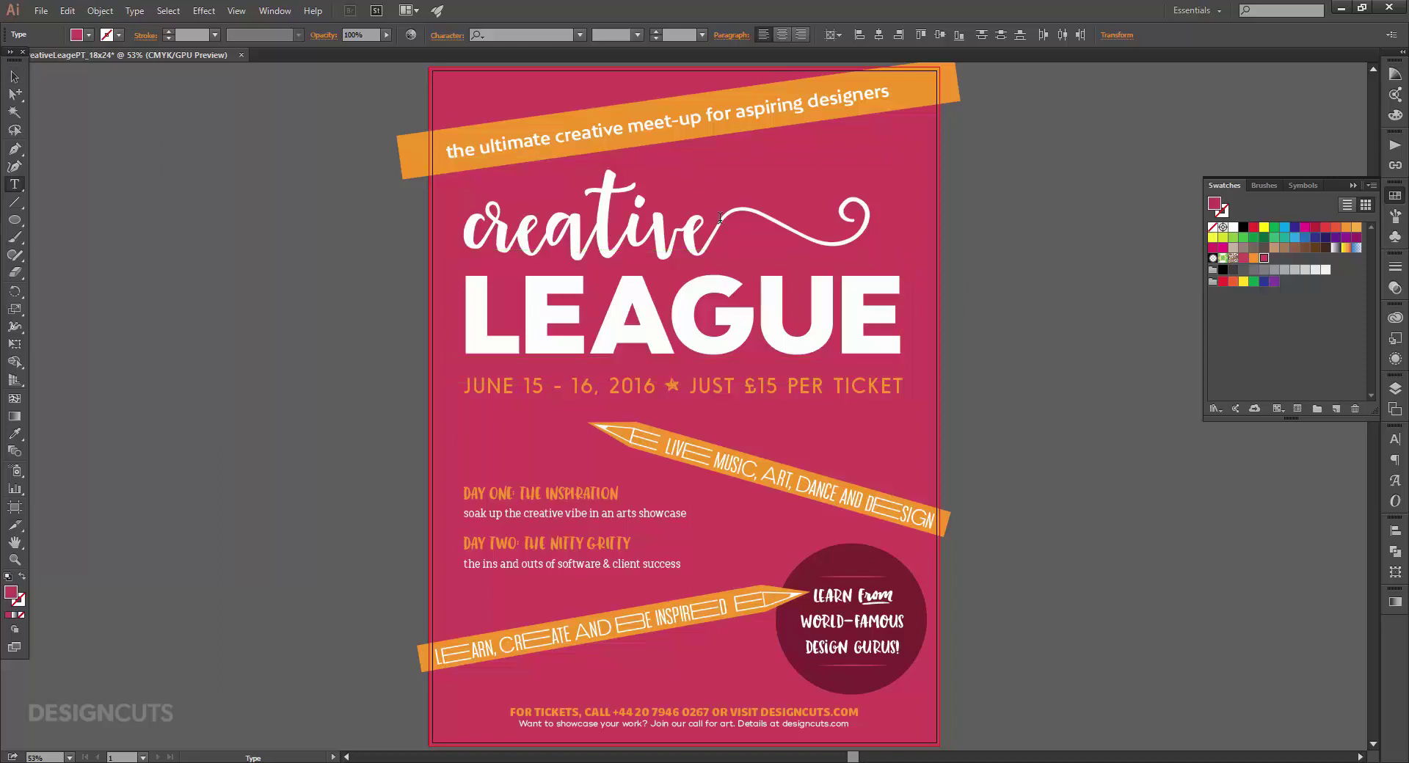
pyautogui.moveTo(706, 212); pyautogui.dragTo(870, 220)
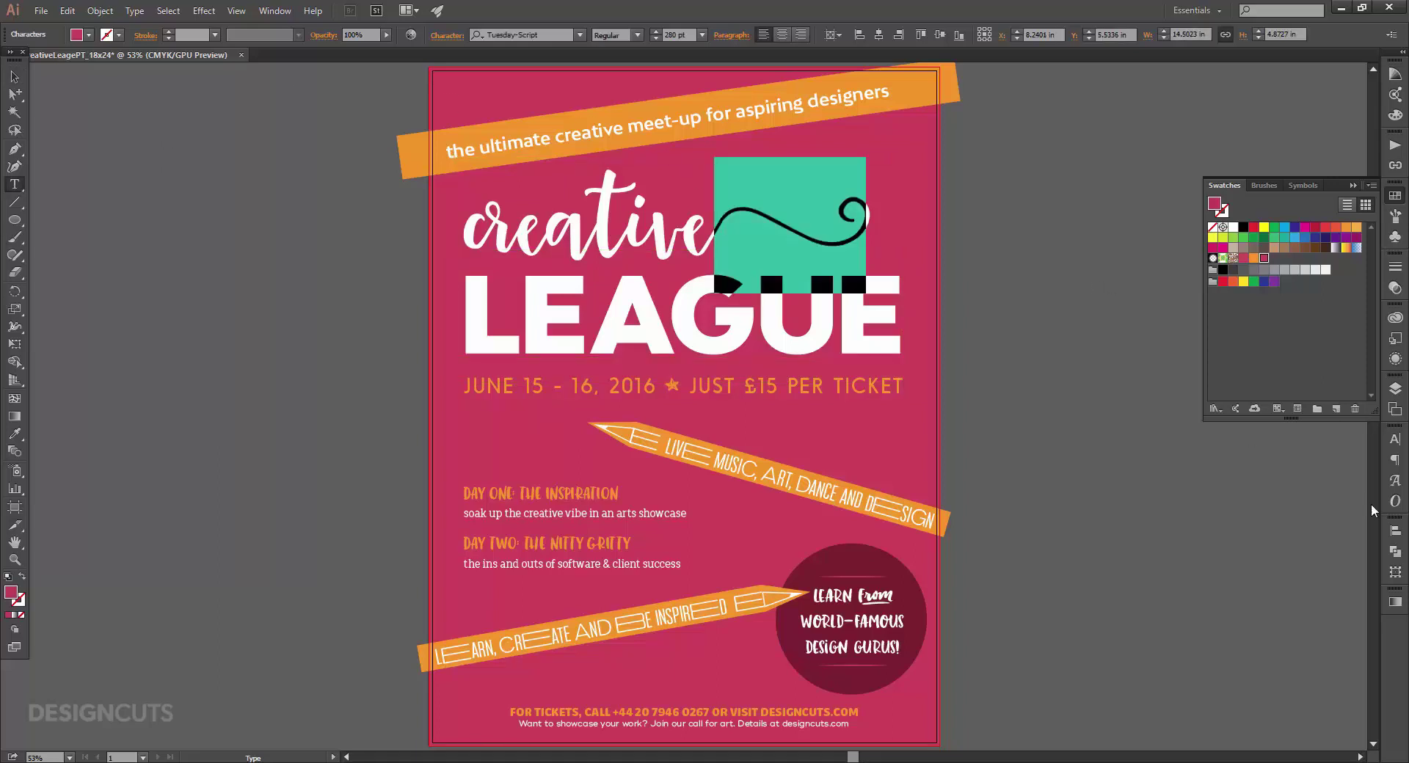
pyautogui.click(1397, 482)
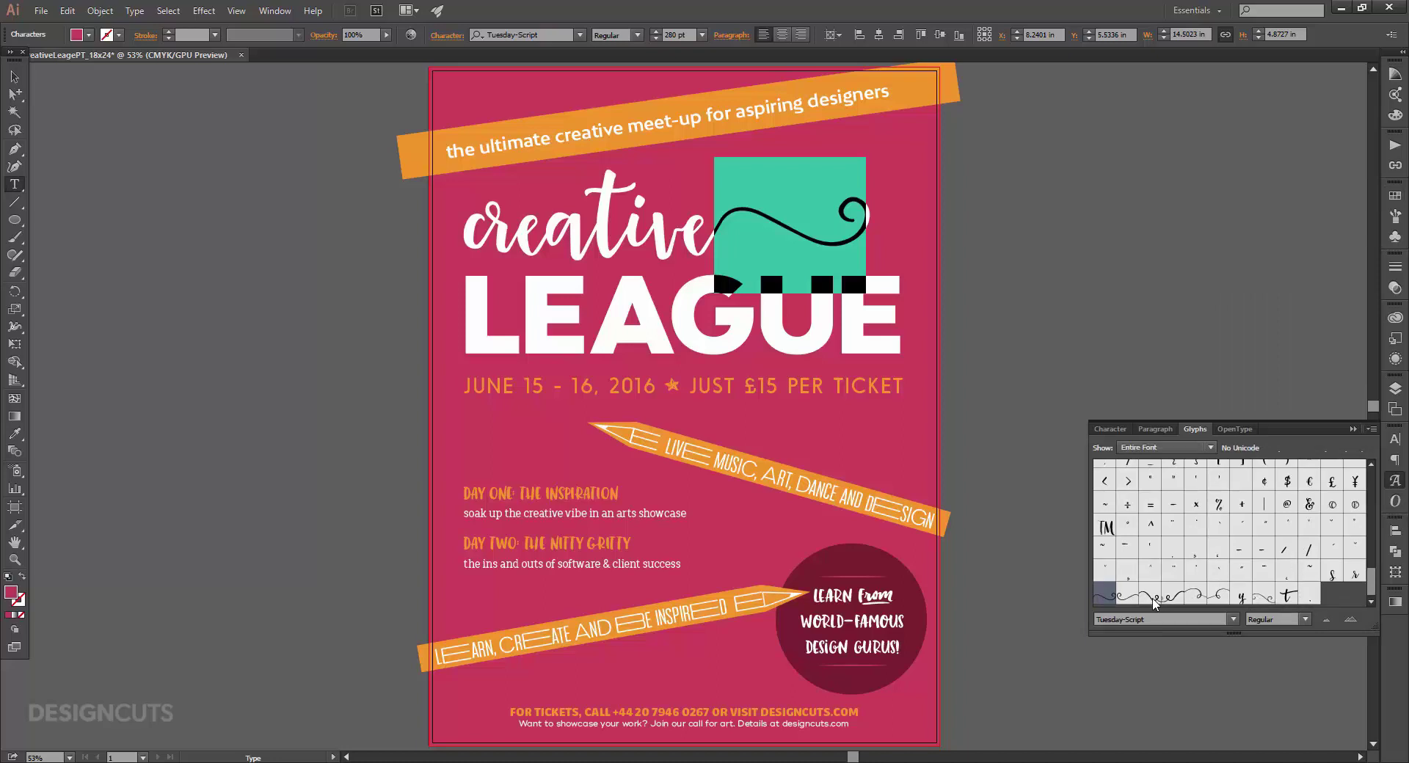
pyautogui.doubleClick(1151, 596)
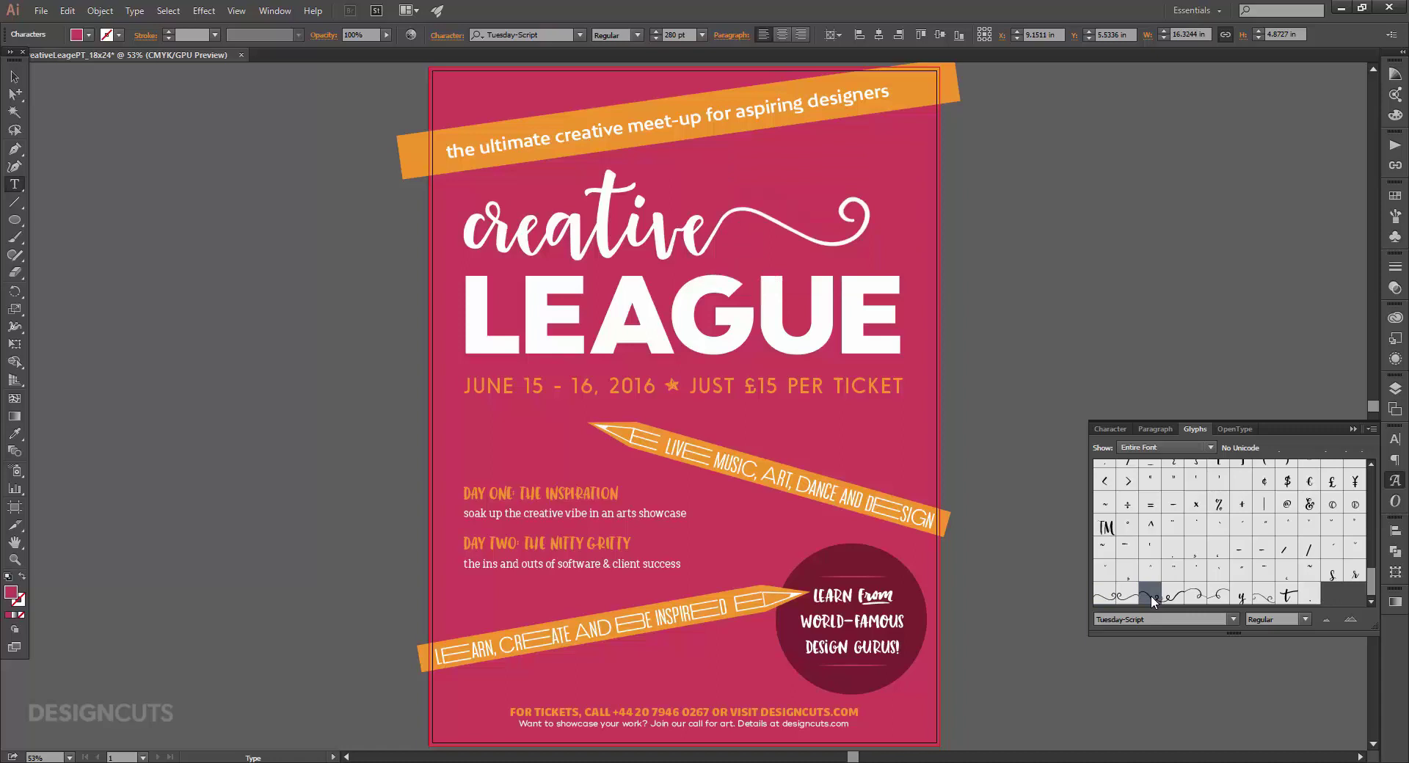
pyautogui.click(16, 79)
pyautogui.click(1395, 481)
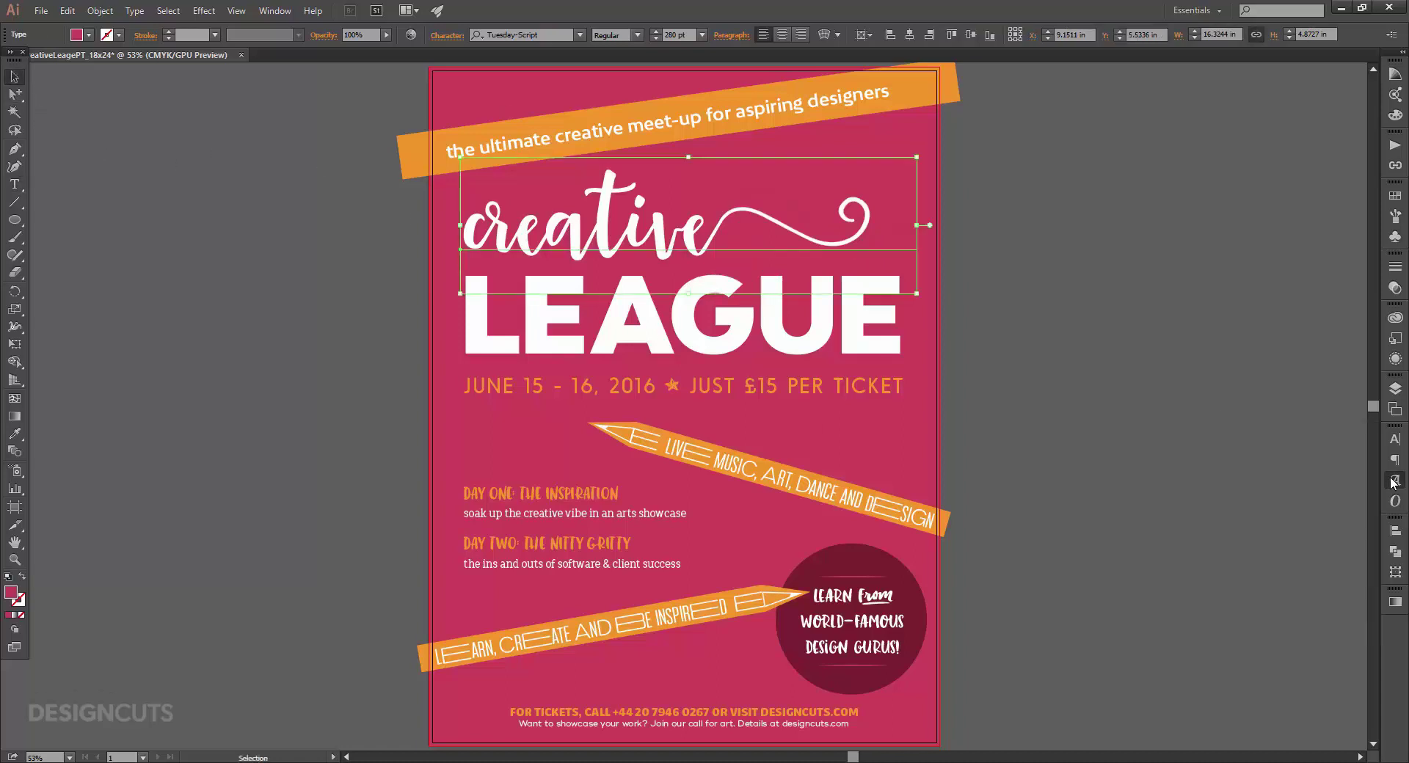
pyautogui.click(1087, 396)
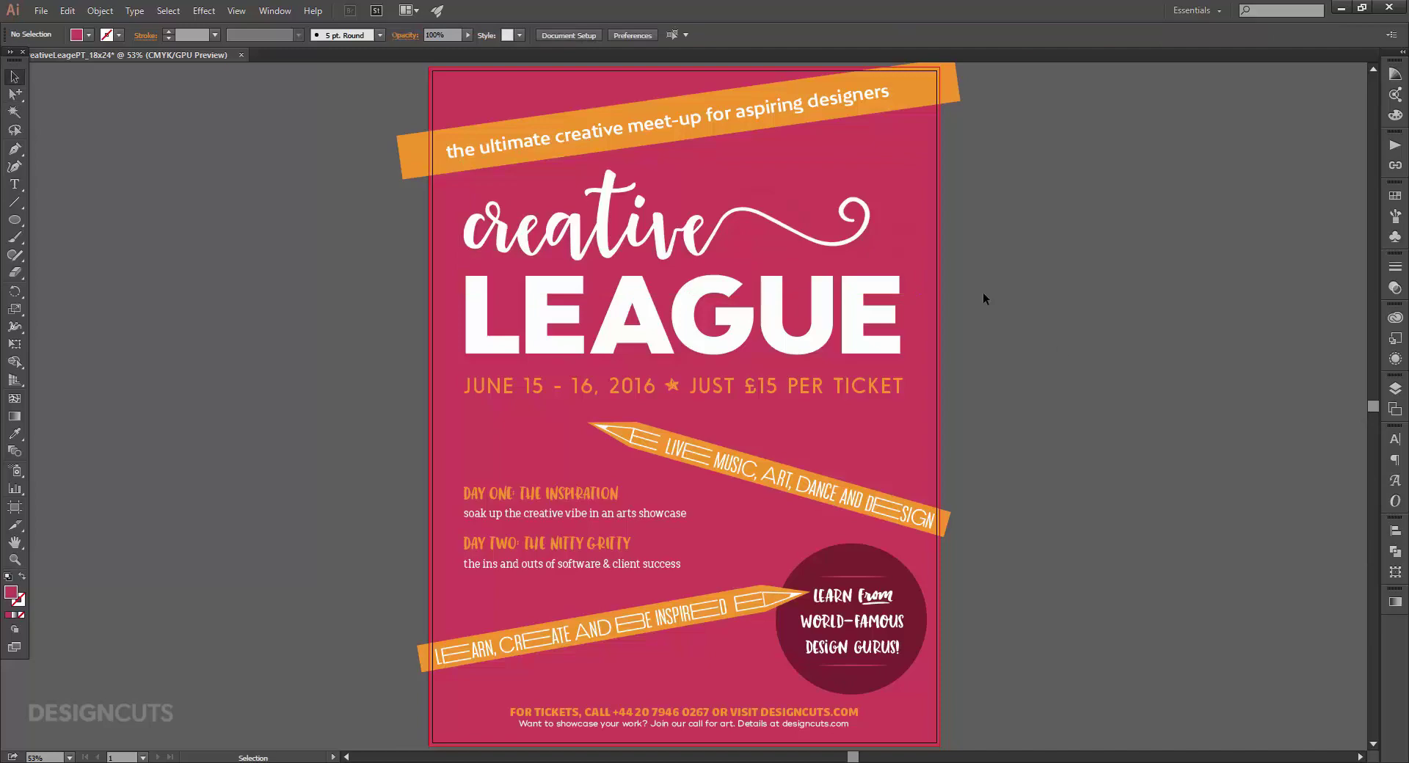
# Paste the HMSGilbert_LightningBolt artwork into the poster, shrunk to about a third beside 16.
pyautogui.click(56, 16)
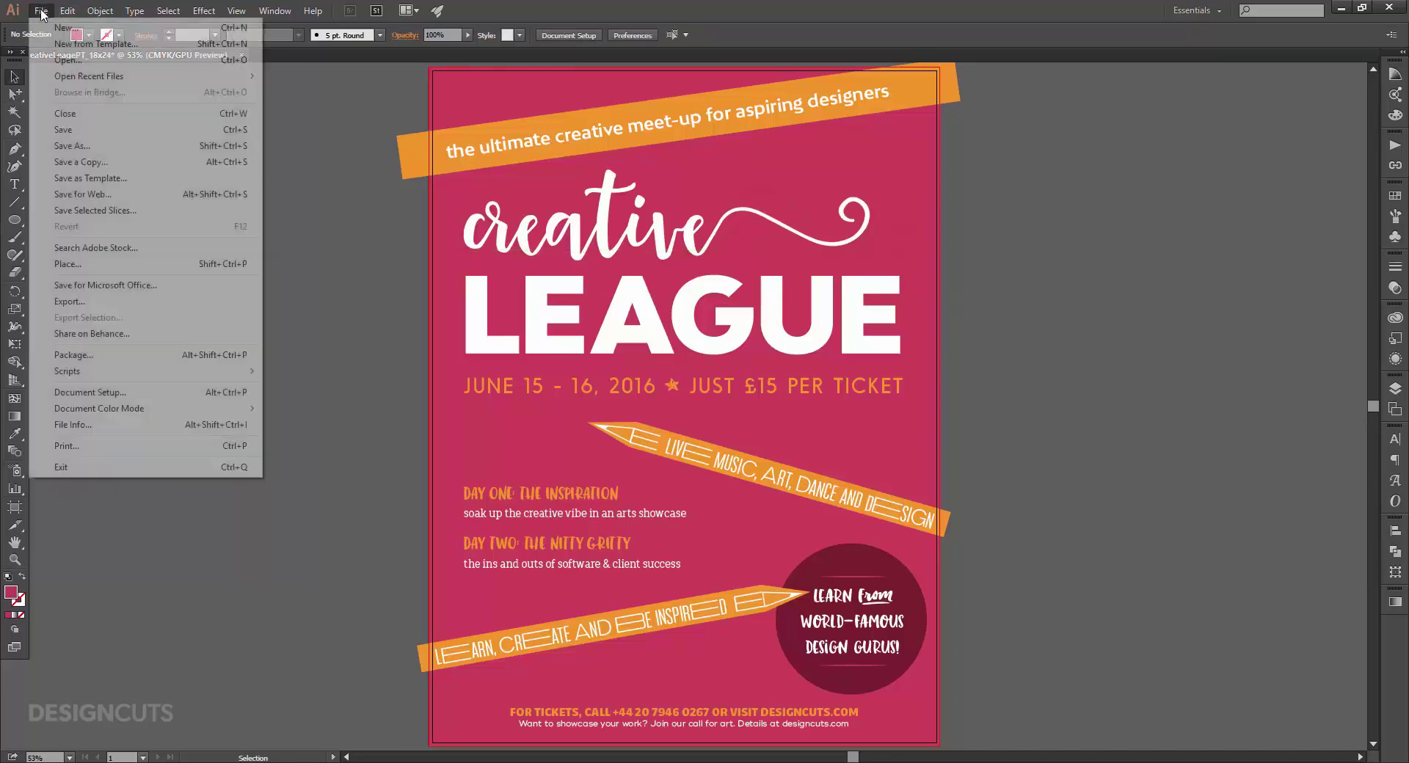
pyautogui.click(54, 56)
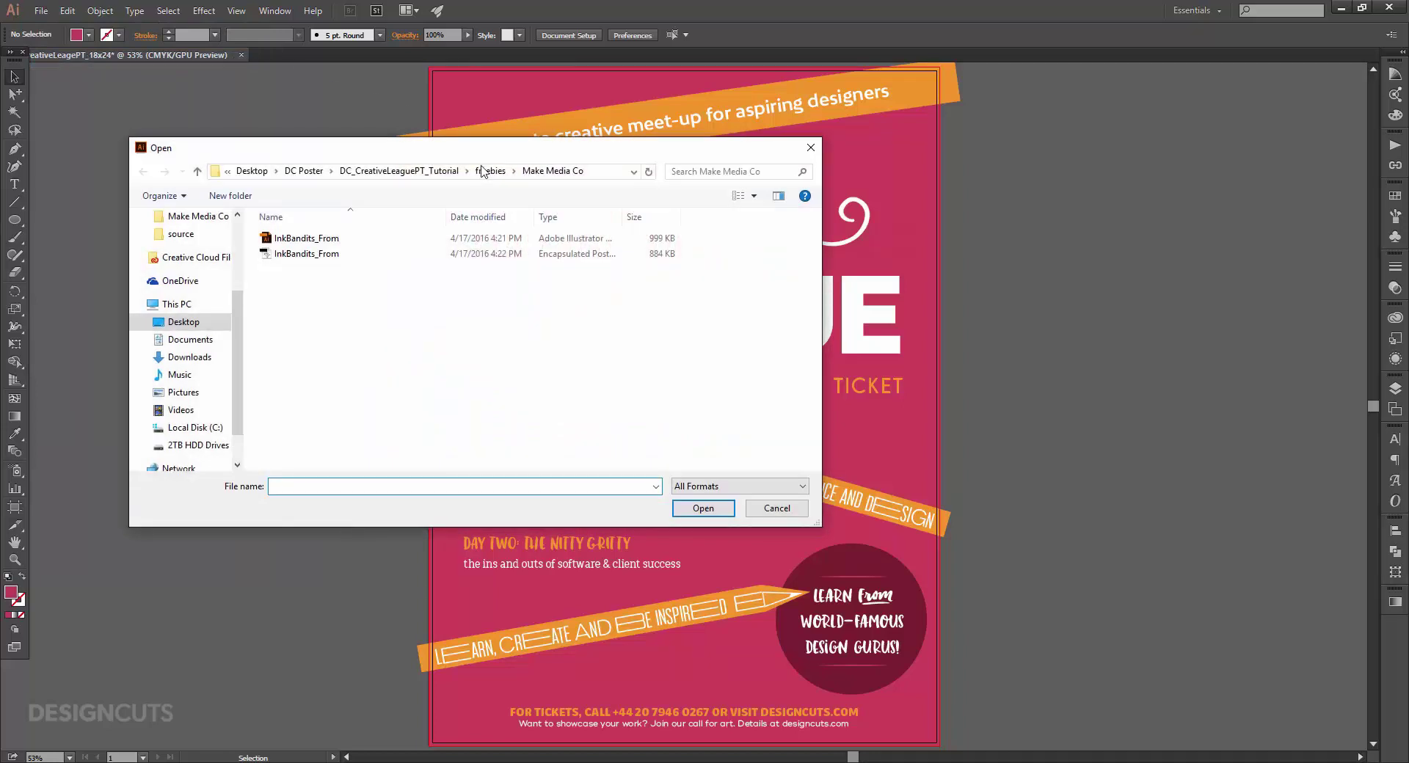
pyautogui.click(485, 171)
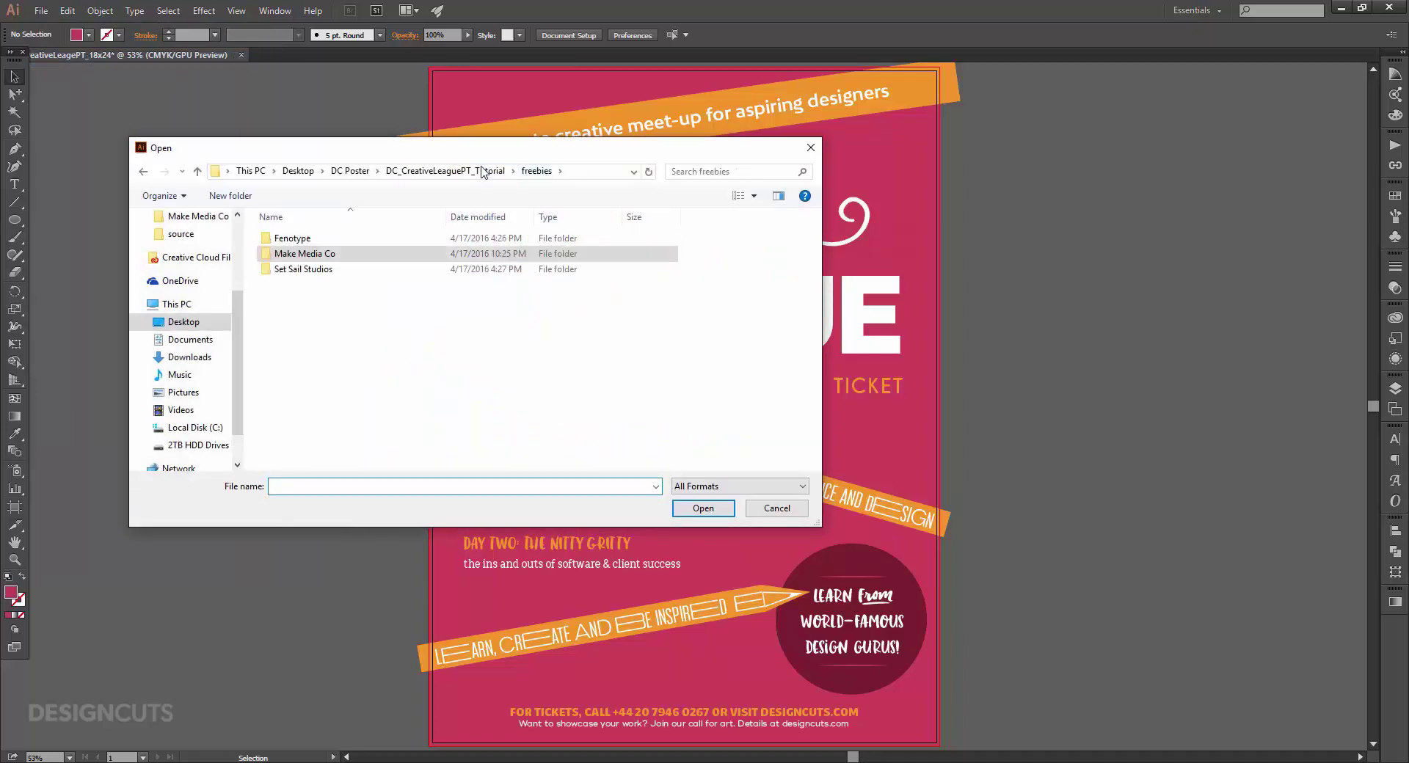
pyautogui.doubleClick(311, 239)
pyautogui.click(314, 241)
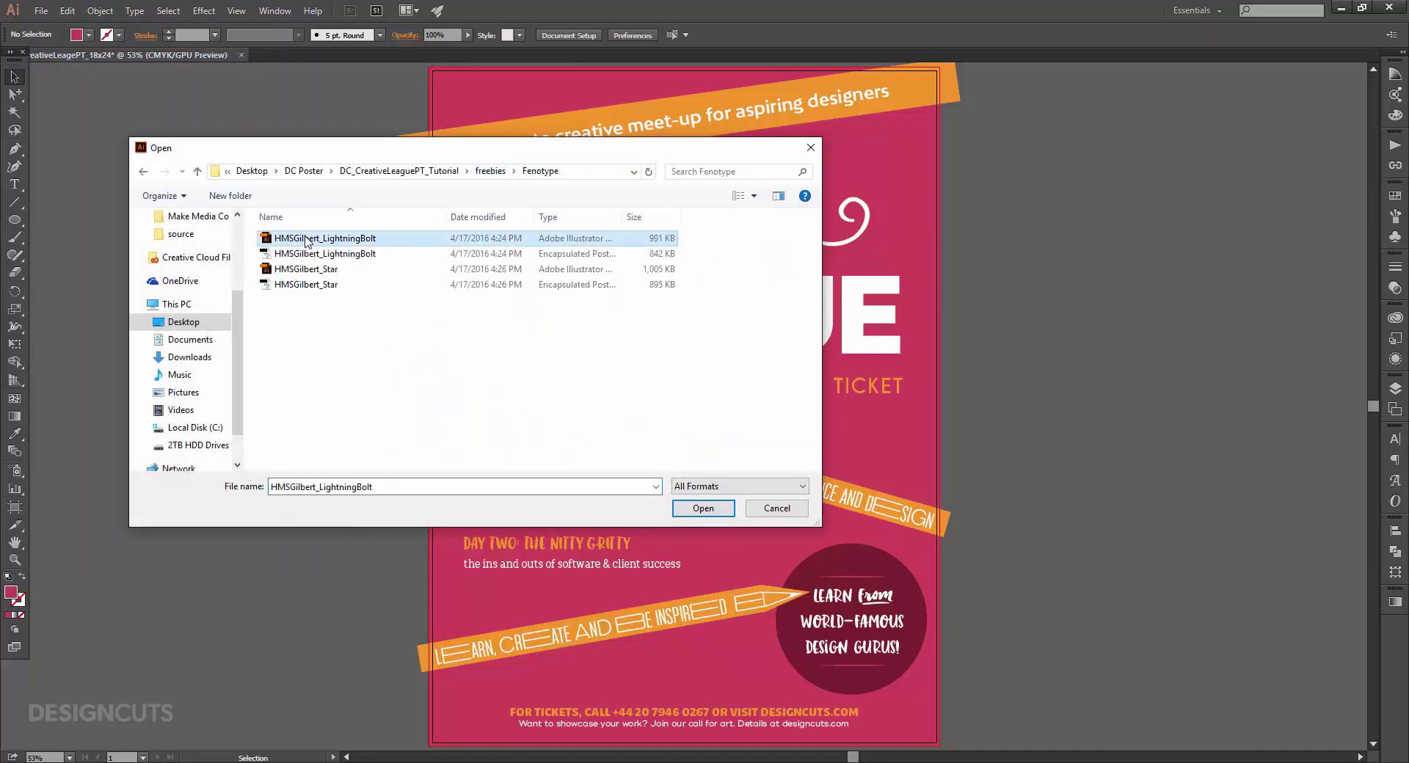
pyautogui.click(701, 510)
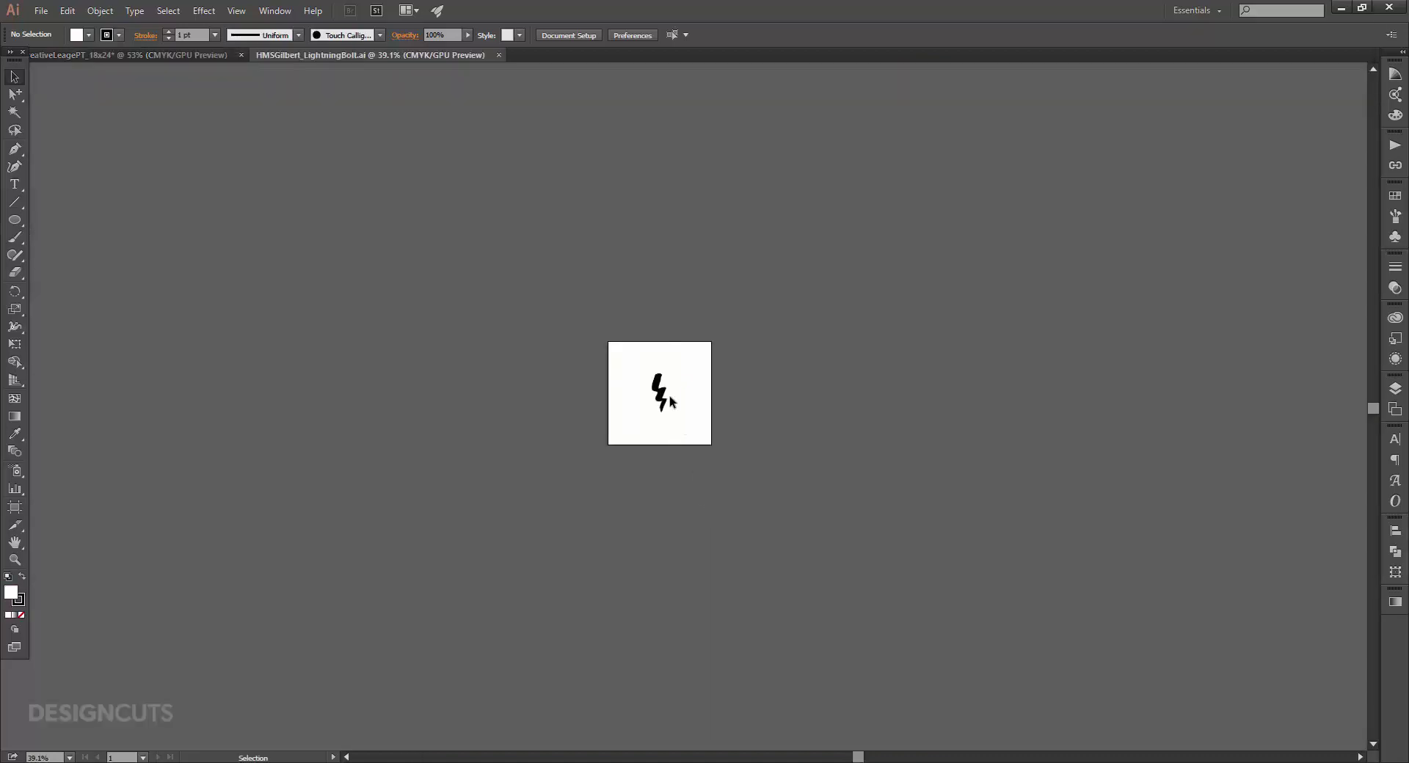
pyautogui.click(664, 392)
pyautogui.hotkey('ctrl', 'c')
pyautogui.hotkey('ctrl', 'w')
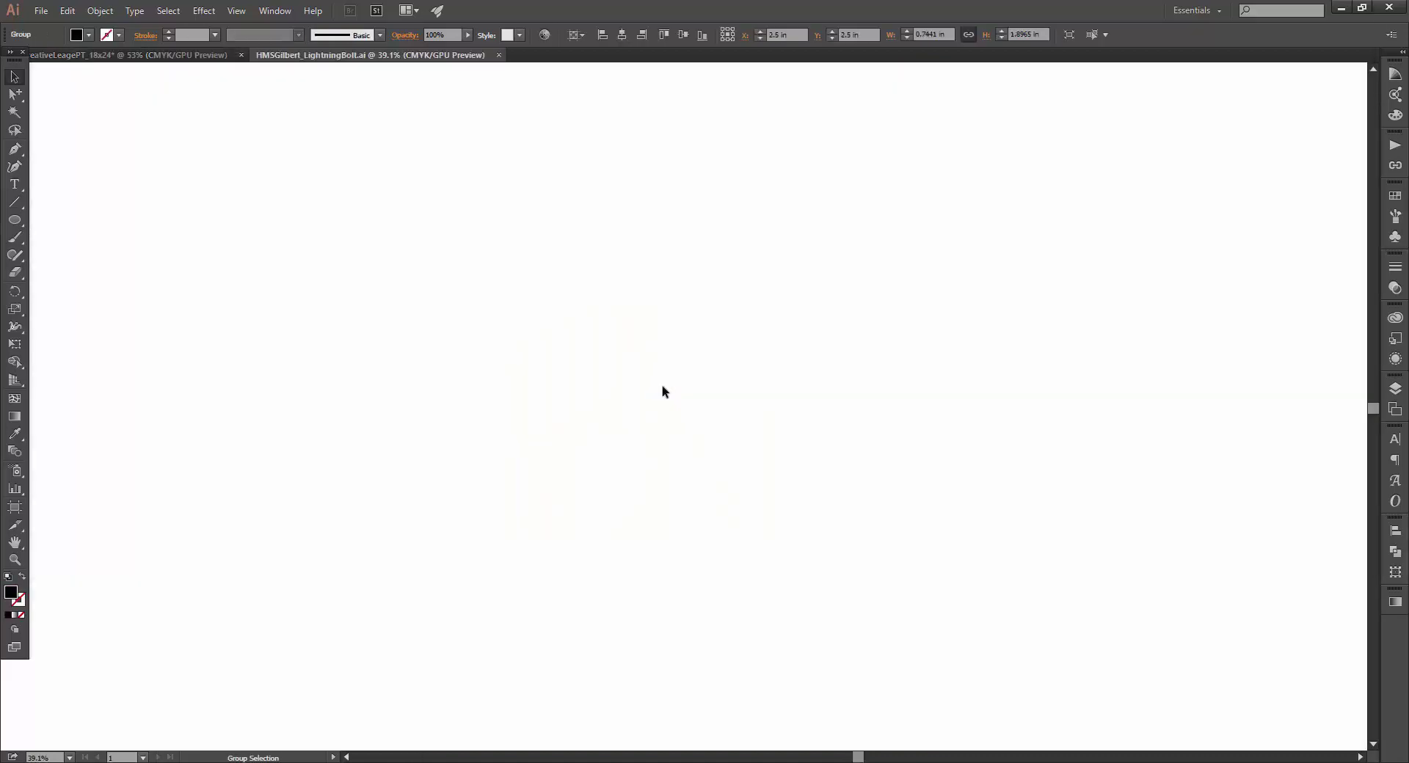
pyautogui.hotkey('ctrl', 'v')
pyautogui.moveTo(698, 408); pyautogui.dragTo(582, 416)
pyautogui.click(280, 357)
# Bring in the CrystalSky_Diamond doodle from Set Sail Studios, shrunk and moved left.
pyautogui.hotkey('ctrl', 'o')
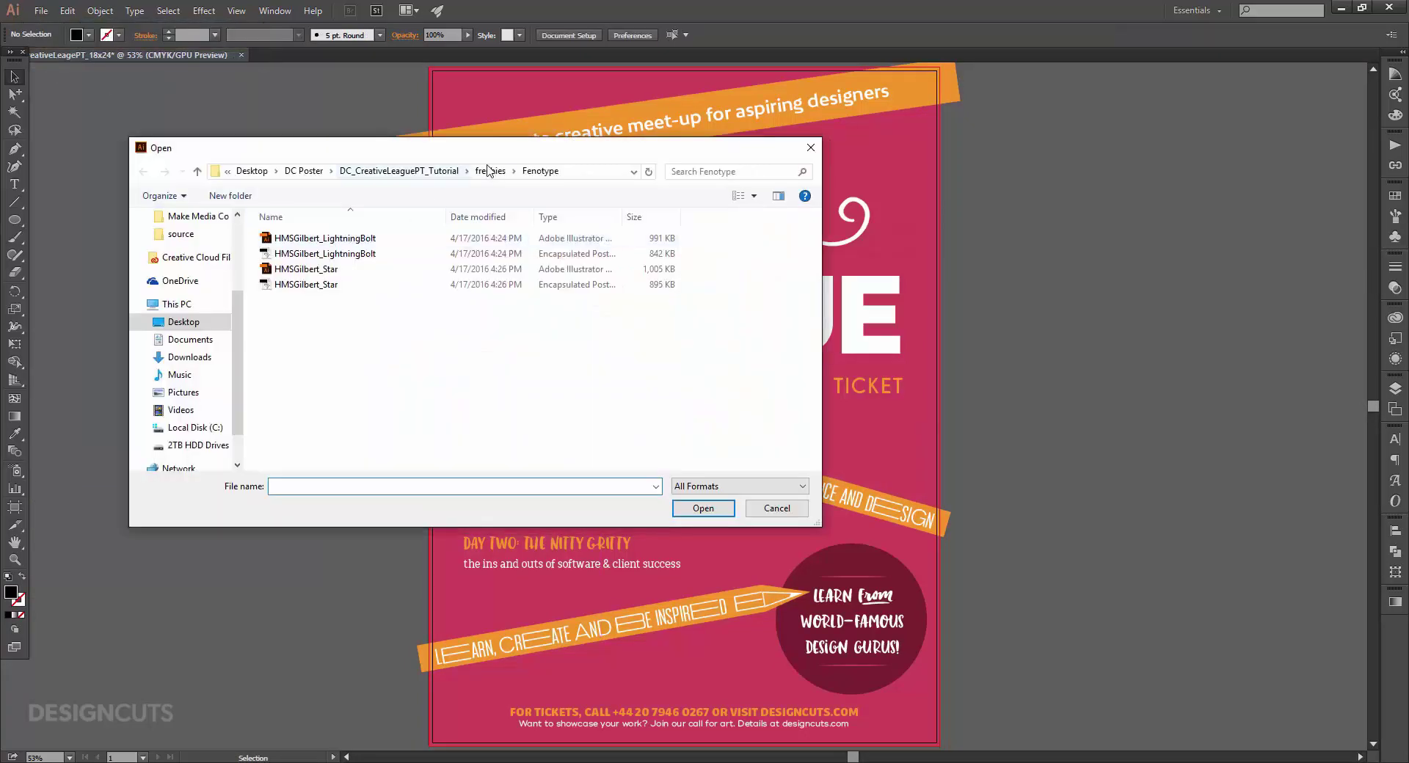
pyautogui.click(490, 171)
pyautogui.doubleClick(316, 252)
pyautogui.click(486, 173)
pyautogui.doubleClick(316, 268)
pyautogui.doubleClick(315, 269)
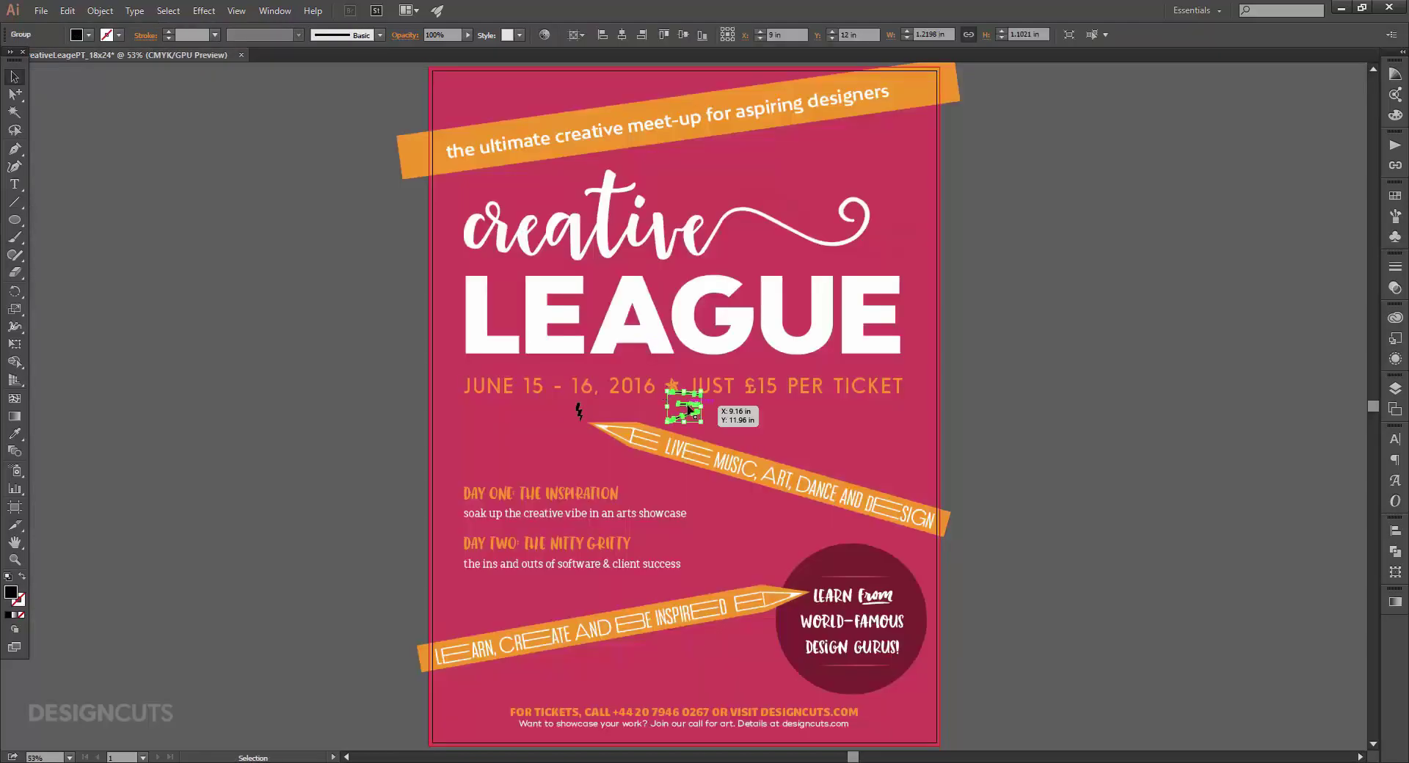
pyautogui.moveTo(688, 406); pyautogui.dragTo(542, 433)
pyautogui.click(167, 138)
# Open the CrystalSky_Squiggle artwork file.
pyautogui.click(41, 11)
pyautogui.click(70, 61)
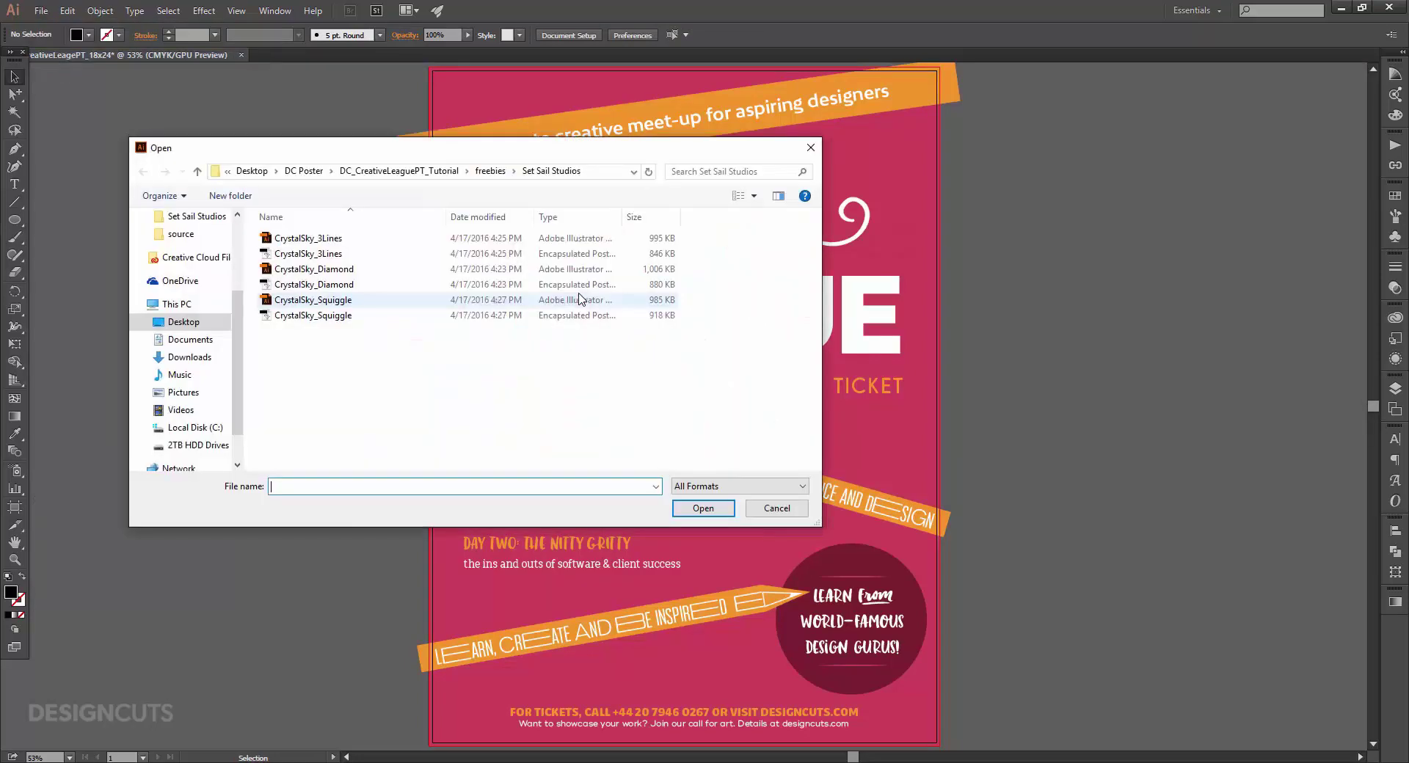
pyautogui.doubleClick(316, 269)
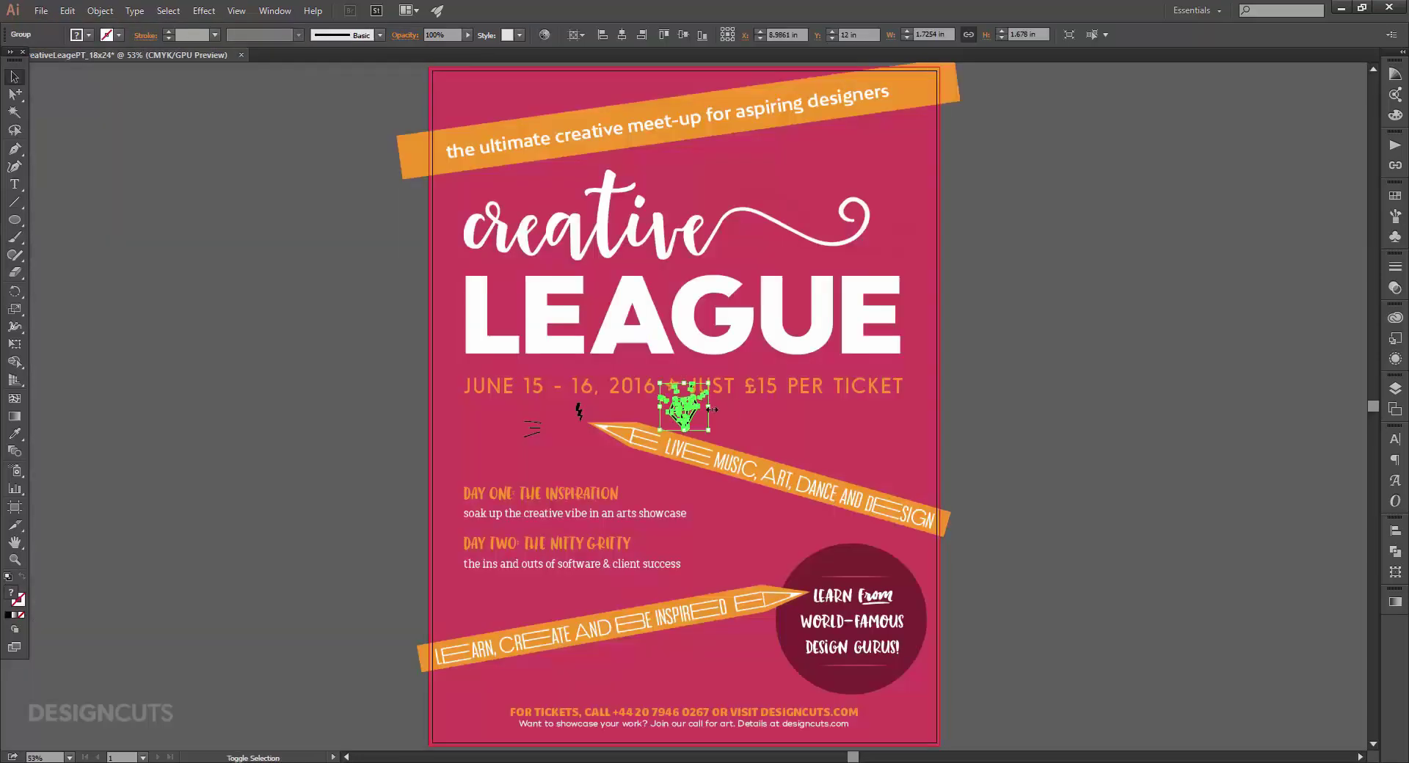
pyautogui.click(41, 11)
pyautogui.click(392, 237)
pyautogui.click(315, 302)
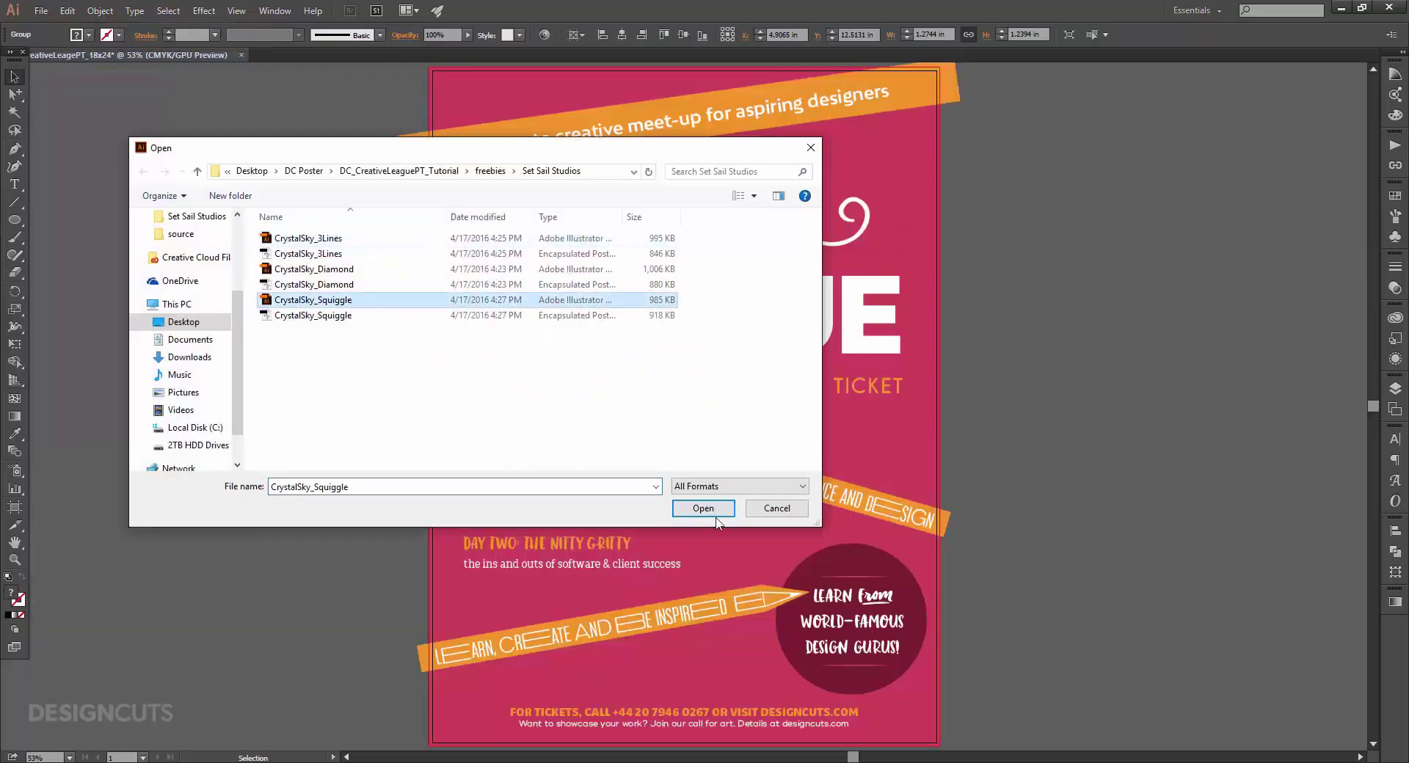
pyautogui.click(706, 513)
# Paste the squiggle into the poster, shrink it under the diamond, and zoom in on the doodles.
pyautogui.click(646, 377)
pyautogui.hotkey('ctrl', 'c')
pyautogui.hotkey('ctrl', 'w')
pyautogui.hotkey('ctrl', 'v')
pyautogui.moveTo(754, 406)
pyautogui.mouseDown()
pyautogui.moveTo(660, 408)
pyautogui.moveTo(569, 447)
pyautogui.mouseUp()
pyautogui.press('z')
pyautogui.moveTo(690, 461); pyautogui.dragTo(594, 438)
# Select the diamond, tick marks, dashes, curve and lightning bolt doodle paths together.
pyautogui.press('v')
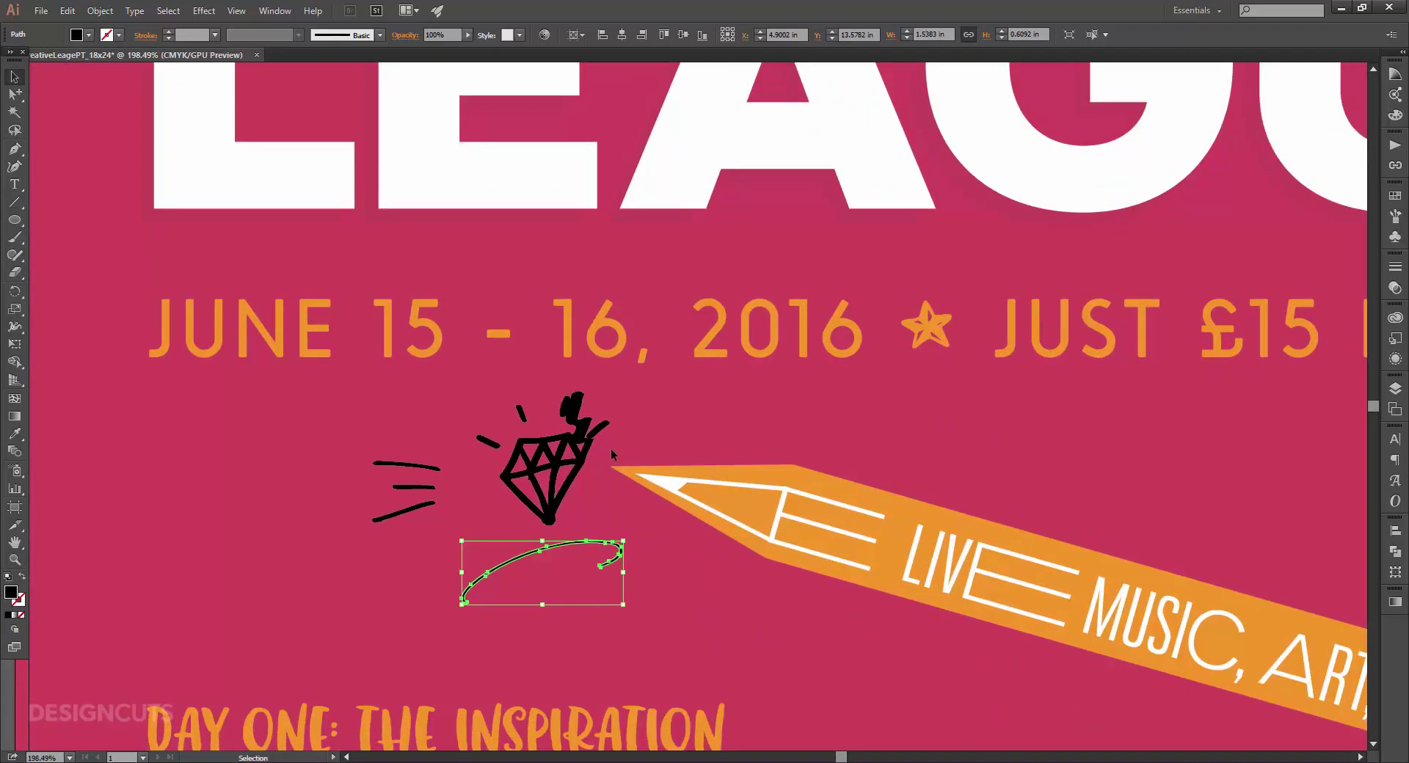
pyautogui.click(562, 466)
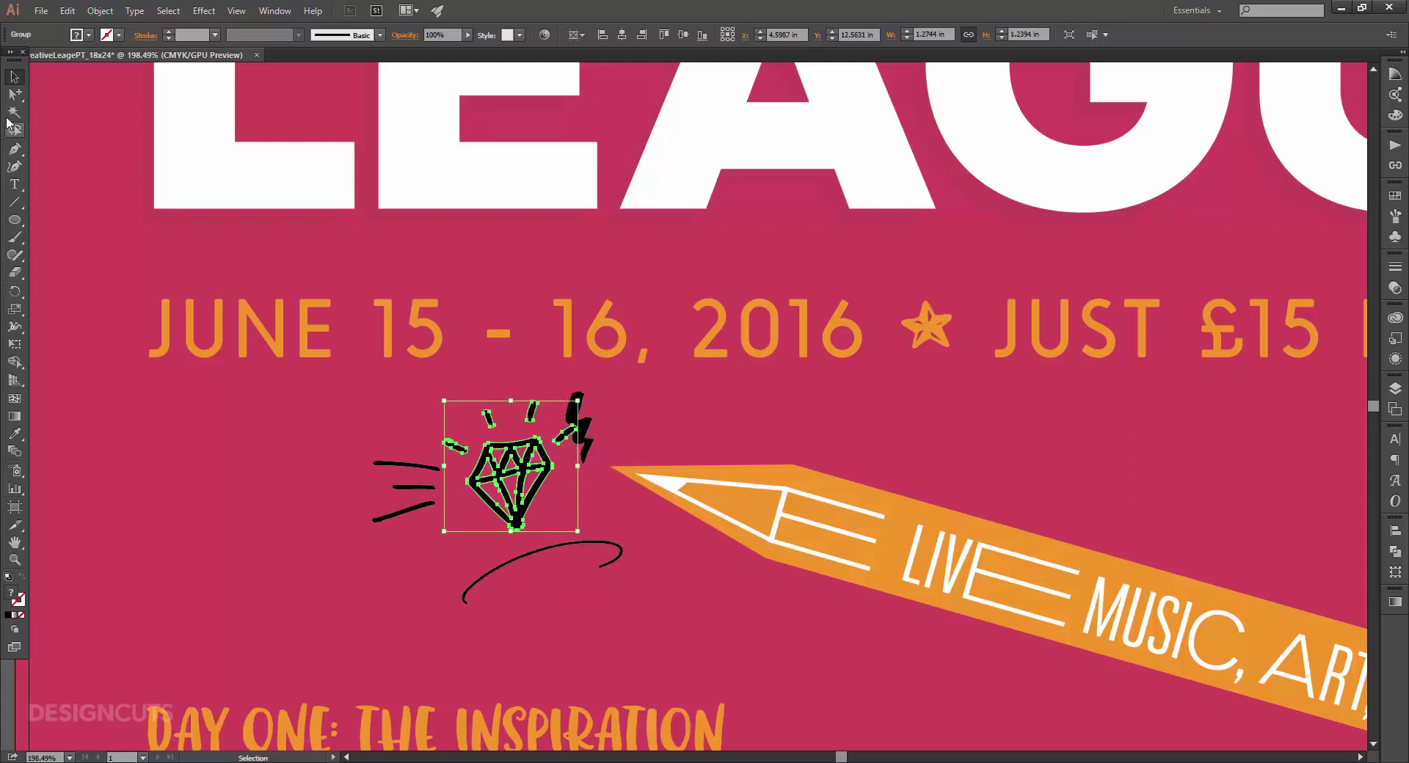
pyautogui.click(15, 94)
pyautogui.click(556, 471)
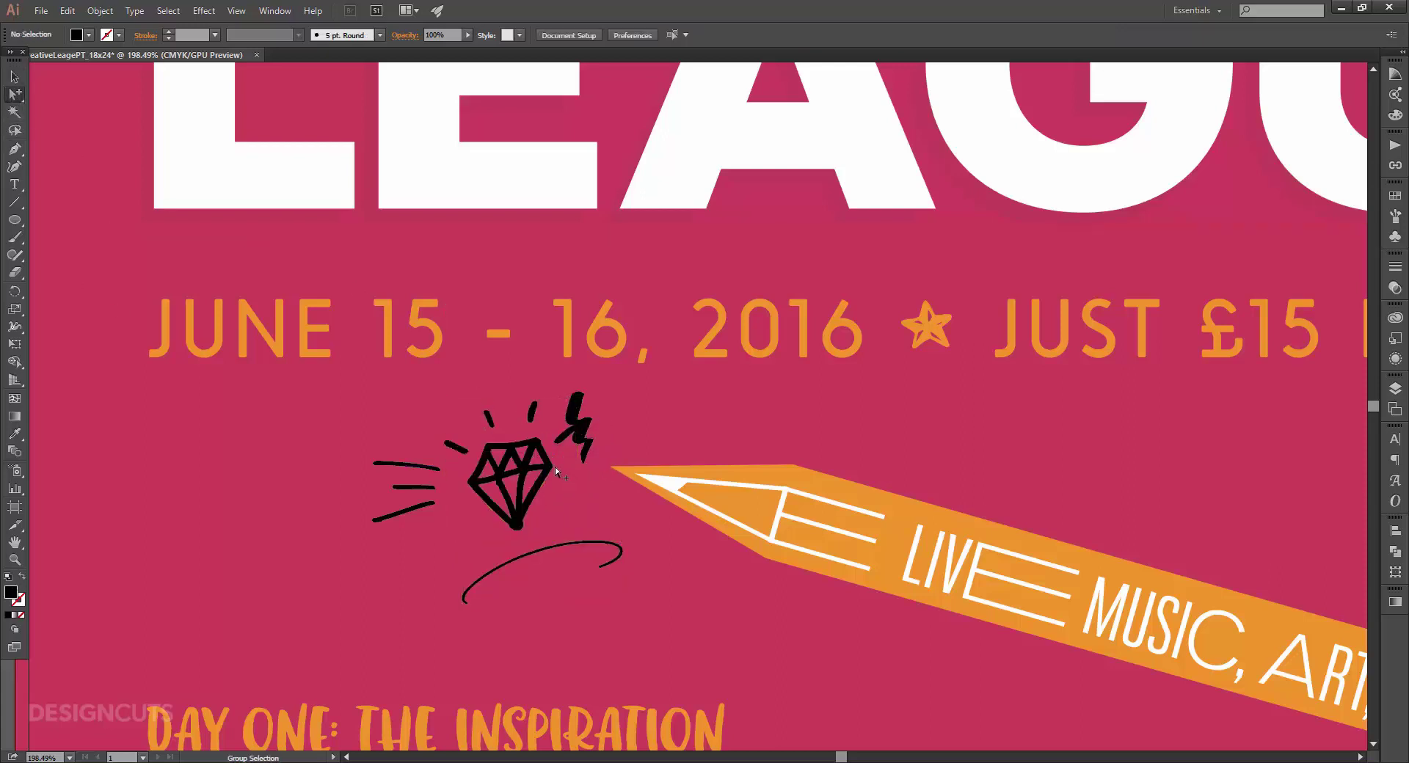
pyautogui.click(553, 468)
pyautogui.keyDown('shift'); pyautogui.click(532, 413); pyautogui.keyUp('shift')
pyautogui.keyDown('shift'); pyautogui.click(488, 420); pyautogui.keyUp('shift')
pyautogui.keyDown('shift'); pyautogui.click(457, 447); pyautogui.keyUp('shift')
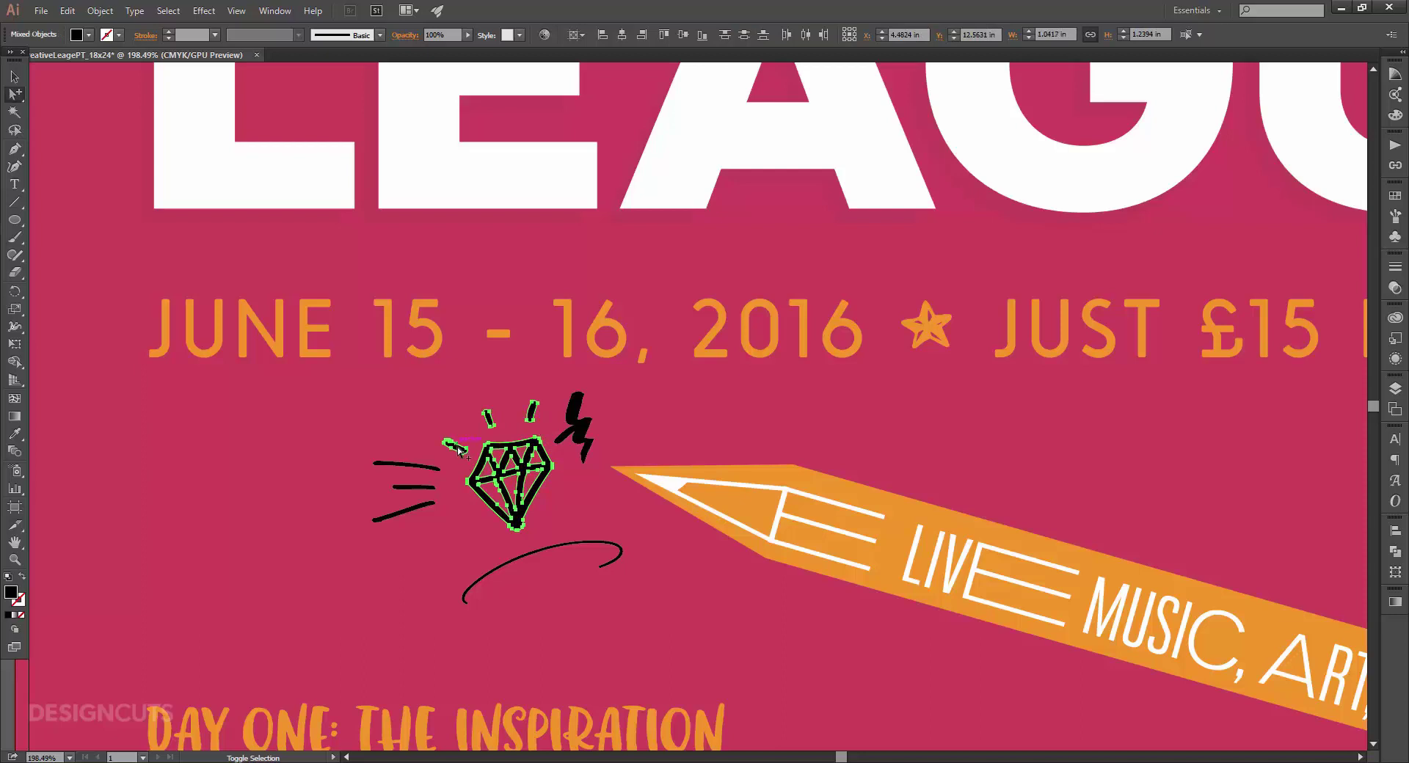
pyautogui.press('v')
pyautogui.keyDown('shift'); pyautogui.click(437, 469); pyautogui.keyUp('shift')
pyautogui.keyDown('shift'); pyautogui.click(534, 553); pyautogui.keyUp('shift')
pyautogui.keyDown('shift'); pyautogui.click(577, 432); pyautogui.keyUp('shift')
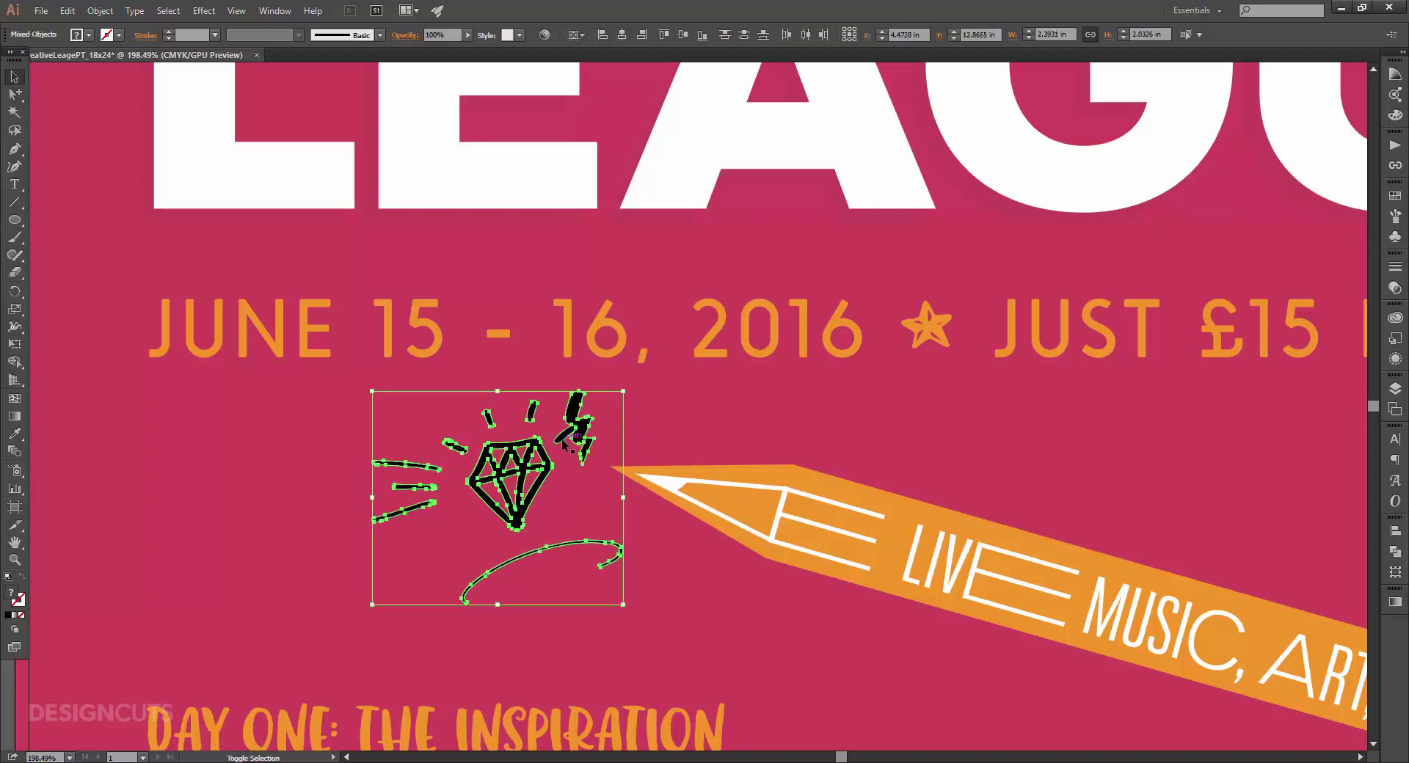
pyautogui.click(14, 94)
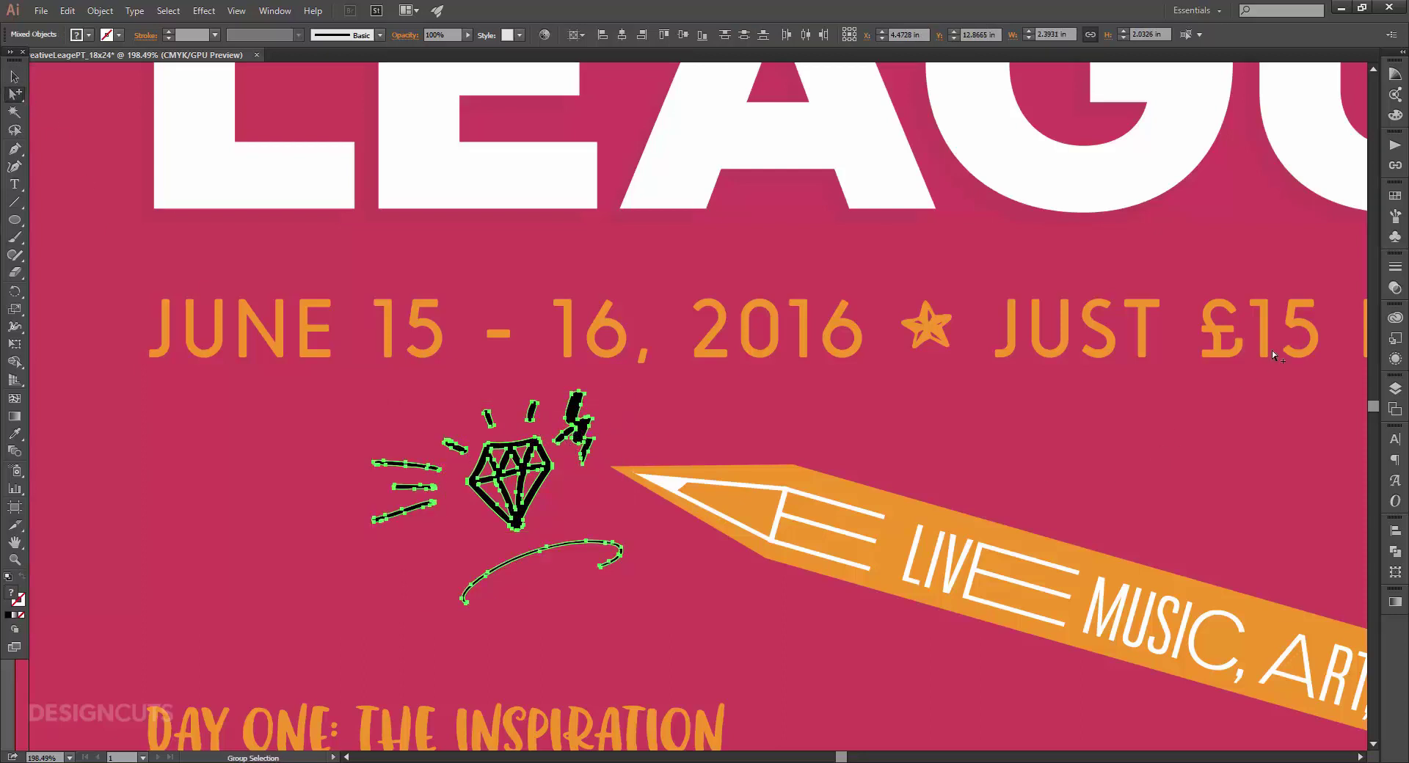
# Fill the selected doodle paths with the pink swatch.
pyautogui.click(1395, 196)
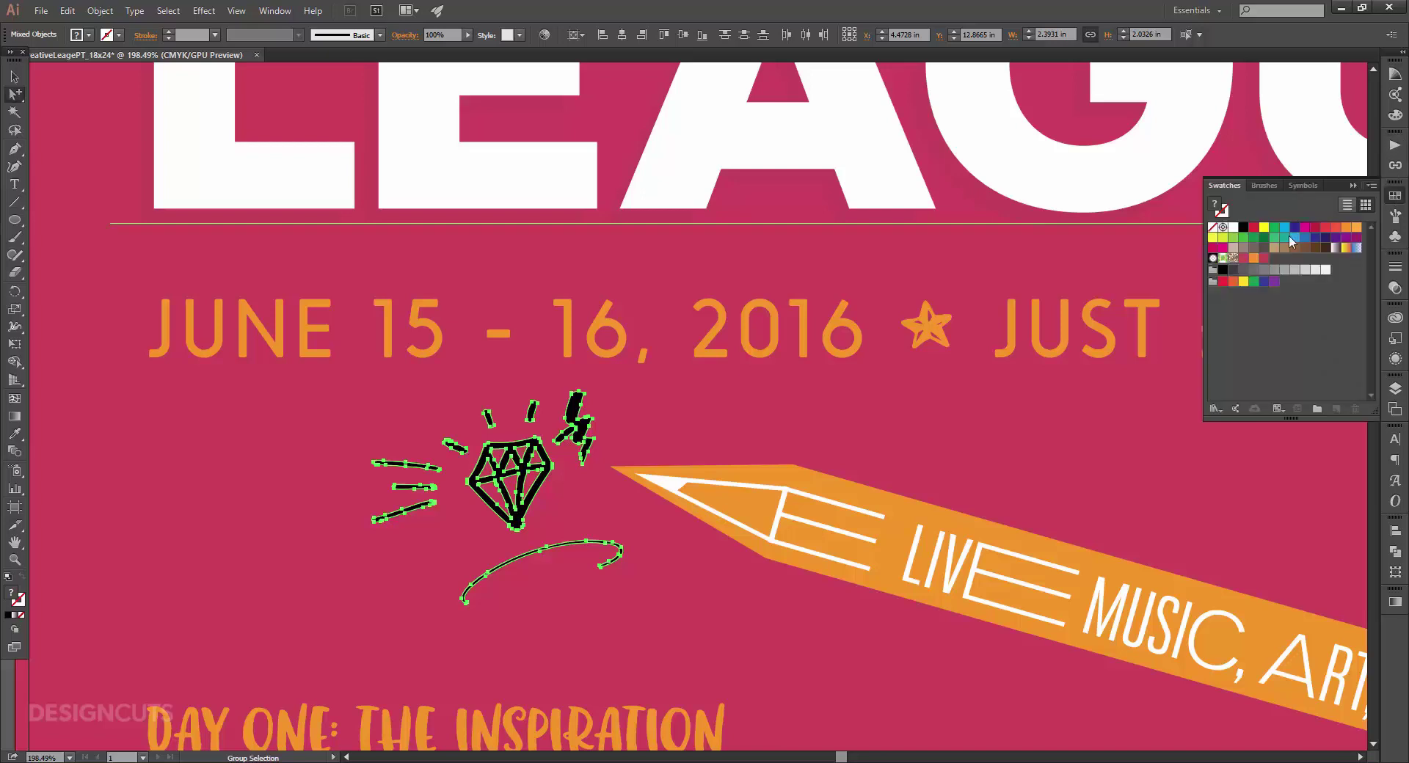
pyautogui.click(1263, 259)
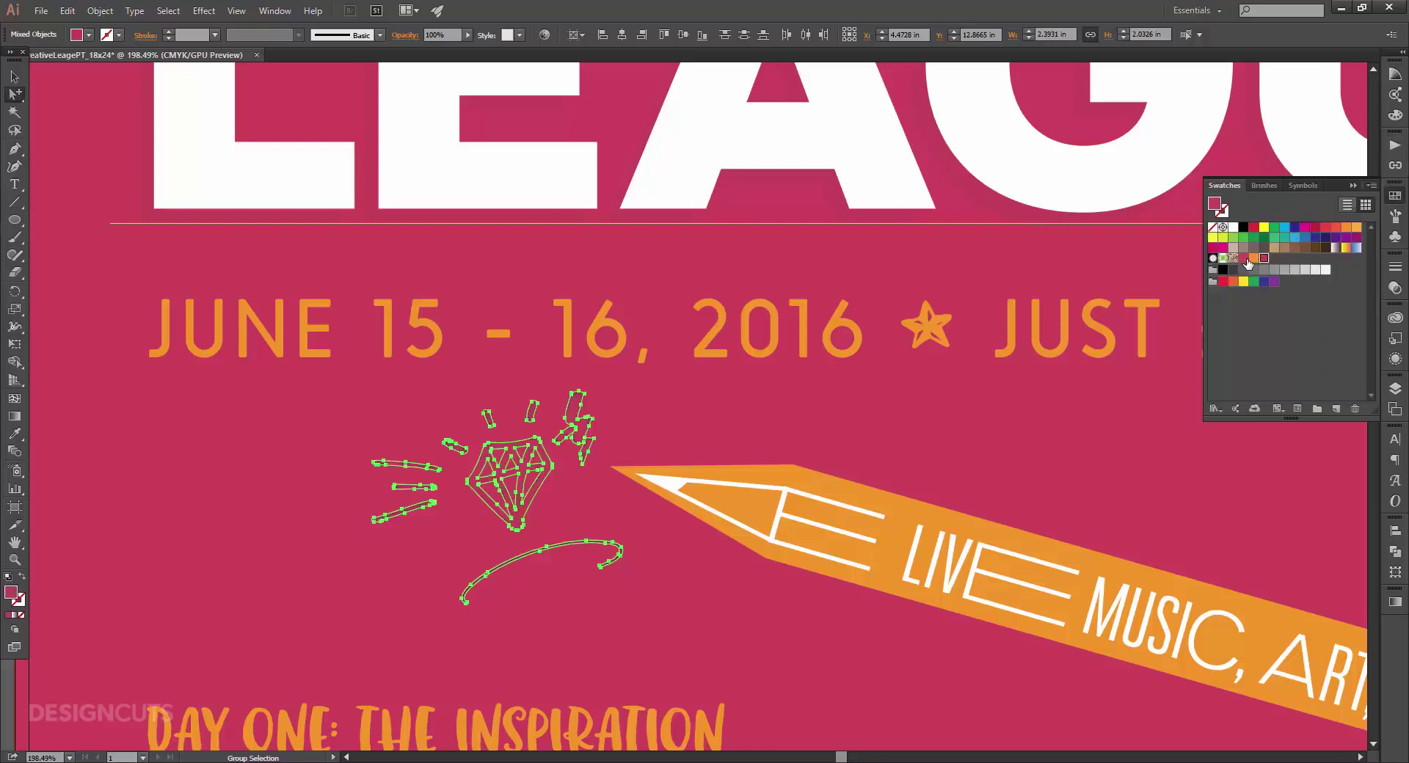
pyautogui.click(530, 620)
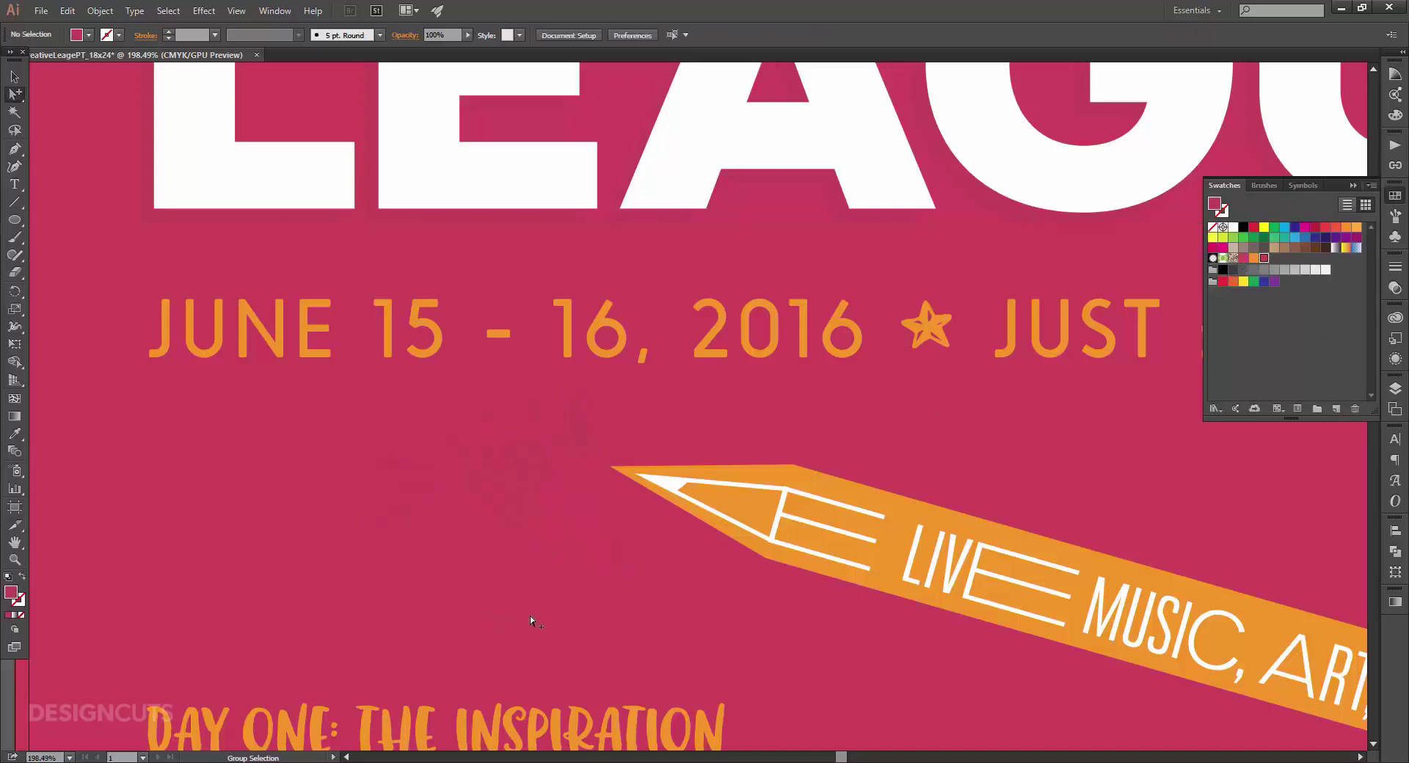
# Move the lightning bolt up and right and rotate the diamond doodle counterclockwise.
pyautogui.press('v')
pyautogui.moveTo(585, 433)
pyautogui.mouseDown()
pyautogui.moveTo(628, 408)
pyautogui.moveTo(491, 397)
pyautogui.moveTo(505, 398)
pyautogui.mouseUp()
pyautogui.click(529, 478)
pyautogui.moveTo(416, 473)
pyautogui.mouseDown()
pyautogui.moveTo(565, 464)
pyautogui.moveTo(576, 434)
pyautogui.mouseUp()
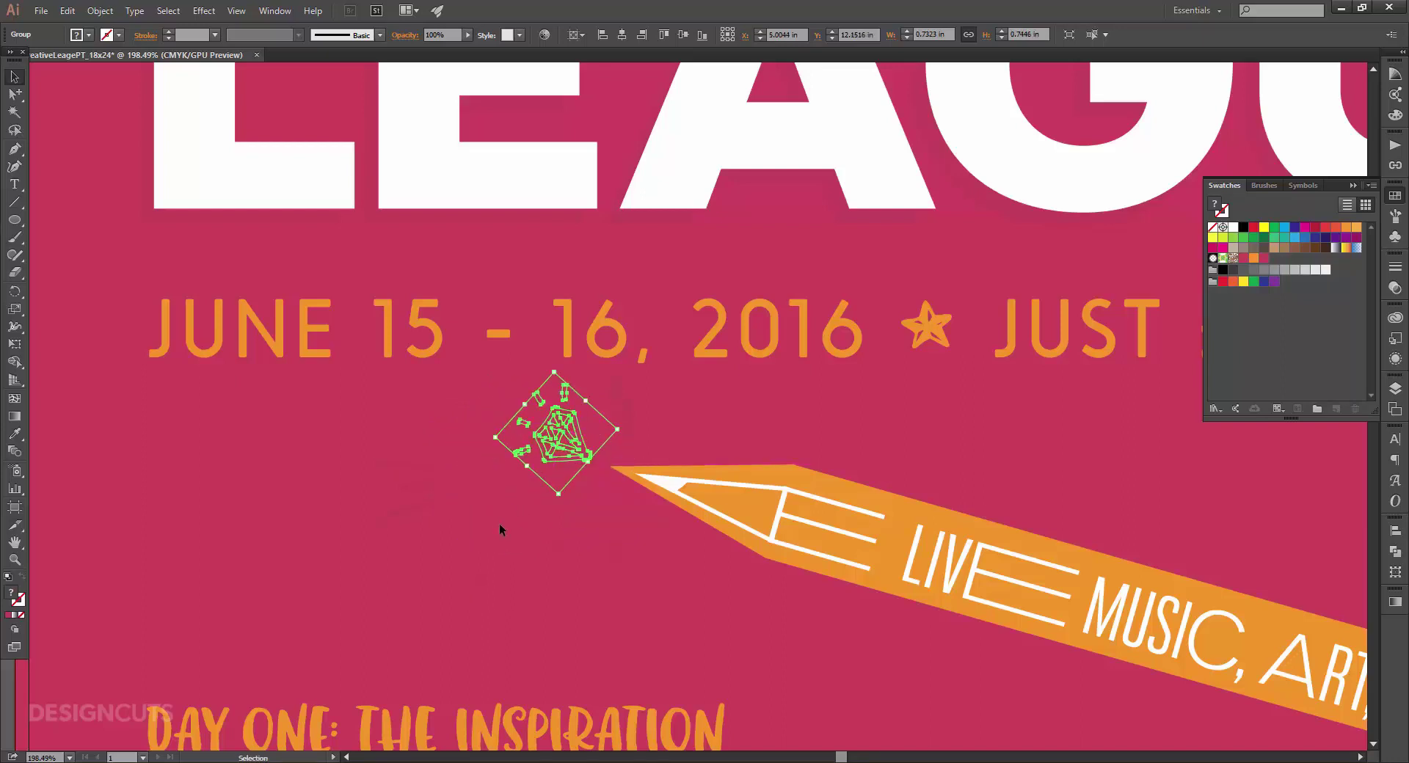
pyautogui.click(457, 527)
# Delete the small vertical squiggle group and move the faint curve up-left, rotated and smaller.
pyautogui.click(623, 411)
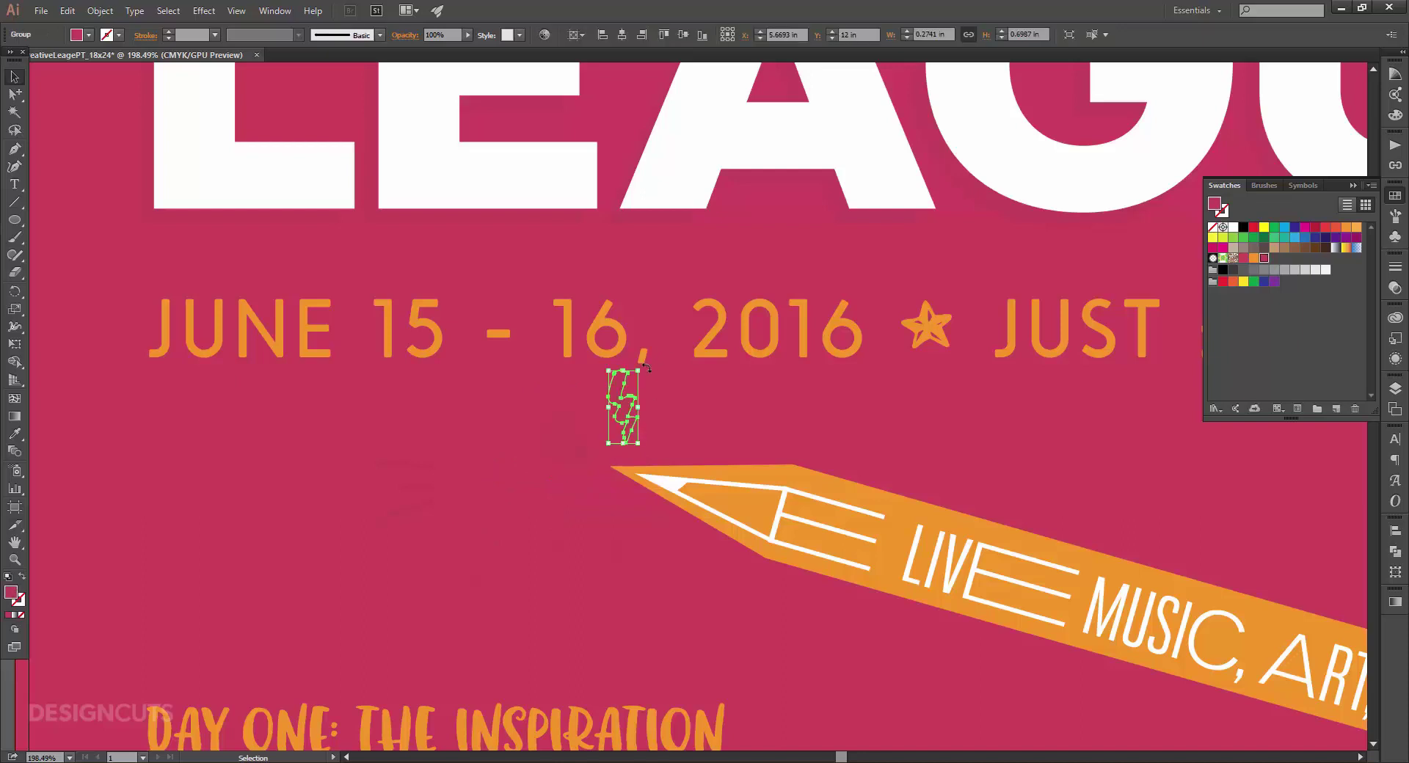
pyautogui.moveTo(645, 368); pyautogui.dragTo(657, 378)
pyautogui.moveTo(634, 389); pyautogui.dragTo(649, 396)
pyautogui.moveTo(665, 385); pyautogui.dragTo(657, 392)
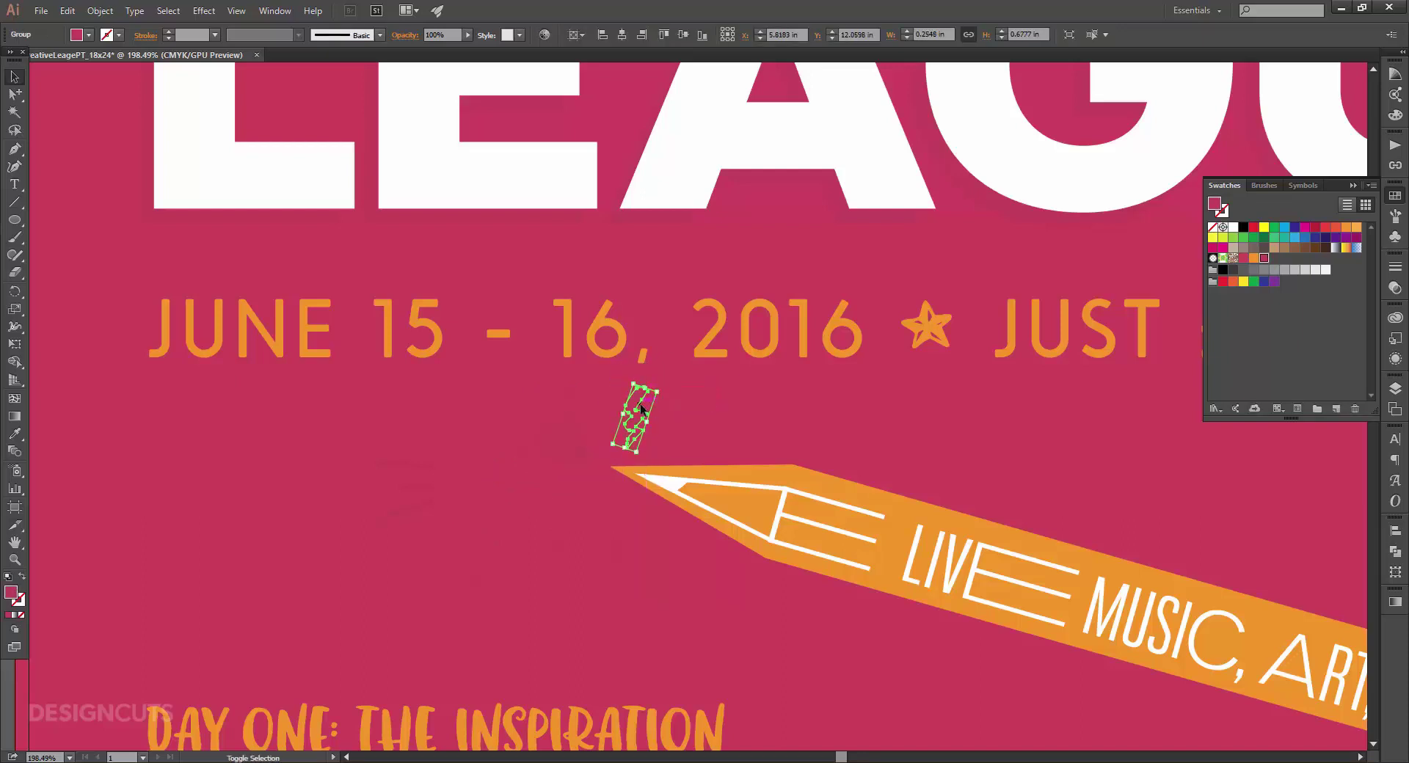
pyautogui.press('Delete')
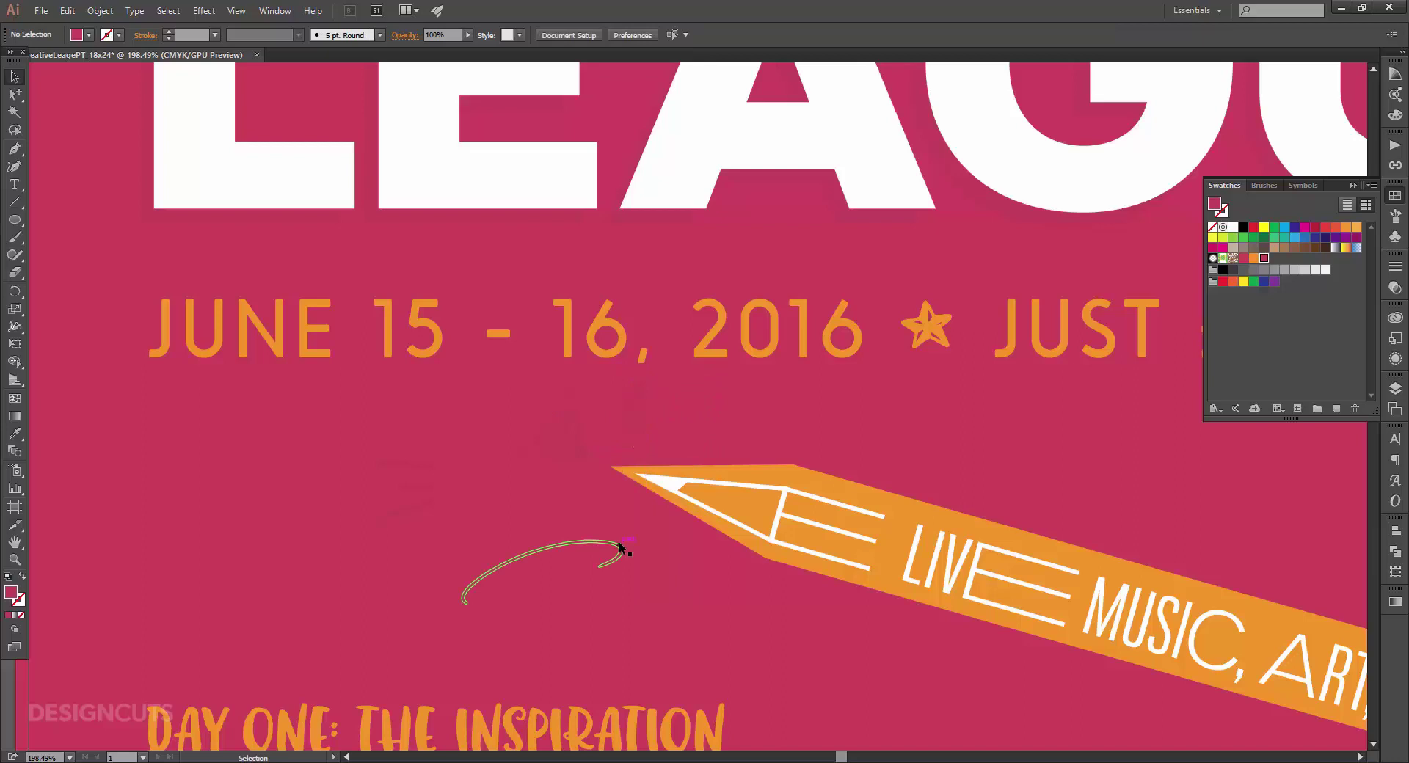
pyautogui.moveTo(618, 544); pyautogui.dragTo(602, 494)
pyautogui.moveTo(439, 559); pyautogui.dragTo(472, 554)
# Rotate and reposition the small stroke group beside the pencil tip.
pyautogui.click(412, 491)
pyautogui.click(367, 460)
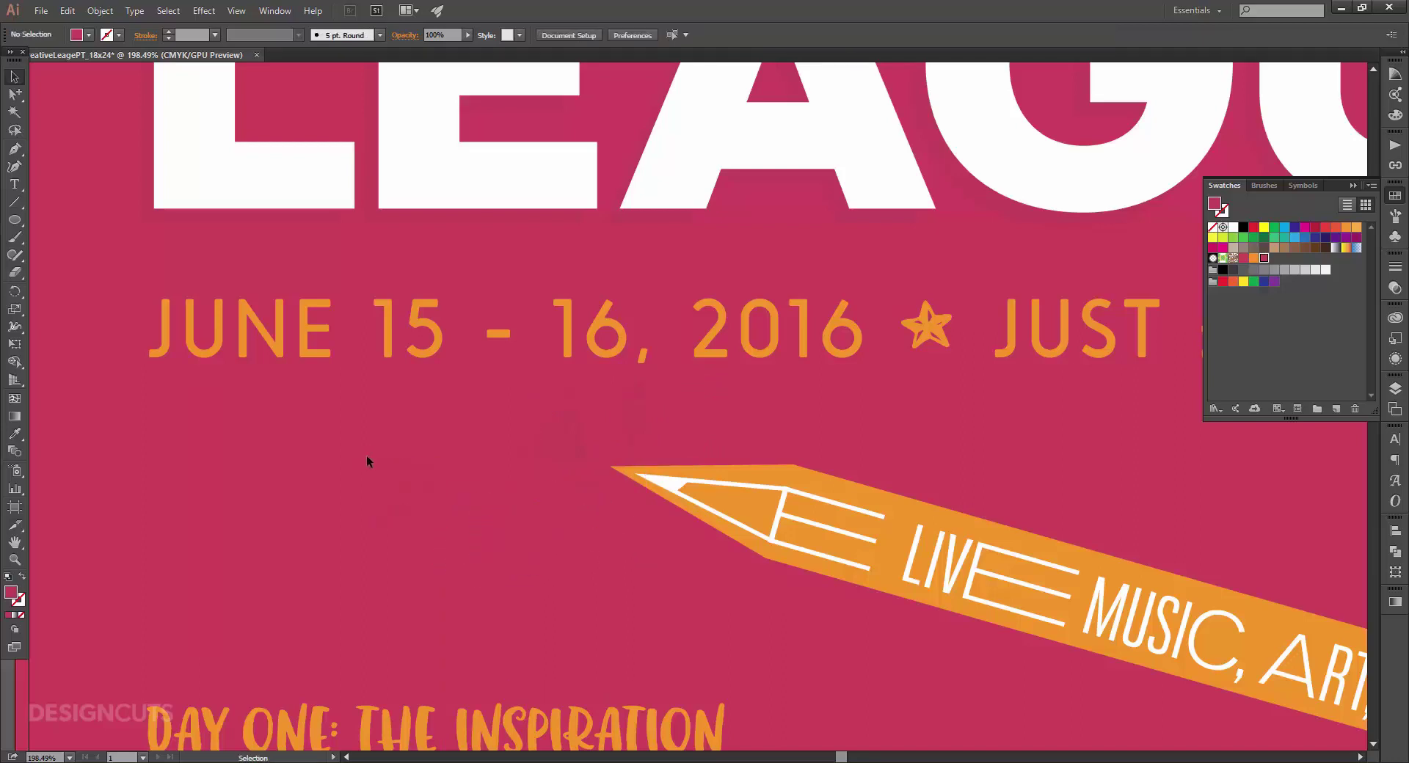
pyautogui.click(380, 463)
pyautogui.moveTo(366, 460)
pyautogui.mouseDown()
pyautogui.moveTo(367, 499)
pyautogui.moveTo(407, 492)
pyautogui.moveTo(562, 521)
pyautogui.moveTo(535, 535)
pyautogui.moveTo(560, 520)
pyautogui.mouseUp()
pyautogui.click(259, 476)
pyautogui.click(556, 516)
pyautogui.click(289, 486)
# Select both pencil banner copies on the Decoration layer with Content locked.
pyautogui.hotkey('ctrl', '0')
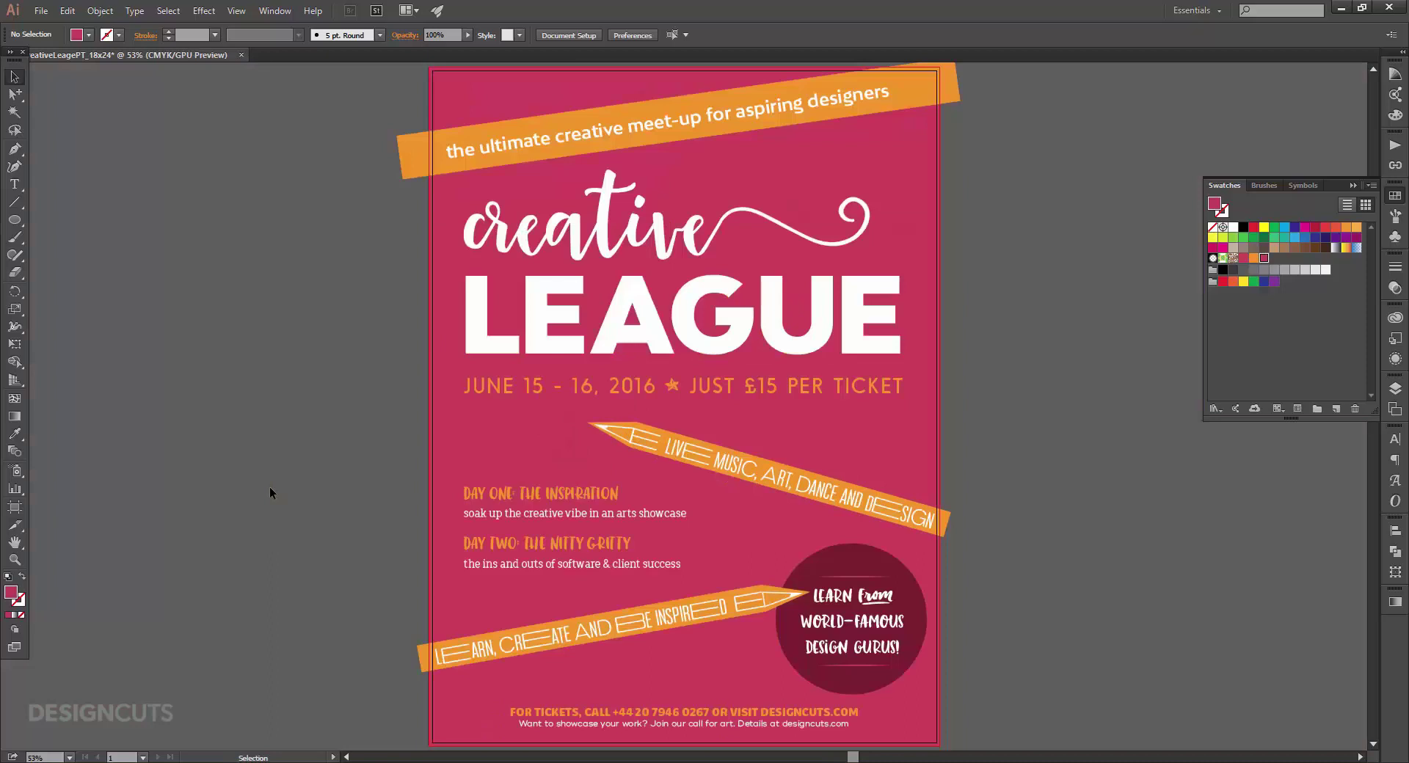
pyautogui.click(1397, 389)
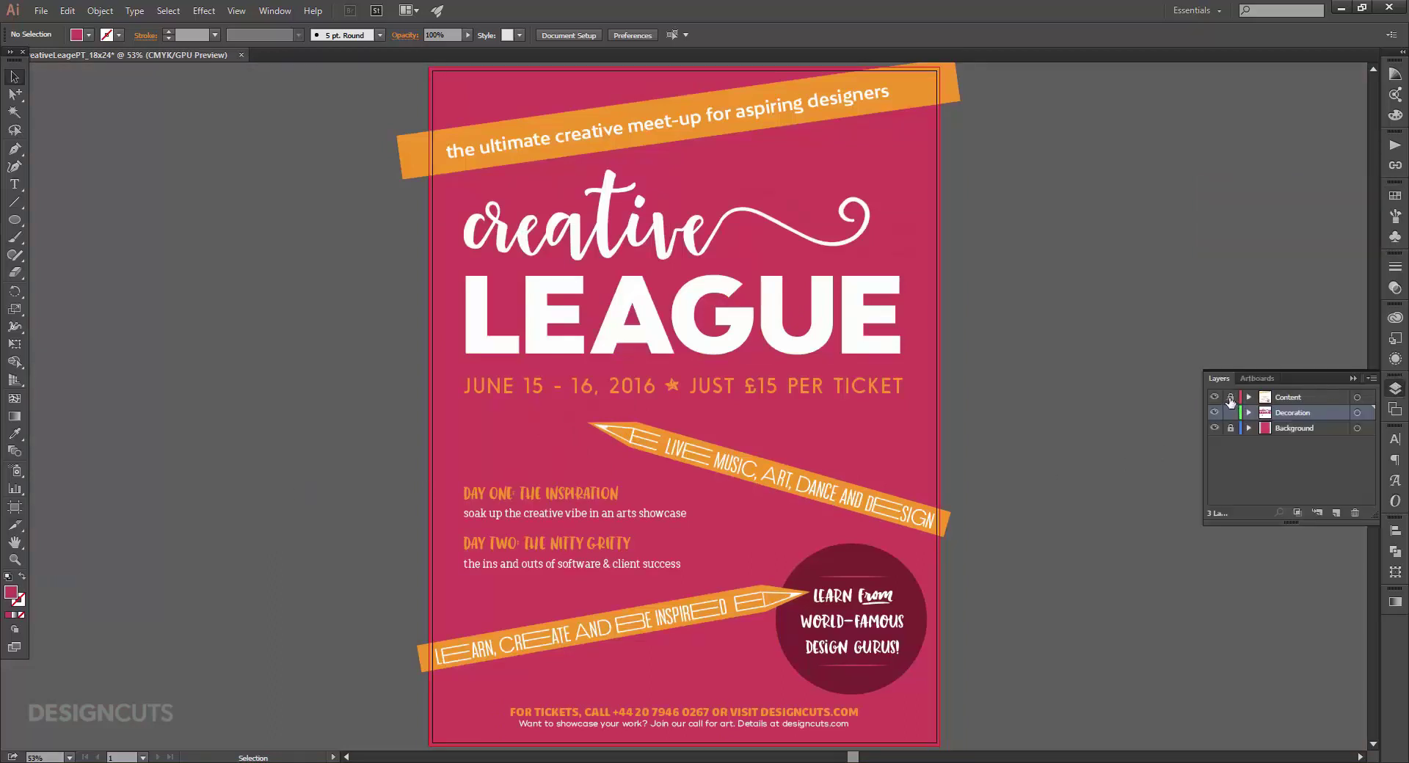
pyautogui.click(15, 96)
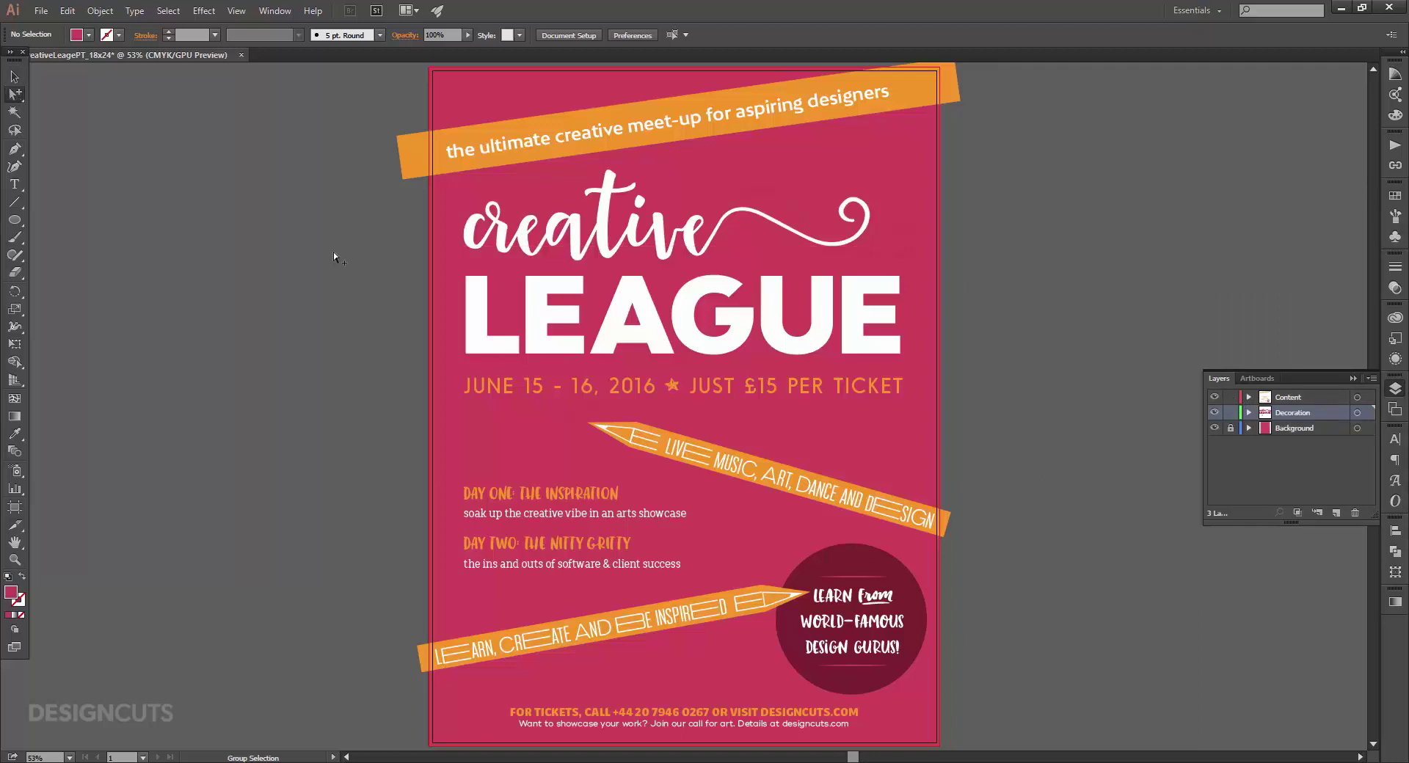
pyautogui.click(645, 454)
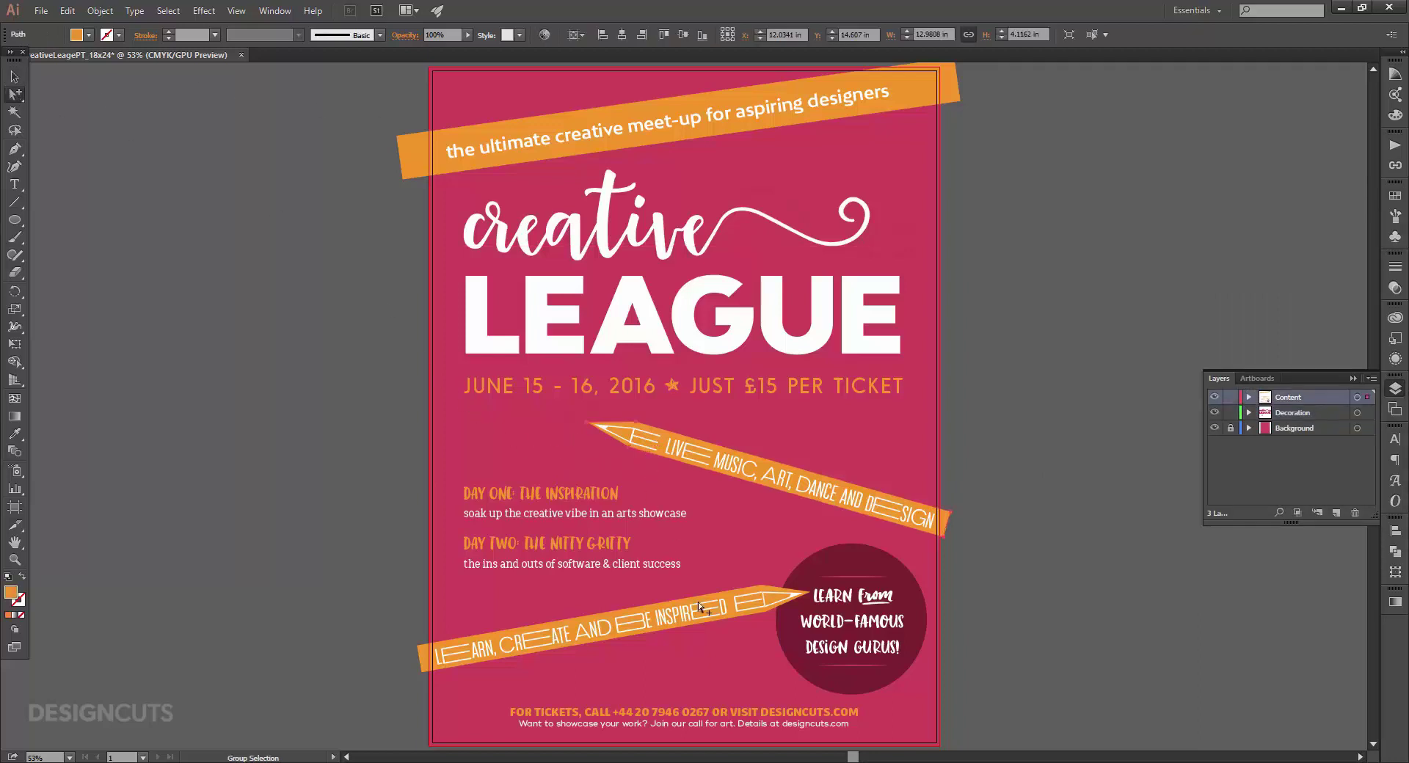
pyautogui.keyDown('shift'); pyautogui.click(718, 592); pyautogui.keyUp('shift')
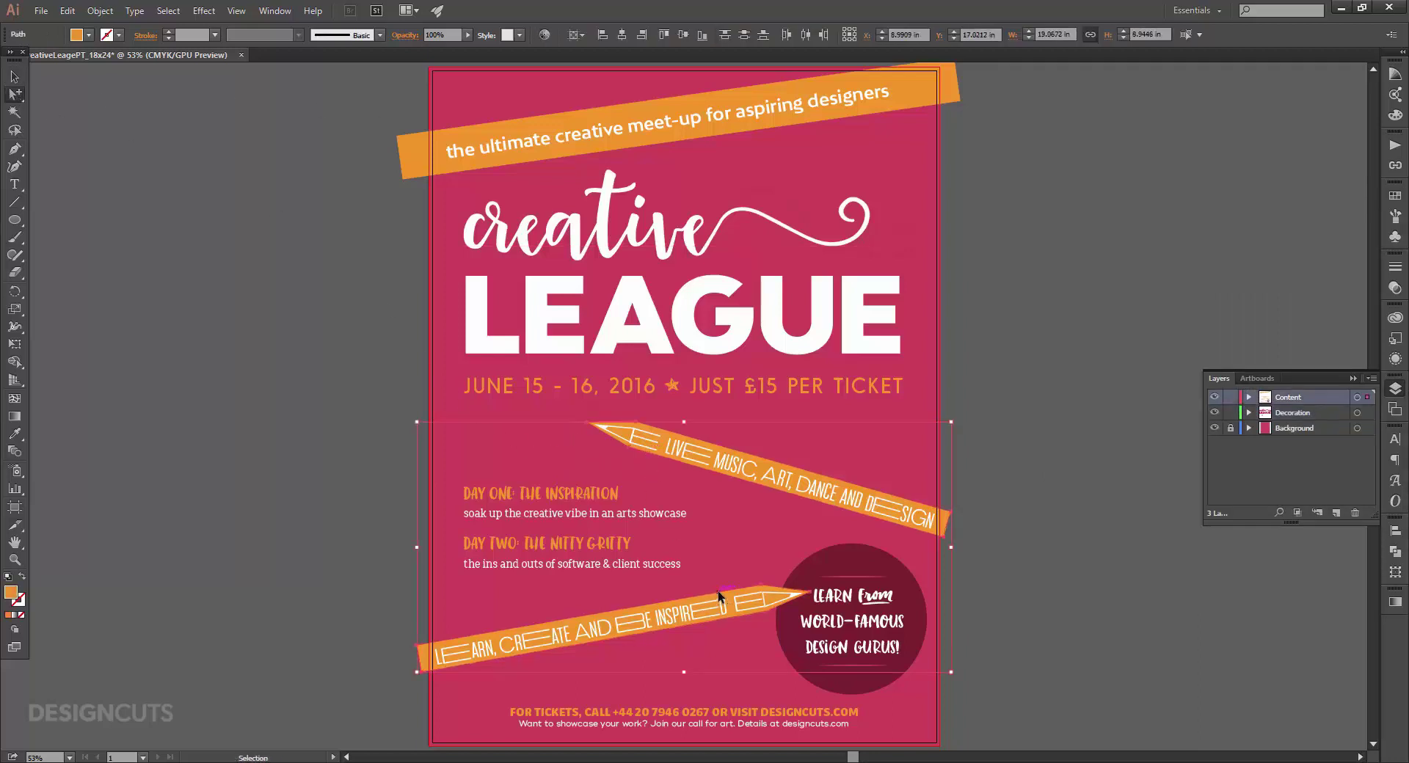
pyautogui.click(1231, 397)
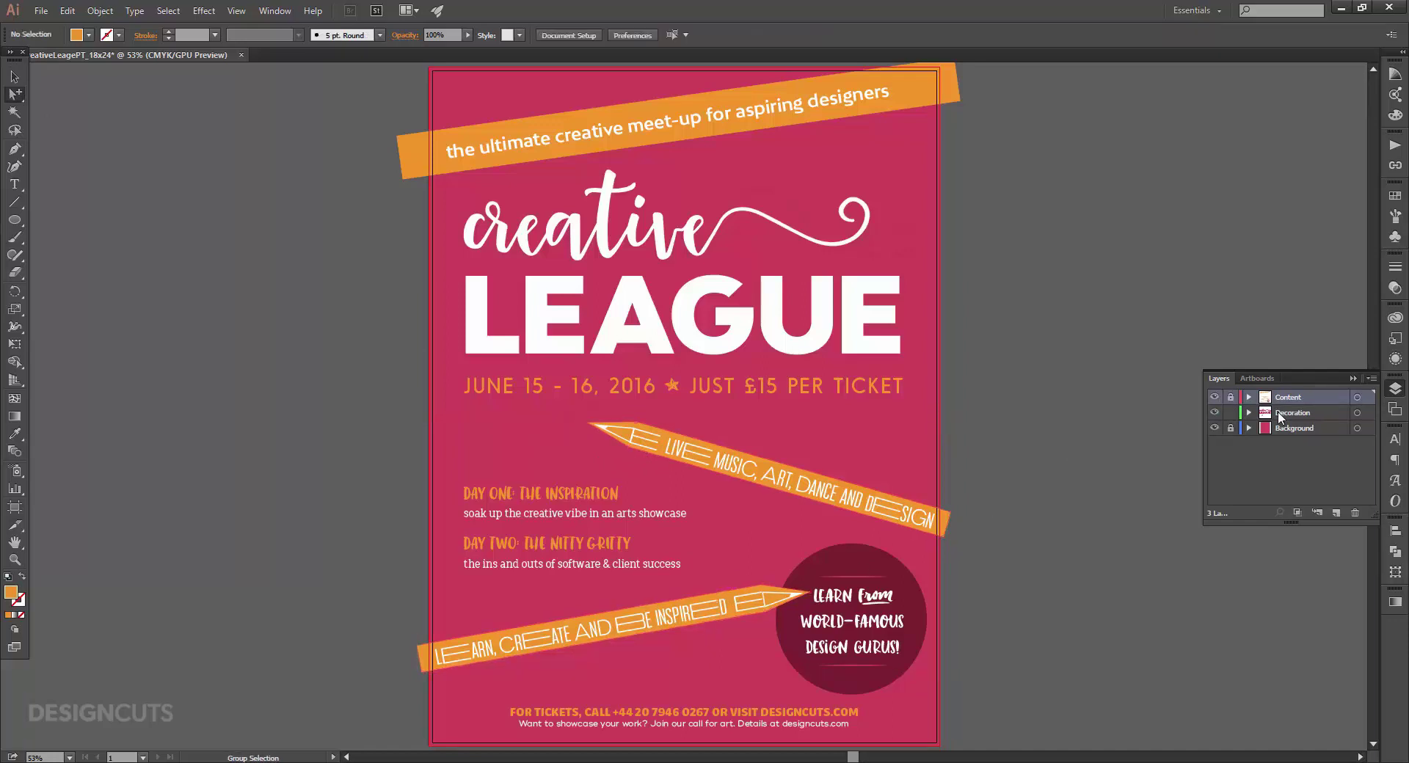
pyautogui.click(1292, 413)
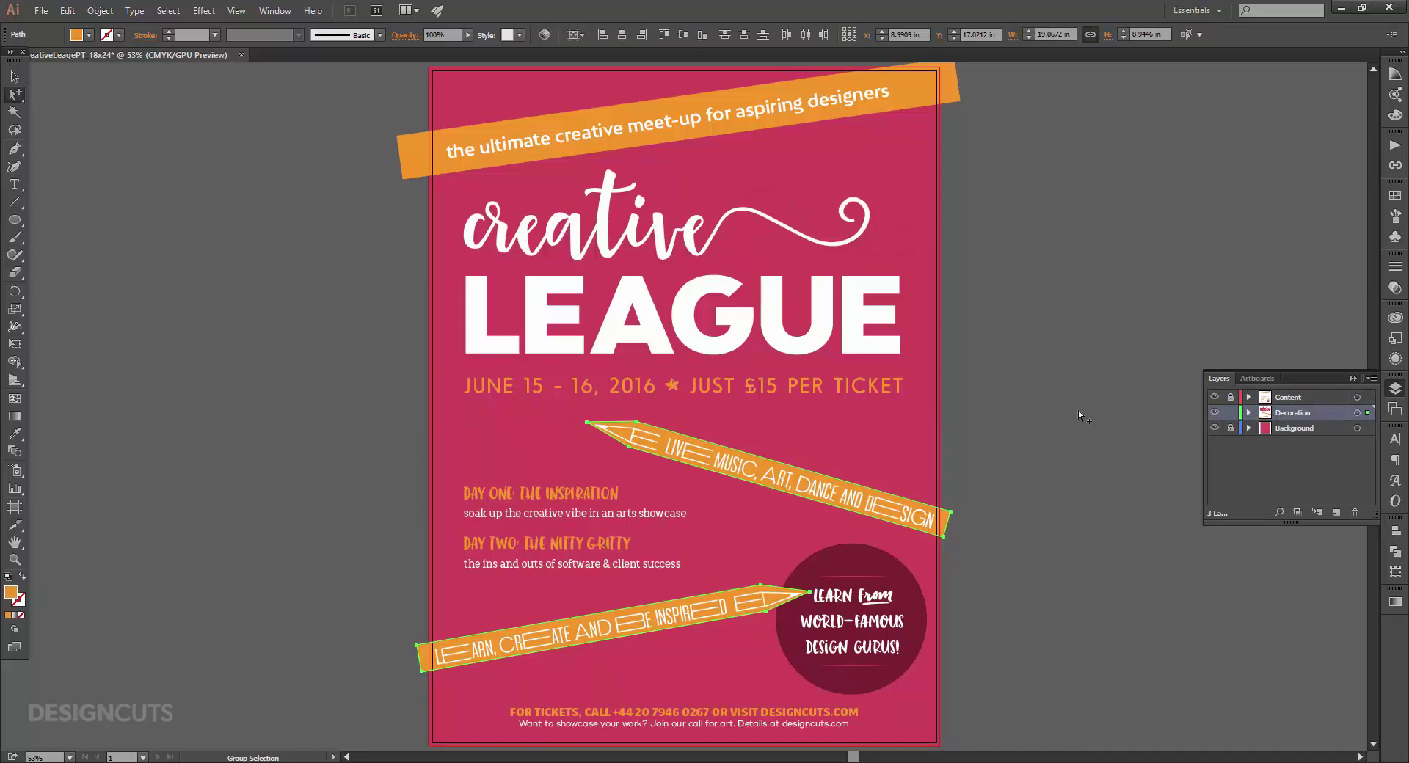
# Fill the banner copies with Dark Pink and nudge them left and down.
pyautogui.click(1397, 197)
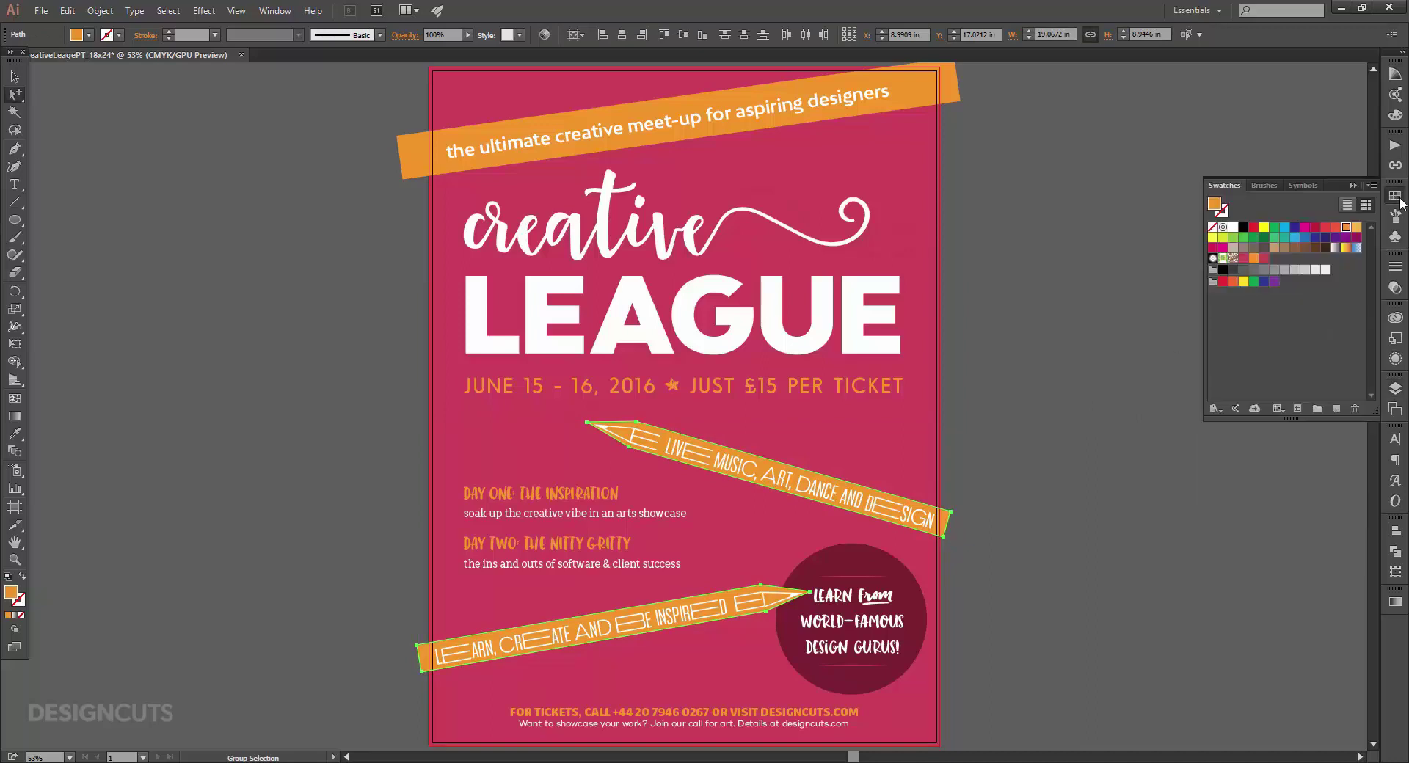
pyautogui.click(1264, 258)
pyautogui.hotkey('shift', 'Left')
pyautogui.hotkey('shift', 'Down')
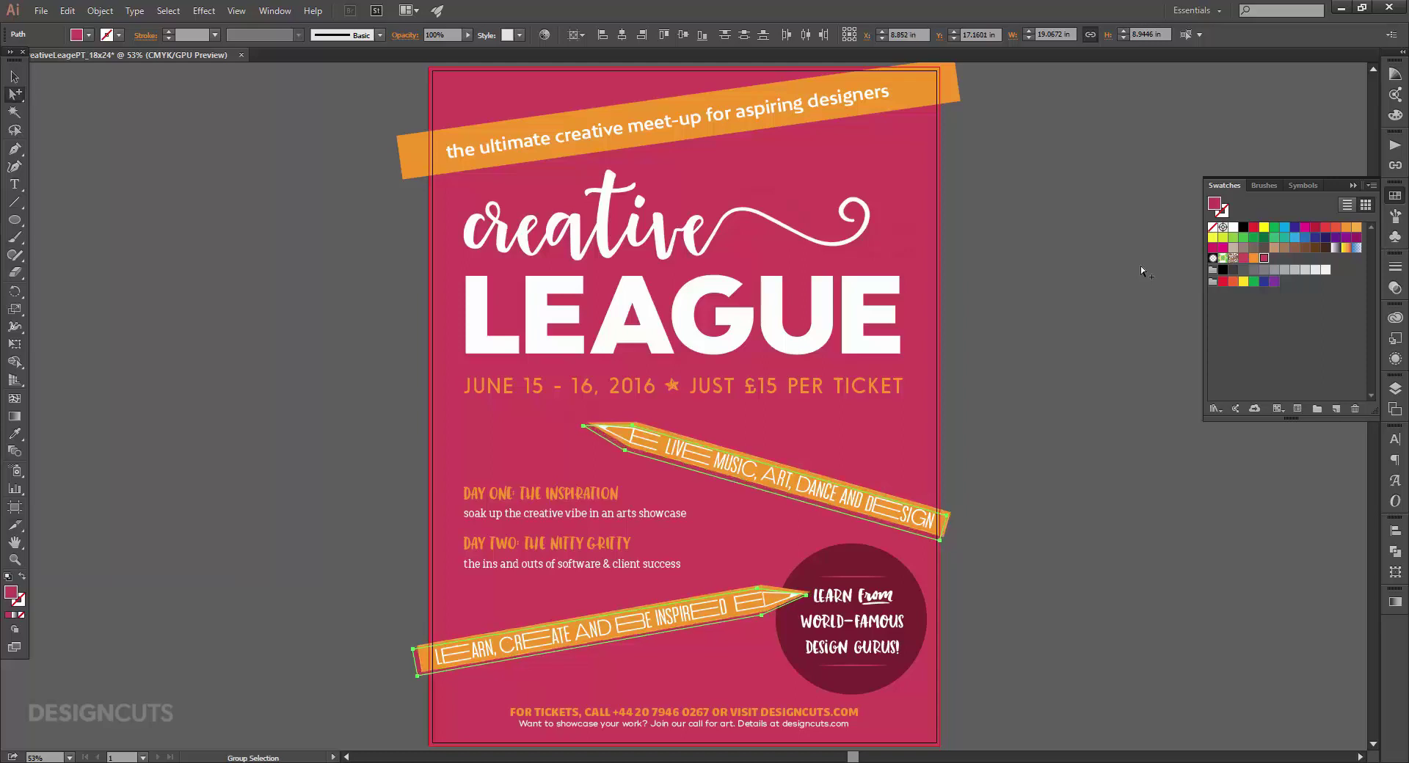
pyautogui.click(1072, 345)
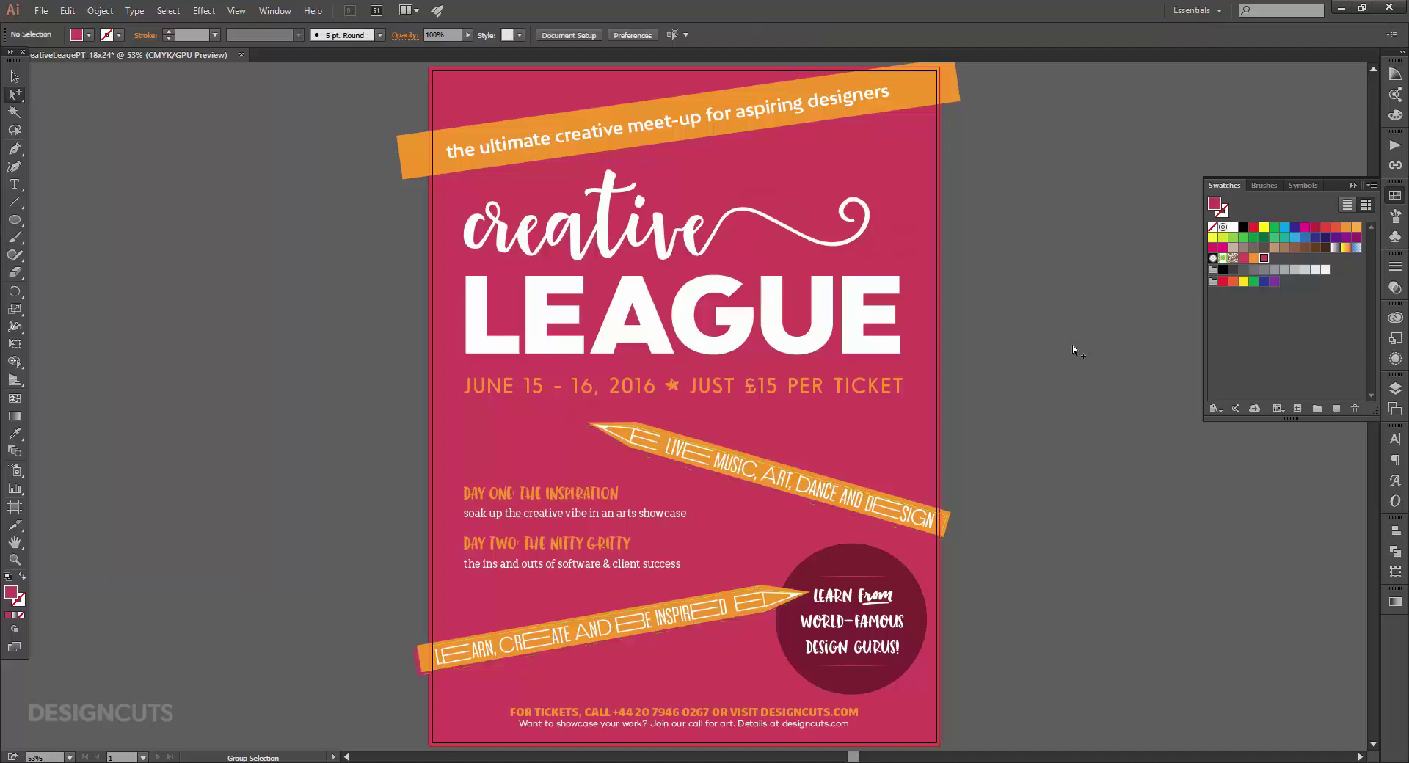
# Pull the shadow banner's tip anchor up and right, then fit the poster in view.
pyautogui.press('z')
pyautogui.moveTo(555, 428); pyautogui.dragTo(856, 459)
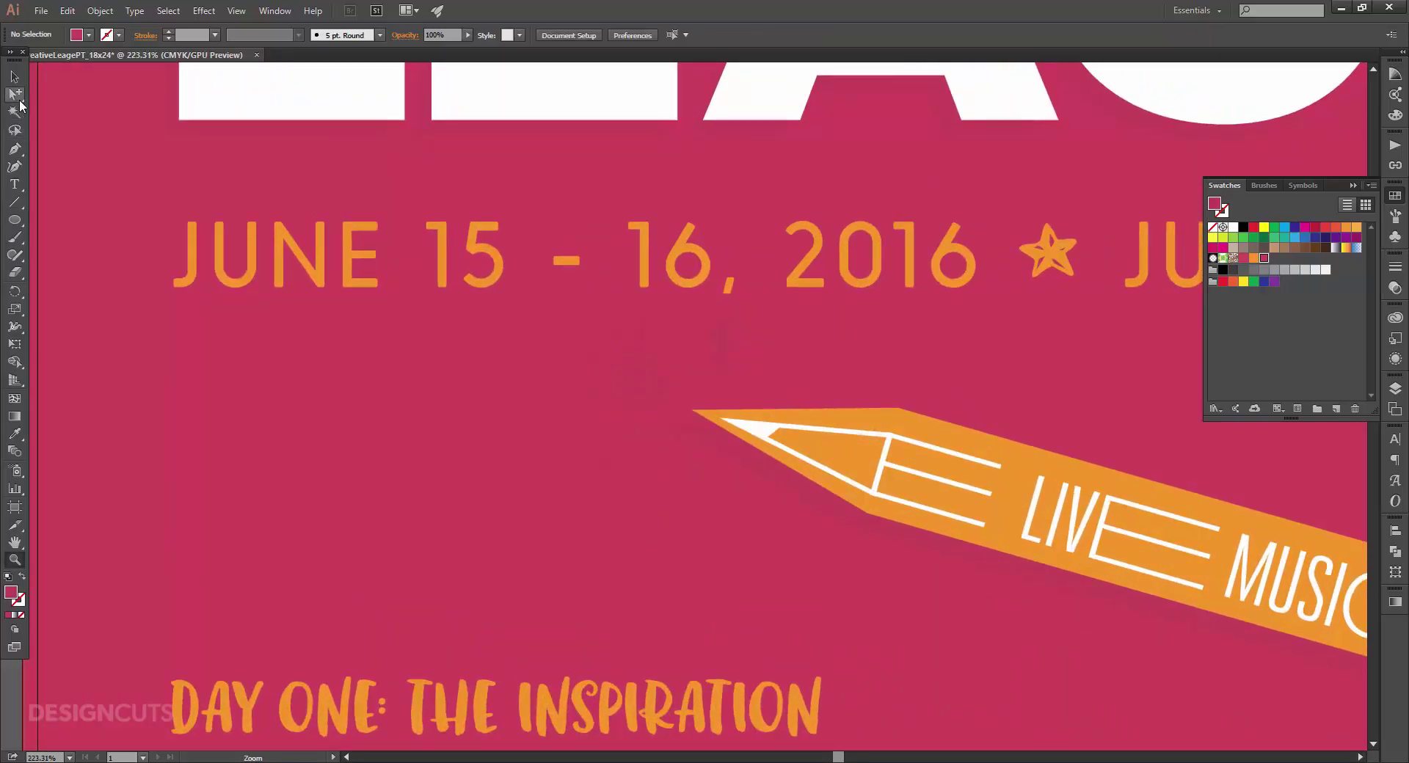
pyautogui.click(13, 94)
pyautogui.click(73, 94)
pyautogui.moveTo(676, 427); pyautogui.dragTo(694, 412)
pyautogui.click(360, 417)
pyautogui.hotkey('ctrl', '0')
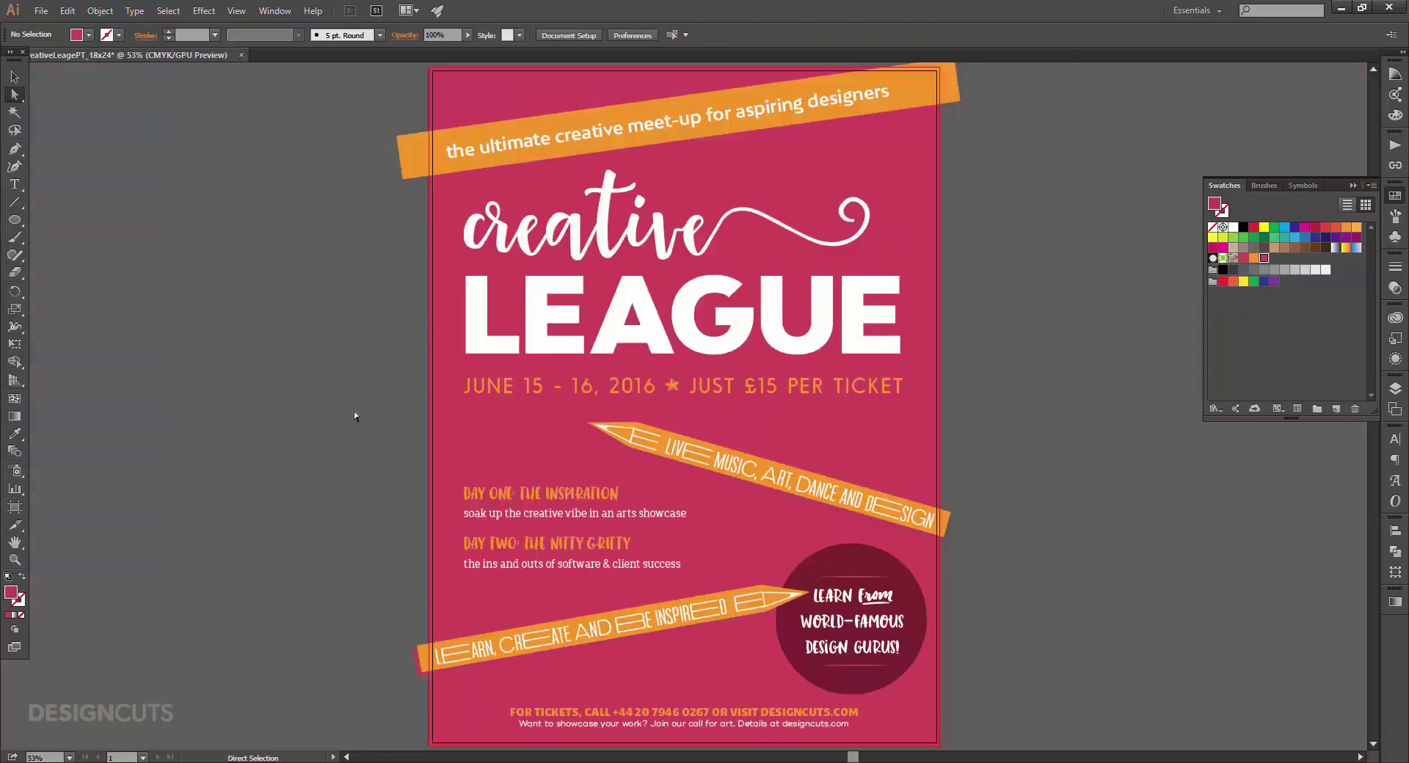
# Type the word 'LEARN' as a new text object and select it.
pyautogui.press('t')
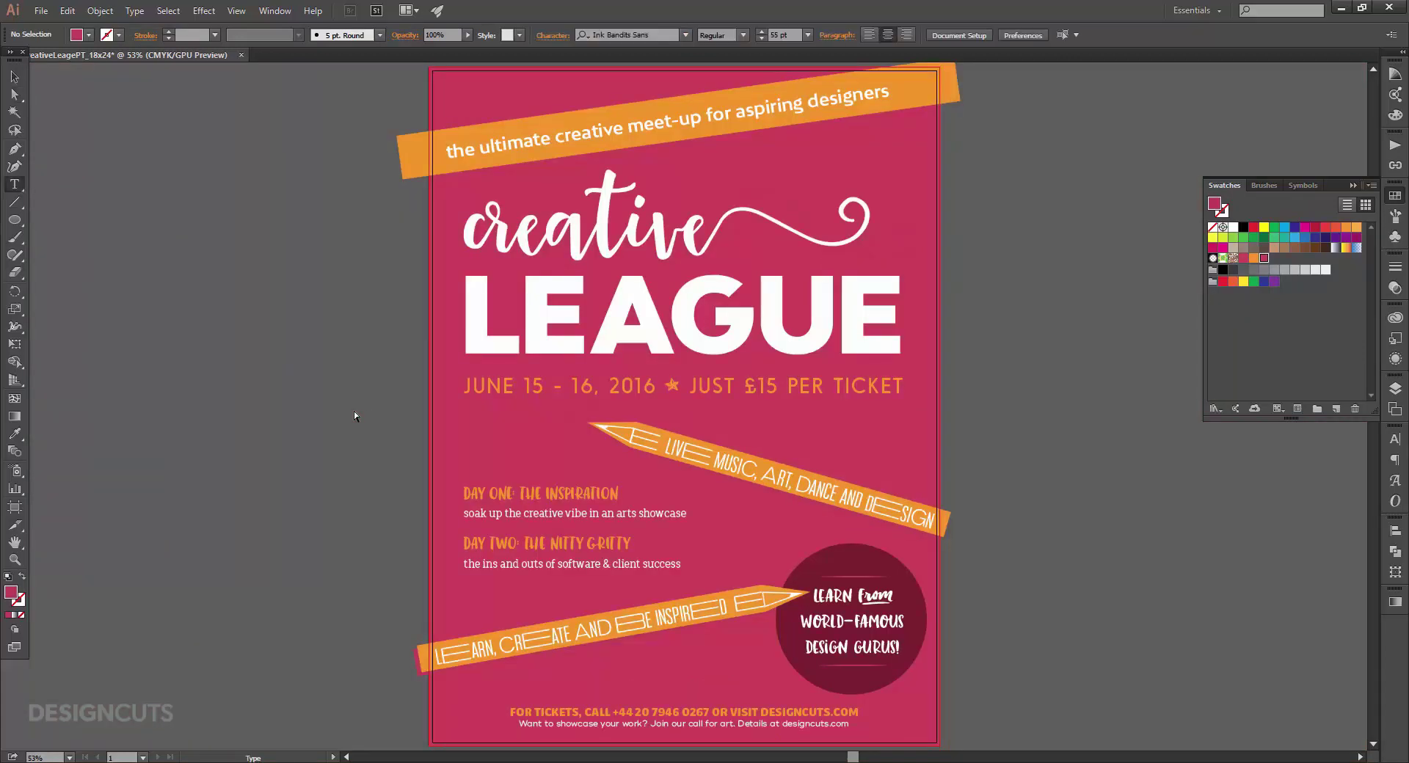
pyautogui.click(470, 446)
pyautogui.write('LEARN')
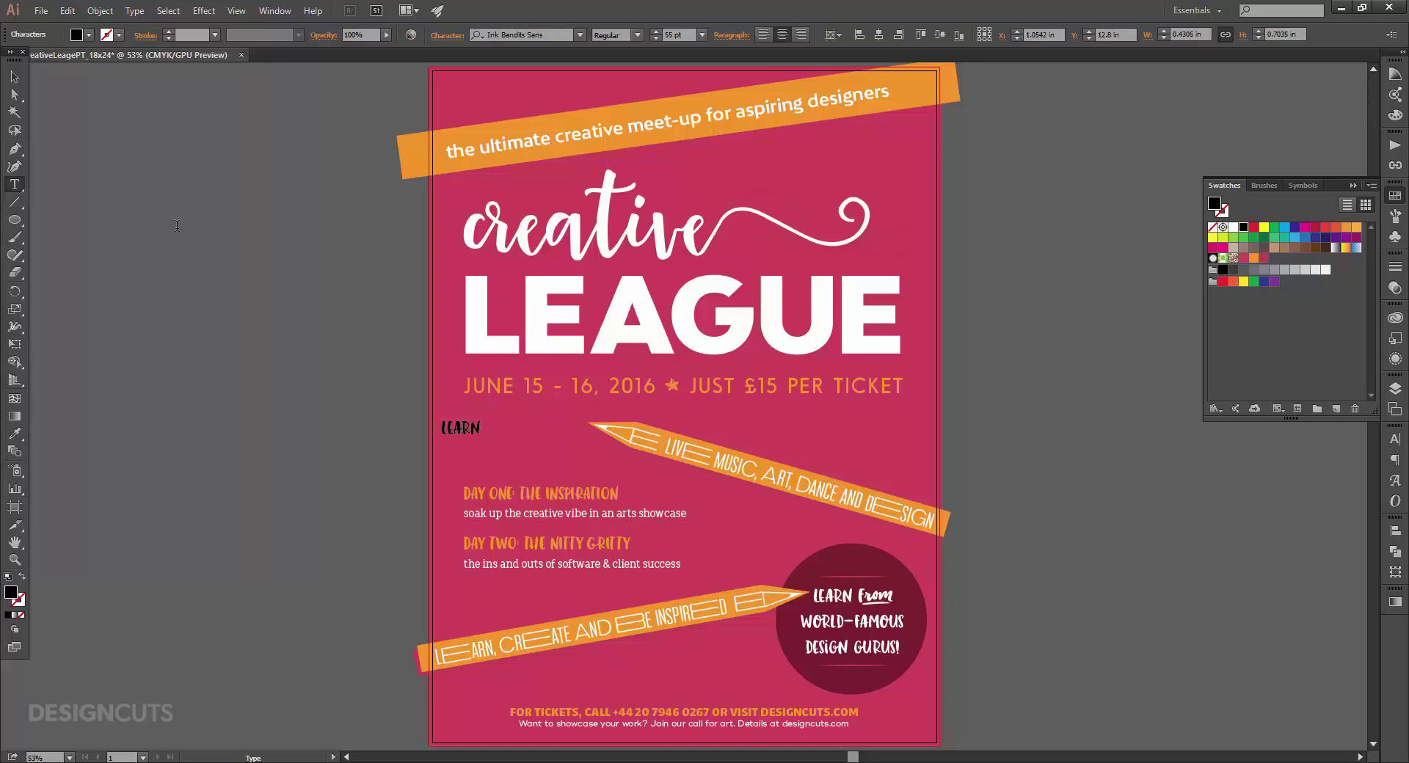
pyautogui.click(15, 78)
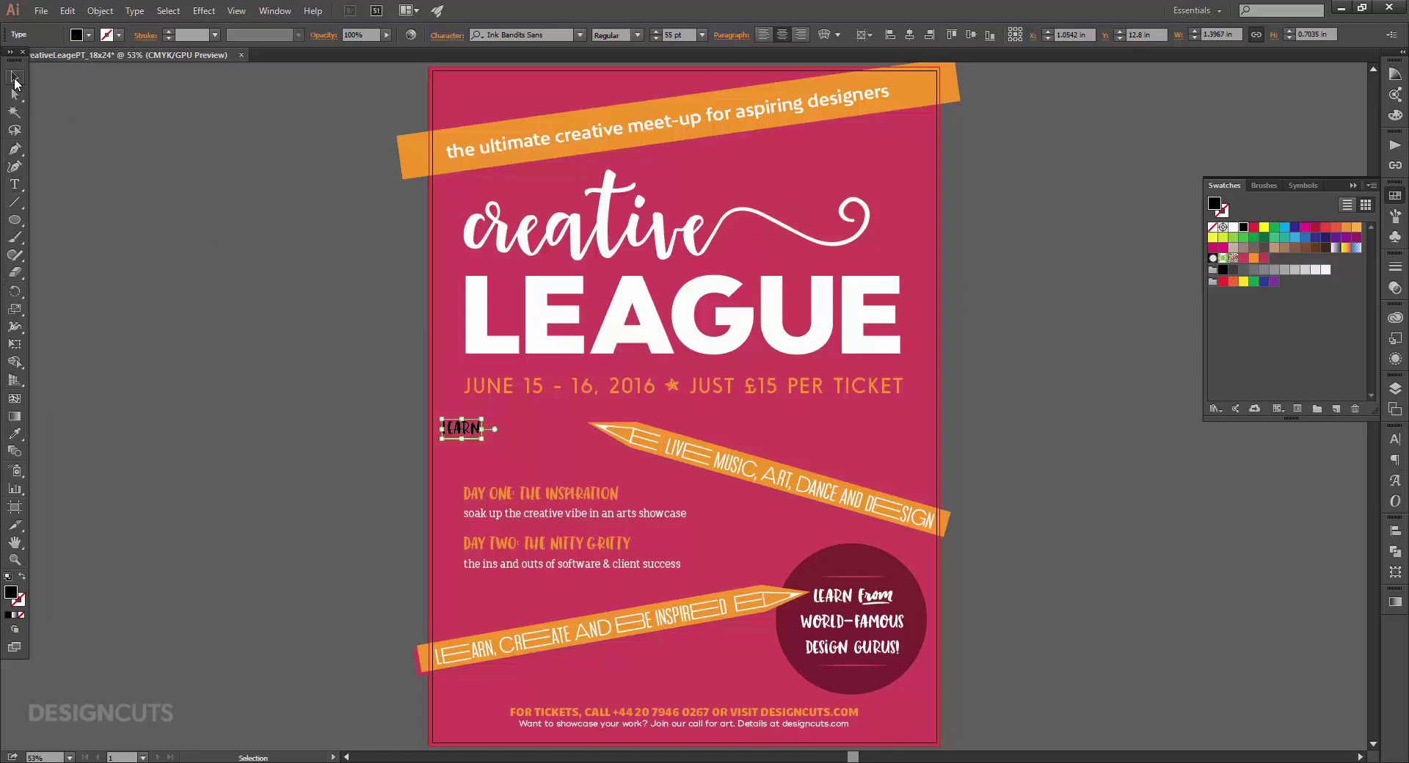
# Make LEARN dark pink, Blush at 655 pt with Auto kerning, behind the poster's middle.
pyautogui.click(1264, 259)
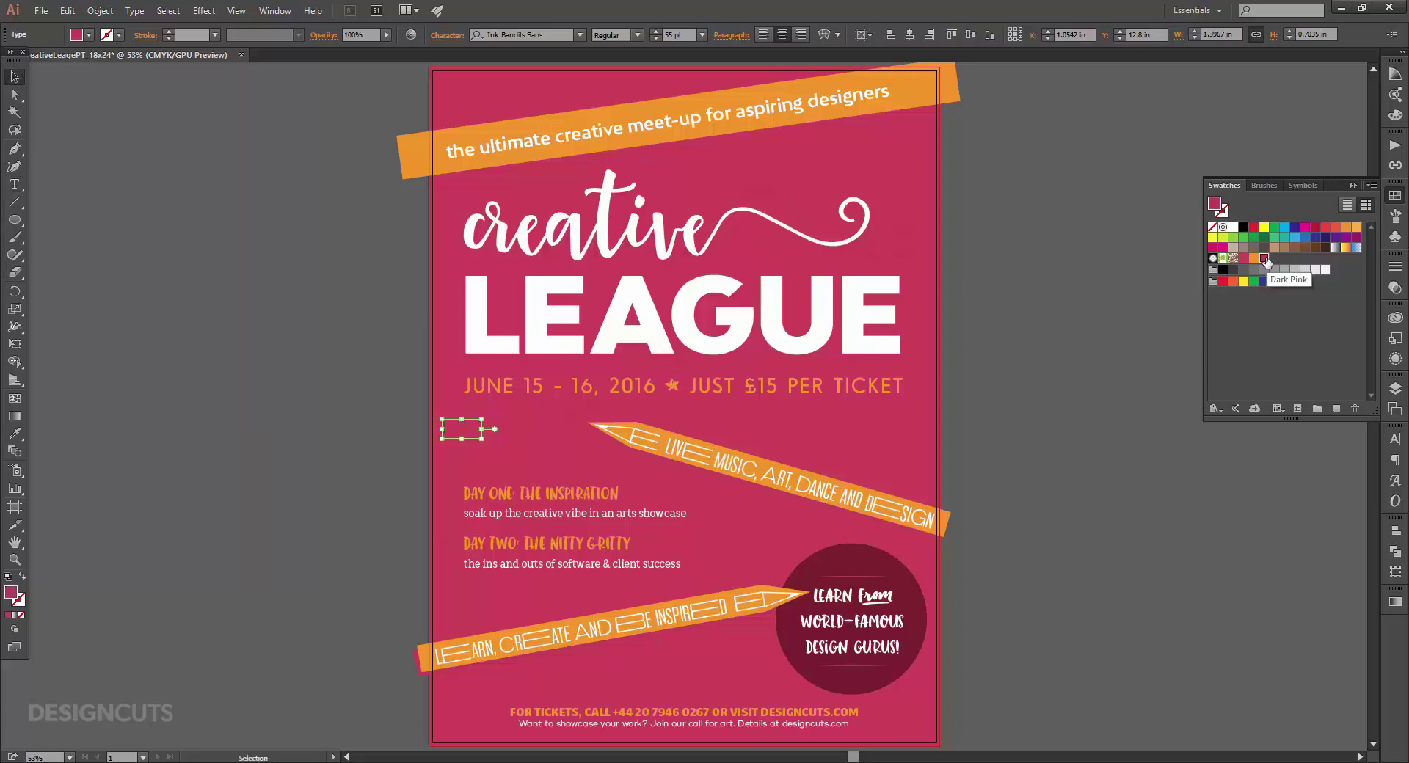
pyautogui.click(1395, 439)
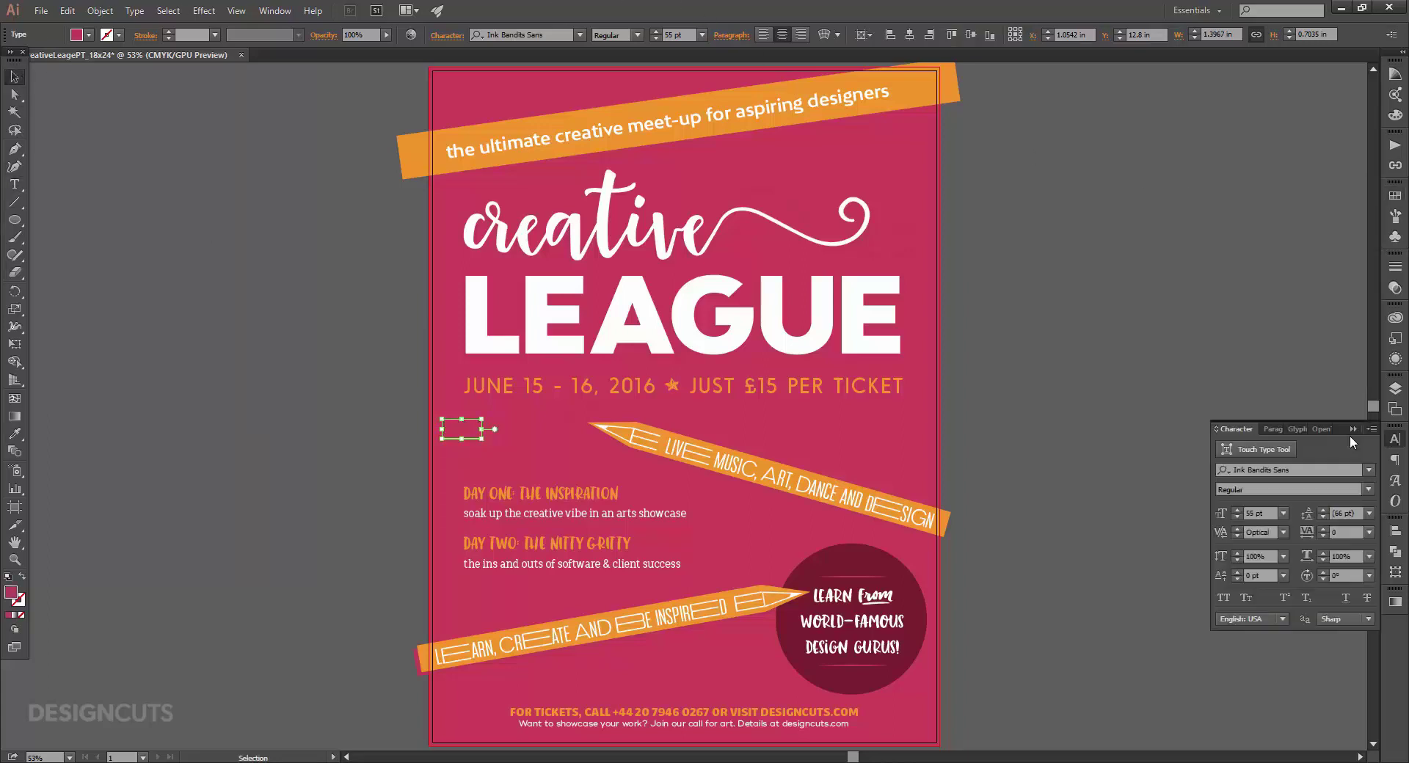
pyautogui.click(1278, 469)
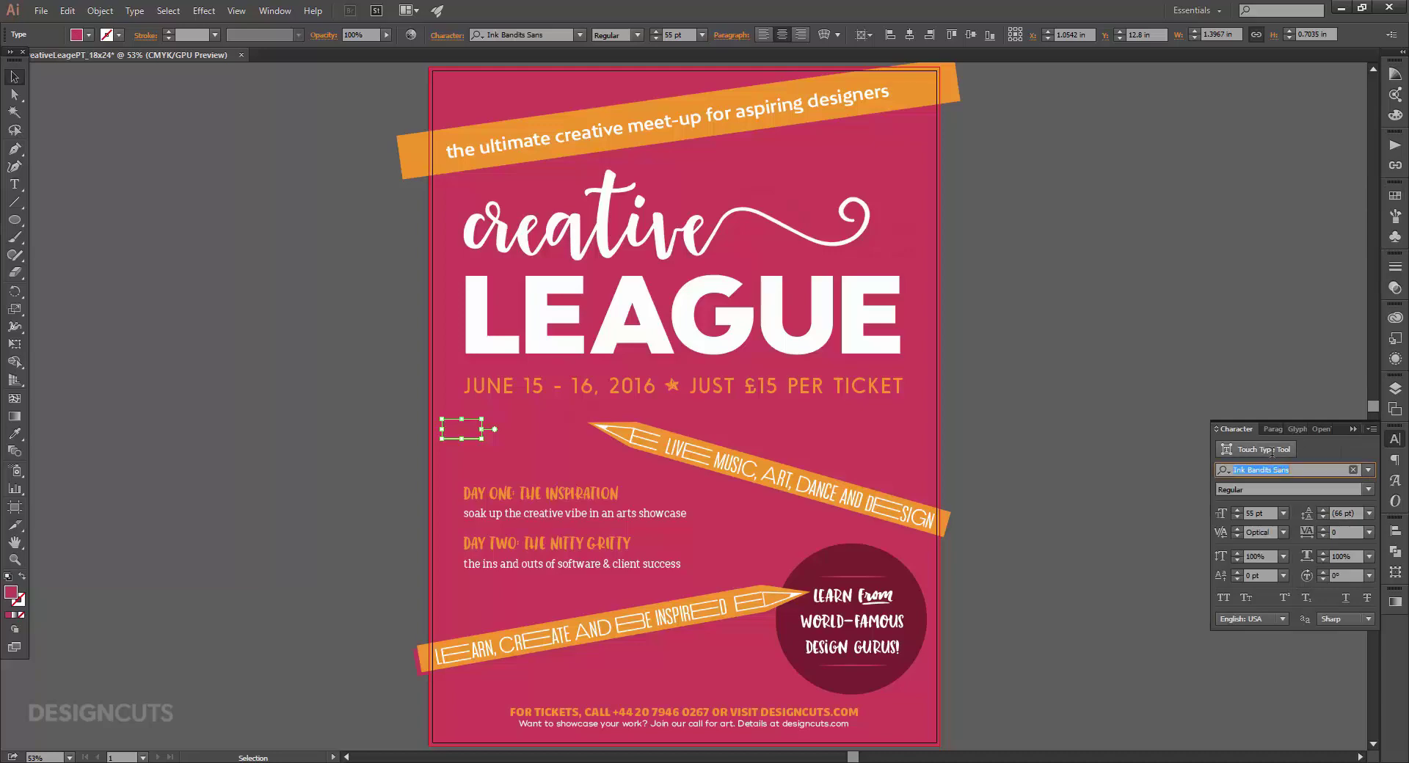
pyautogui.write('Blush')
pyautogui.press('Return')
pyautogui.click(1253, 513)
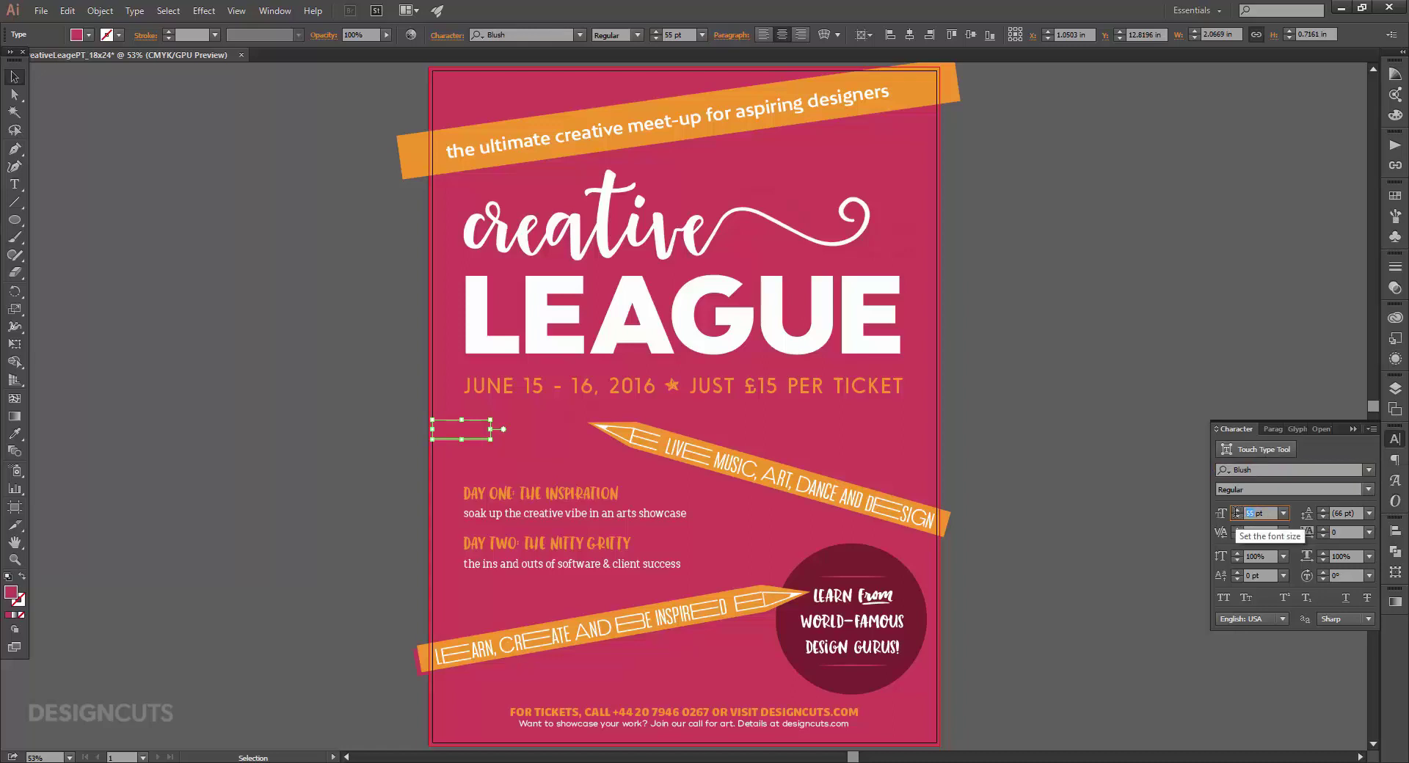
pyautogui.write('655')
pyautogui.press('Return')
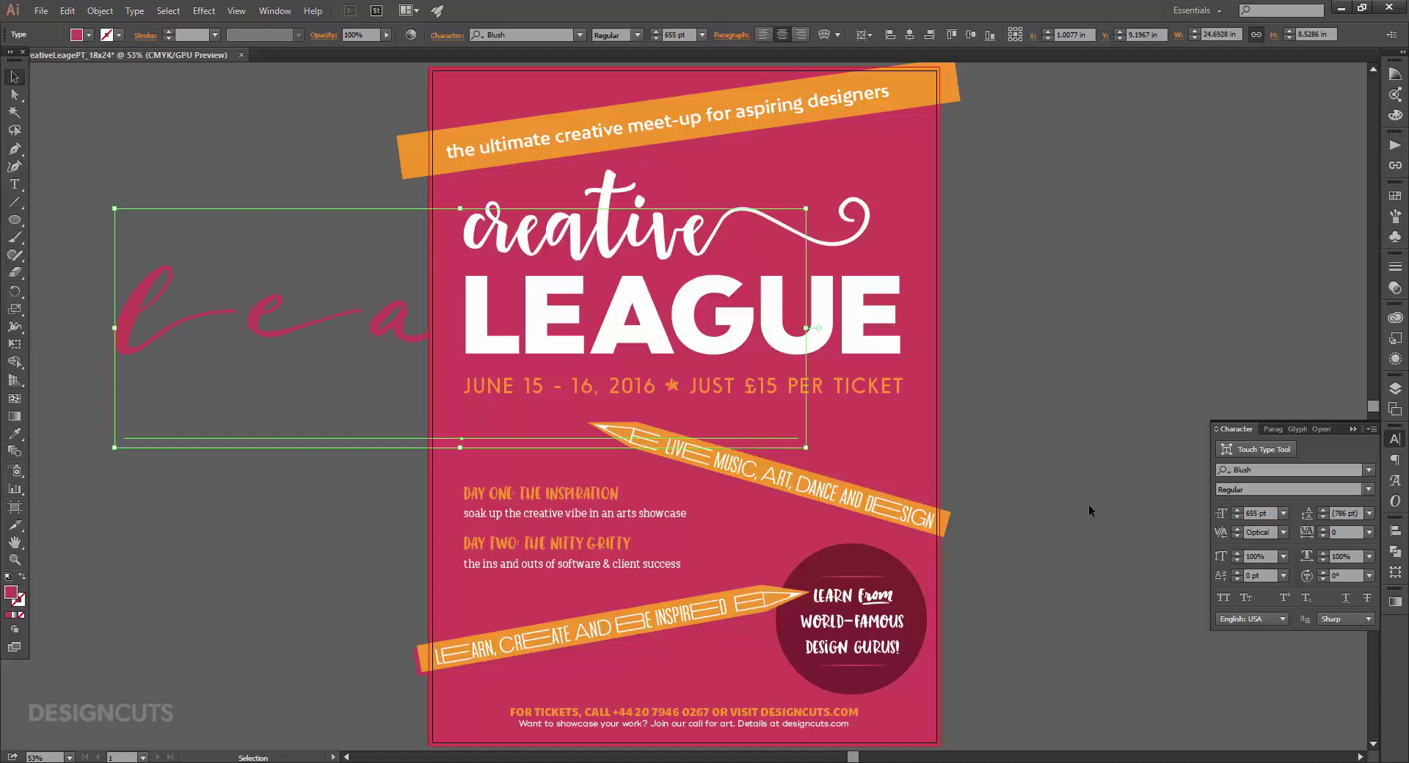
pyautogui.click(1284, 532)
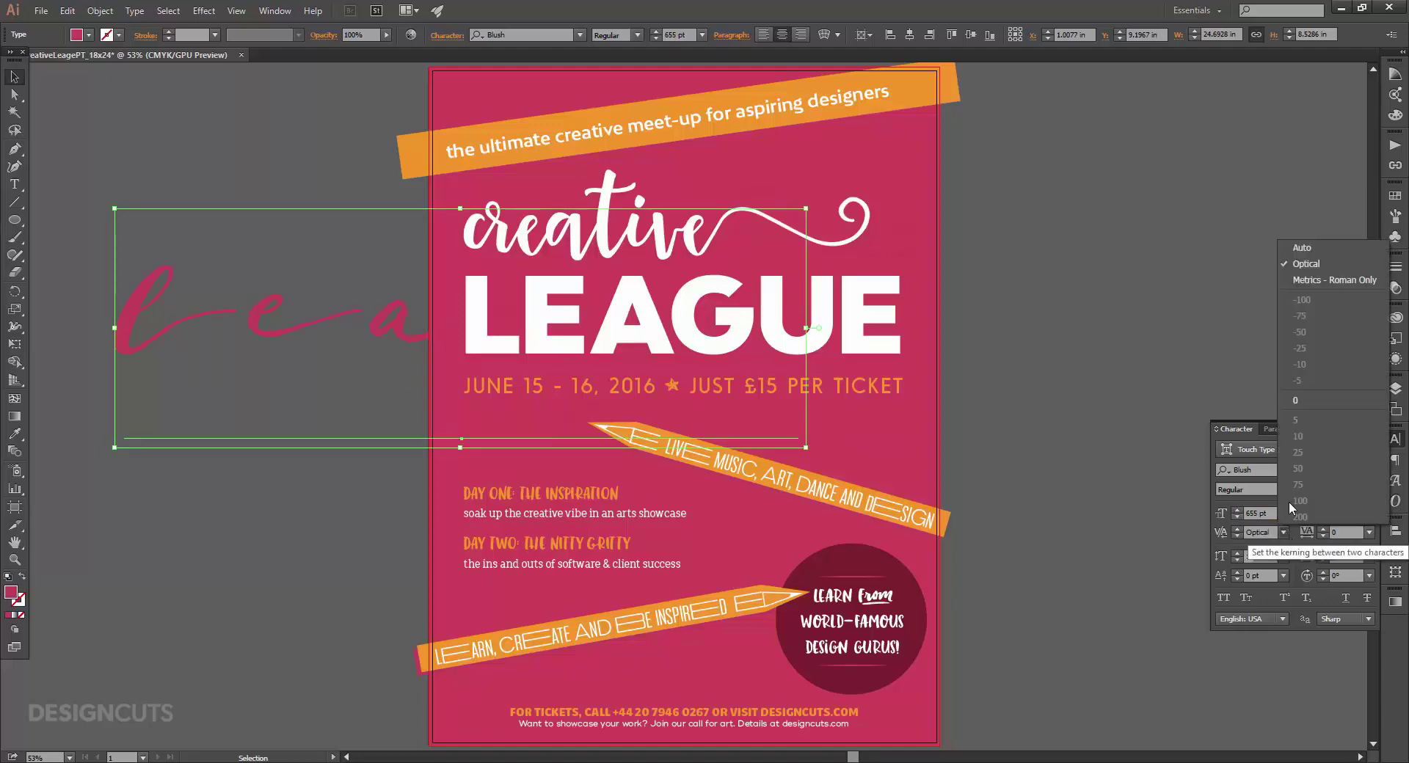
pyautogui.click(1319, 249)
pyautogui.moveTo(295, 326); pyautogui.dragTo(532, 429)
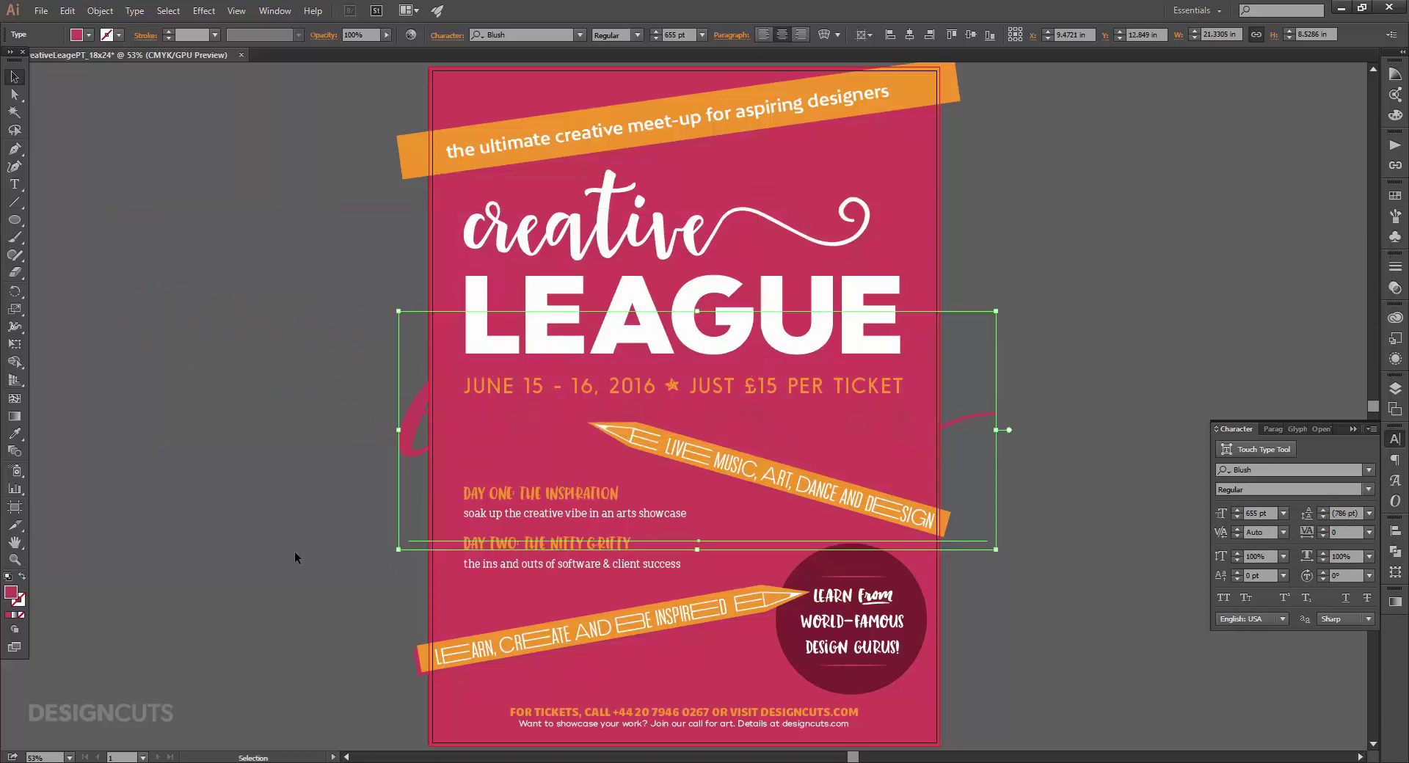
# Rotate the learn word -12° and nudge it into place.
pyautogui.click(1395, 573)
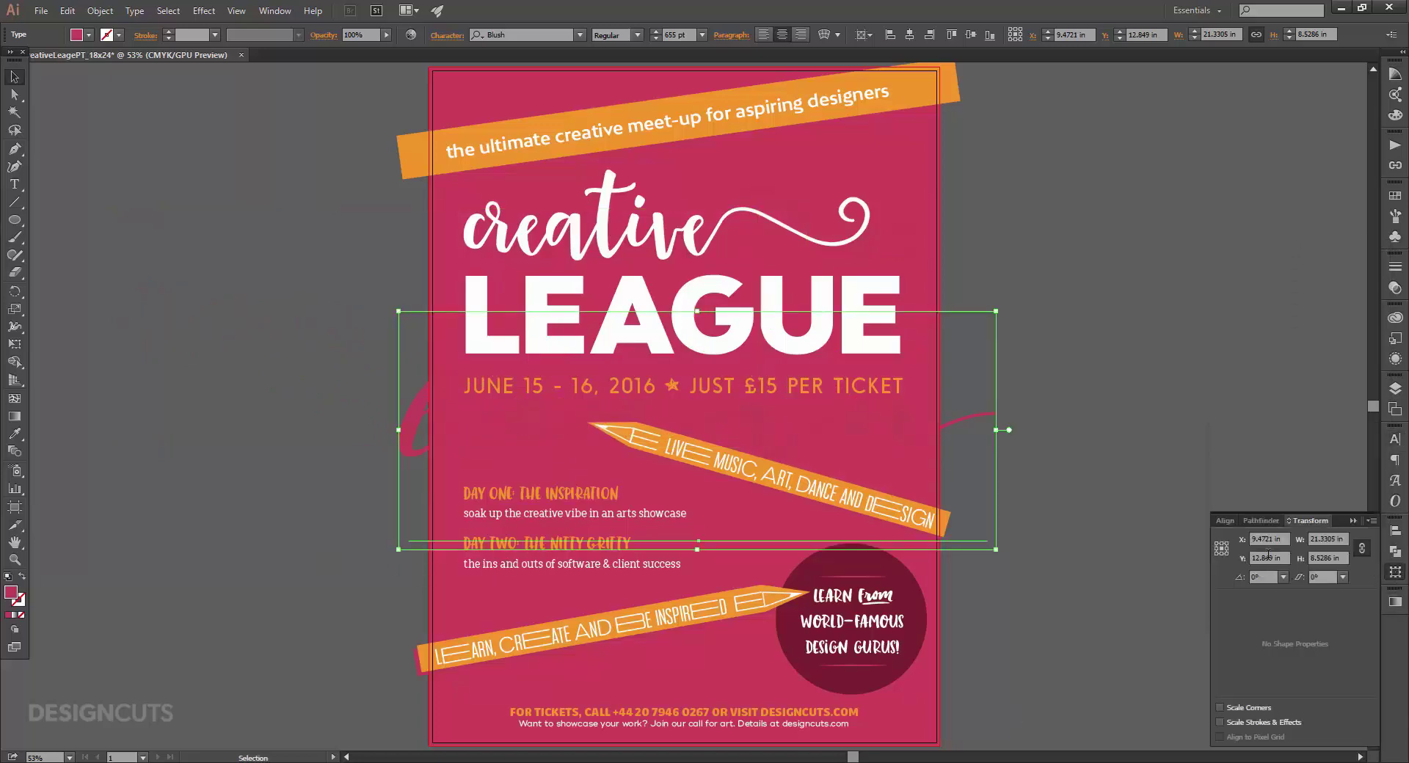
pyautogui.write('-12')
pyautogui.press('Return')
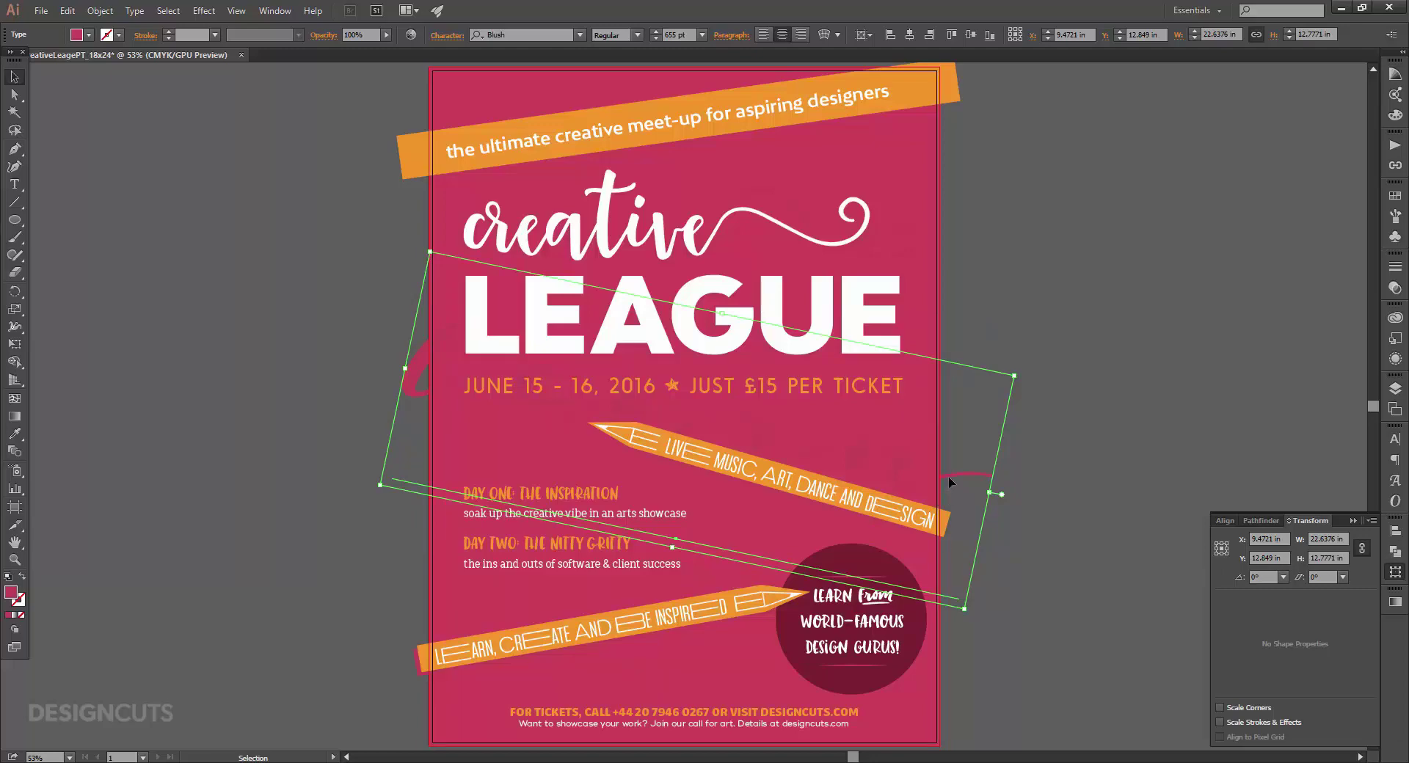
pyautogui.moveTo(949, 479)
pyautogui.mouseDown()
pyautogui.moveTo(969, 477)
pyautogui.moveTo(963, 462)
pyautogui.mouseUp()
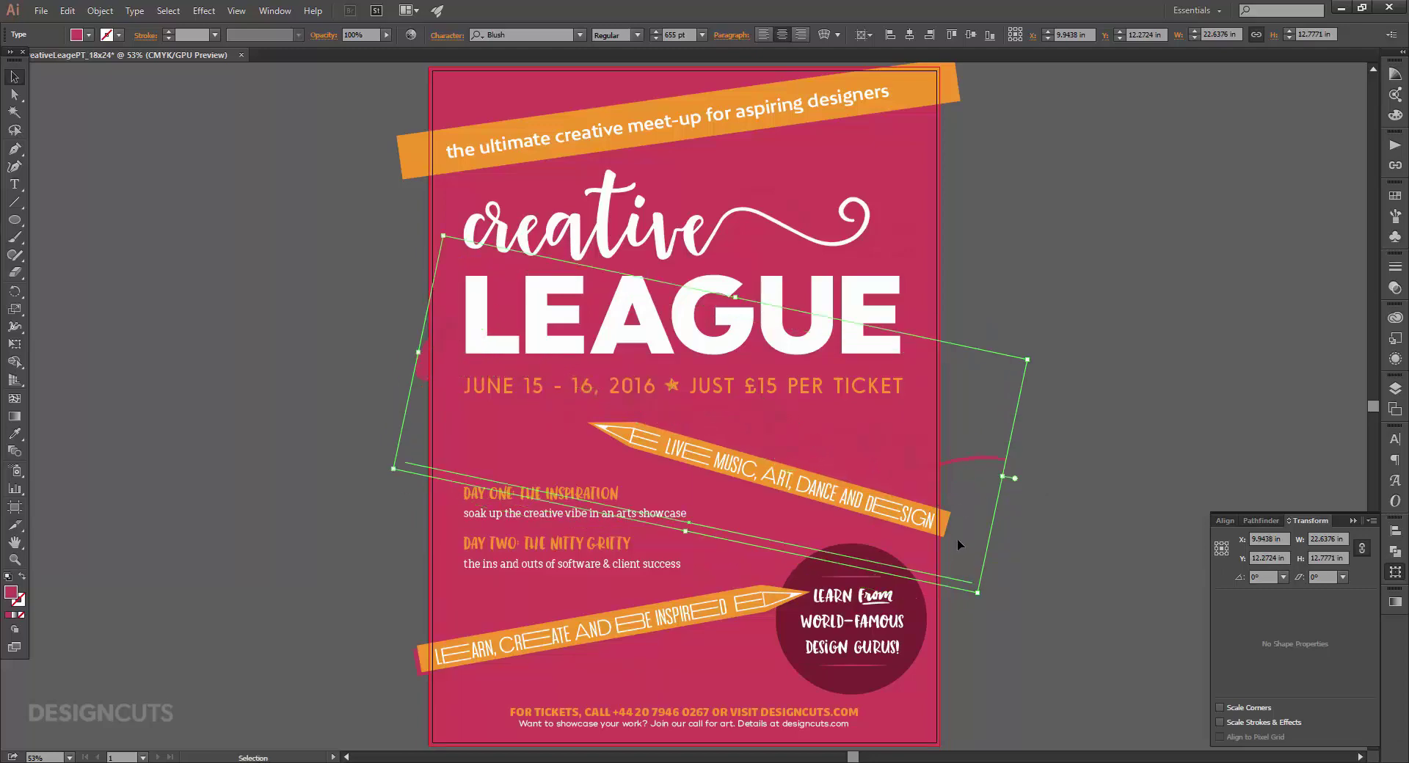
pyautogui.moveTo(957, 538)
pyautogui.mouseDown()
pyautogui.moveTo(972, 469)
pyautogui.moveTo(967, 539)
pyautogui.mouseUp()
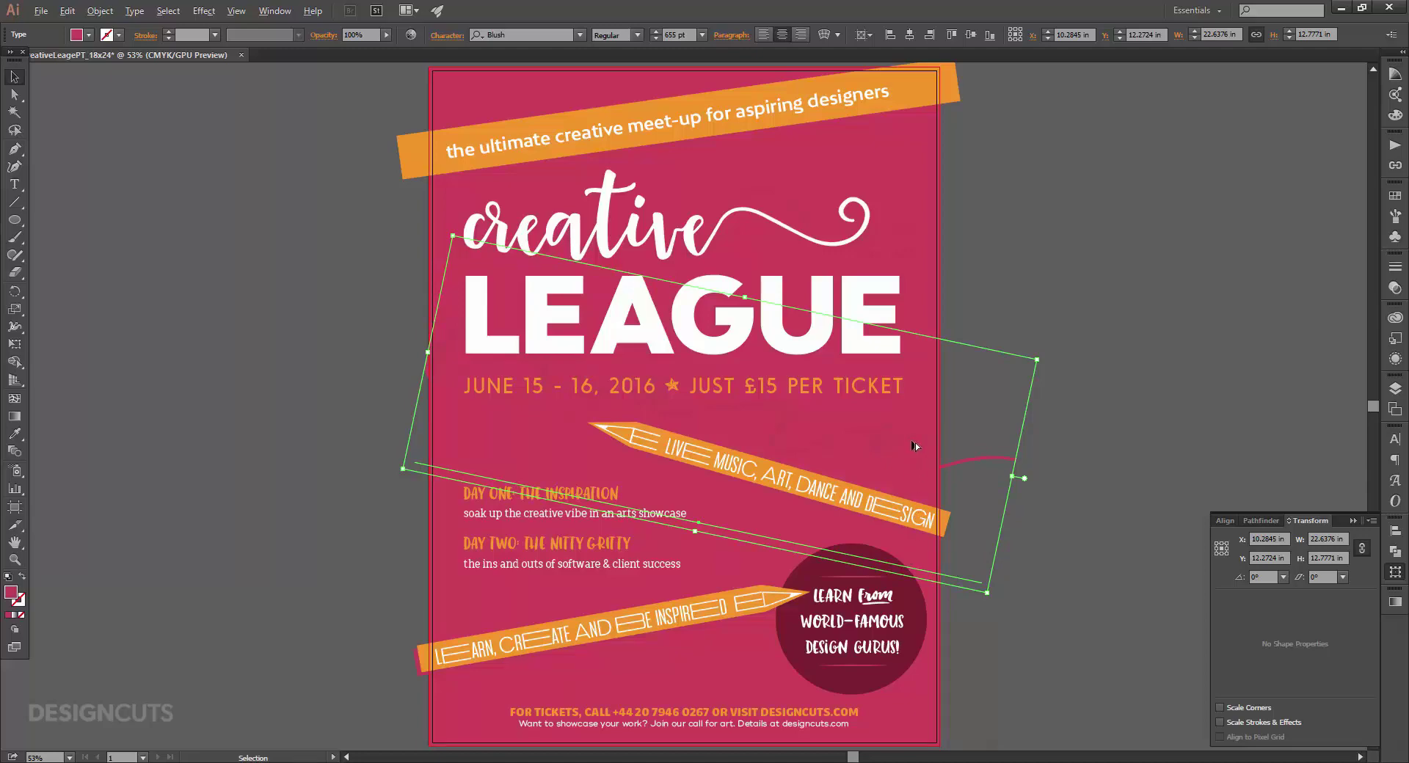
# Duplicate the word further down and retype the copy as 'create'.
pyautogui.moveTo(914, 446); pyautogui.dragTo(910, 577)
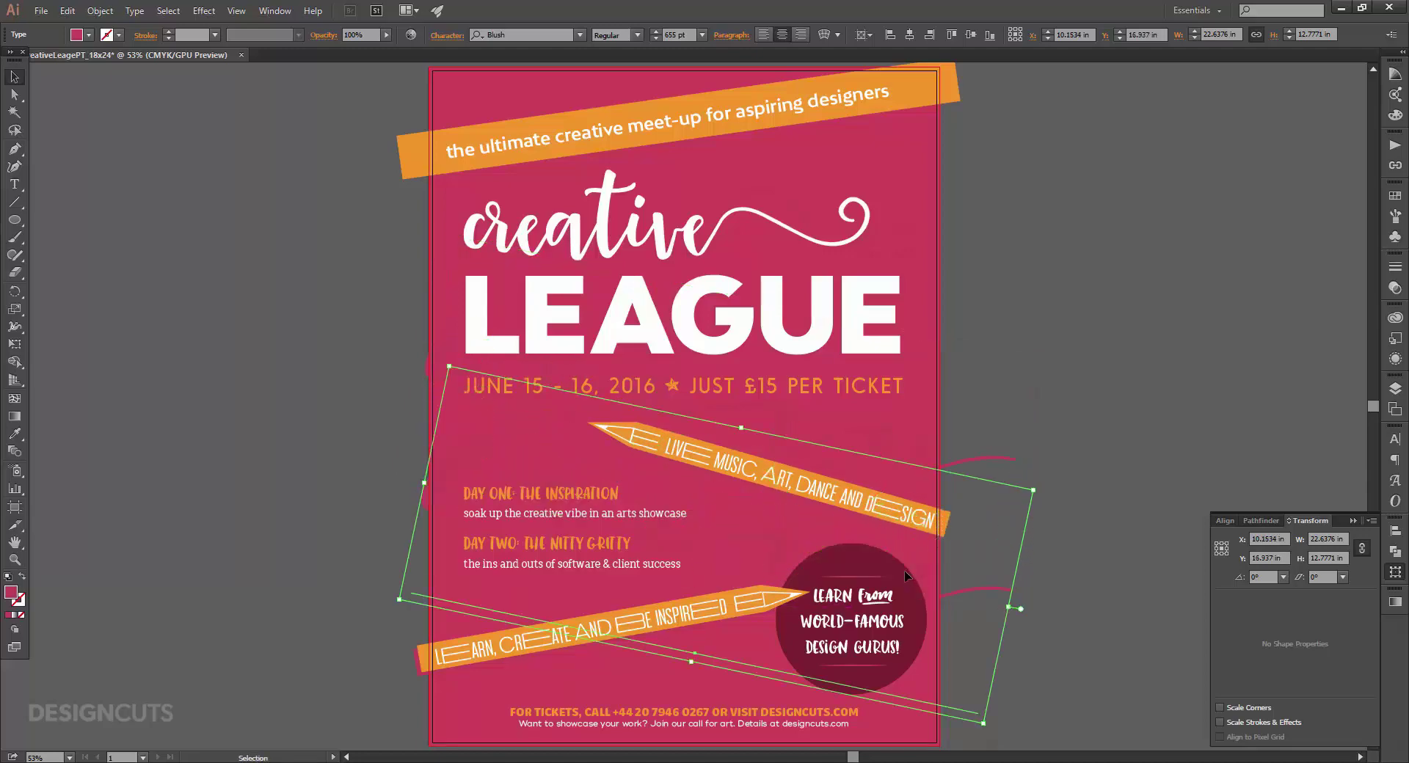
pyautogui.press('t')
pyautogui.doubleClick(755, 544)
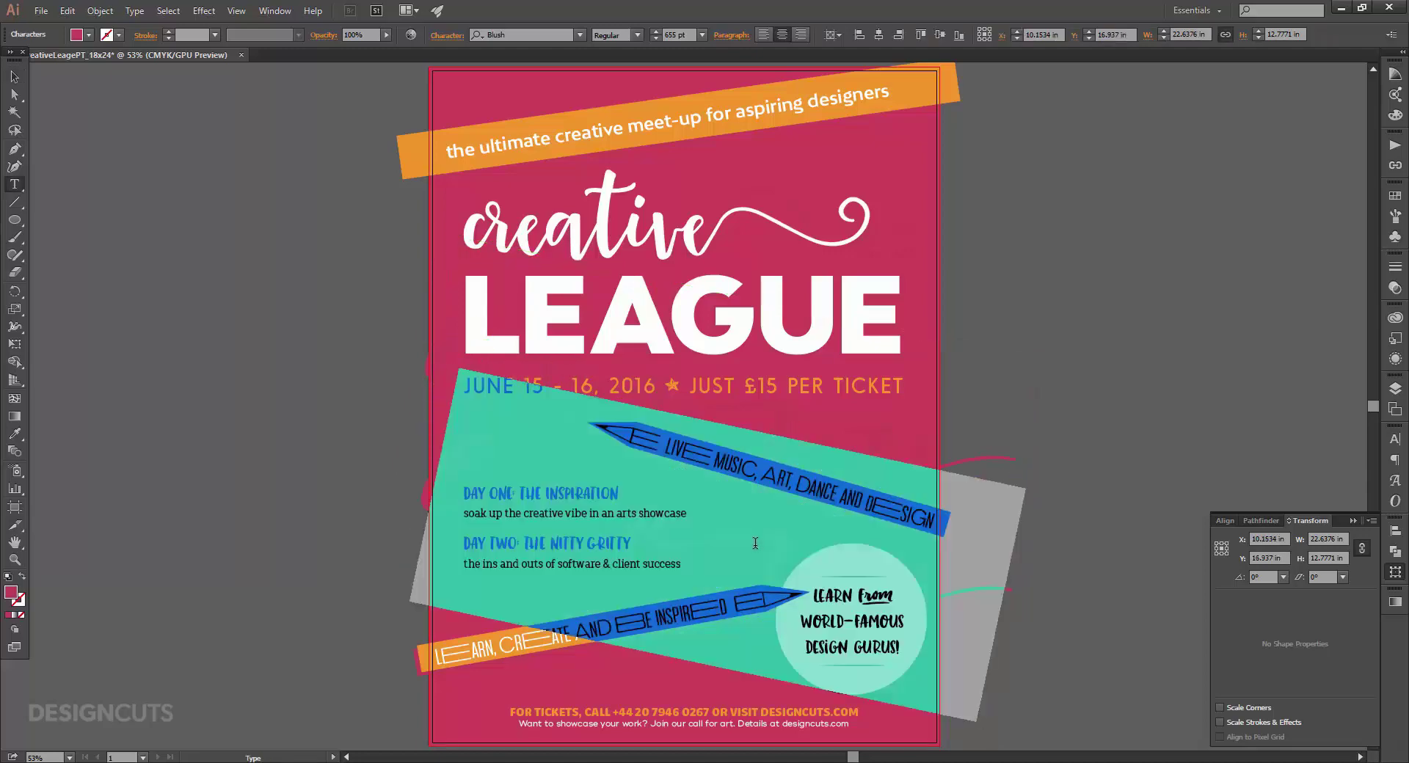
pyautogui.write('cr')
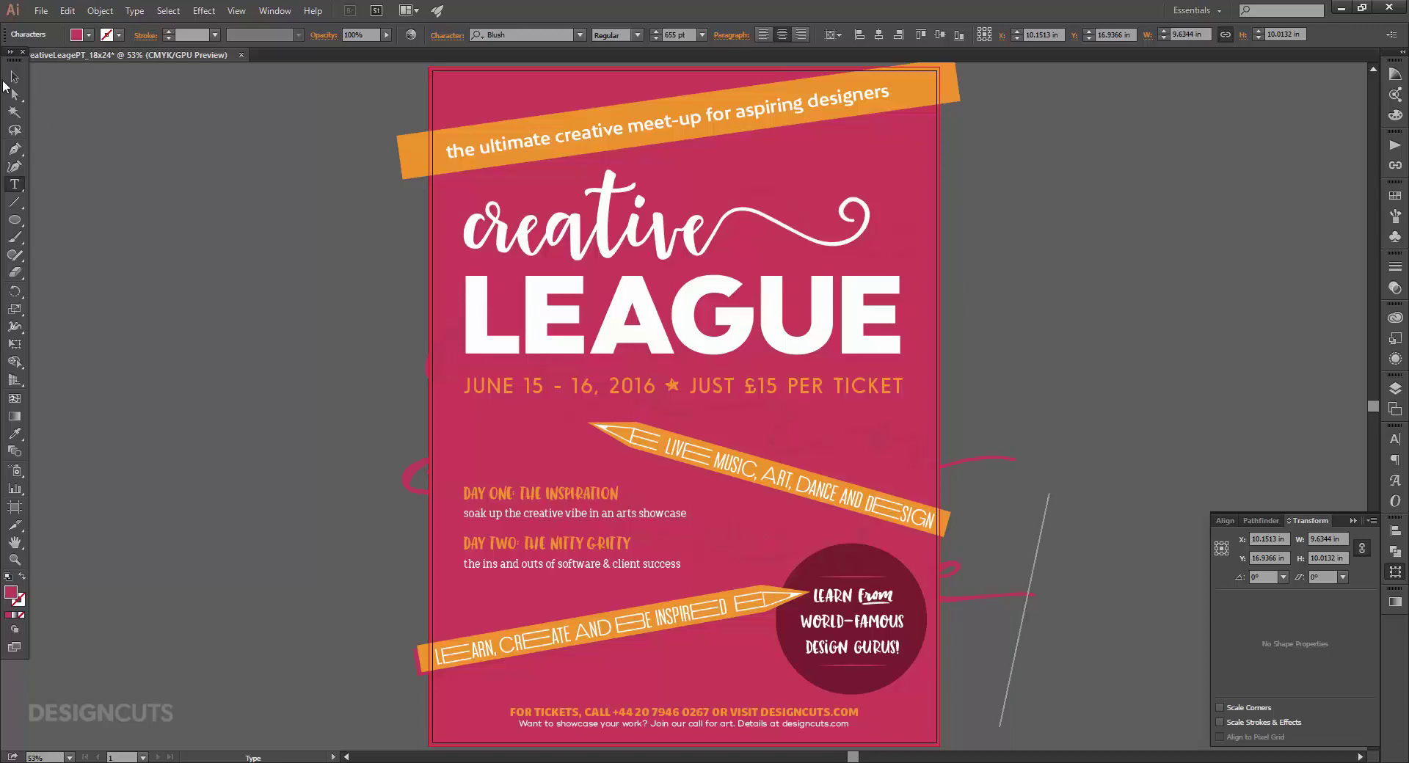
pyautogui.click(13, 76)
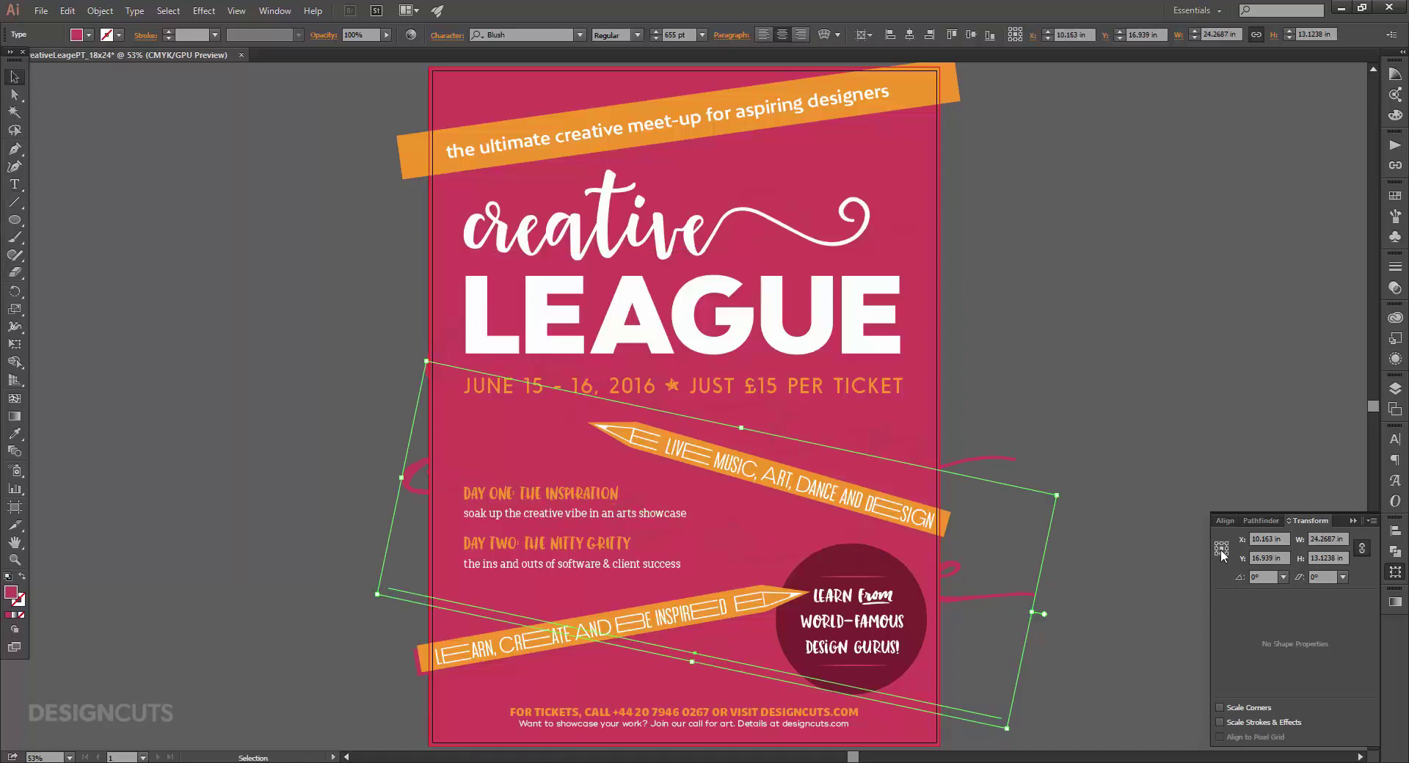
# Tilt 'create' 22° the opposite way, resize it to 555 pt, and position it lower-middle.
pyautogui.click(1240, 578)
pyautogui.write('22')
pyautogui.press('Return')
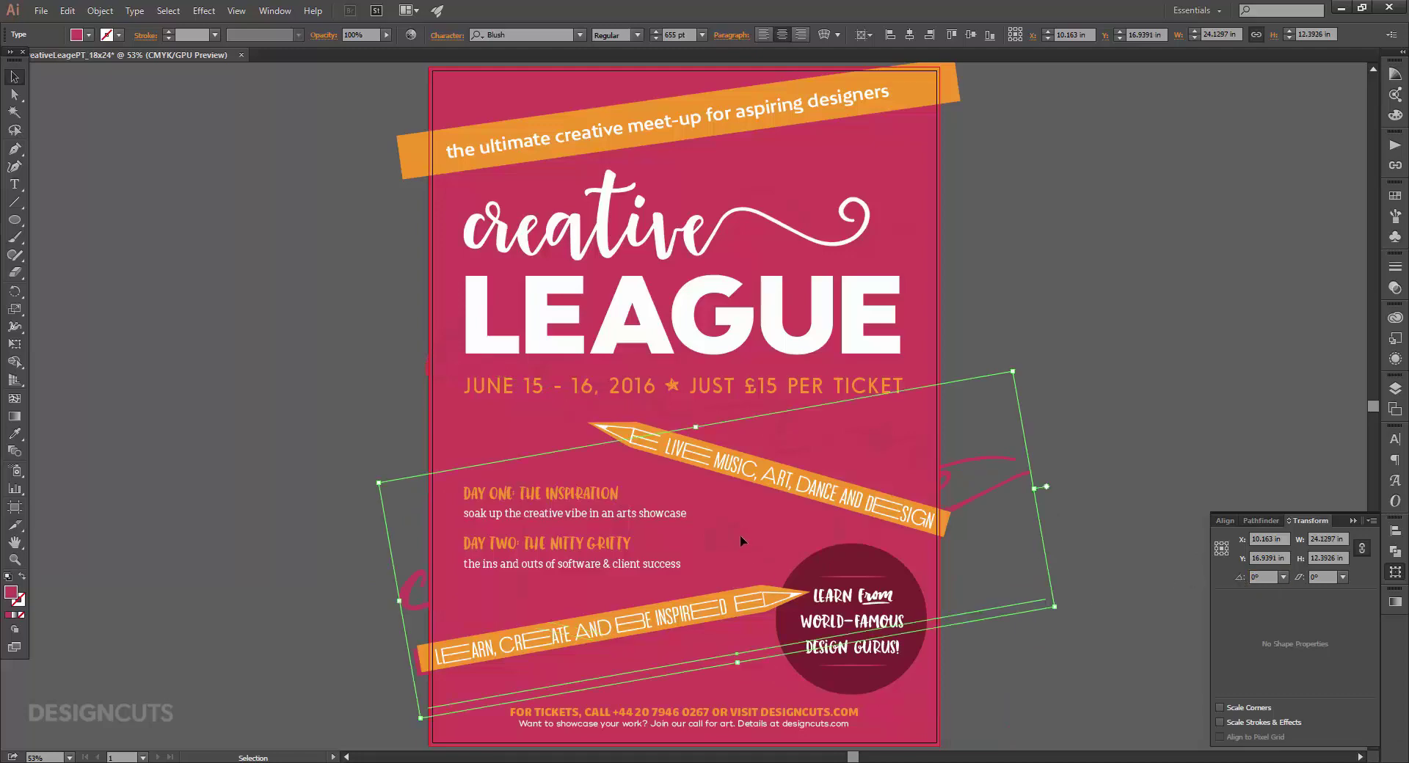
pyautogui.moveTo(740, 541)
pyautogui.mouseDown()
pyautogui.moveTo(767, 545)
pyautogui.moveTo(750, 558)
pyautogui.mouseUp()
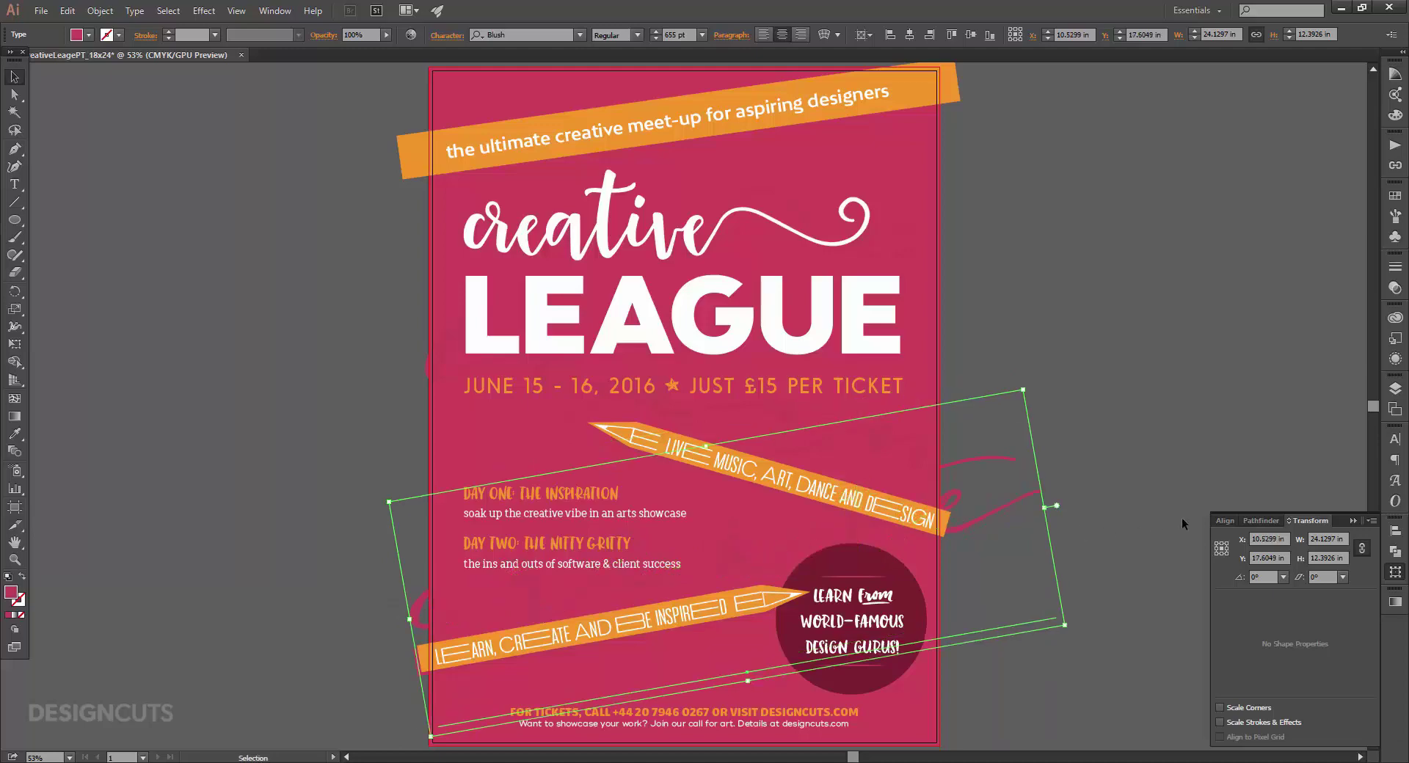
pyautogui.click(1395, 439)
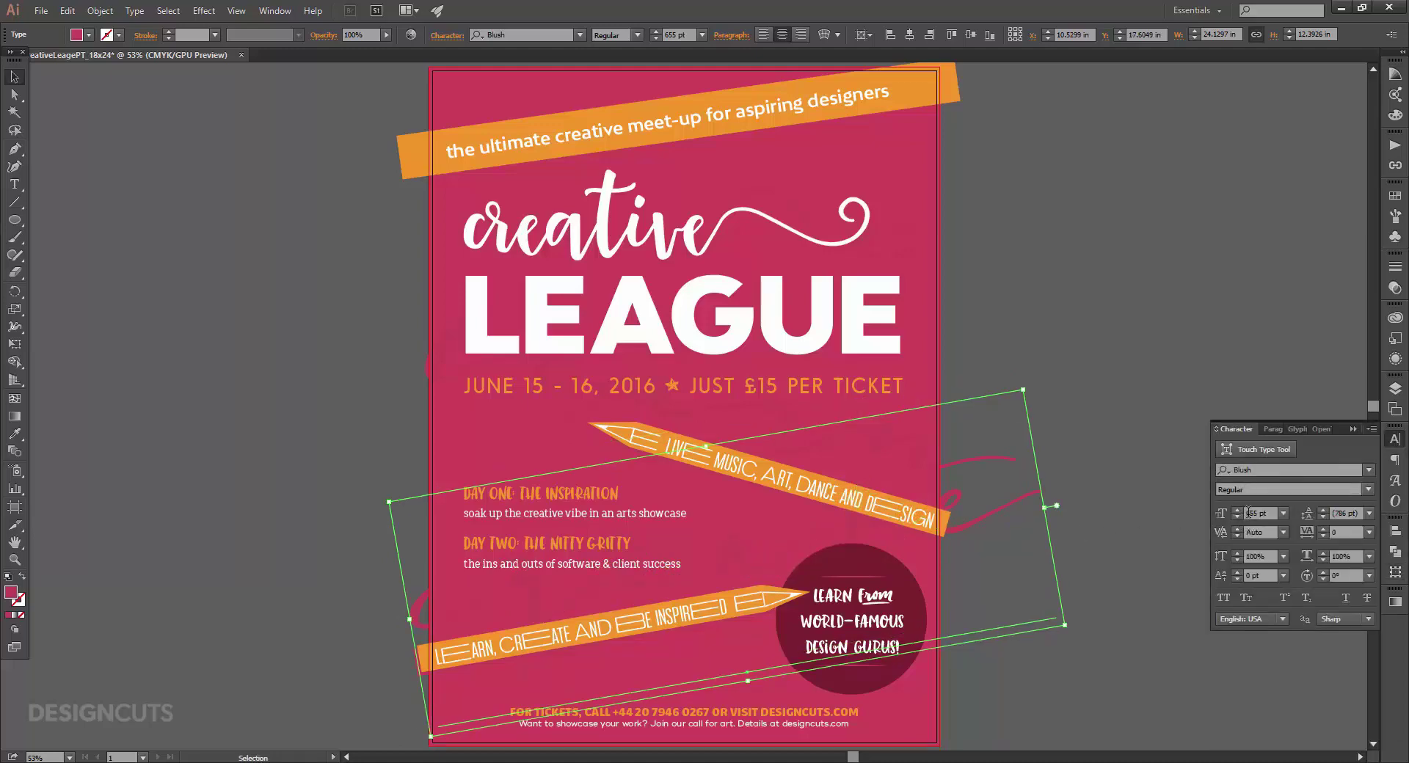
pyautogui.moveTo(1250, 513); pyautogui.dragTo(1238, 513)
pyautogui.write('5')
pyautogui.press('Return')
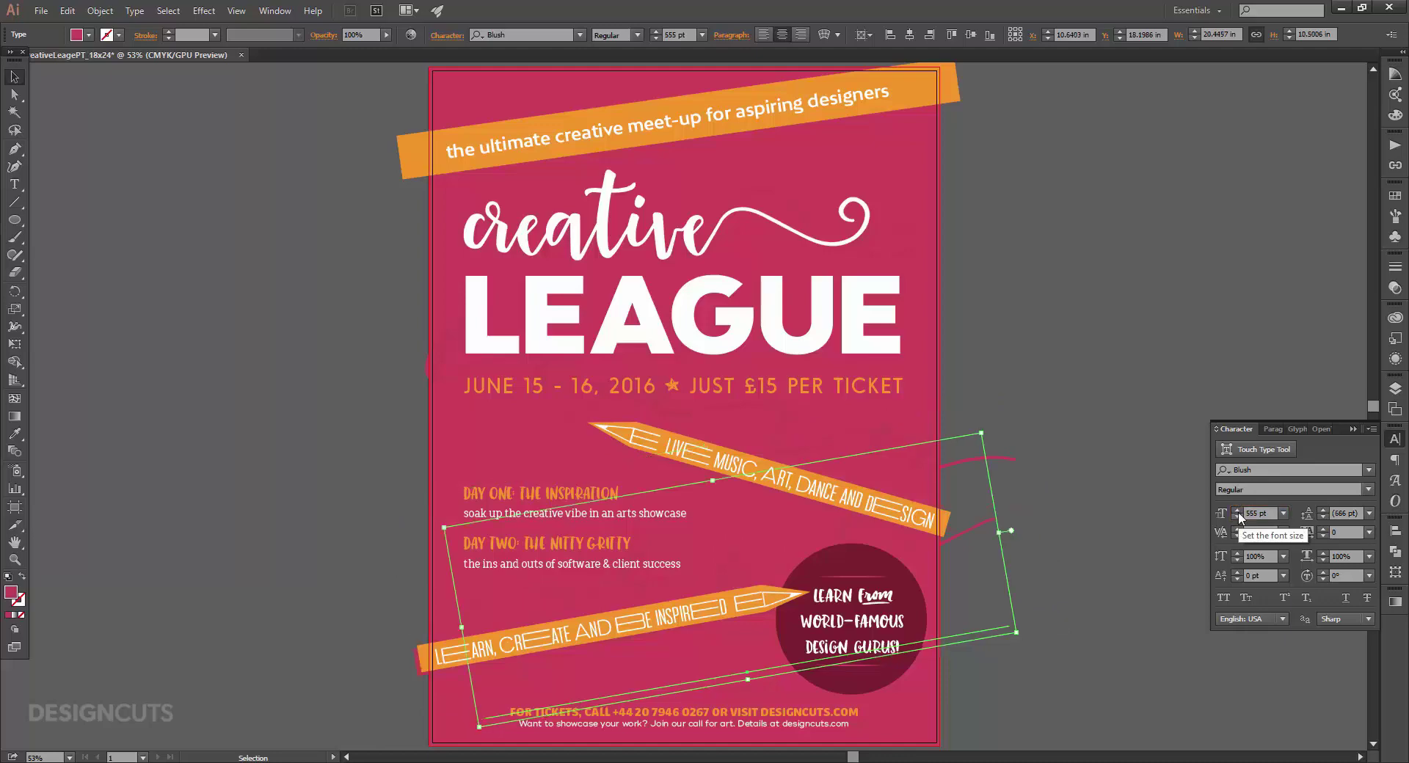
pyautogui.moveTo(782, 547); pyautogui.dragTo(755, 563)
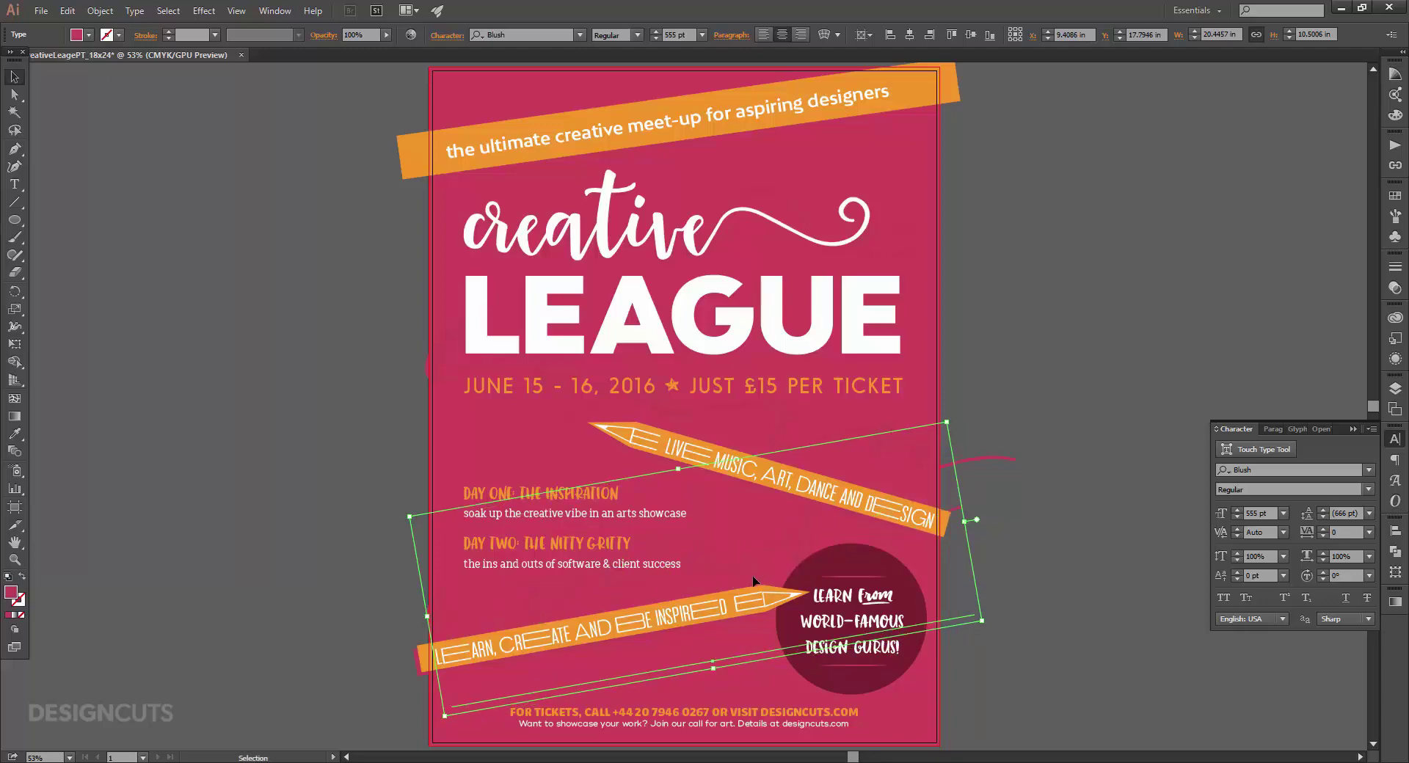
# Type the word 'inspire' as a new text object and select it.
pyautogui.click(14, 185)
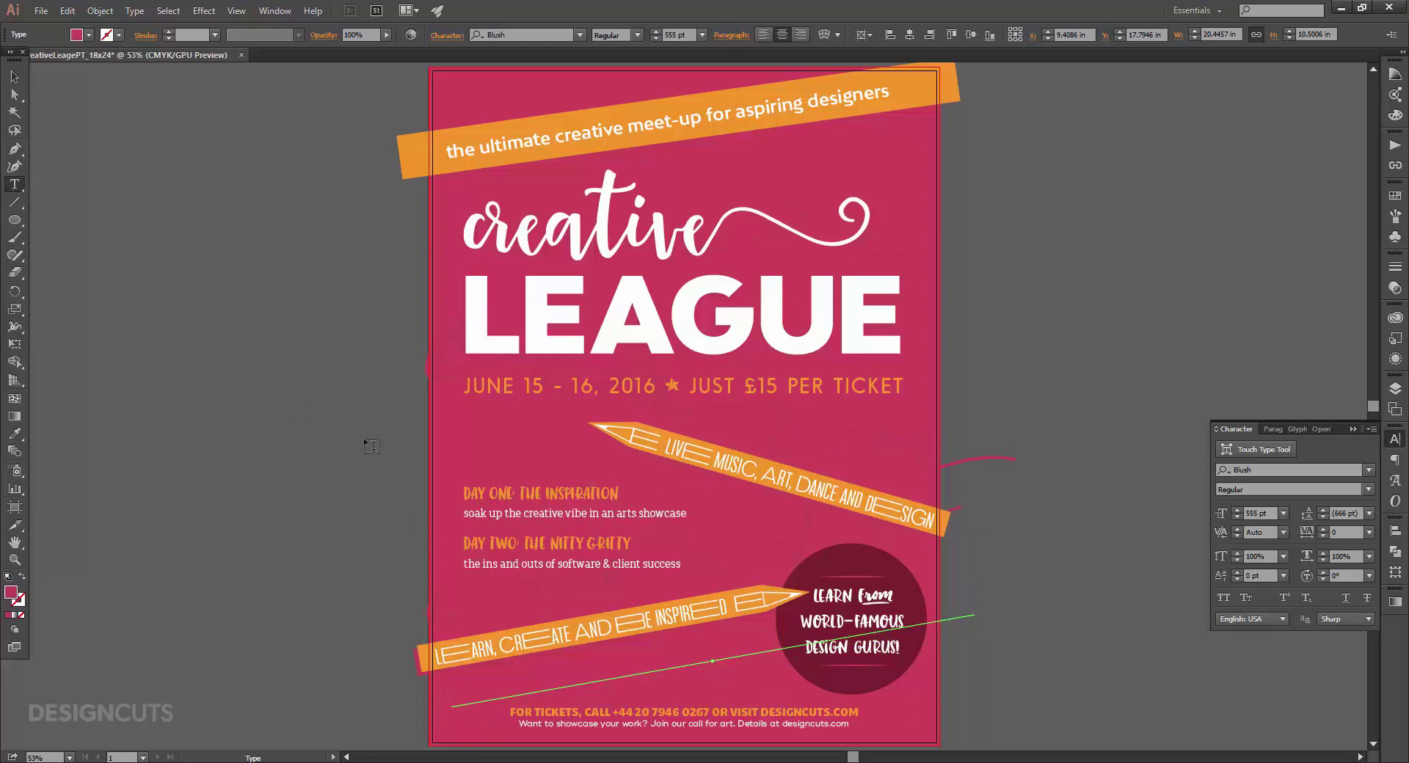
pyautogui.write('inspire')
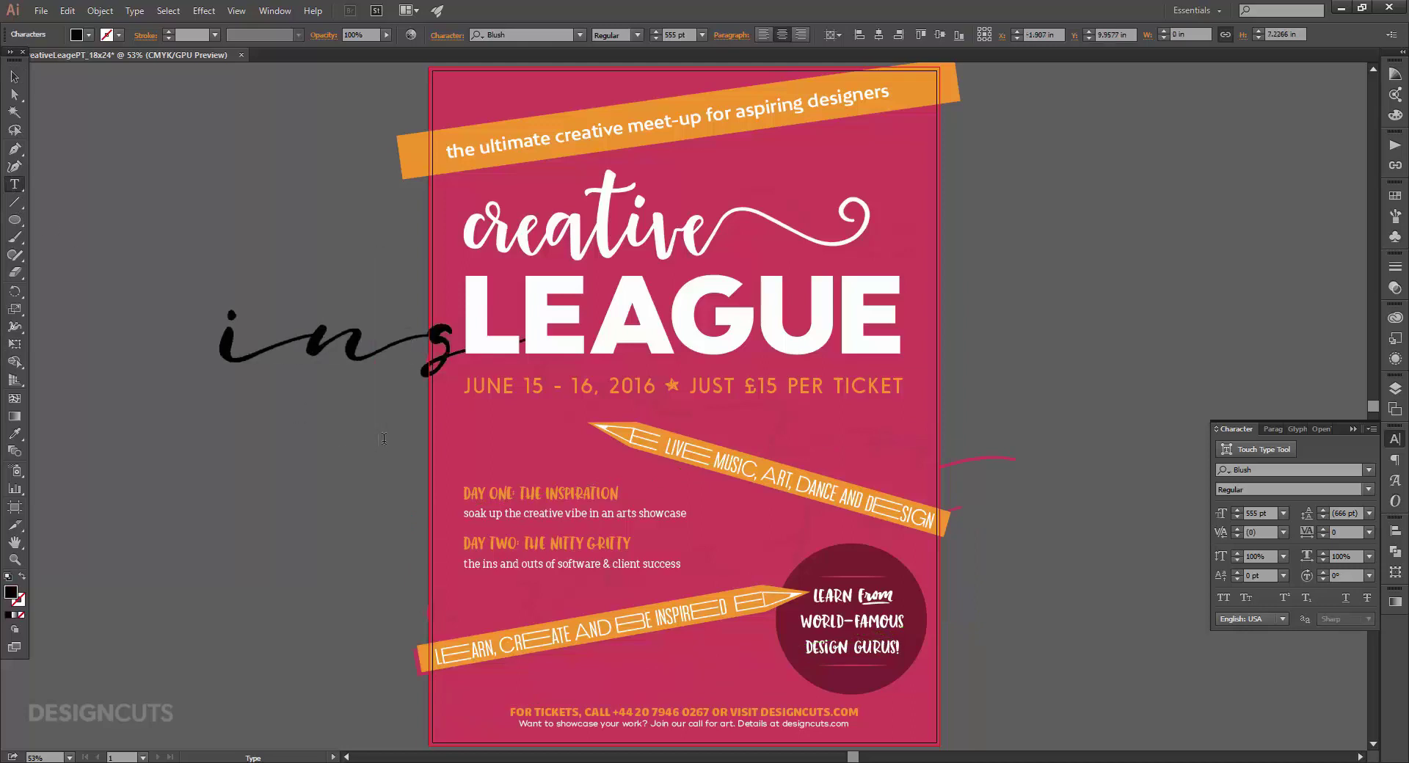
pyautogui.click(16, 78)
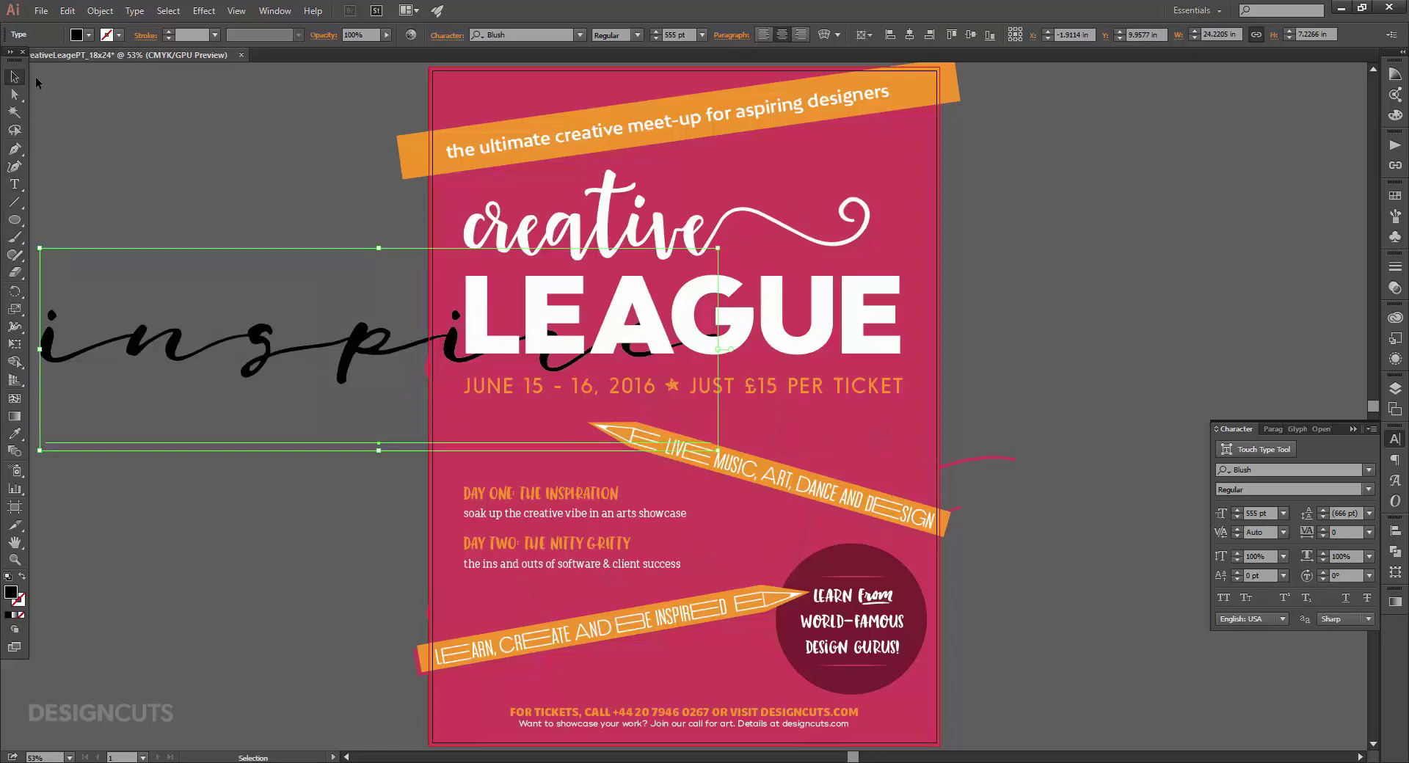
# Give 'inspire' the background pink at 455 pt and place it behind the poster's bottom.
pyautogui.click(14, 434)
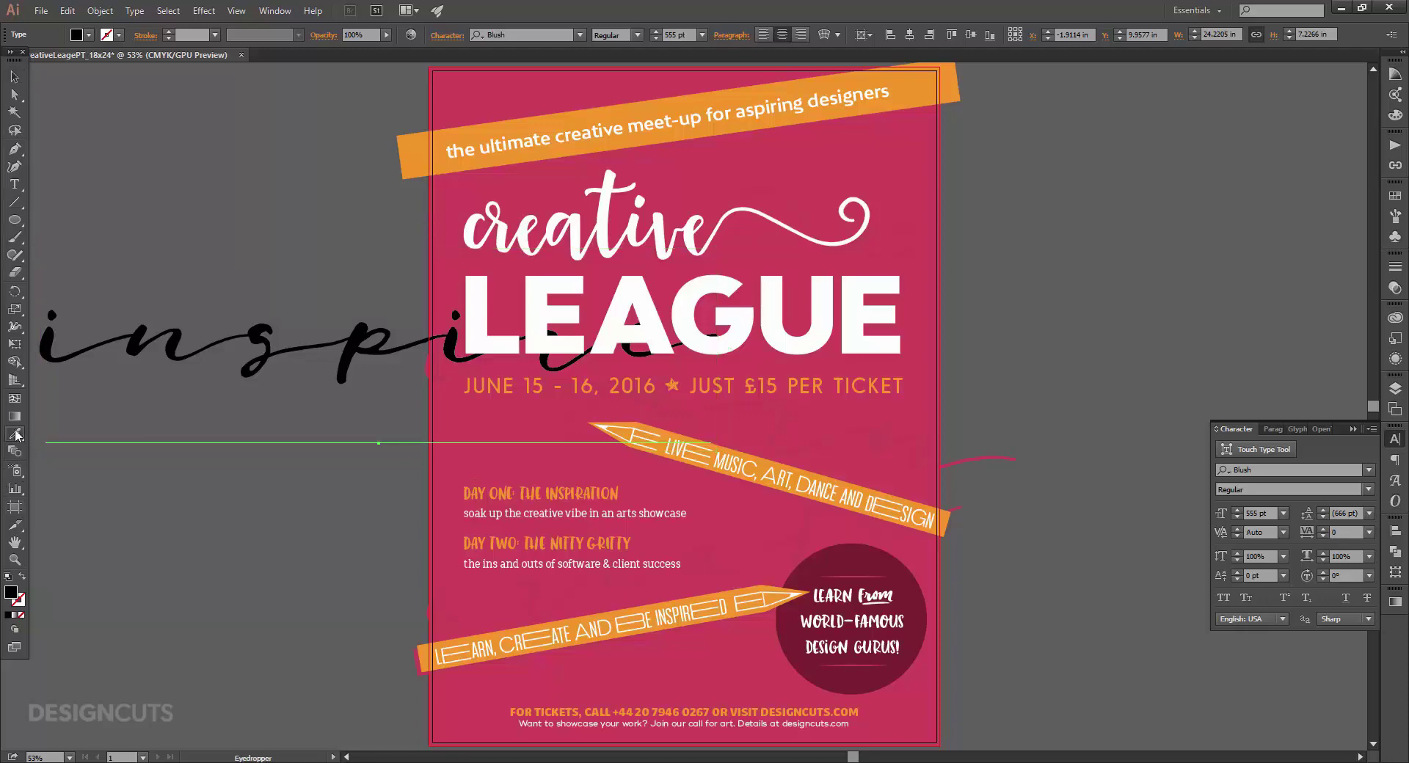
pyautogui.click(465, 596)
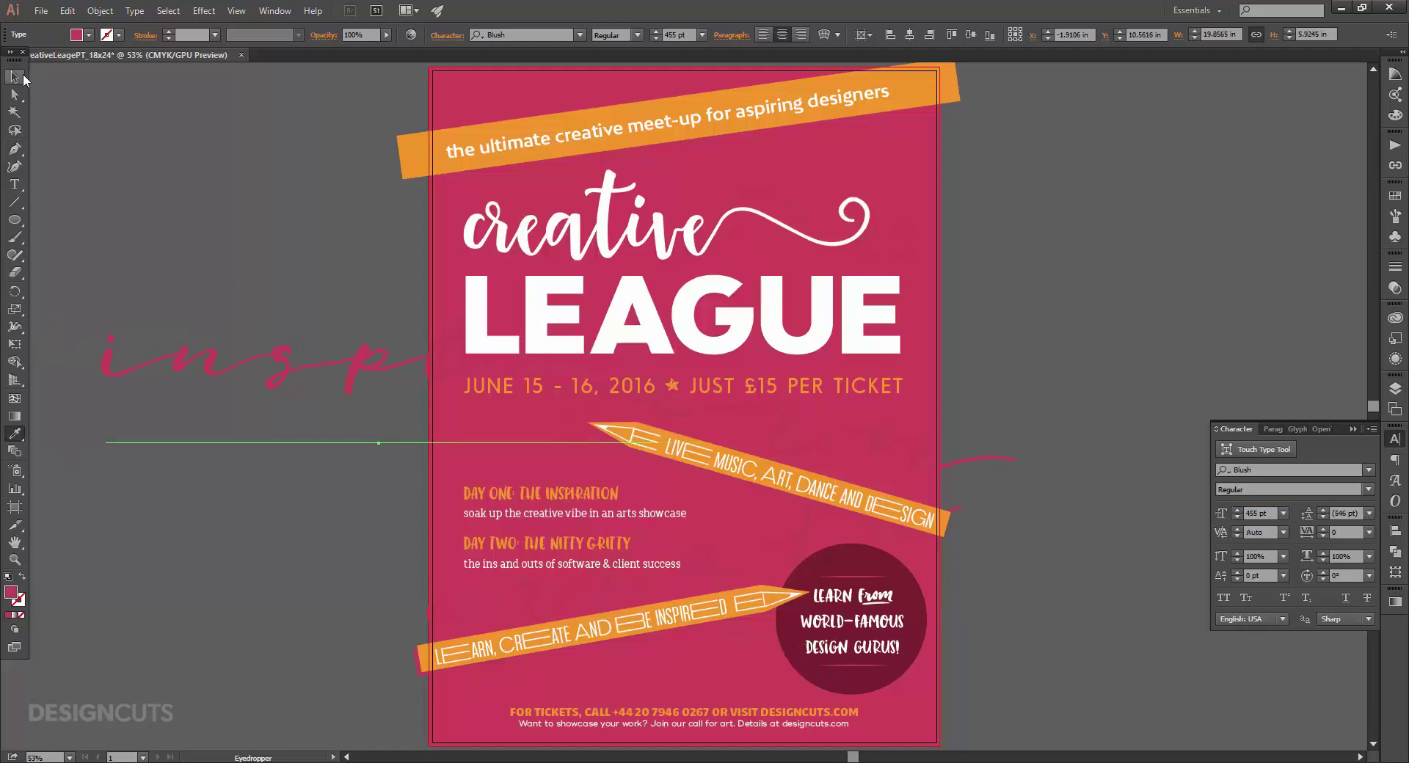
pyautogui.click(24, 73)
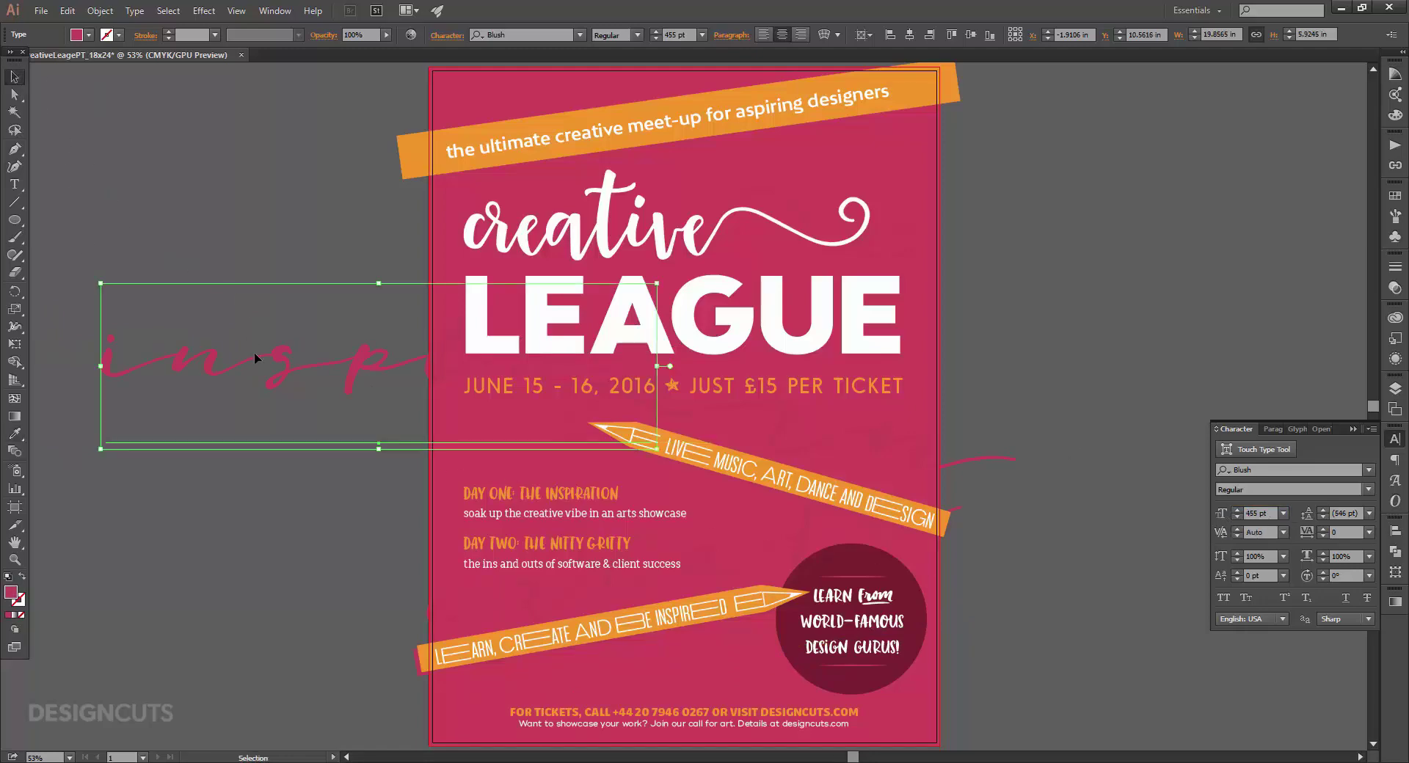
pyautogui.moveTo(254, 352); pyautogui.dragTo(583, 688)
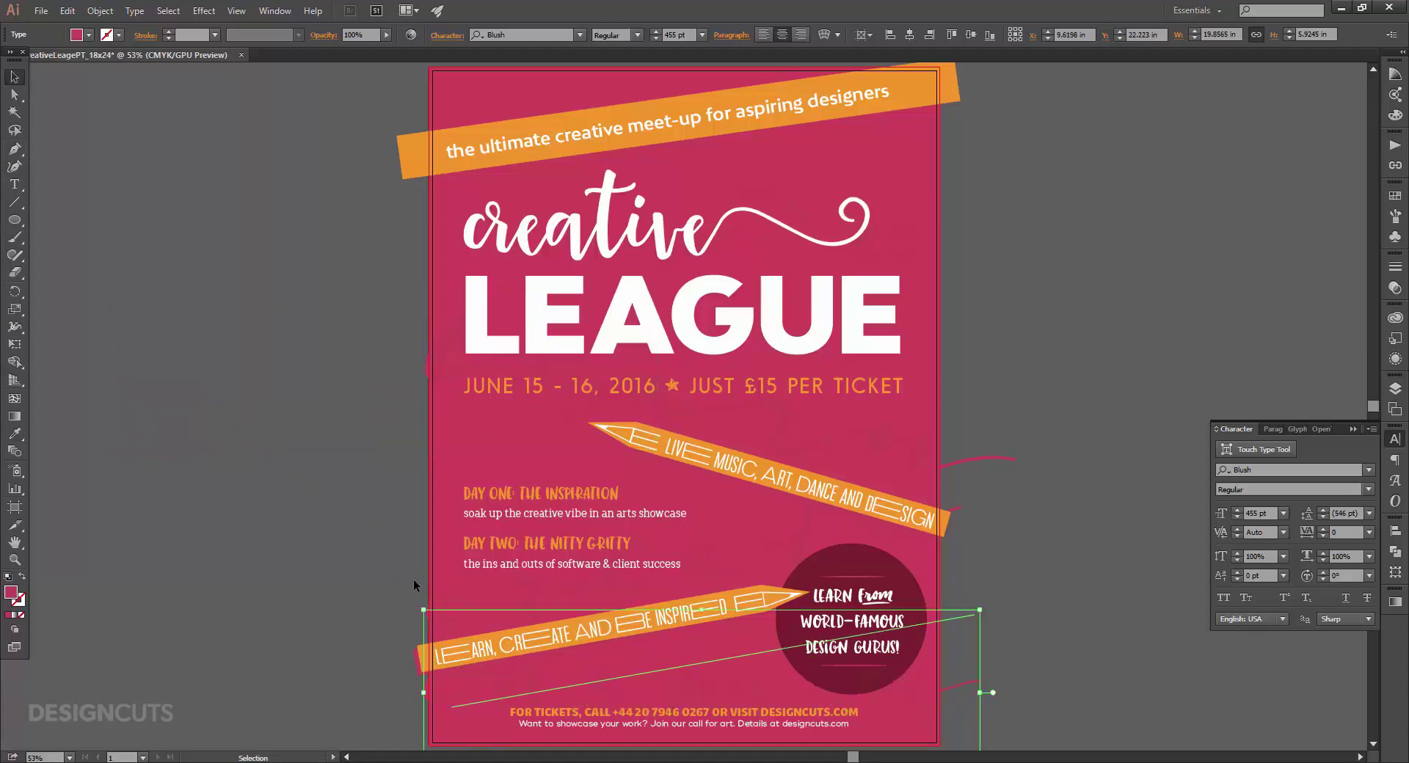
pyautogui.click(294, 539)
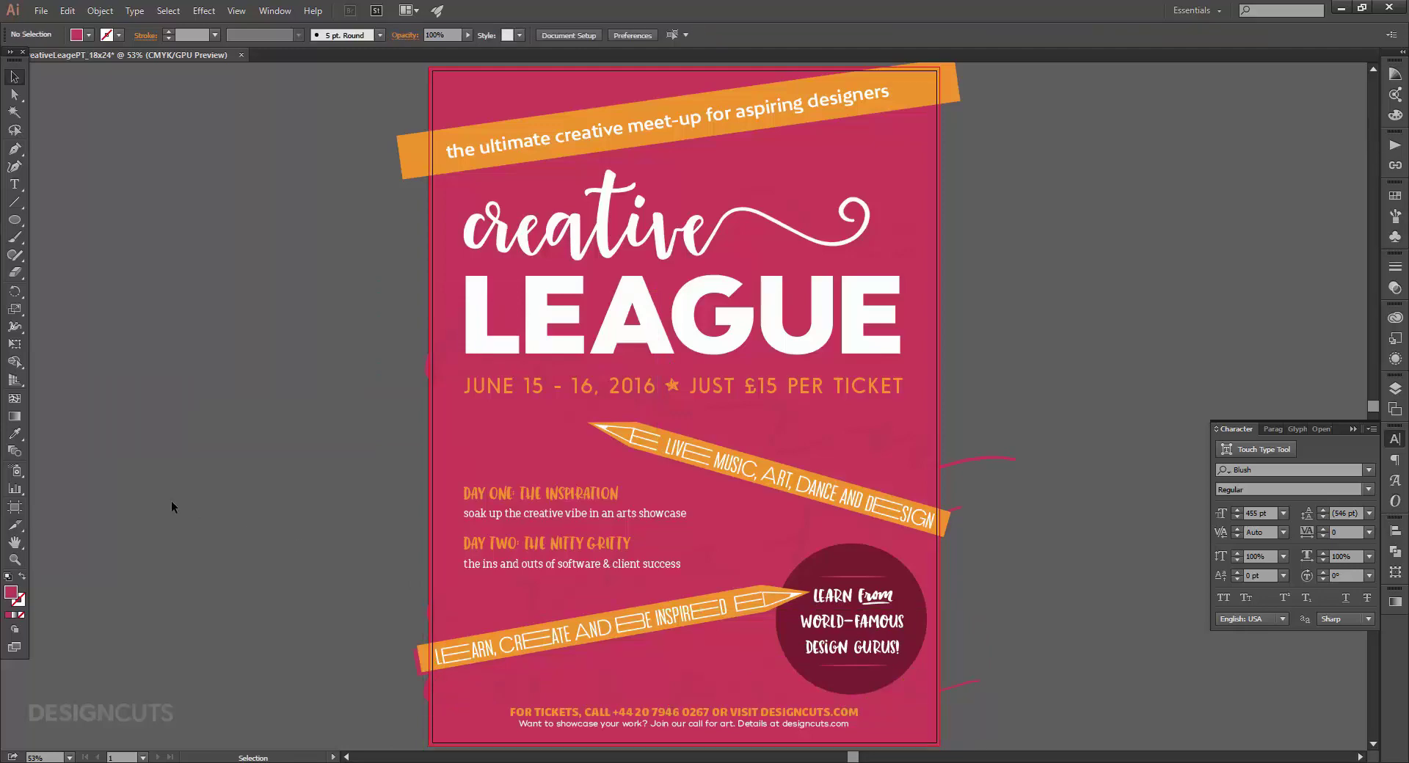